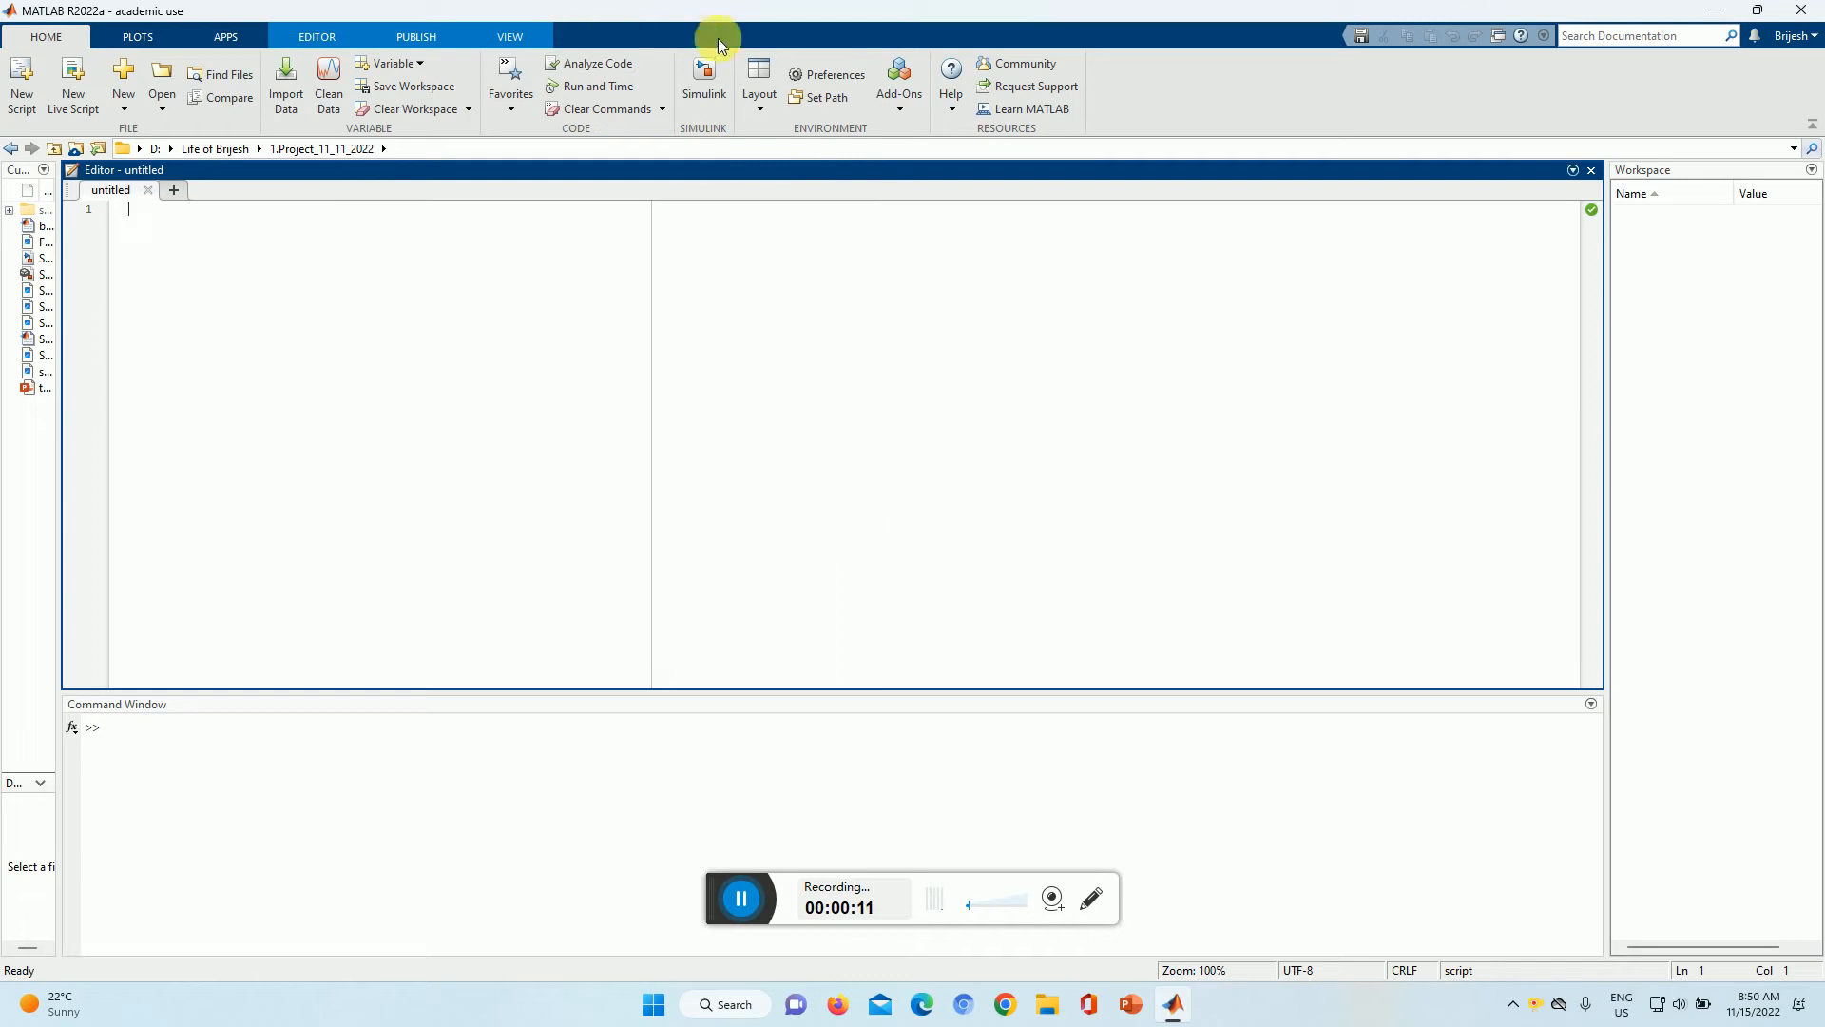
Step: Create a new blank Simulink model and move its window toward the middle of the screen
click(704, 68)
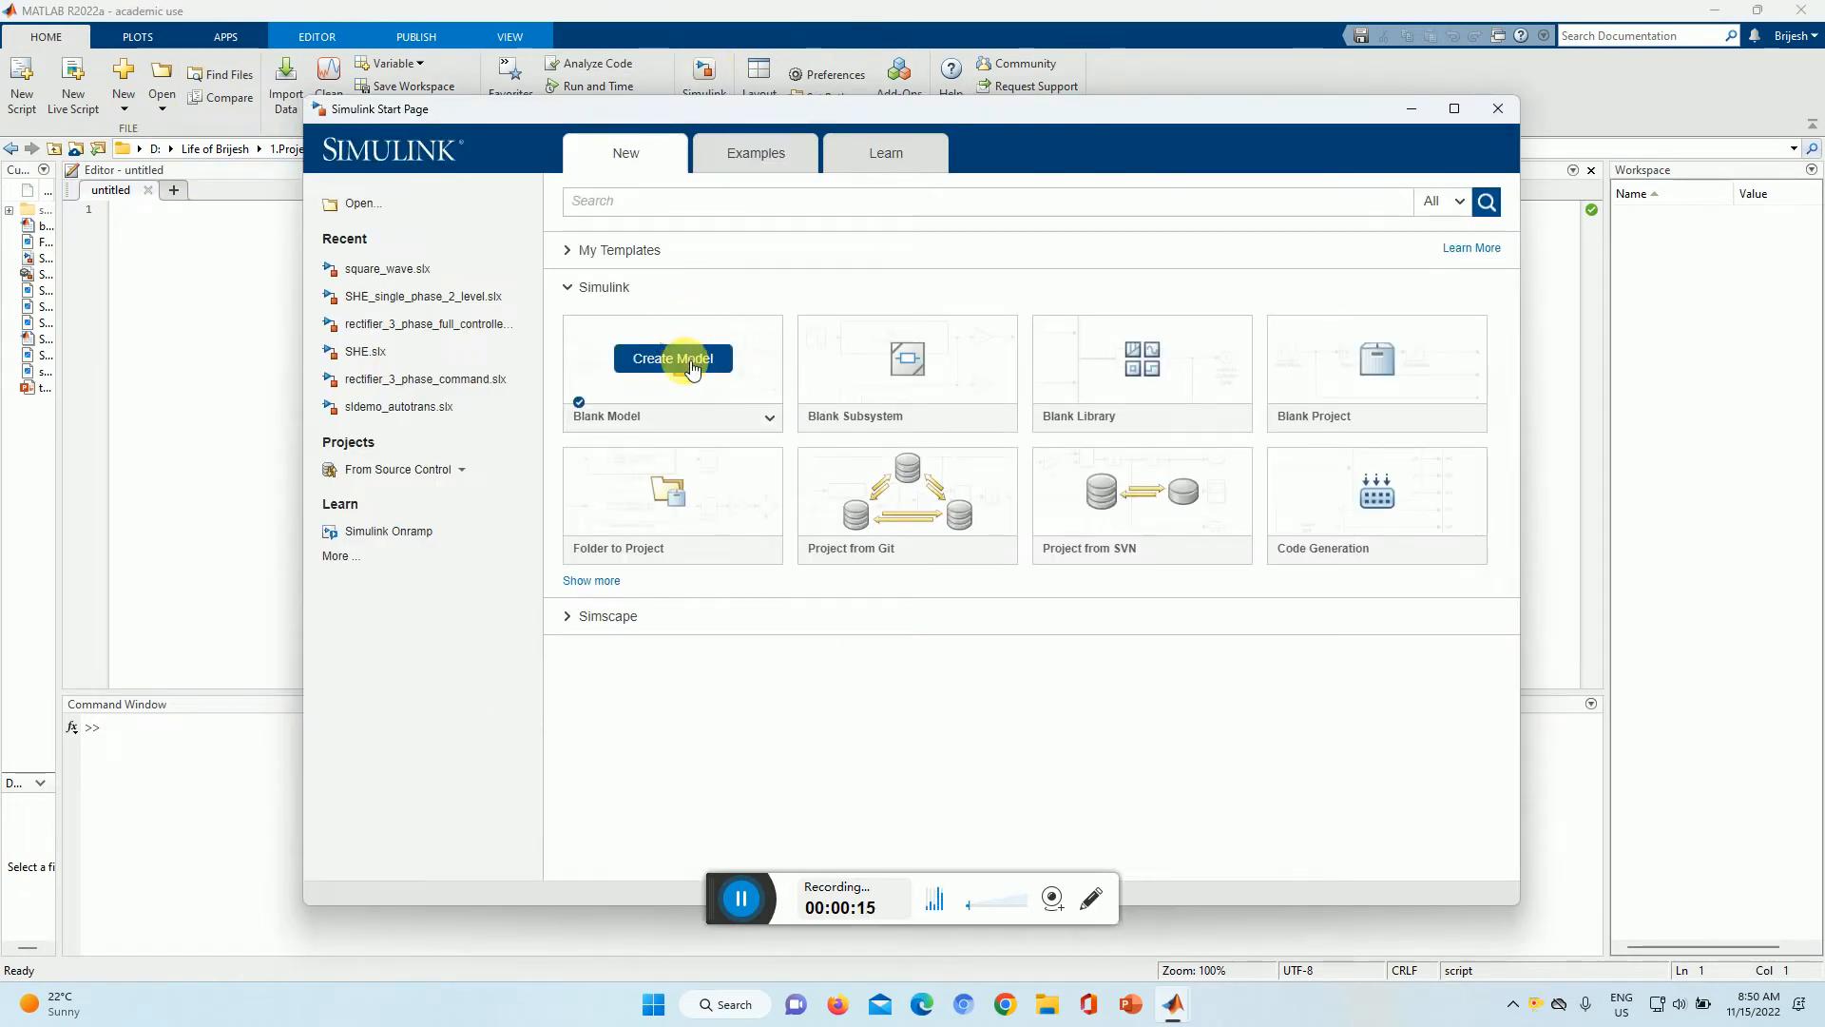
click(691, 364)
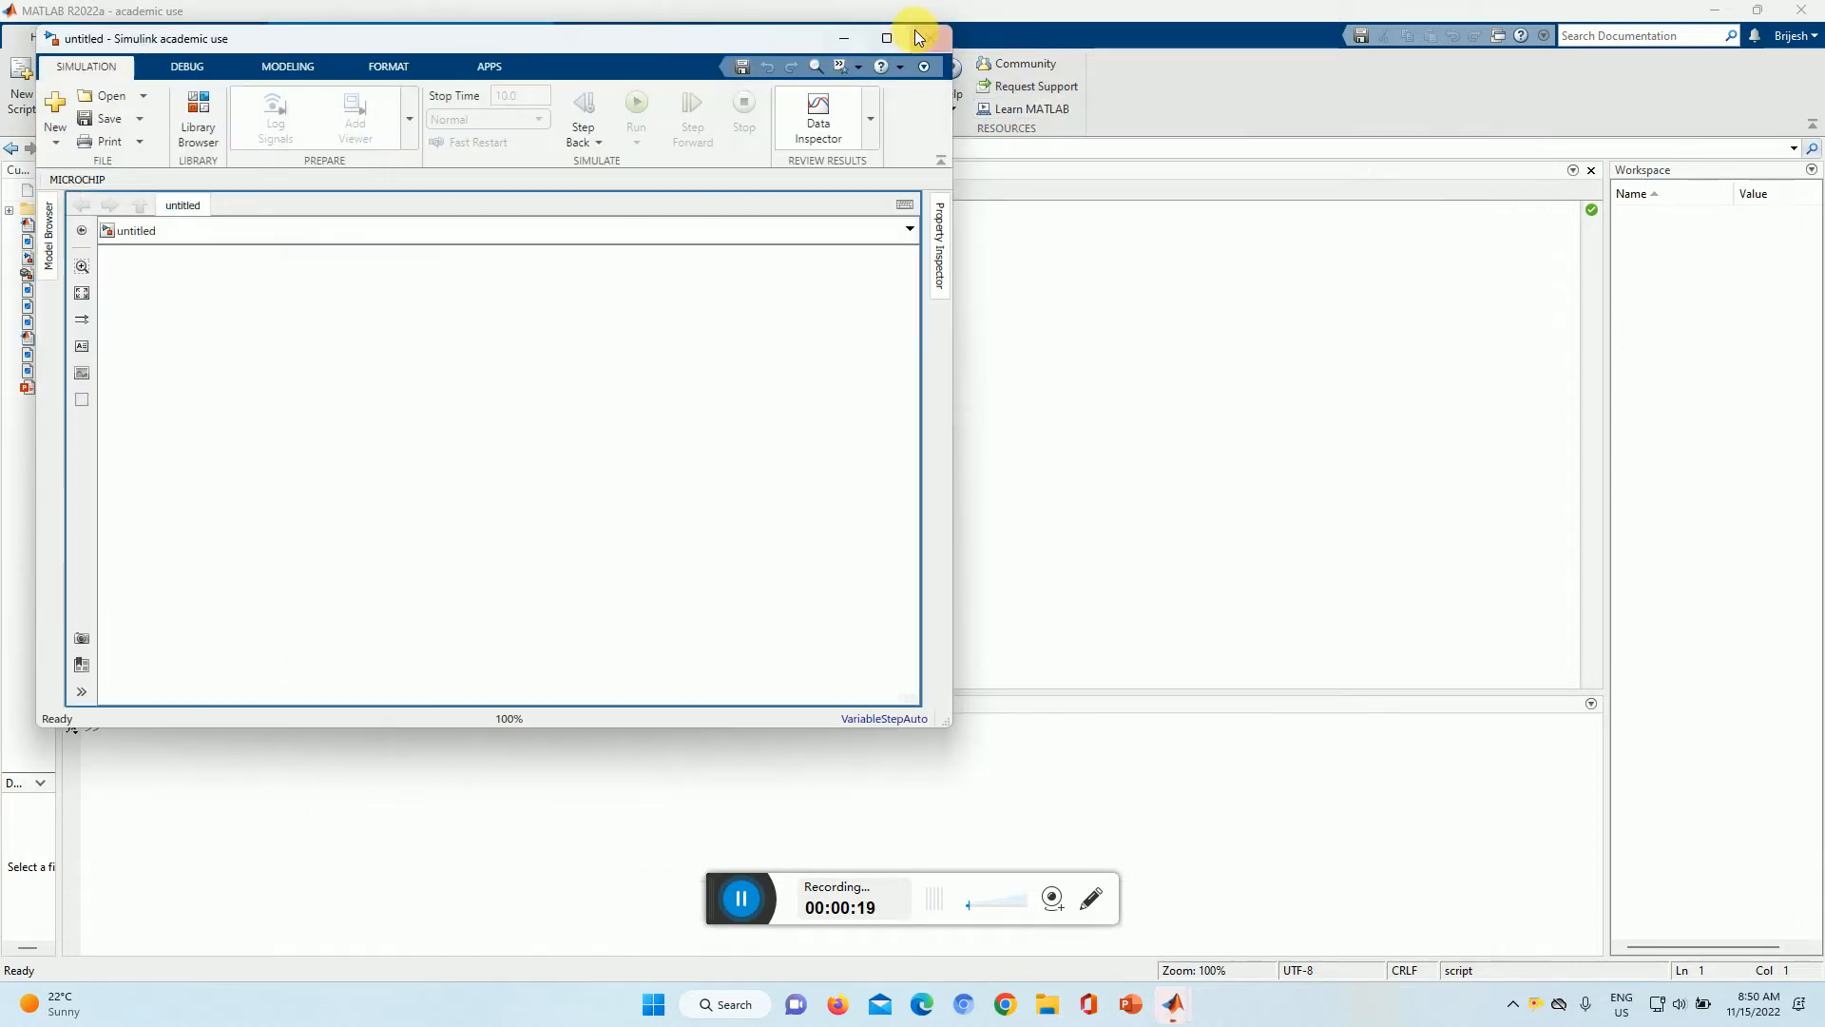
click(891, 41)
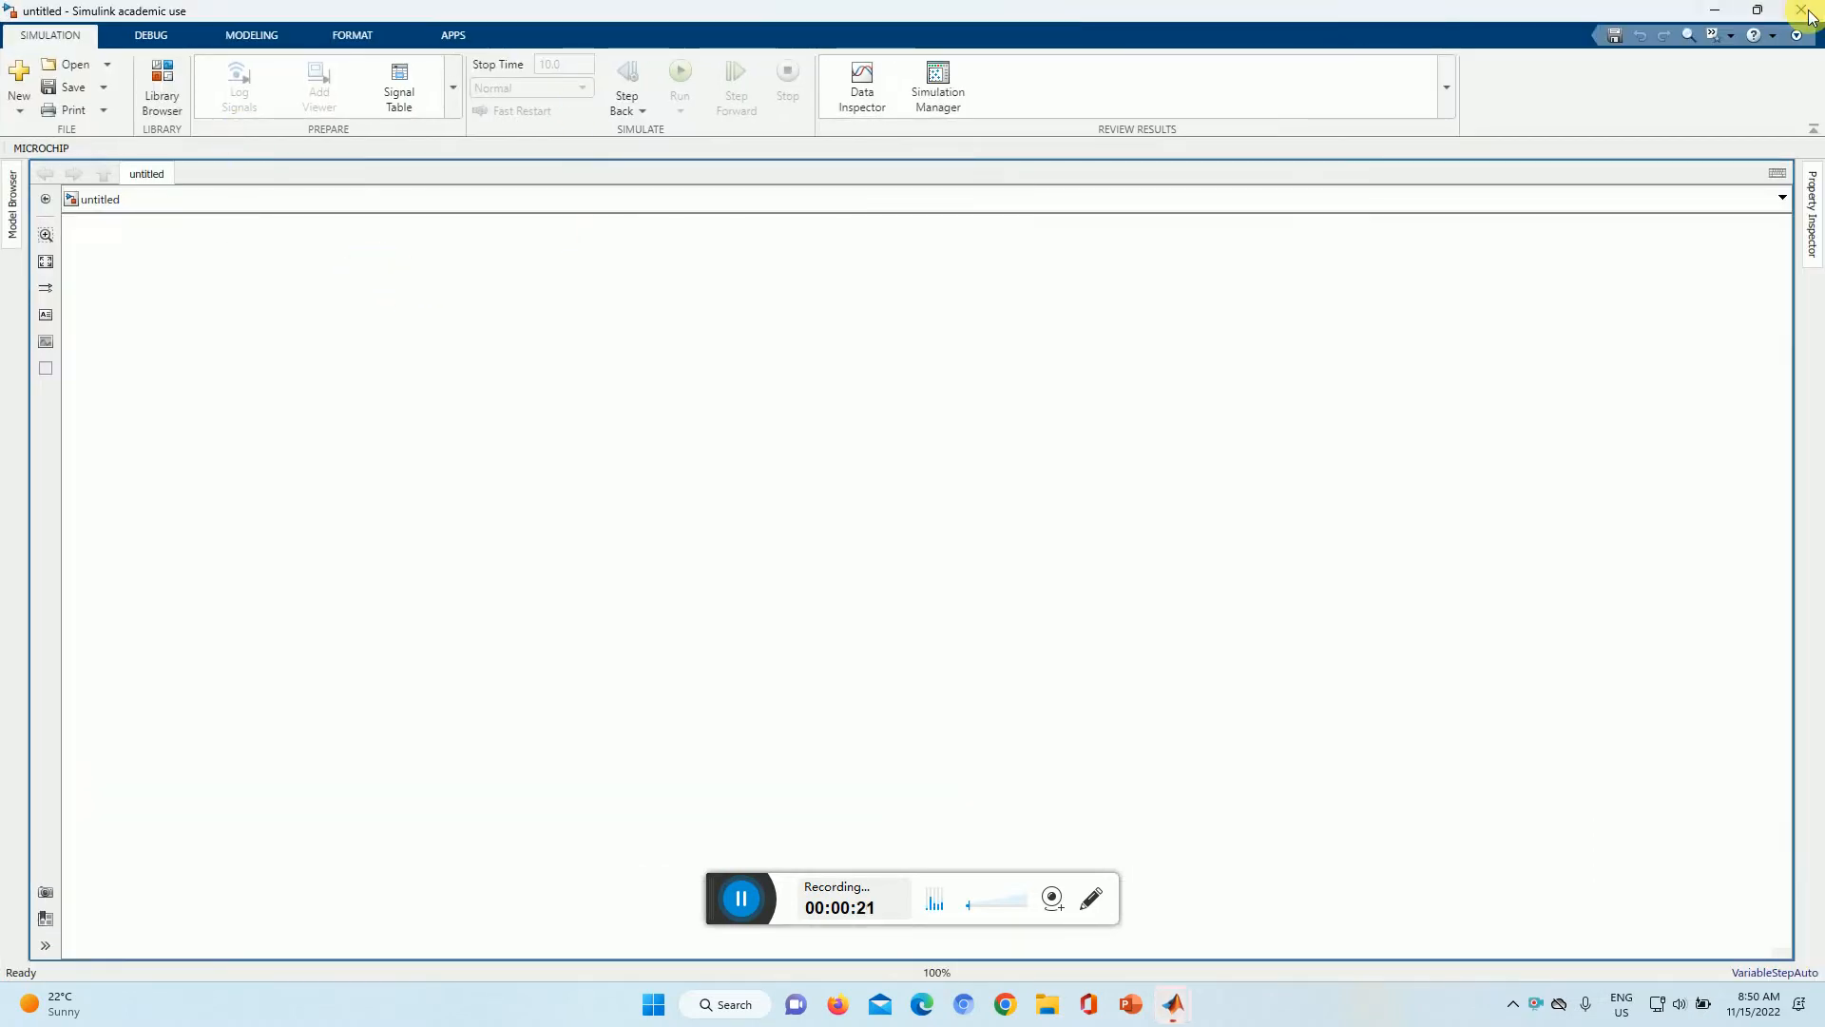
click(1765, 13)
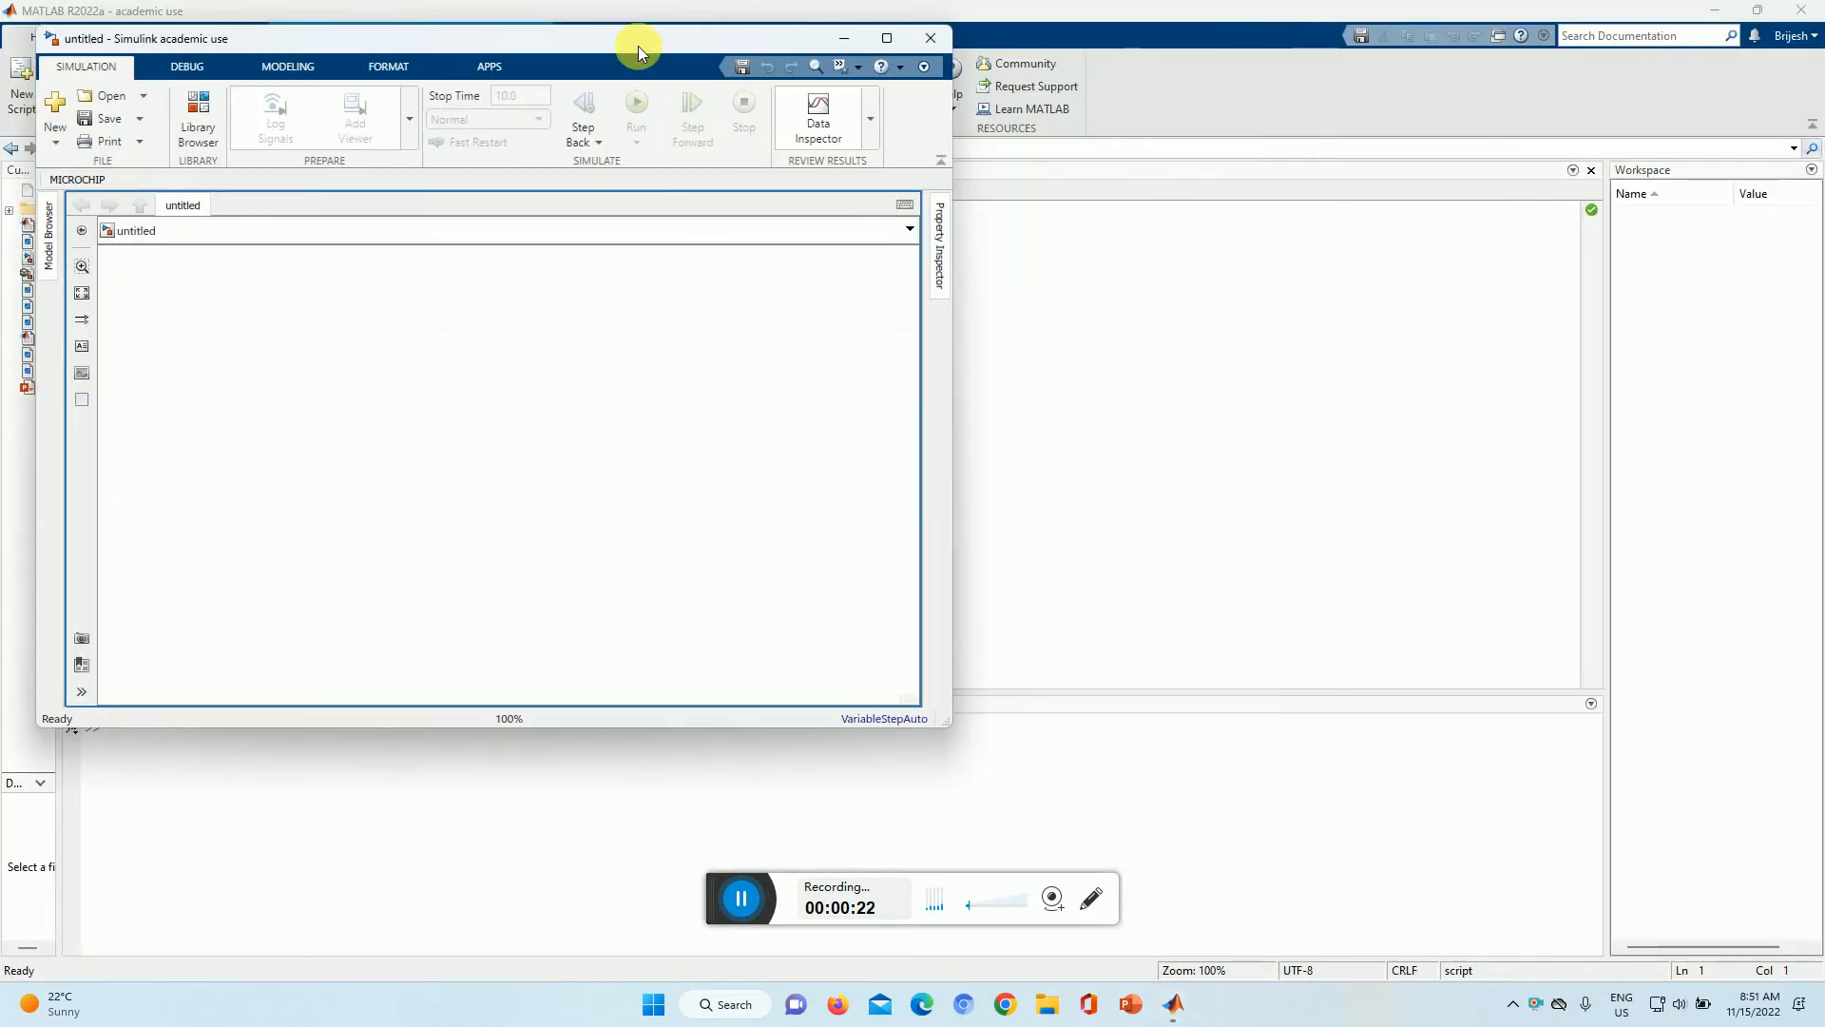
drag(637, 45, 903, 188)
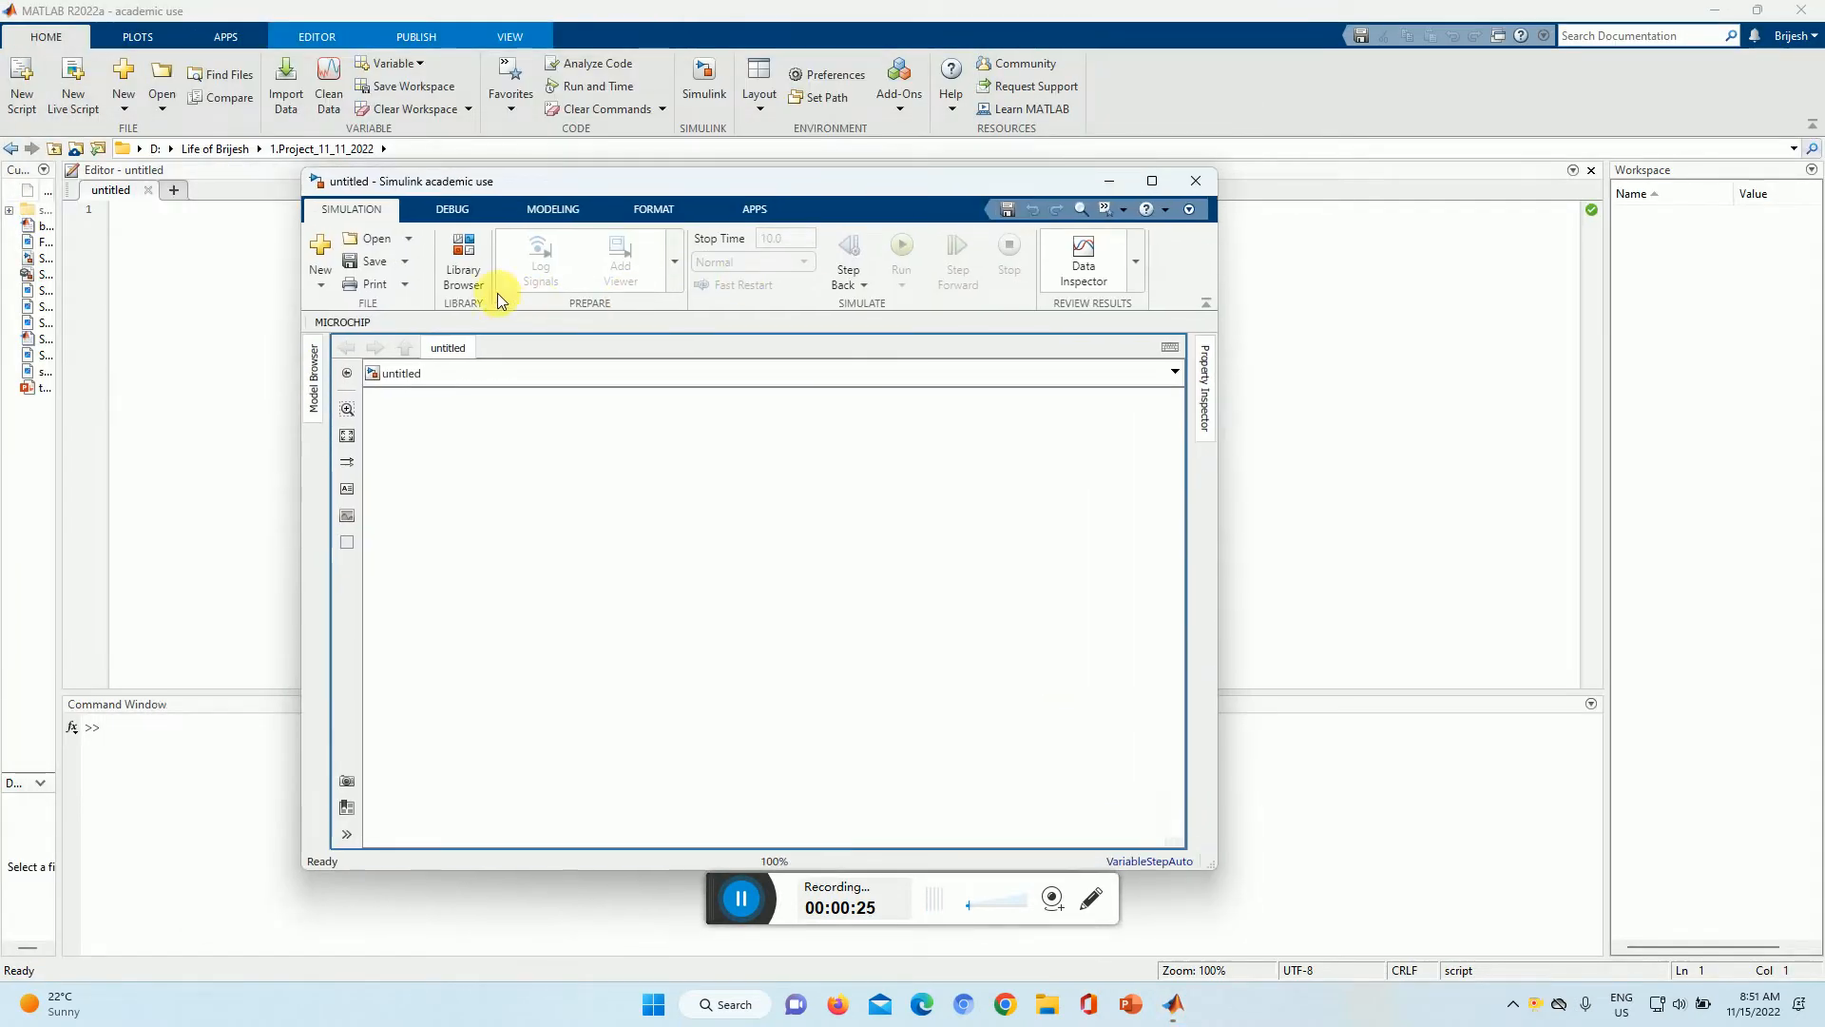
Step: Show the Simulink Library Browser and enlarge the model window to fill the space beside it
click(468, 255)
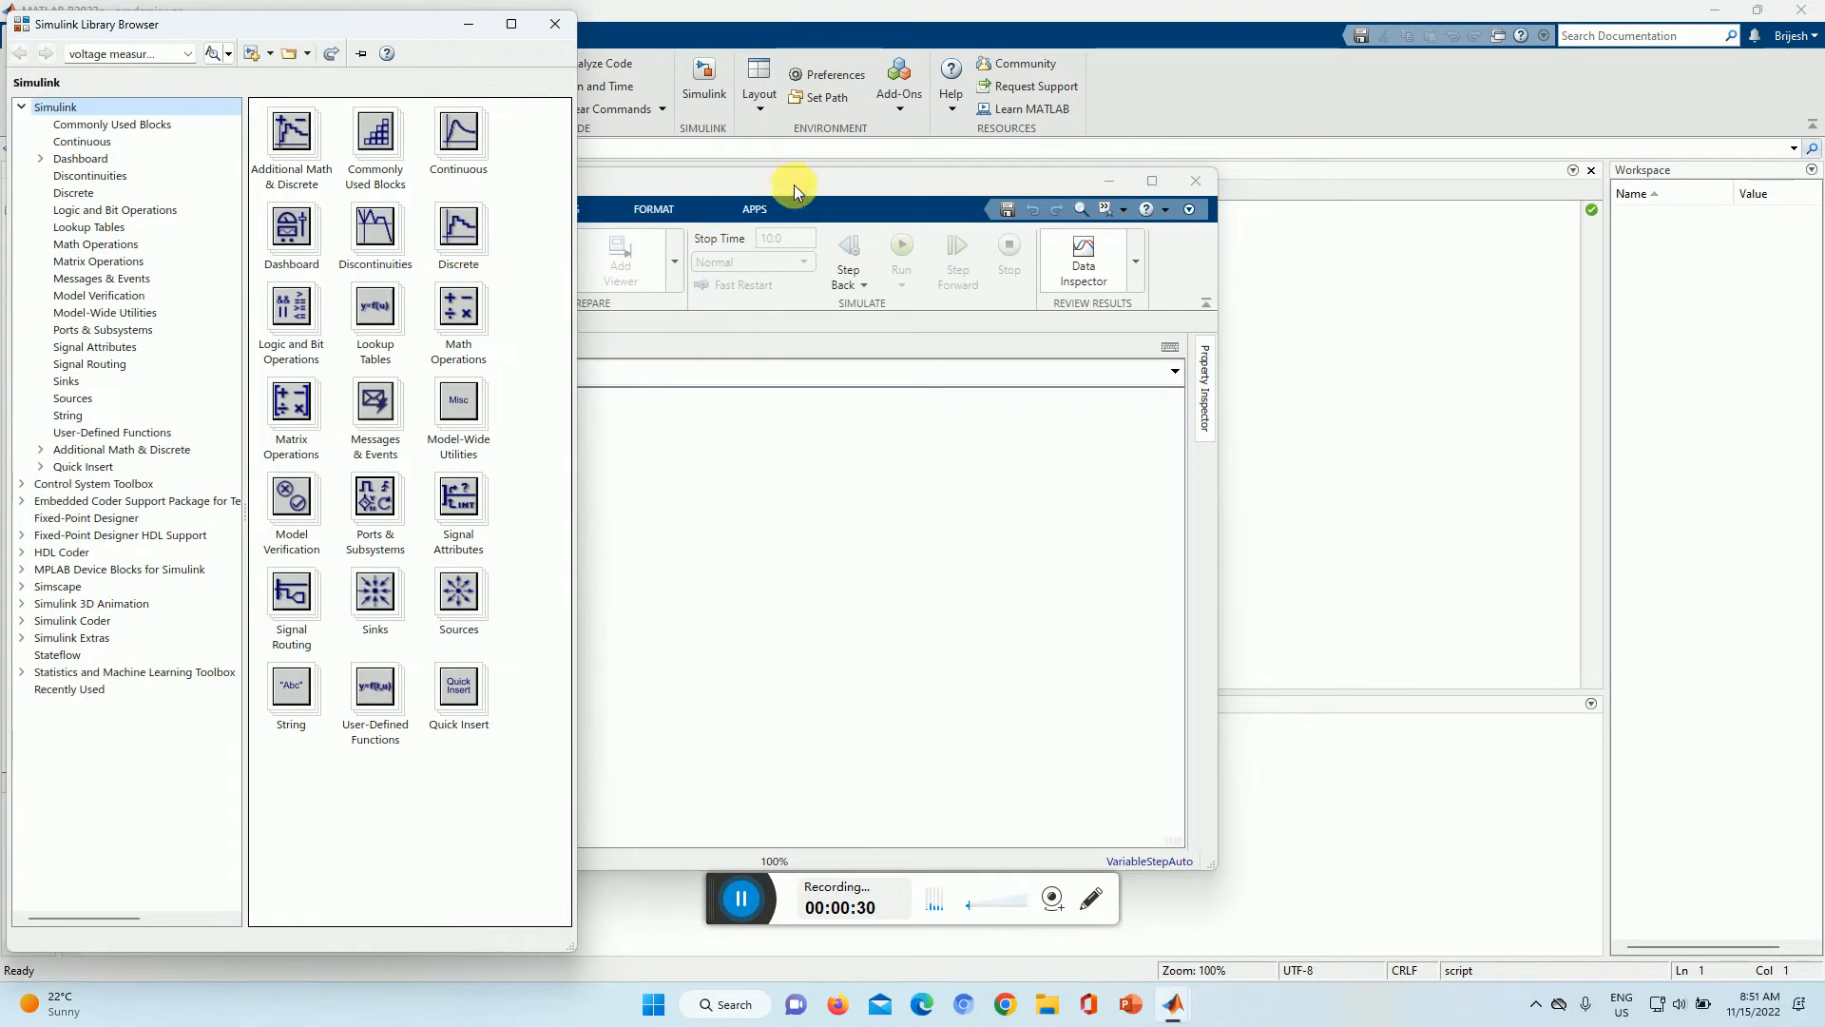
click(798, 185)
drag(802, 184, 1080, 28)
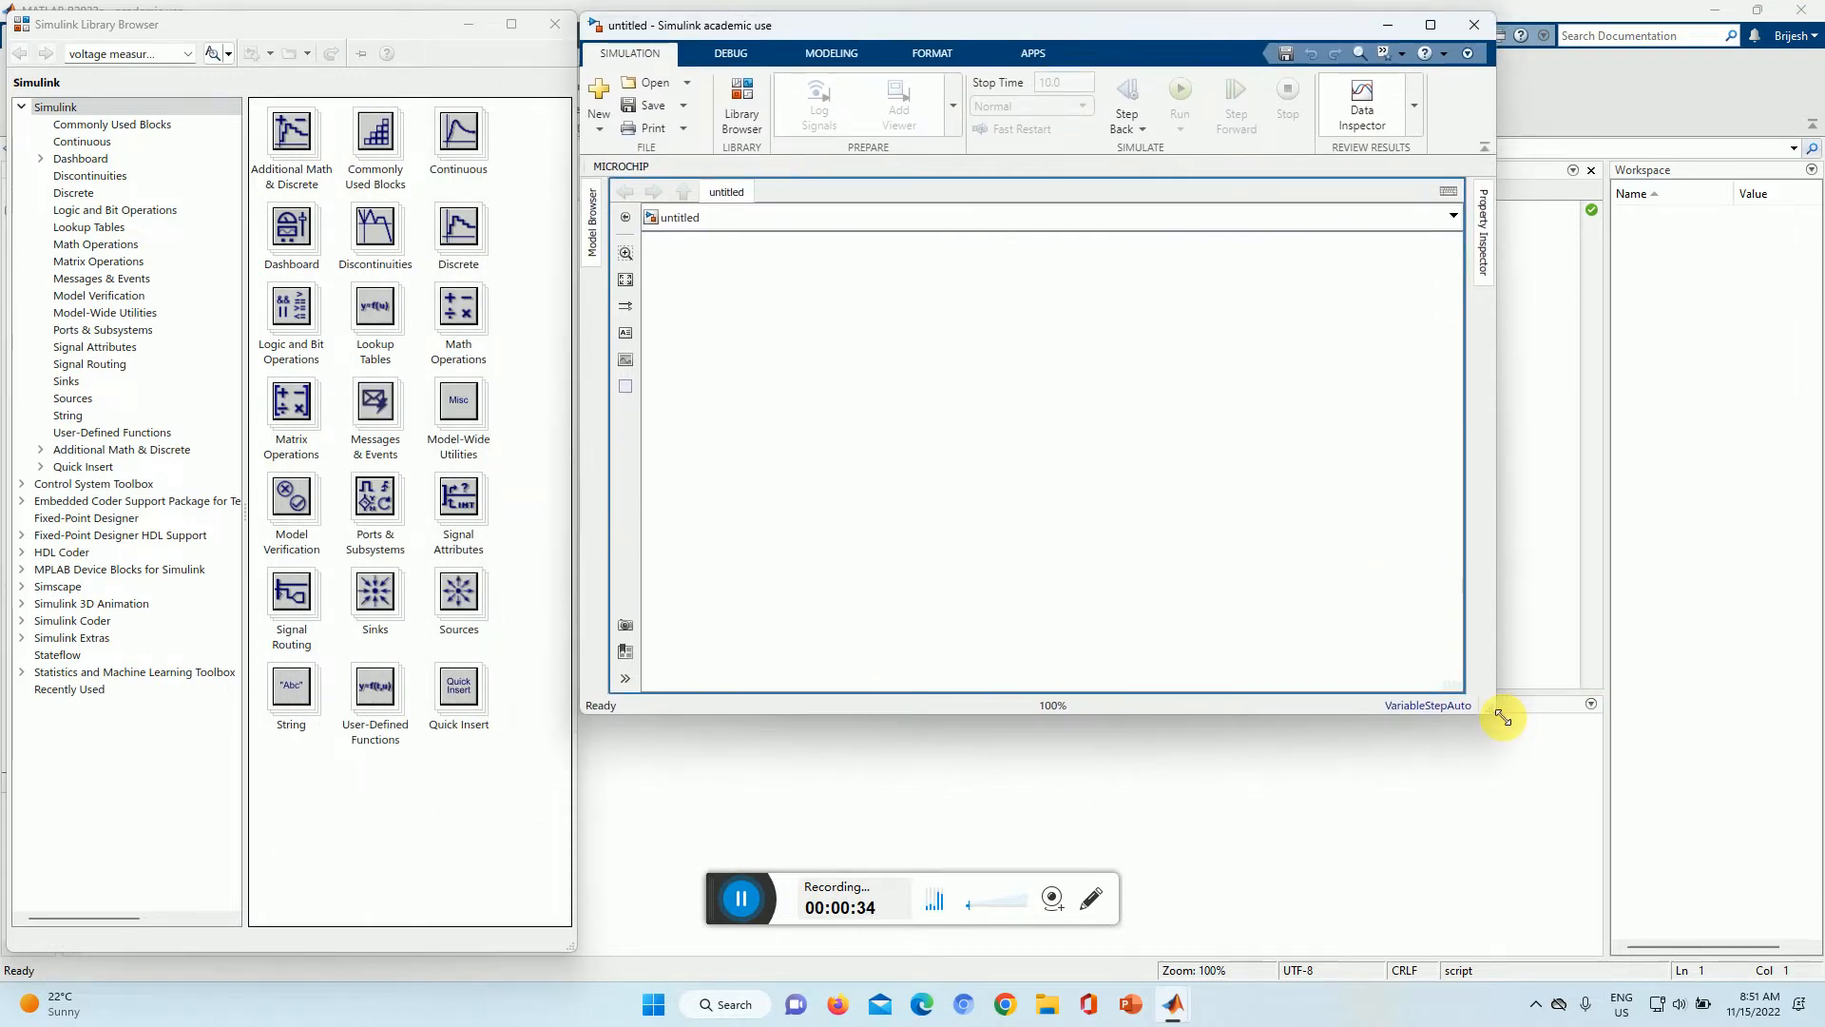
drag(1502, 718, 1820, 958)
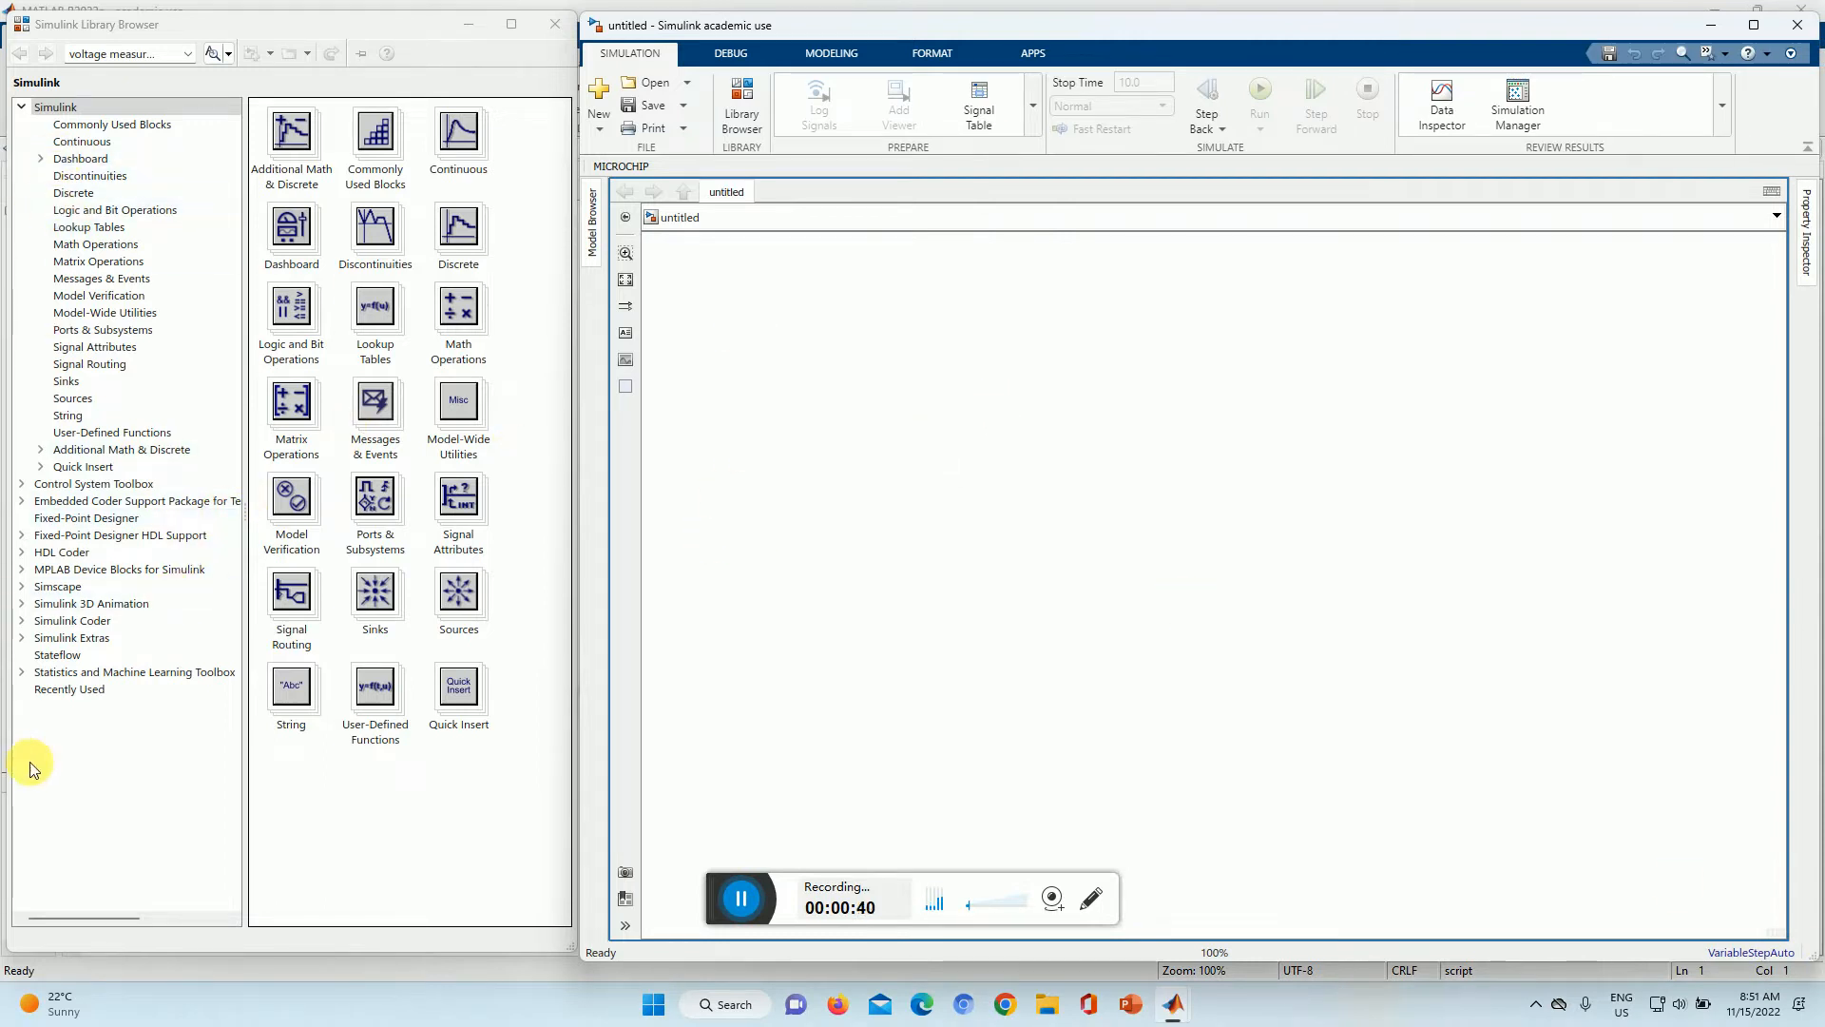
Step: Add a powergui block from the Simscape Electrical Specialized Power Systems library to the model's upper area
click(21, 588)
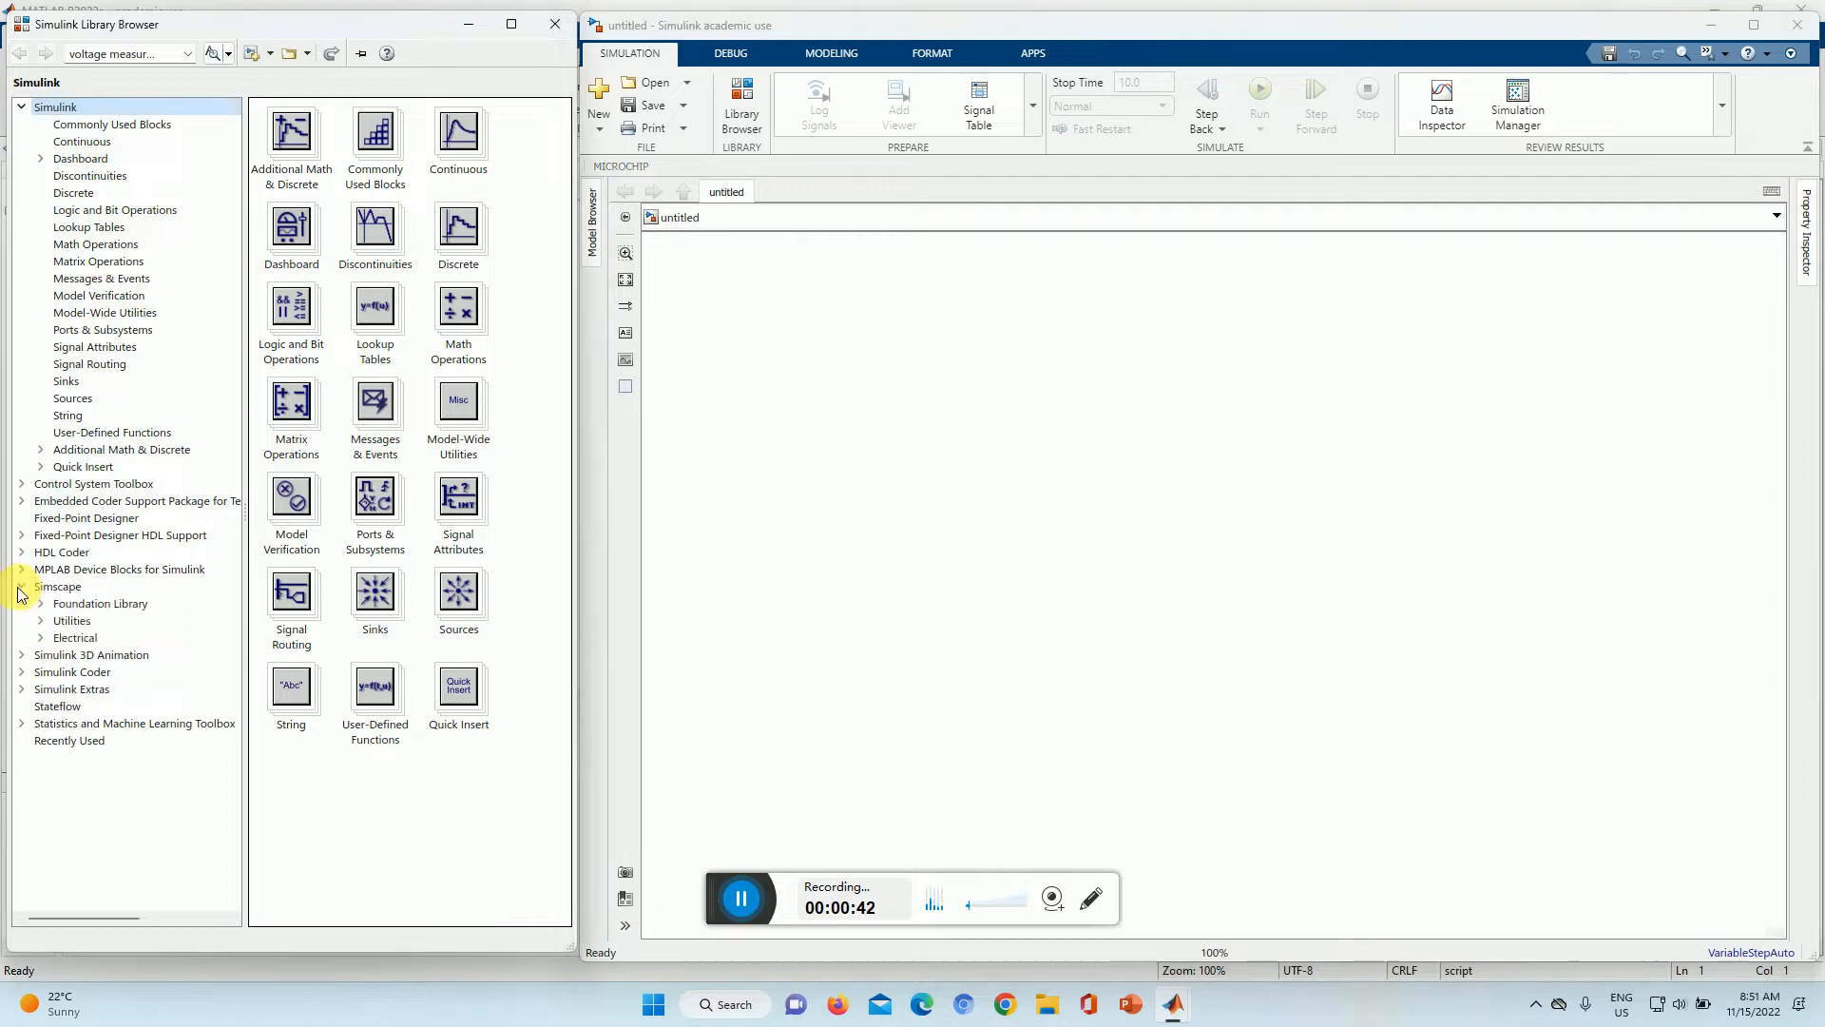
click(40, 639)
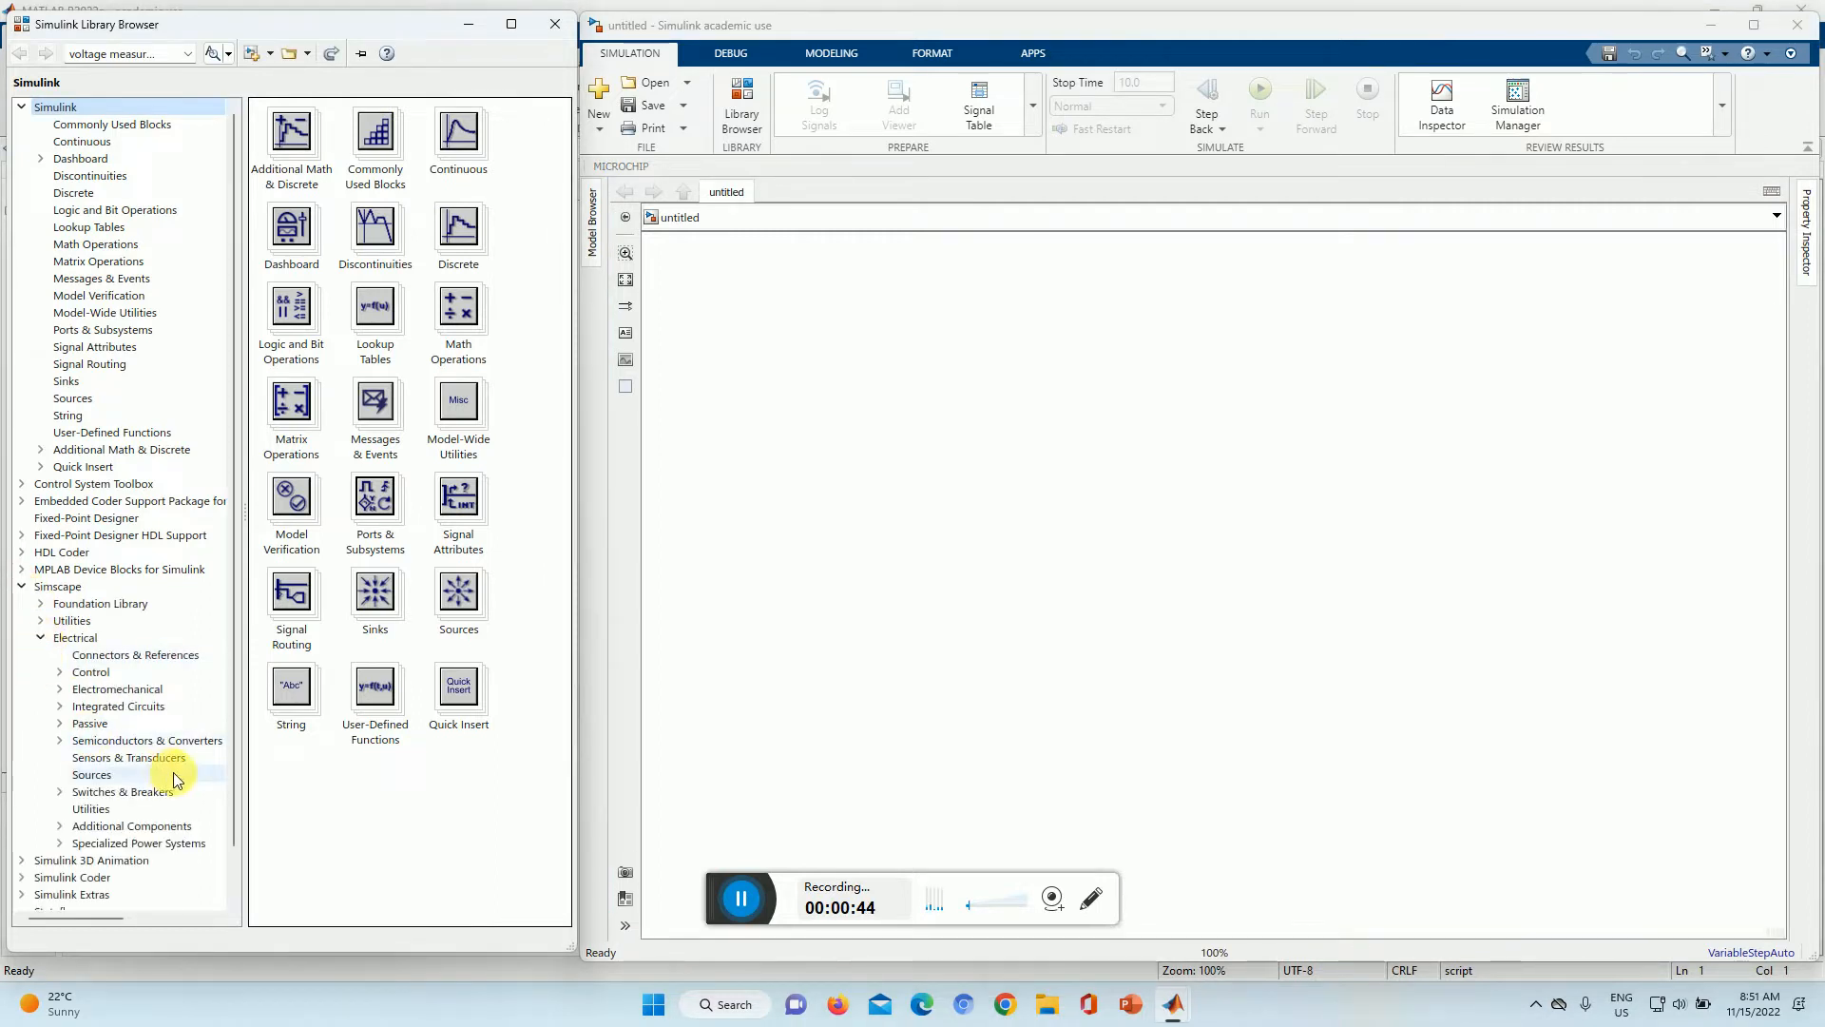
scroll(123, 704, down, 1)
click(60, 793)
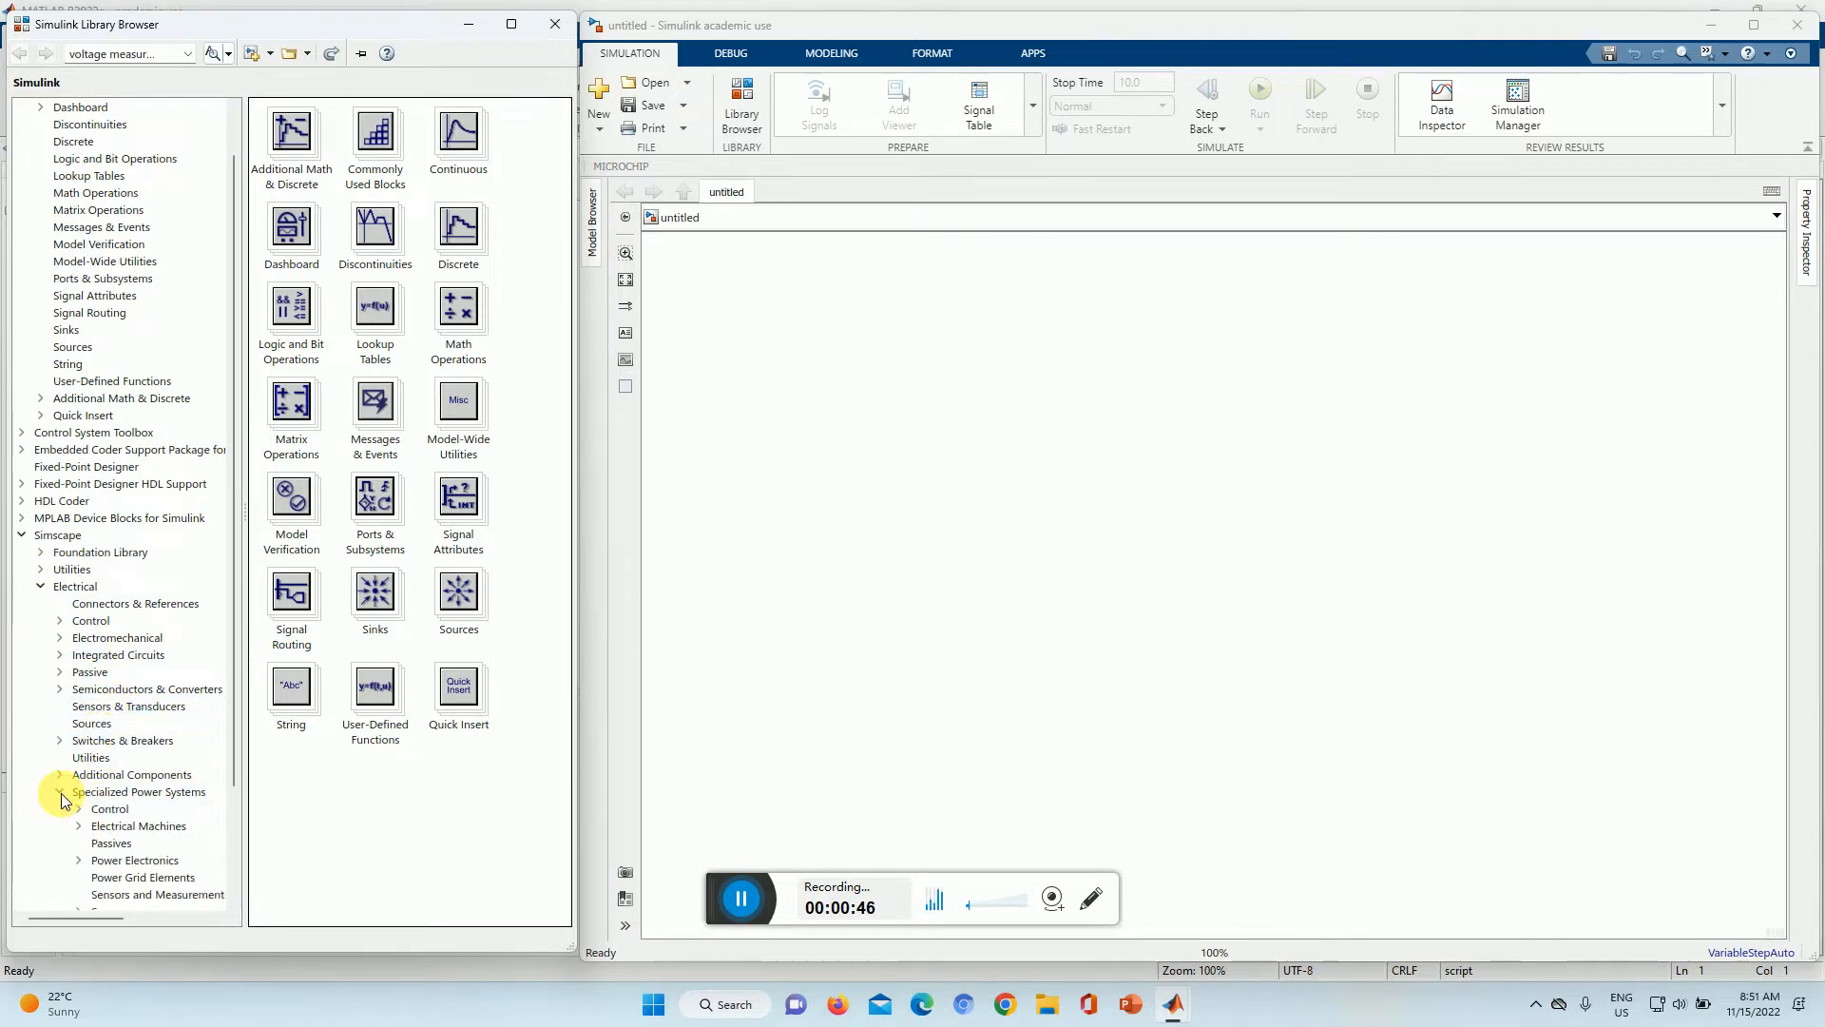
scroll(190, 779, down, 2)
click(149, 692)
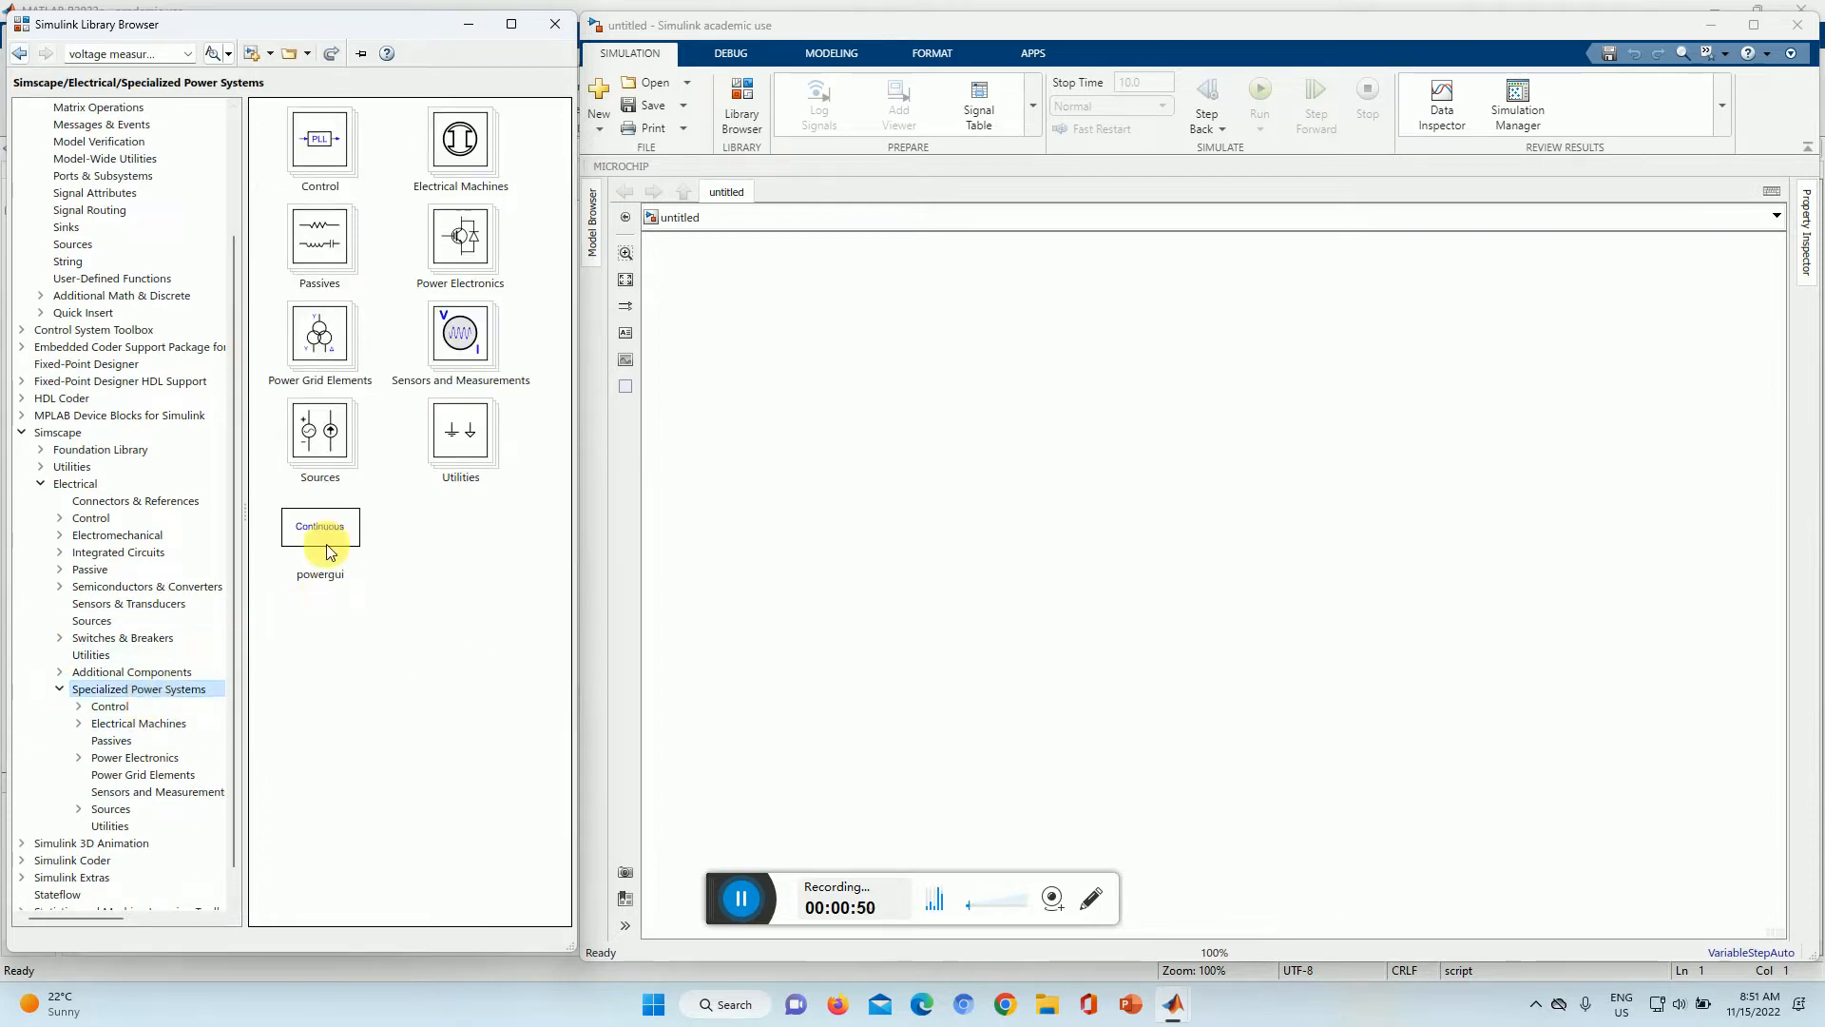
click(328, 544)
drag(330, 546, 781, 324)
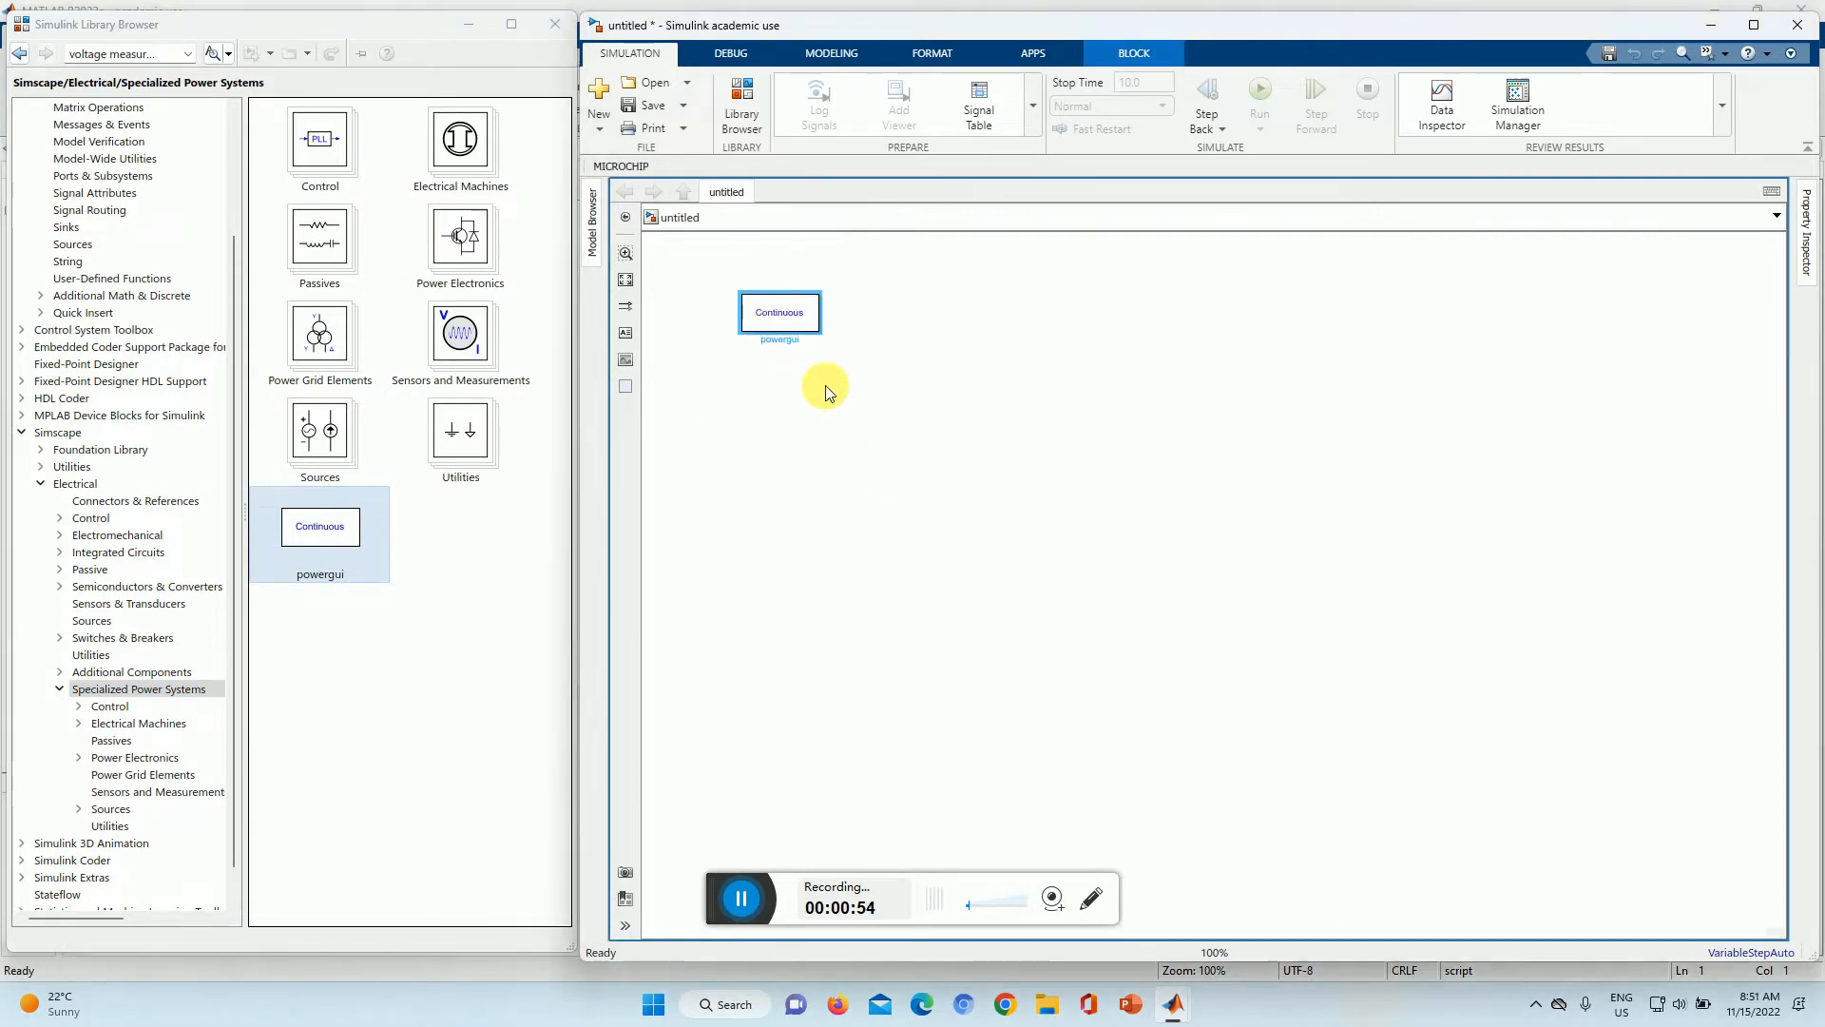
Step: Set the powergui block's simulation type to Discrete with a sample time of 50e-6 s
double_click(787, 330)
click(918, 142)
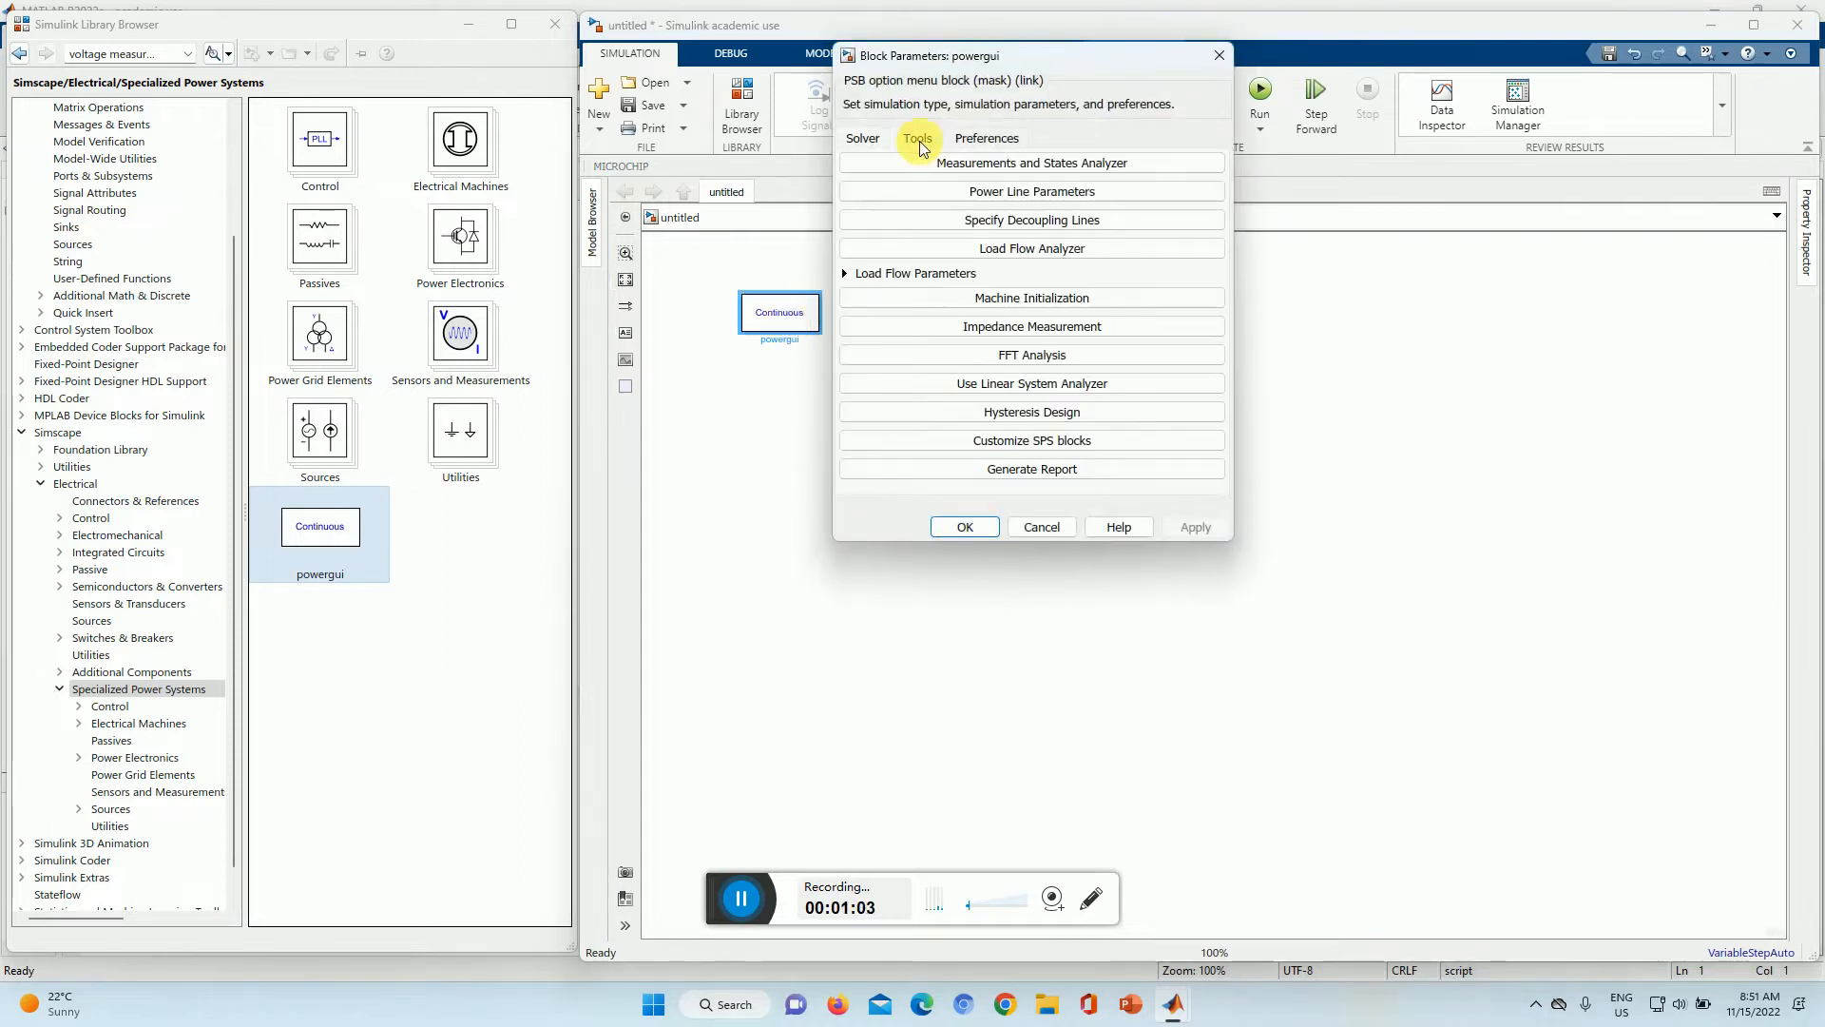
click(864, 143)
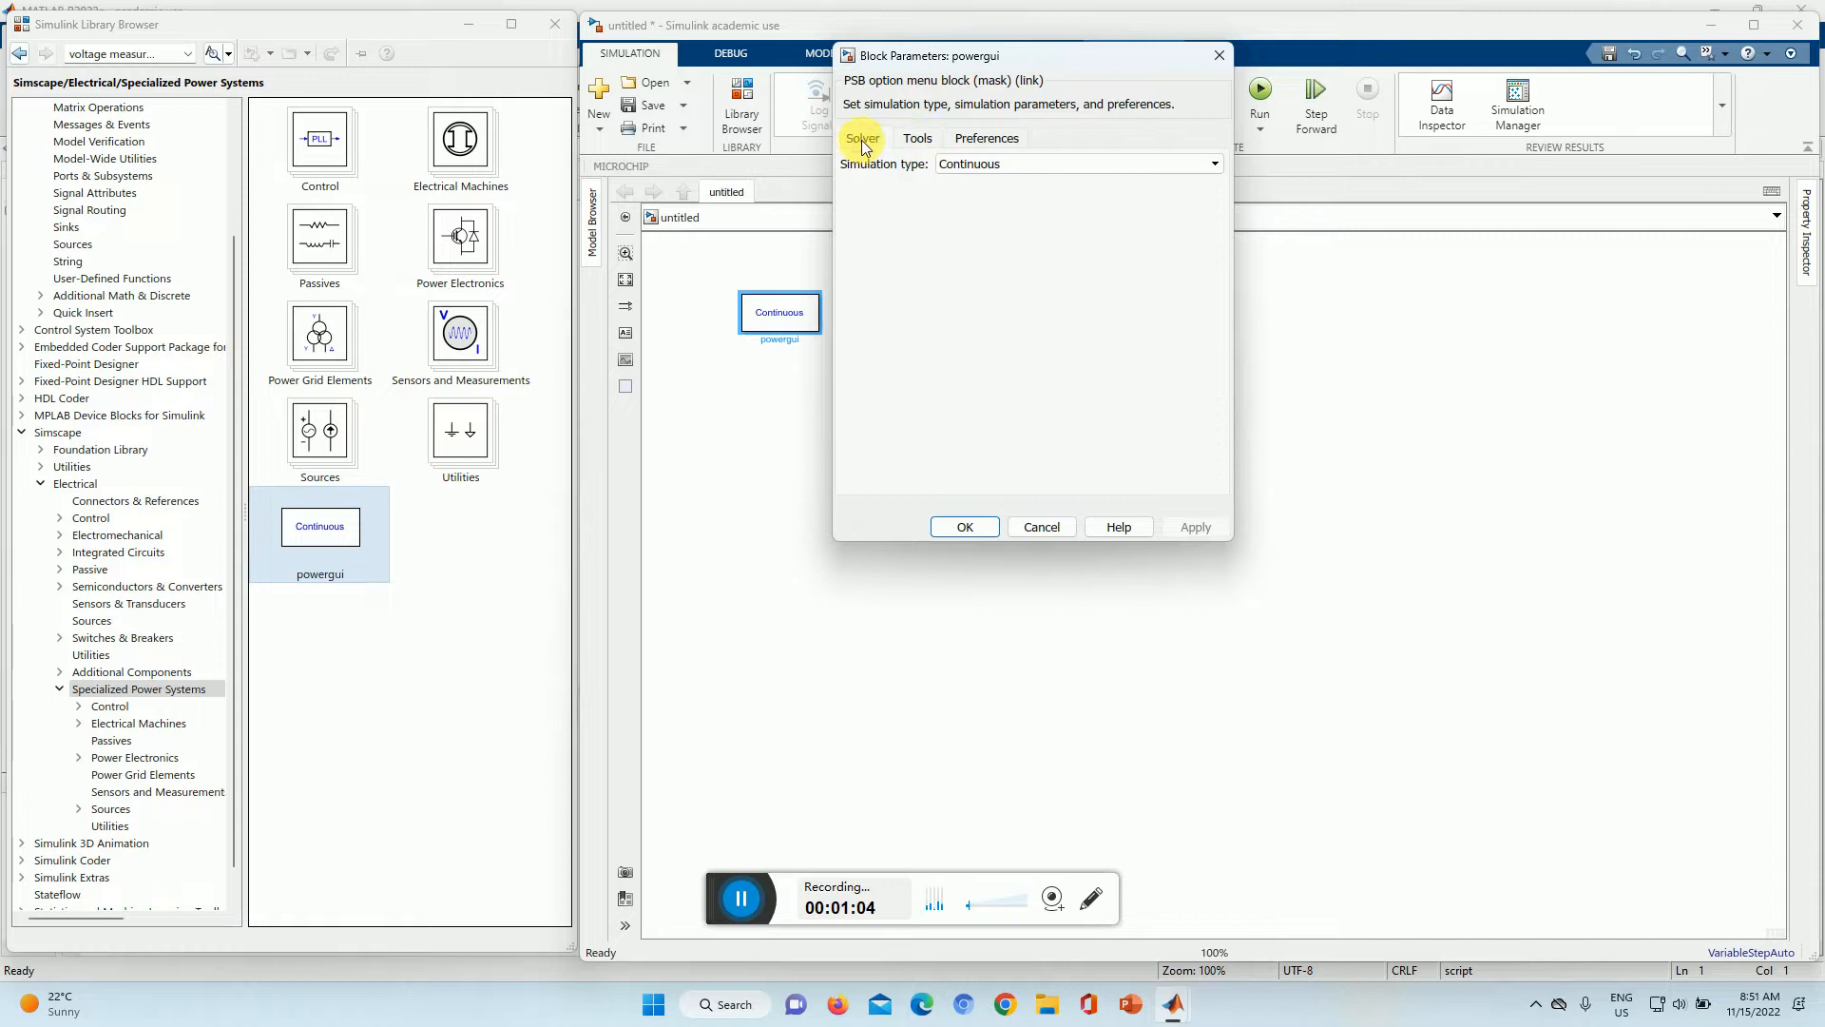
click(1042, 163)
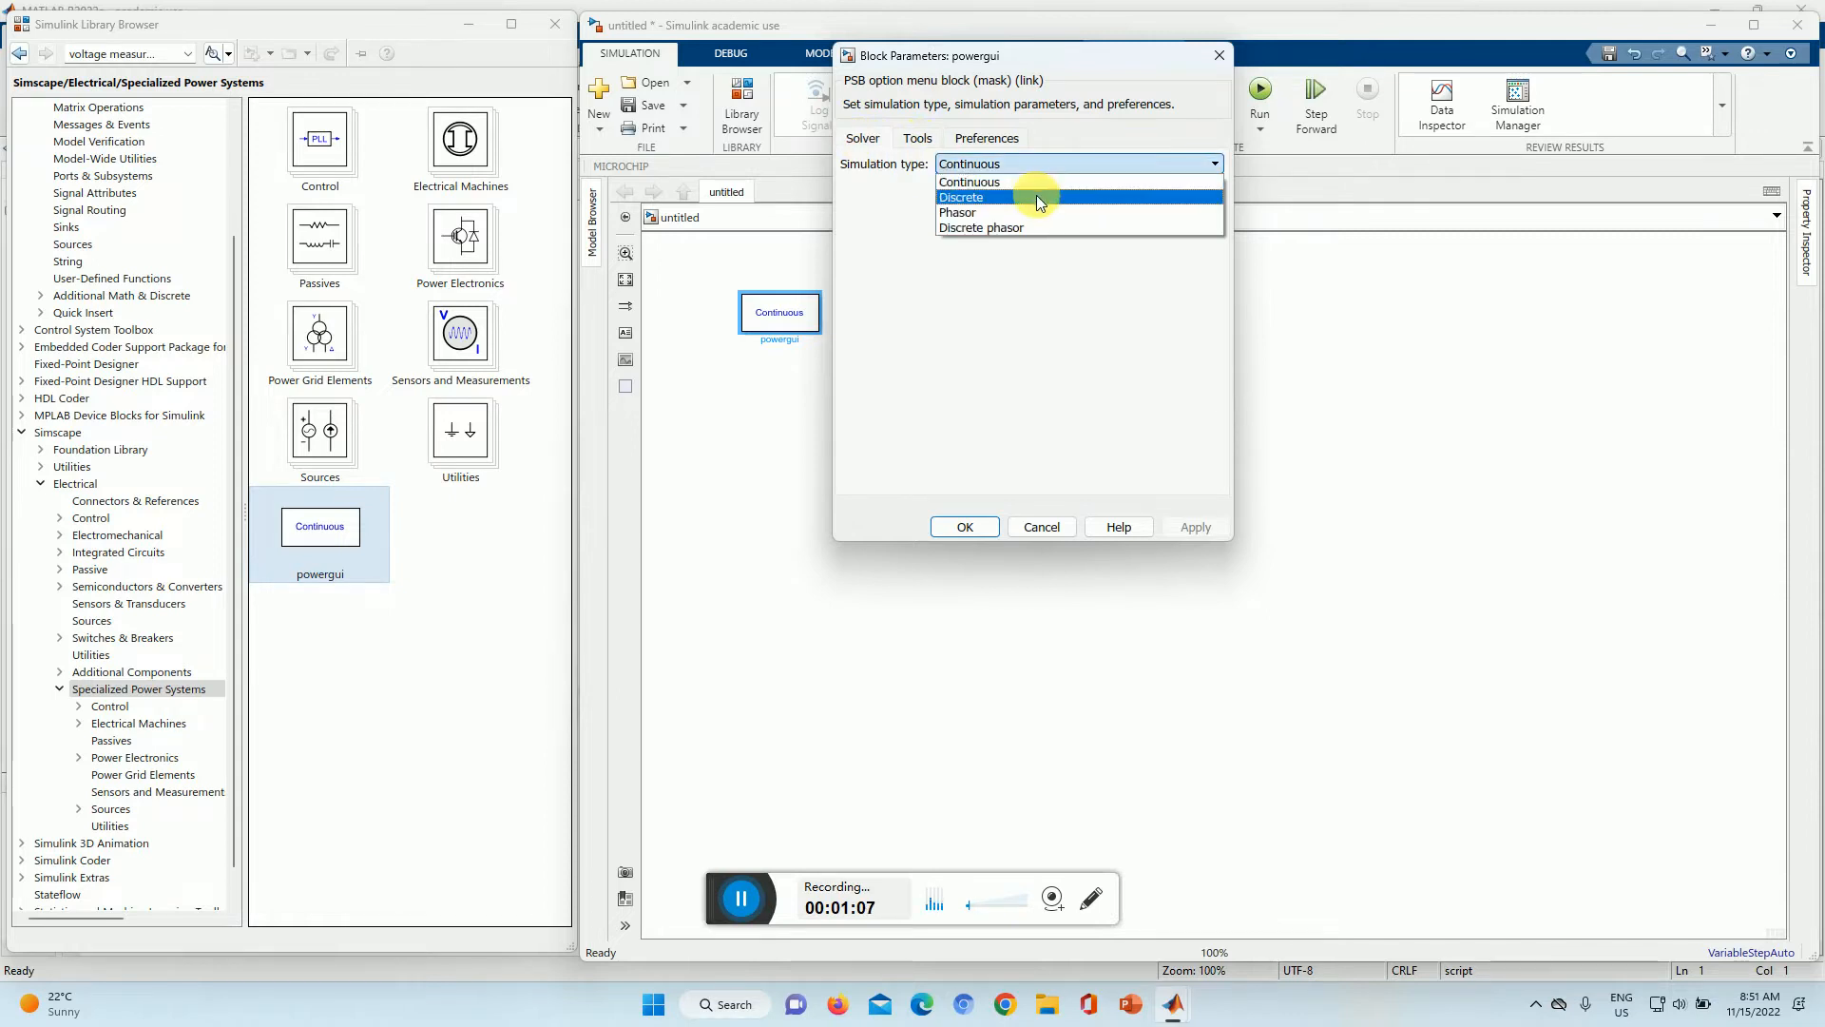
click(1037, 197)
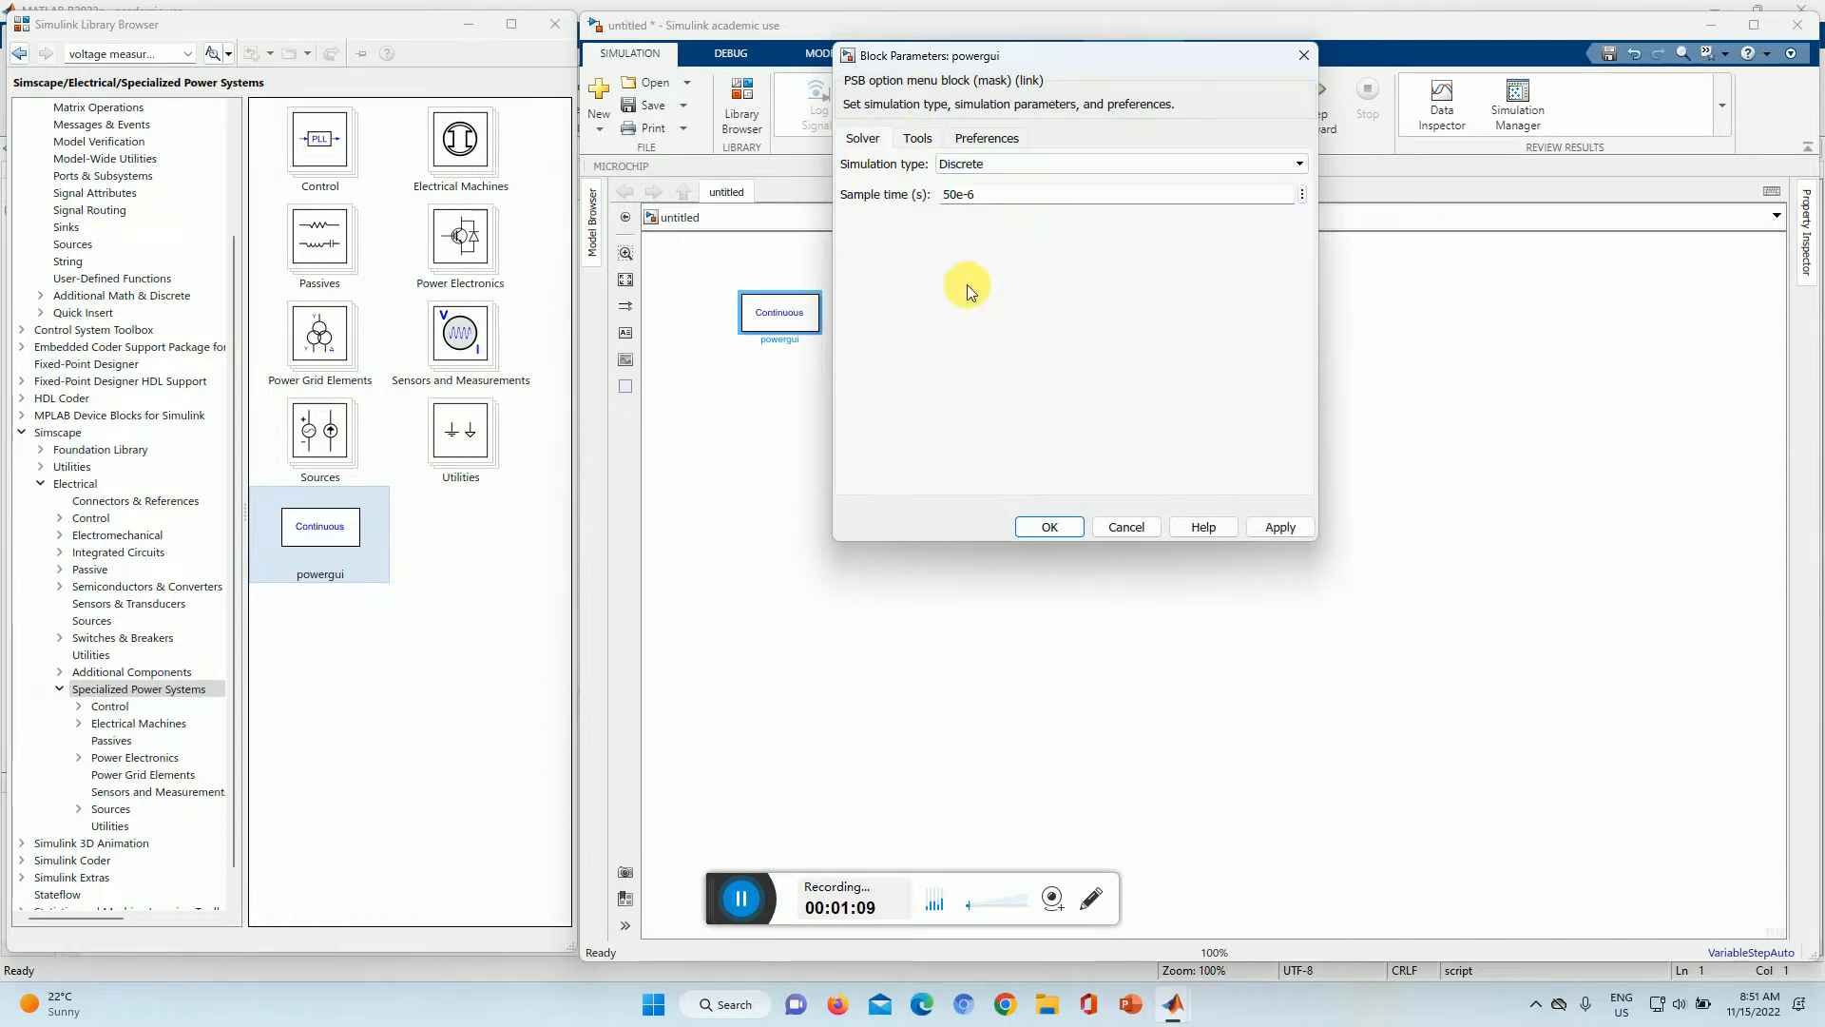
click(915, 142)
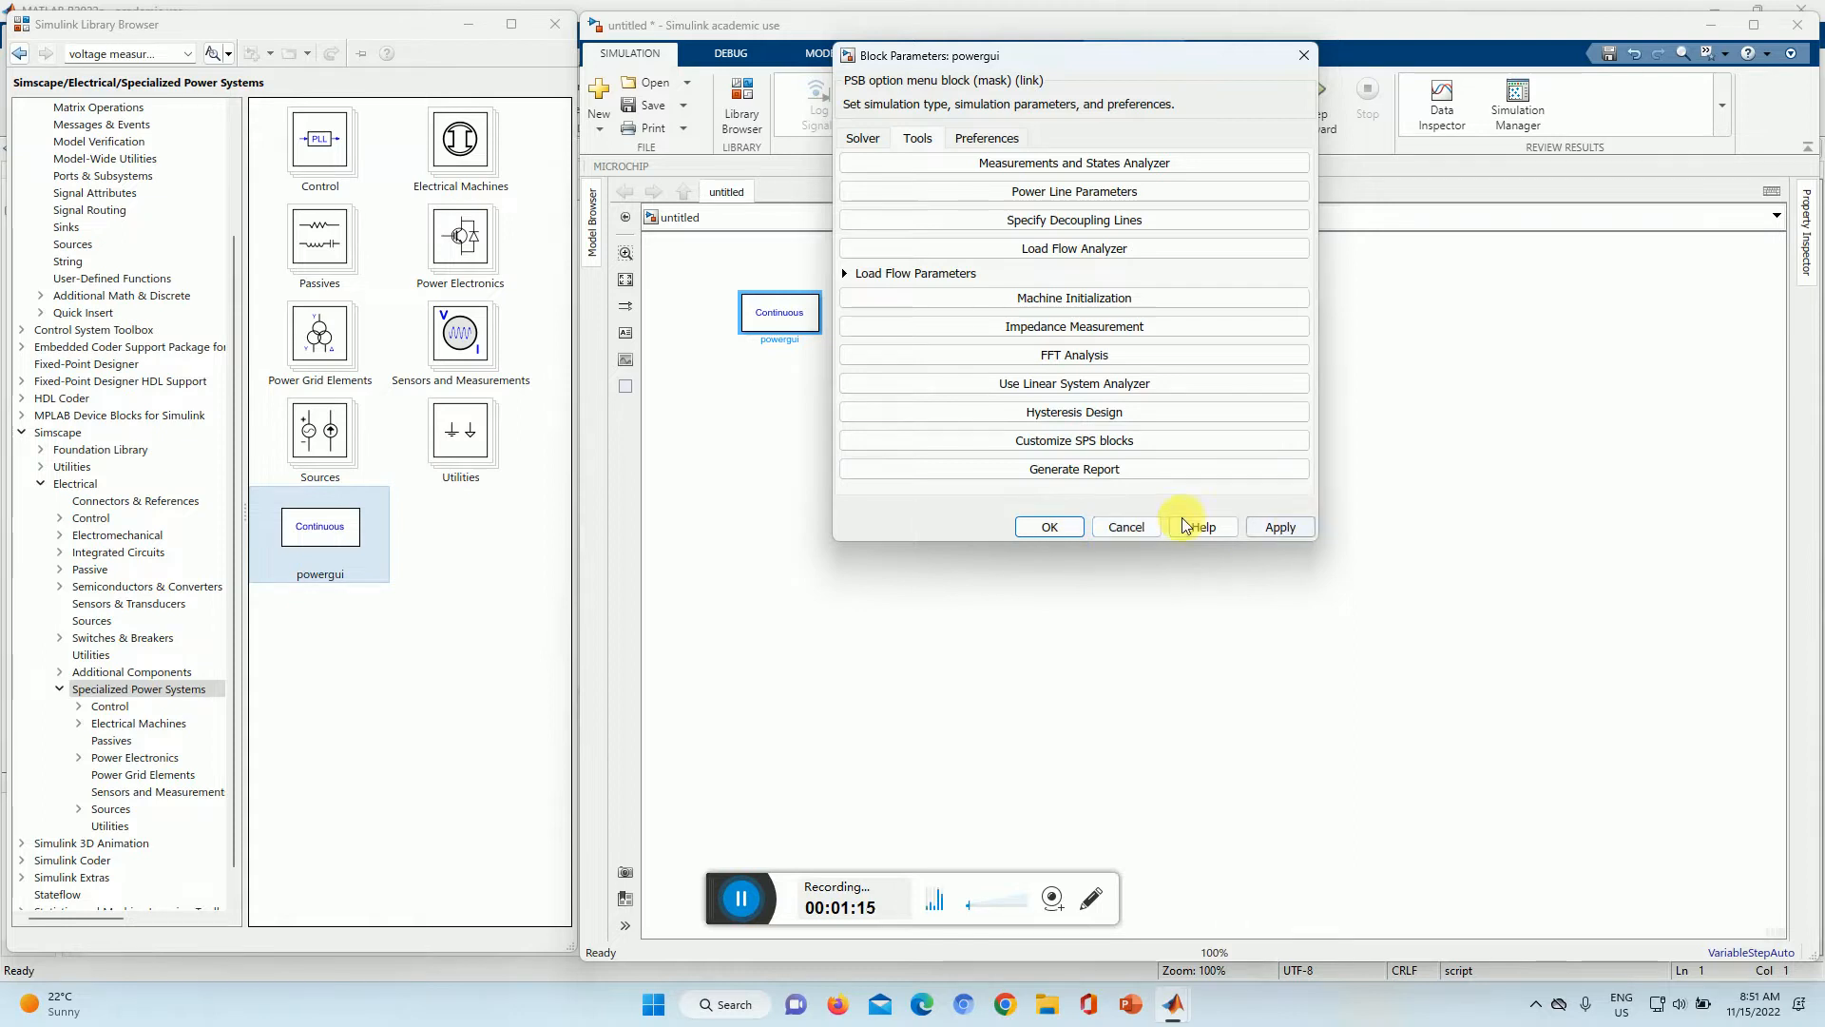
click(1050, 528)
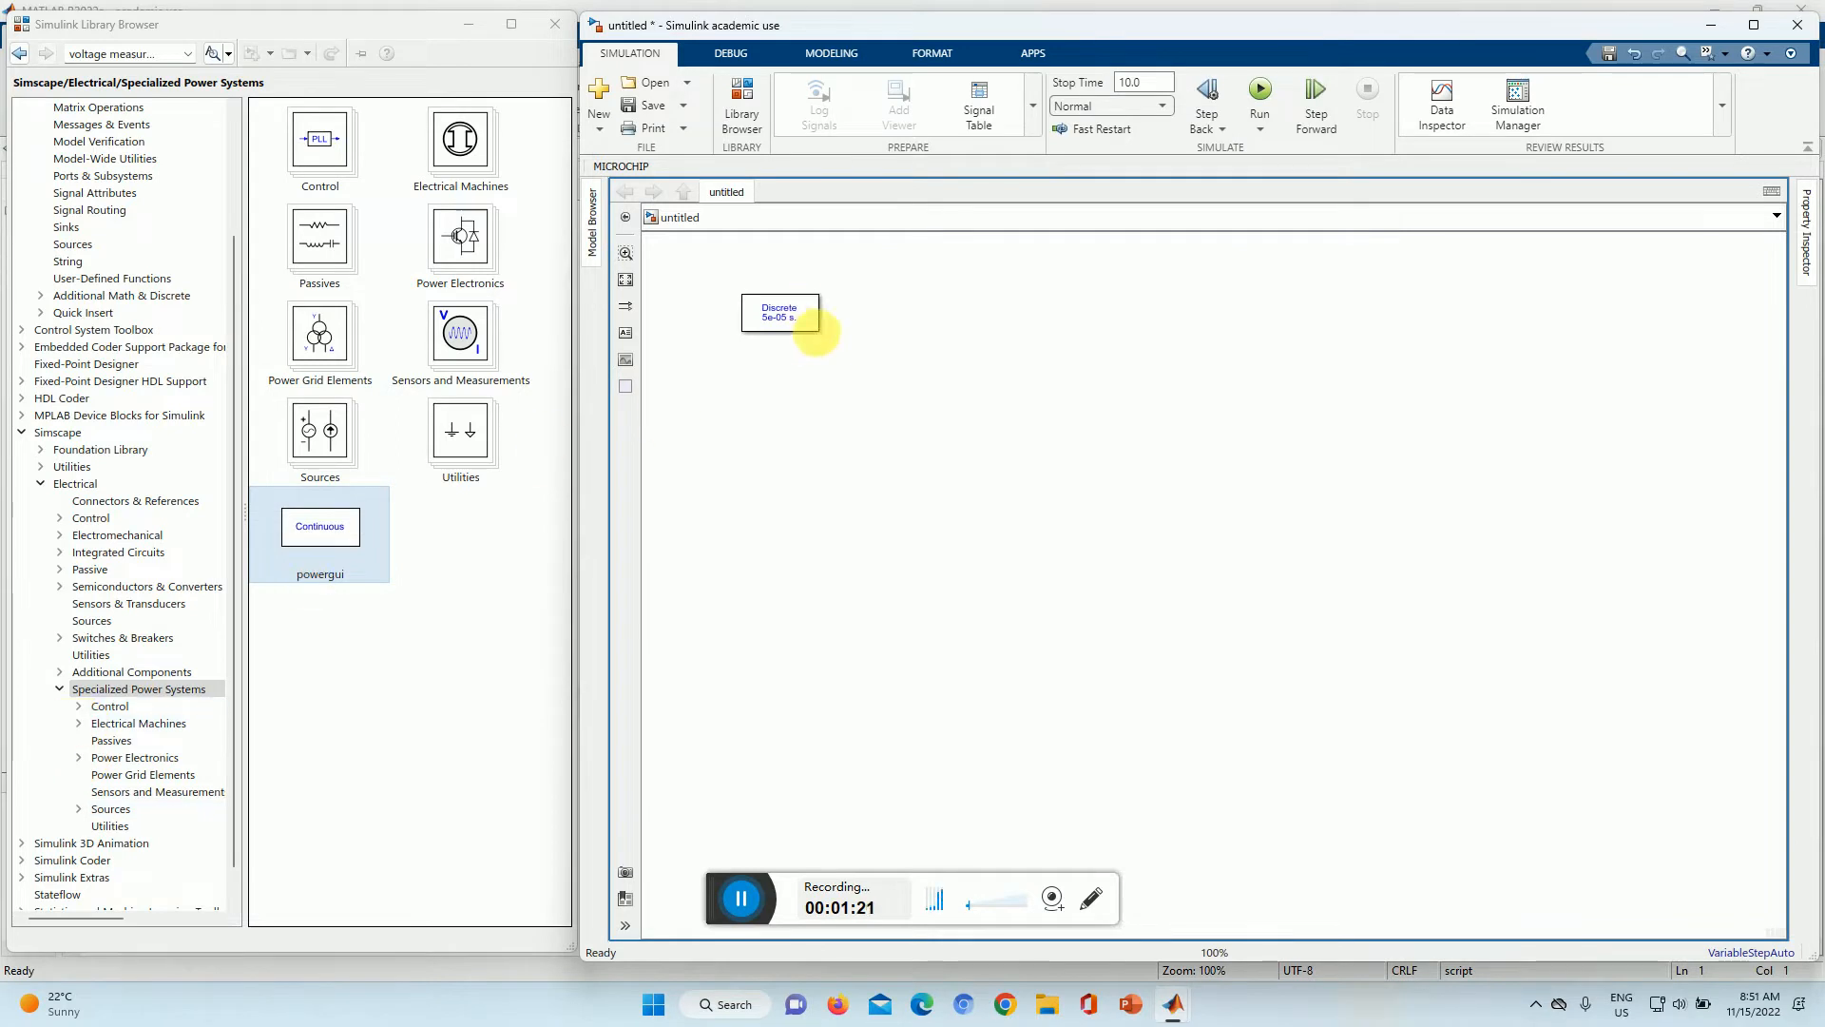
click(798, 329)
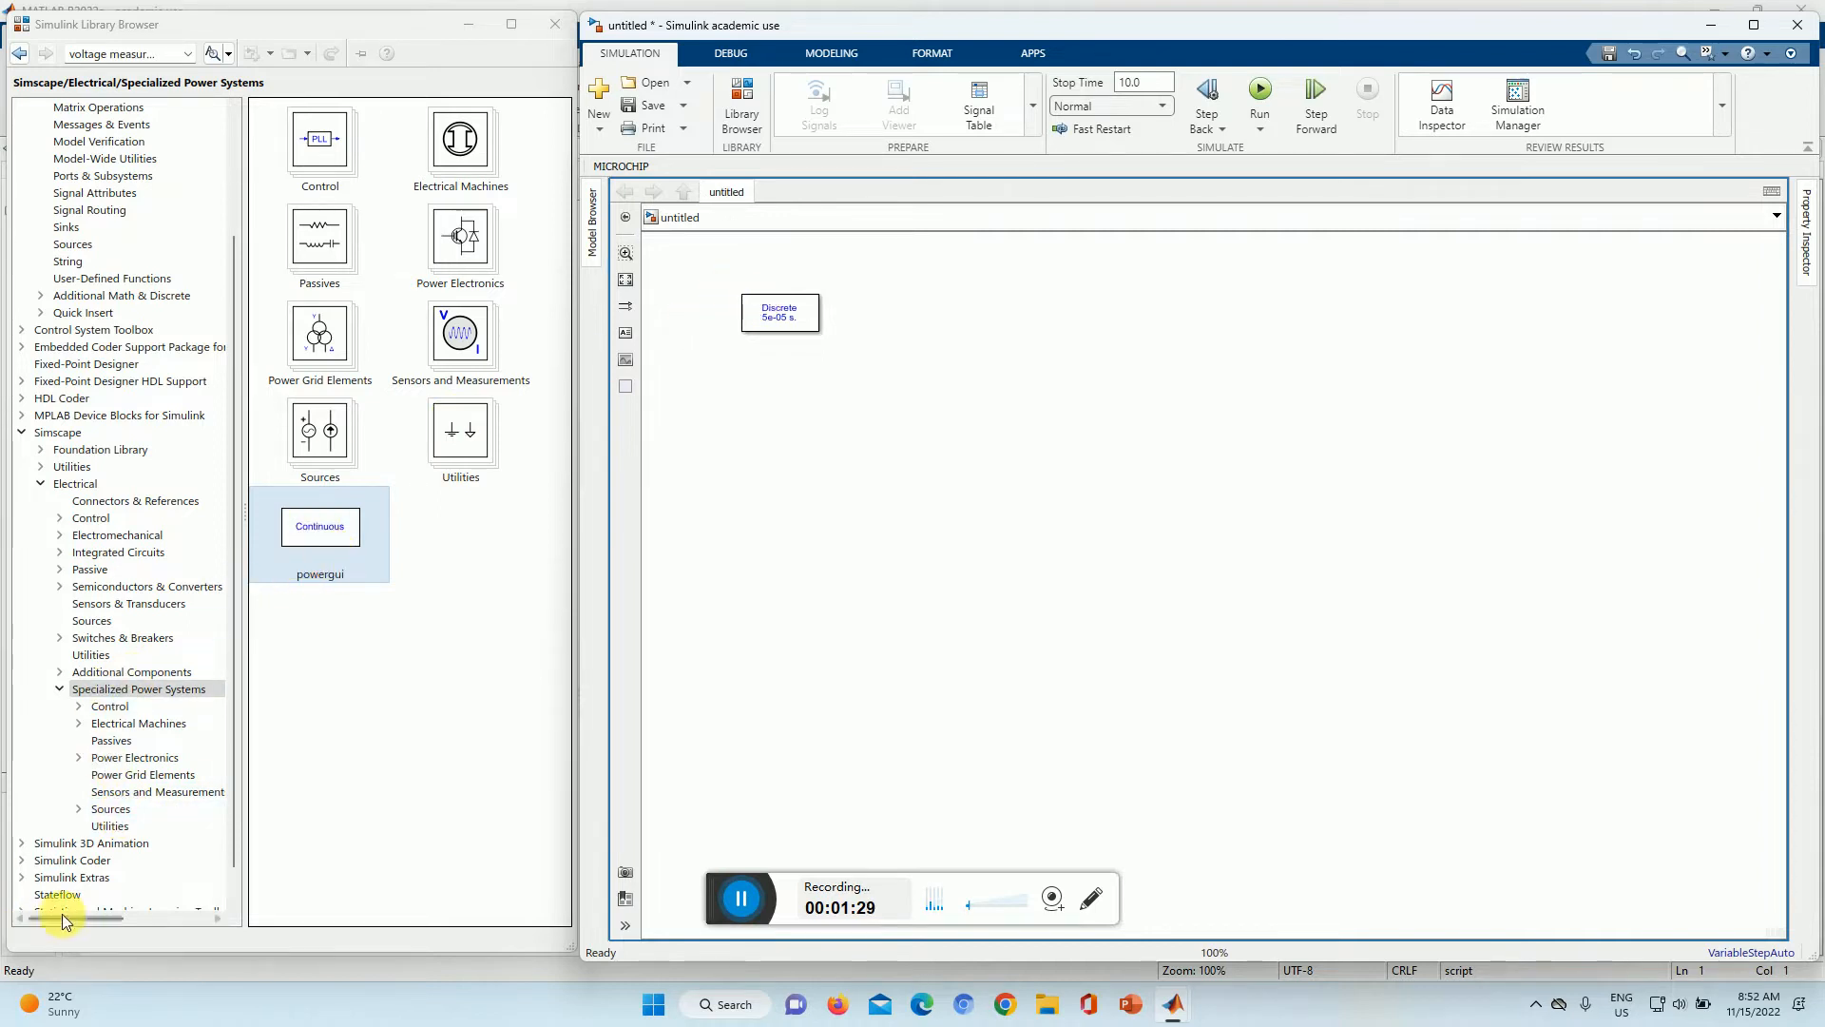
Step: Add an IGBT block from the Specialized Power Systems Power Electronics library, placing it below and to the right of powergui
click(78, 808)
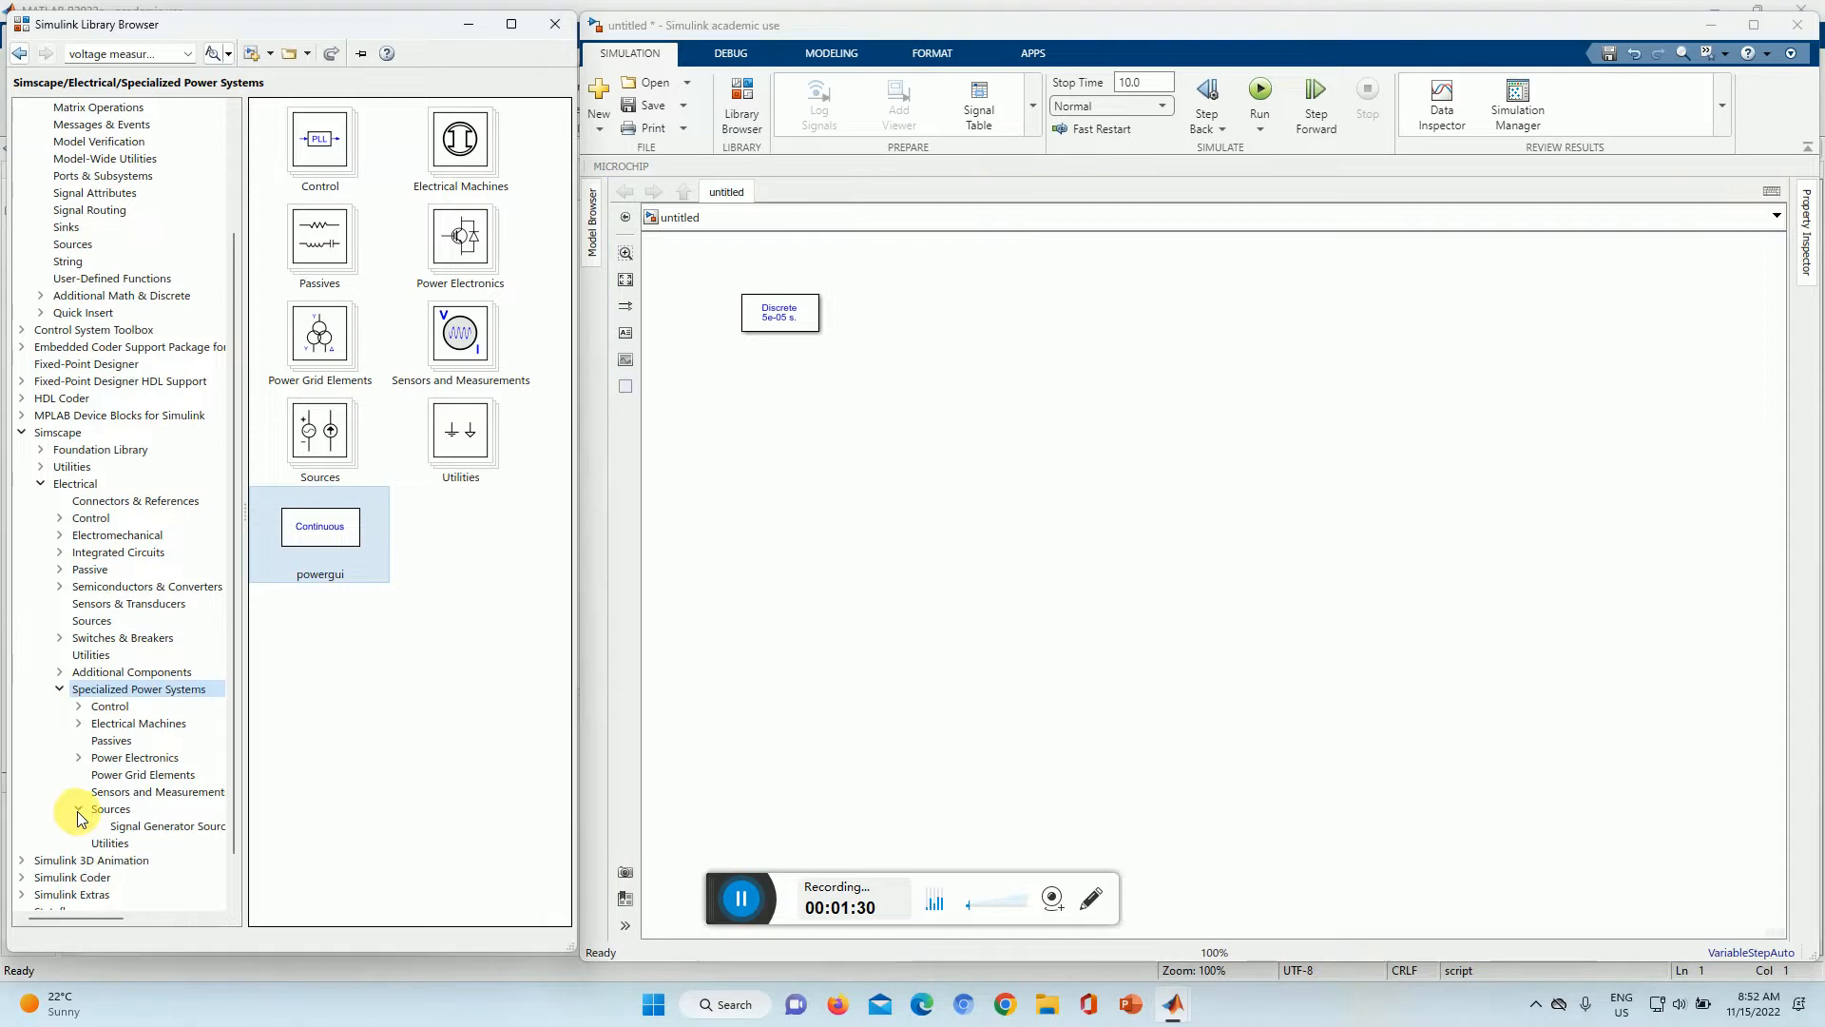
click(79, 808)
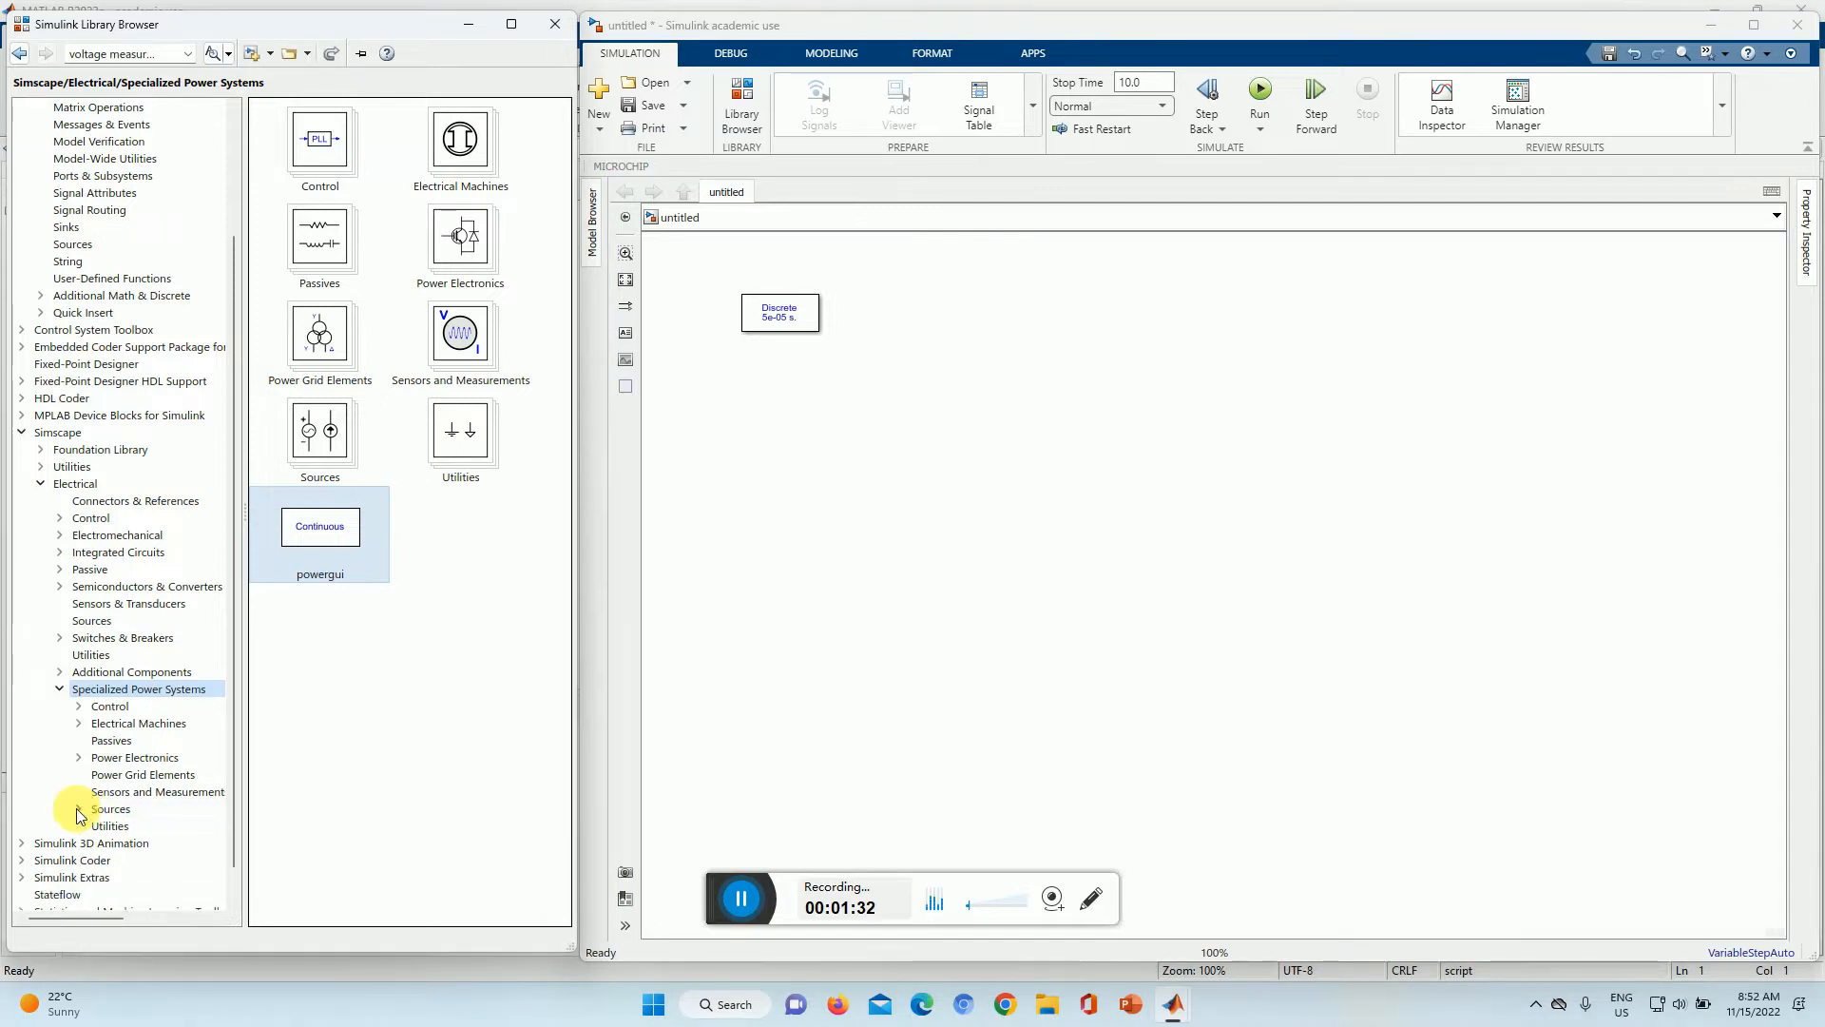
click(79, 757)
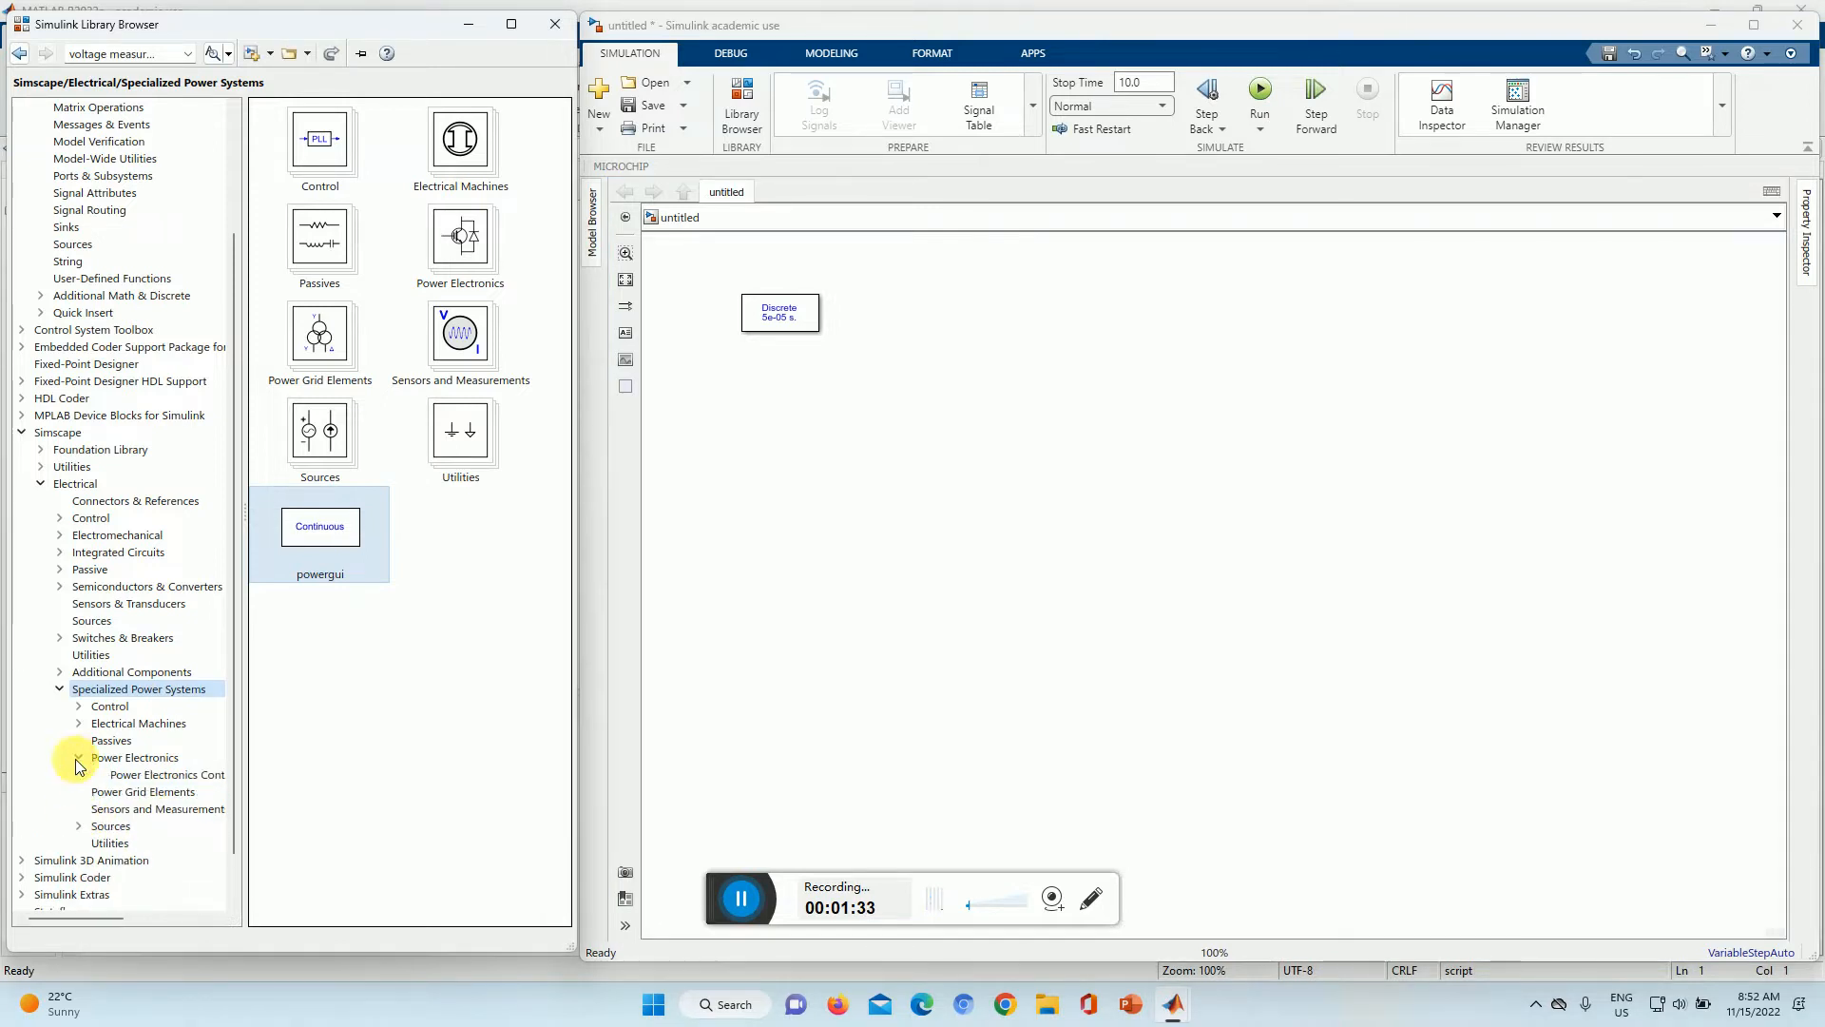
click(171, 775)
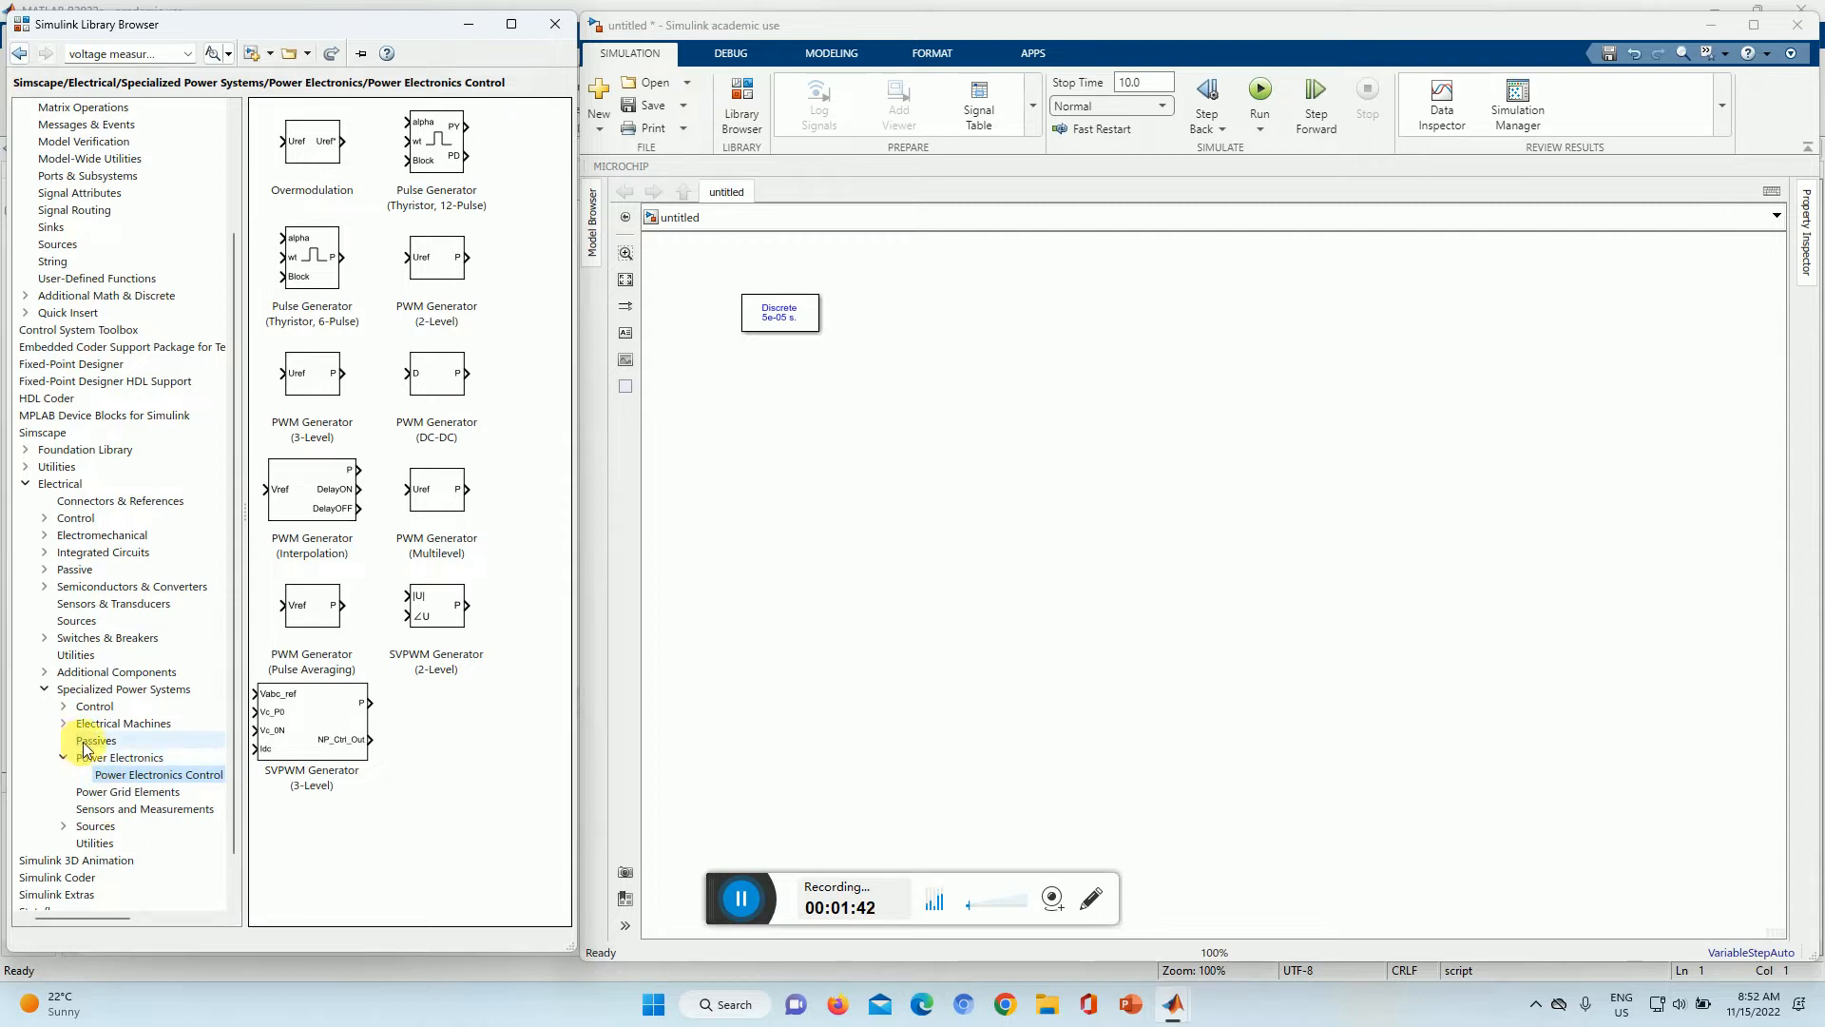
click(130, 760)
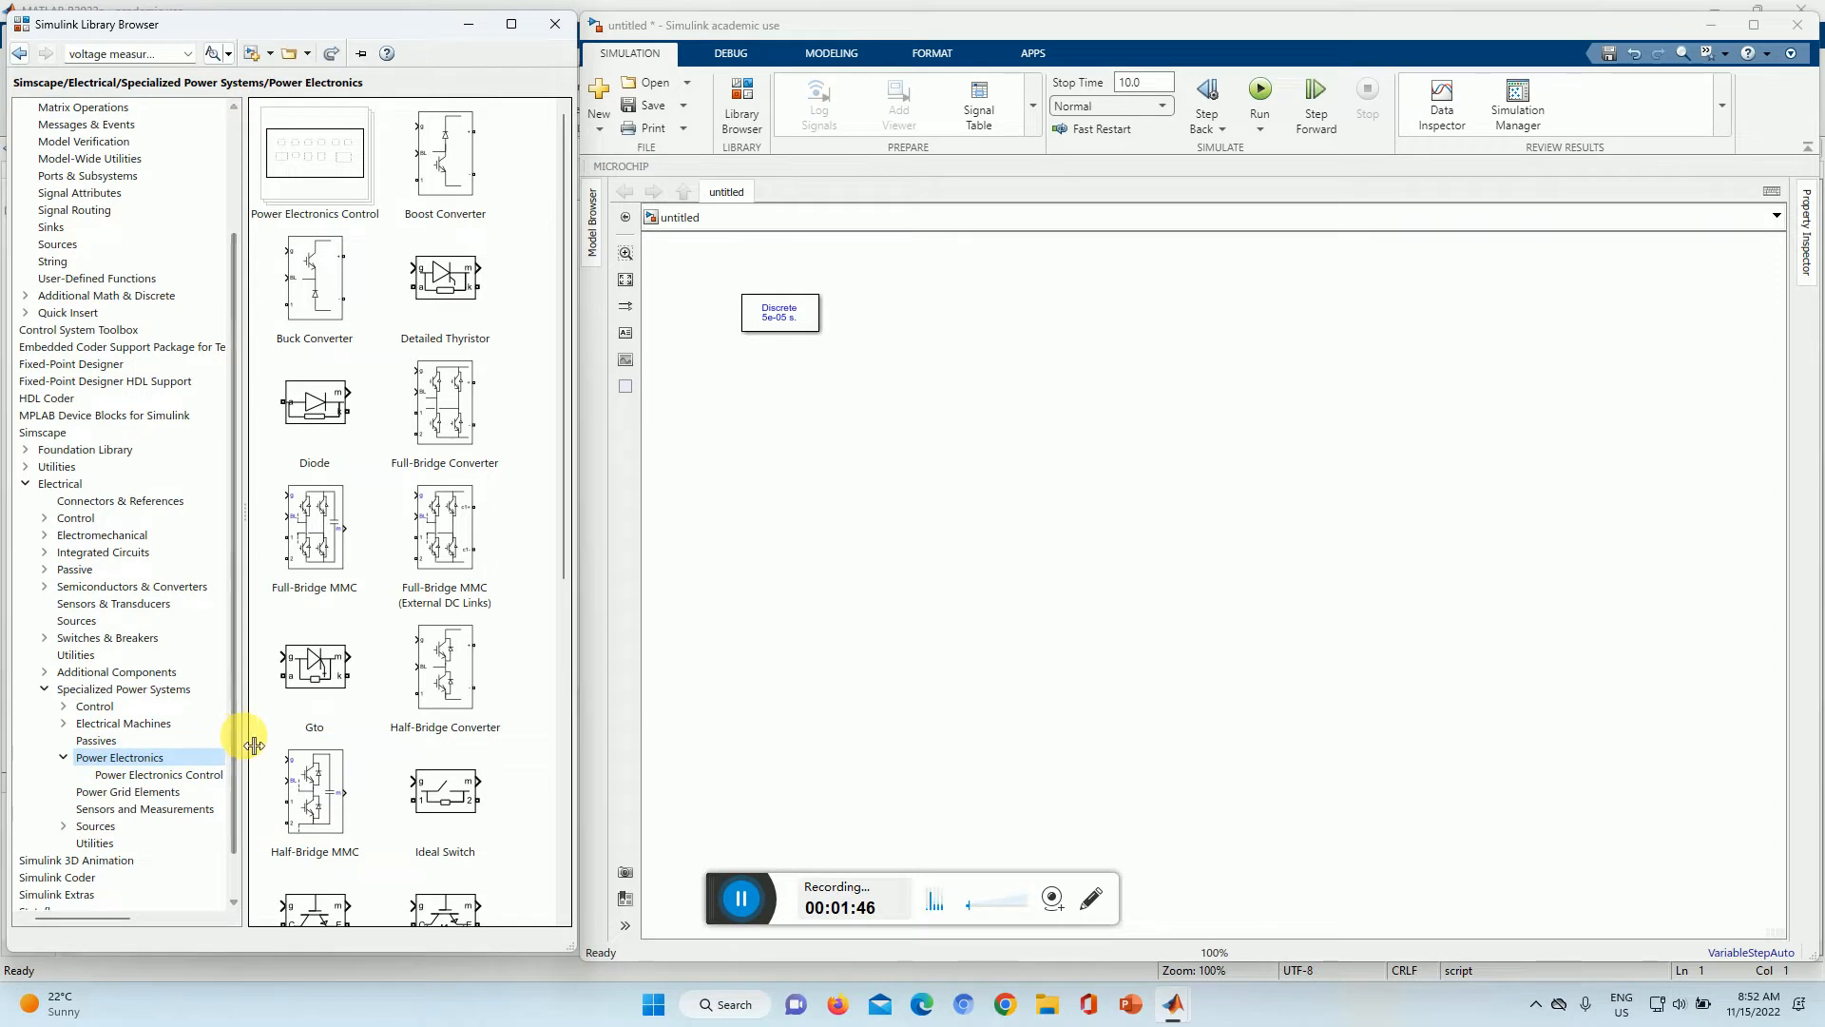
drag(234, 733, 282, 742)
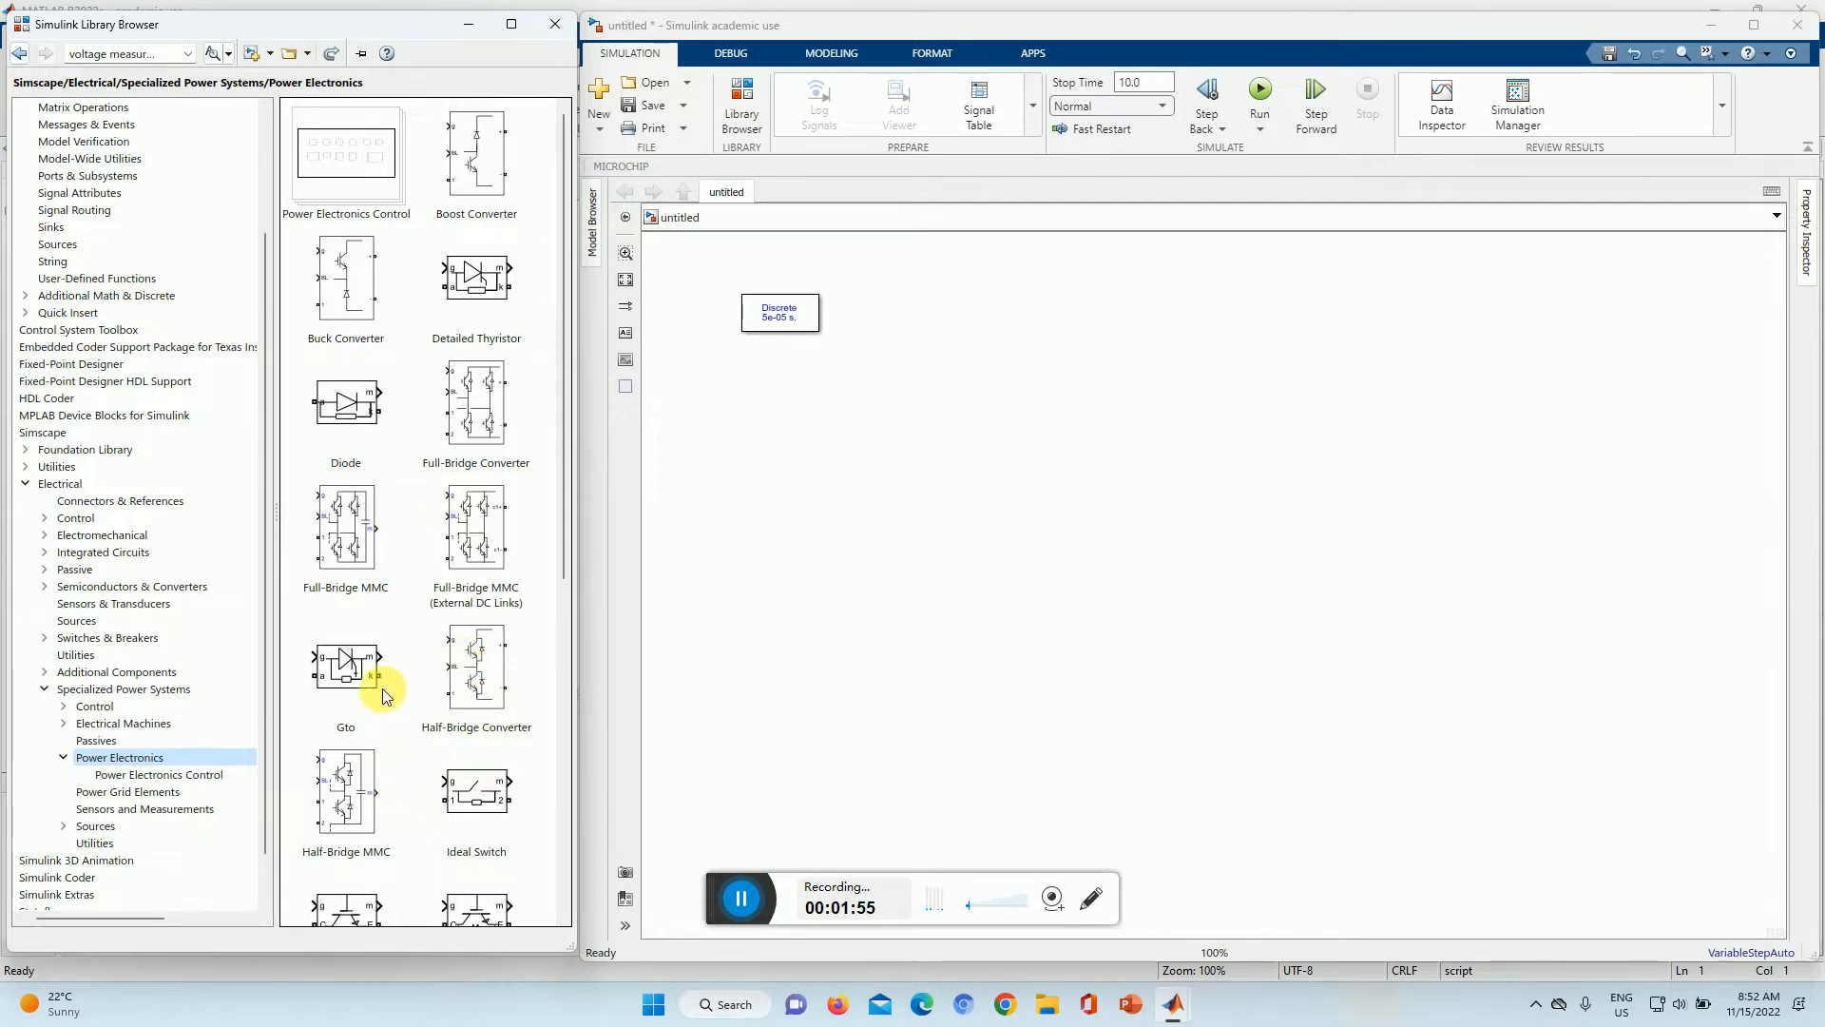
scroll(400, 665, down, 1)
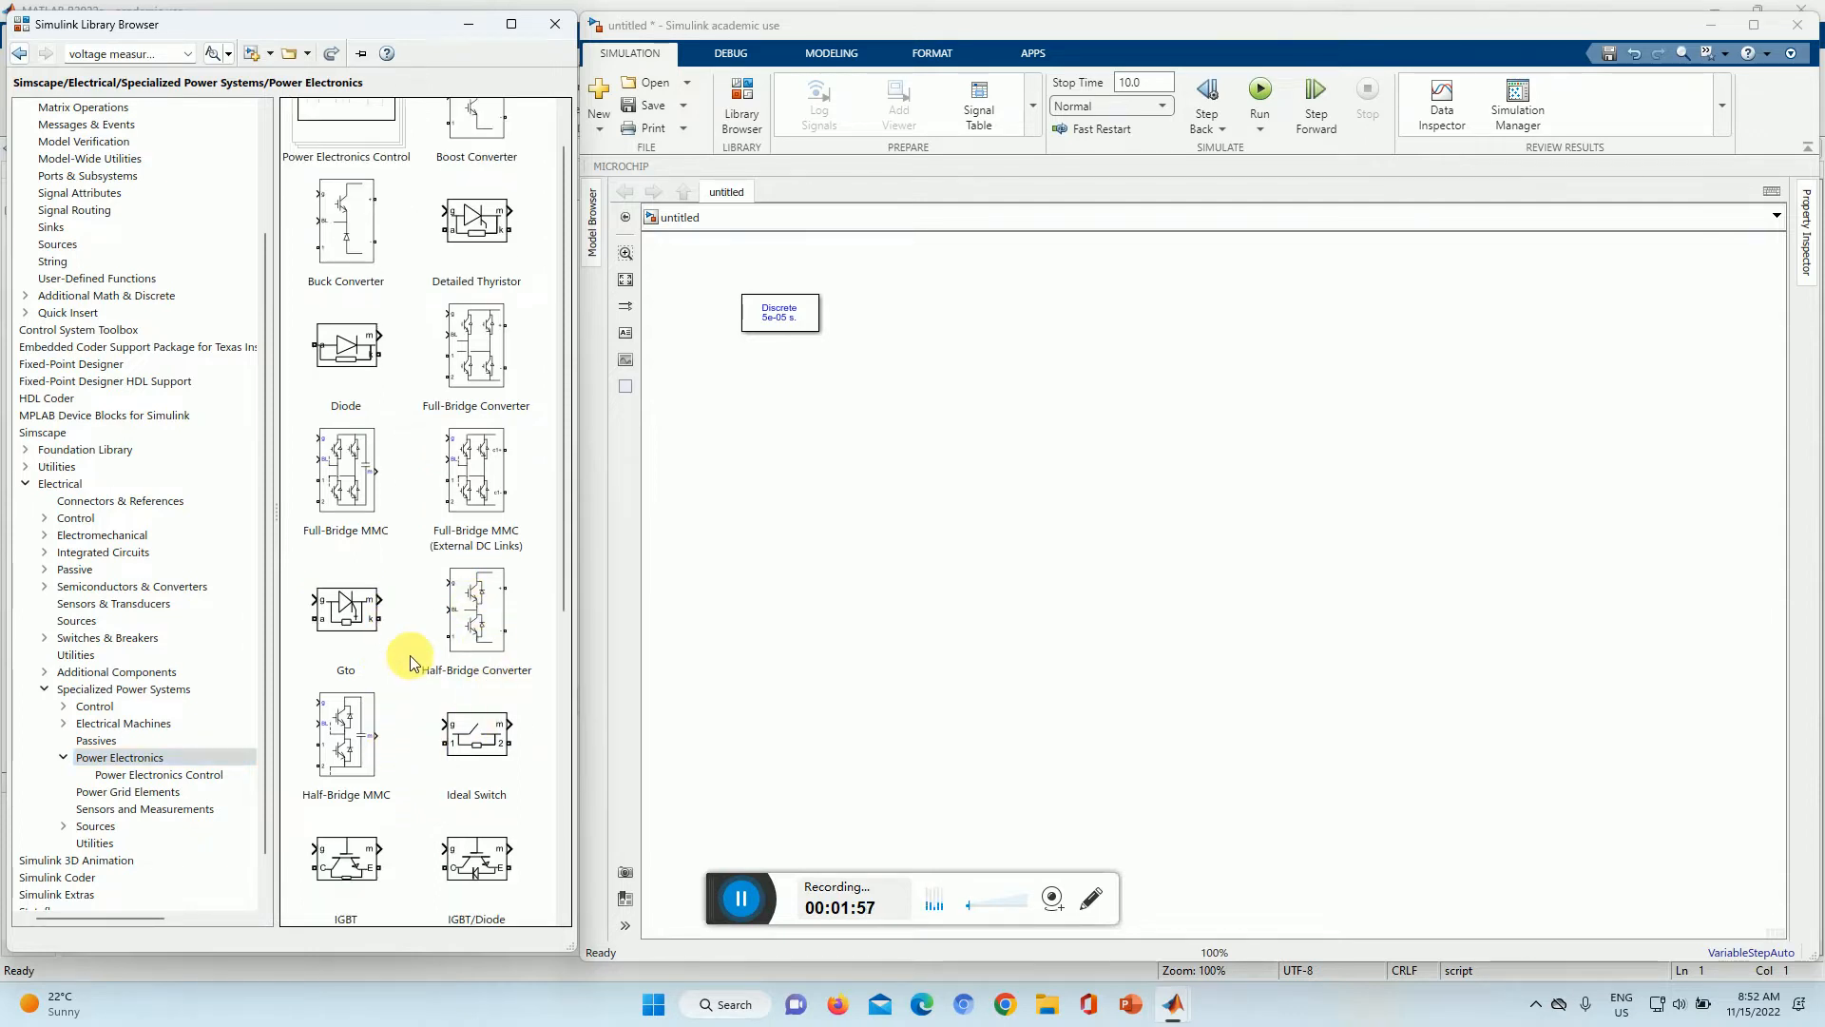
scroll(411, 664, down, 1)
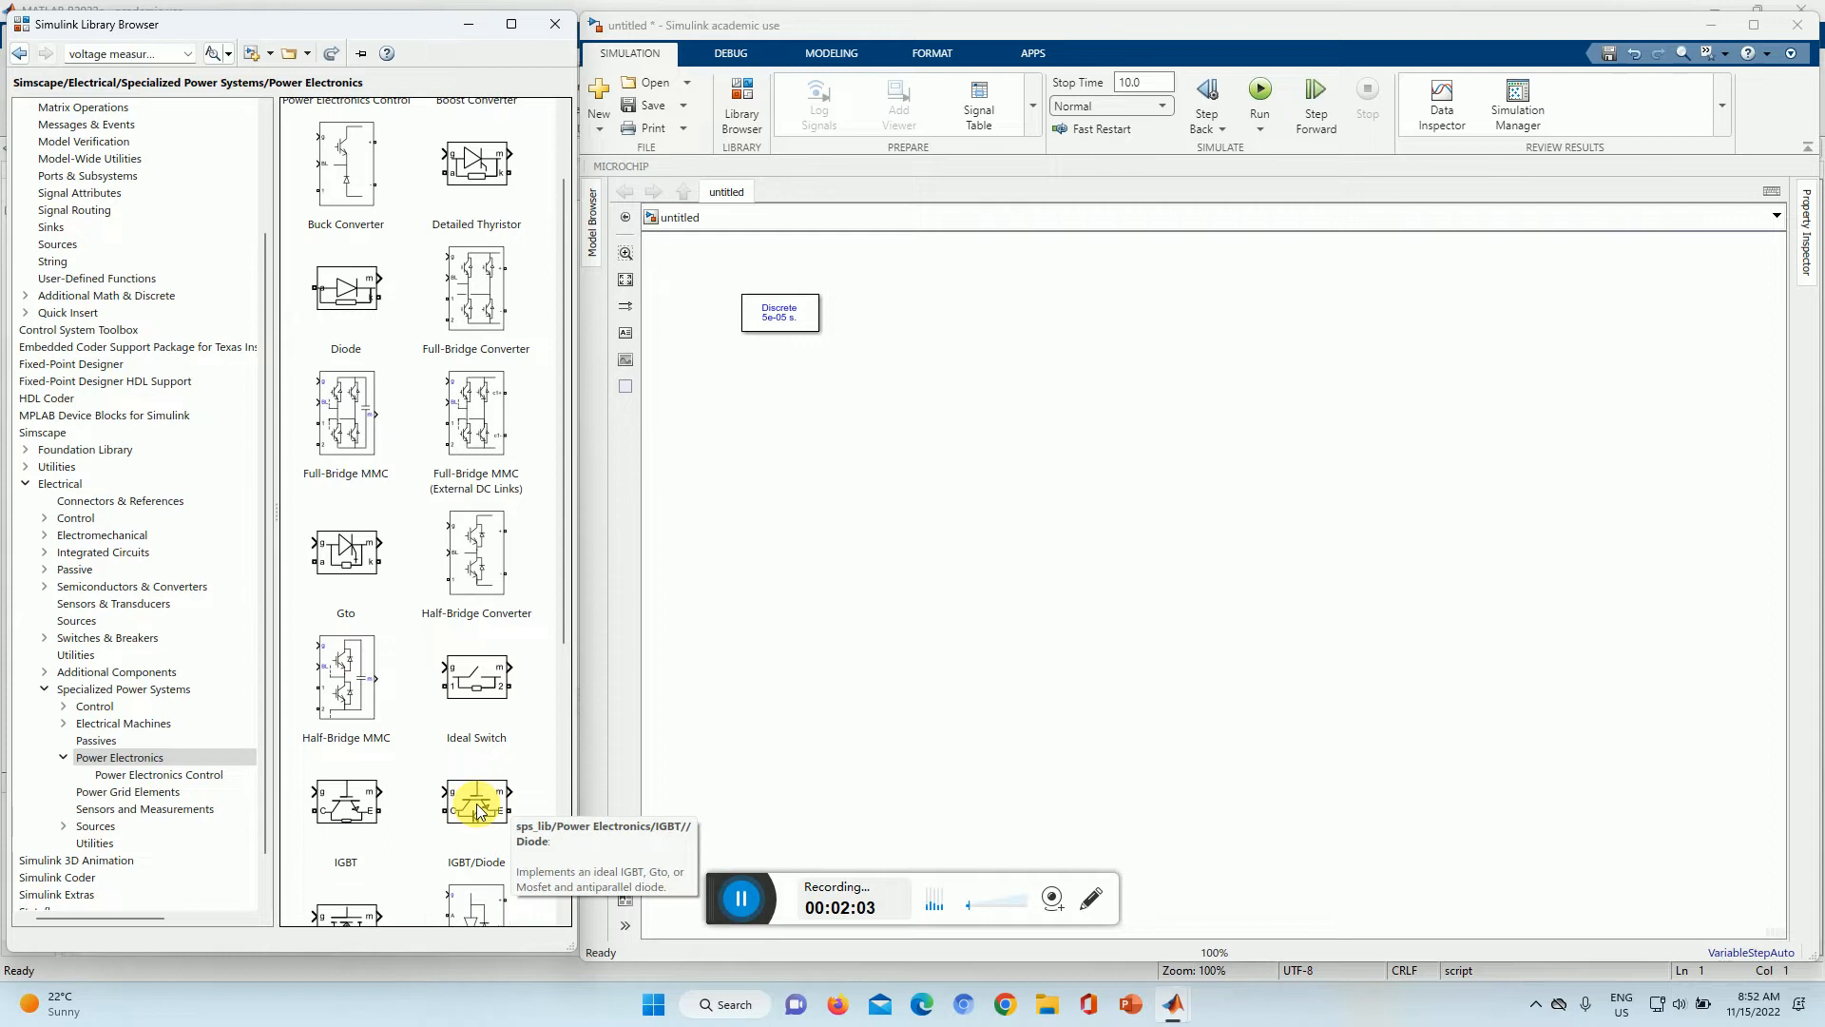
drag(358, 802, 936, 487)
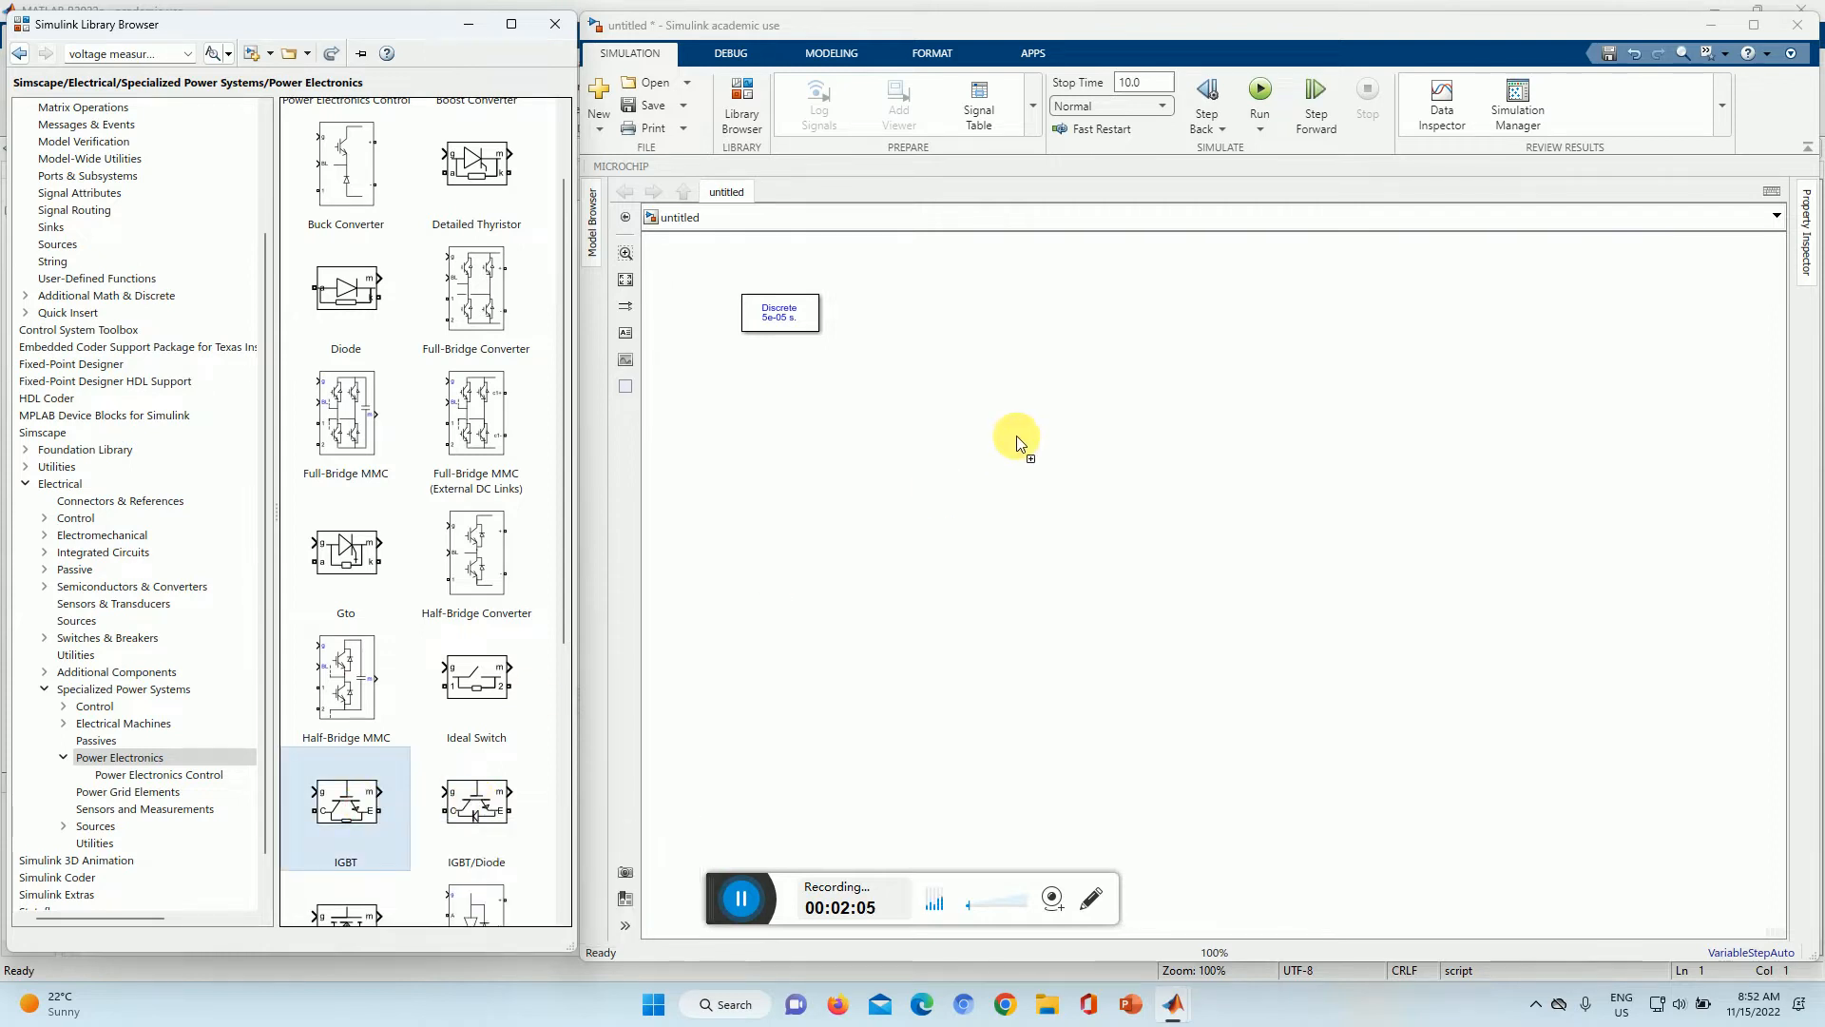
drag(1017, 439, 934, 389)
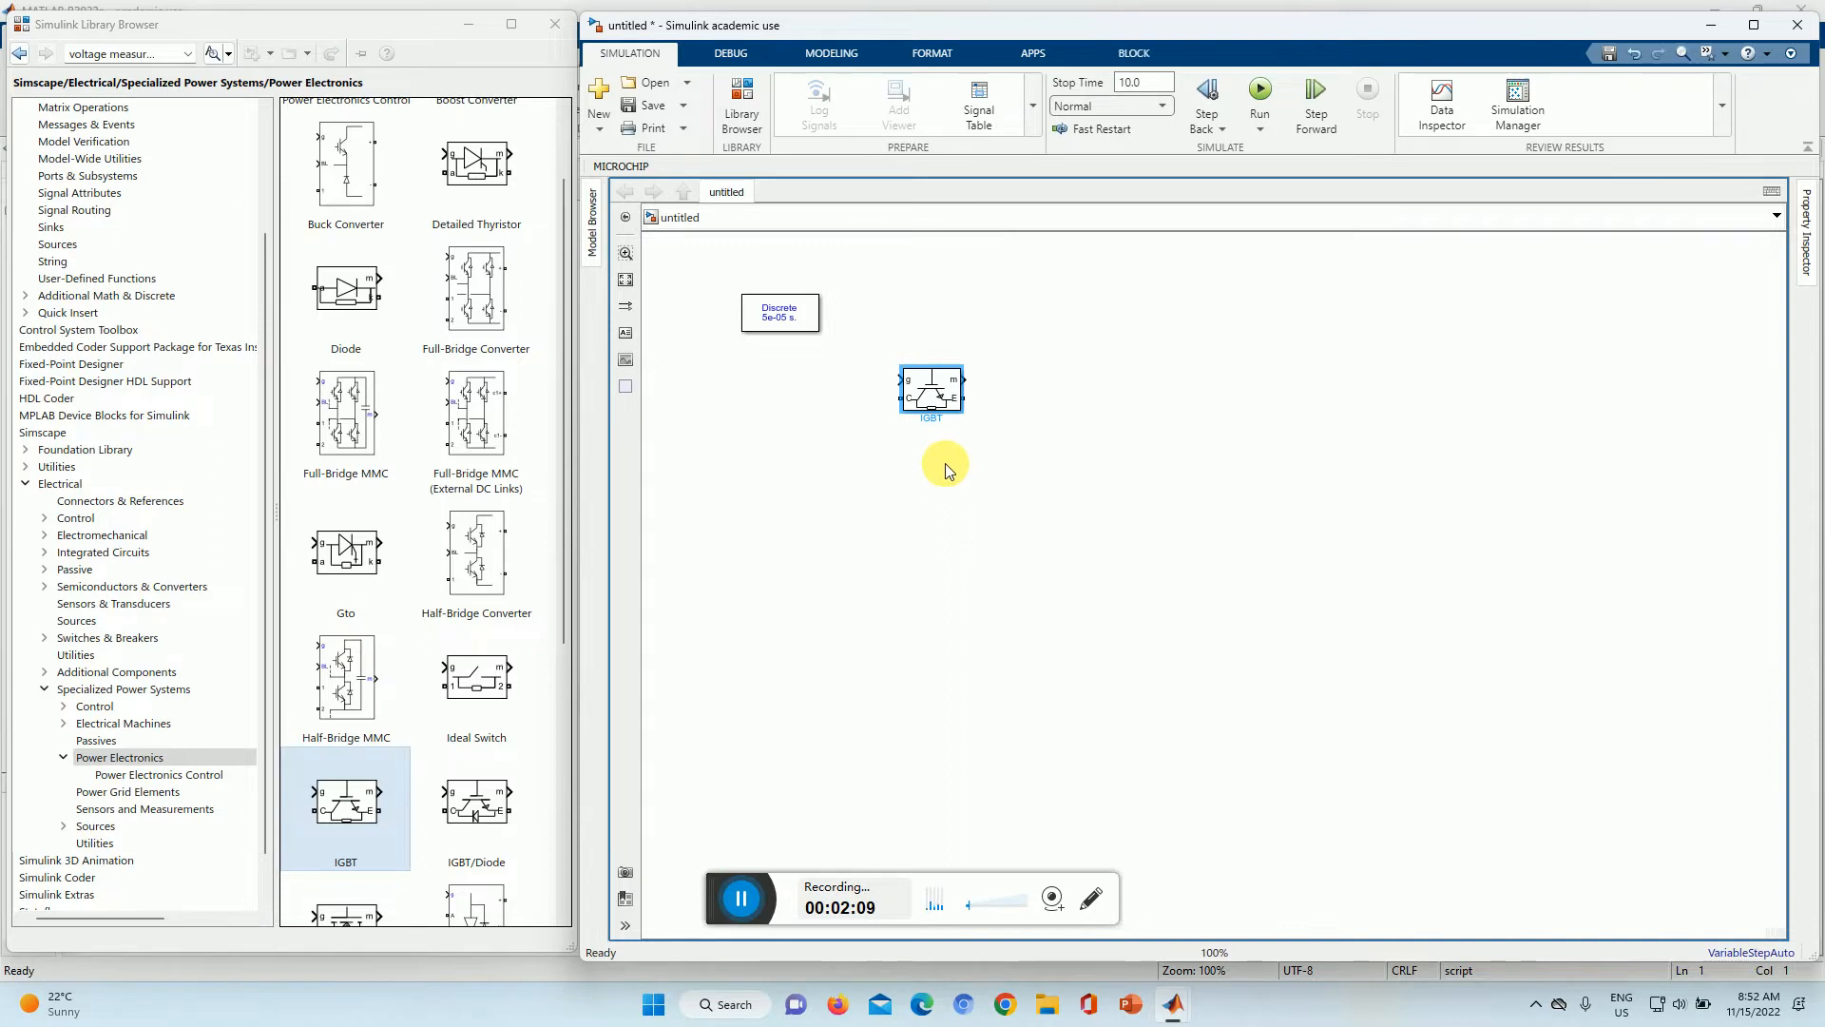
Step: Rotate the IGBT block 90 degrees clockwise, shifting it slightly down, and review its block parameters, keeping the defaults
key(ctrl+r)
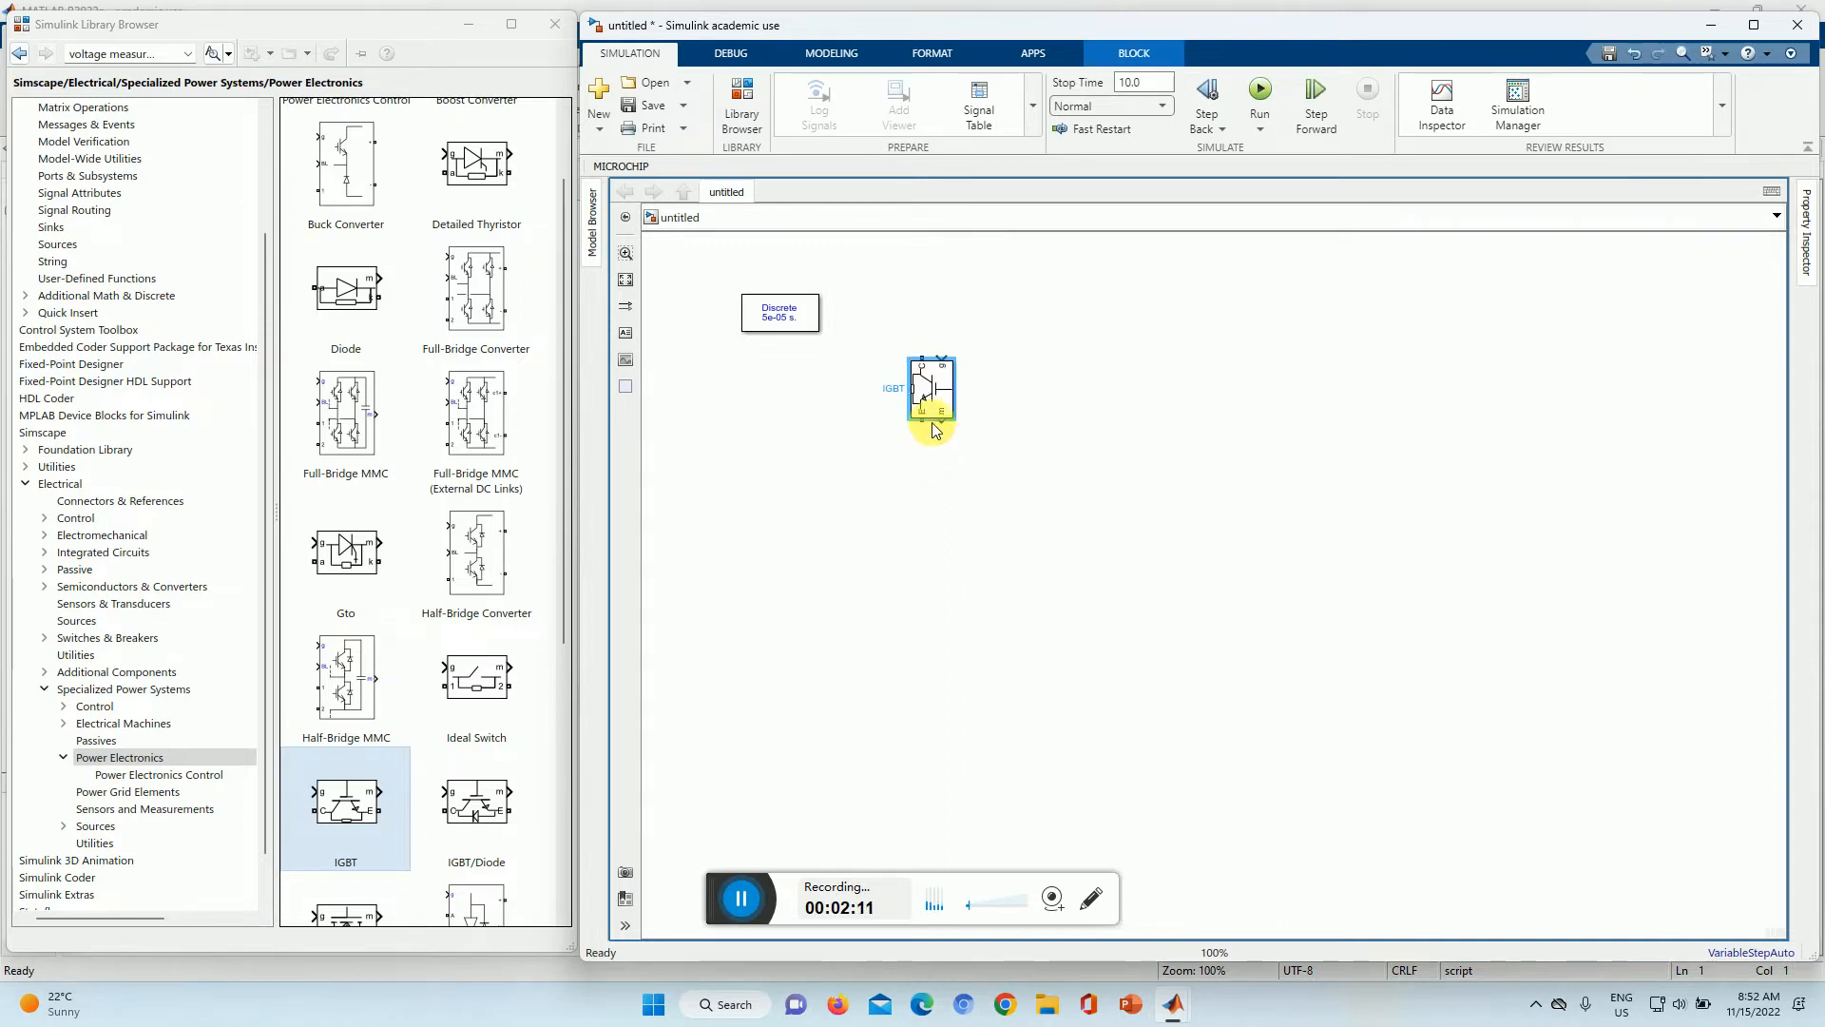
drag(934, 429, 944, 496)
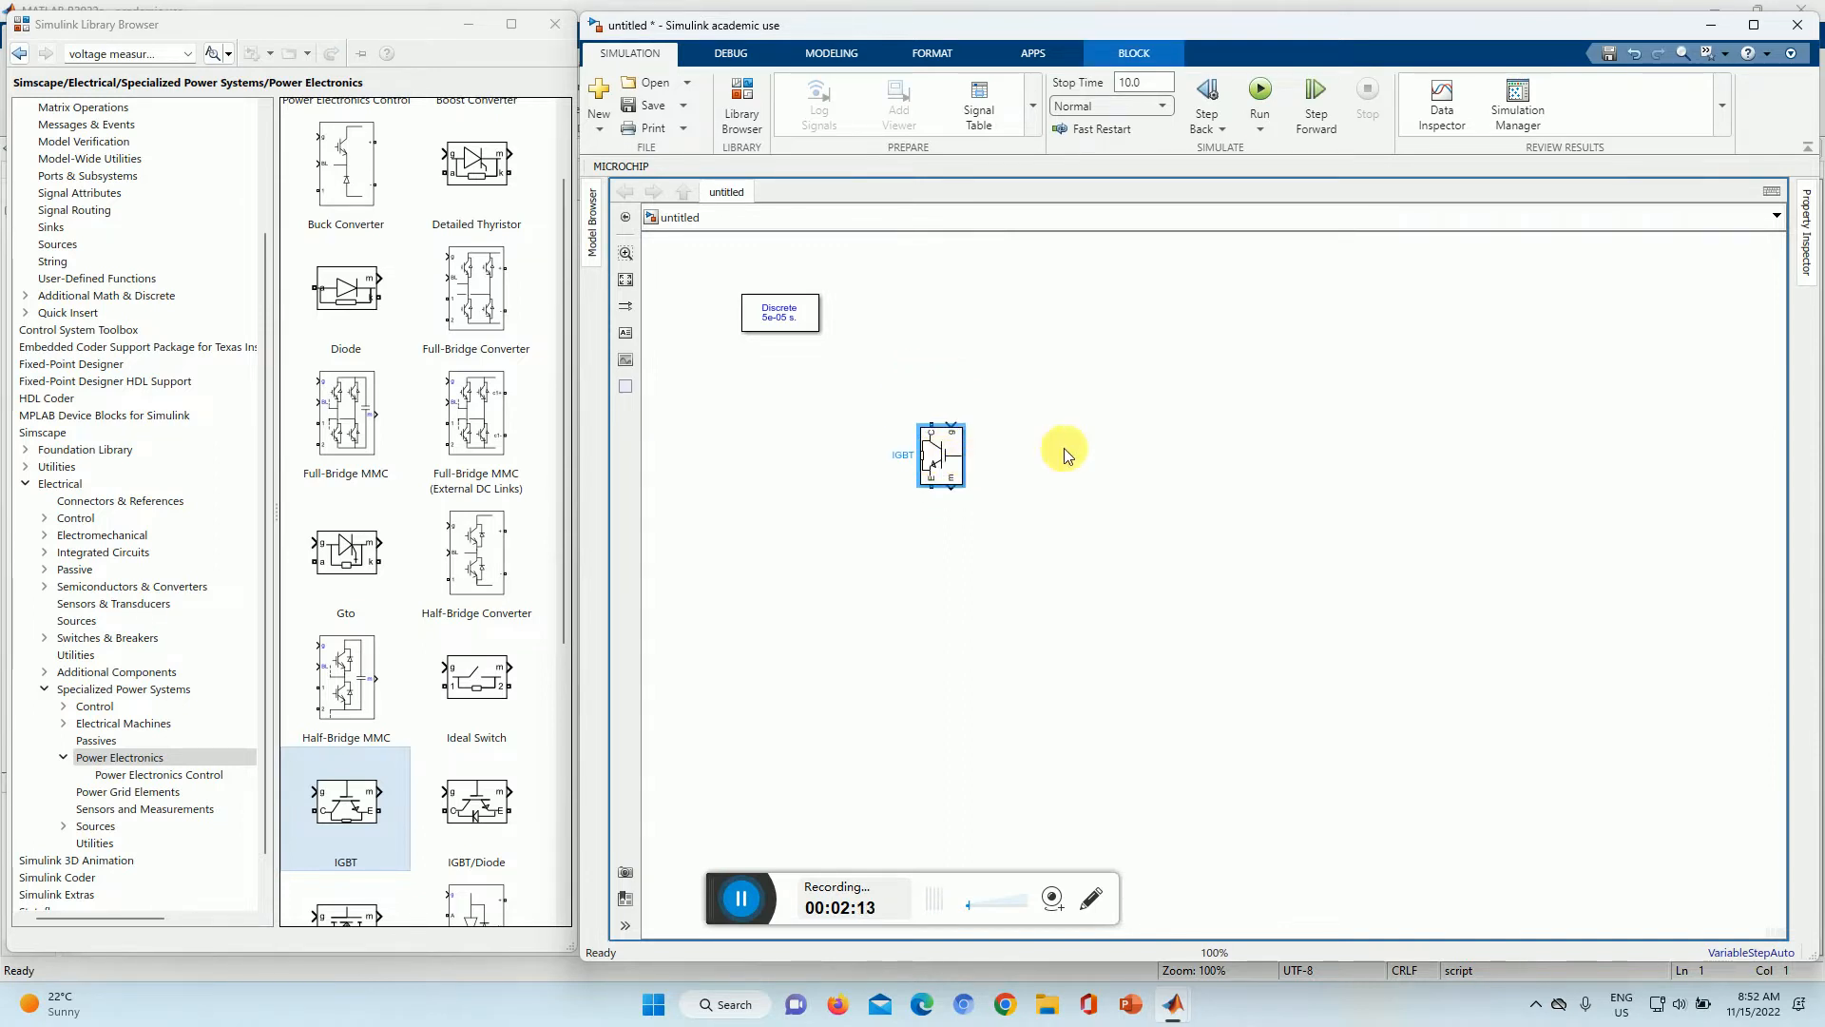
click(949, 518)
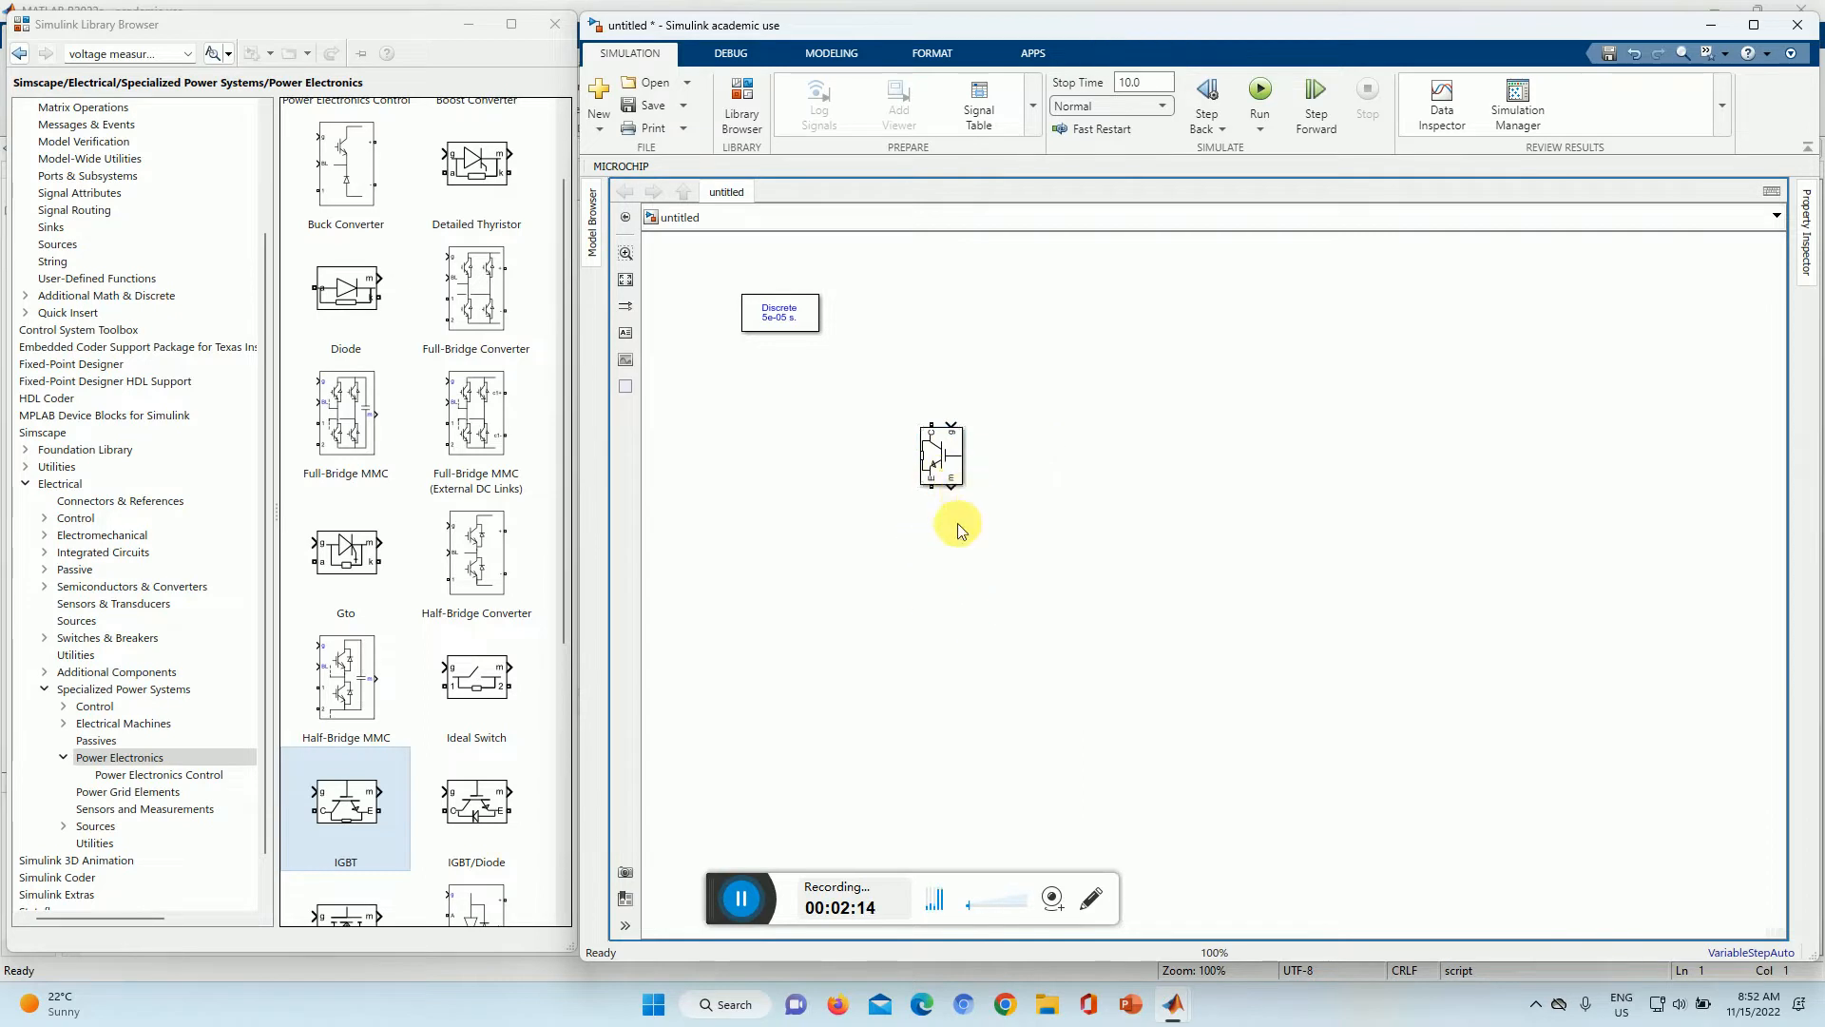
double_click(945, 460)
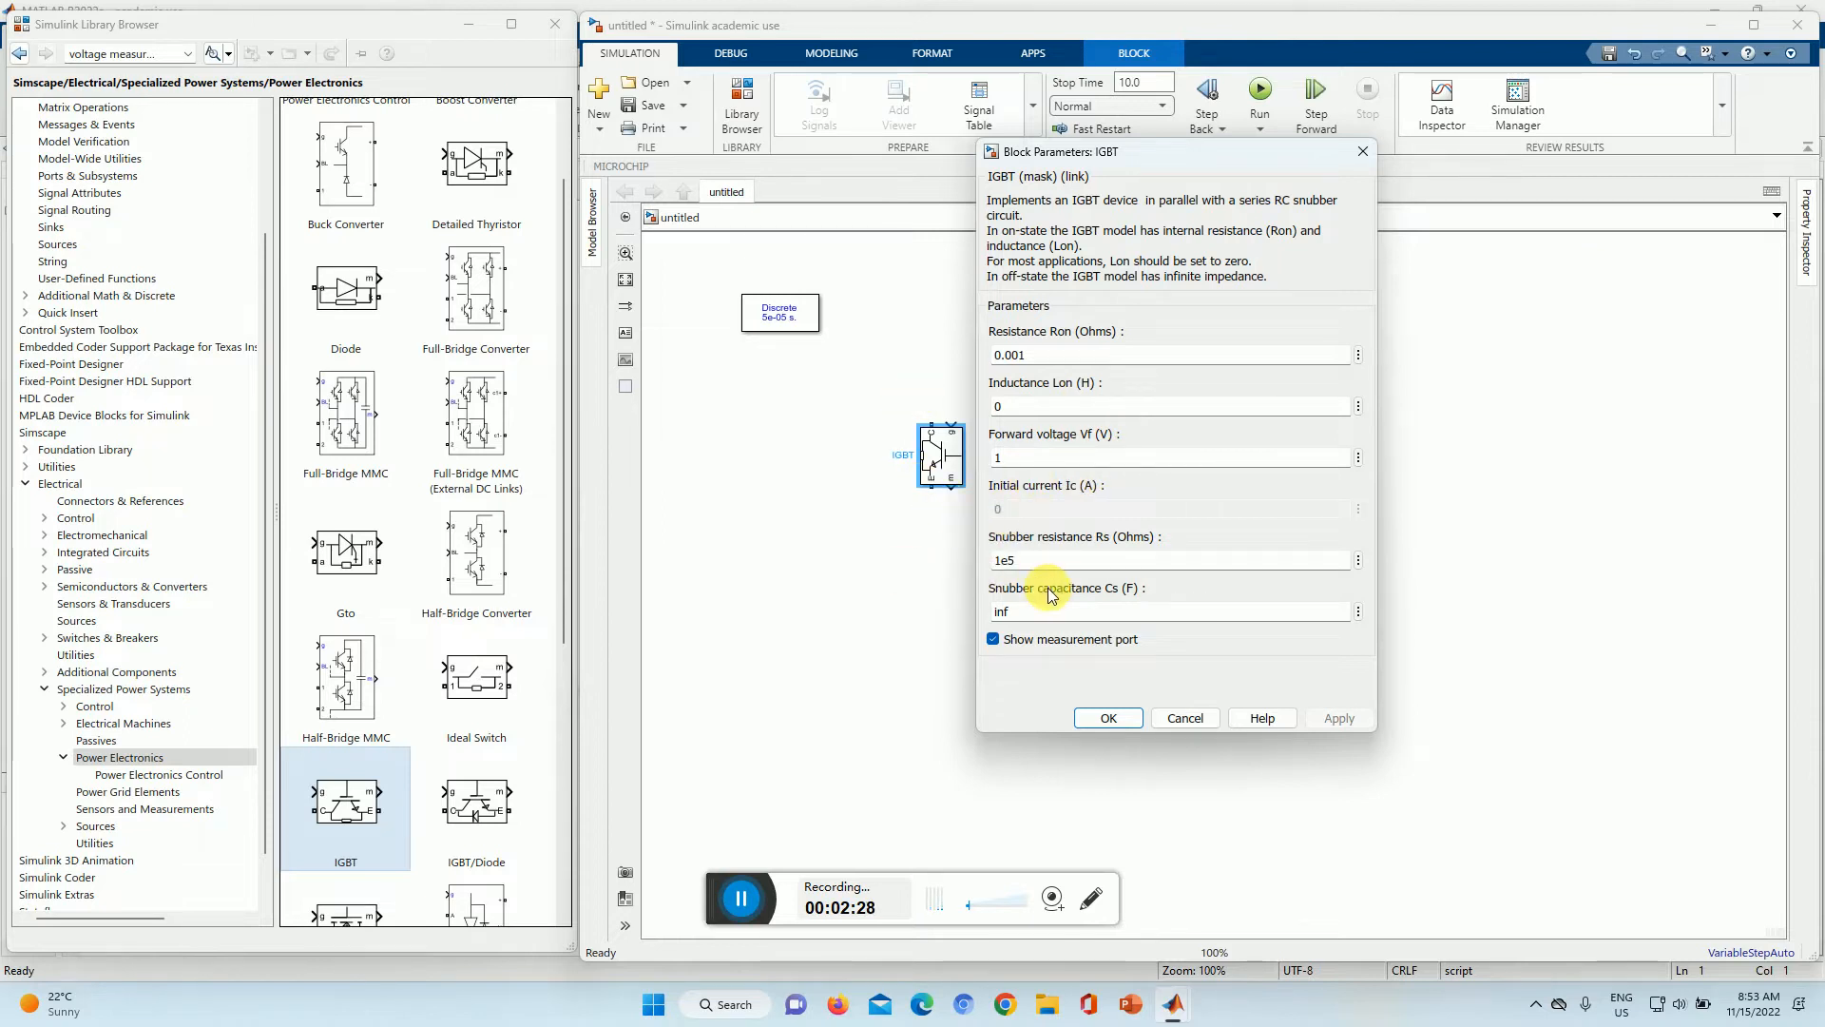
click(1108, 720)
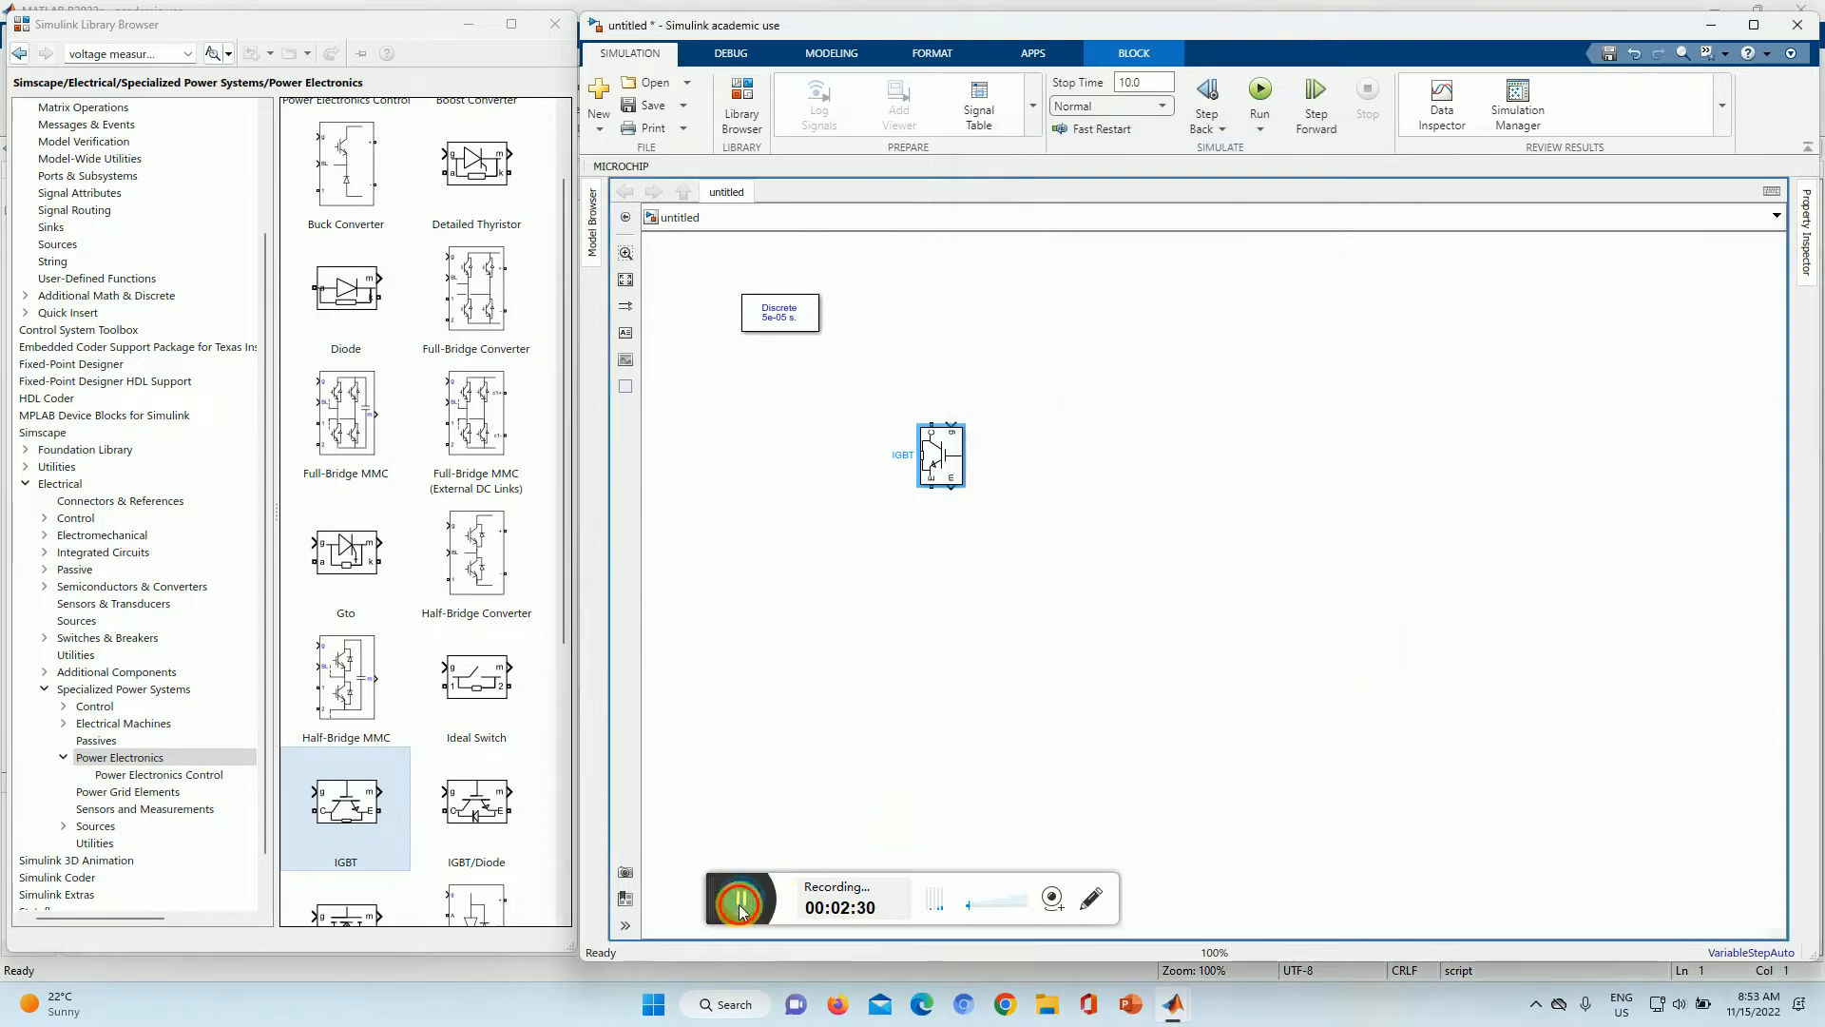
Step: Turn off the measurement port in the IGBT block's parameters and apply the change
double_click(957, 457)
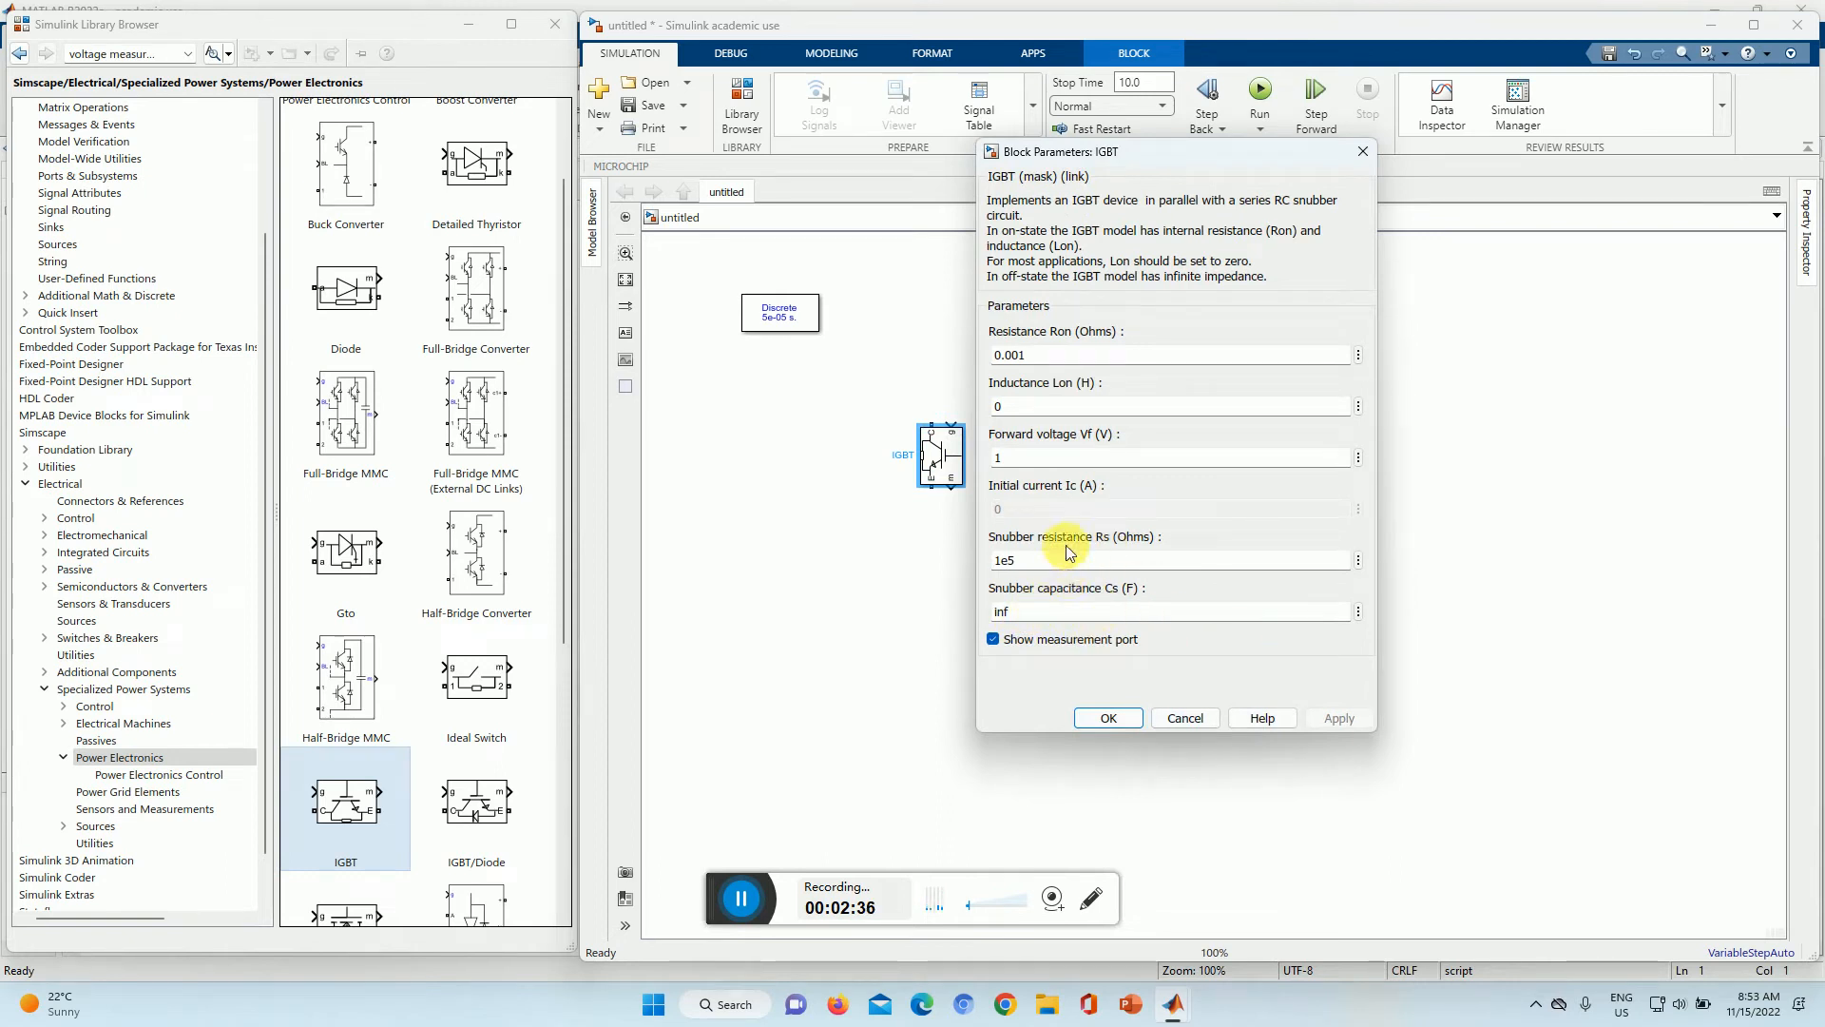
click(993, 640)
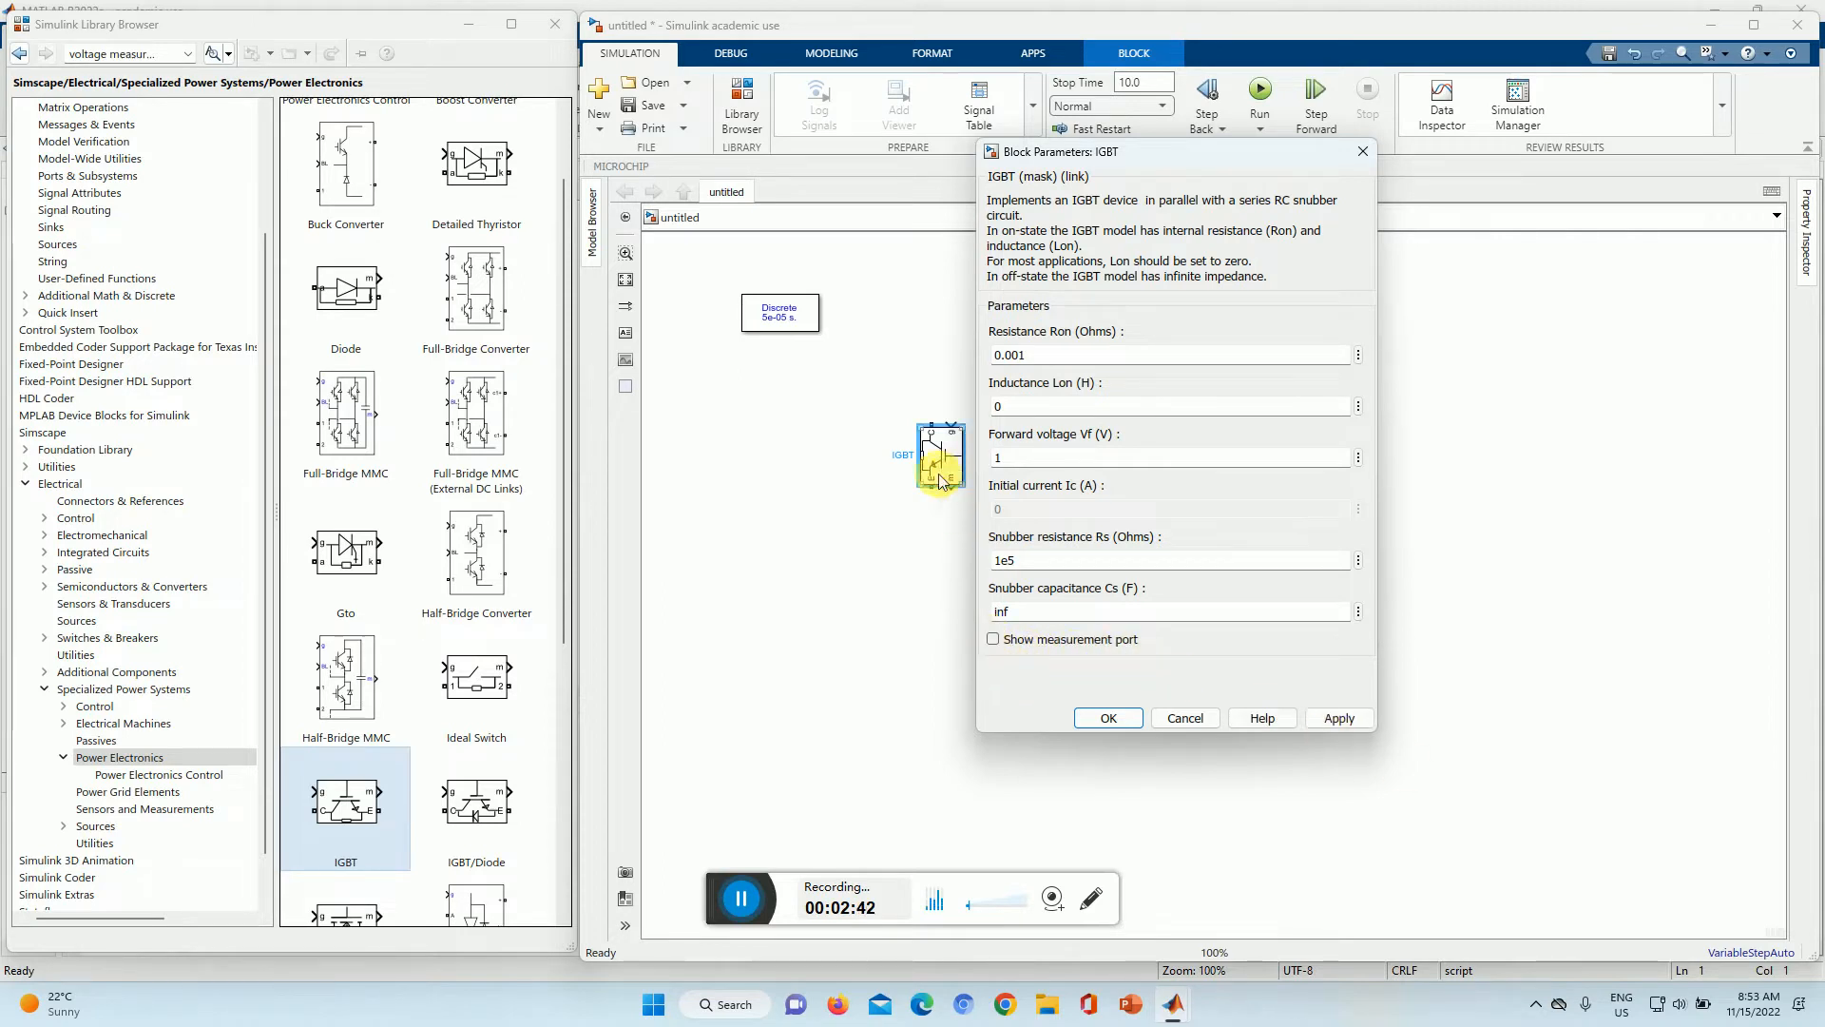
click(1334, 728)
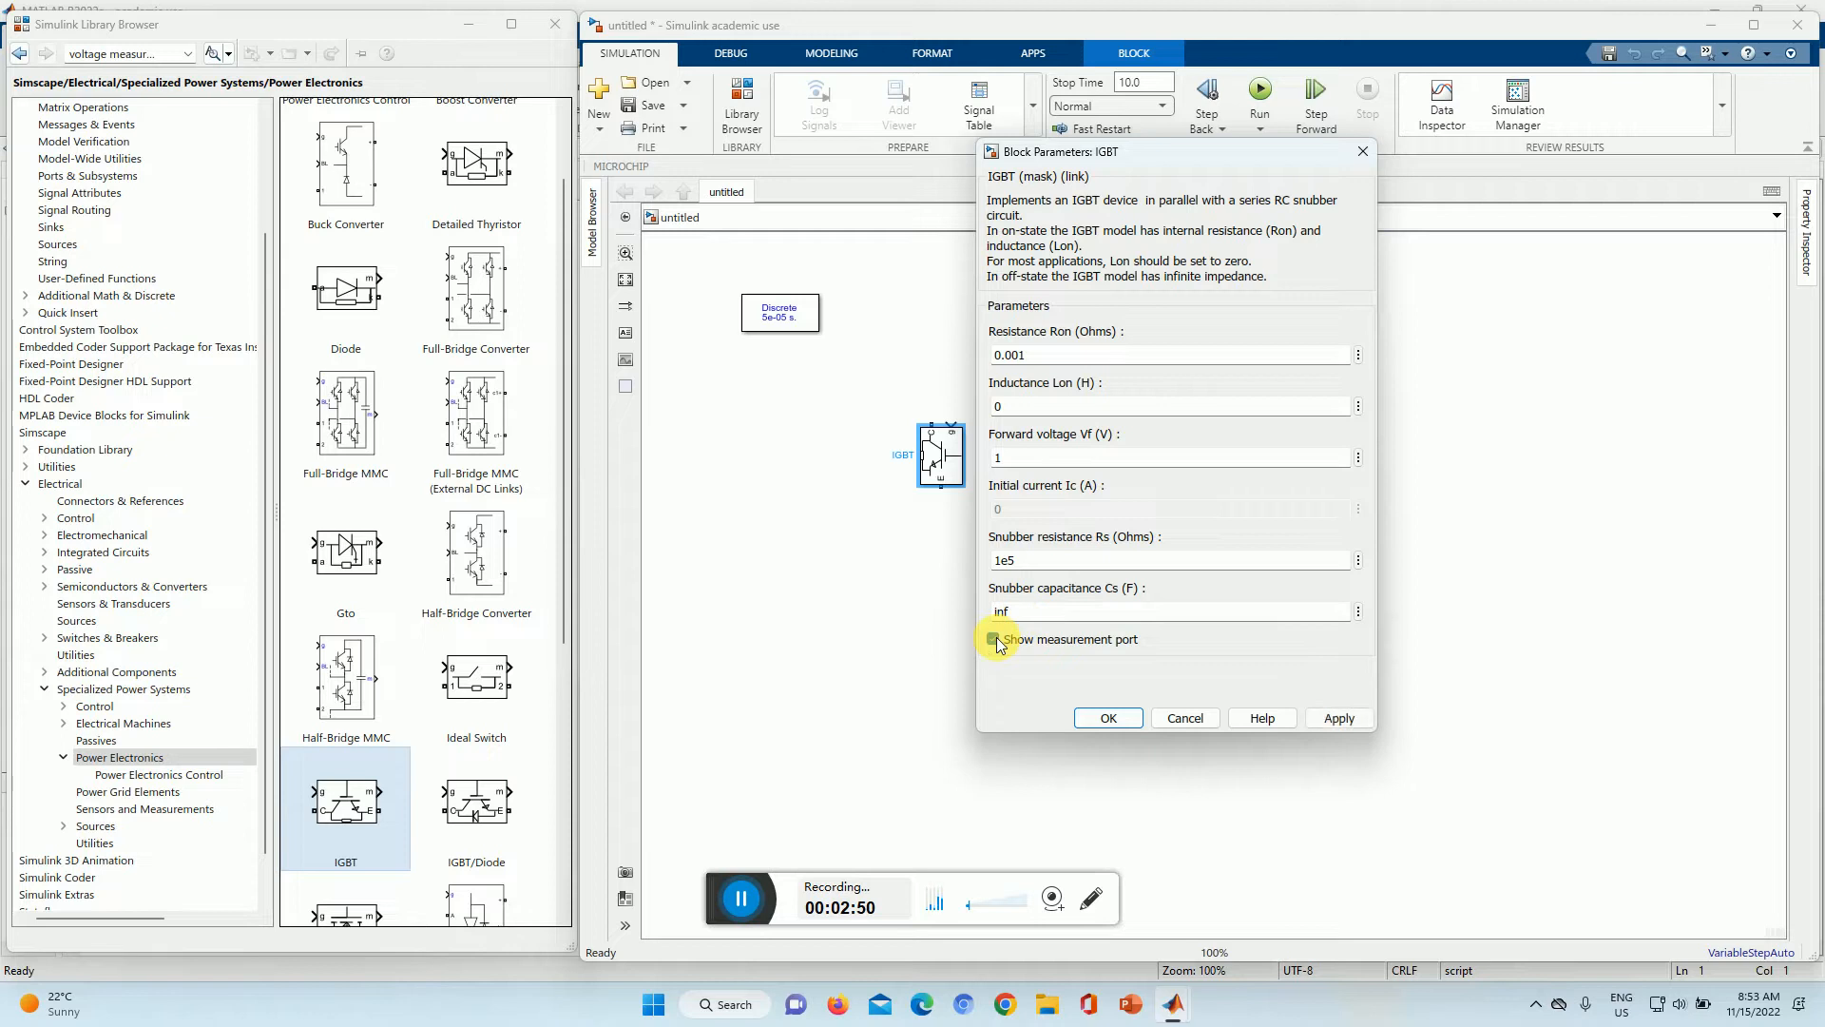
click(1334, 715)
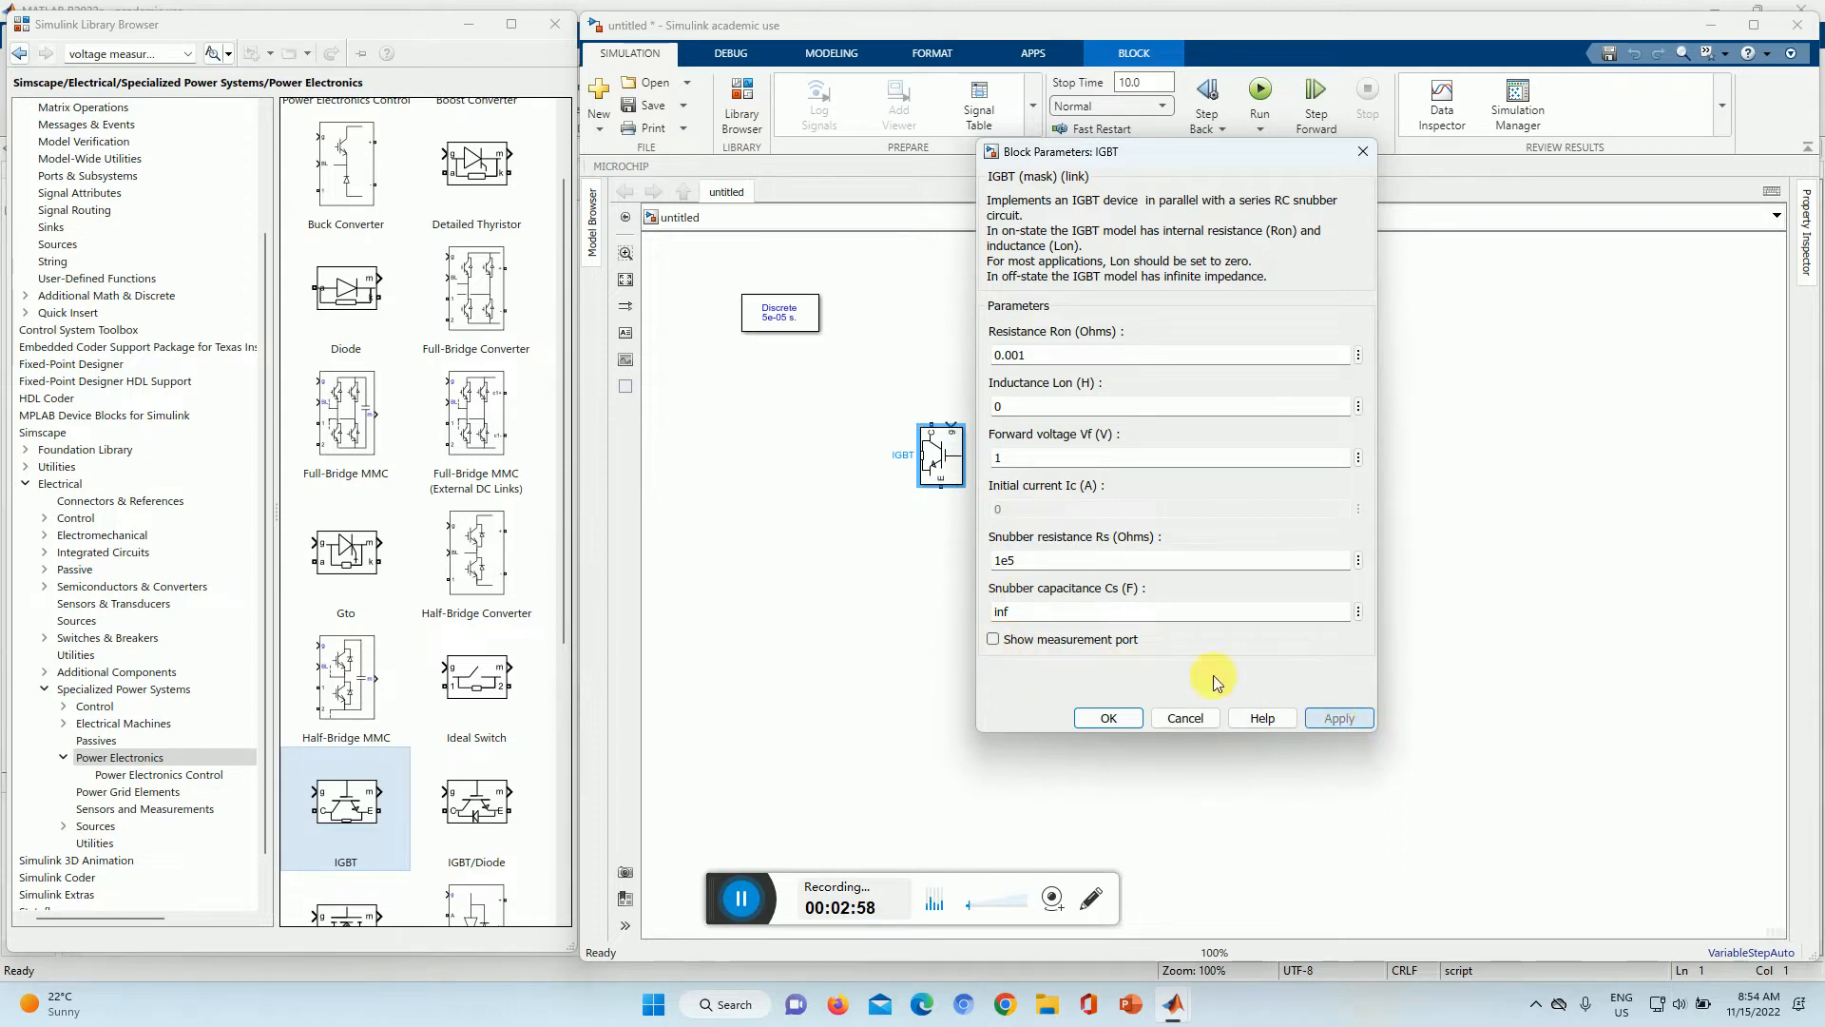
click(1110, 719)
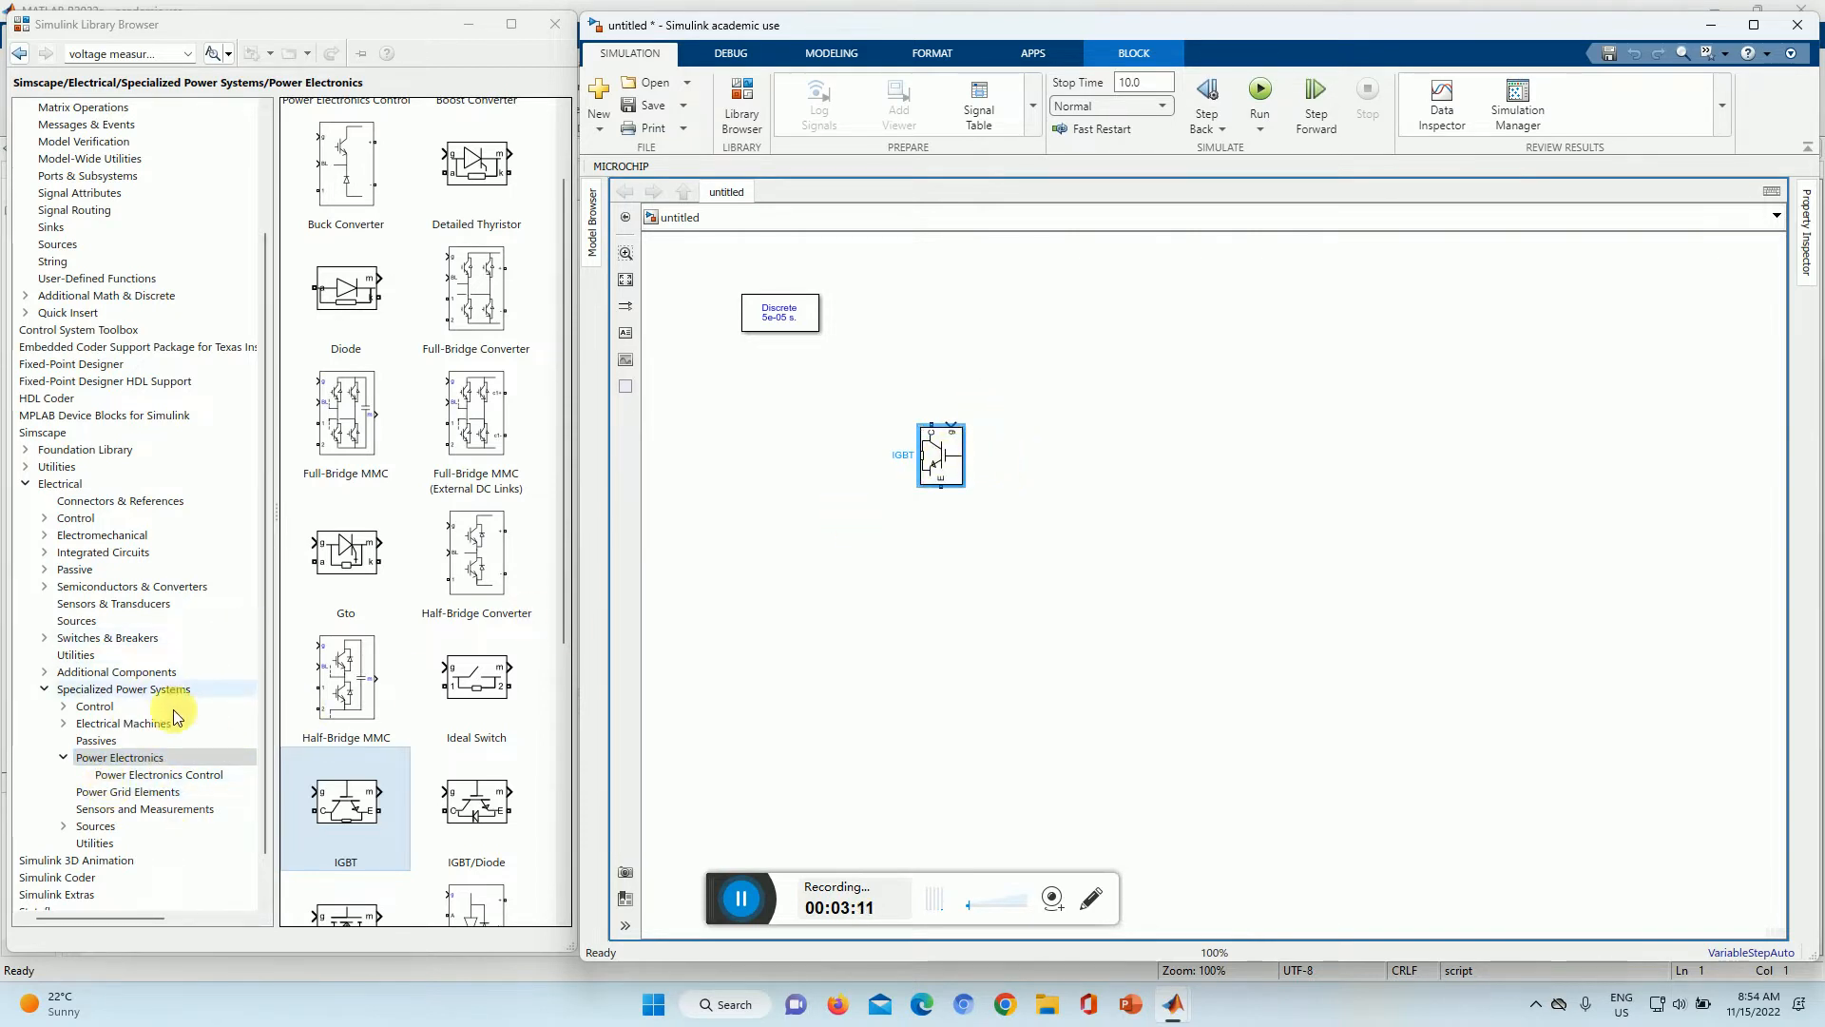
Step: Add a DC Voltage Source block from the Specialized Power Systems Sources library below powergui, keeping its 100 V default amplitude
click(84, 827)
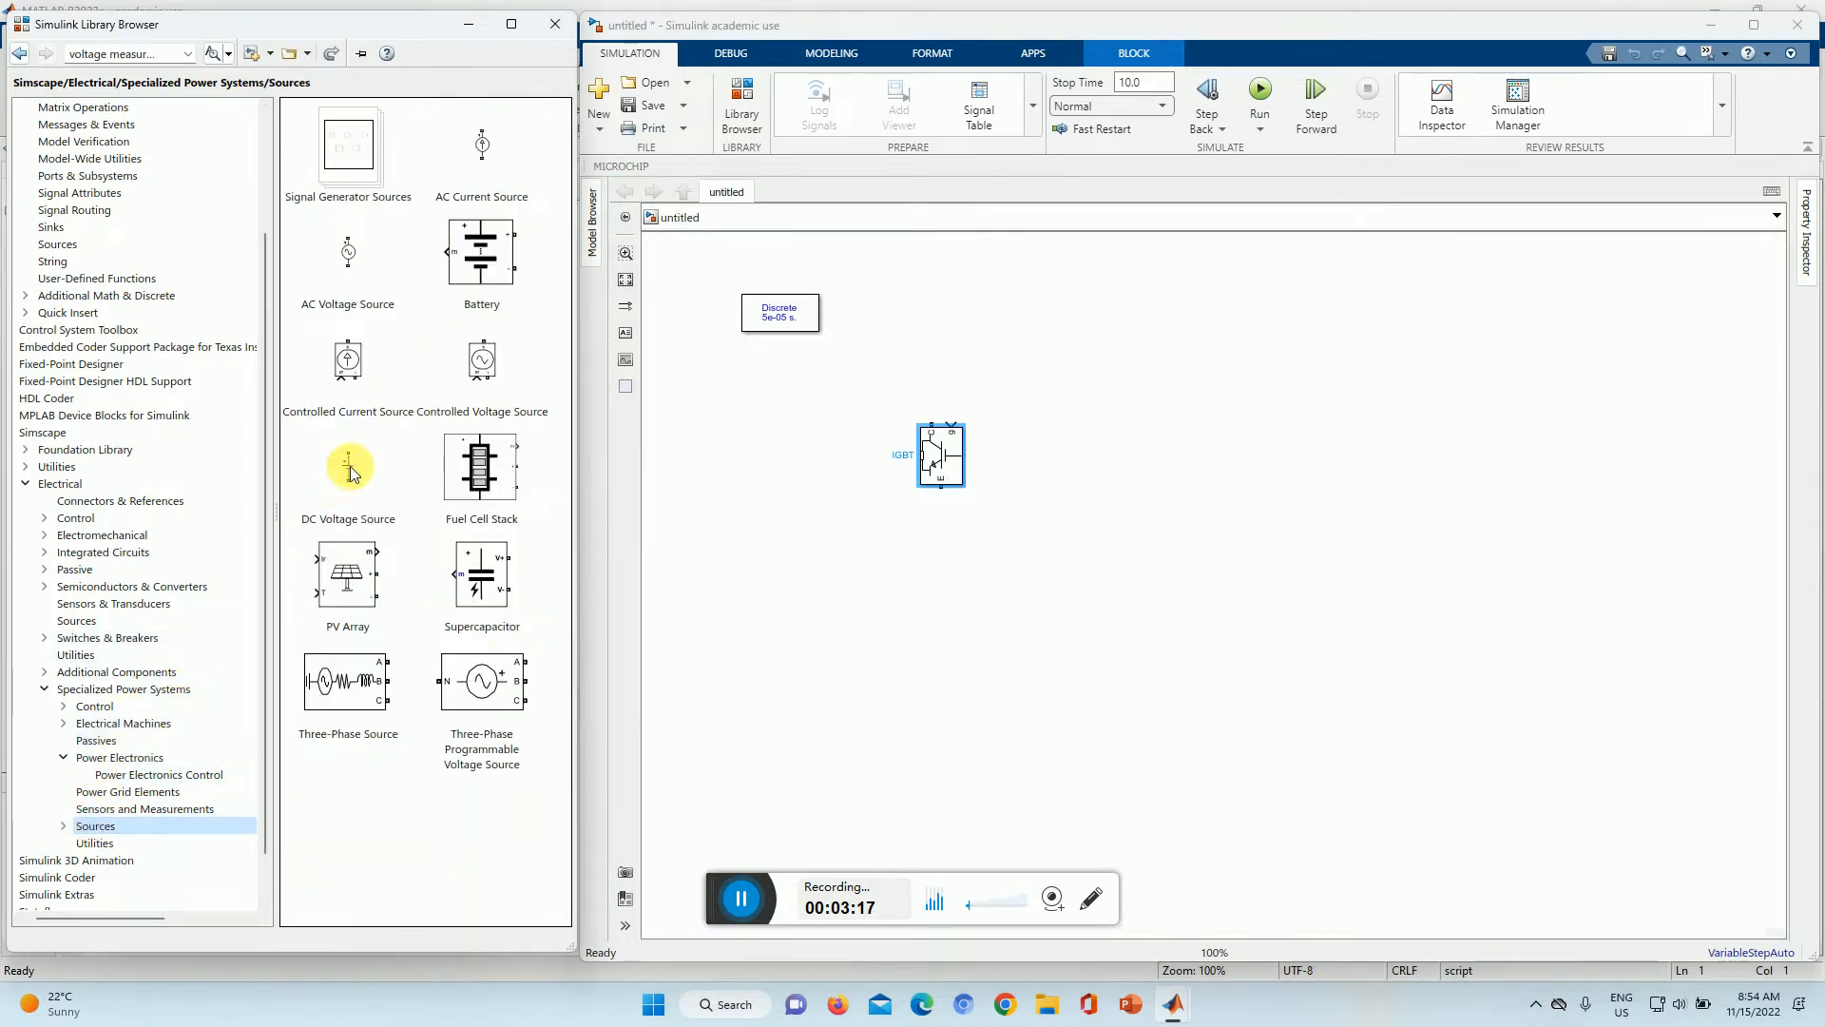
drag(344, 471, 781, 570)
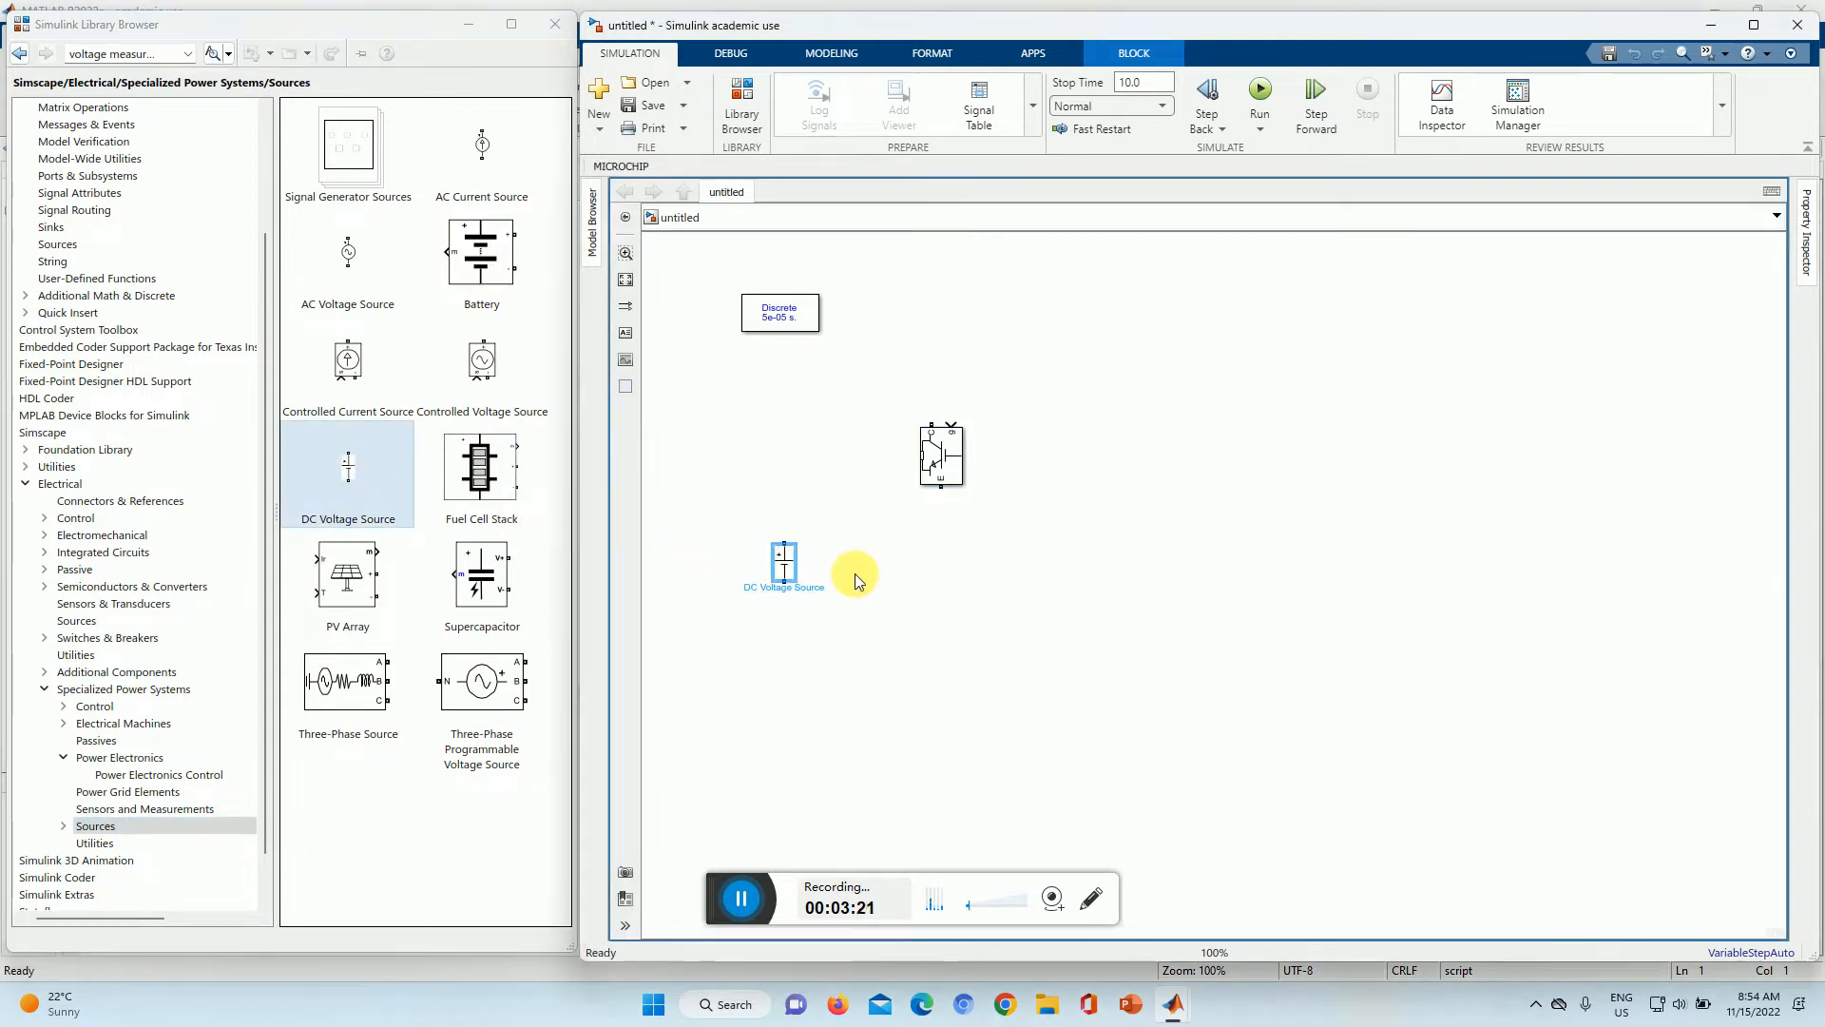
double_click(778, 568)
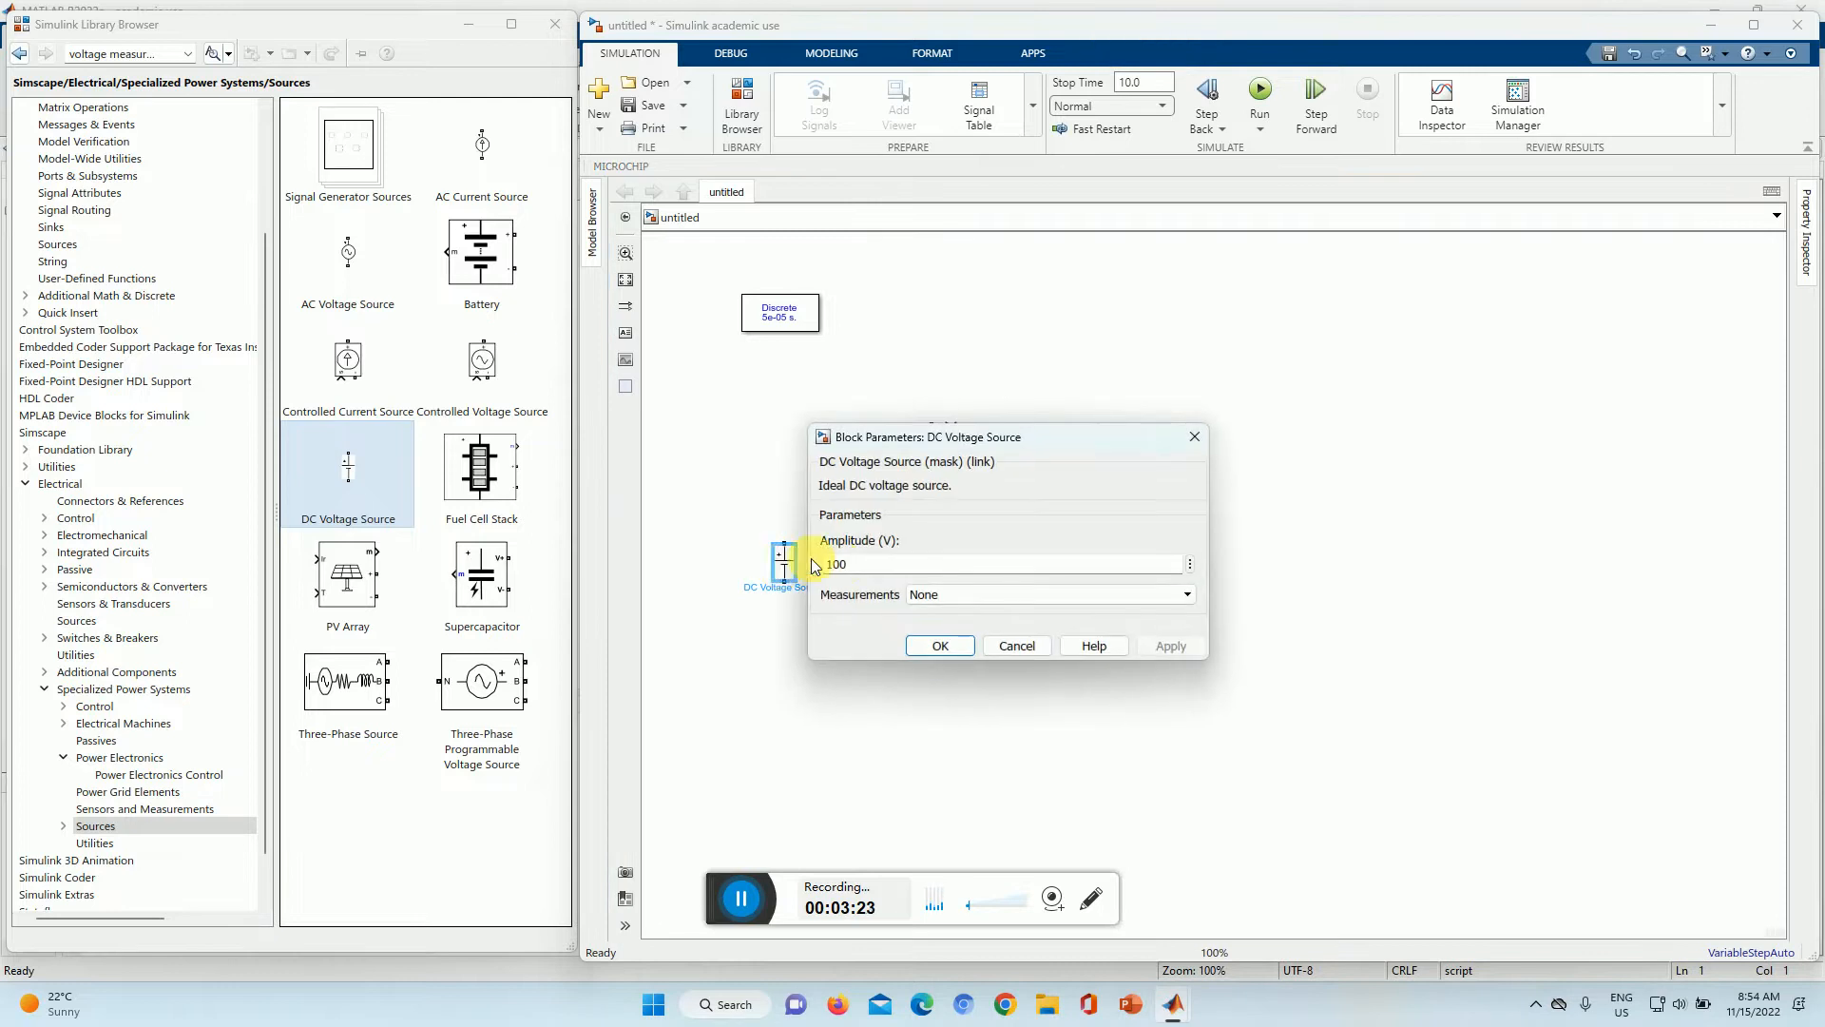
click(954, 650)
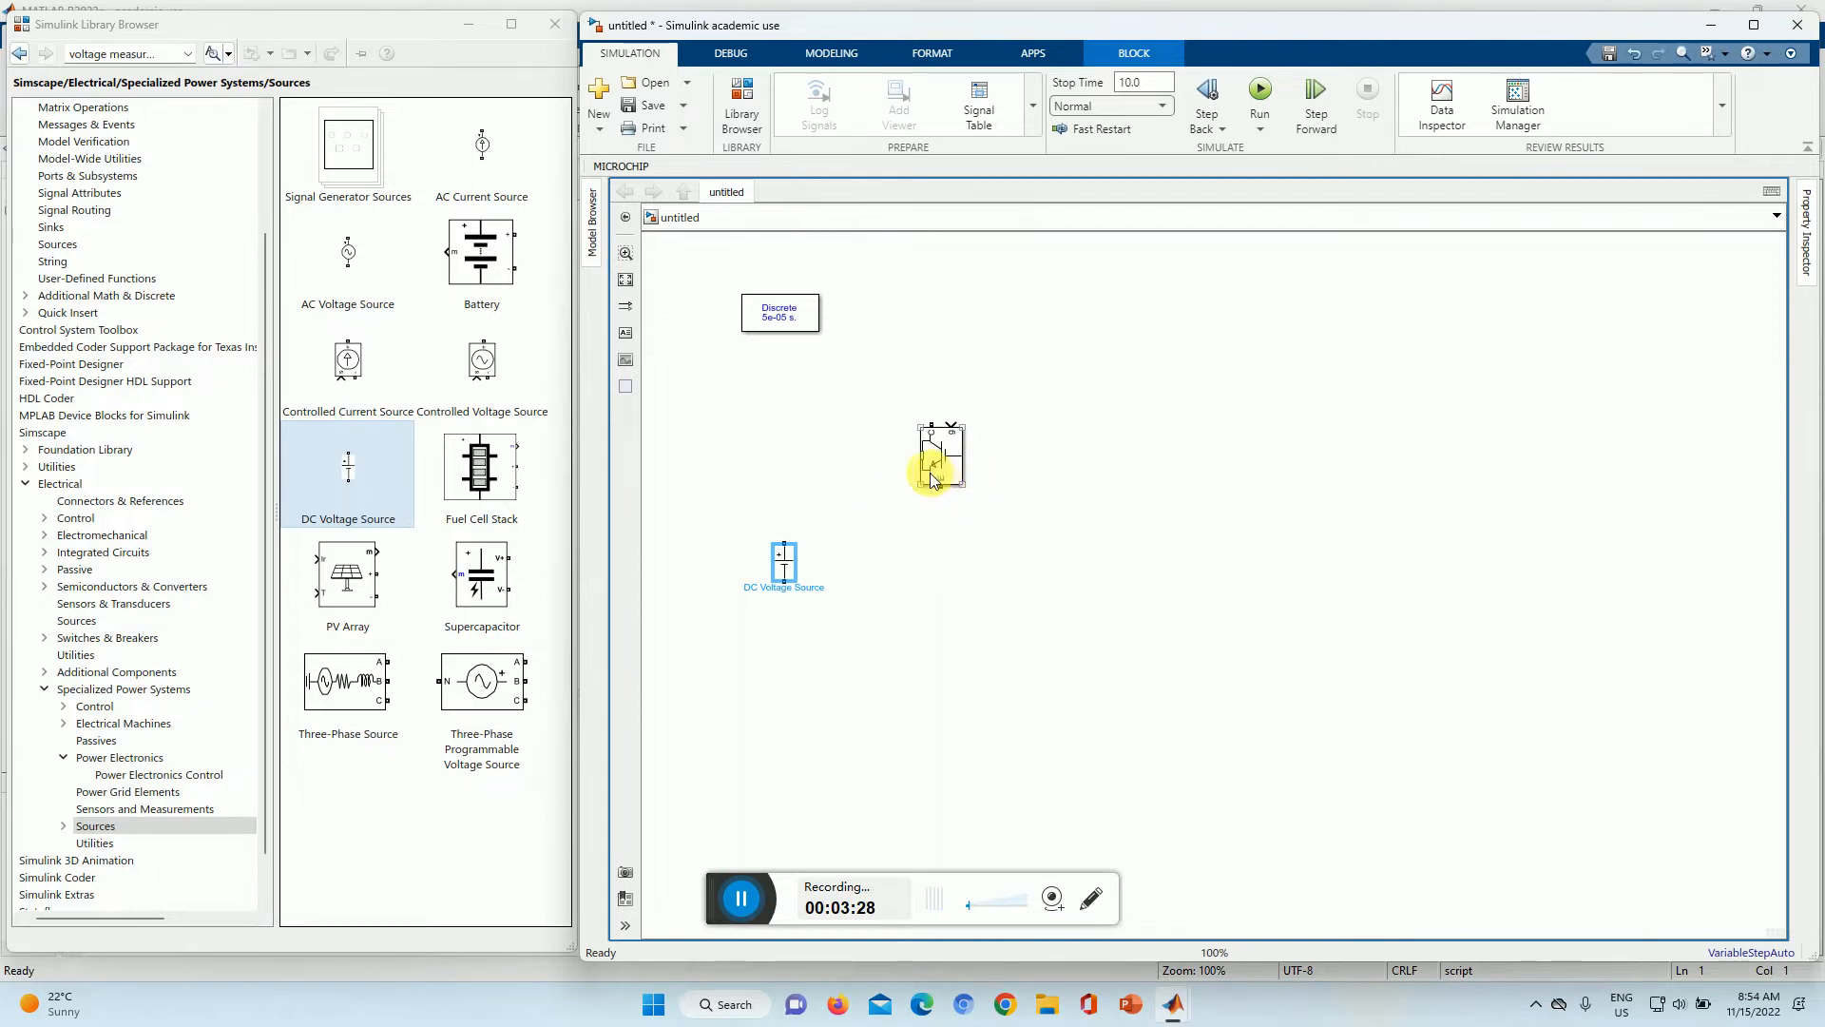
Step: Add a Current Measurement block above and left of the IGBT, and a Voltage Measurement block at the model's far right
click(133, 809)
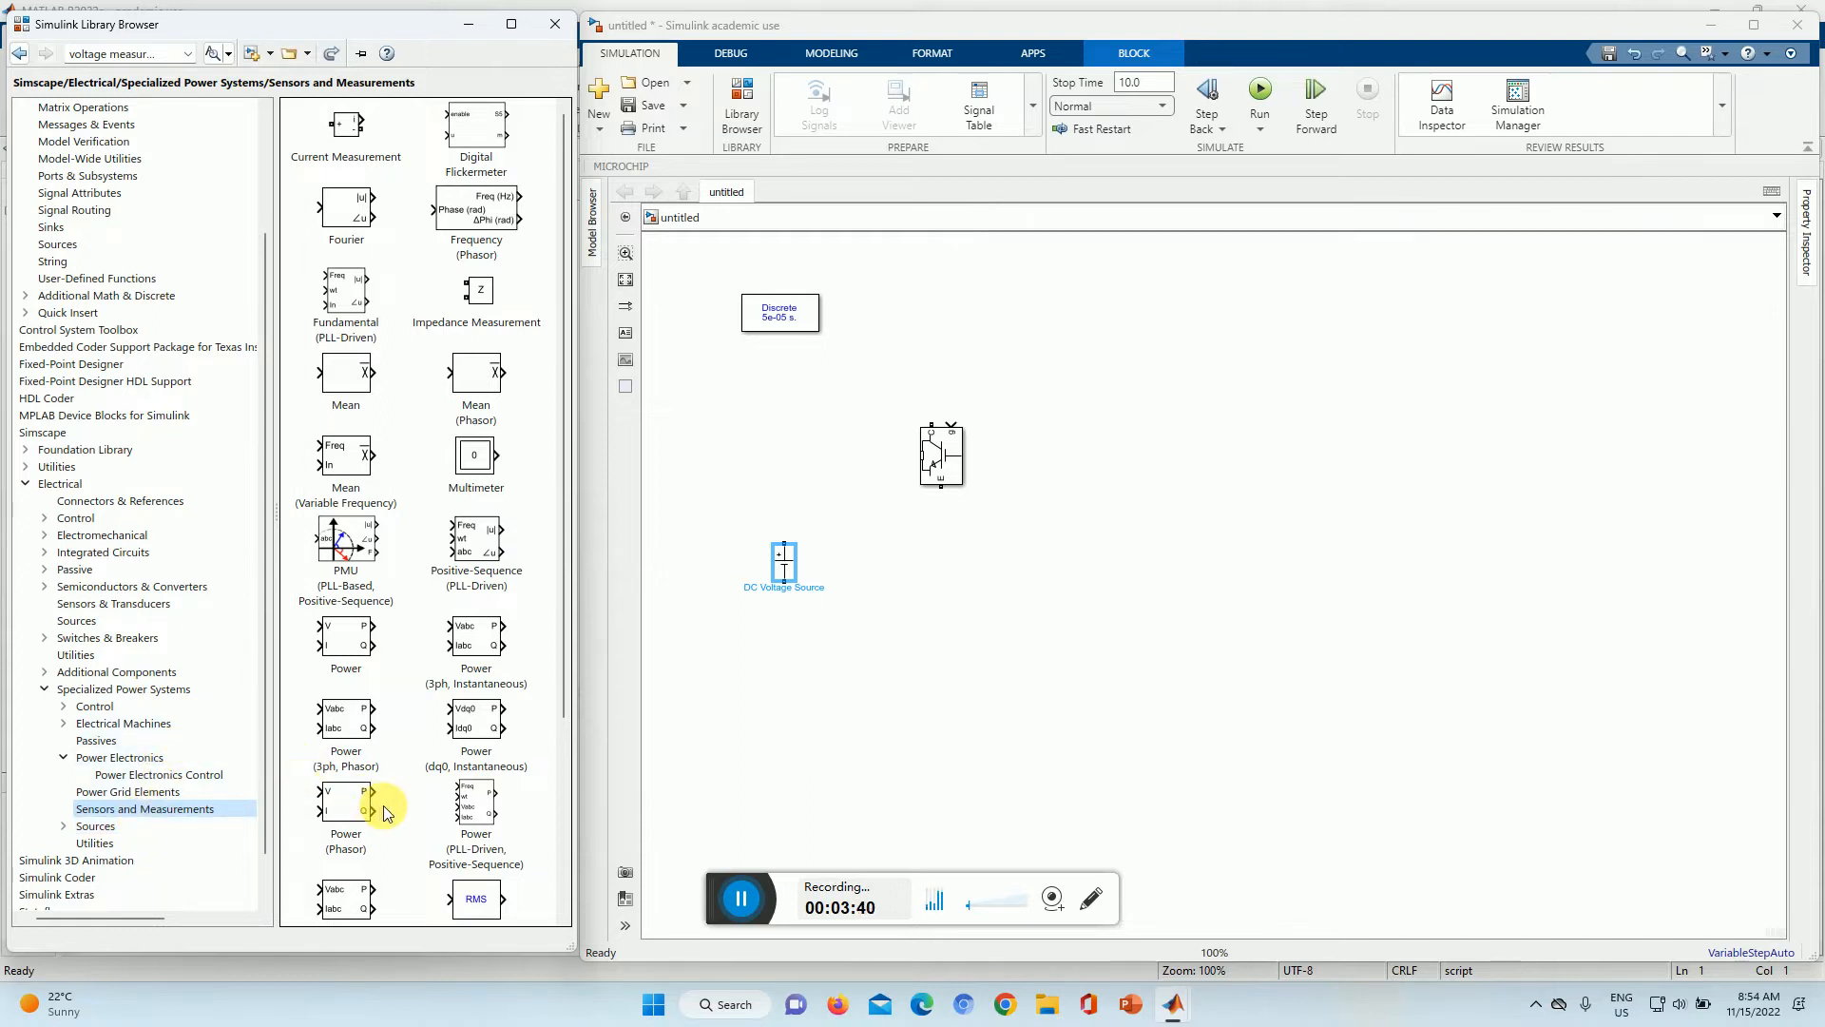
drag(346, 124, 850, 393)
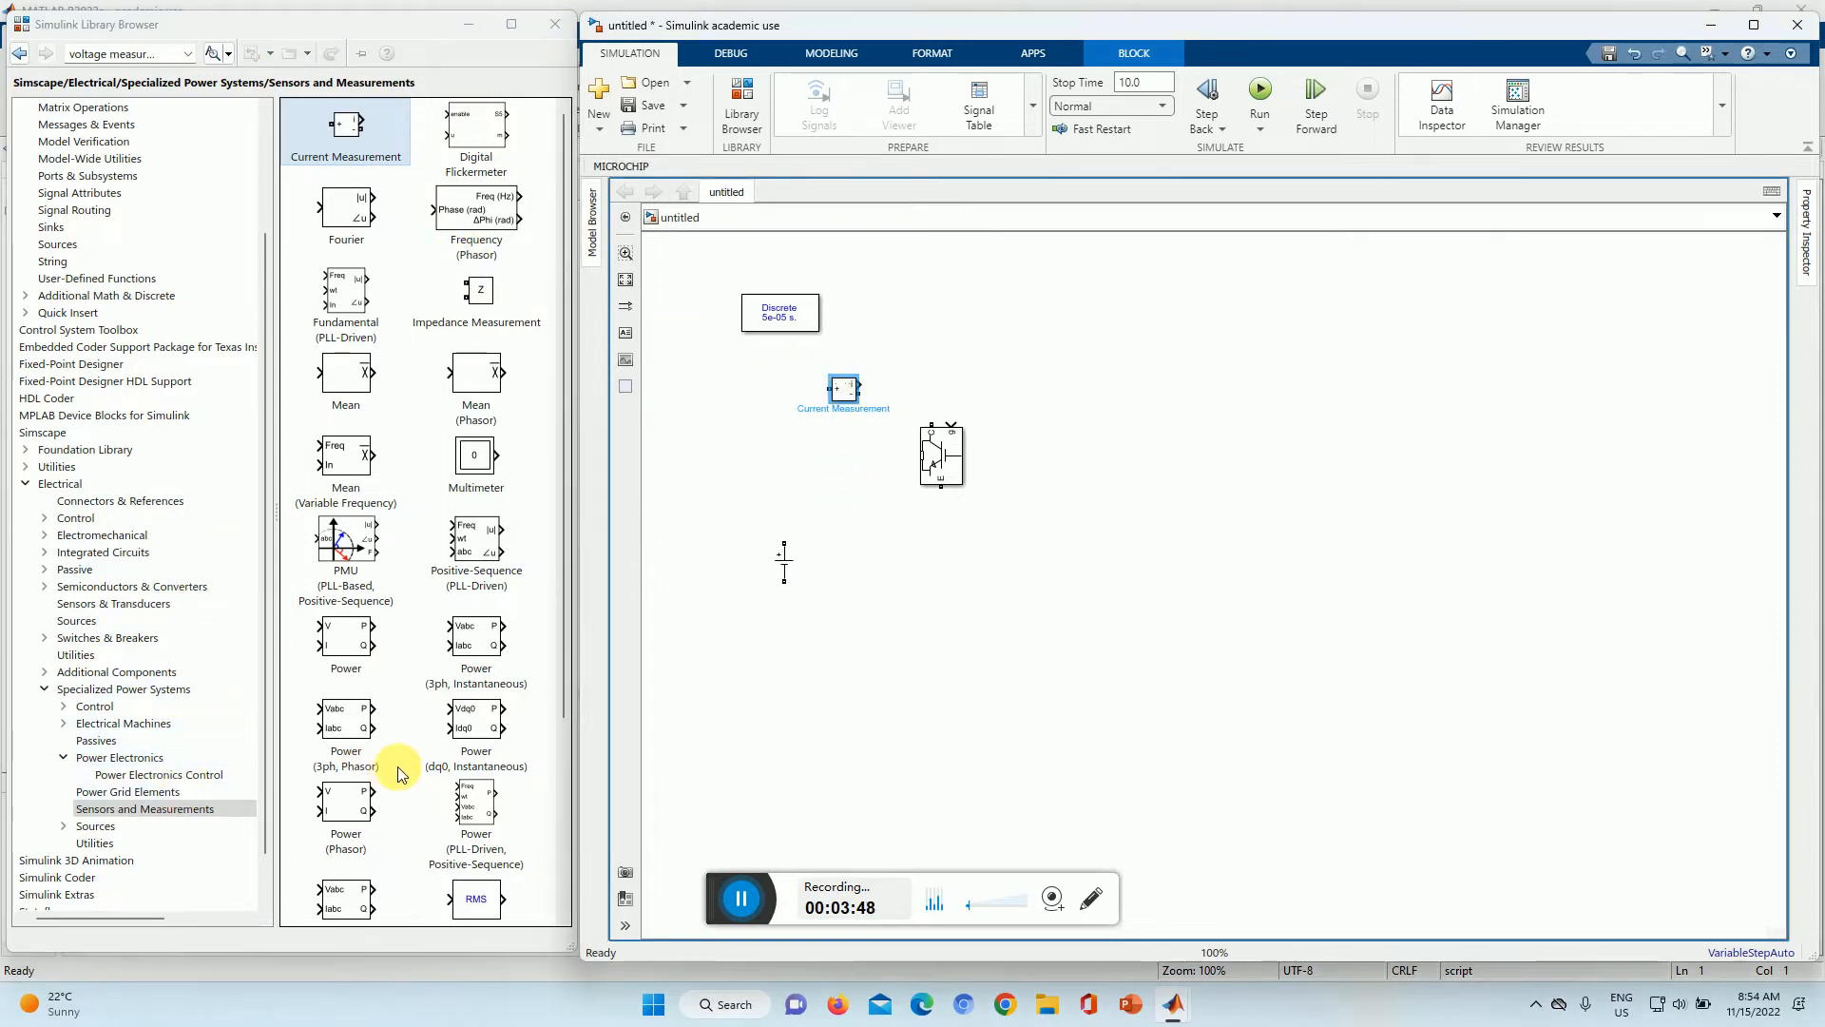
scroll(397, 761, down, 2)
scroll(397, 773, up, 2)
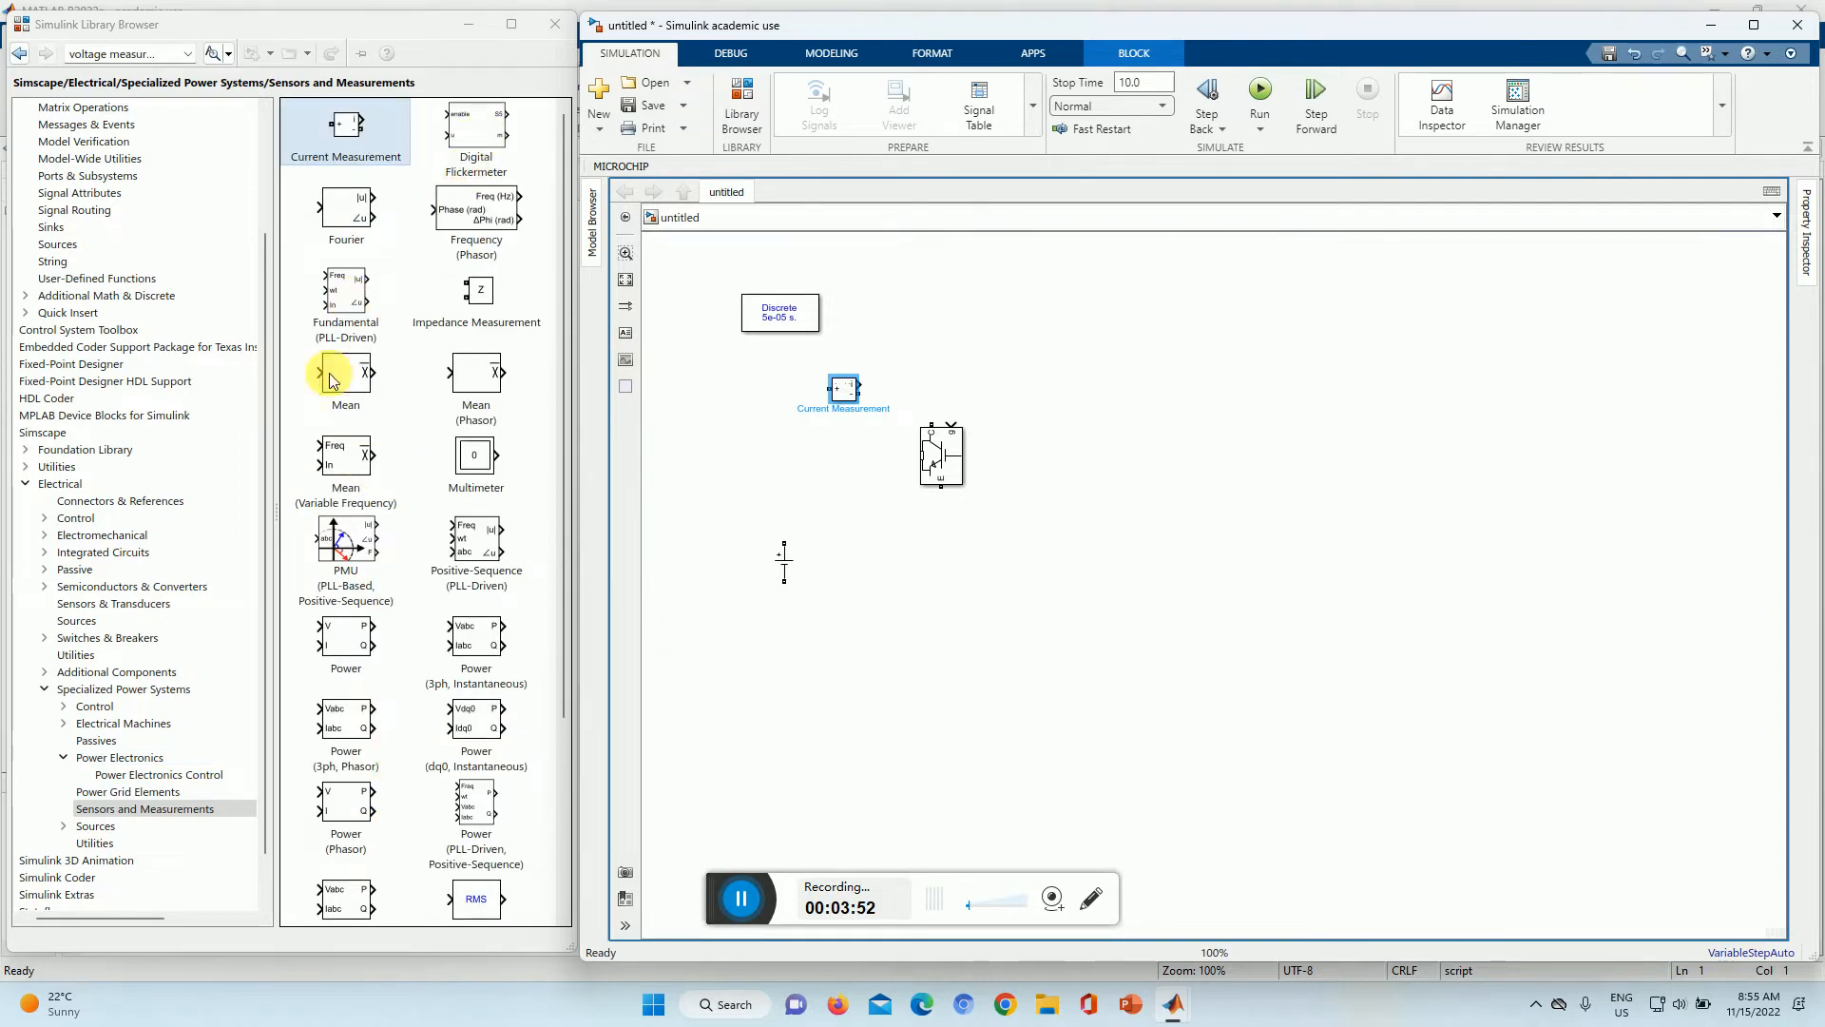
scroll(425, 670, down, 4)
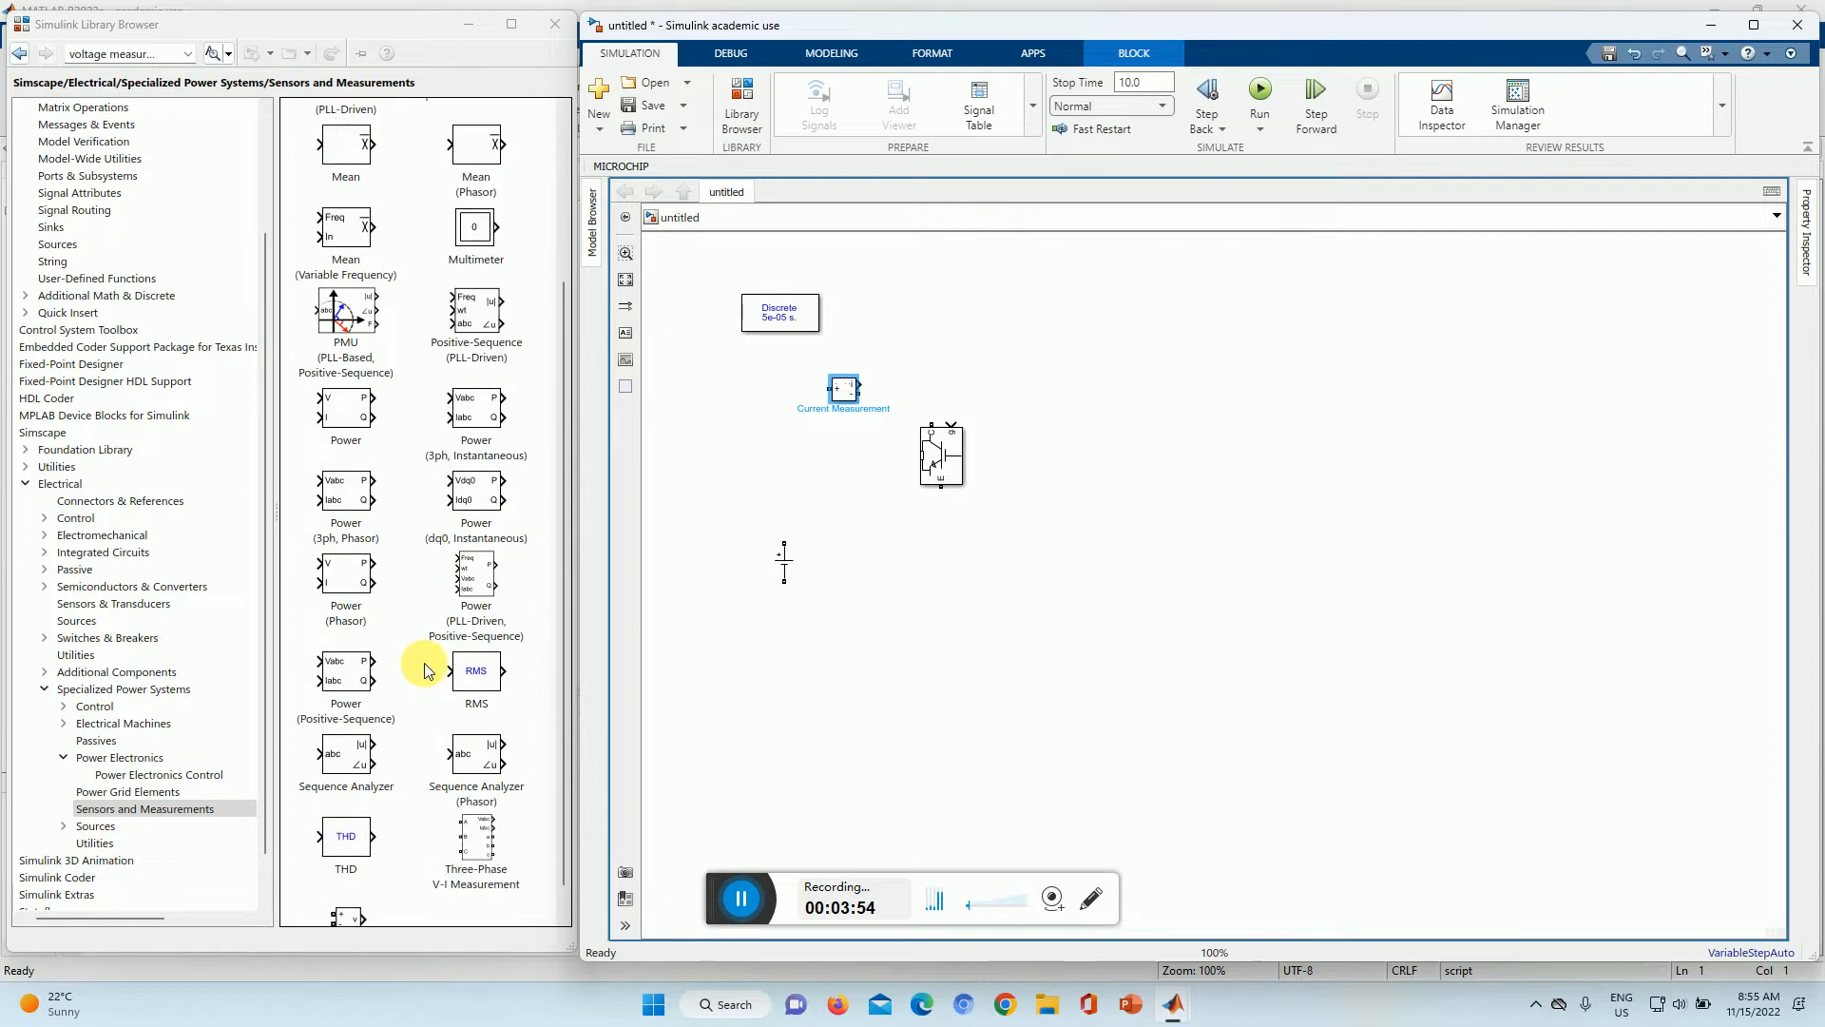
scroll(425, 681, down, 1)
drag(350, 884, 1385, 563)
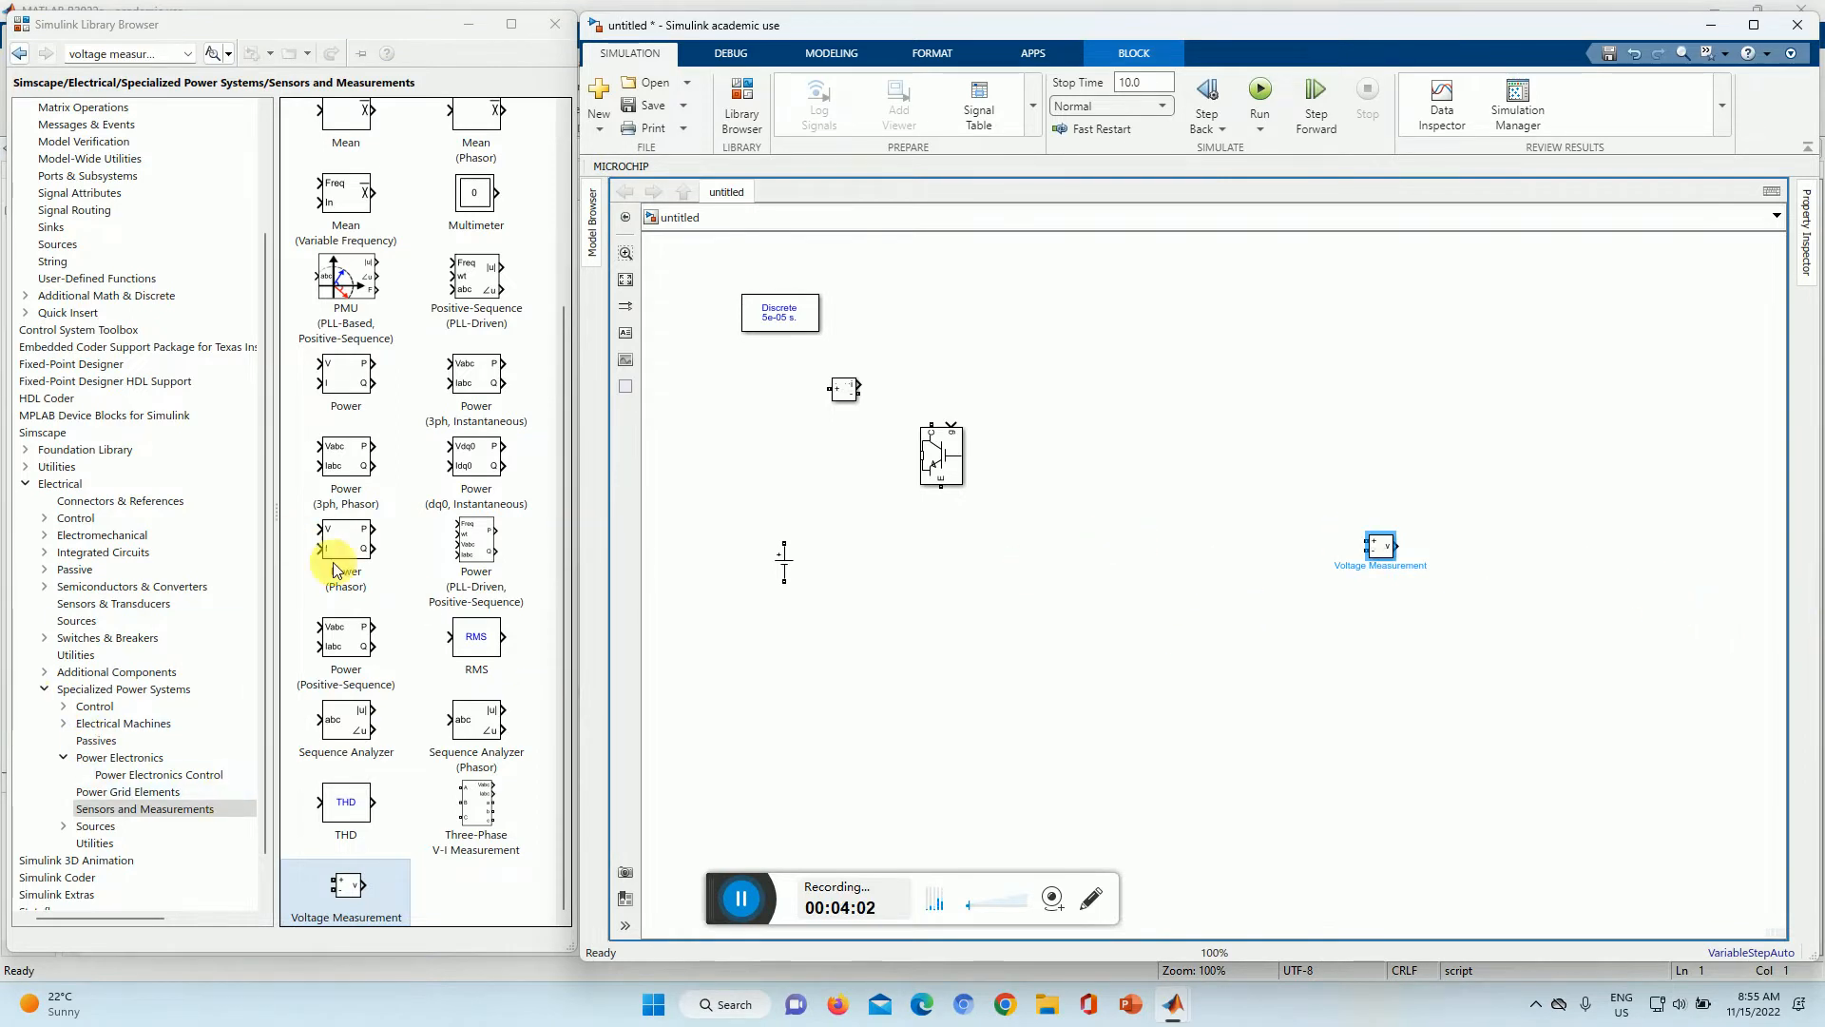
Step: Add a Series RLC Branch from the Passives library, rotate it to vertical, and align the Voltage Measurement block to its right
click(105, 742)
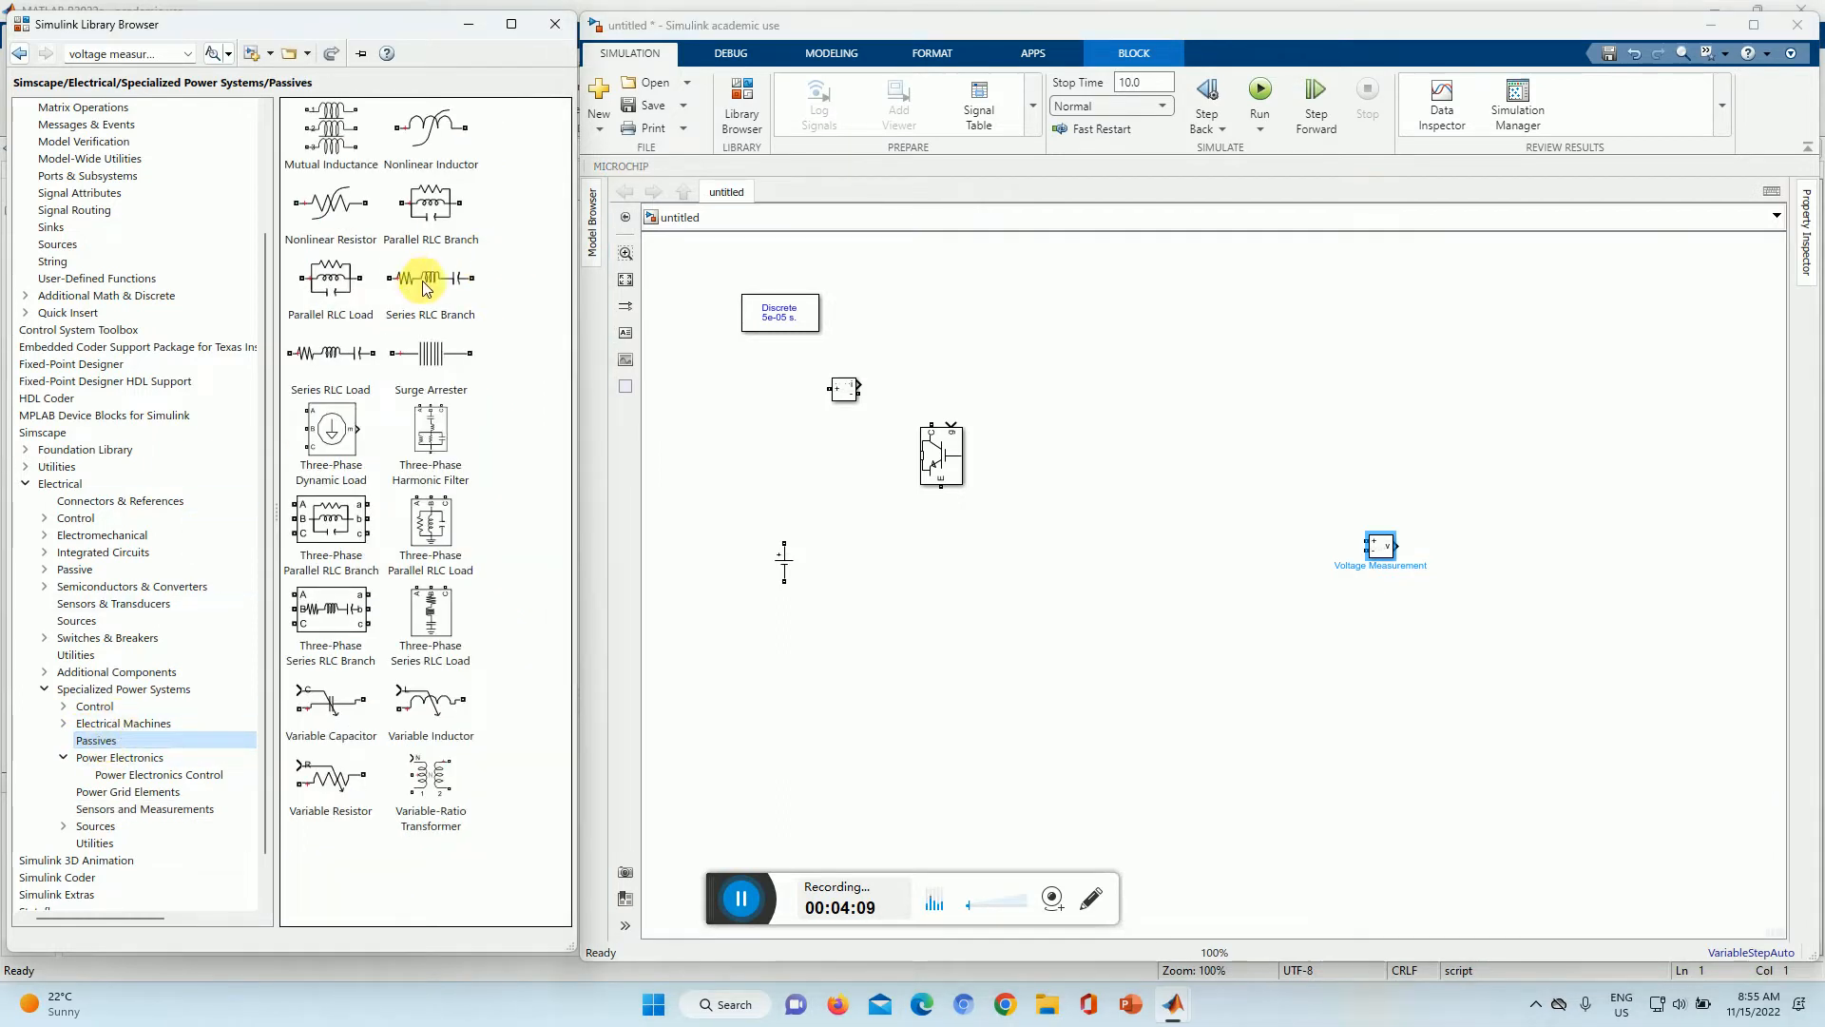
drag(430, 284, 1238, 573)
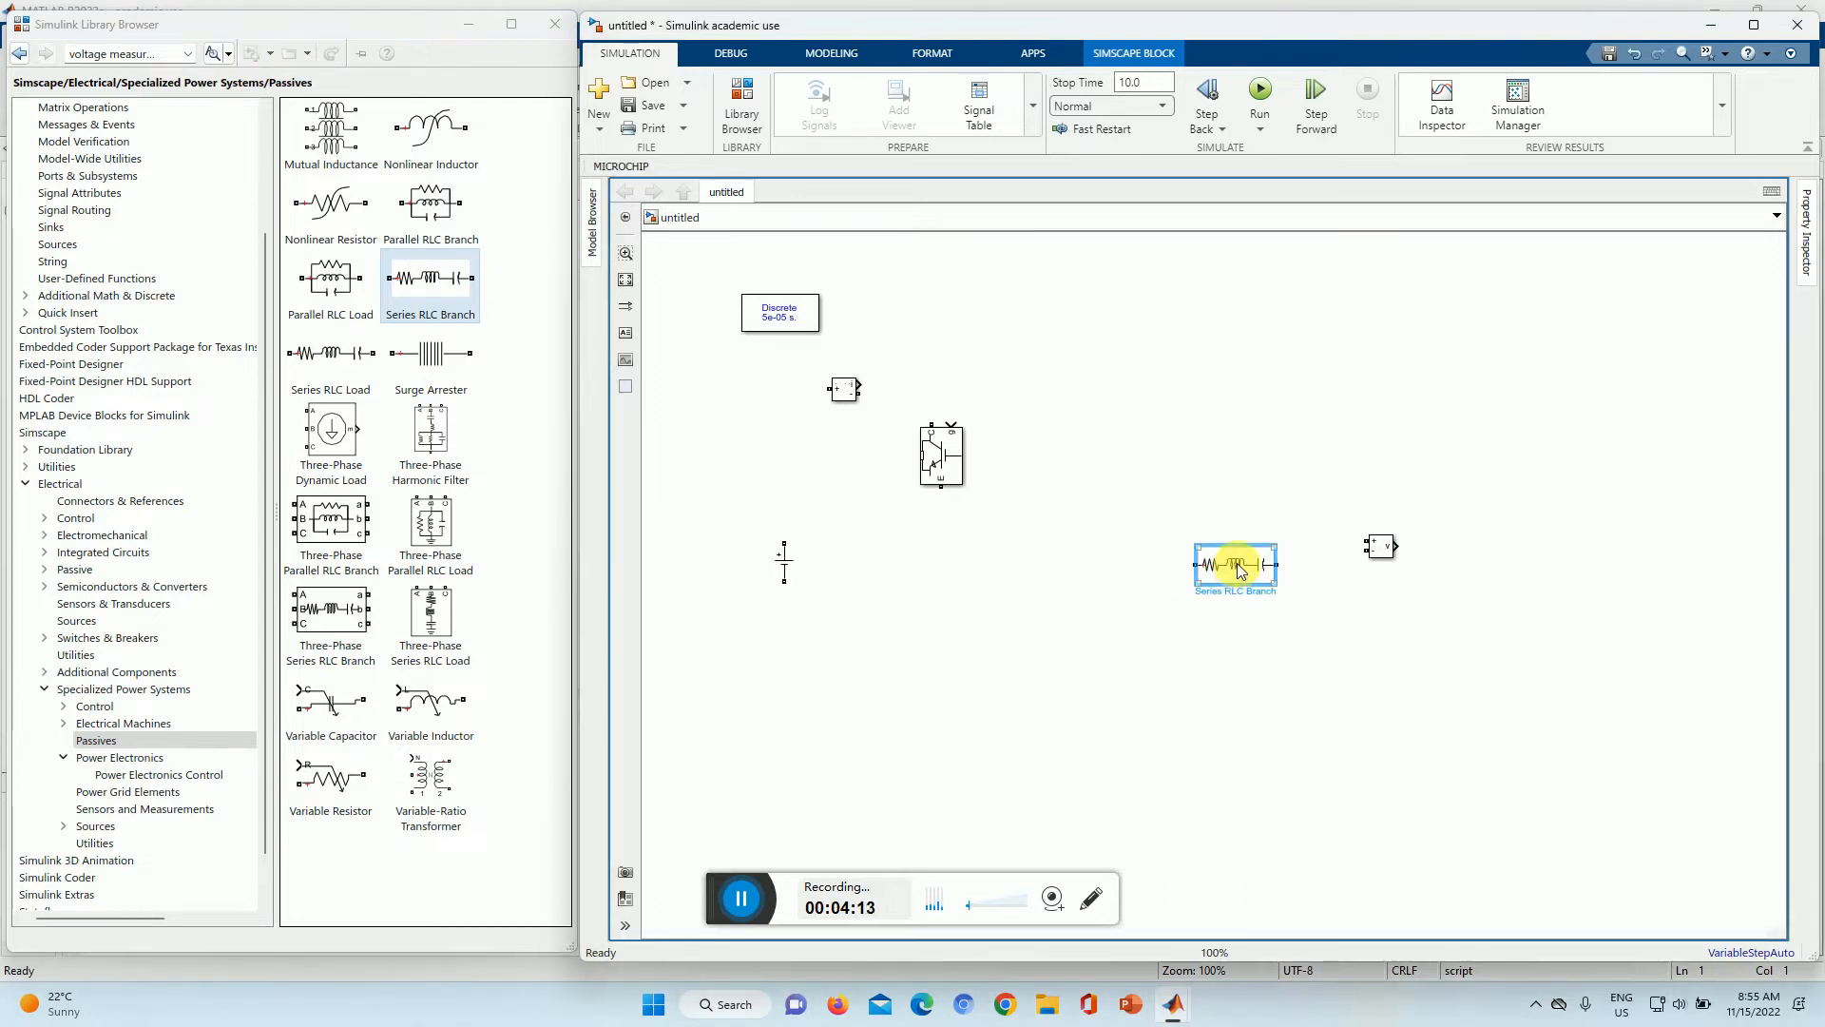
key(ctrl+r)
drag(1232, 578, 1268, 570)
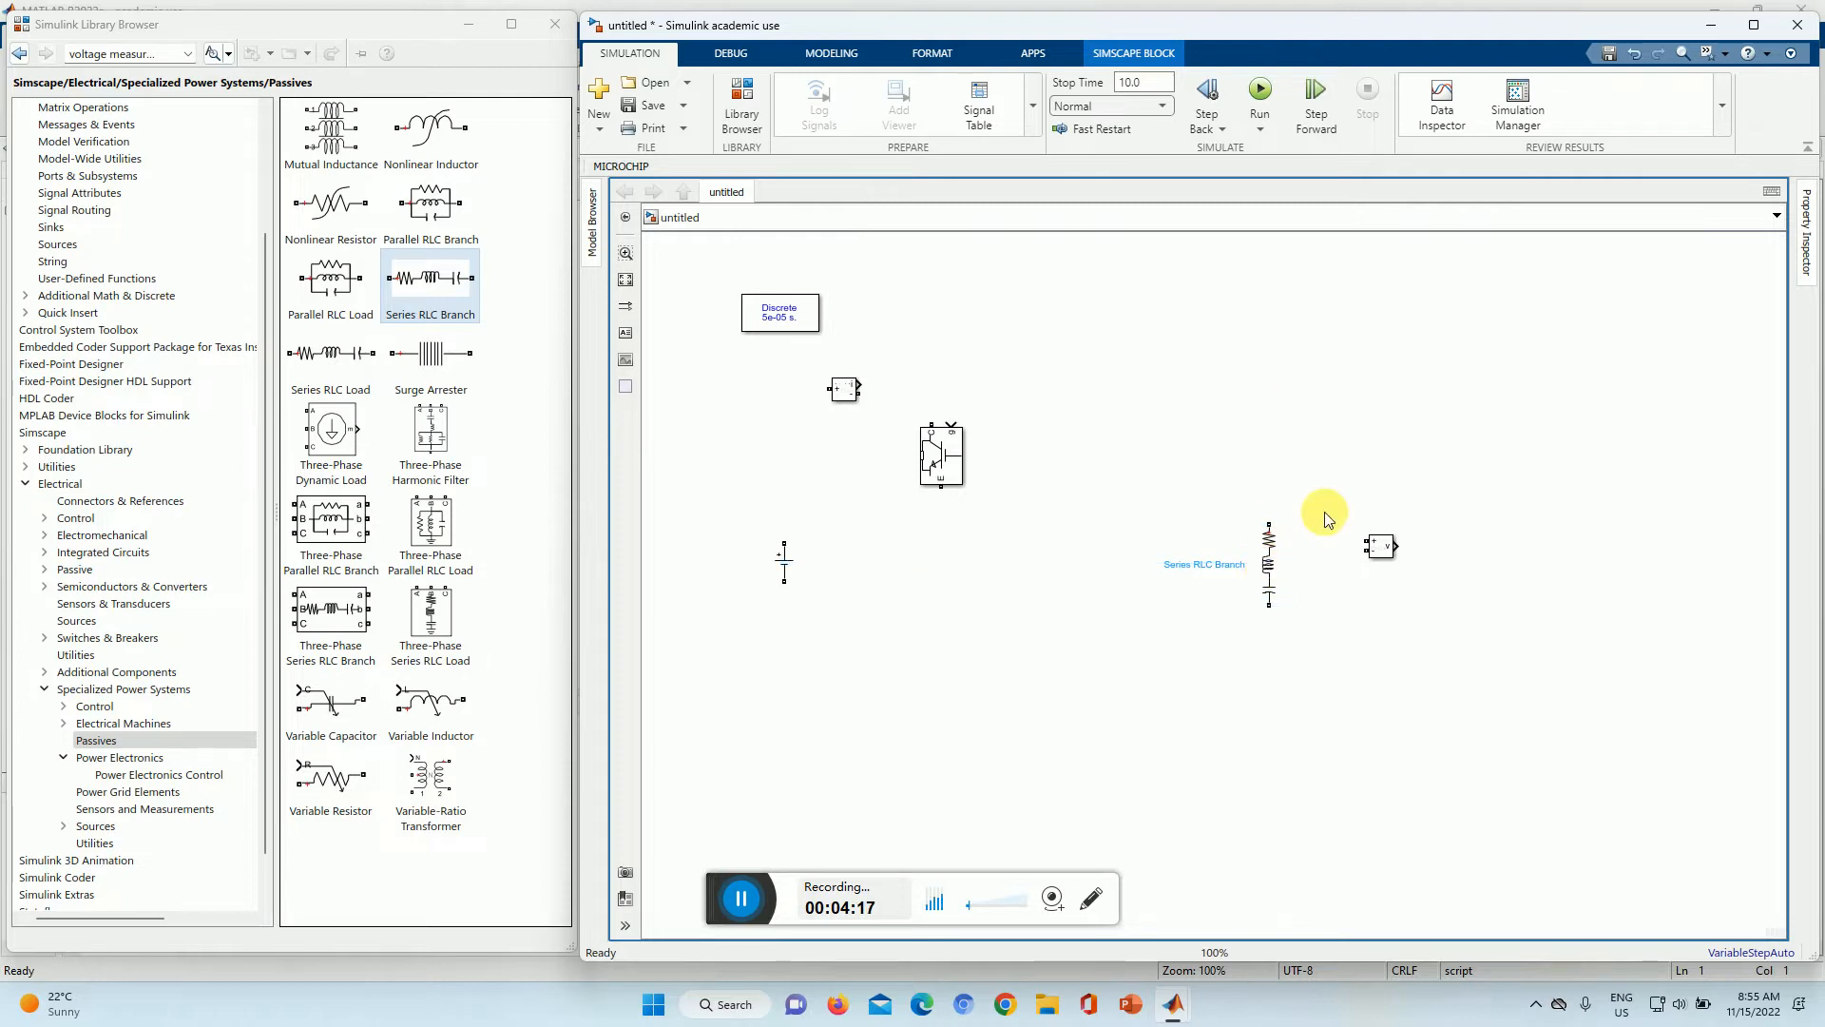
click(1384, 547)
drag(1383, 548, 1372, 564)
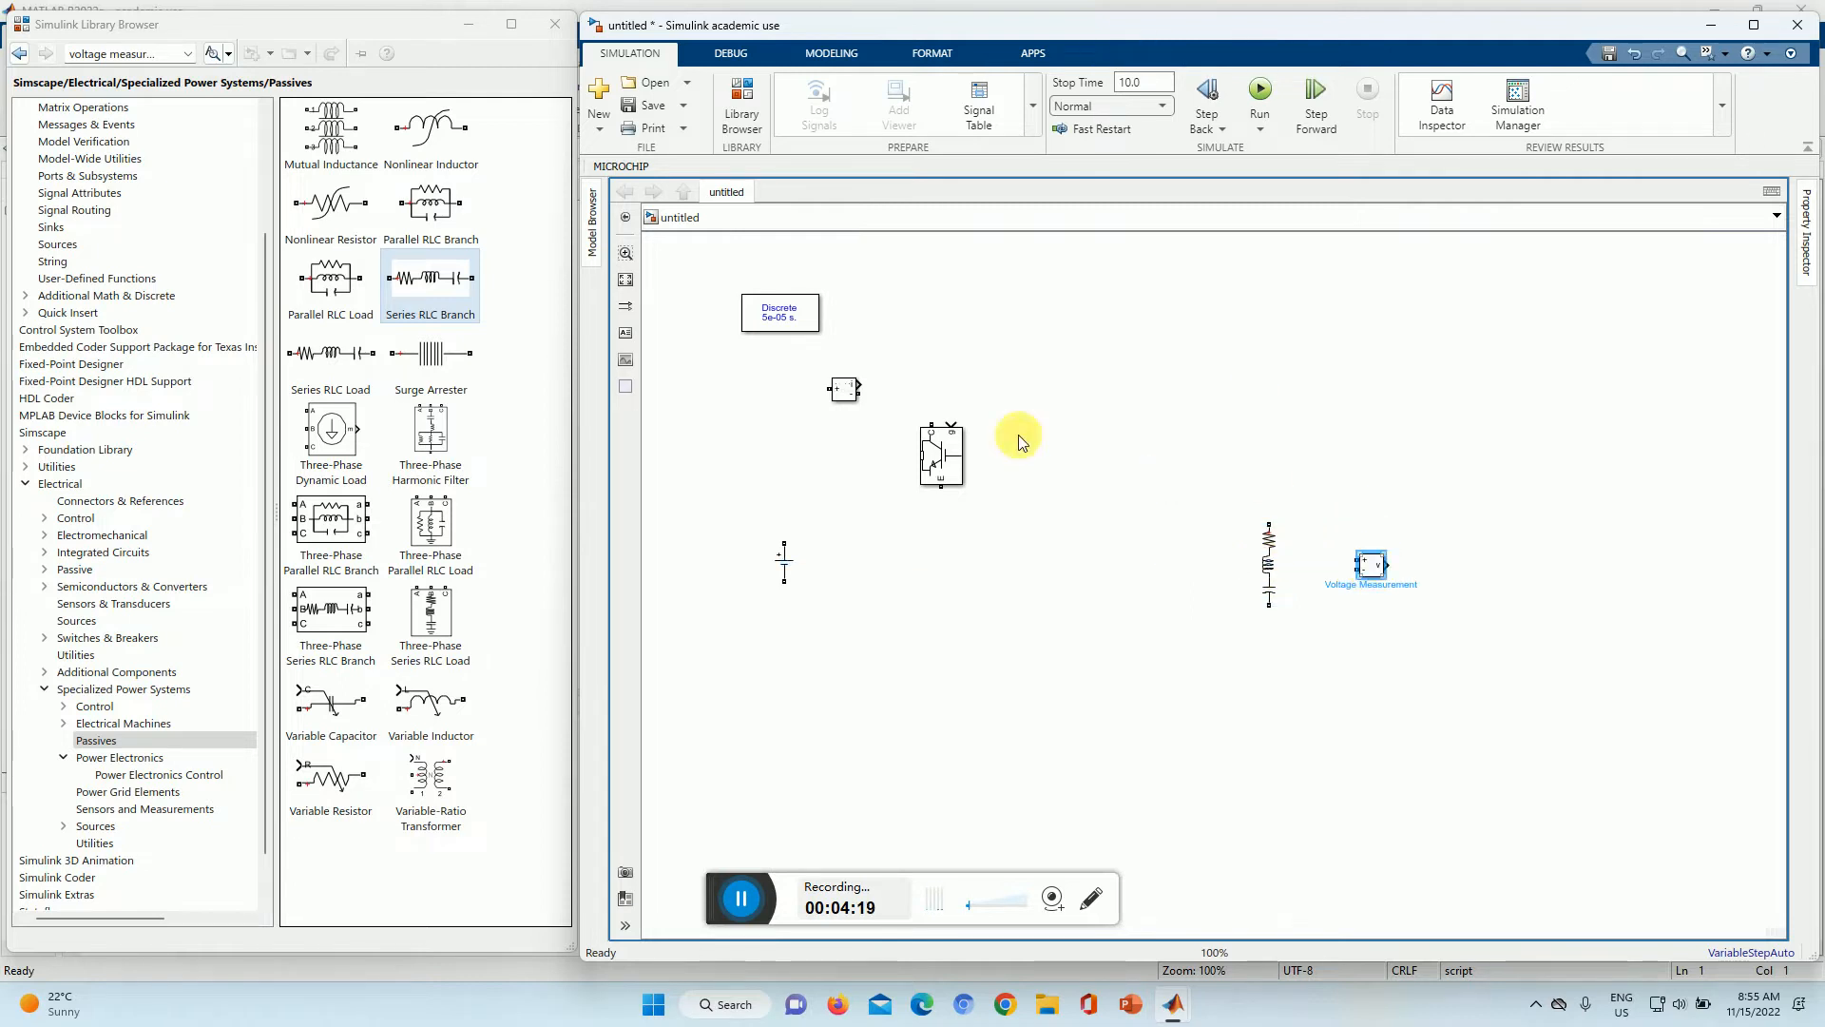
Step: Duplicate the Current Measurement block and place the copy just above and left of the Series RLC Branch
click(843, 390)
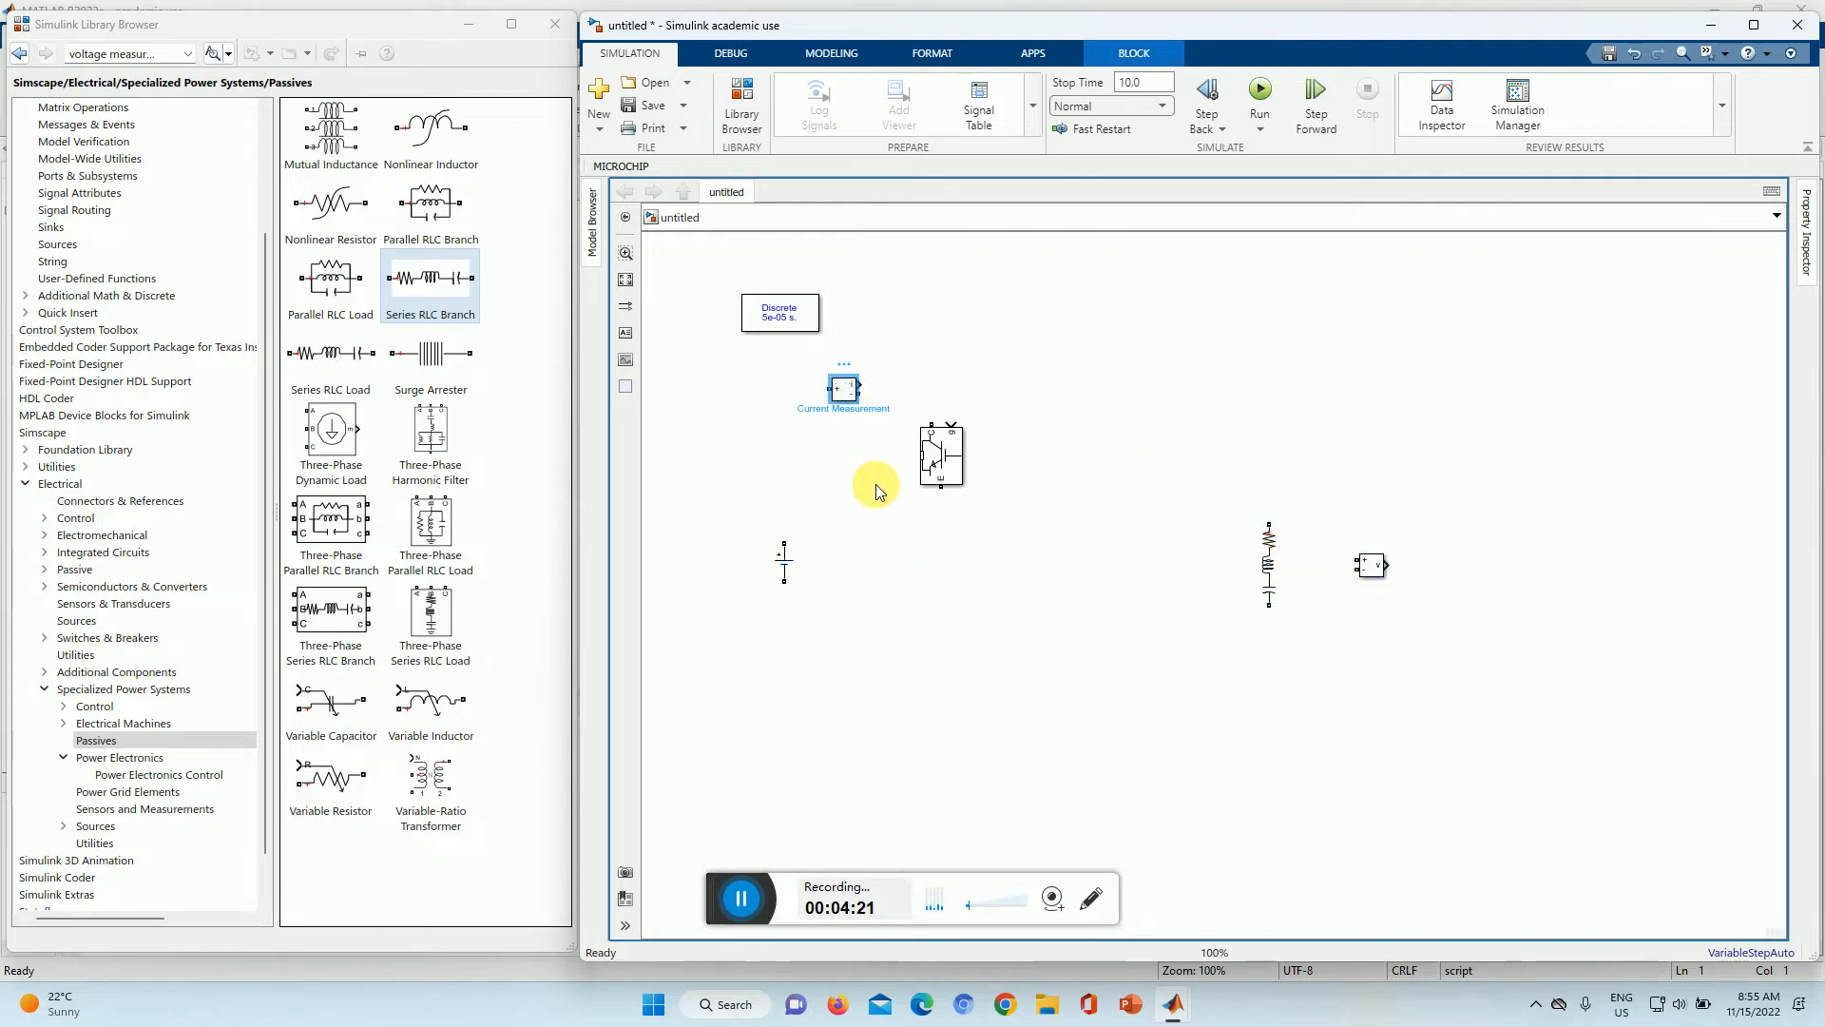
key(ctrl+v)
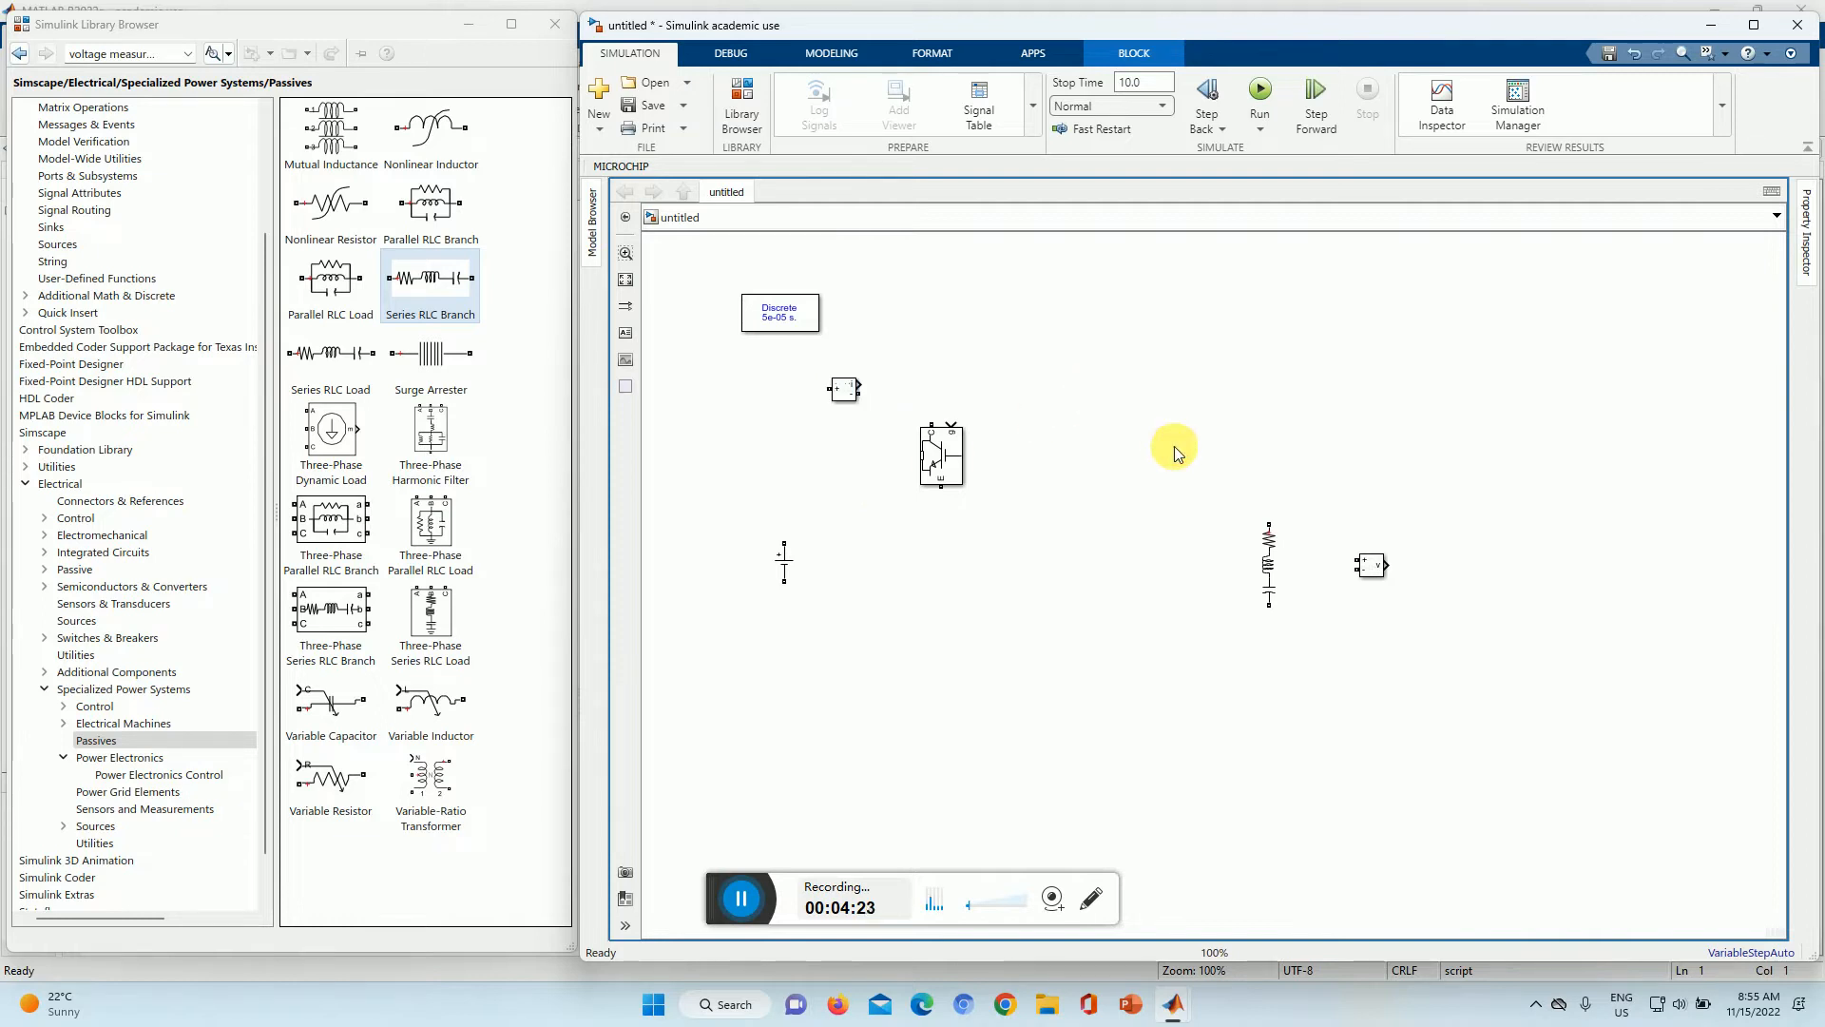
drag(1177, 442, 1223, 482)
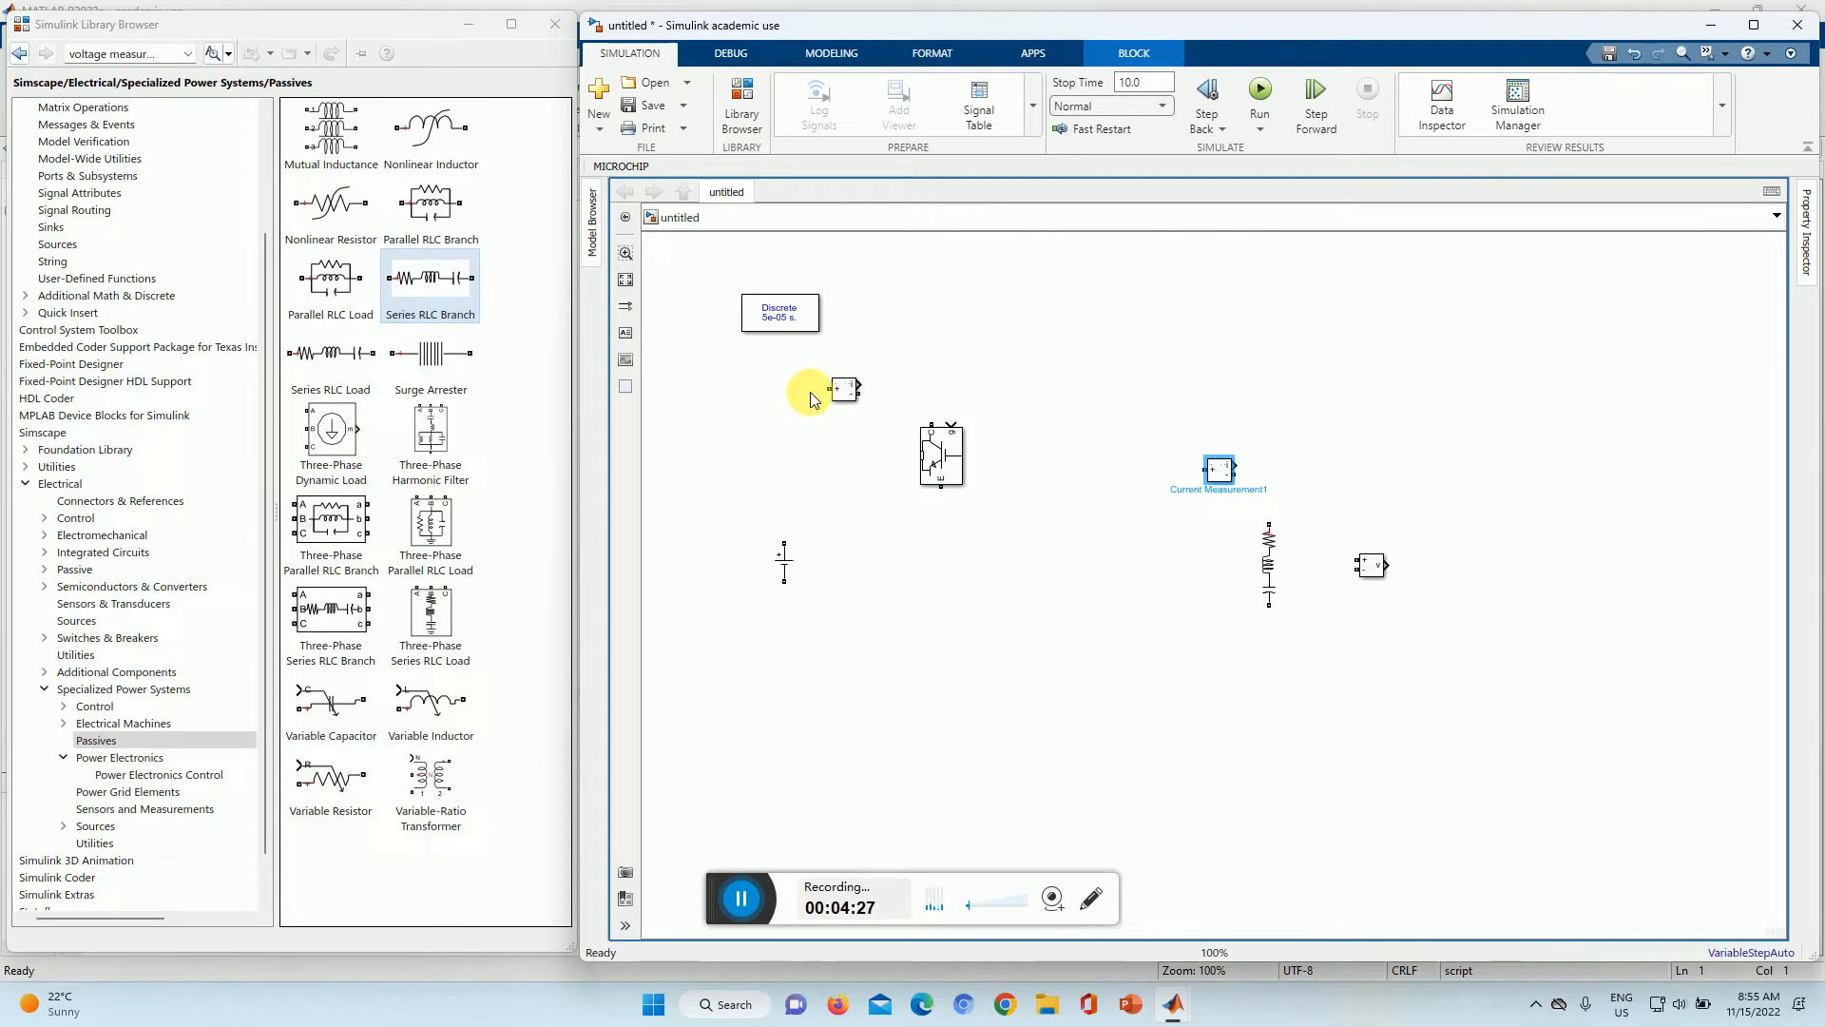
Step: Make three copies of the IGBT block and arrange all four IGBTs as a two-by-two bridge between the source and the RLC branch
click(784, 548)
click(940, 452)
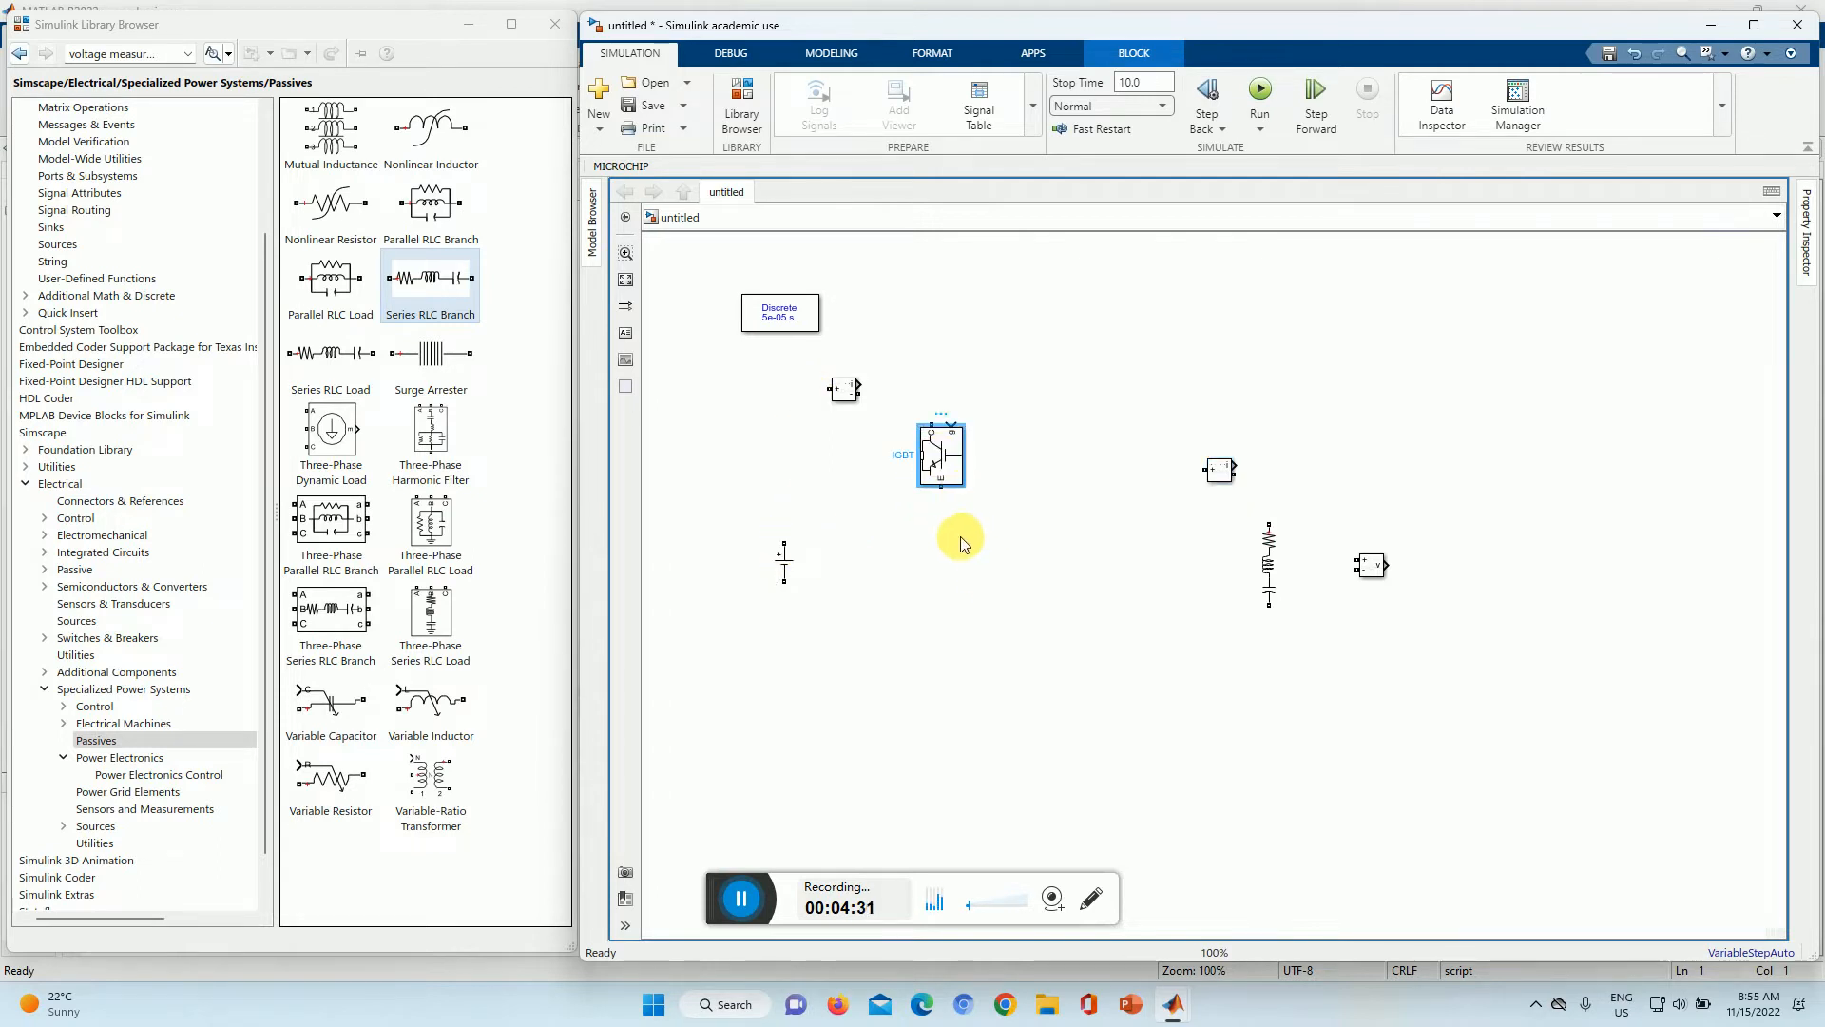
click(1098, 640)
key(ctrl+v)
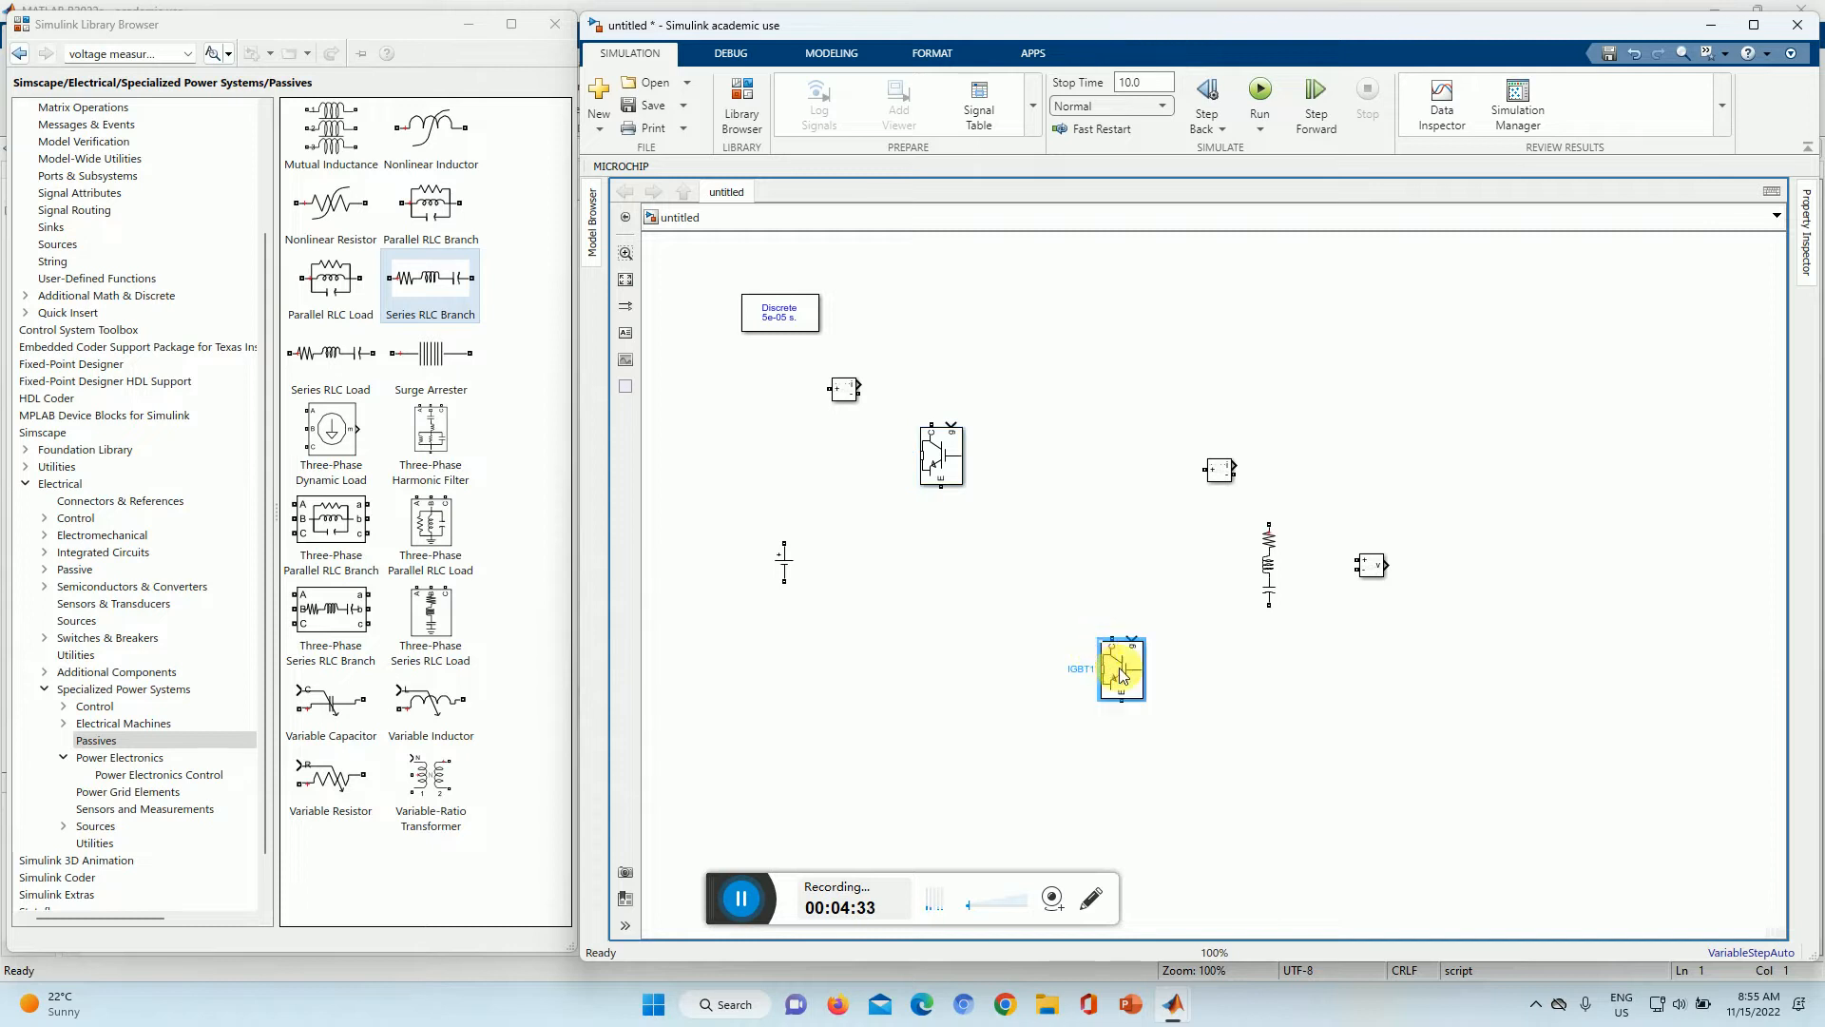
drag(1091, 652, 1088, 677)
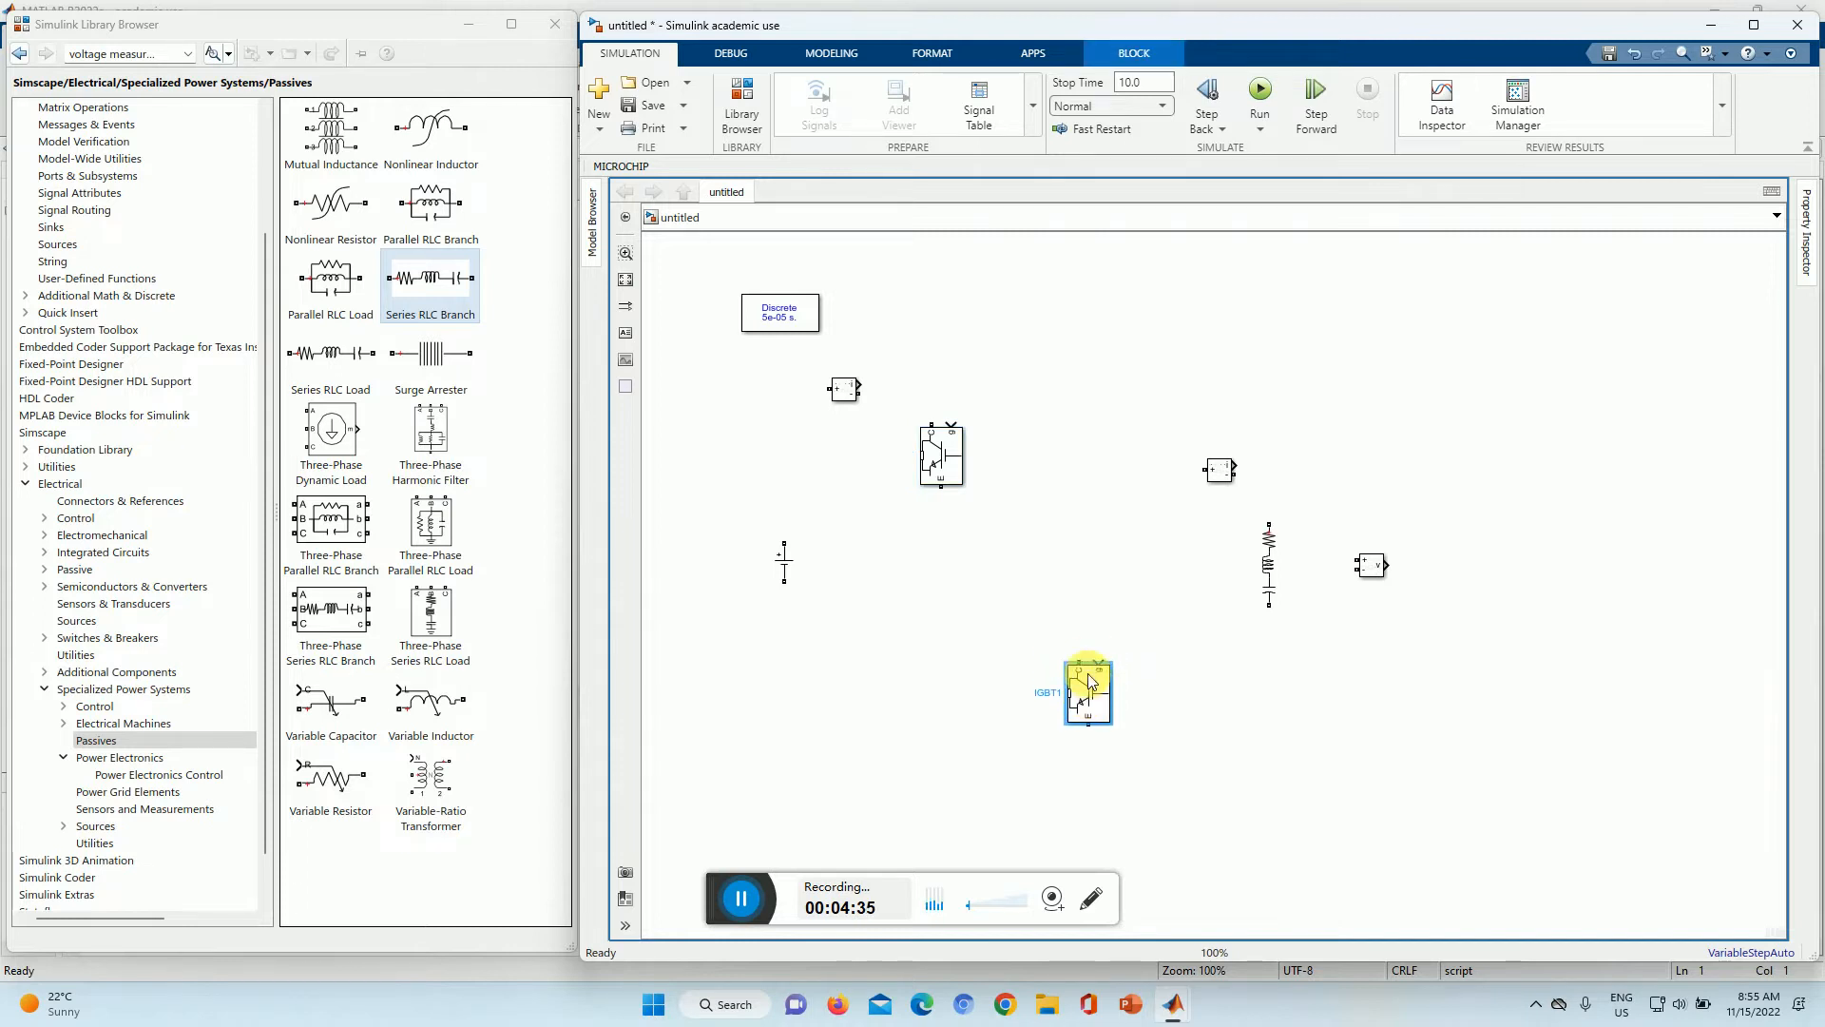
click(1068, 474)
key(ctrl+v)
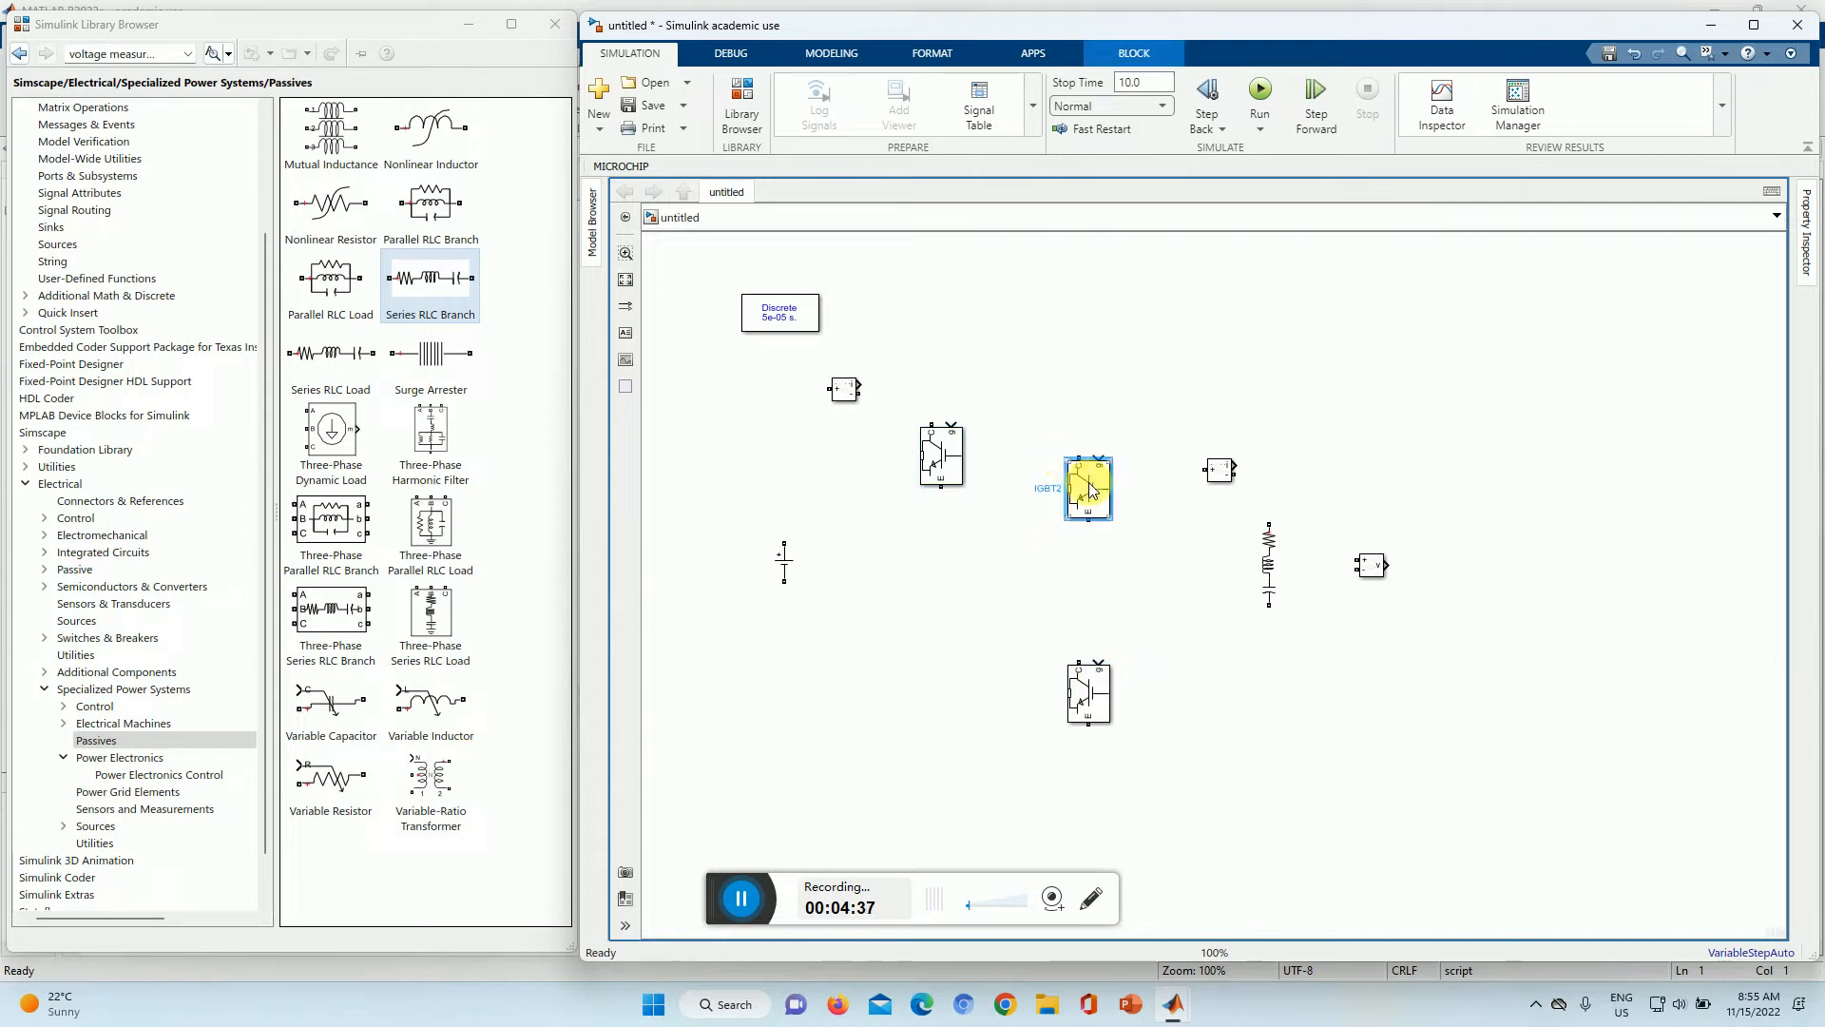
drag(1085, 482, 1085, 449)
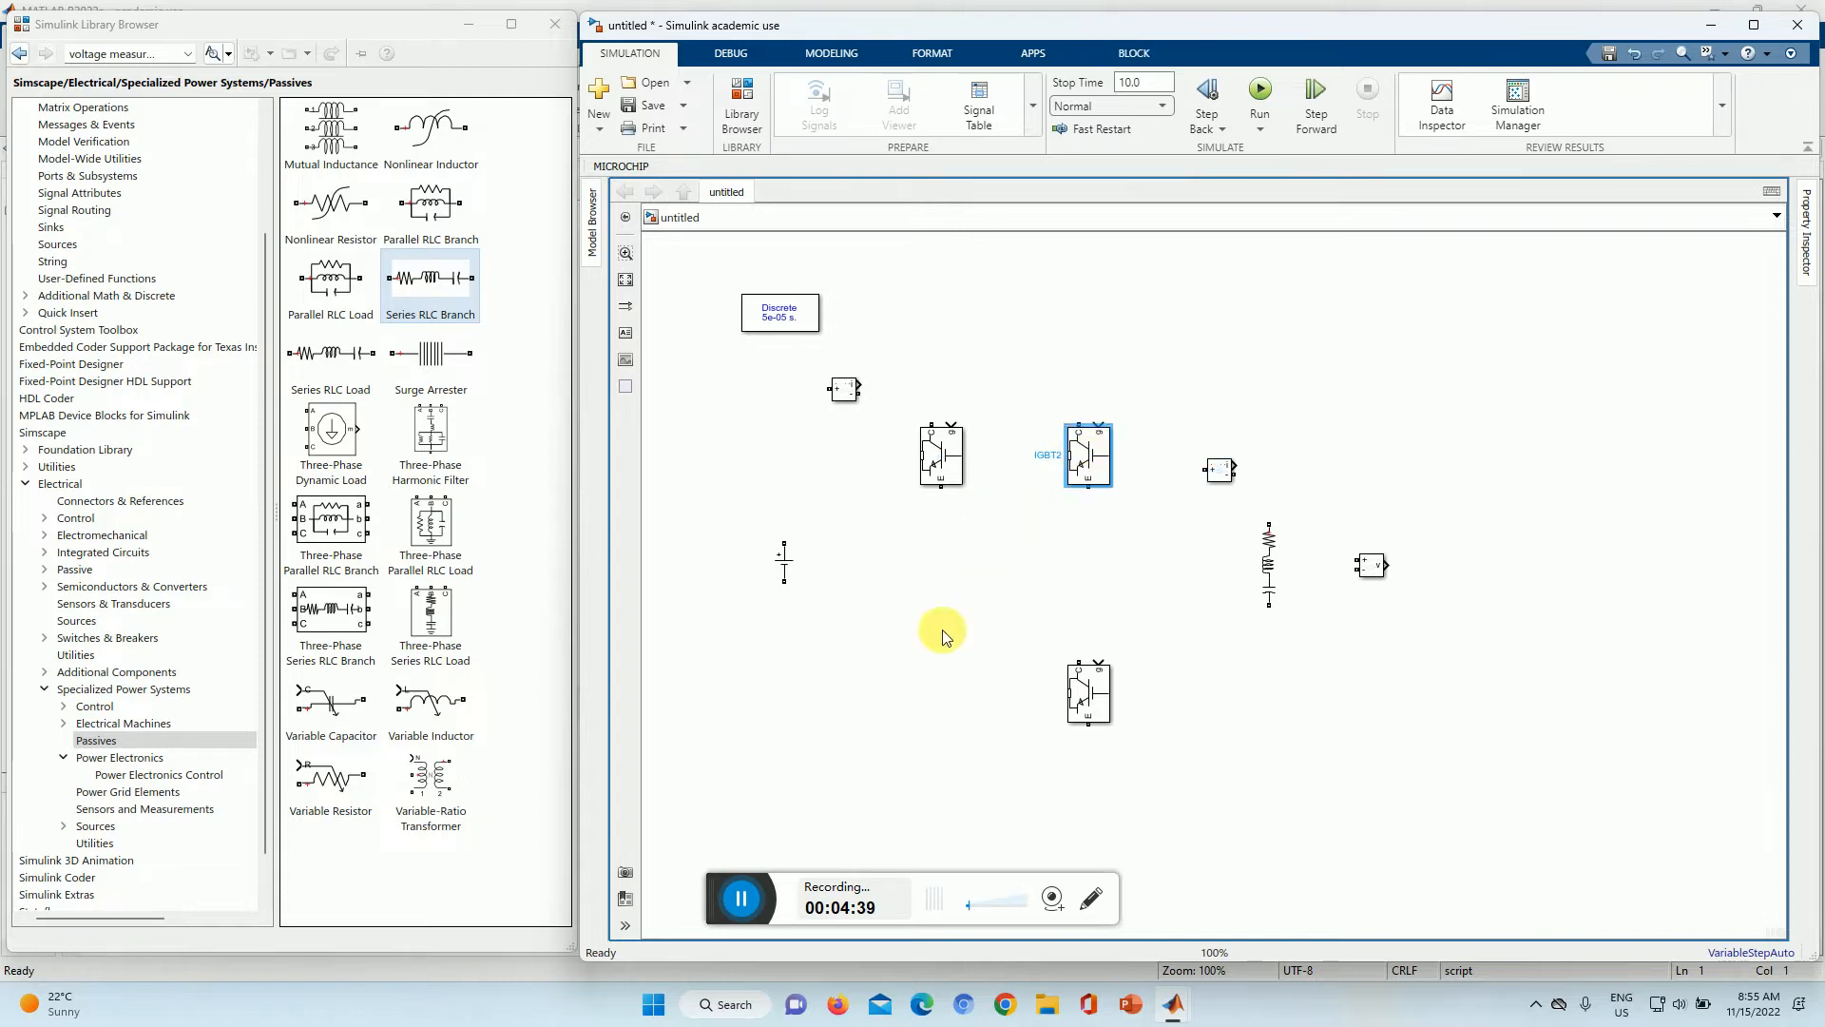
click(904, 681)
key(ctrl+v)
drag(929, 705, 941, 700)
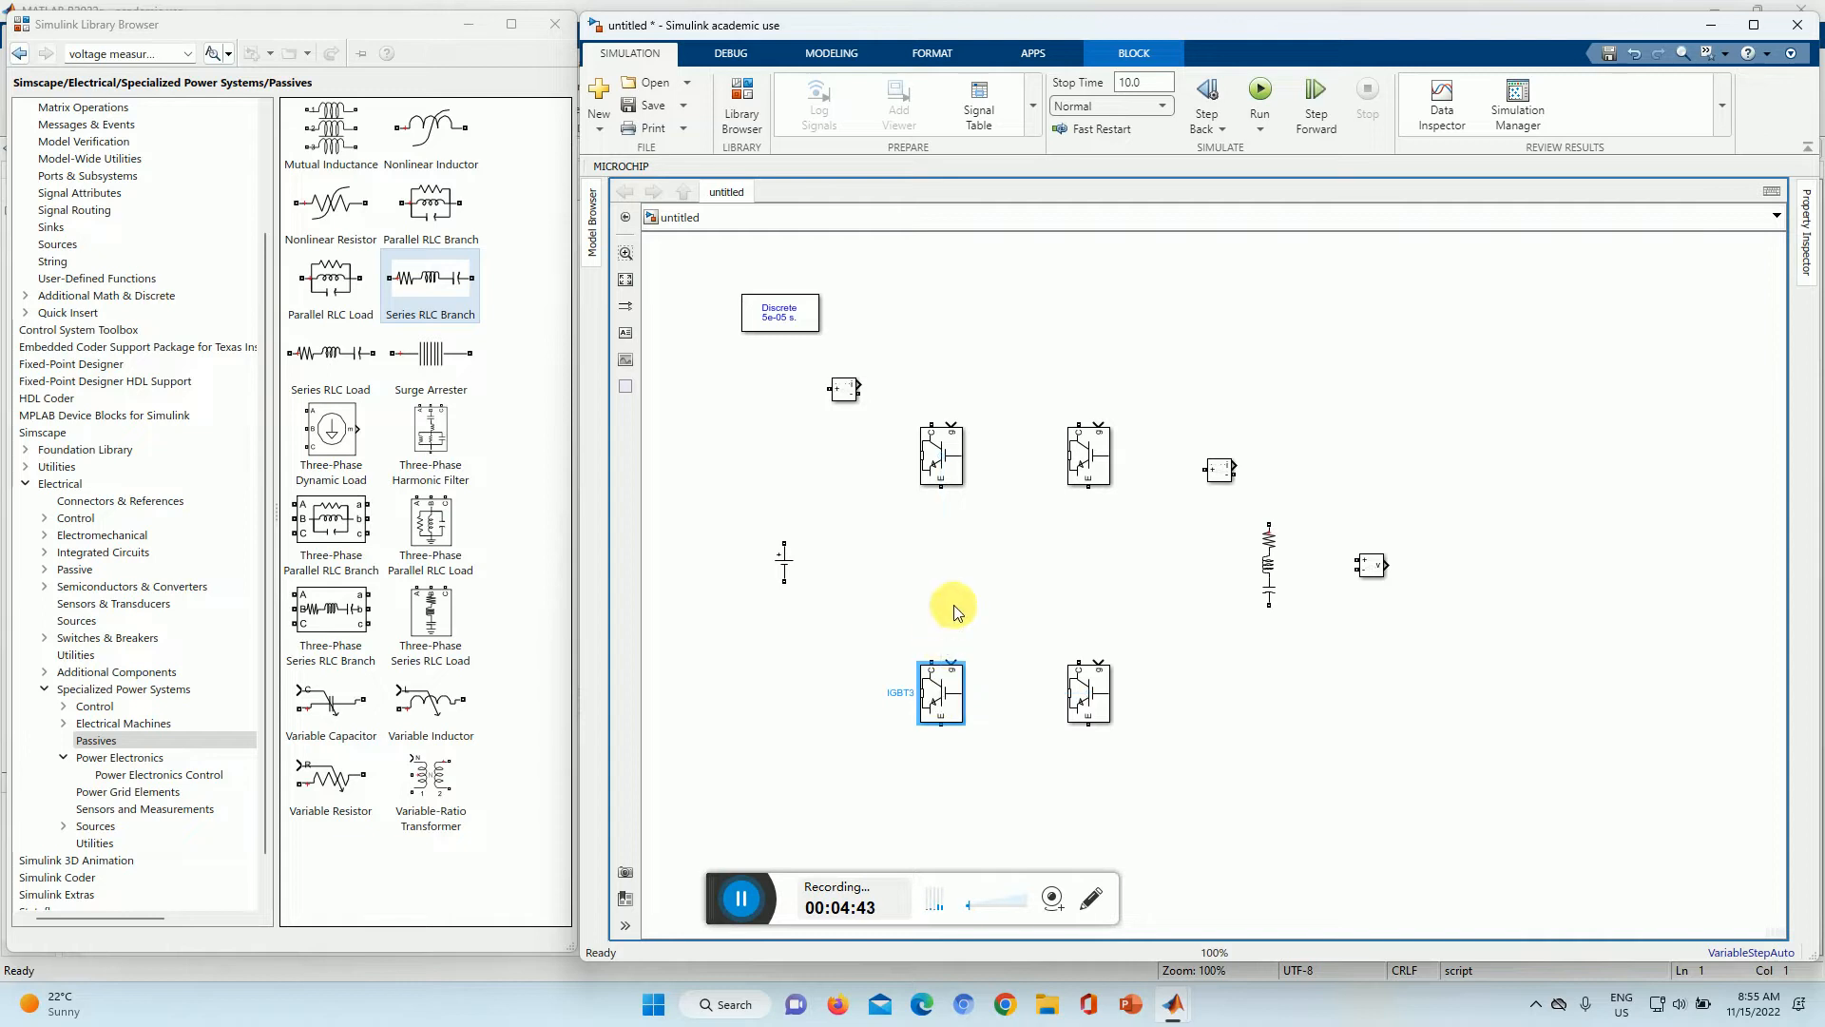
Step: Wire the DC source through the first Current Measurement block and the two left IGBTs in series, back to the source's negative terminal
mouse_move(791, 546)
mouse_down()
mouse_move(786, 400)
mouse_move(888, 391)
mouse_move(932, 425)
mouse_up()
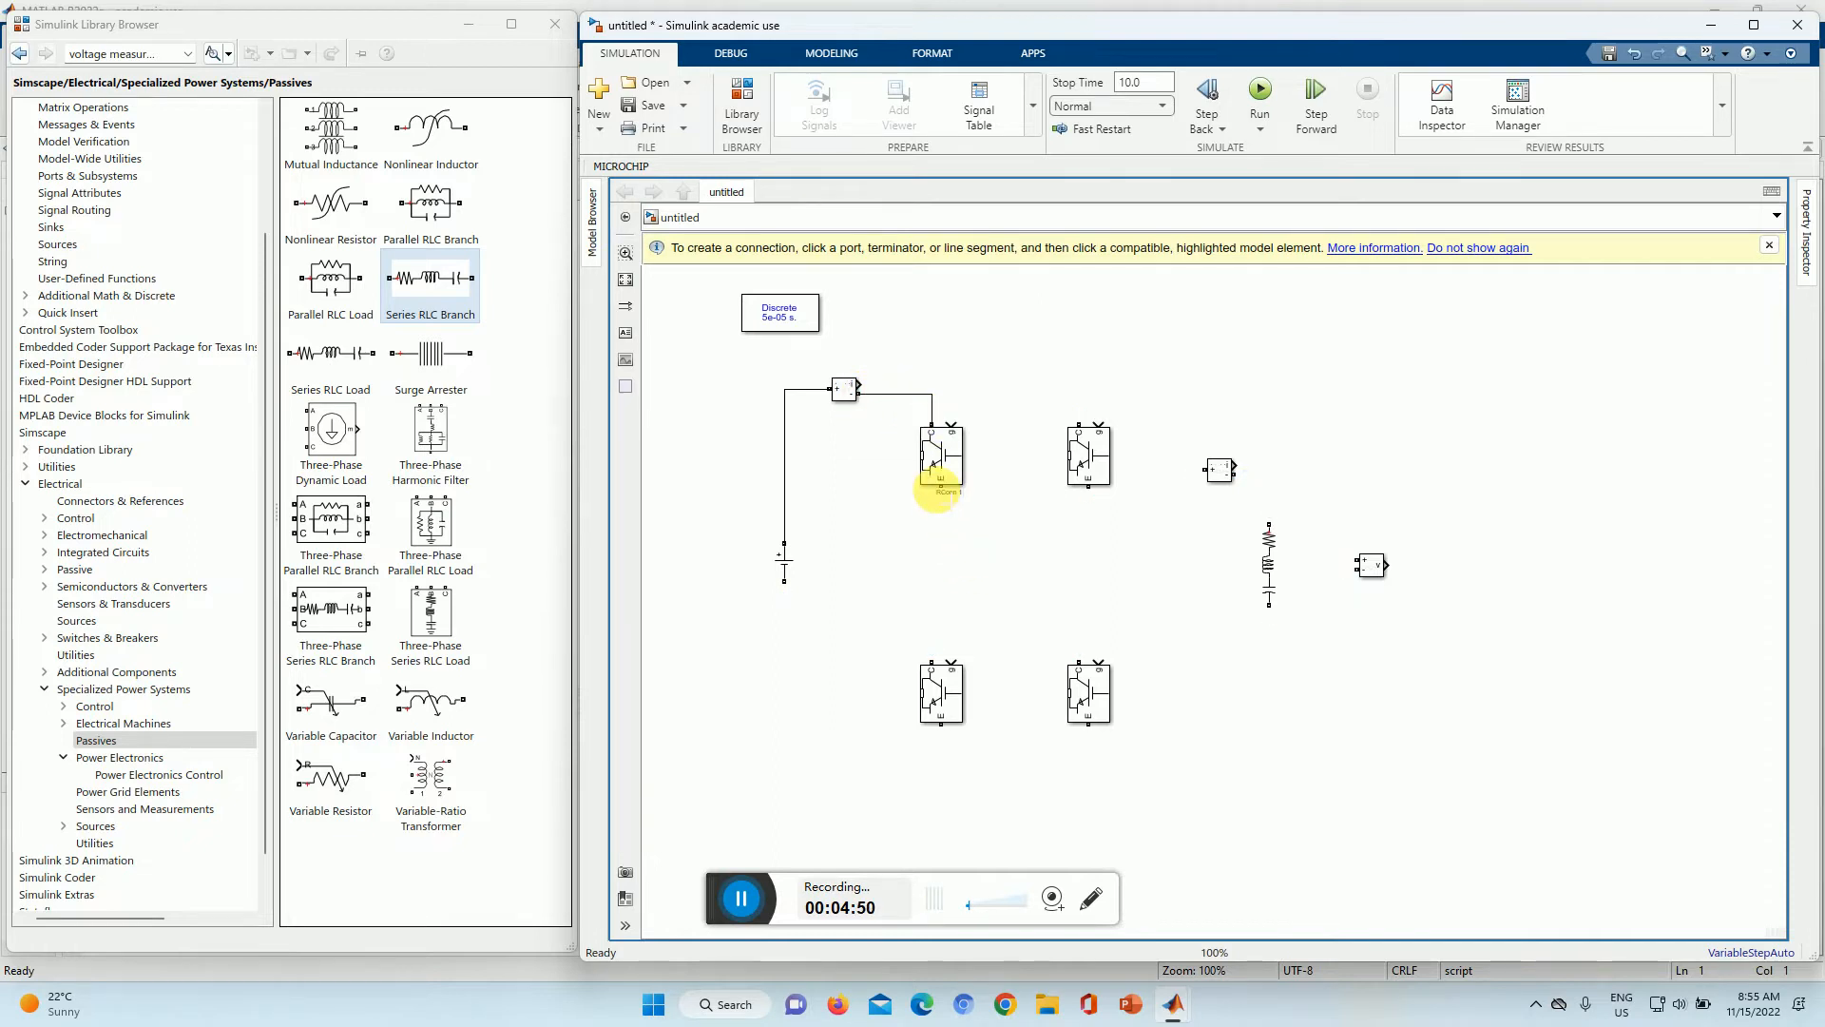
drag(940, 490, 938, 656)
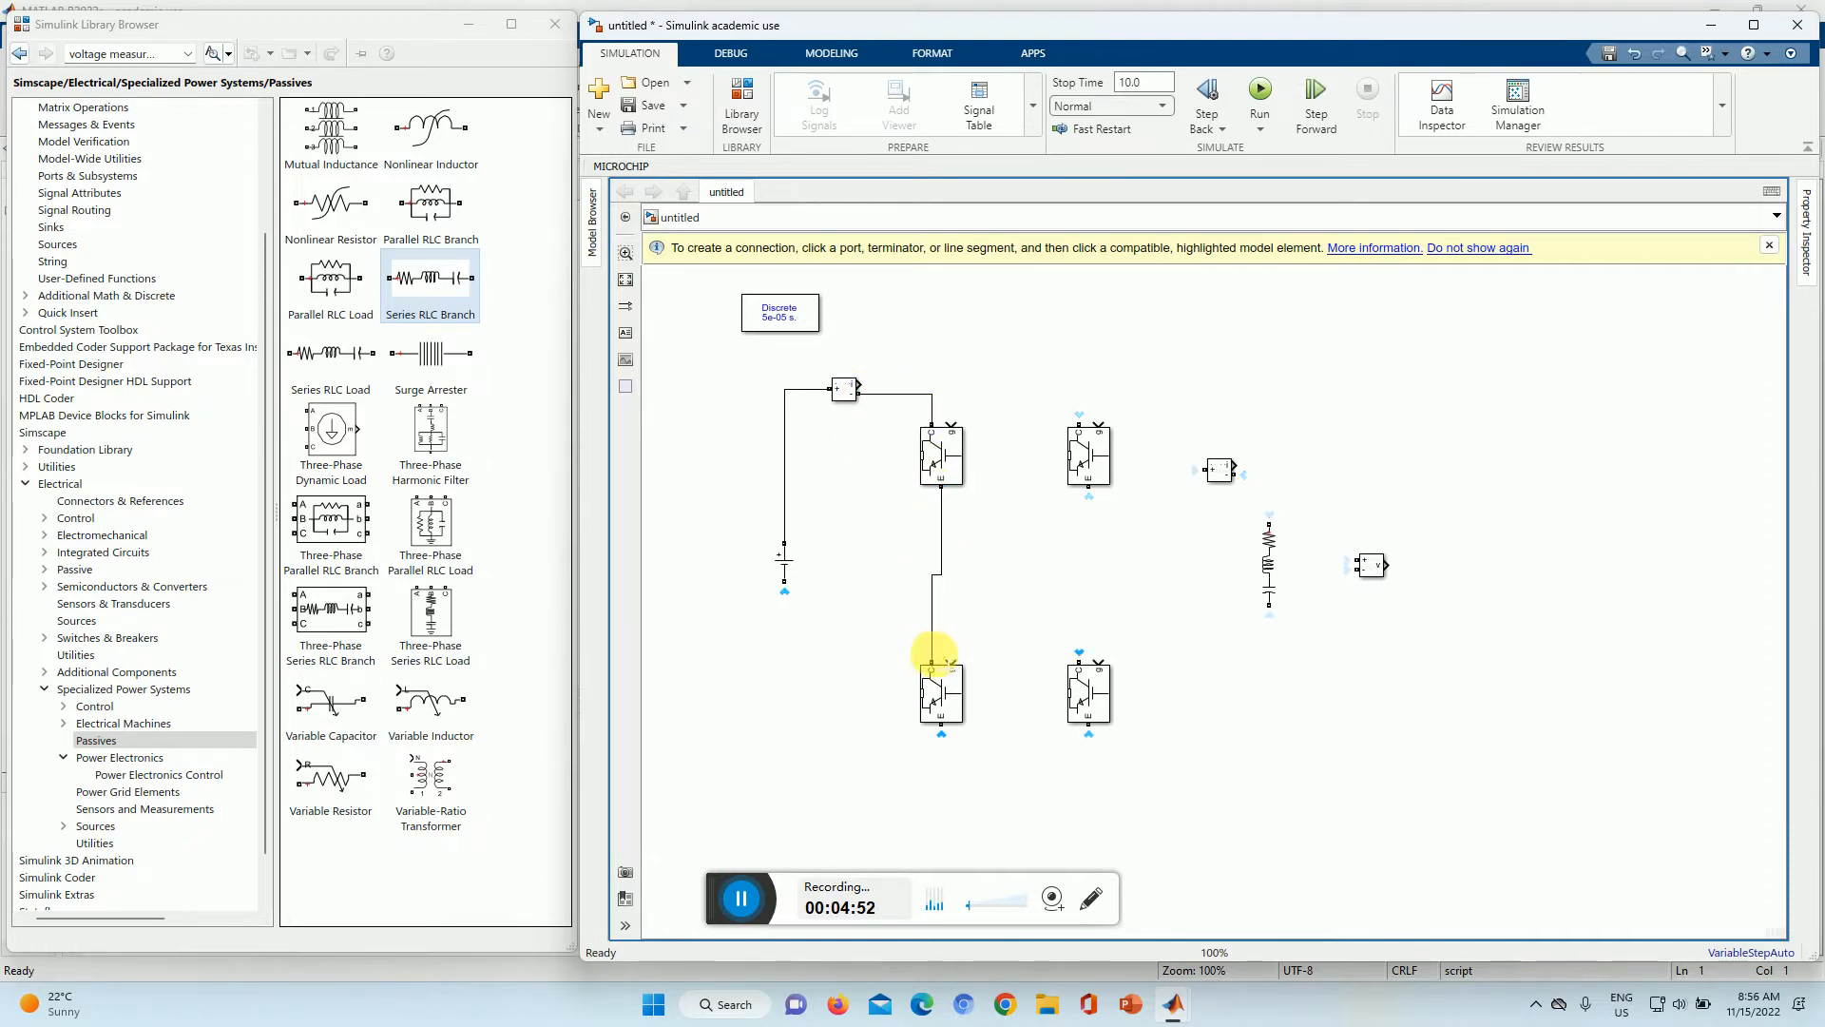
drag(941, 729, 786, 591)
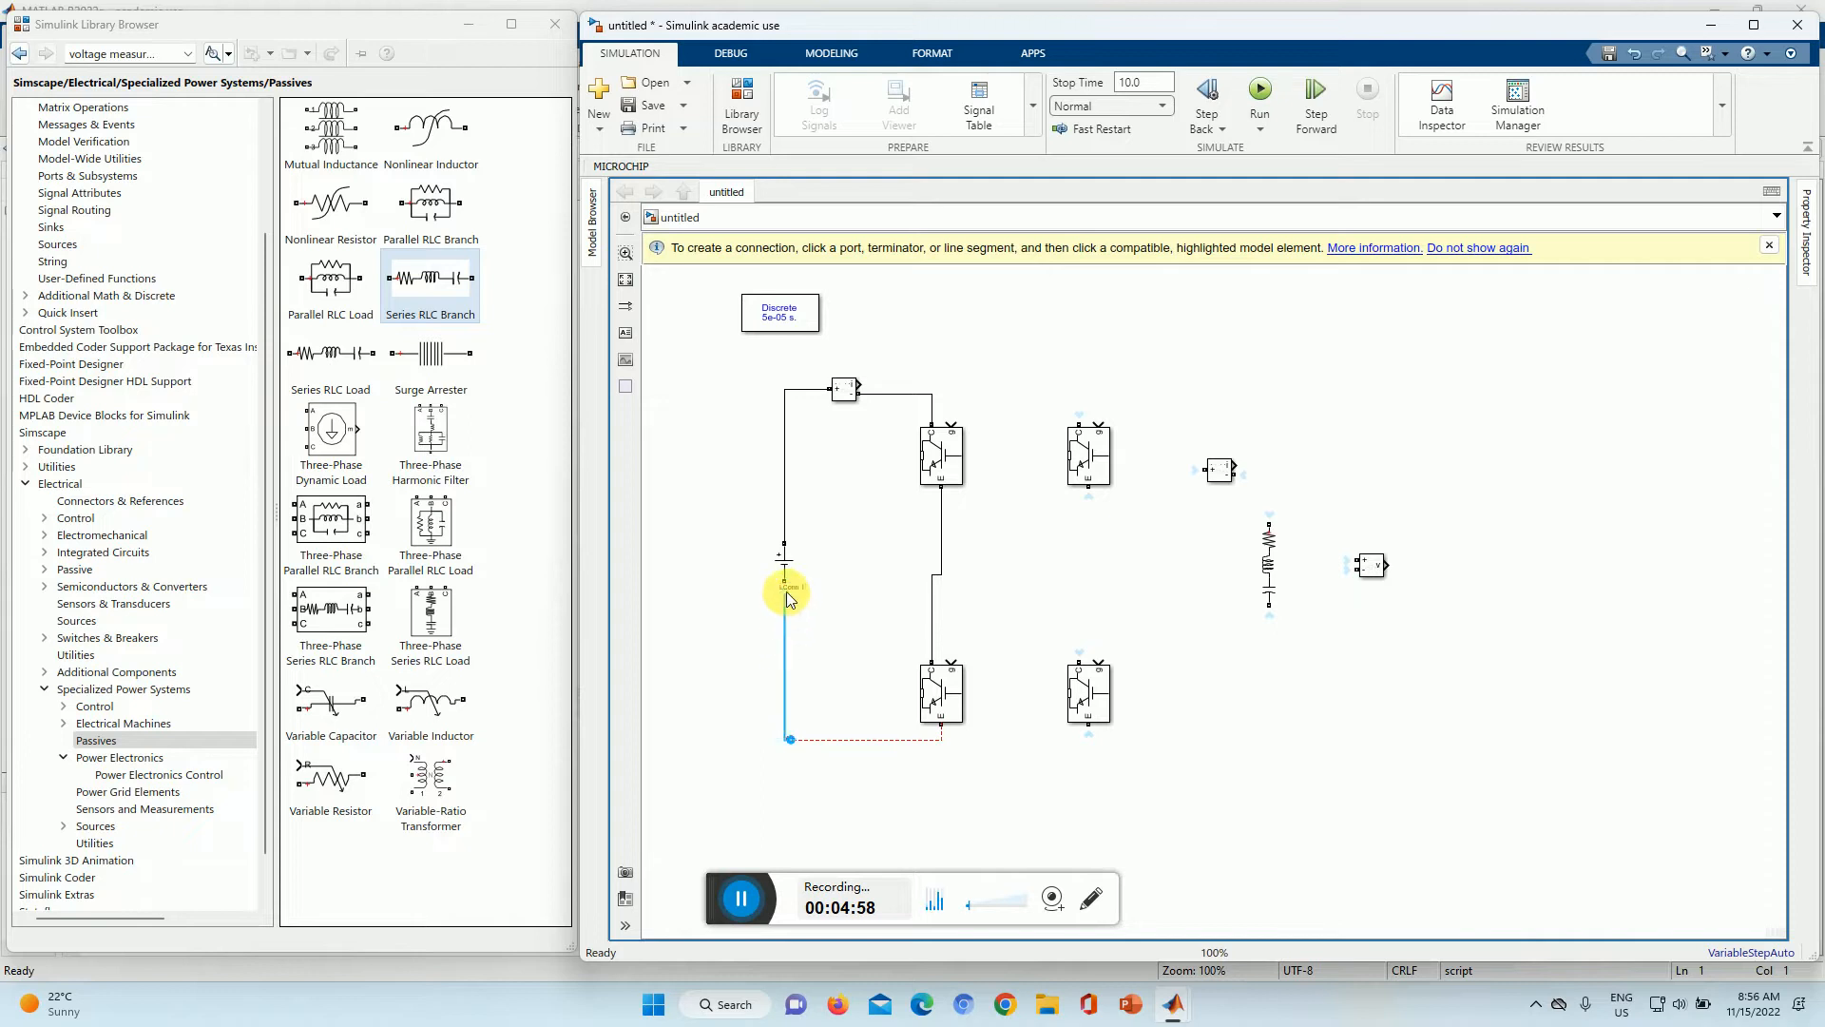
click(785, 582)
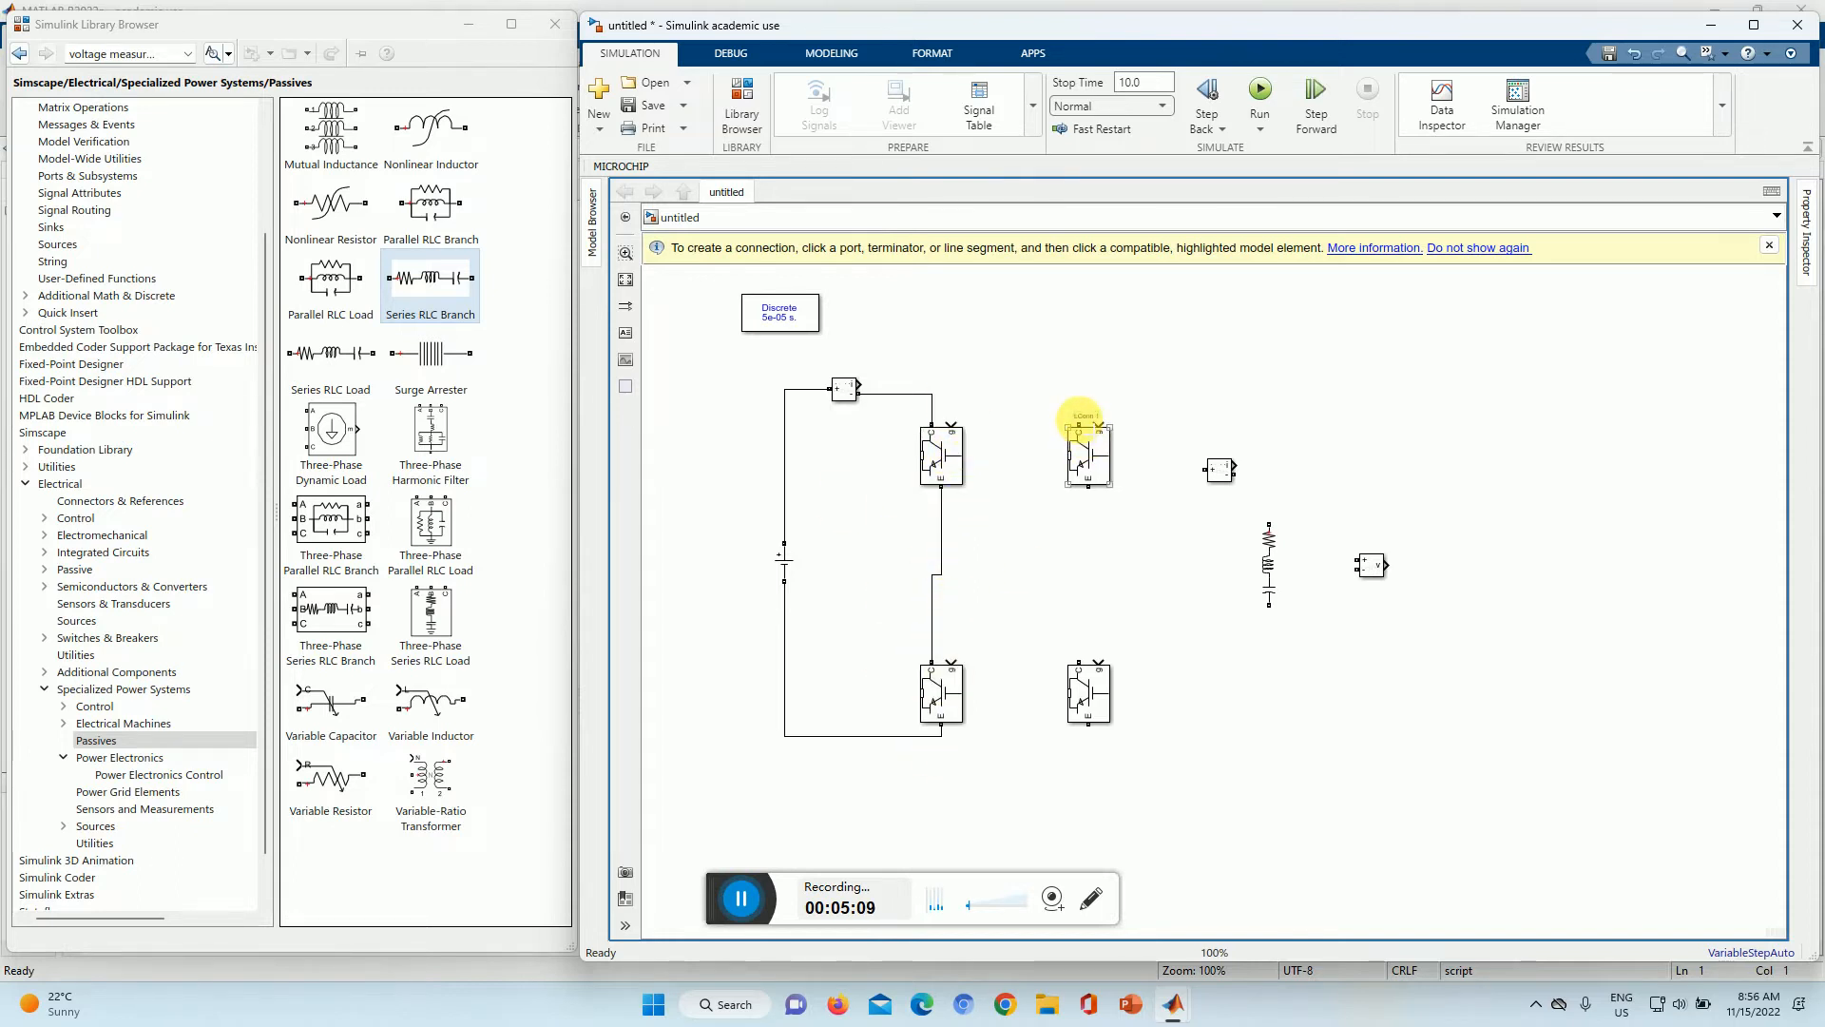
Step: Wire the two right IGBTs in series as a second bridge leg, connected in parallel with the left leg
click(1079, 422)
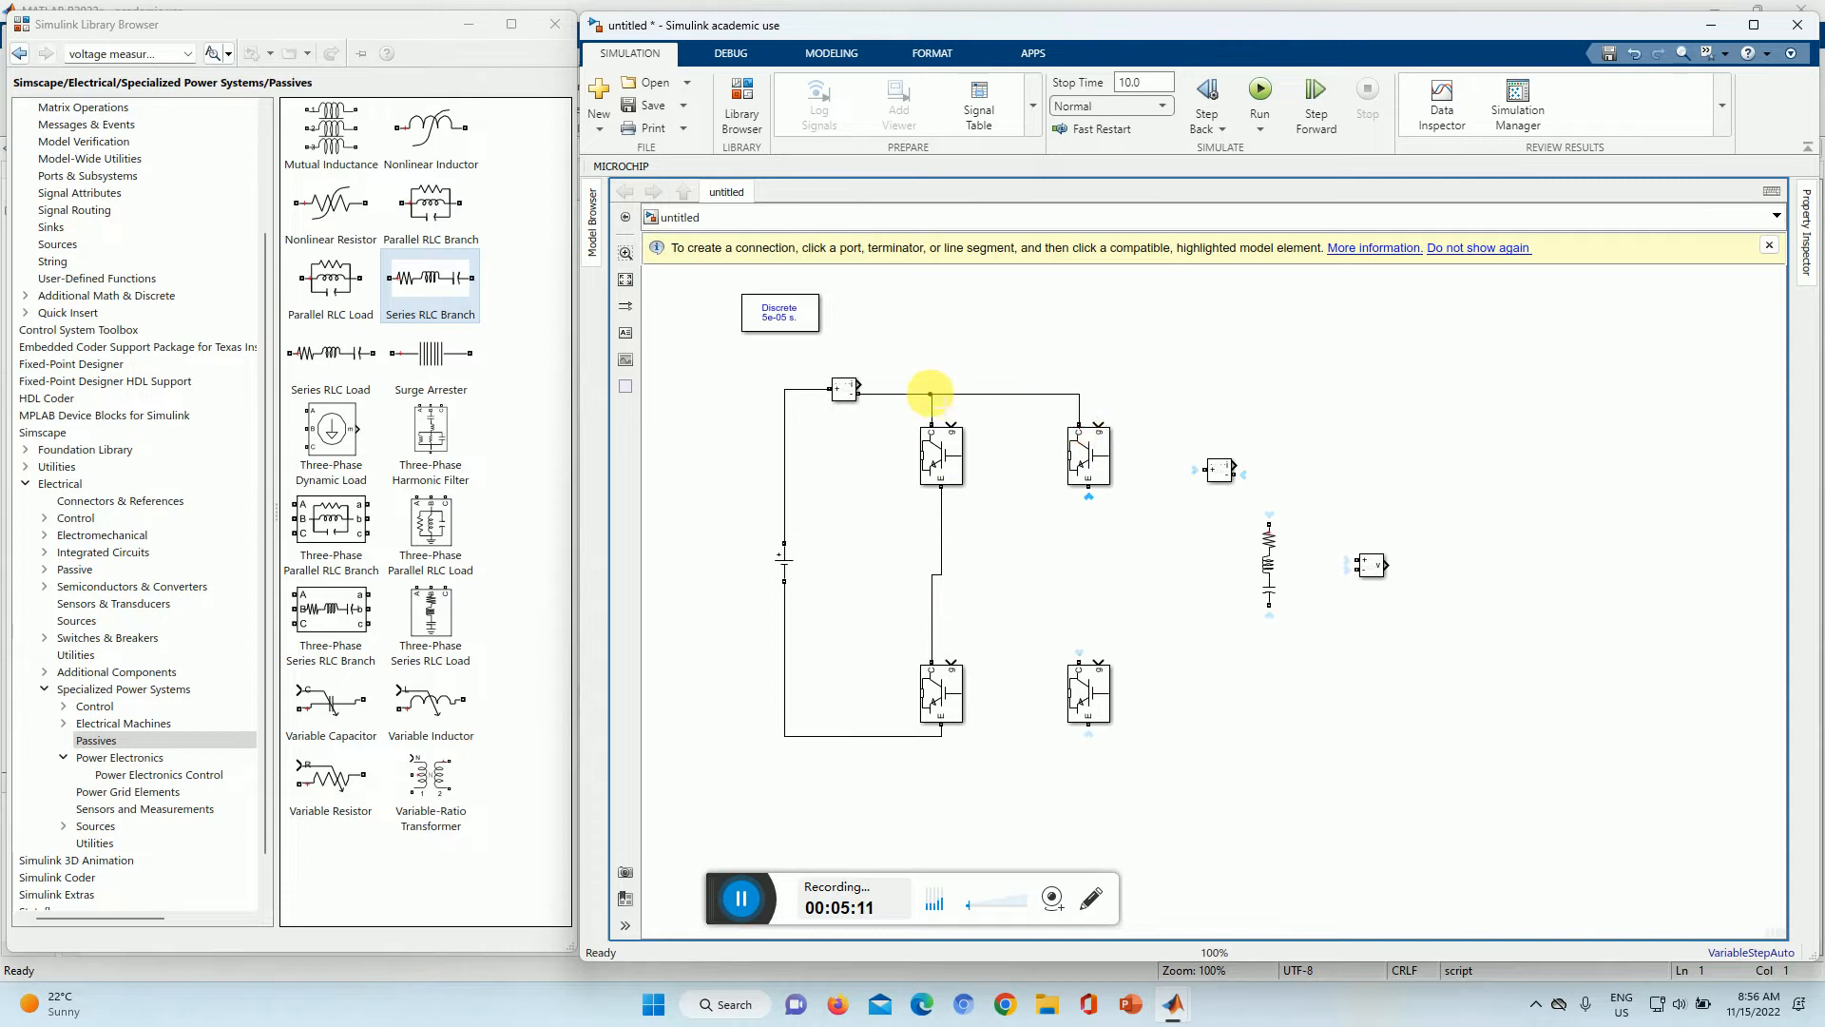
click(931, 393)
click(1089, 724)
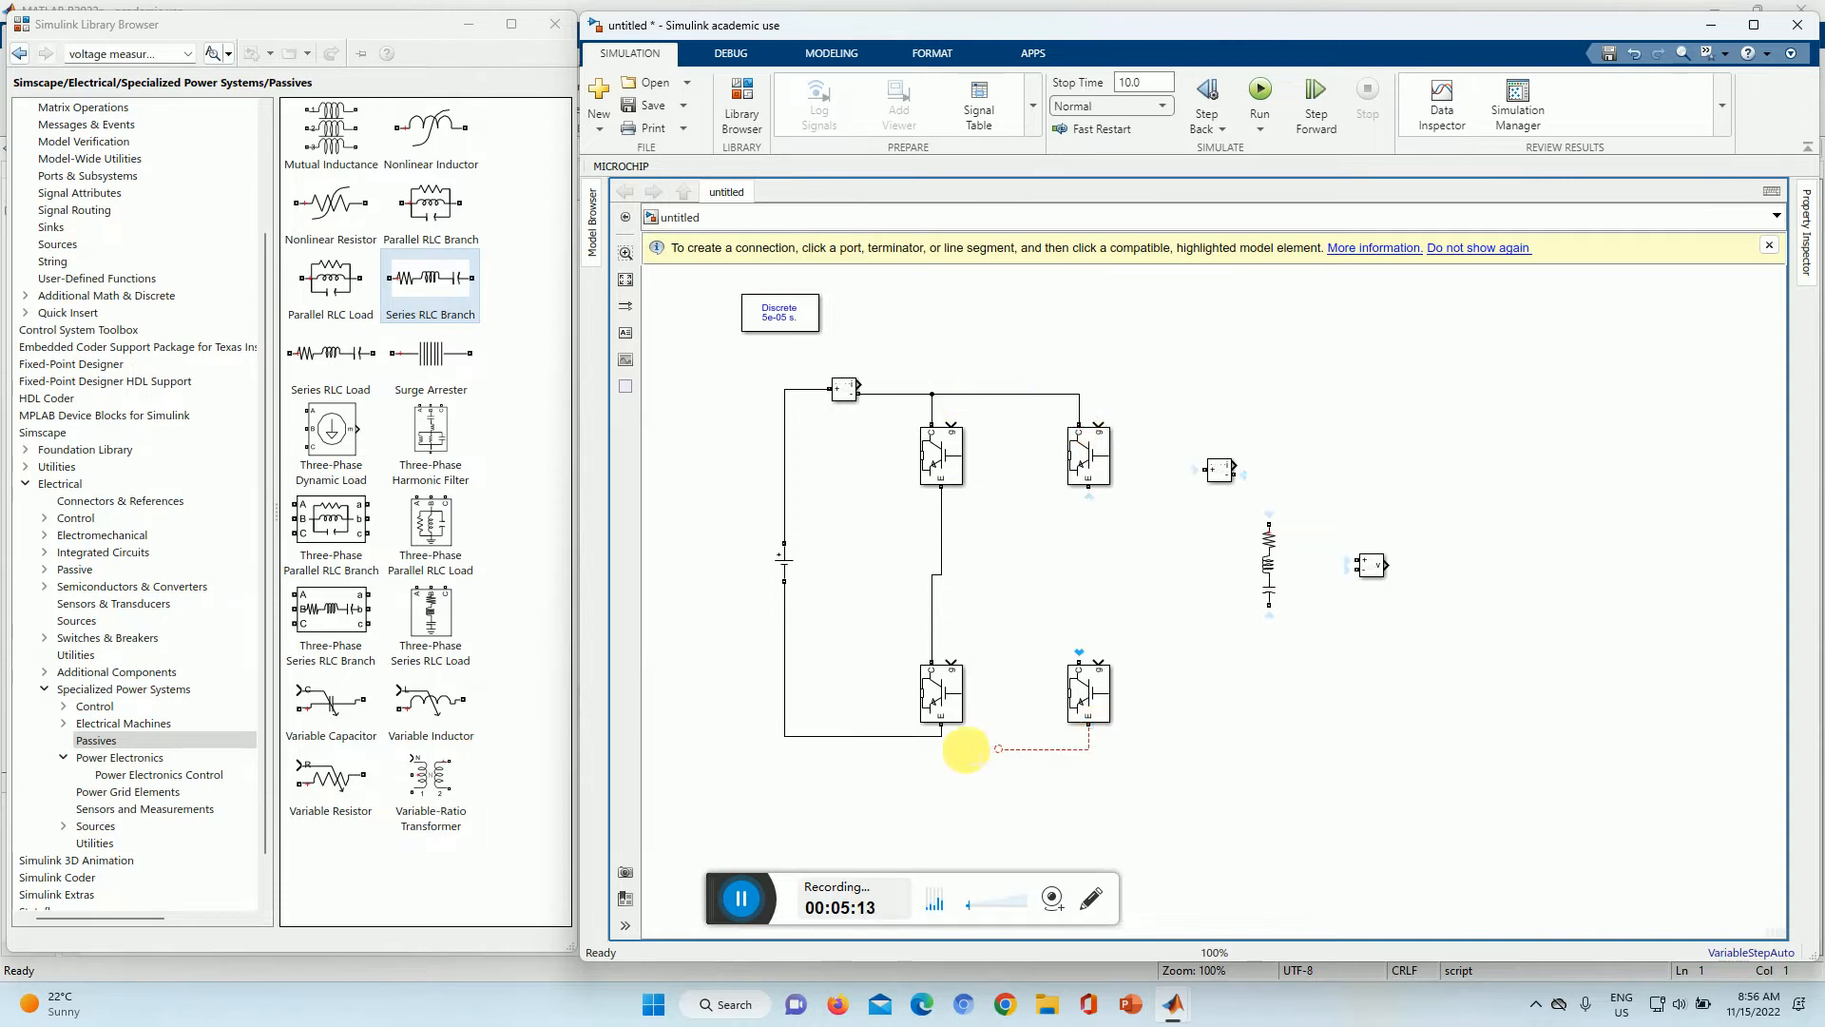
click(937, 736)
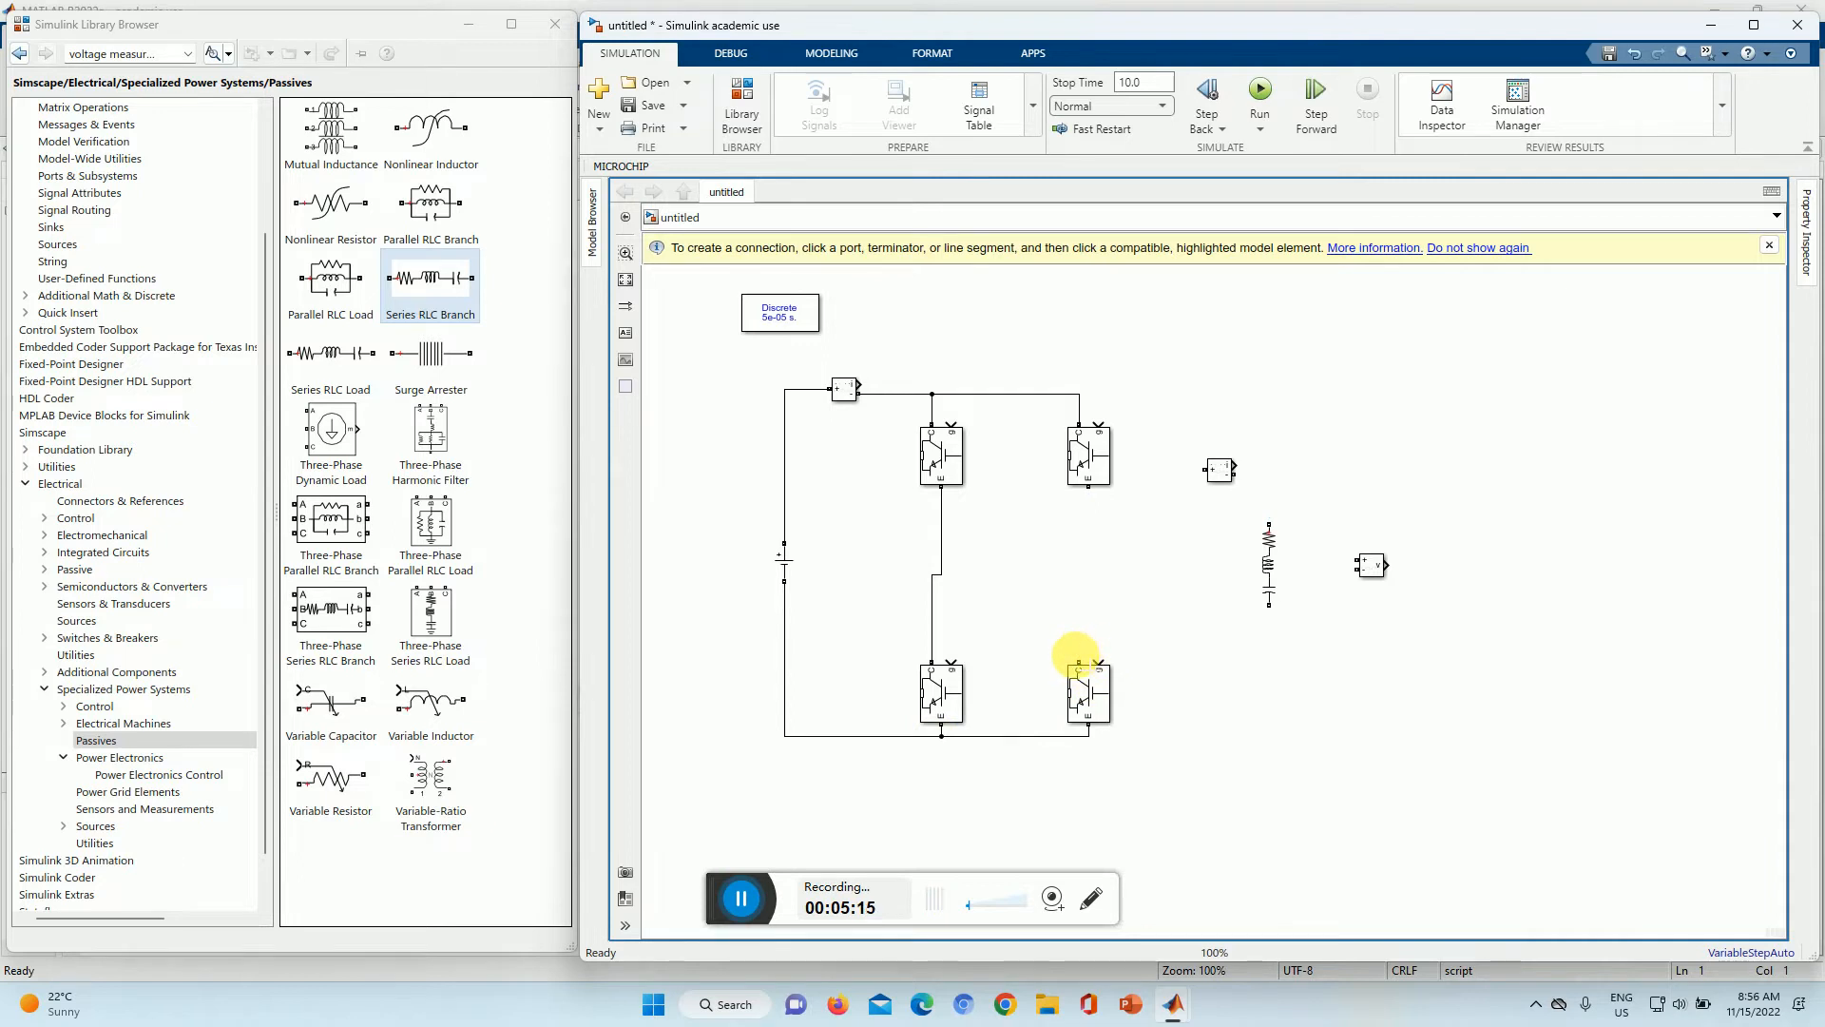
click(1079, 662)
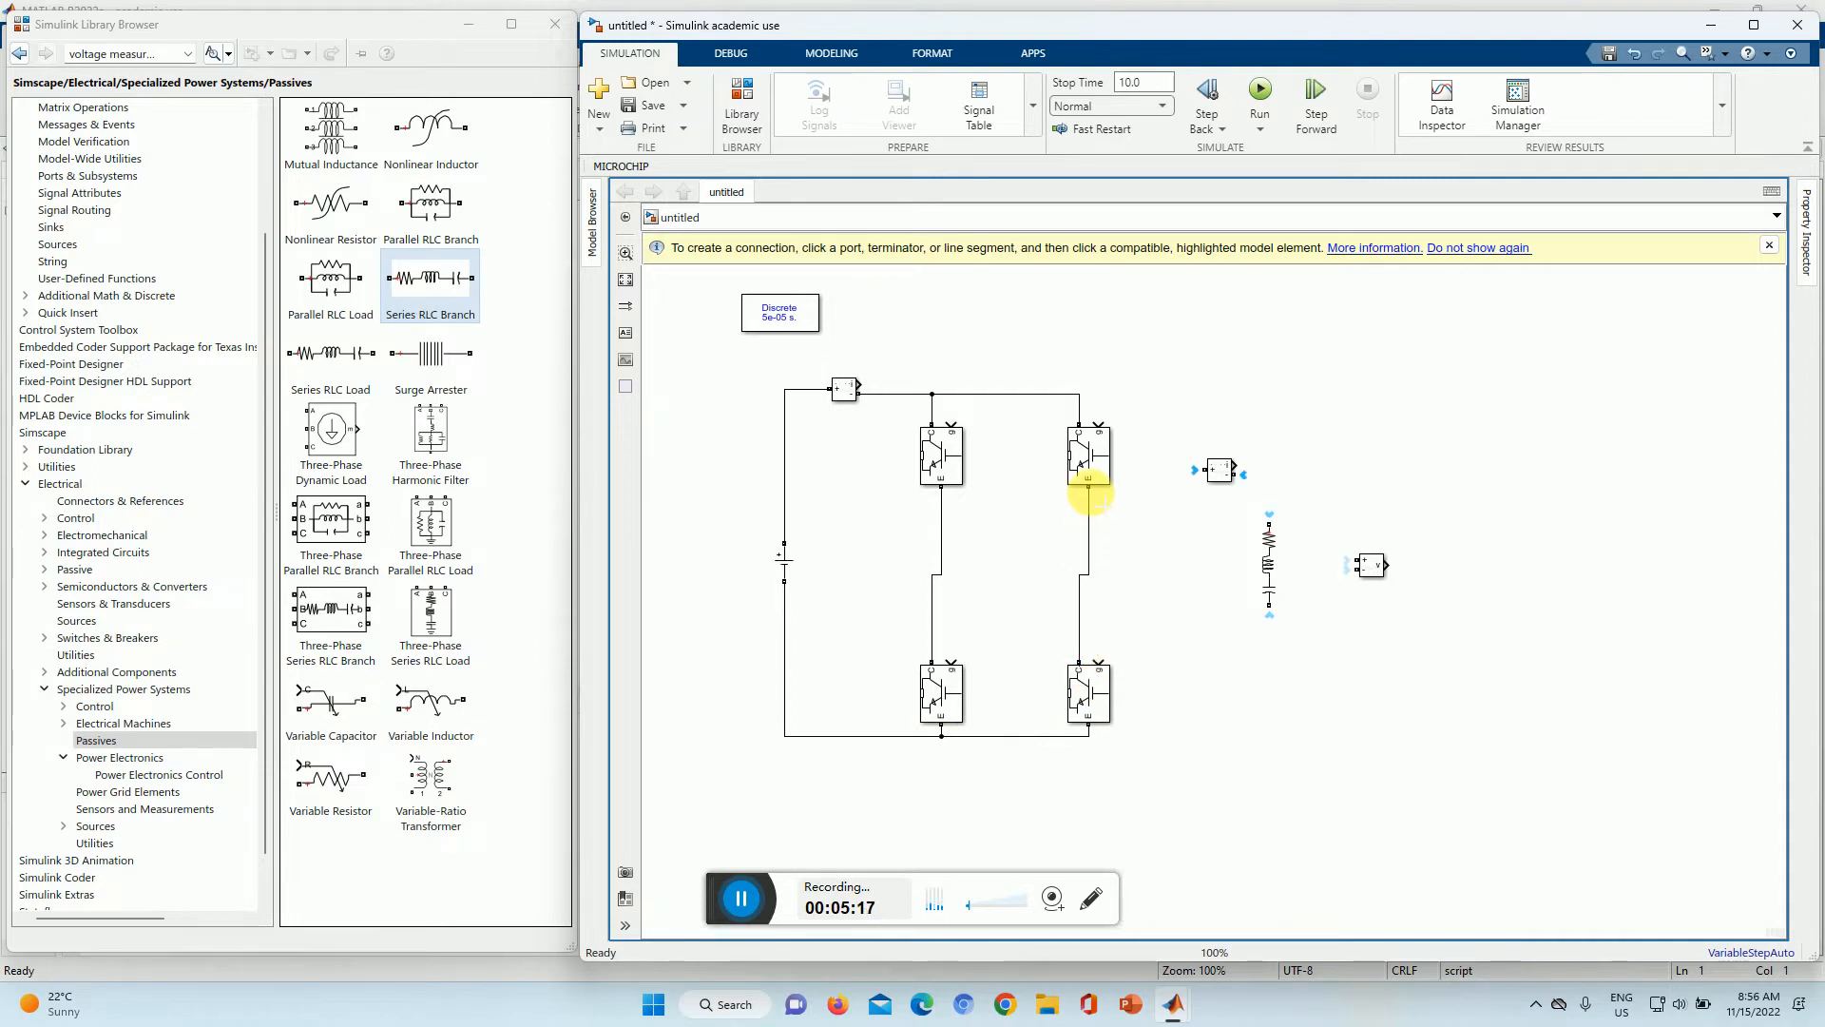
Step: Wire the Series RLC Branch between the two bridge-leg midpoints, with the second Current Measurement block in series on the left leg's side
click(1089, 488)
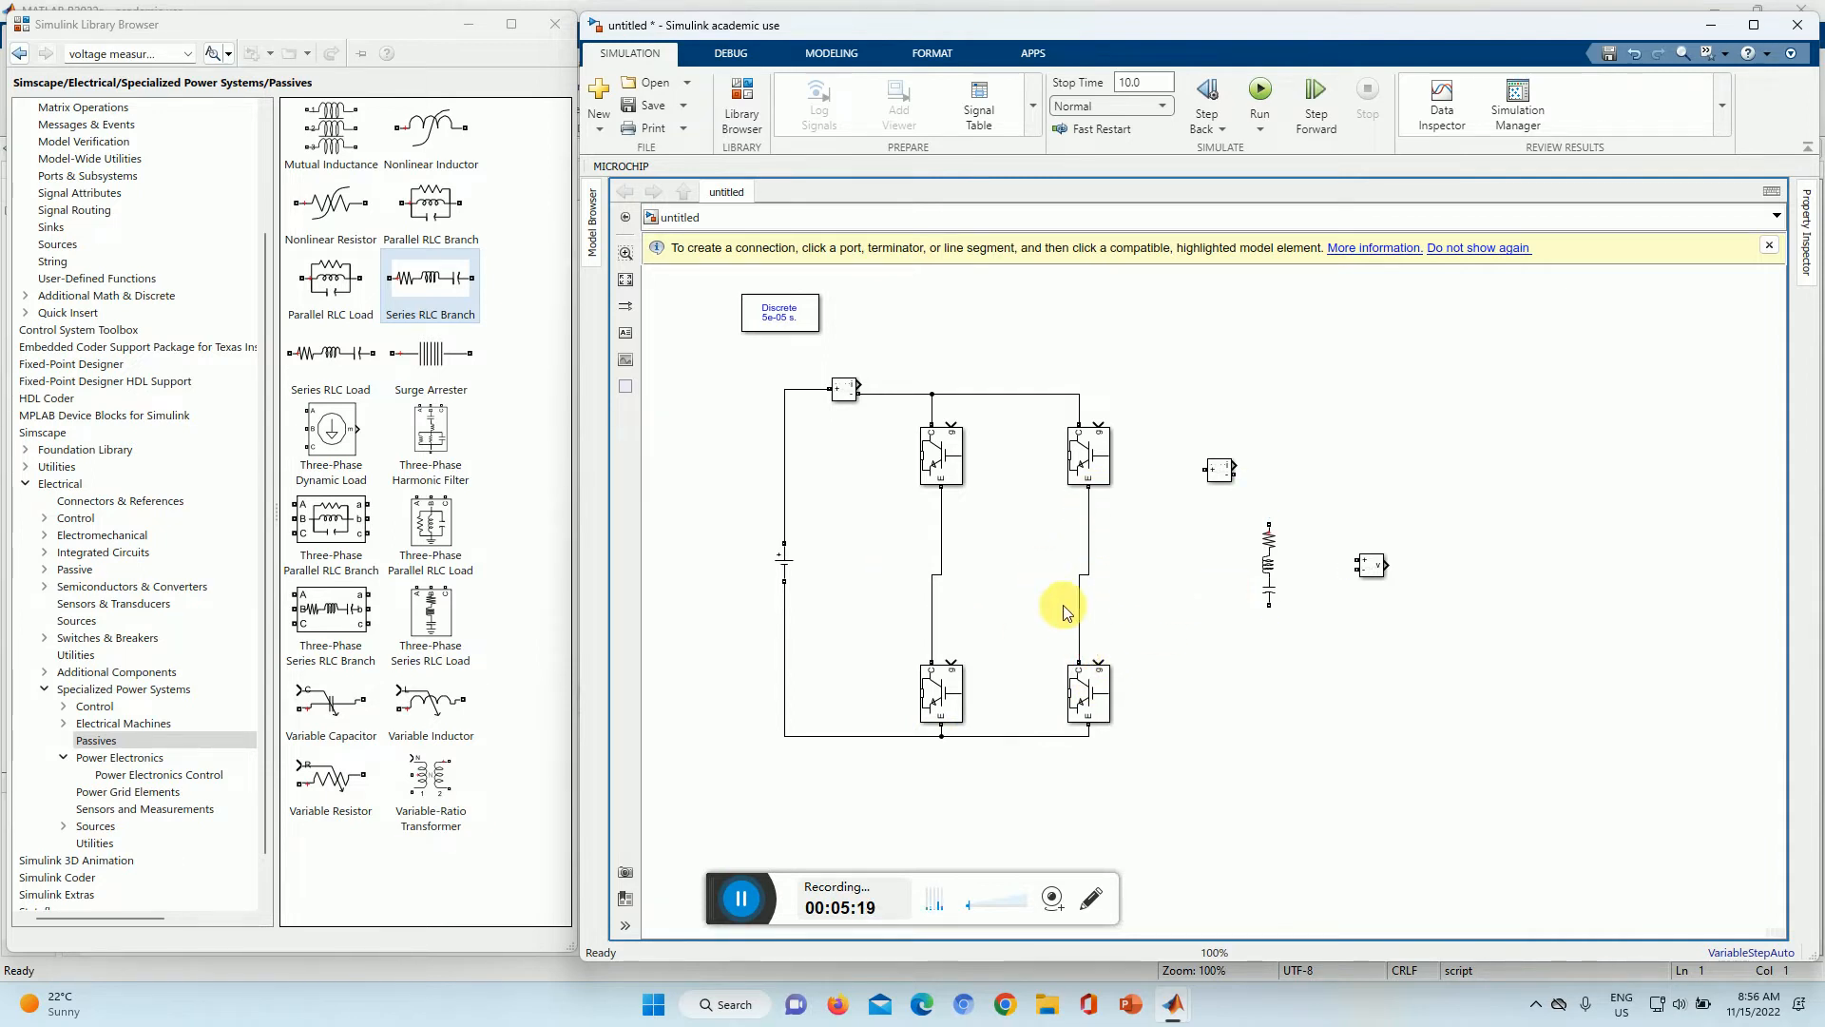
click(1267, 529)
click(1269, 523)
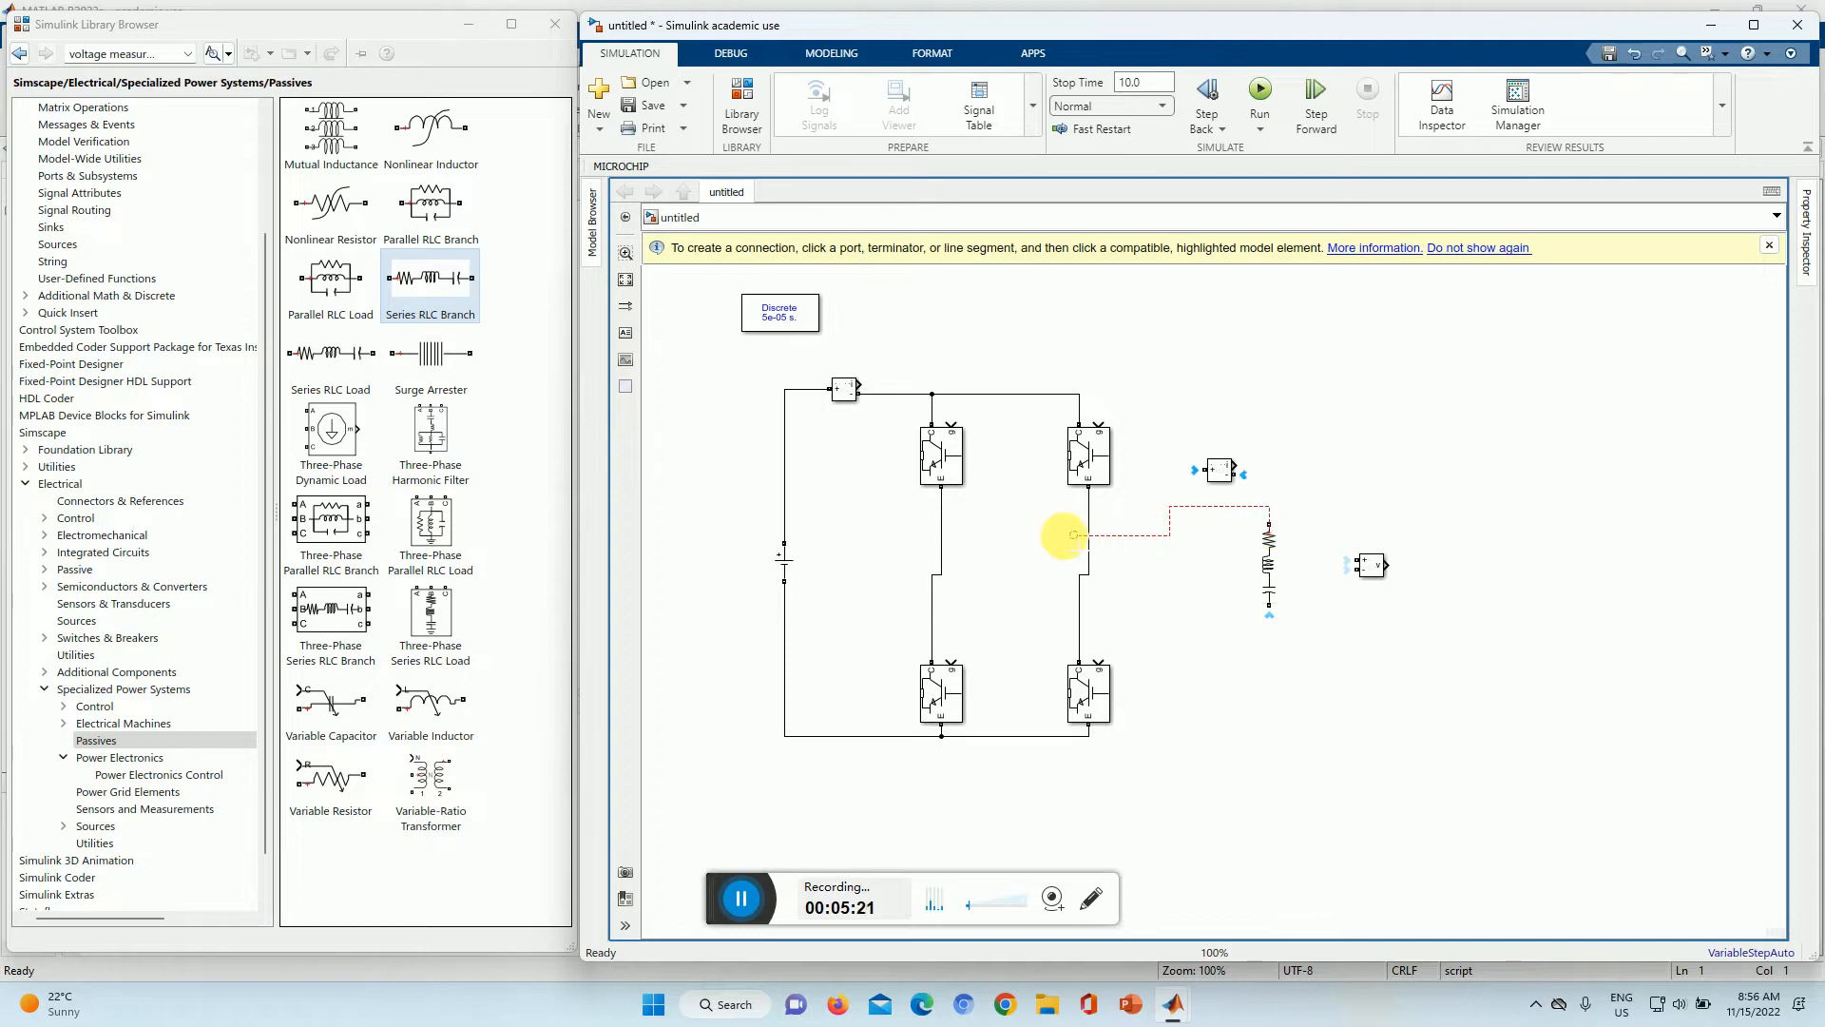
click(1214, 476)
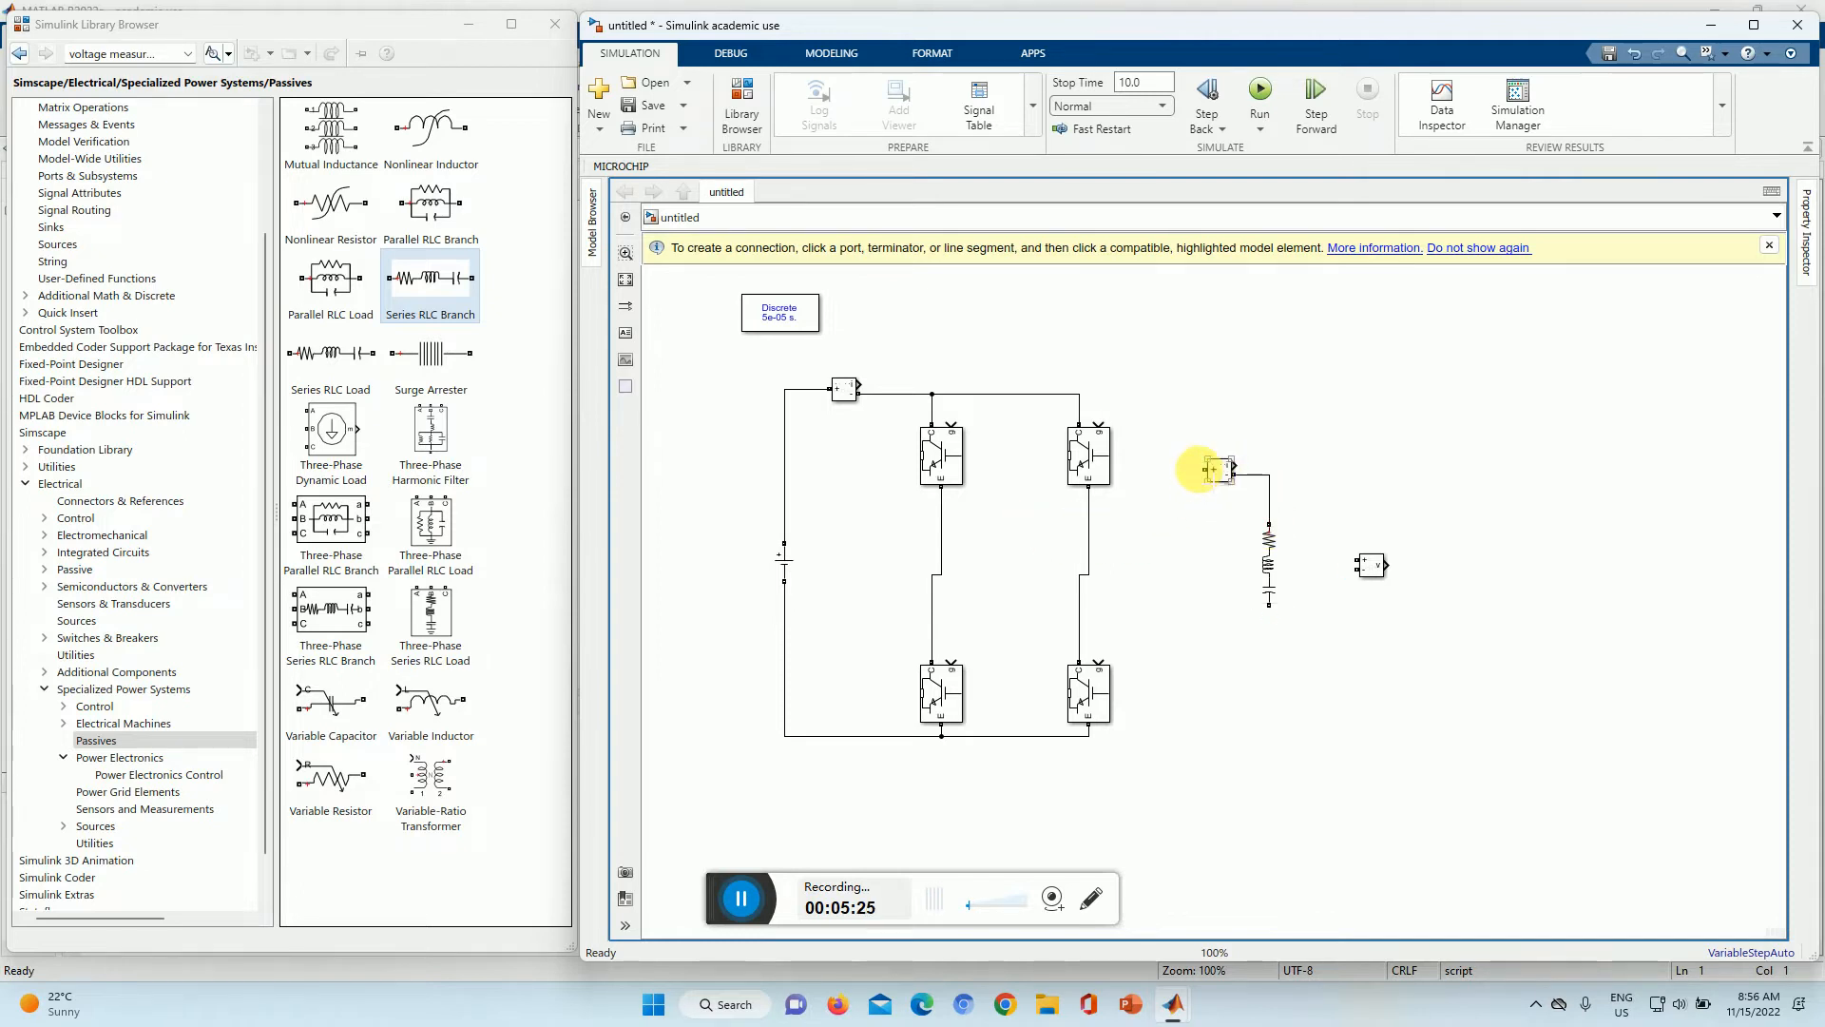
click(1208, 470)
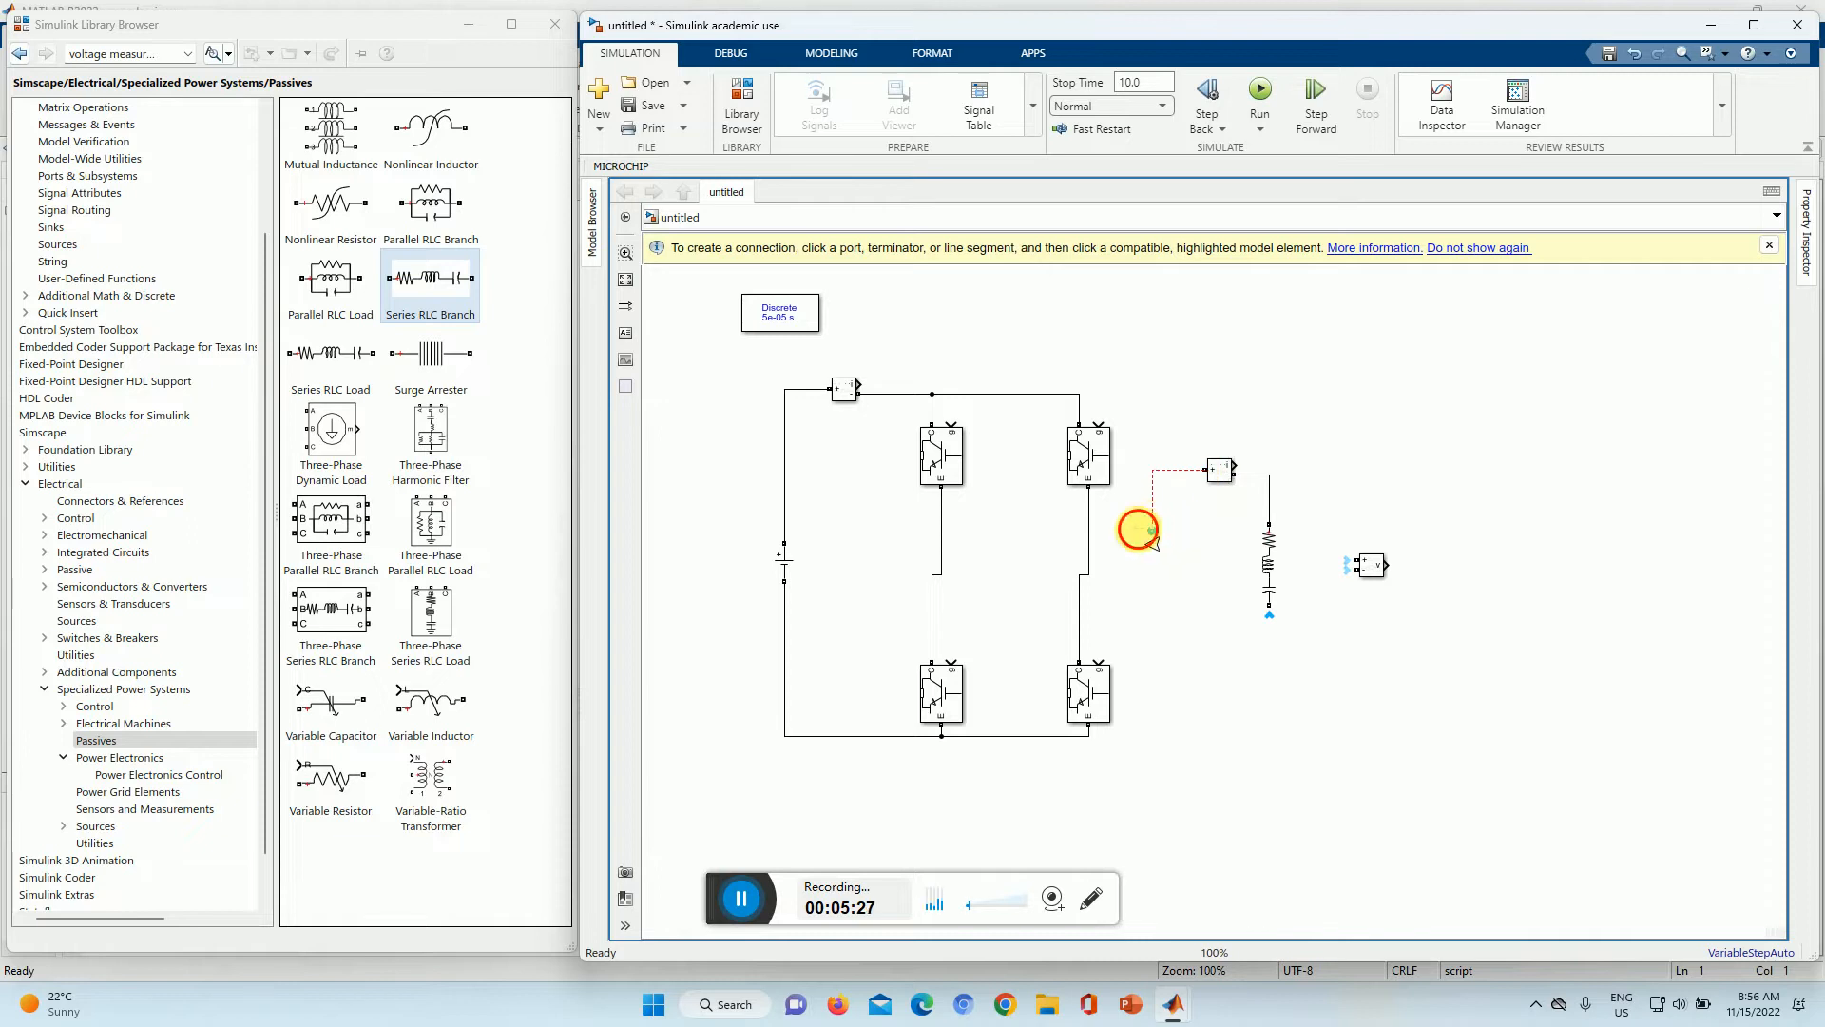
click(941, 526)
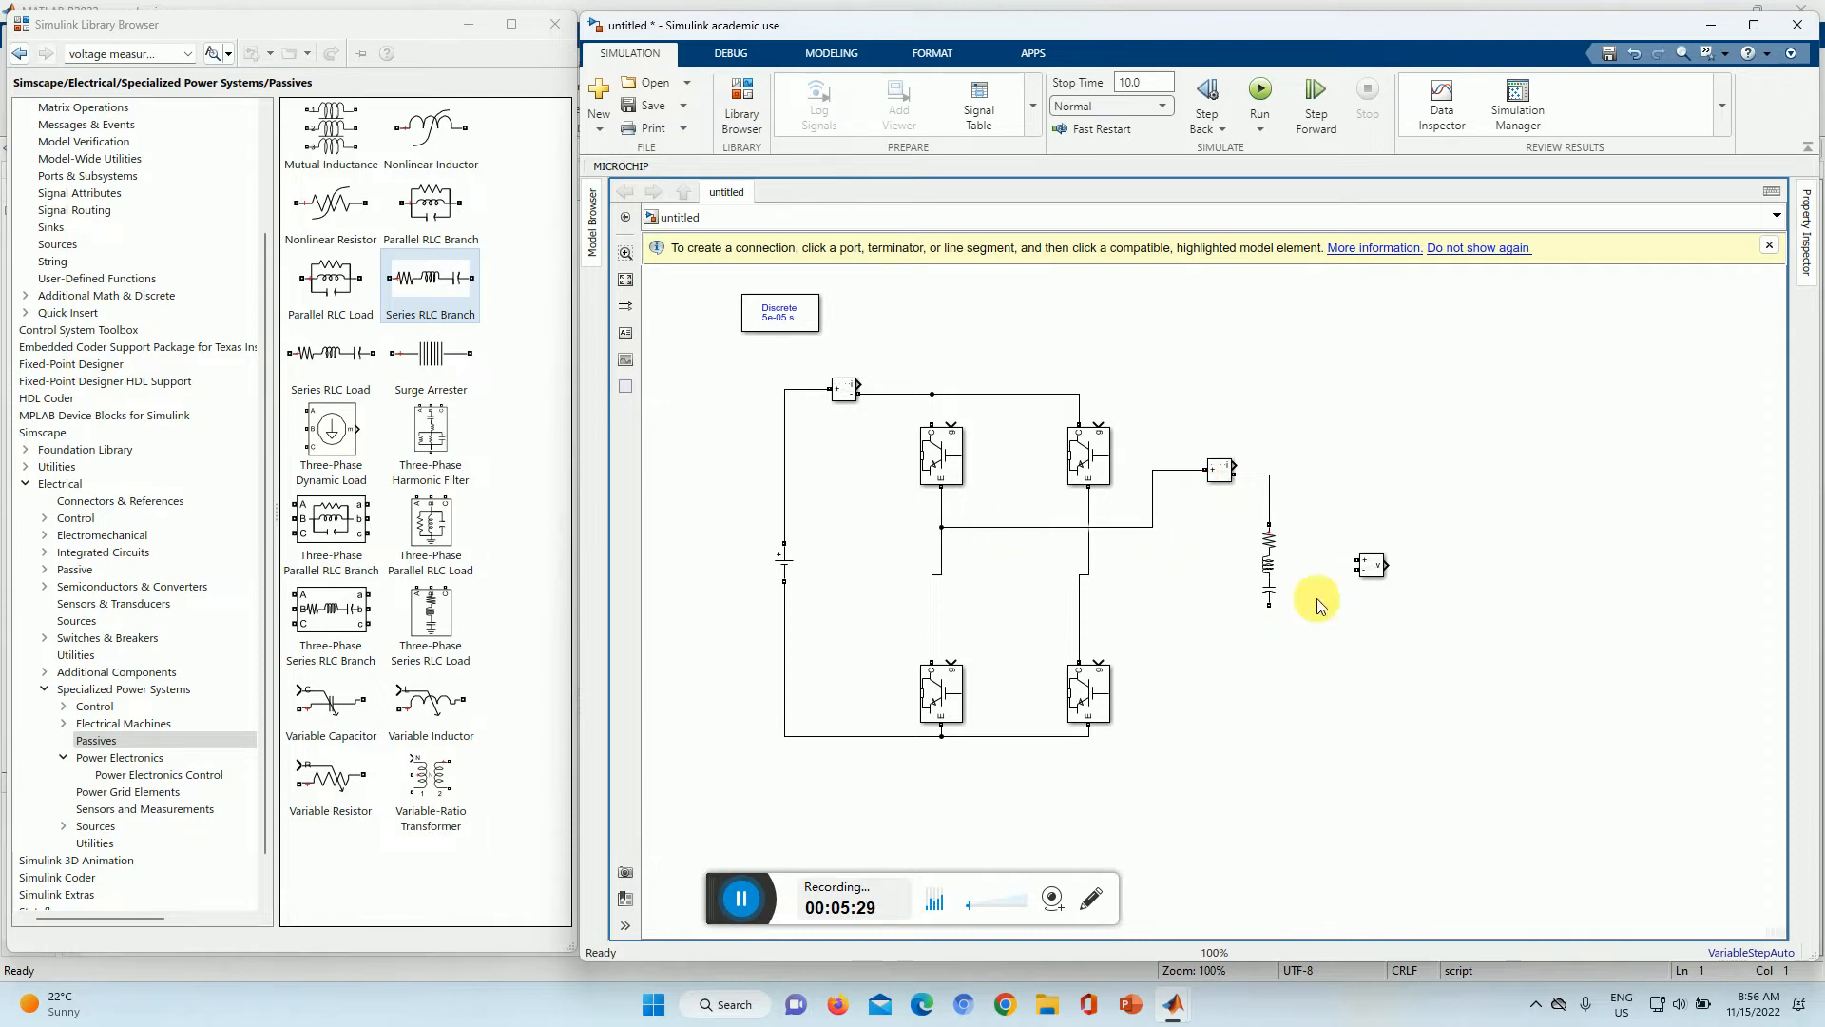
click(1268, 605)
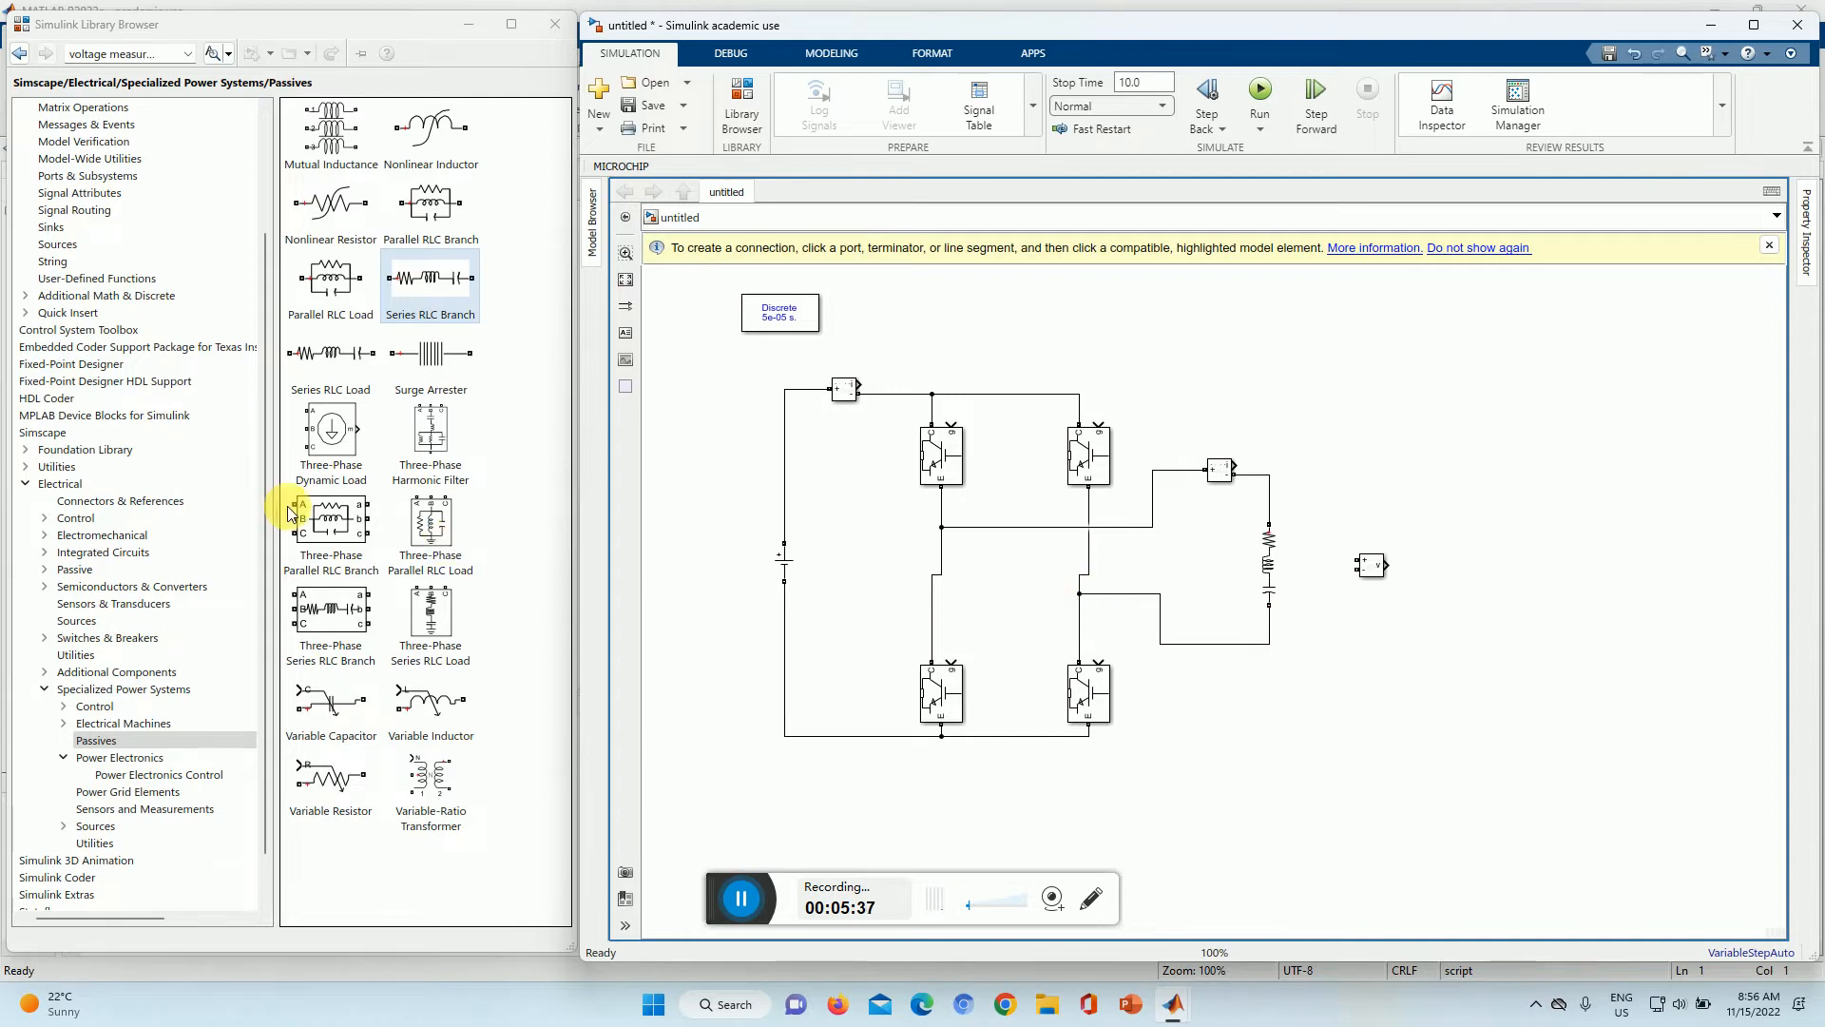
Step: Set the Series RLC Branch to branch type R with a resistance of 10 ohms
click(1272, 569)
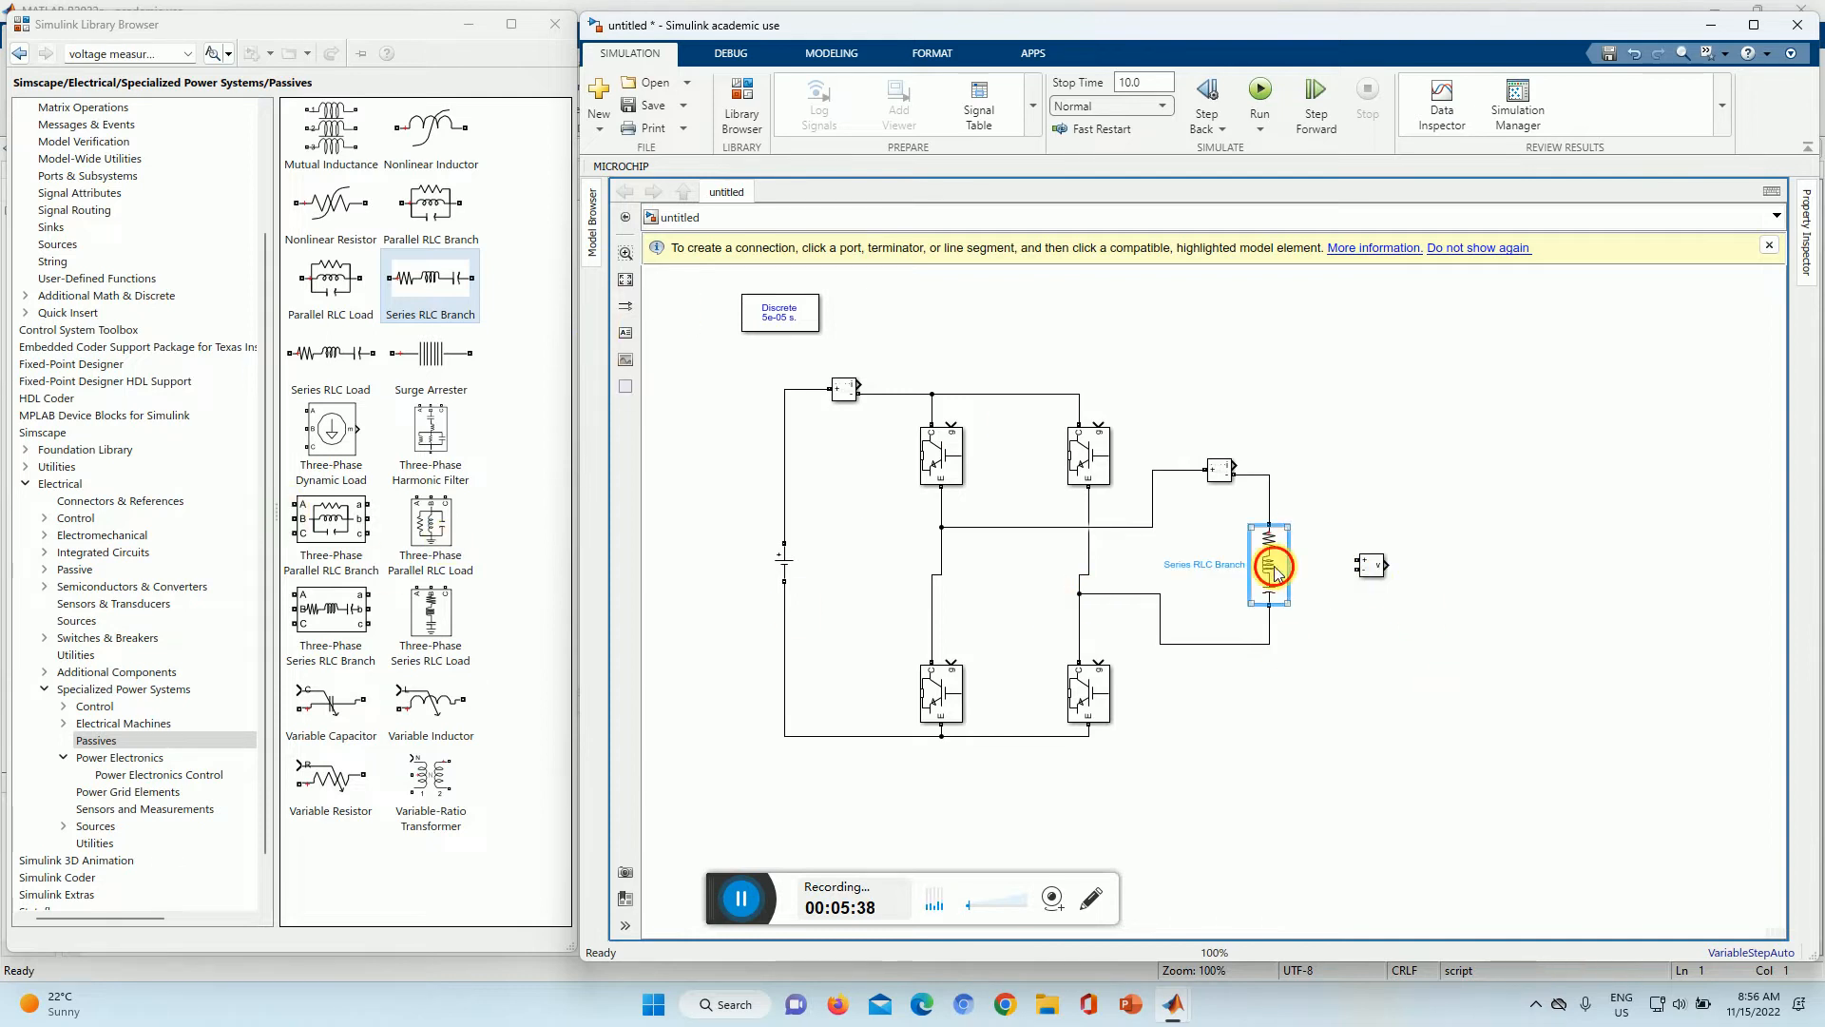
double_click(1272, 569)
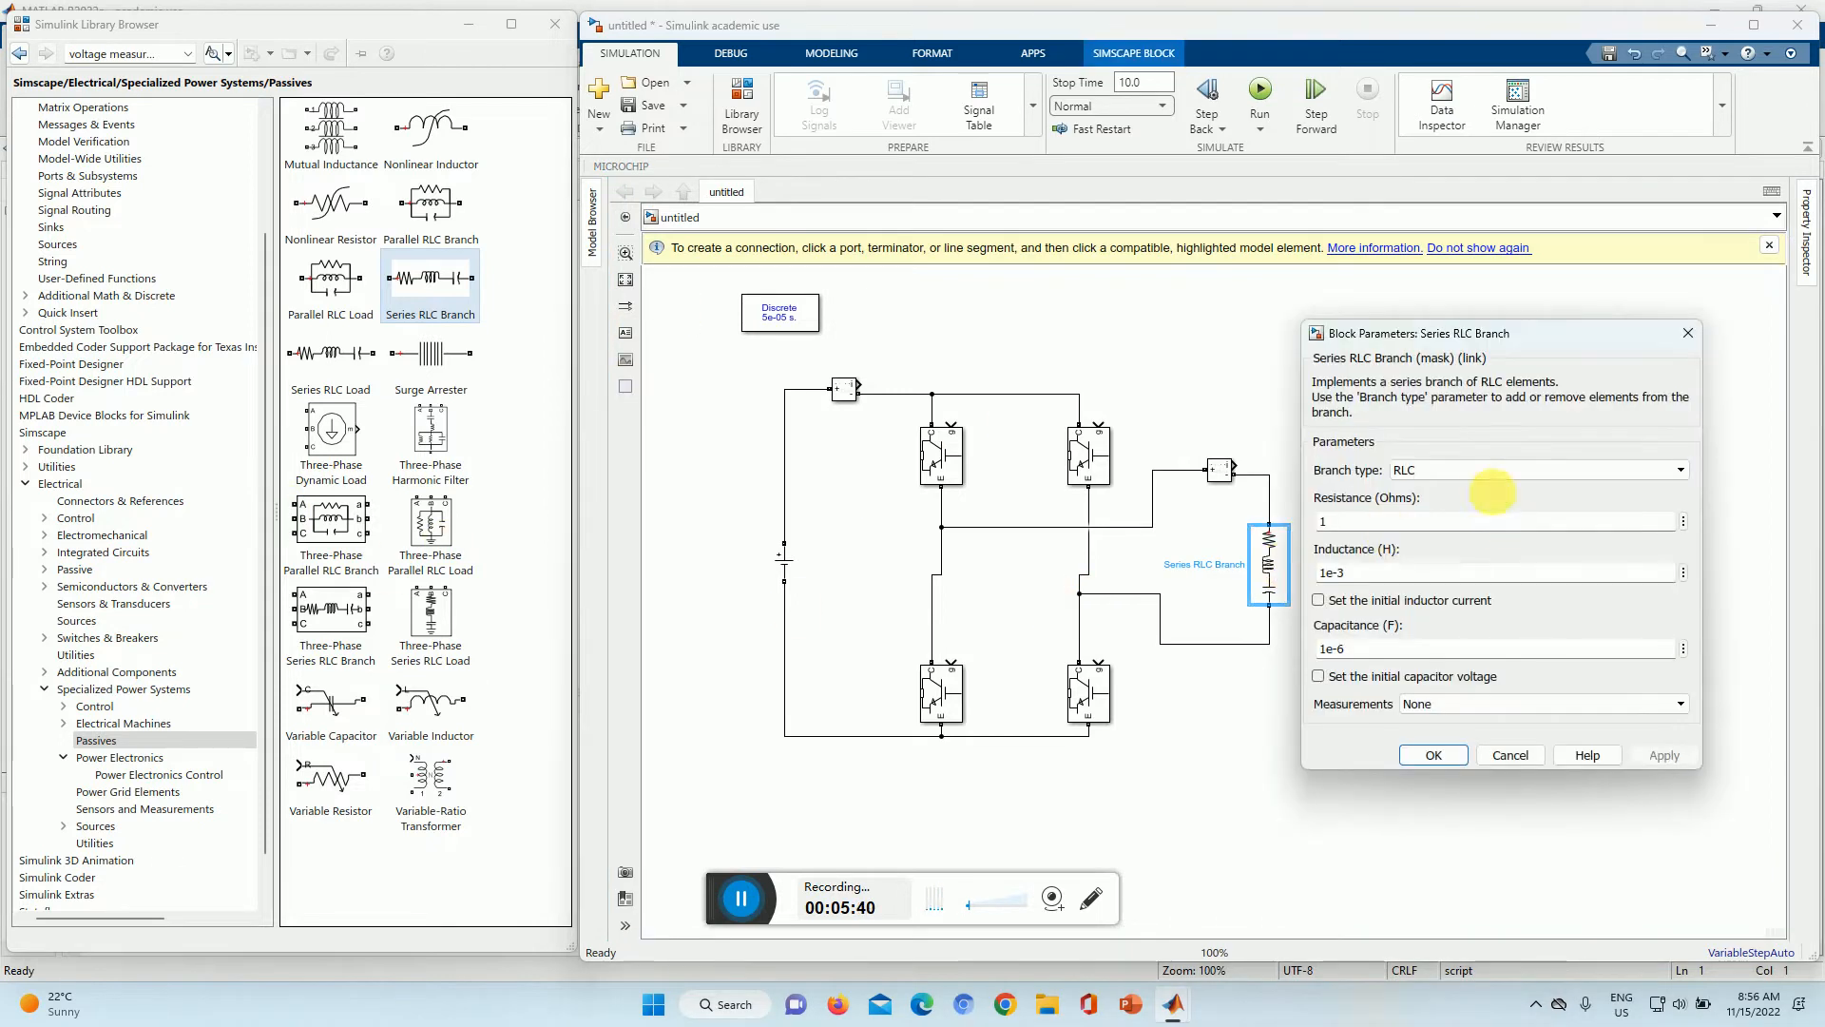
click(1490, 472)
click(1448, 523)
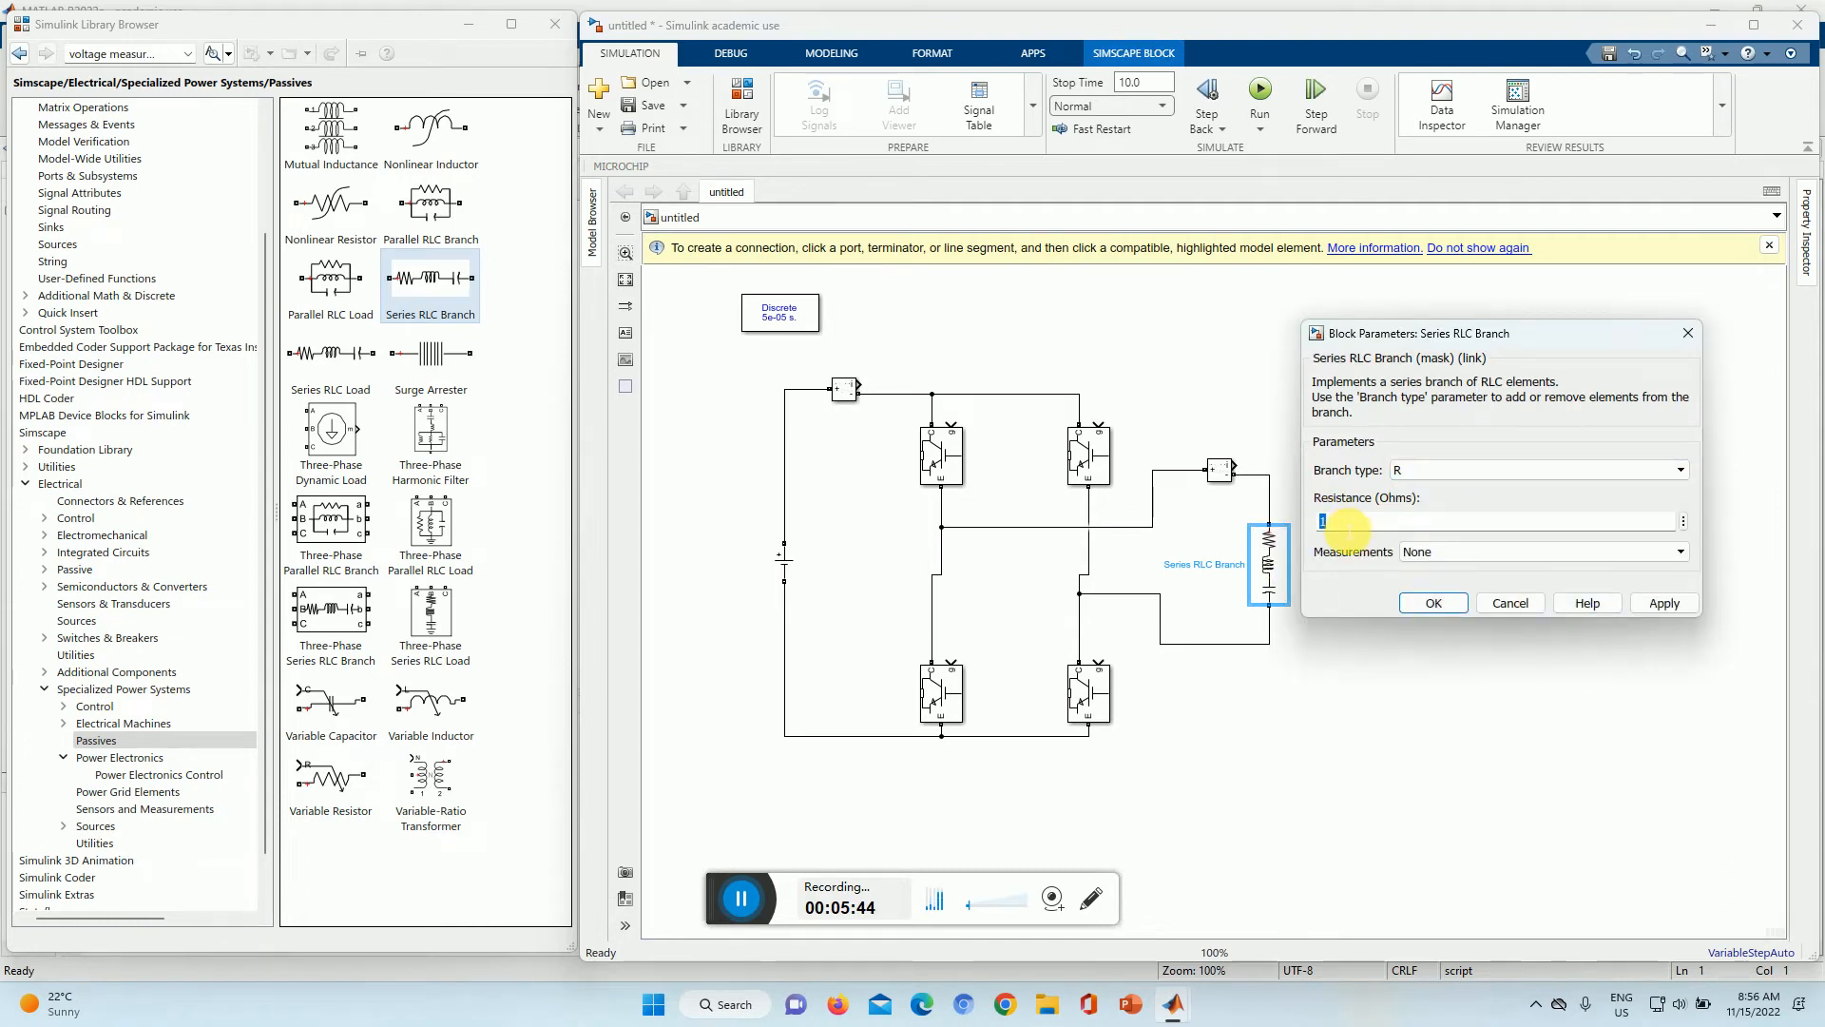
click(1665, 603)
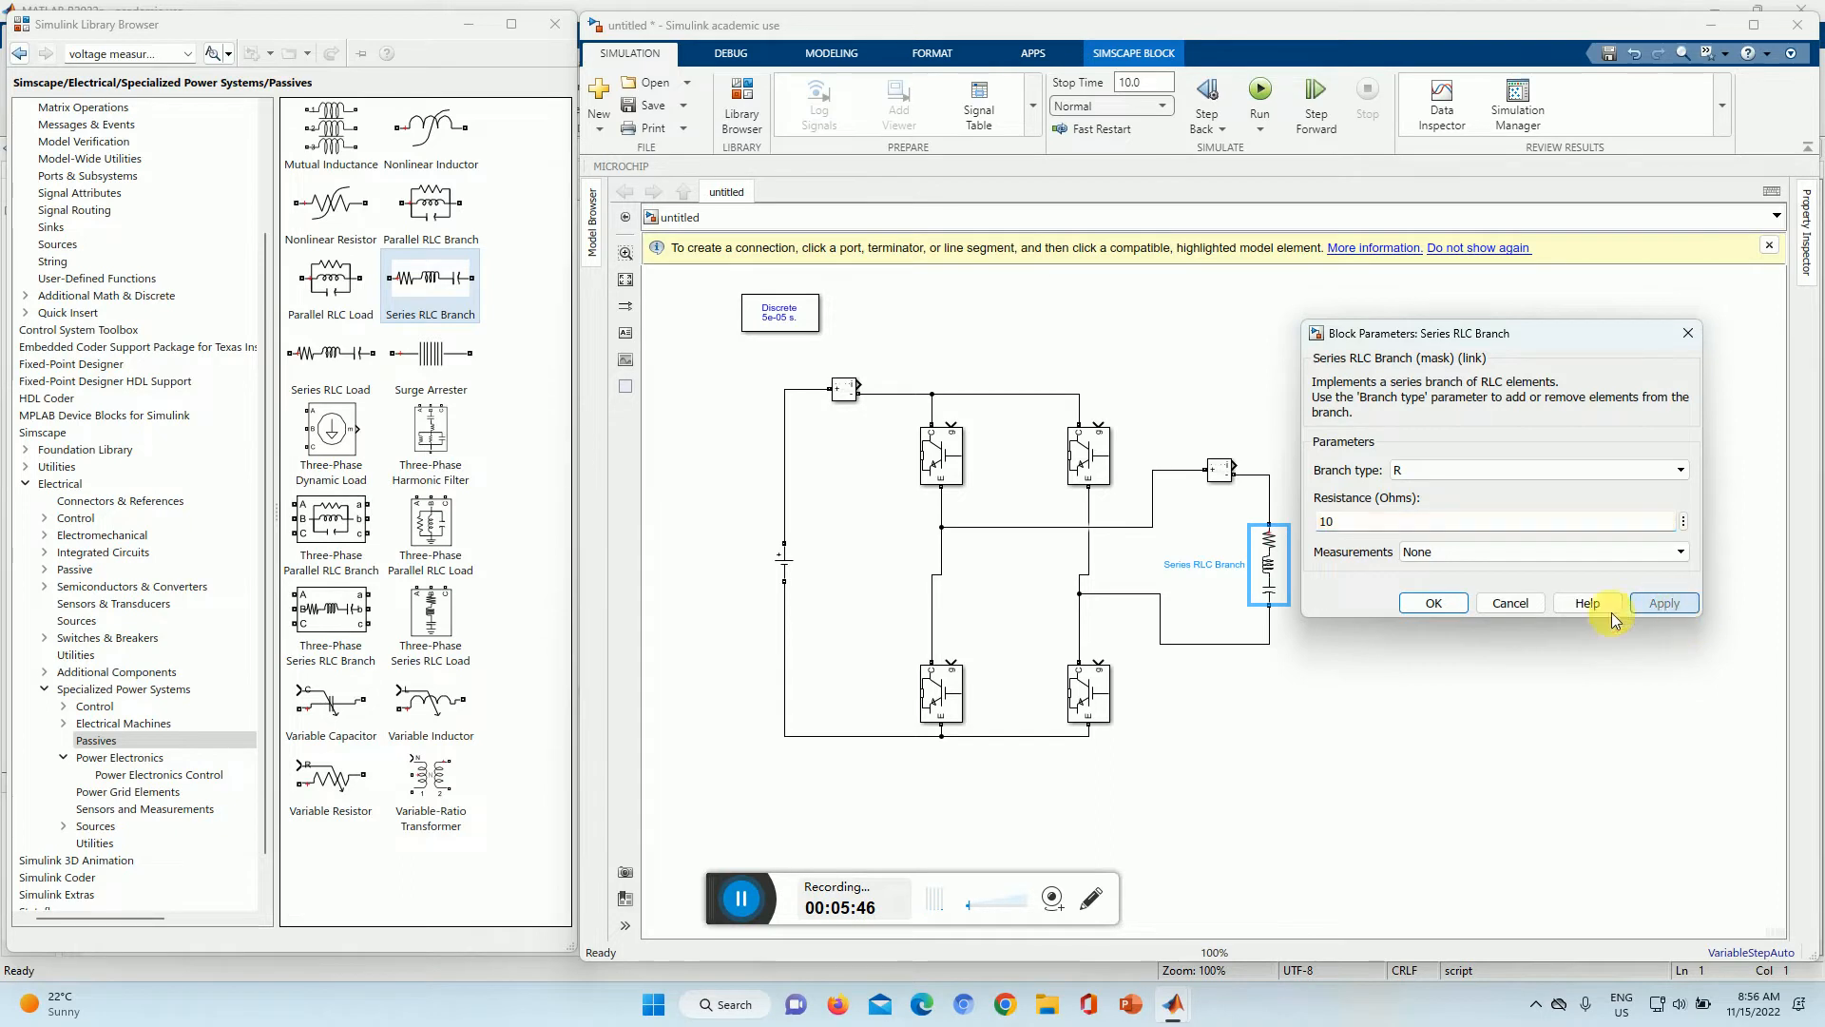
click(1089, 694)
key(Return)
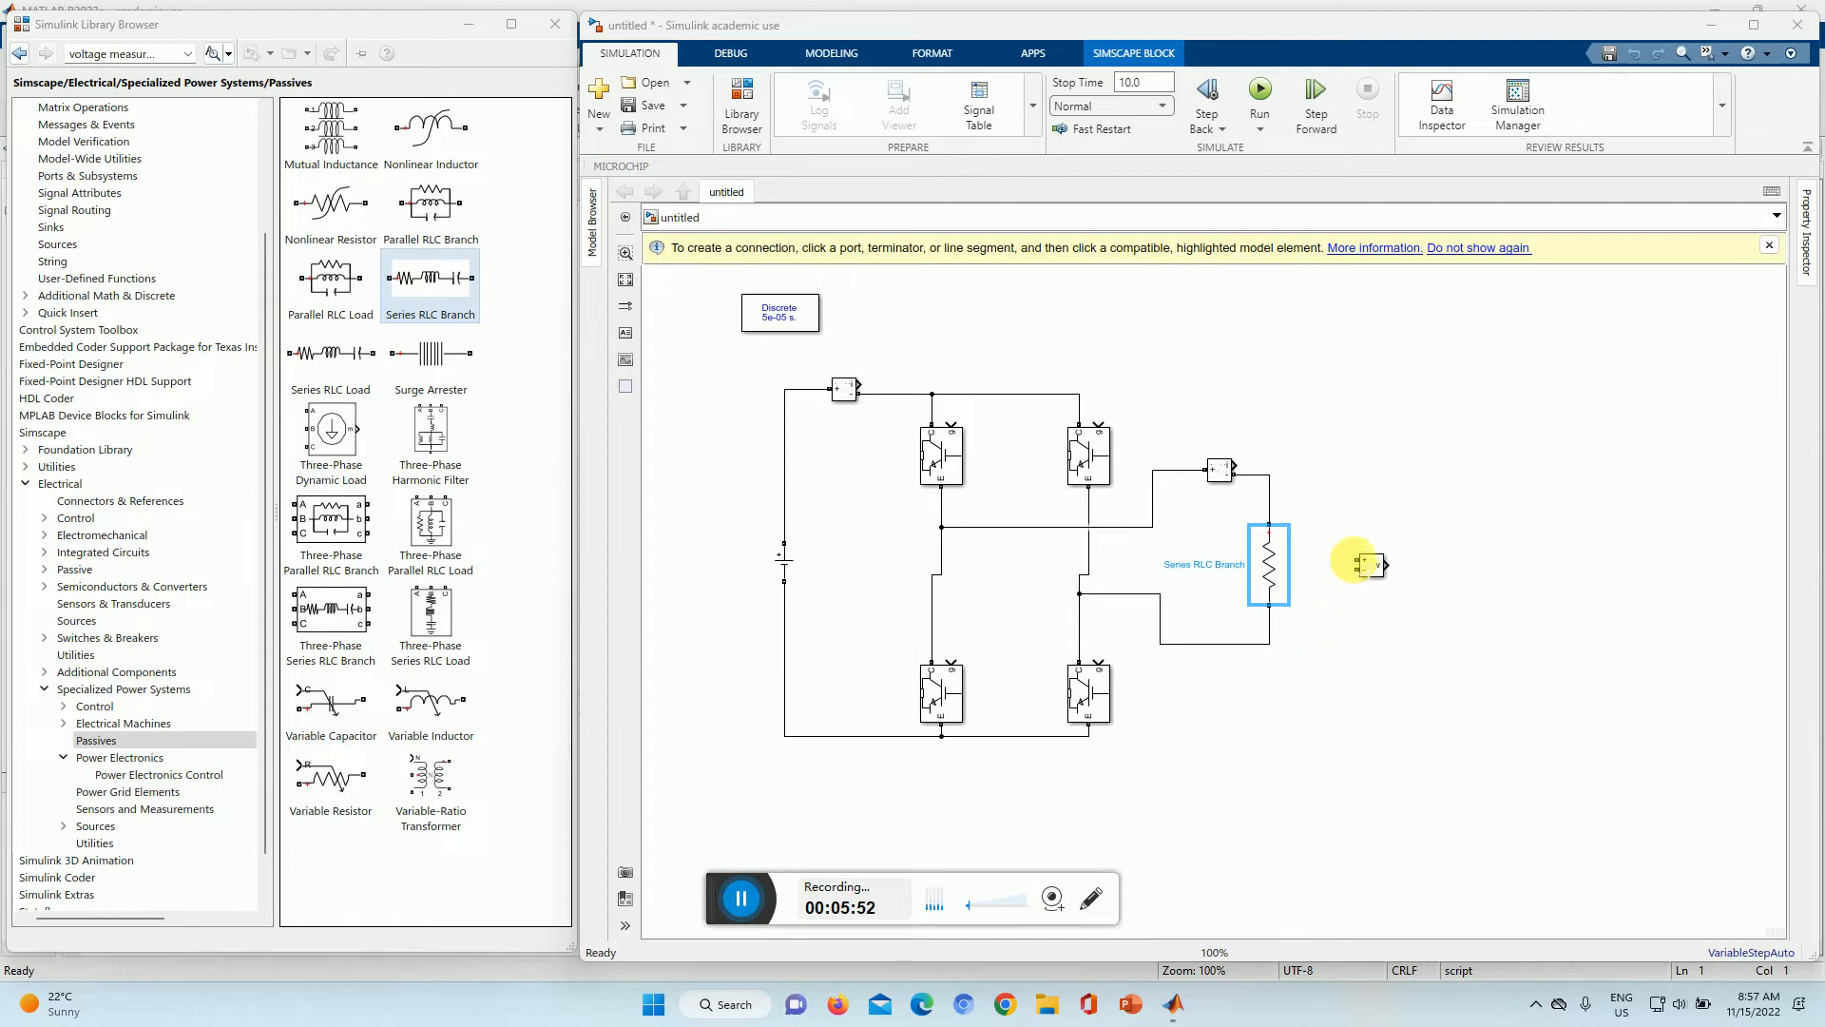
Step: Connect the Voltage Measurement block's positive and negative inputs across the load resistor
drag(1356, 561, 1270, 486)
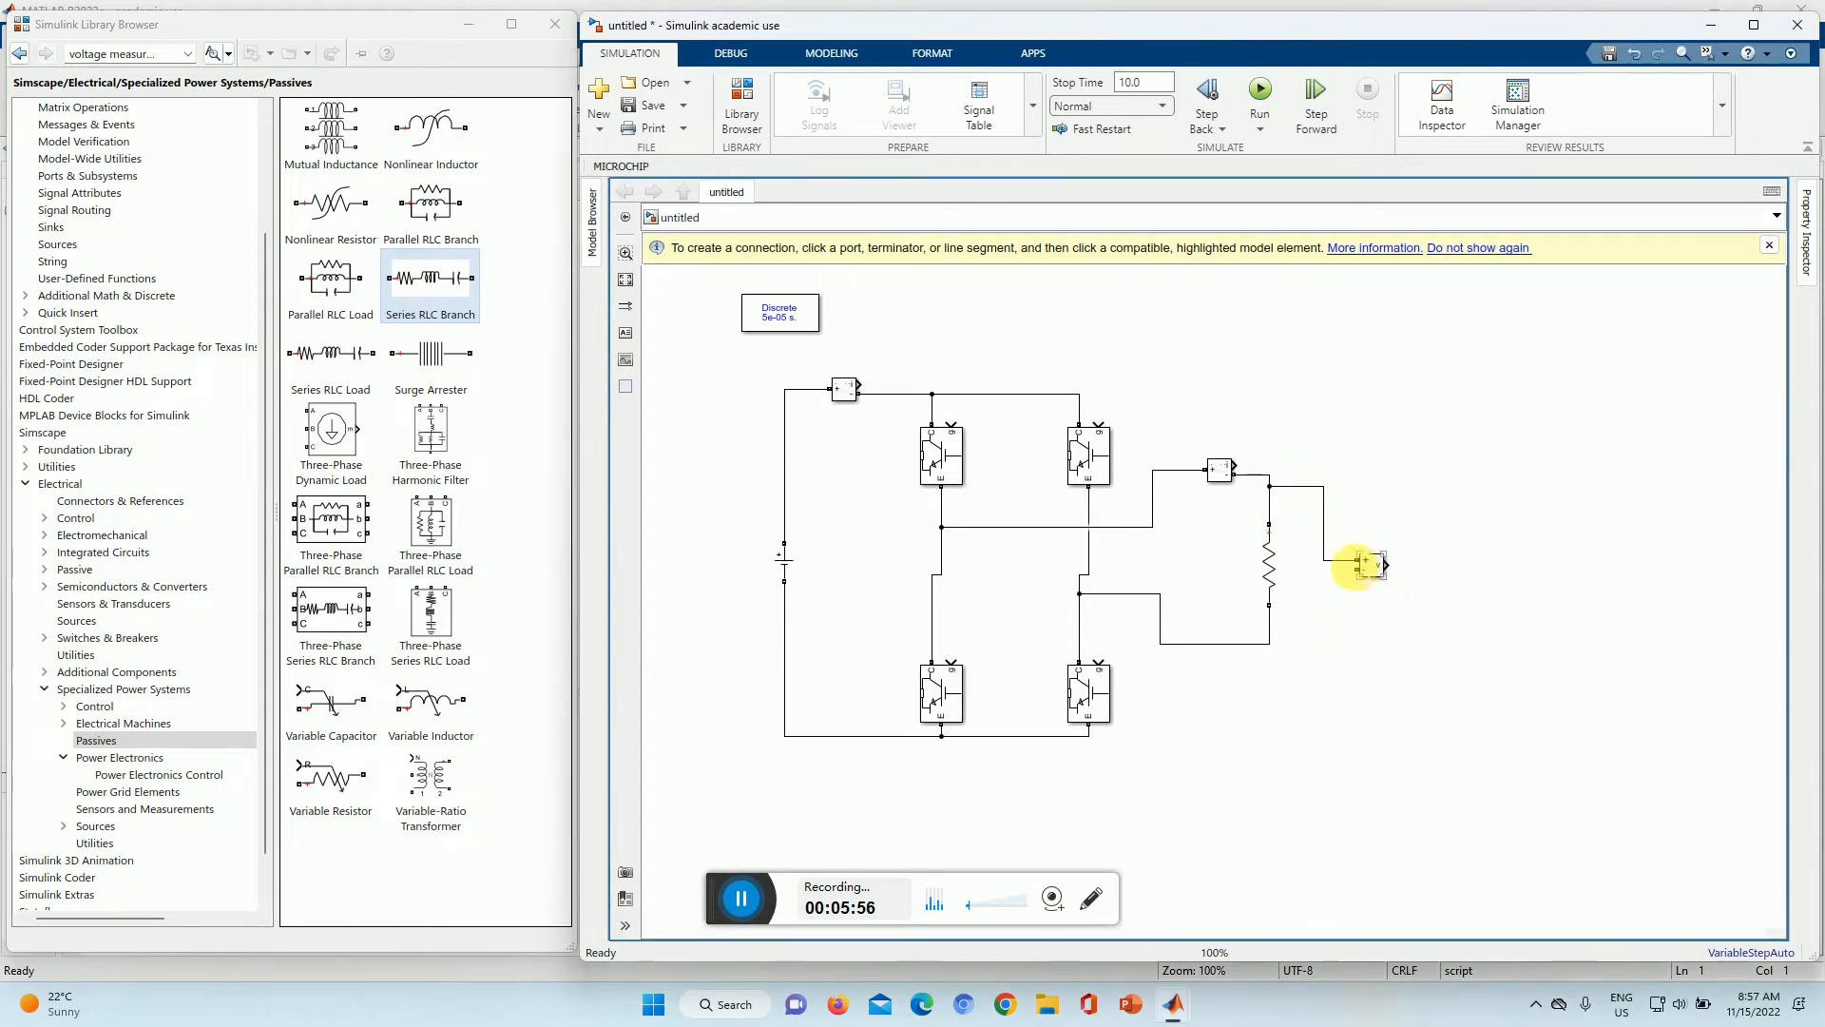
drag(1357, 569, 1342, 630)
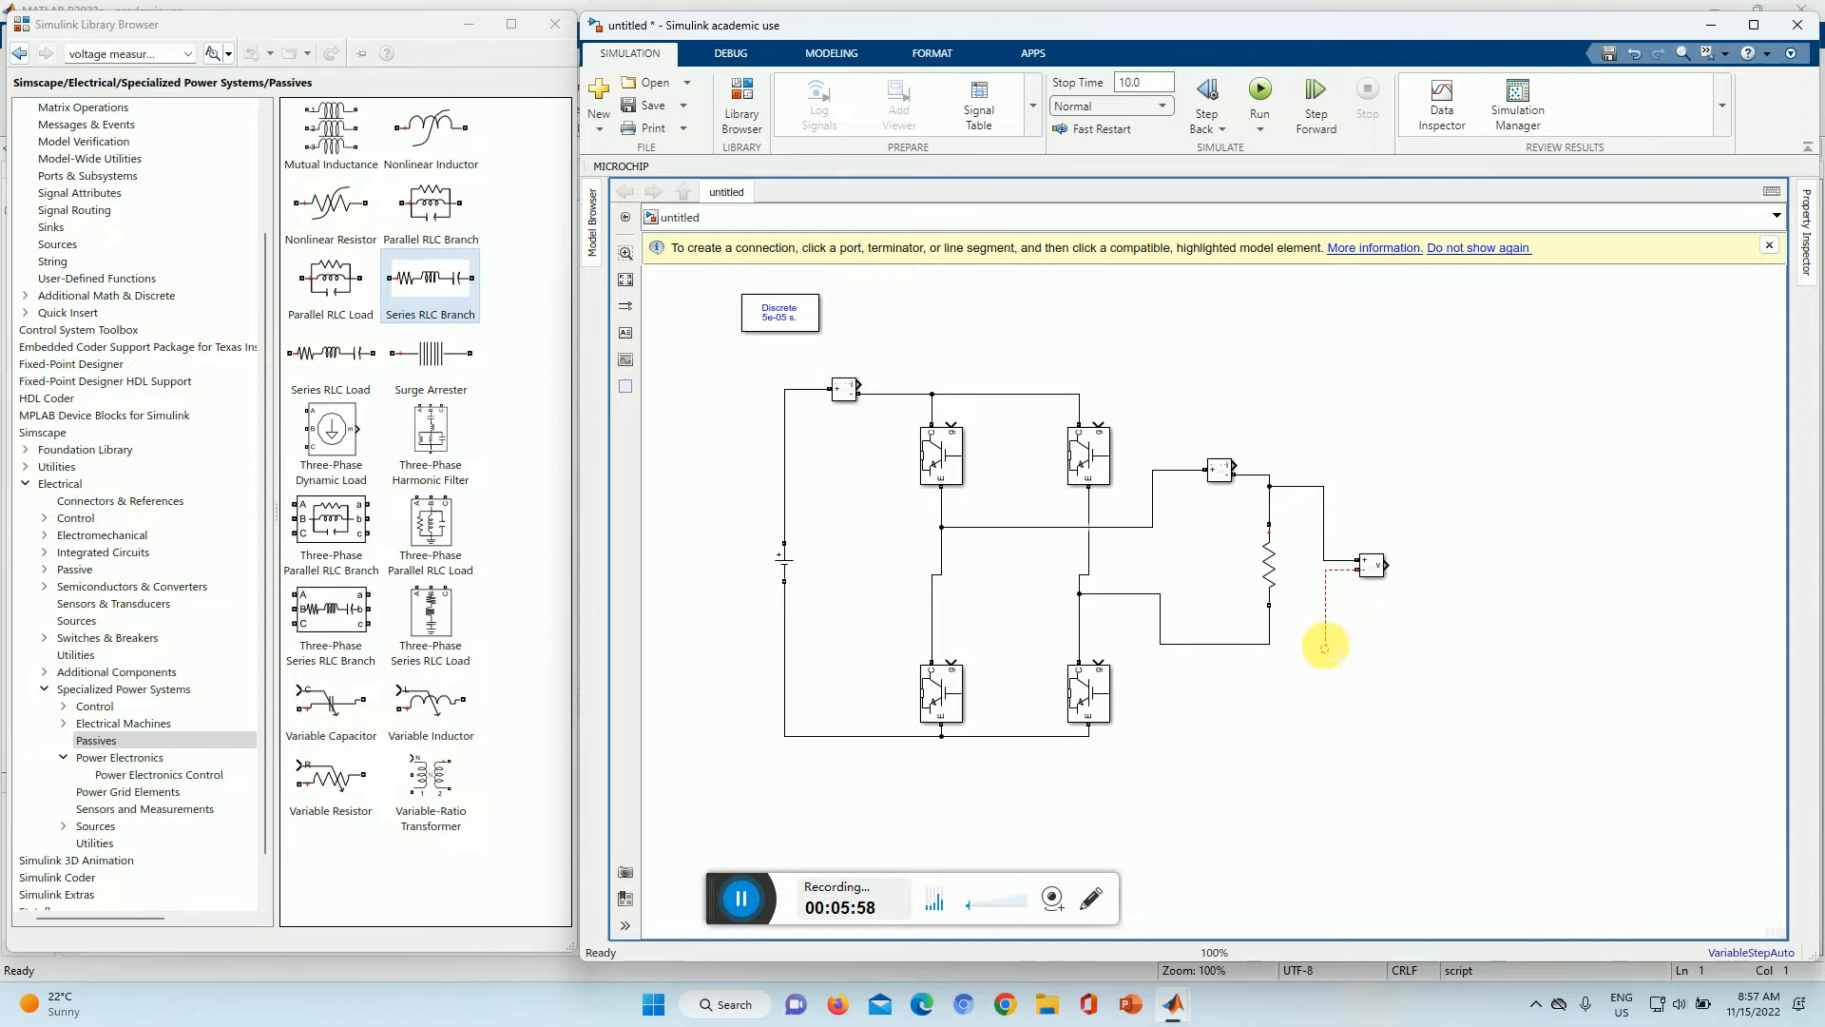
drag(1324, 648, 1270, 644)
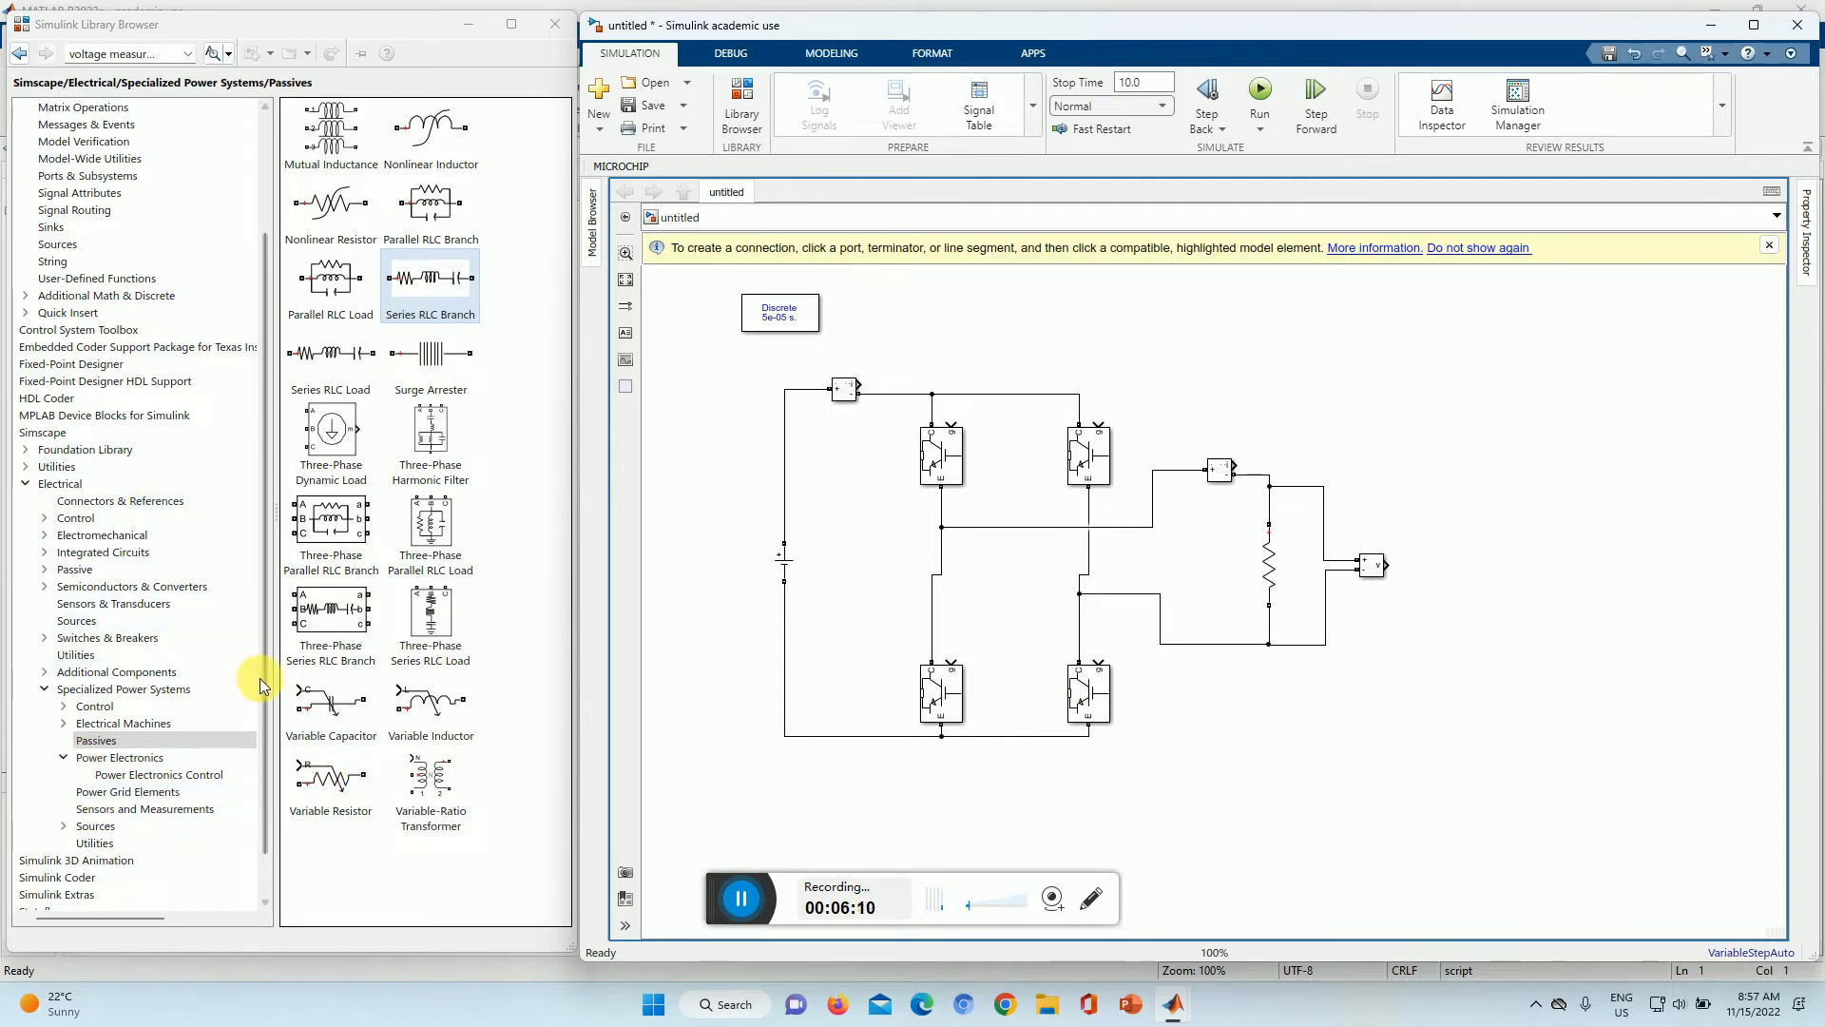
Step: Add a Scope block from the Simulink Sinks library just to the right of the Voltage Measurement block
drag(263, 676, 260, 523)
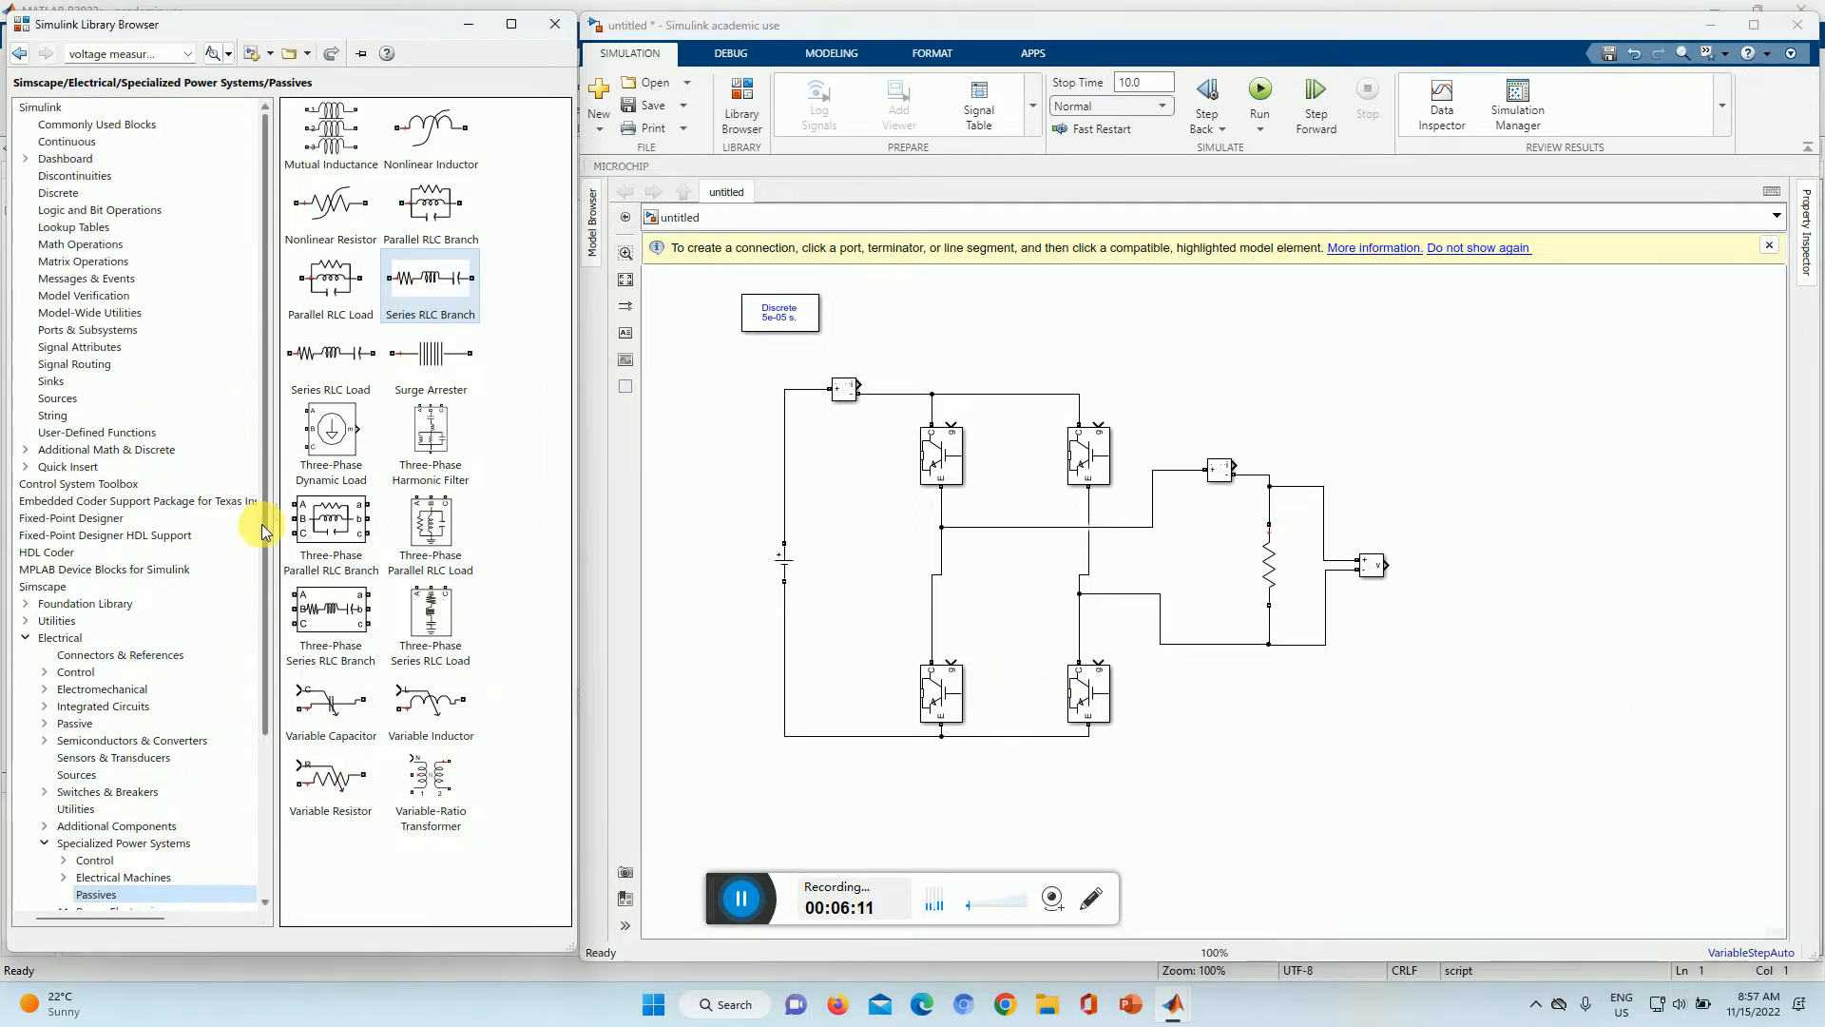
click(106, 125)
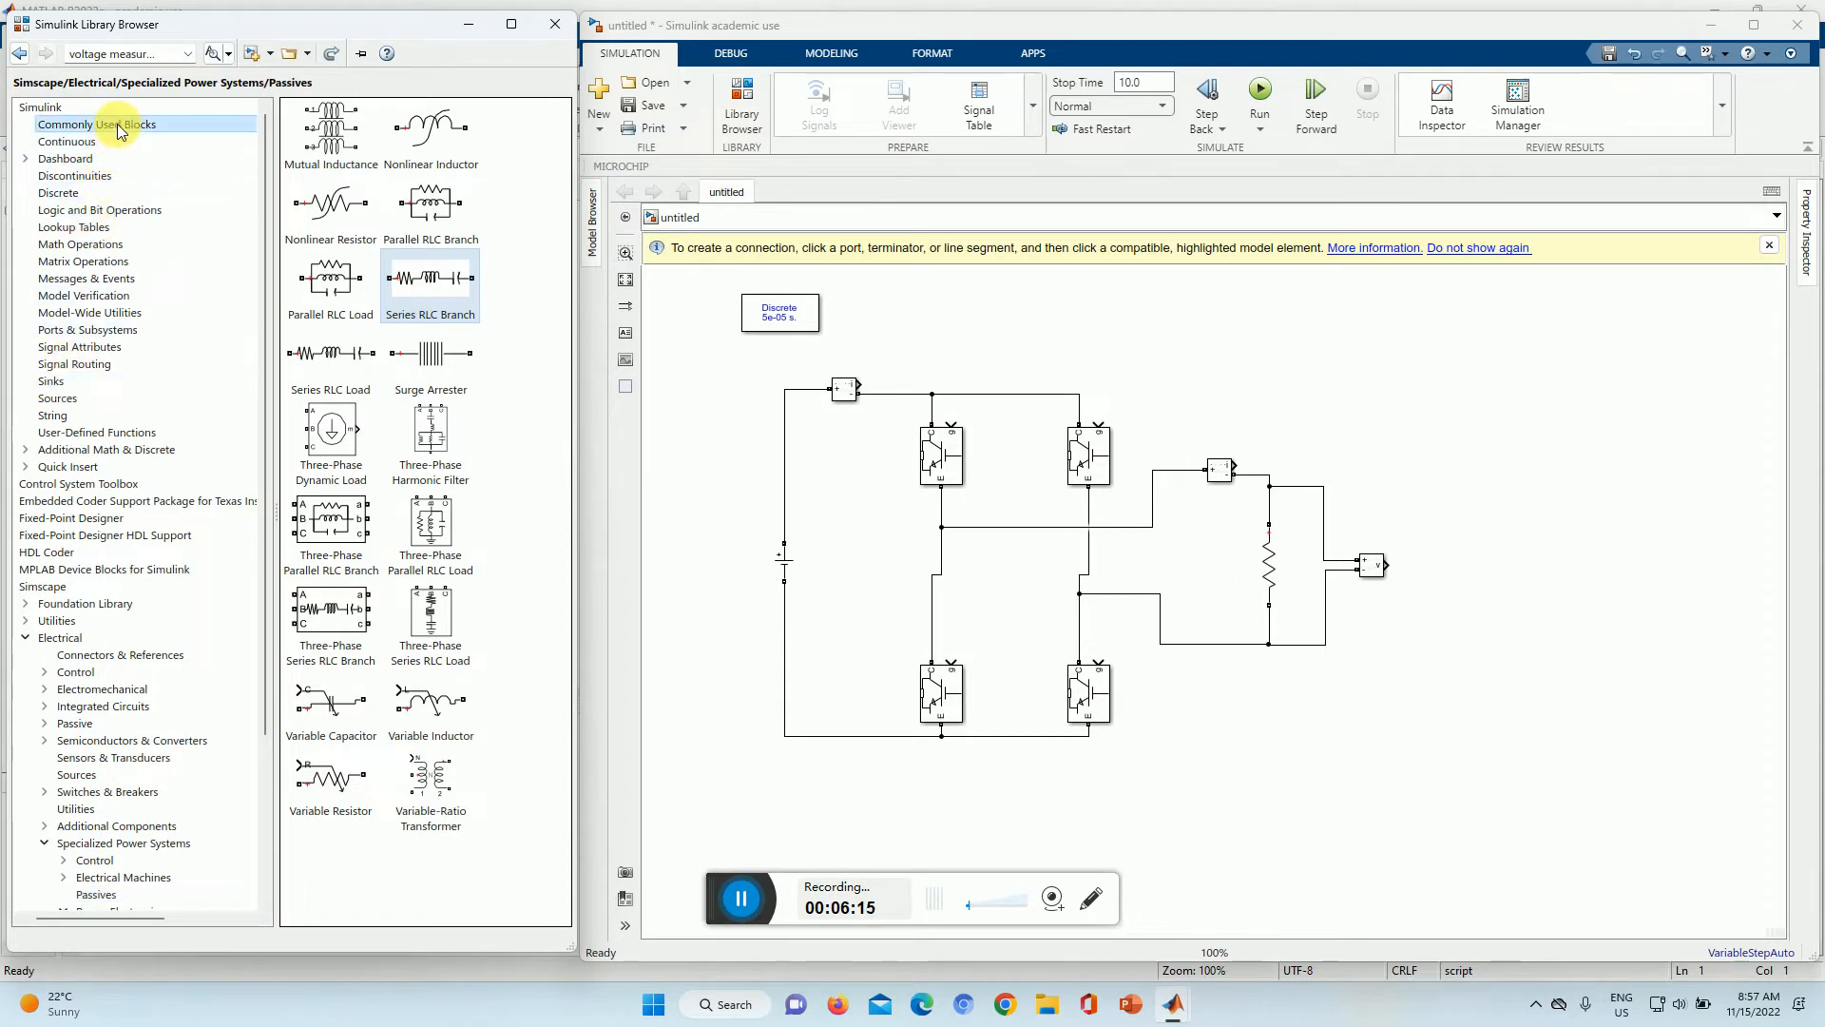
click(53, 381)
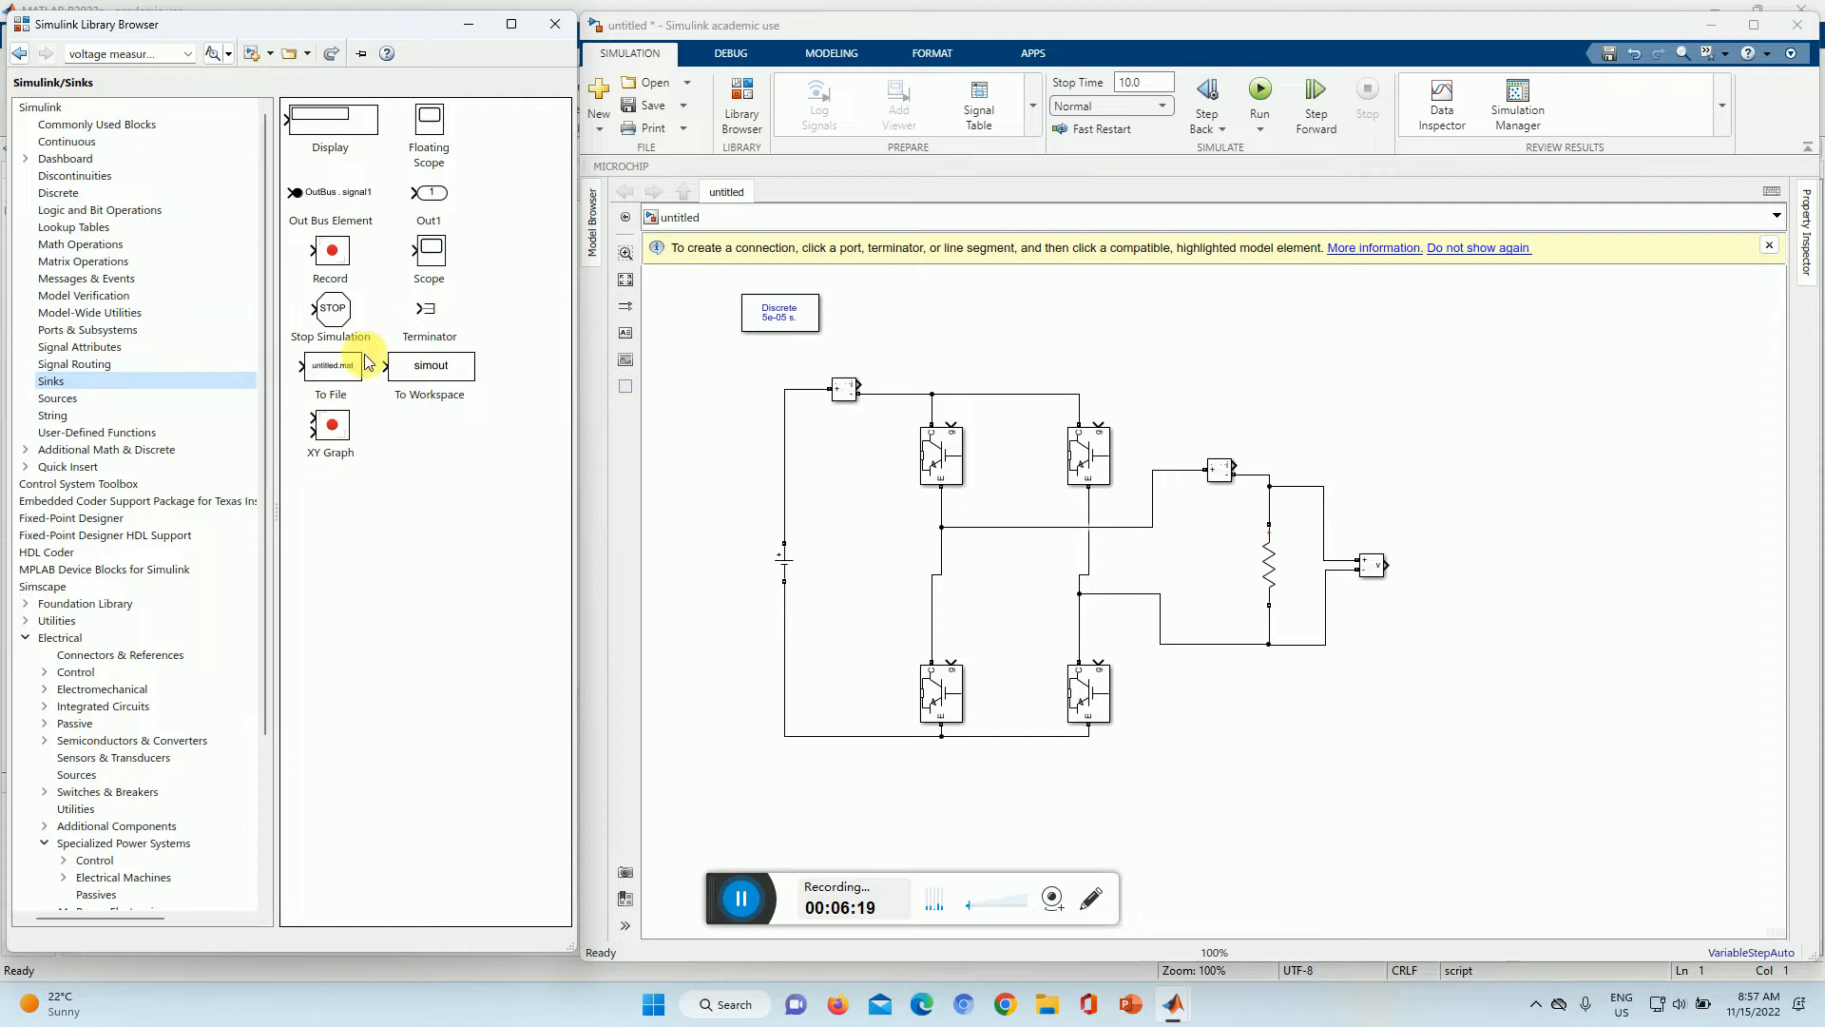
drag(434, 249, 1467, 552)
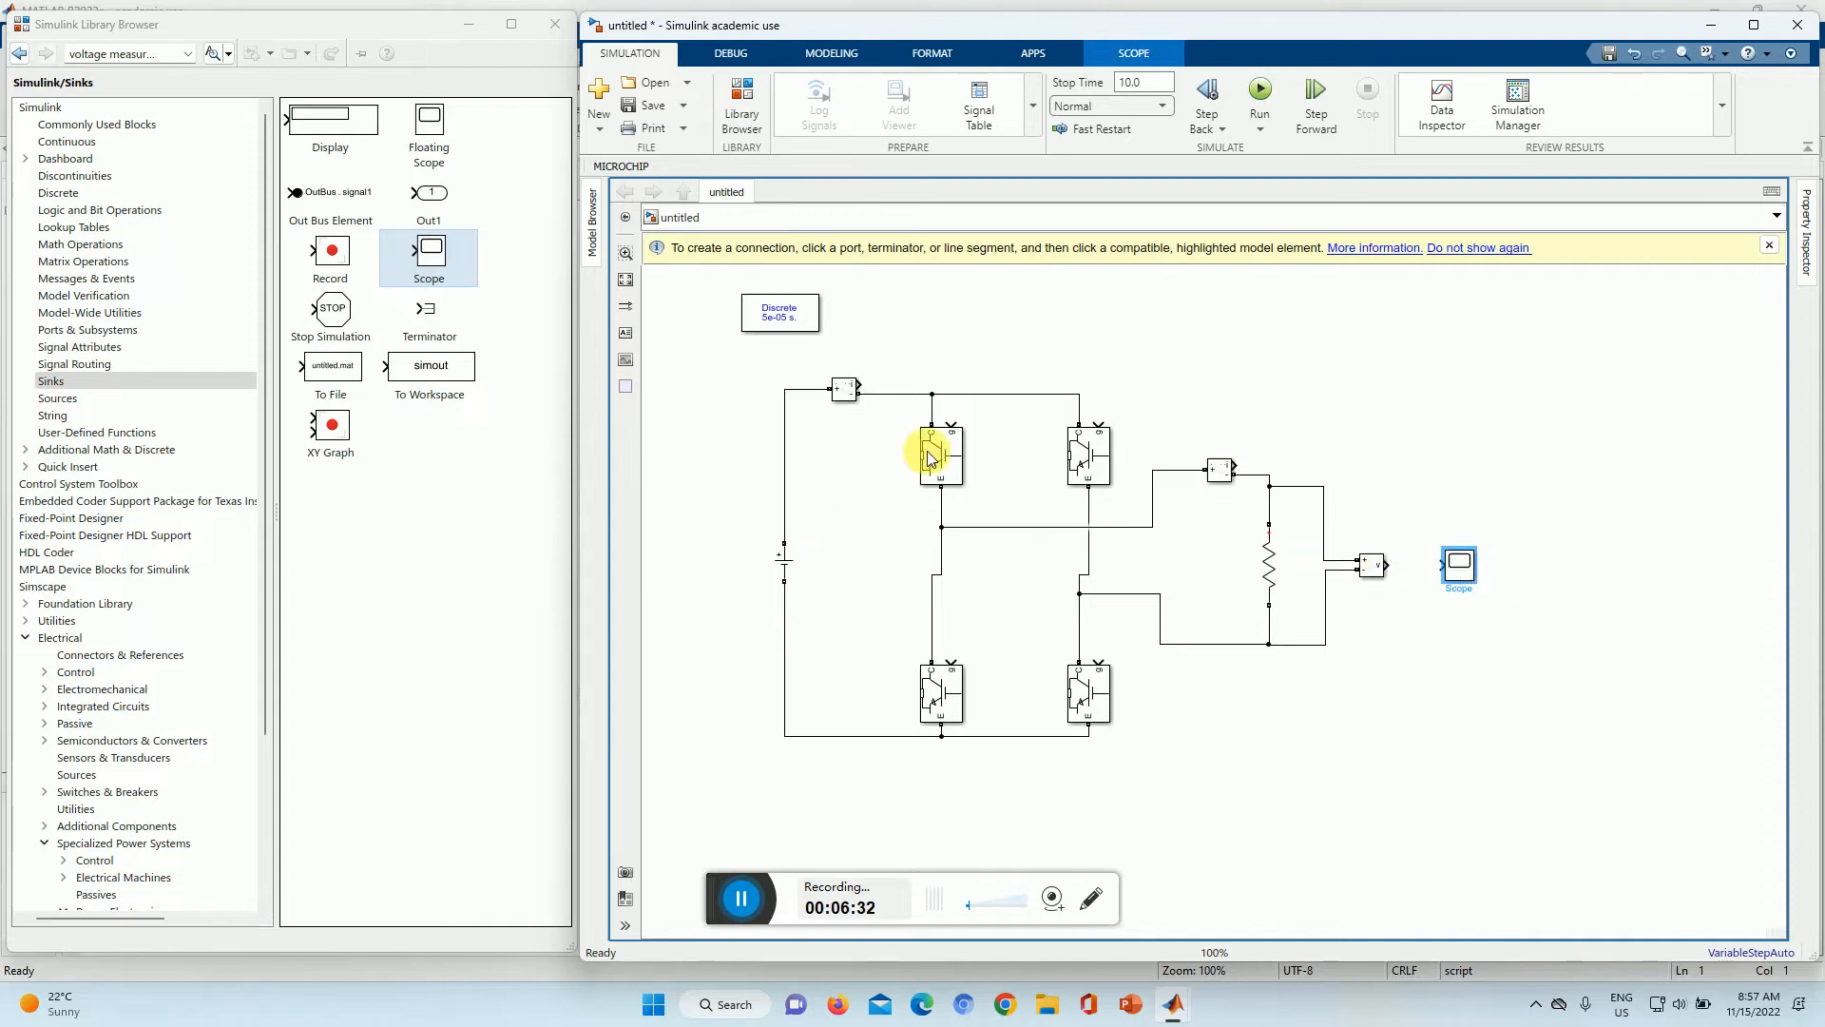
Step: Configure the Scope with 3 input ports and a layout of three displays stacked in one column
double_click(1461, 568)
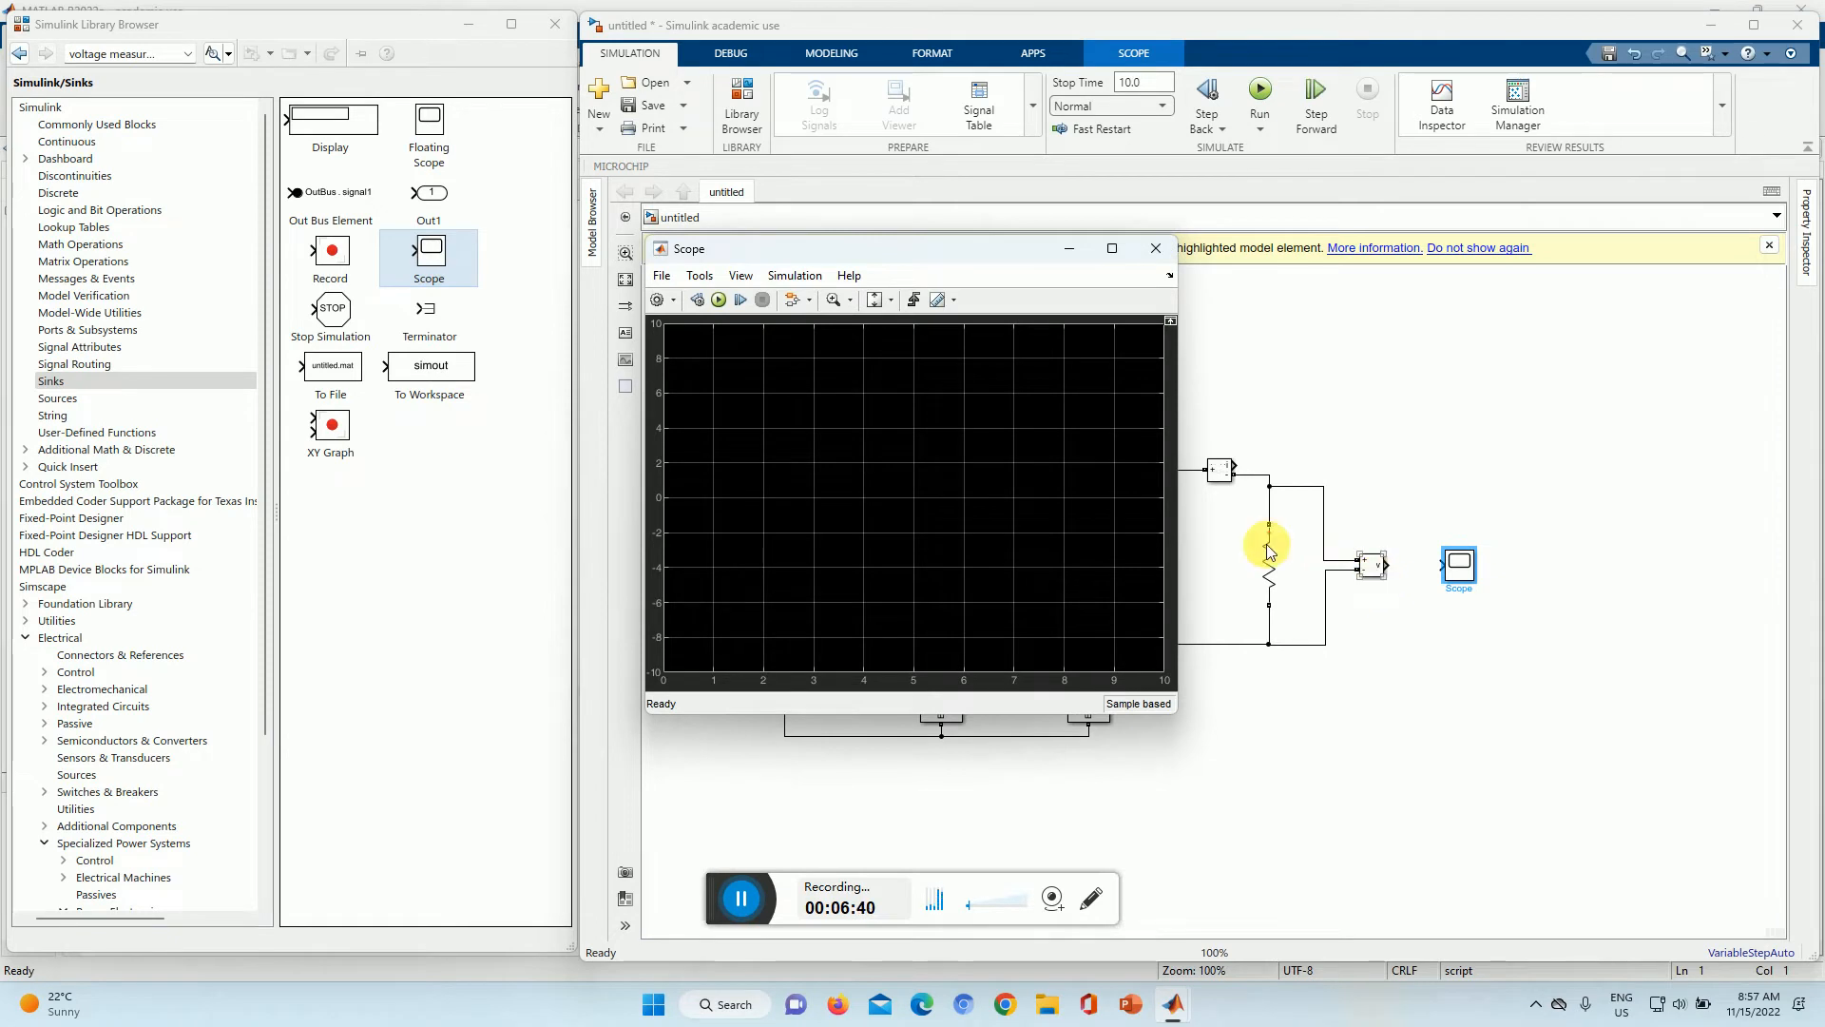
drag(954, 253, 1004, 249)
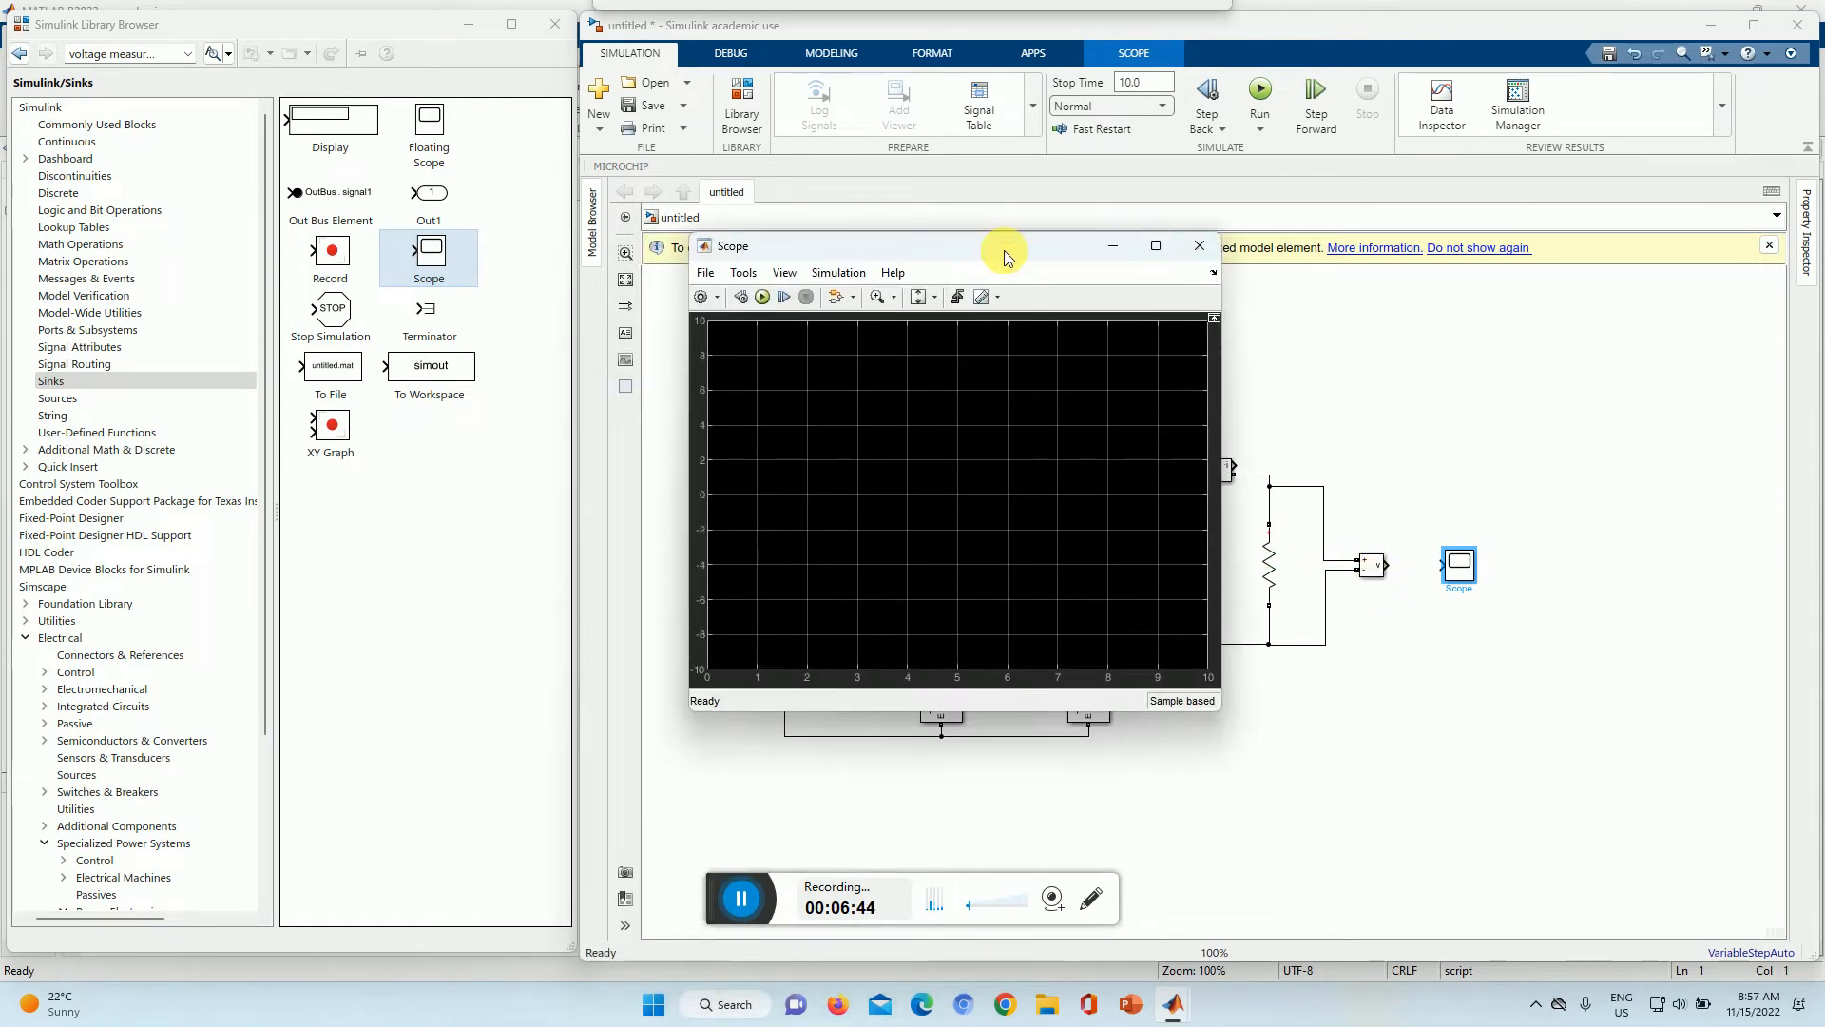
click(825, 273)
mouse_move(786, 273)
click(807, 321)
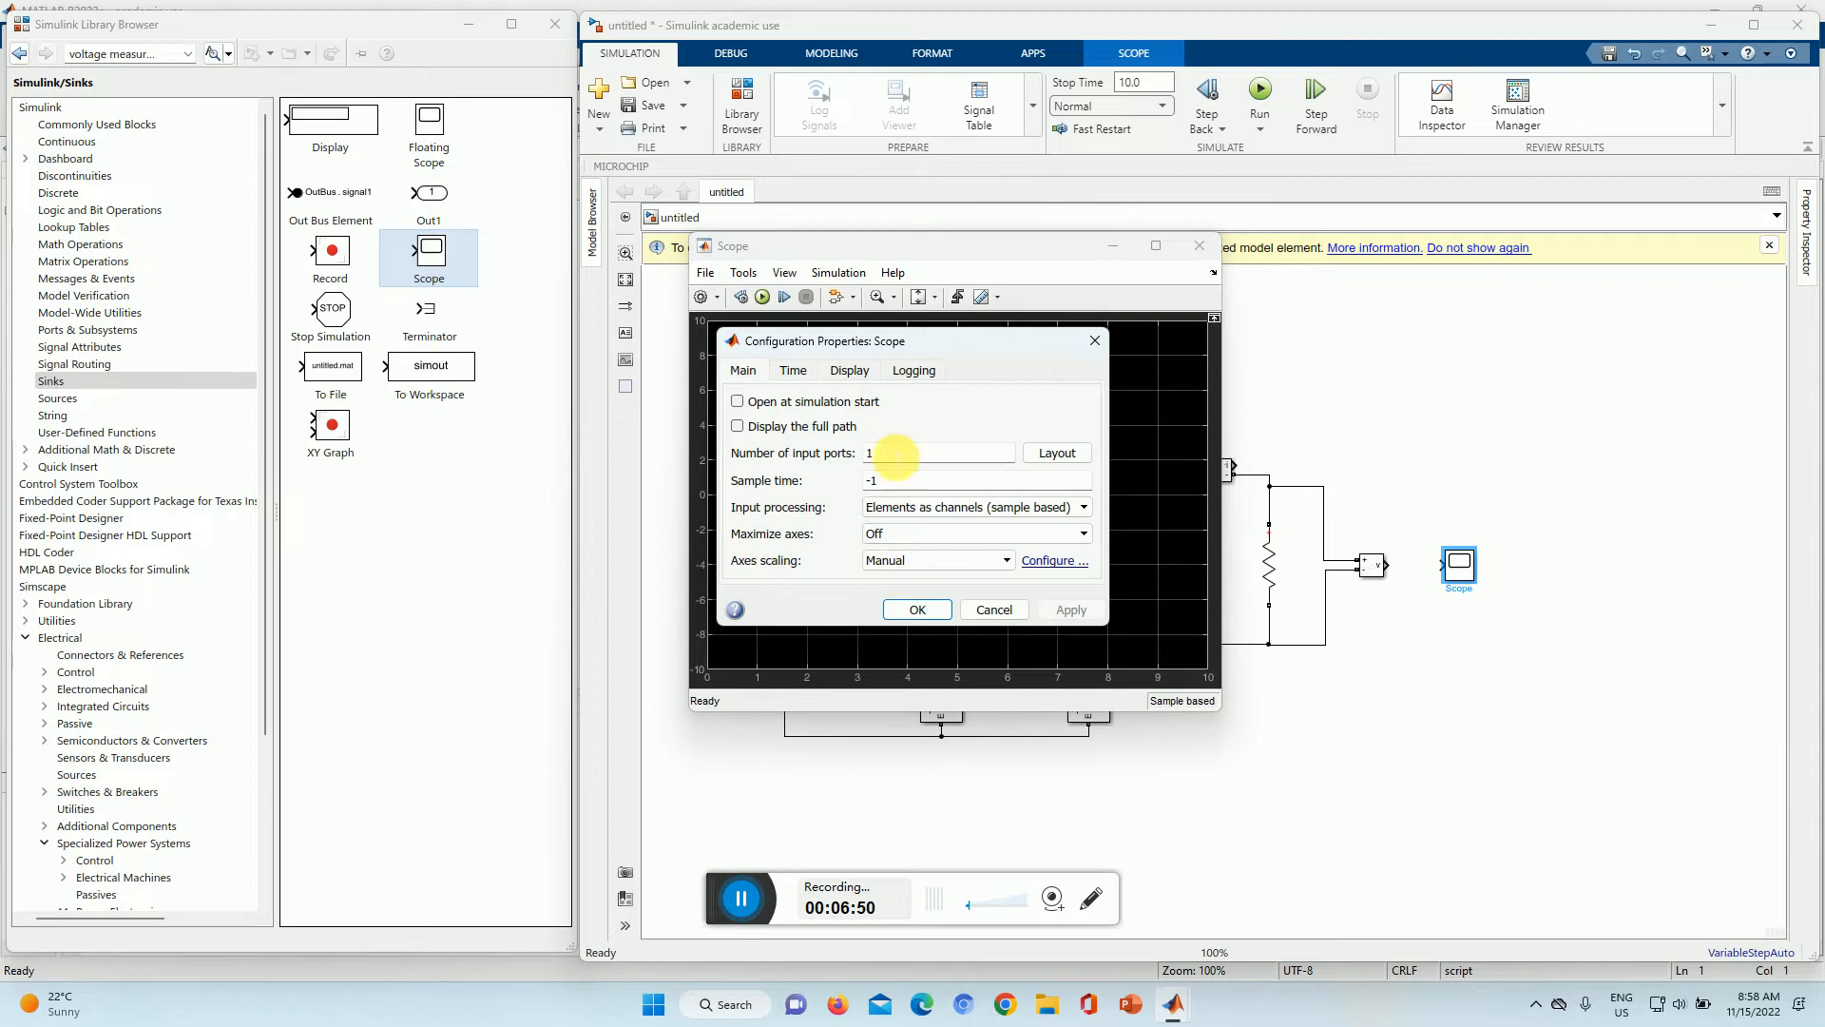
text(3)
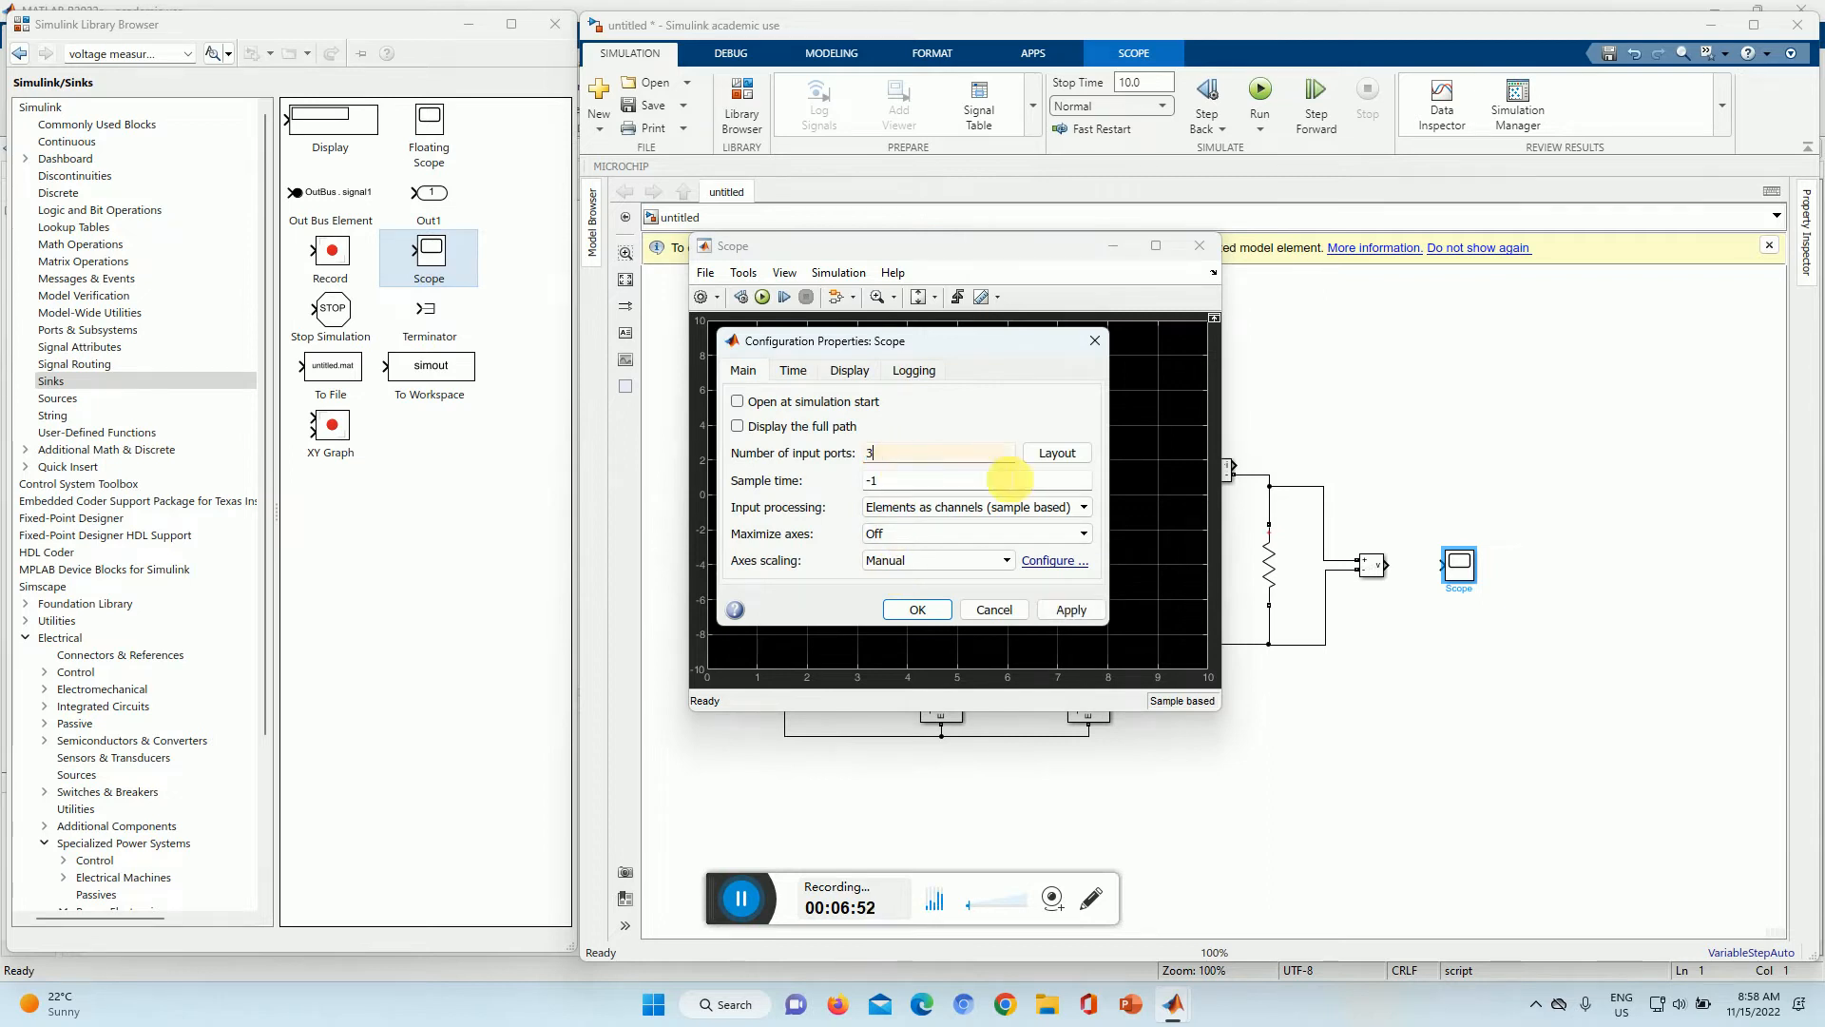
click(1055, 453)
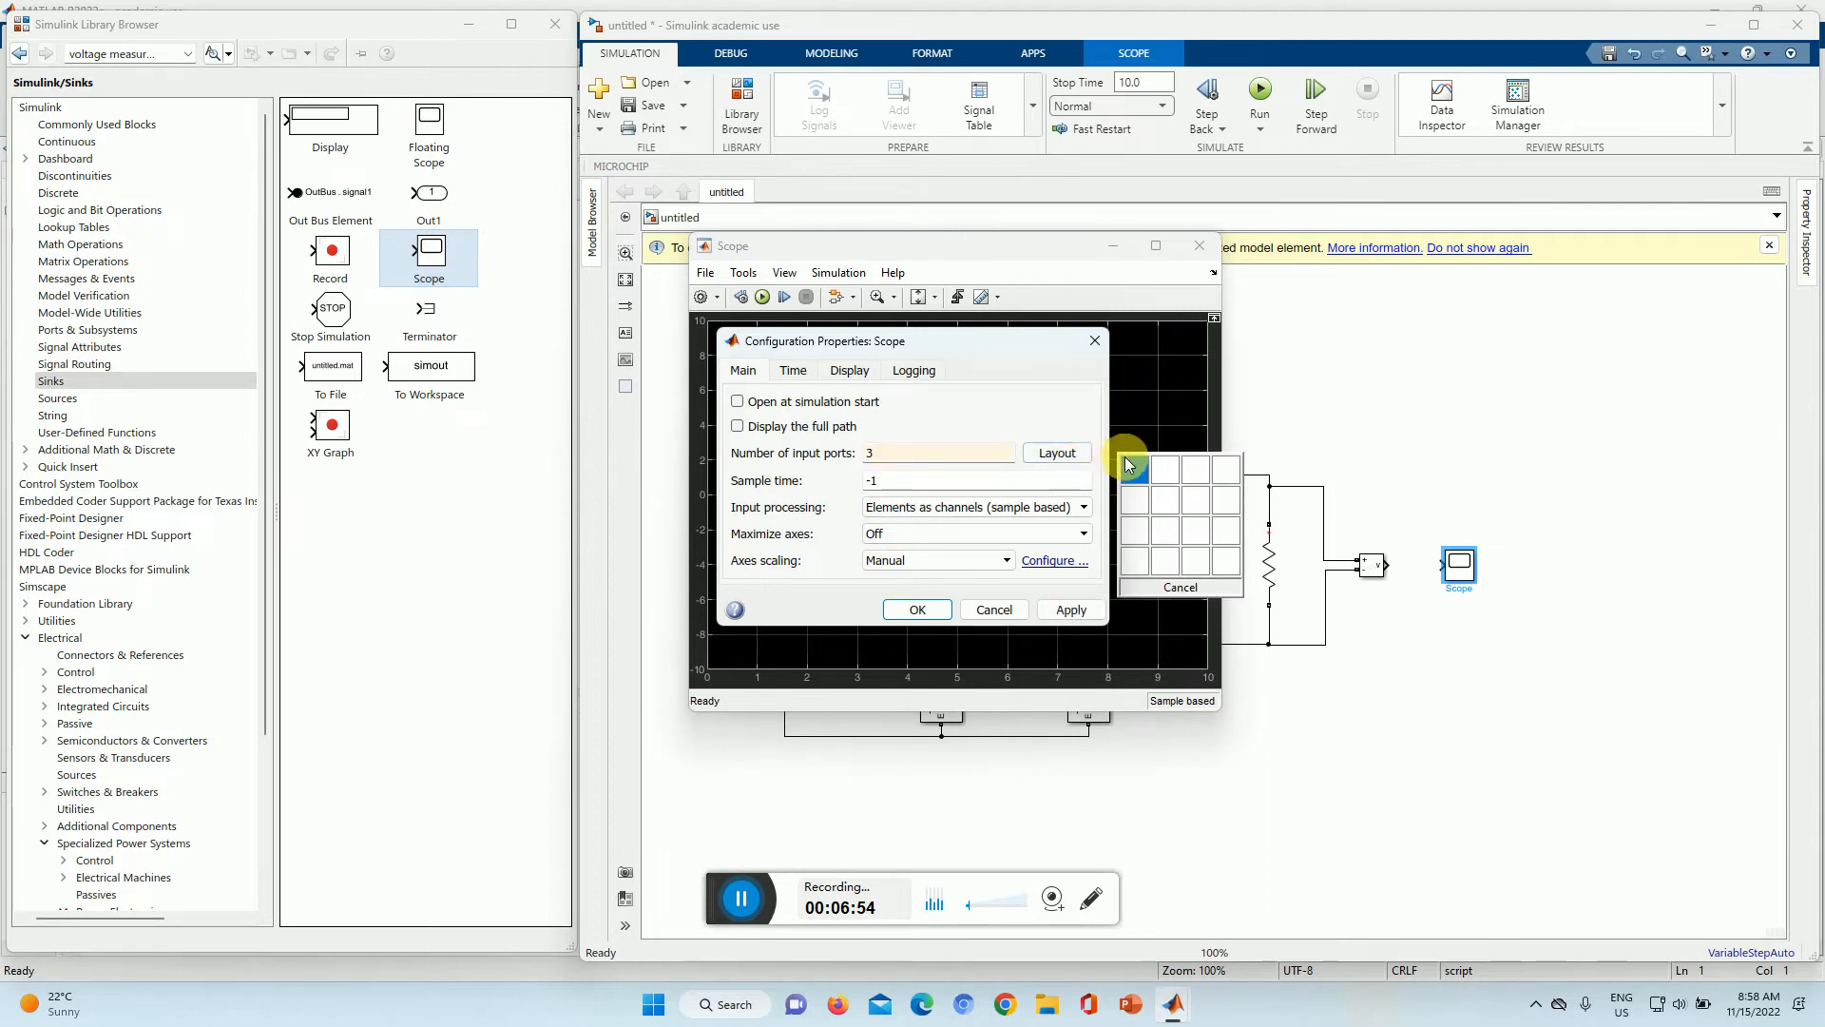
click(1137, 543)
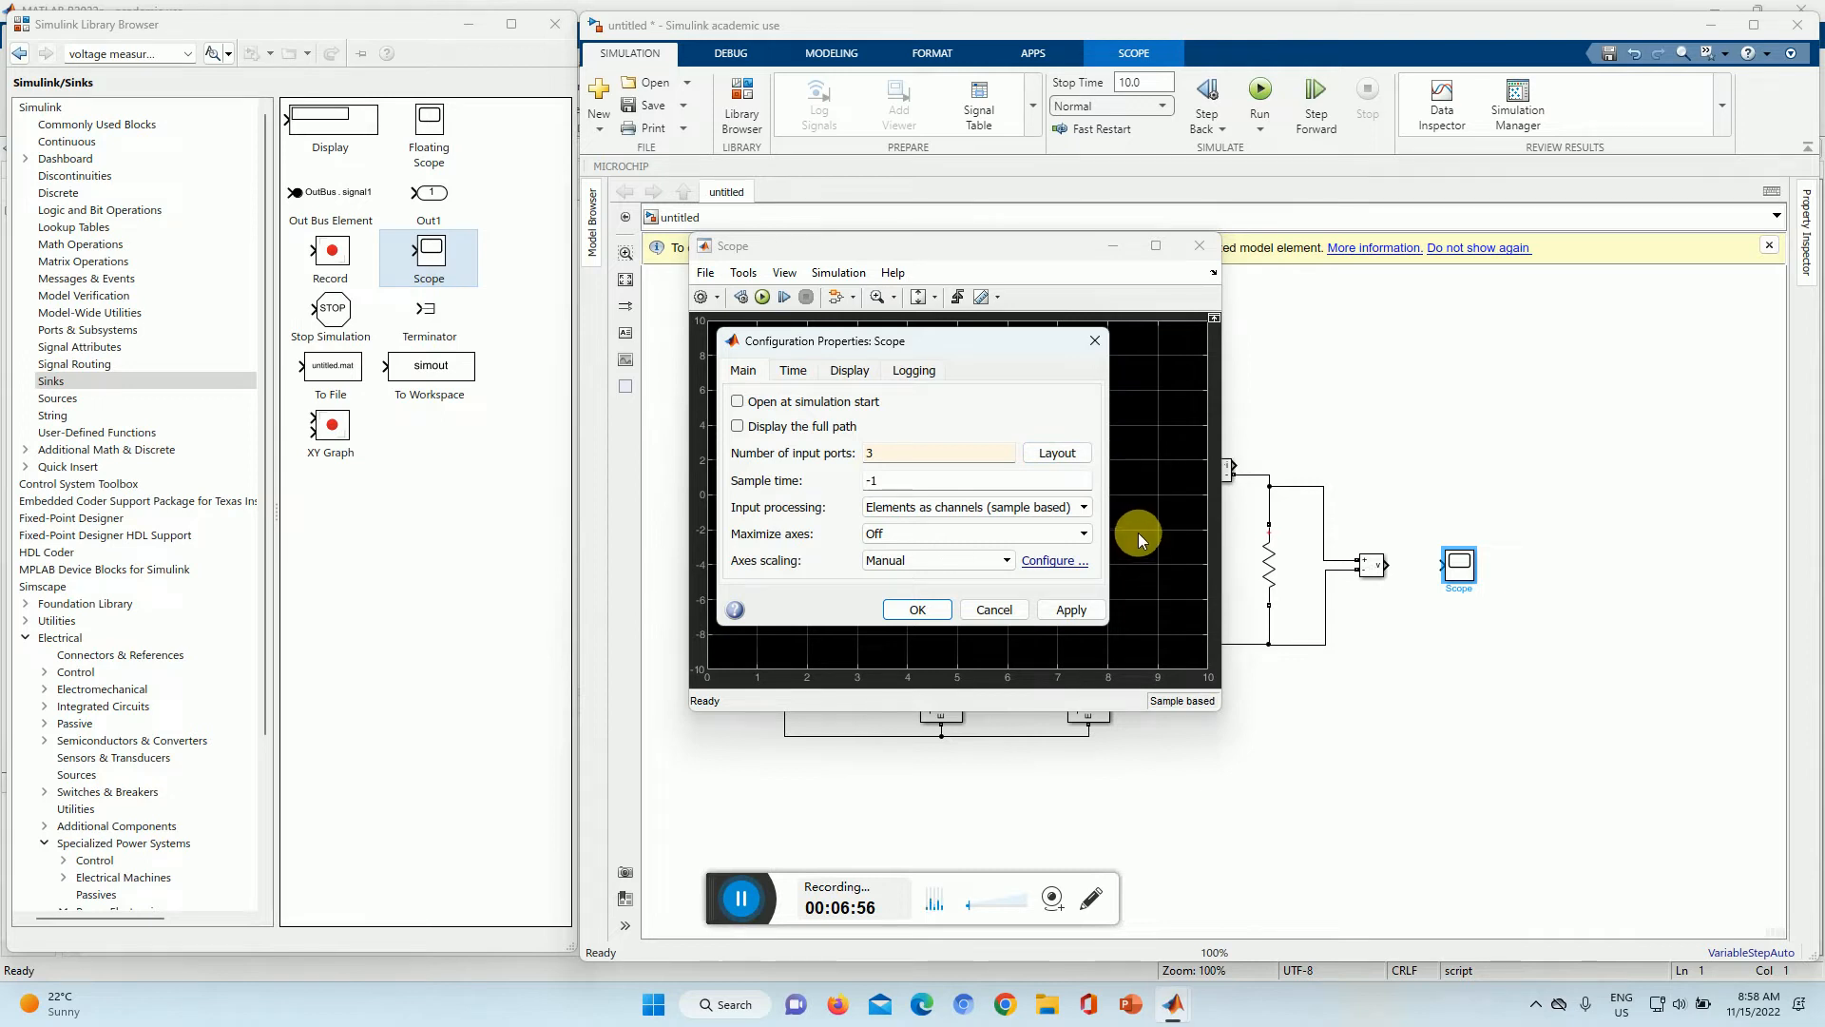
click(1072, 609)
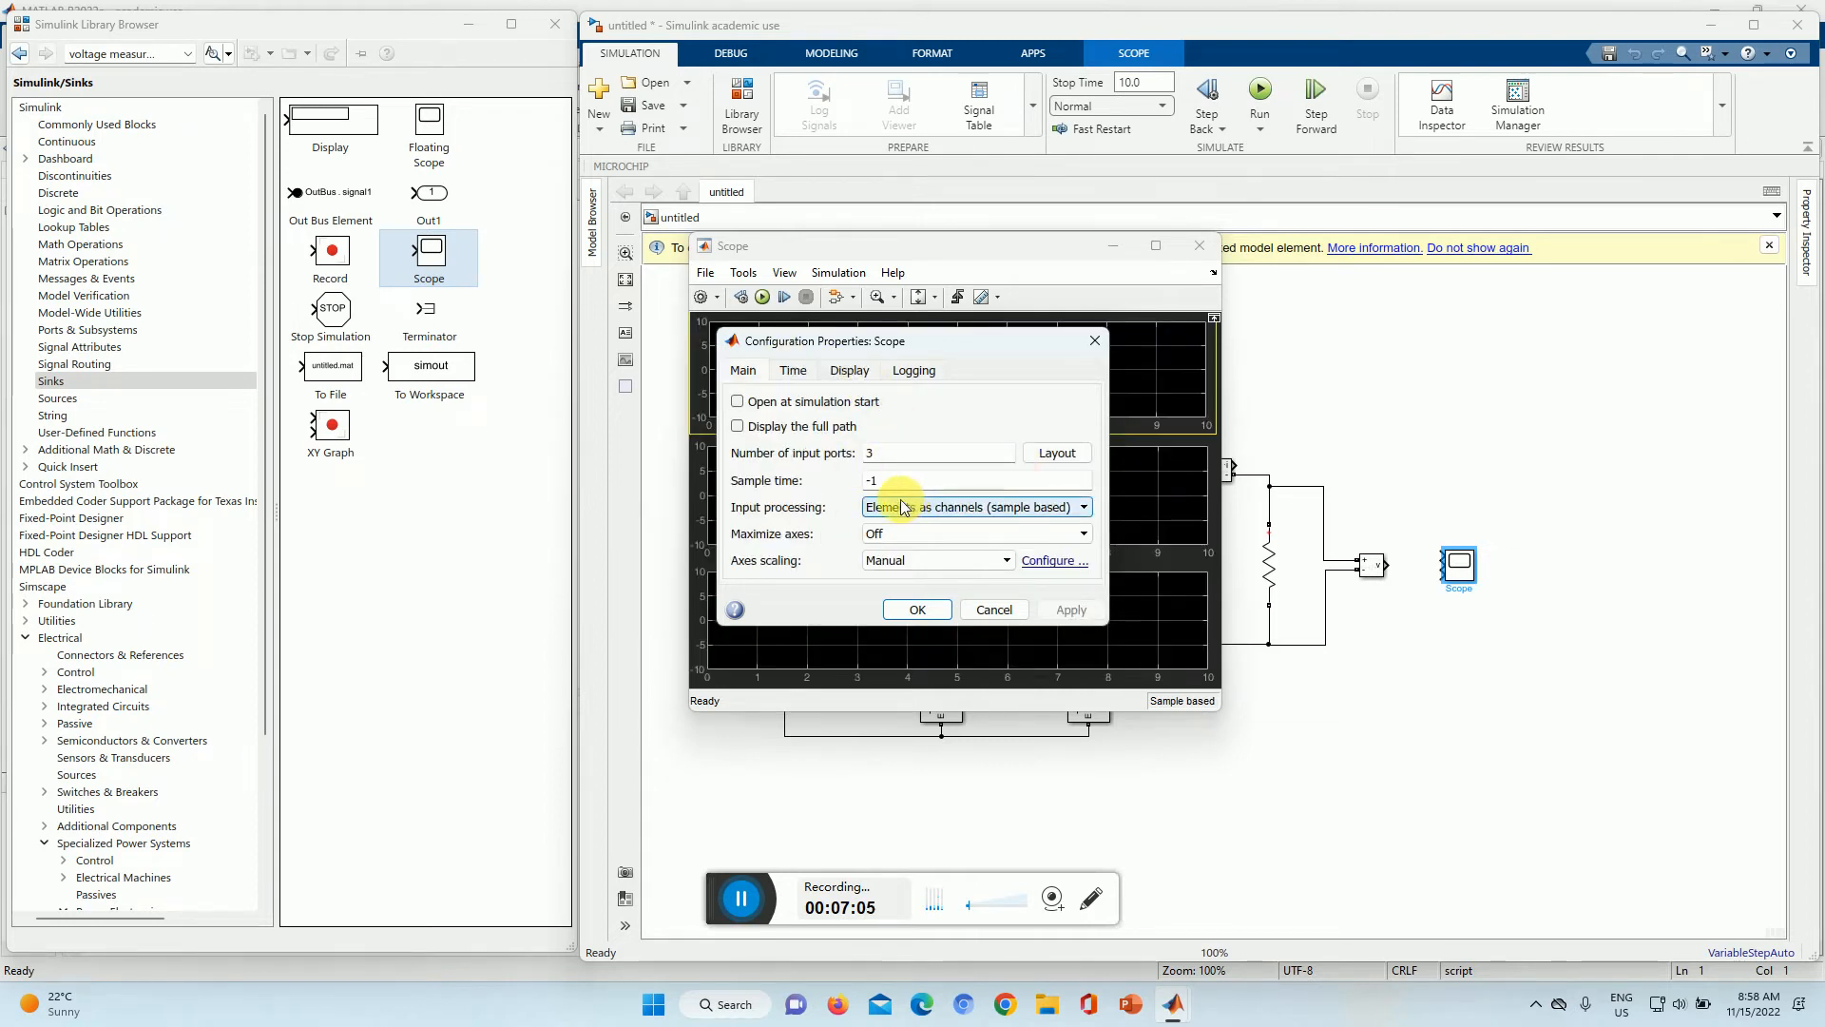
Step: Title the Scope's first display "Output Current"
drag(966, 333, 1454, 396)
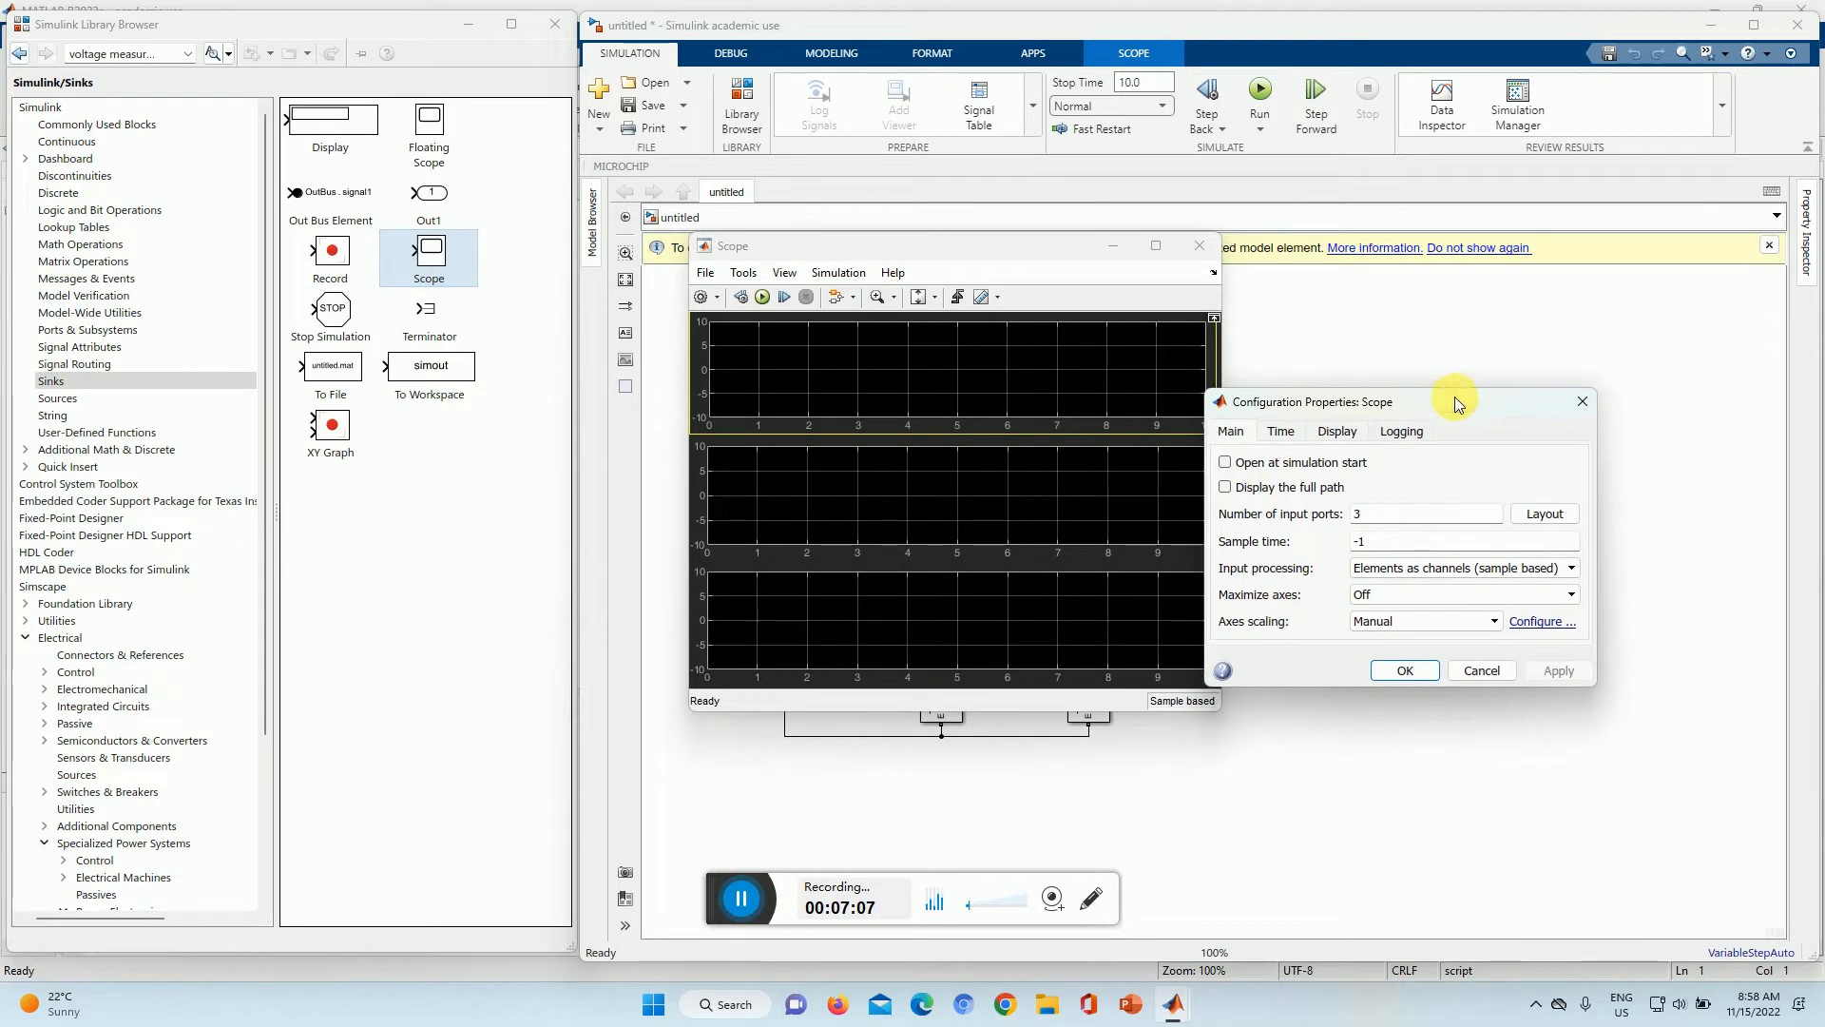
click(1337, 430)
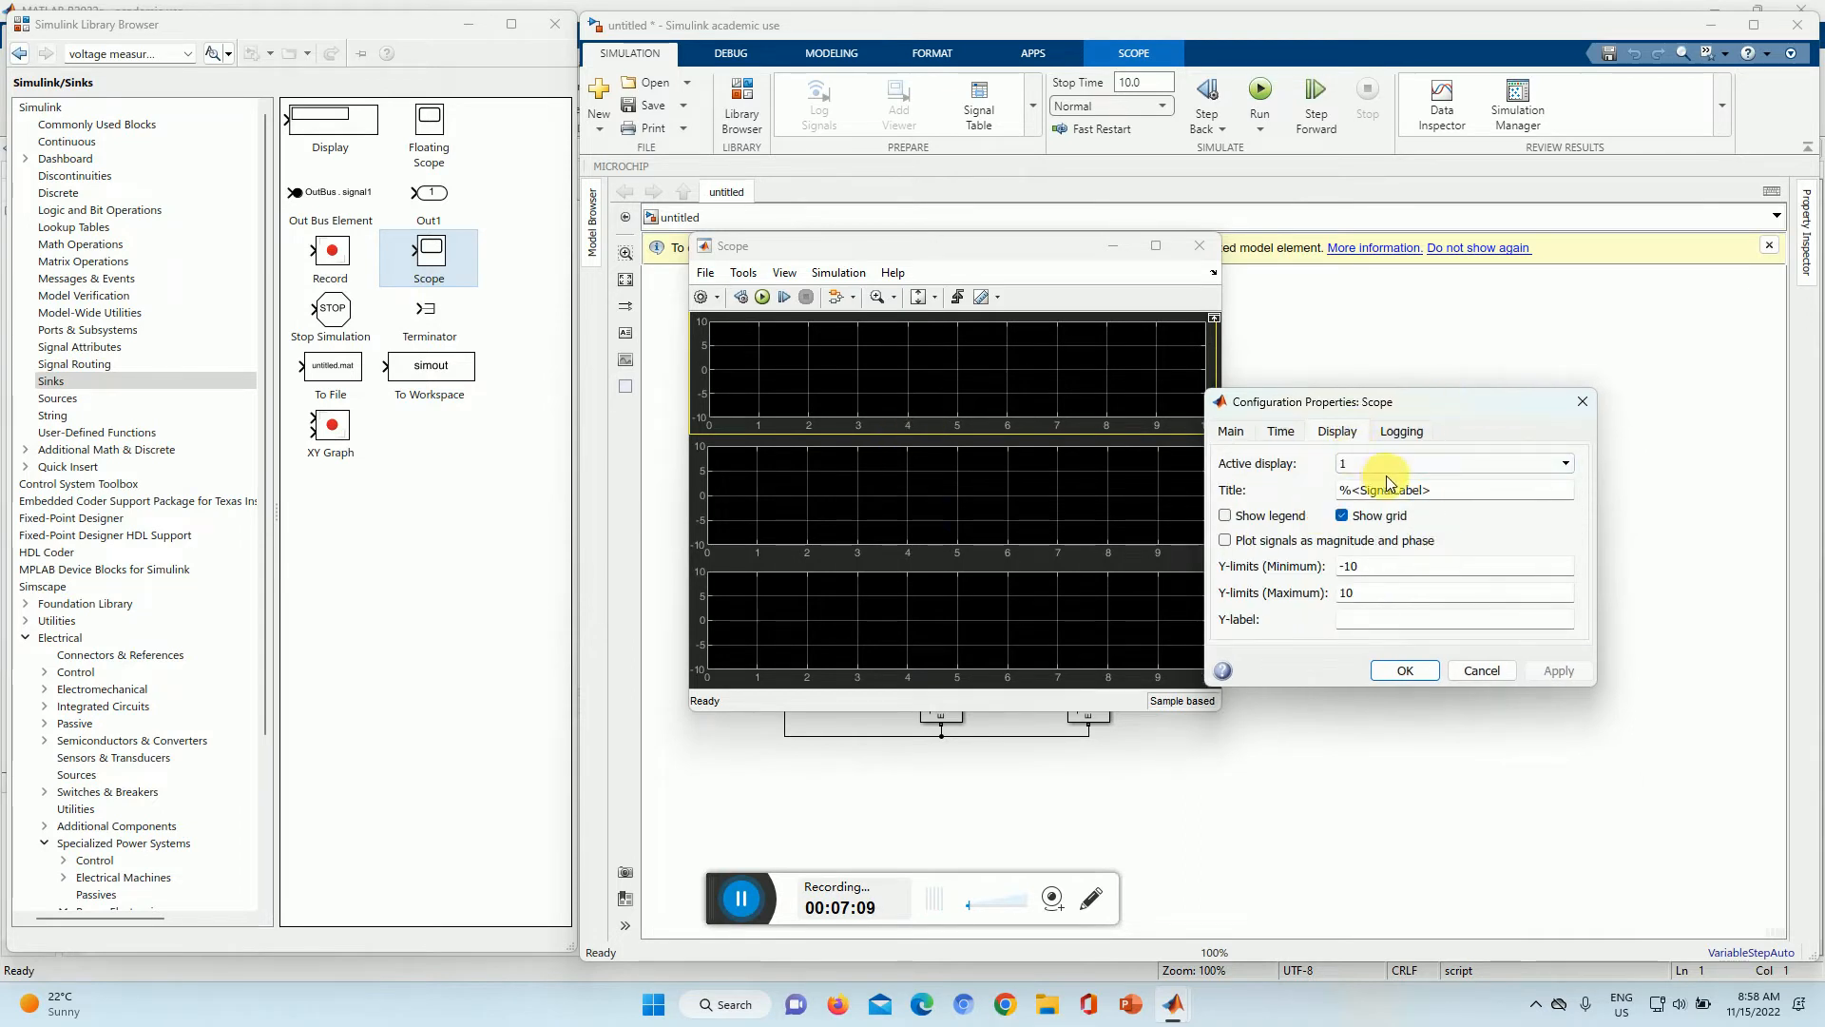
triple_click(1471, 492)
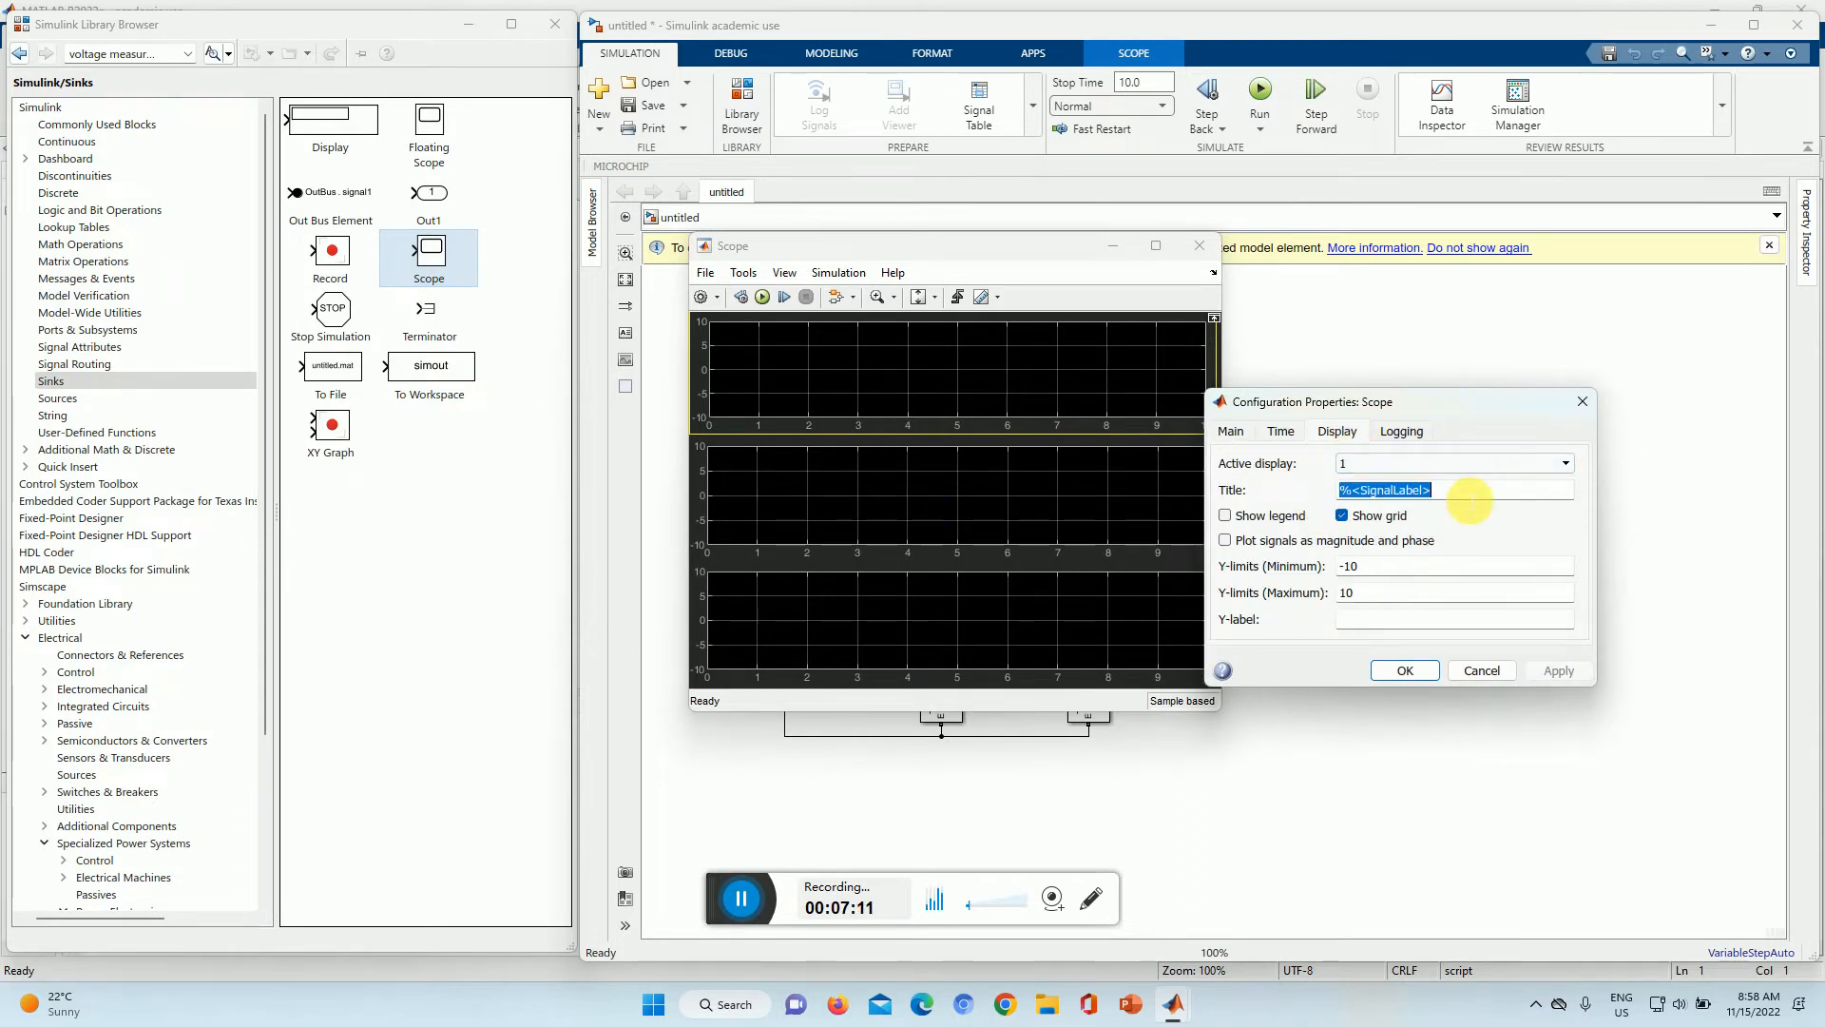
text(Output Cur)
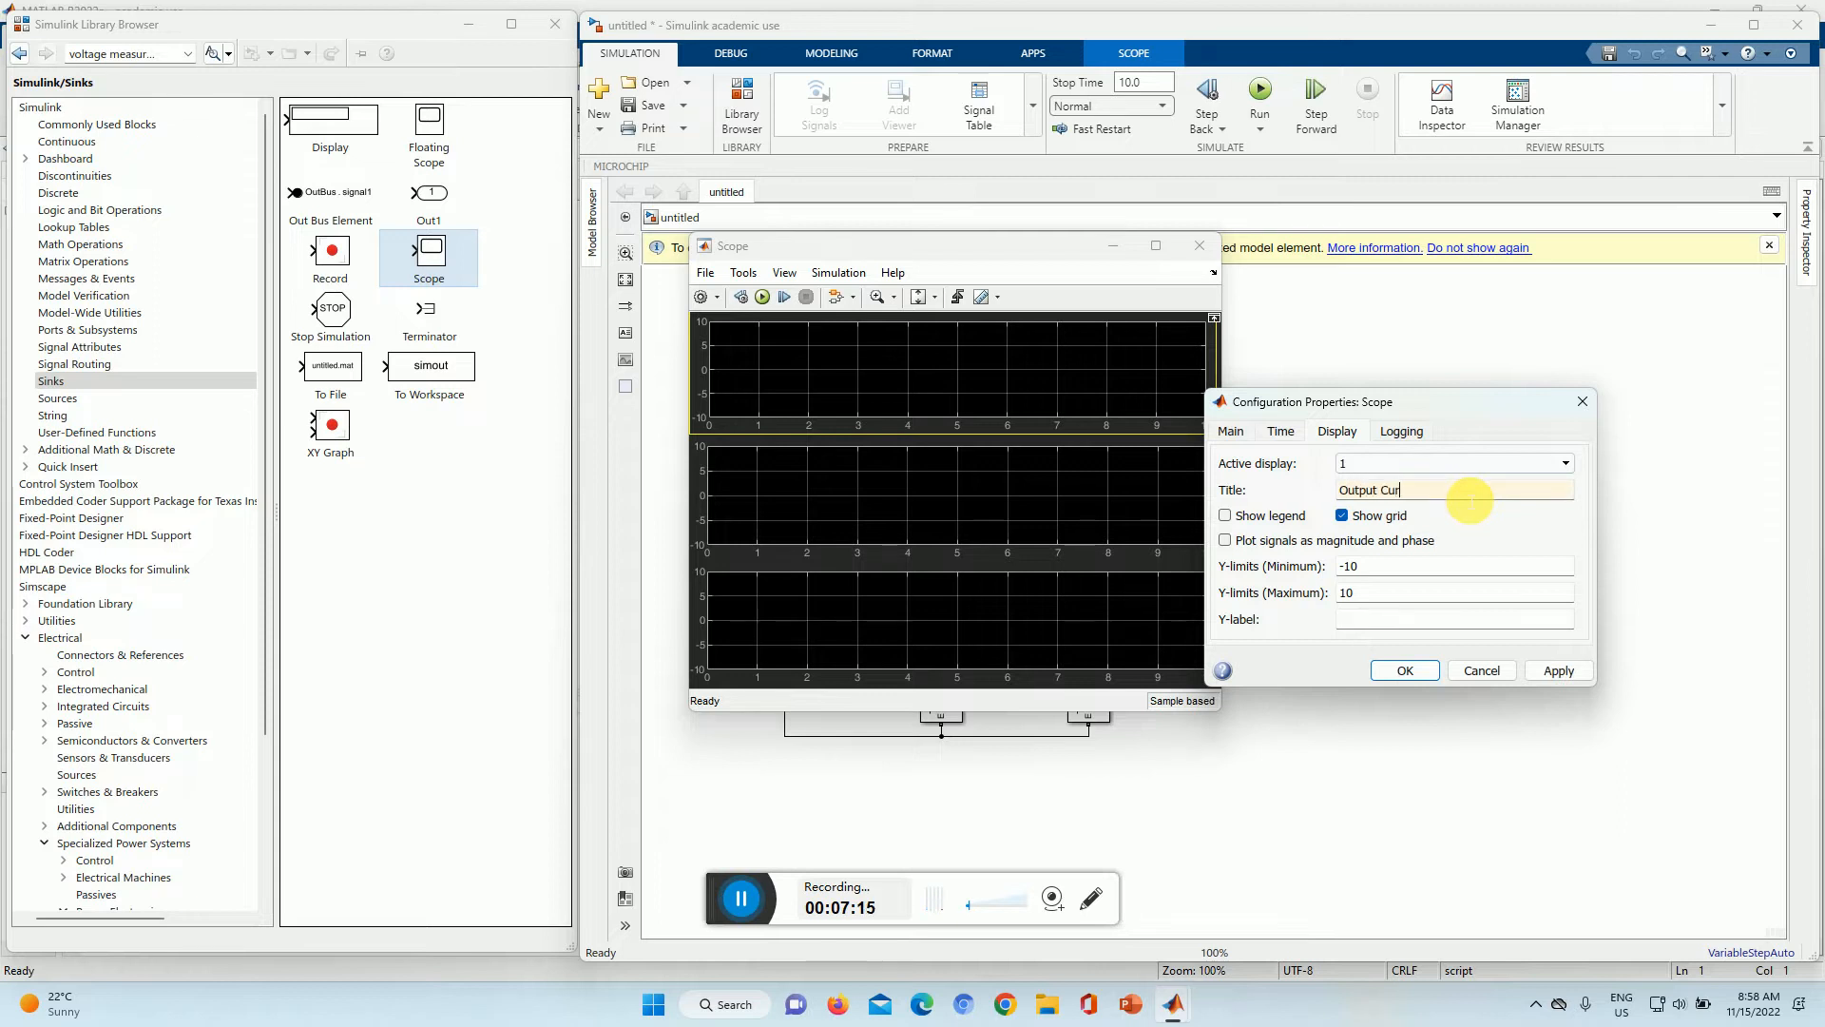
text(rent)
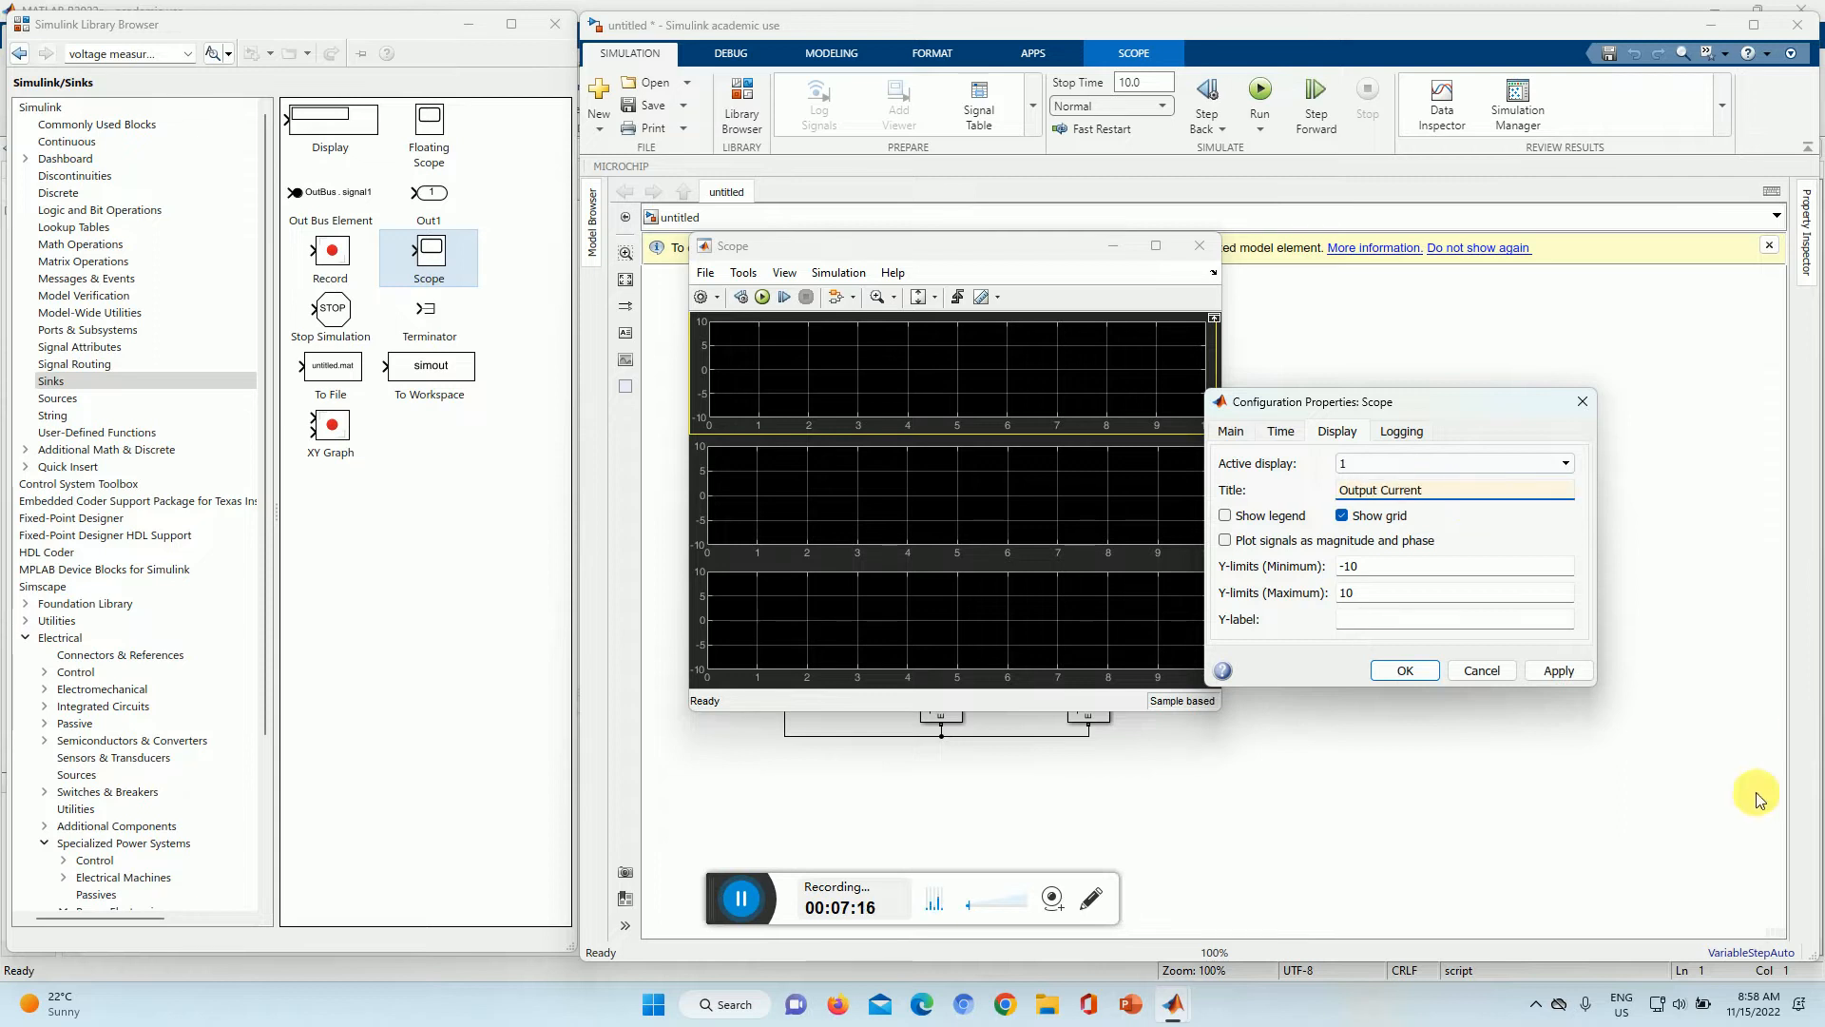
click(1559, 671)
Step: Title the Scope's second display "Output Voltage"
click(1451, 464)
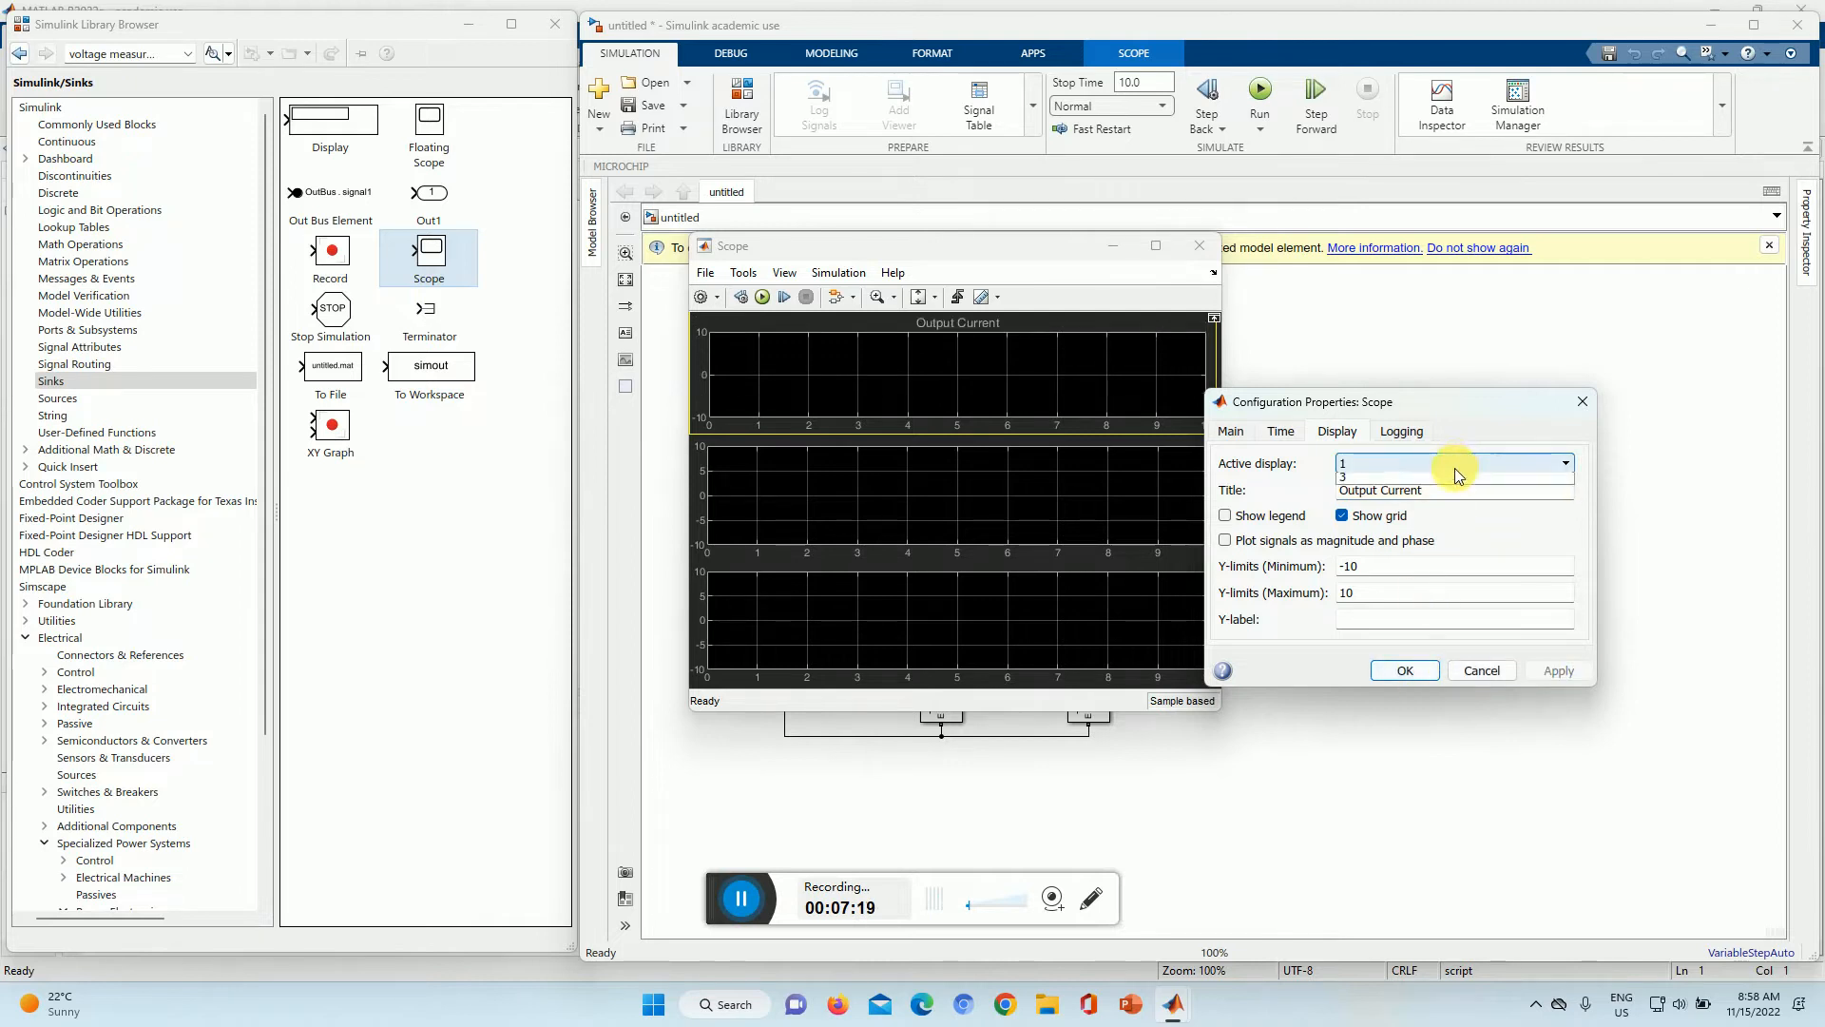
click(1451, 489)
triple_click(1445, 490)
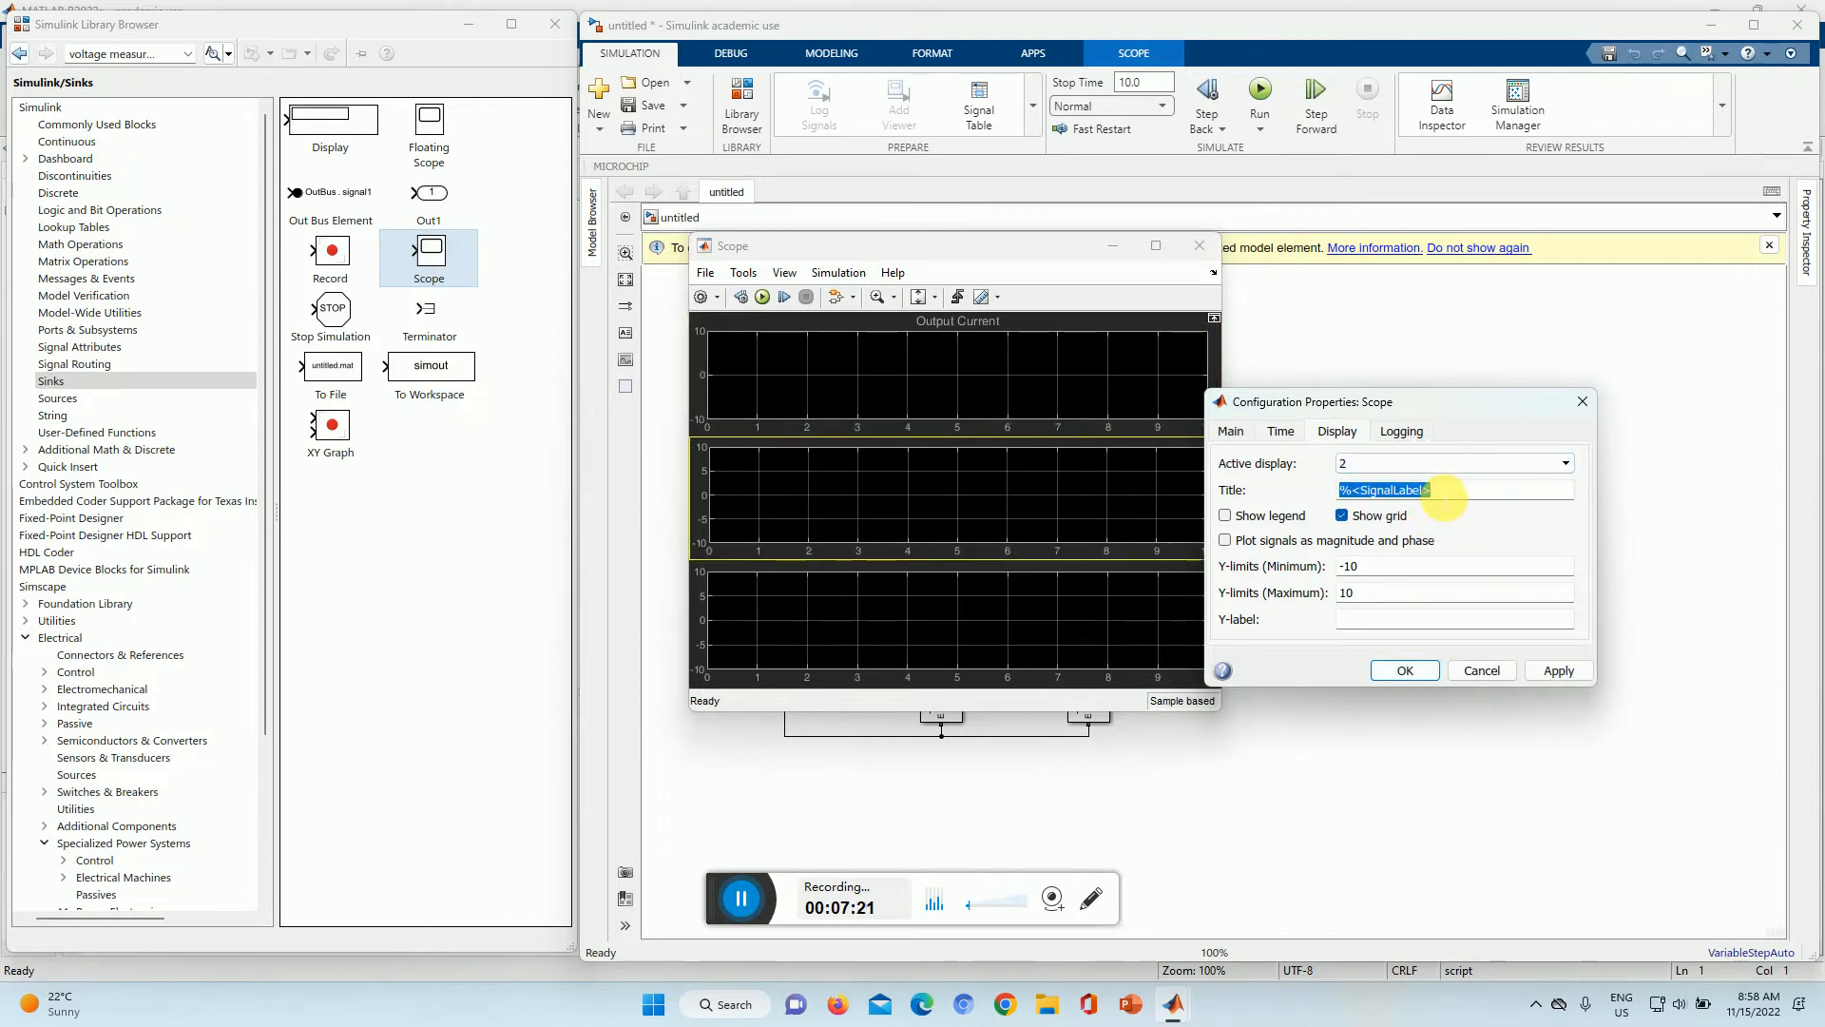
text(Outp)
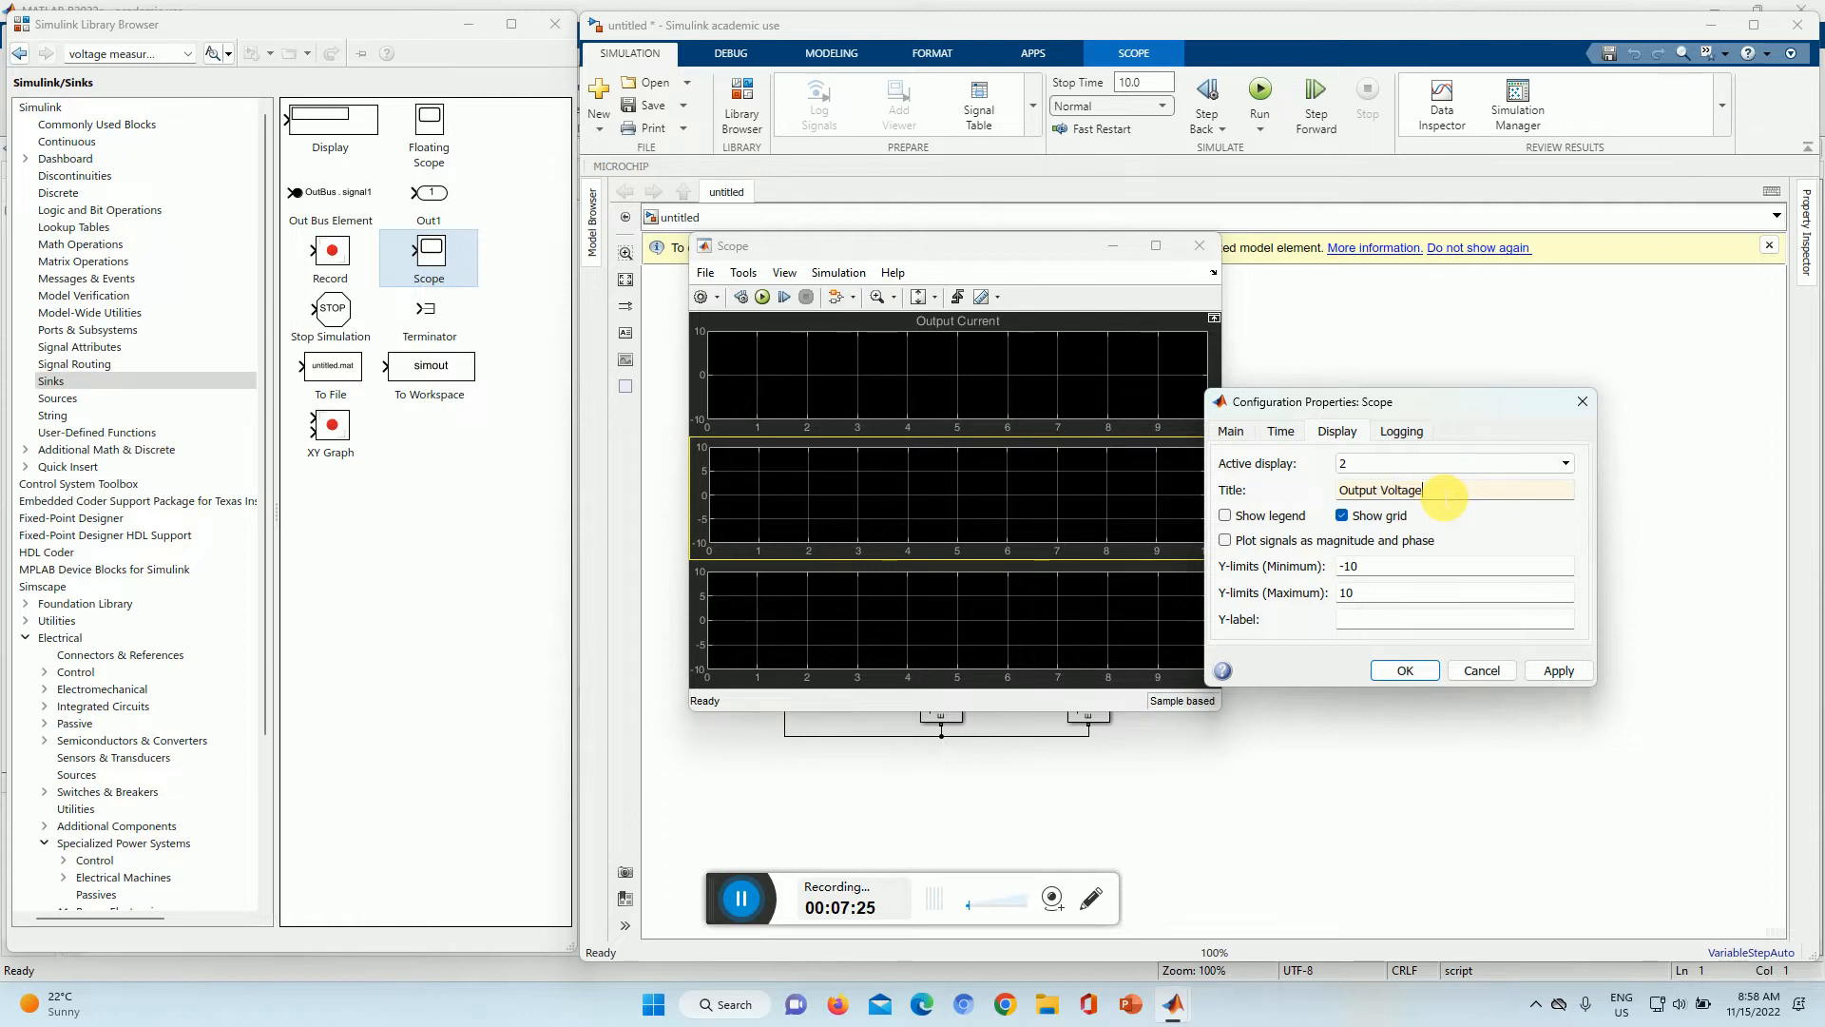
text(ut Voltage)
click(1559, 670)
Step: Title the Scope's third display "Input Current" and accept the configuration properties
click(1441, 464)
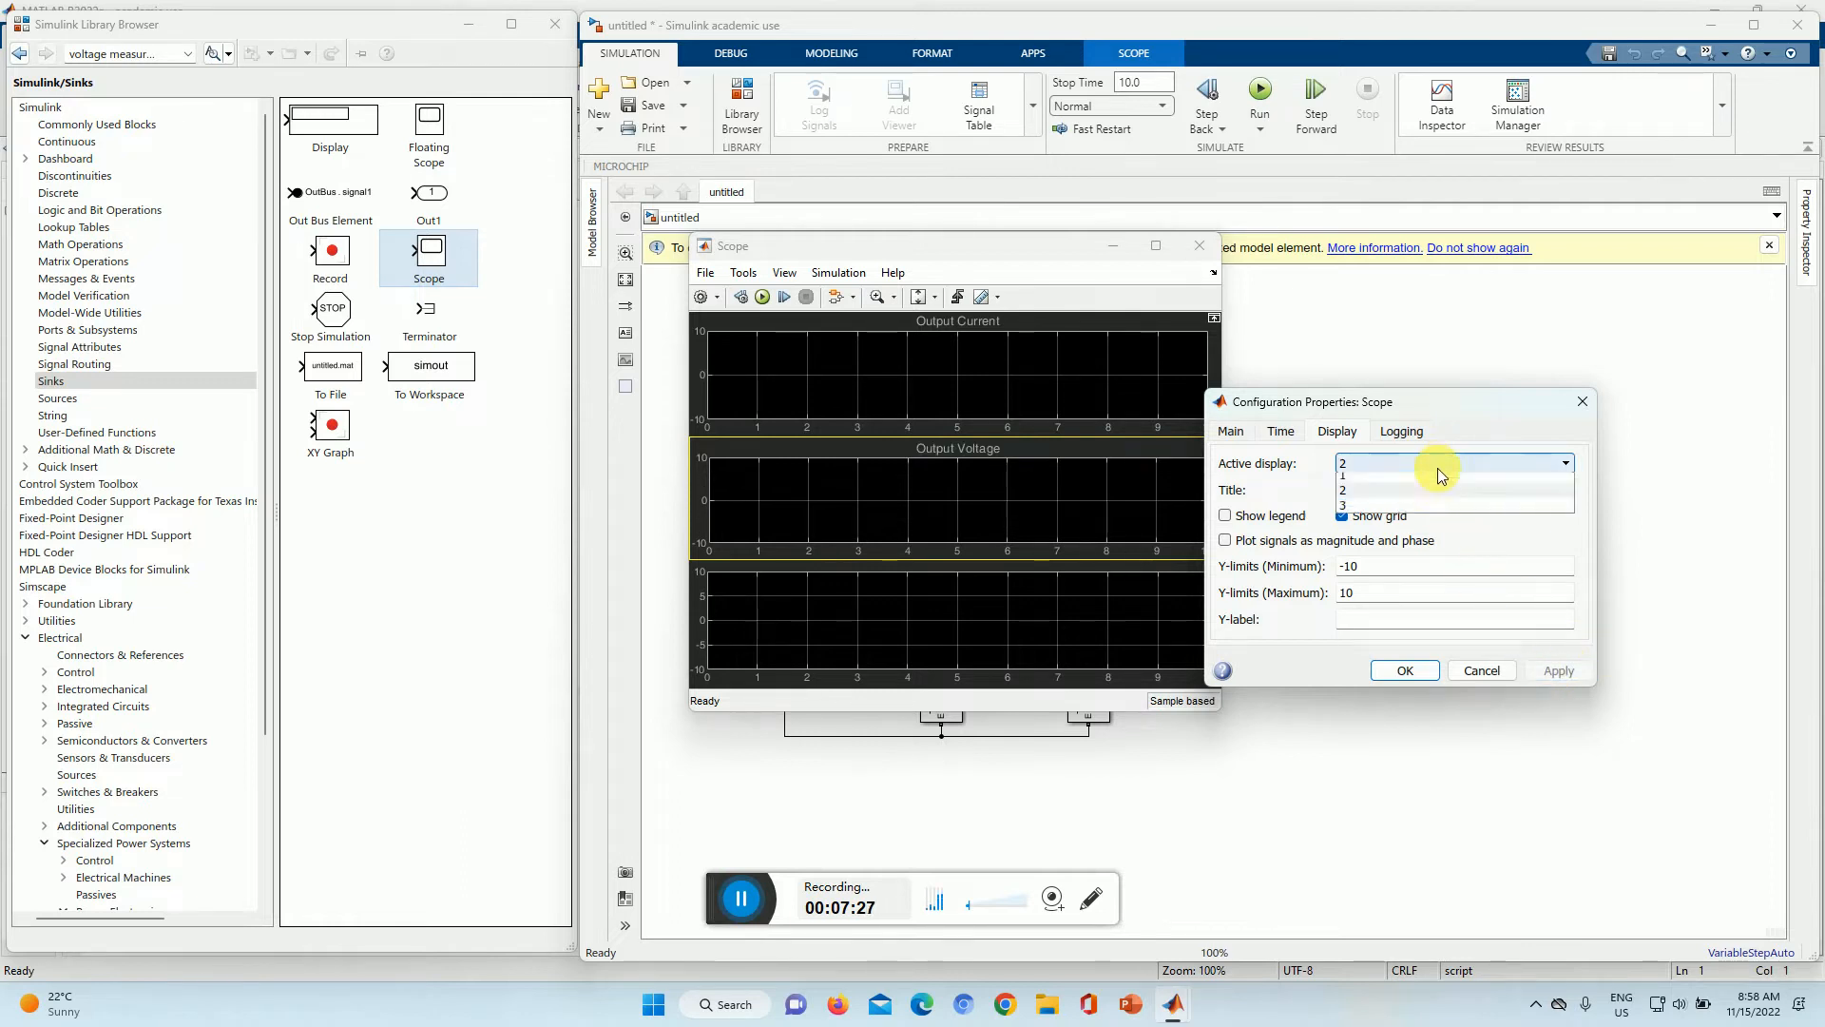
click(1415, 506)
triple_click(1451, 491)
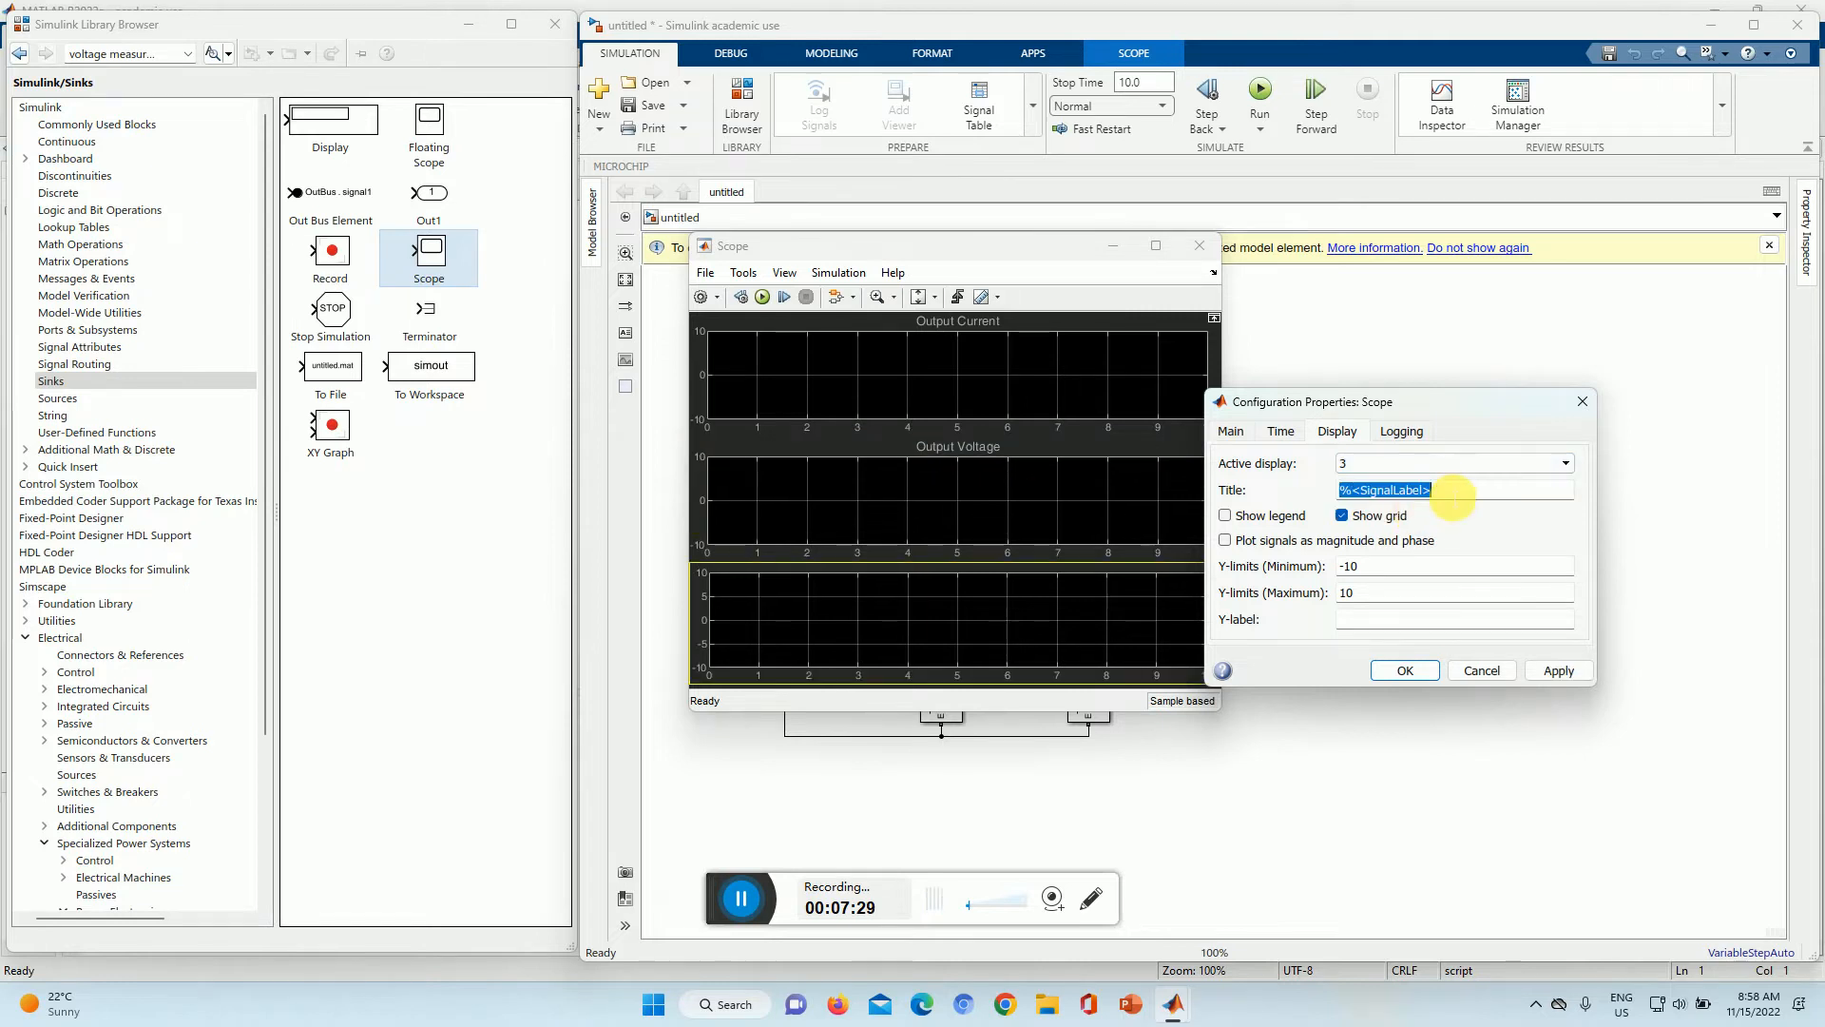
text(Input Current)
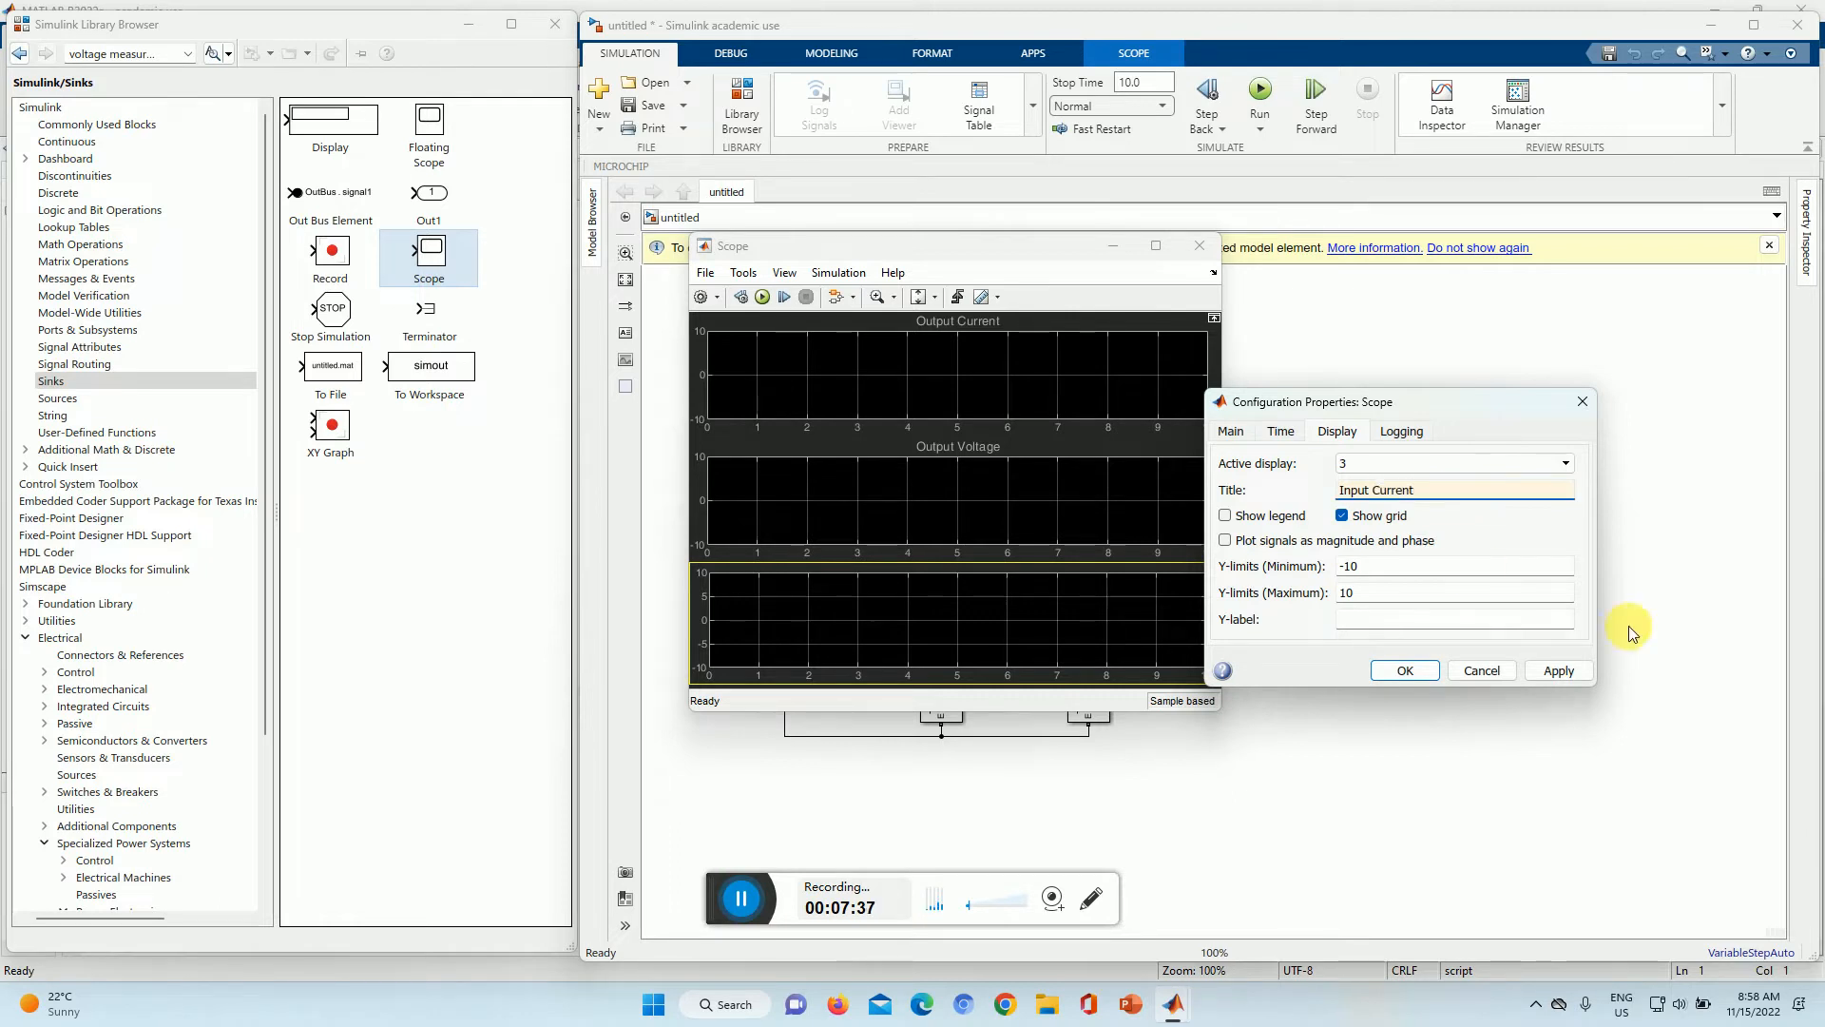
click(1559, 670)
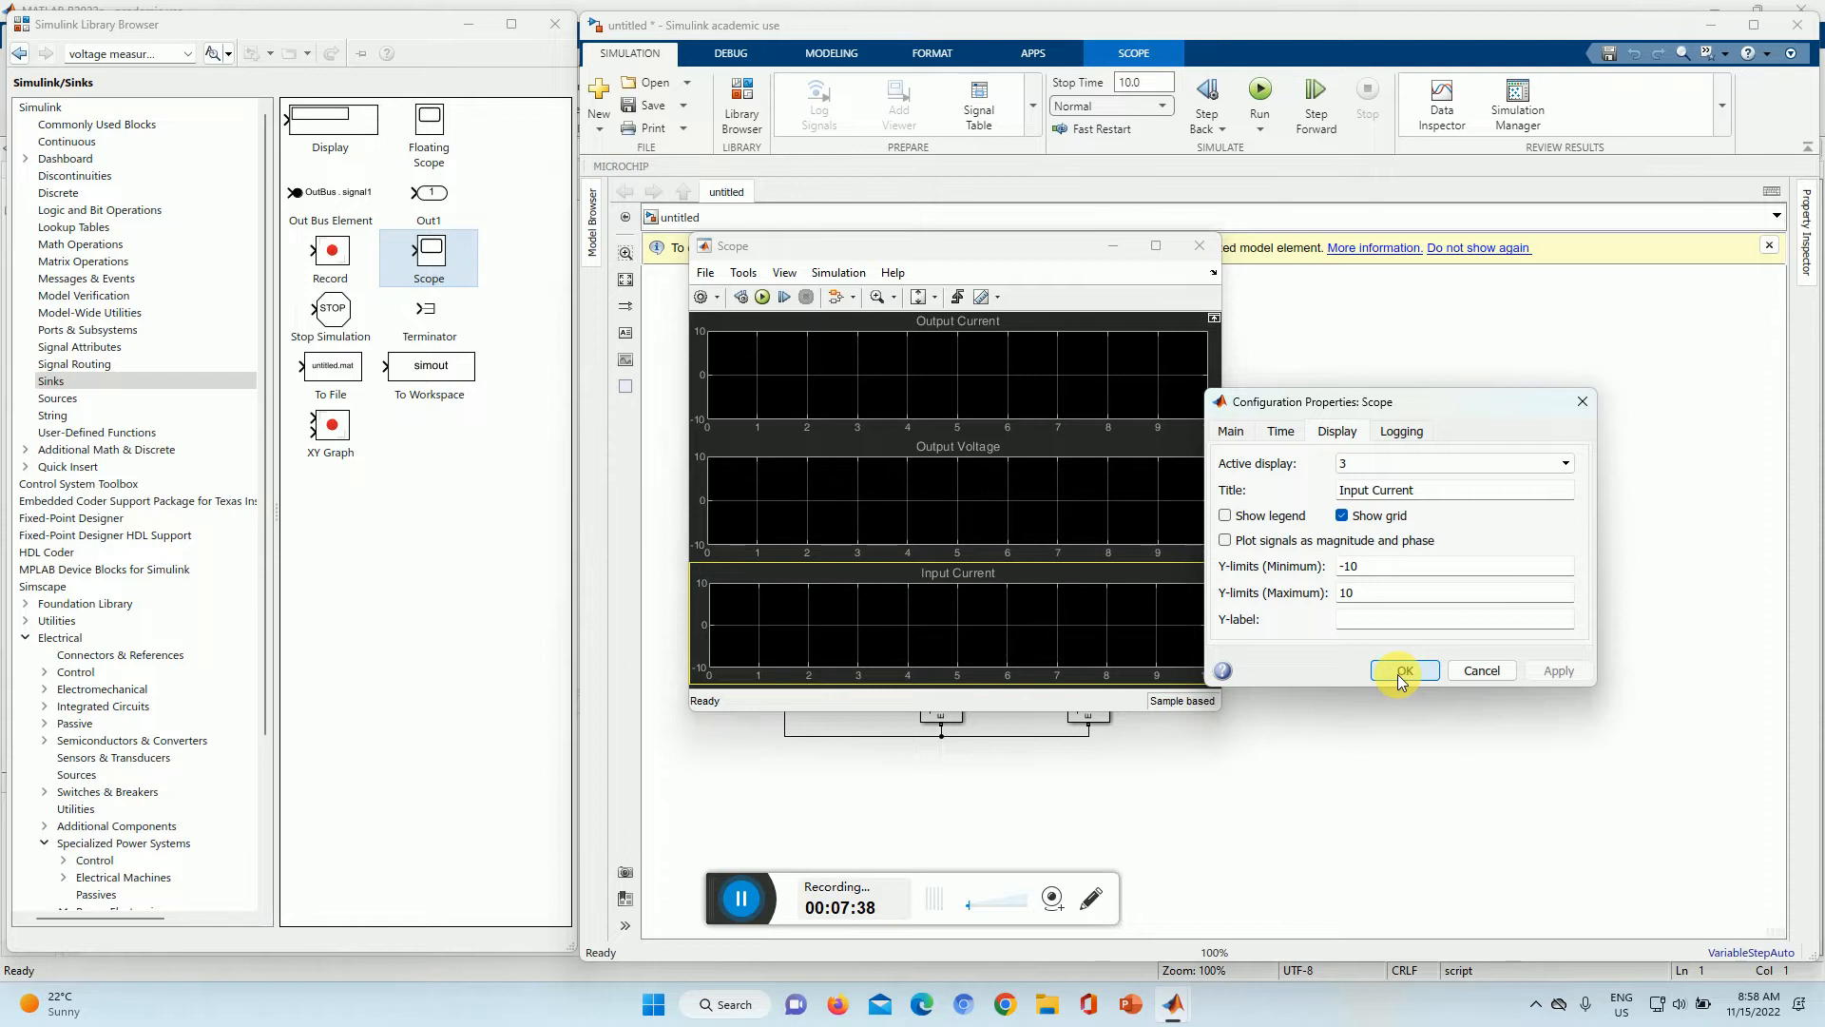
click(1405, 671)
Step: Style the Scope with a white figure color, white axes background and black axes foreground
click(787, 273)
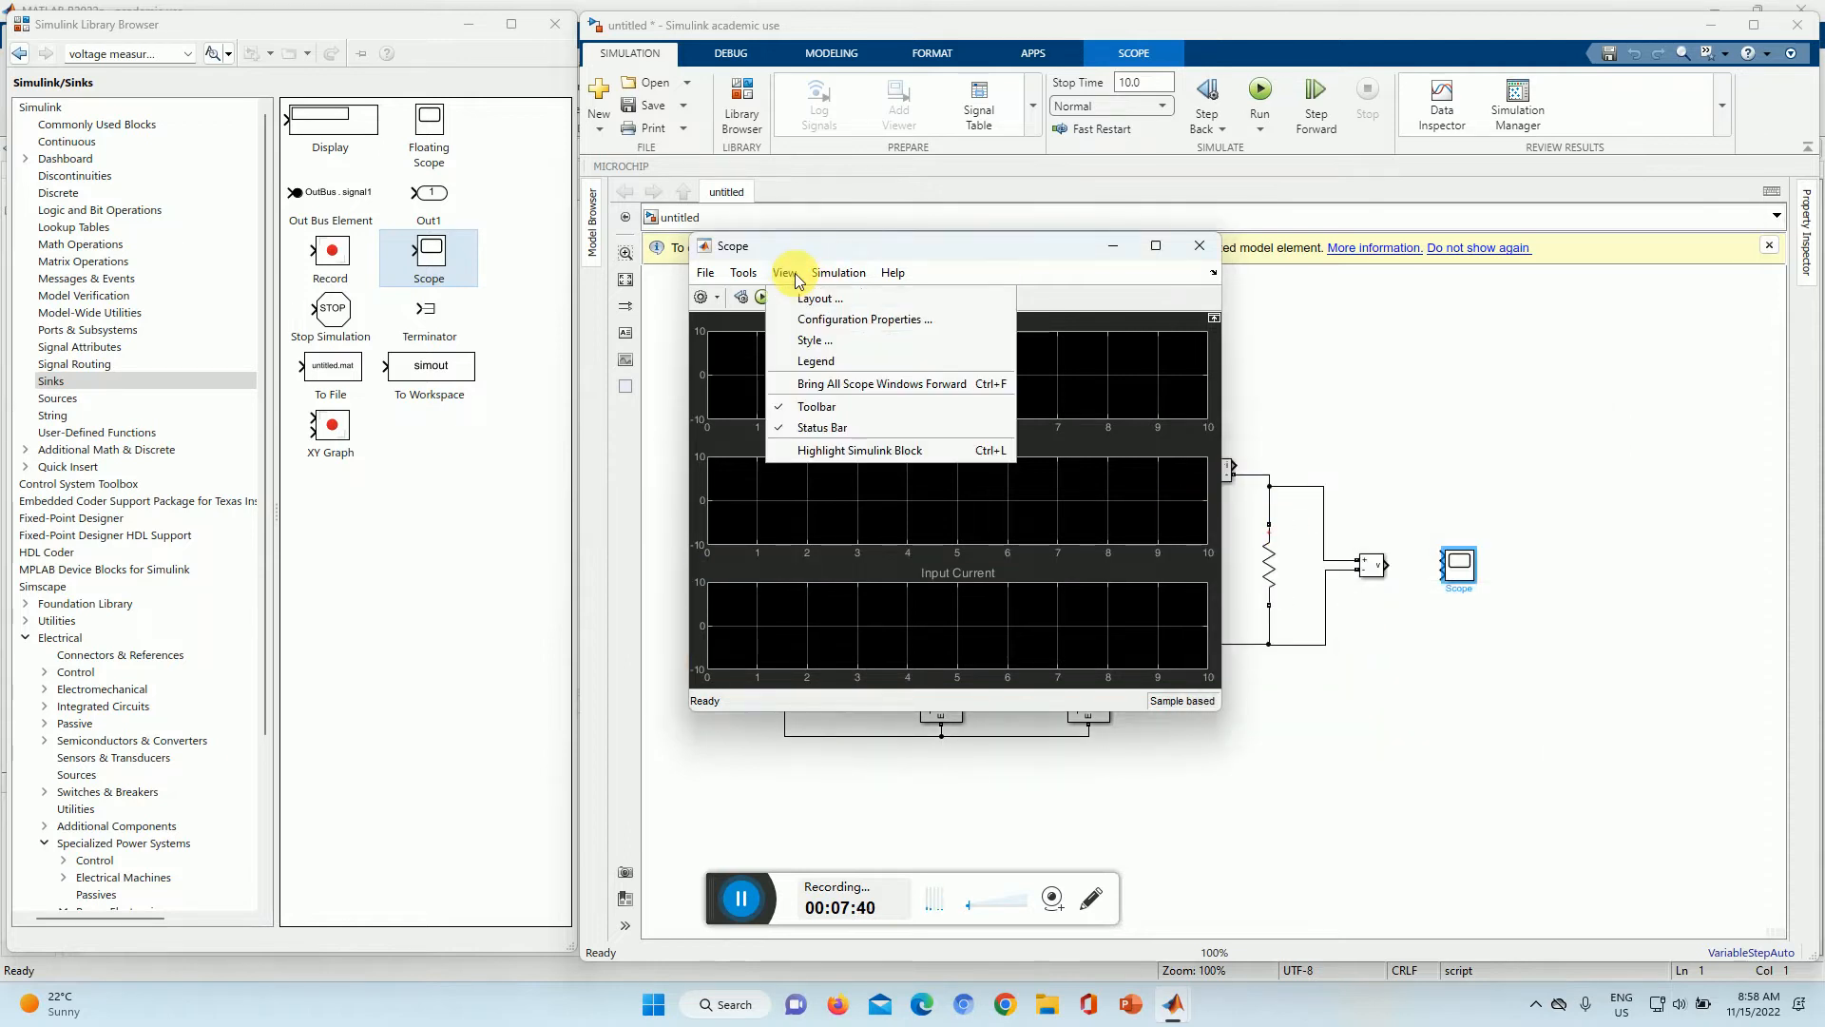
click(823, 339)
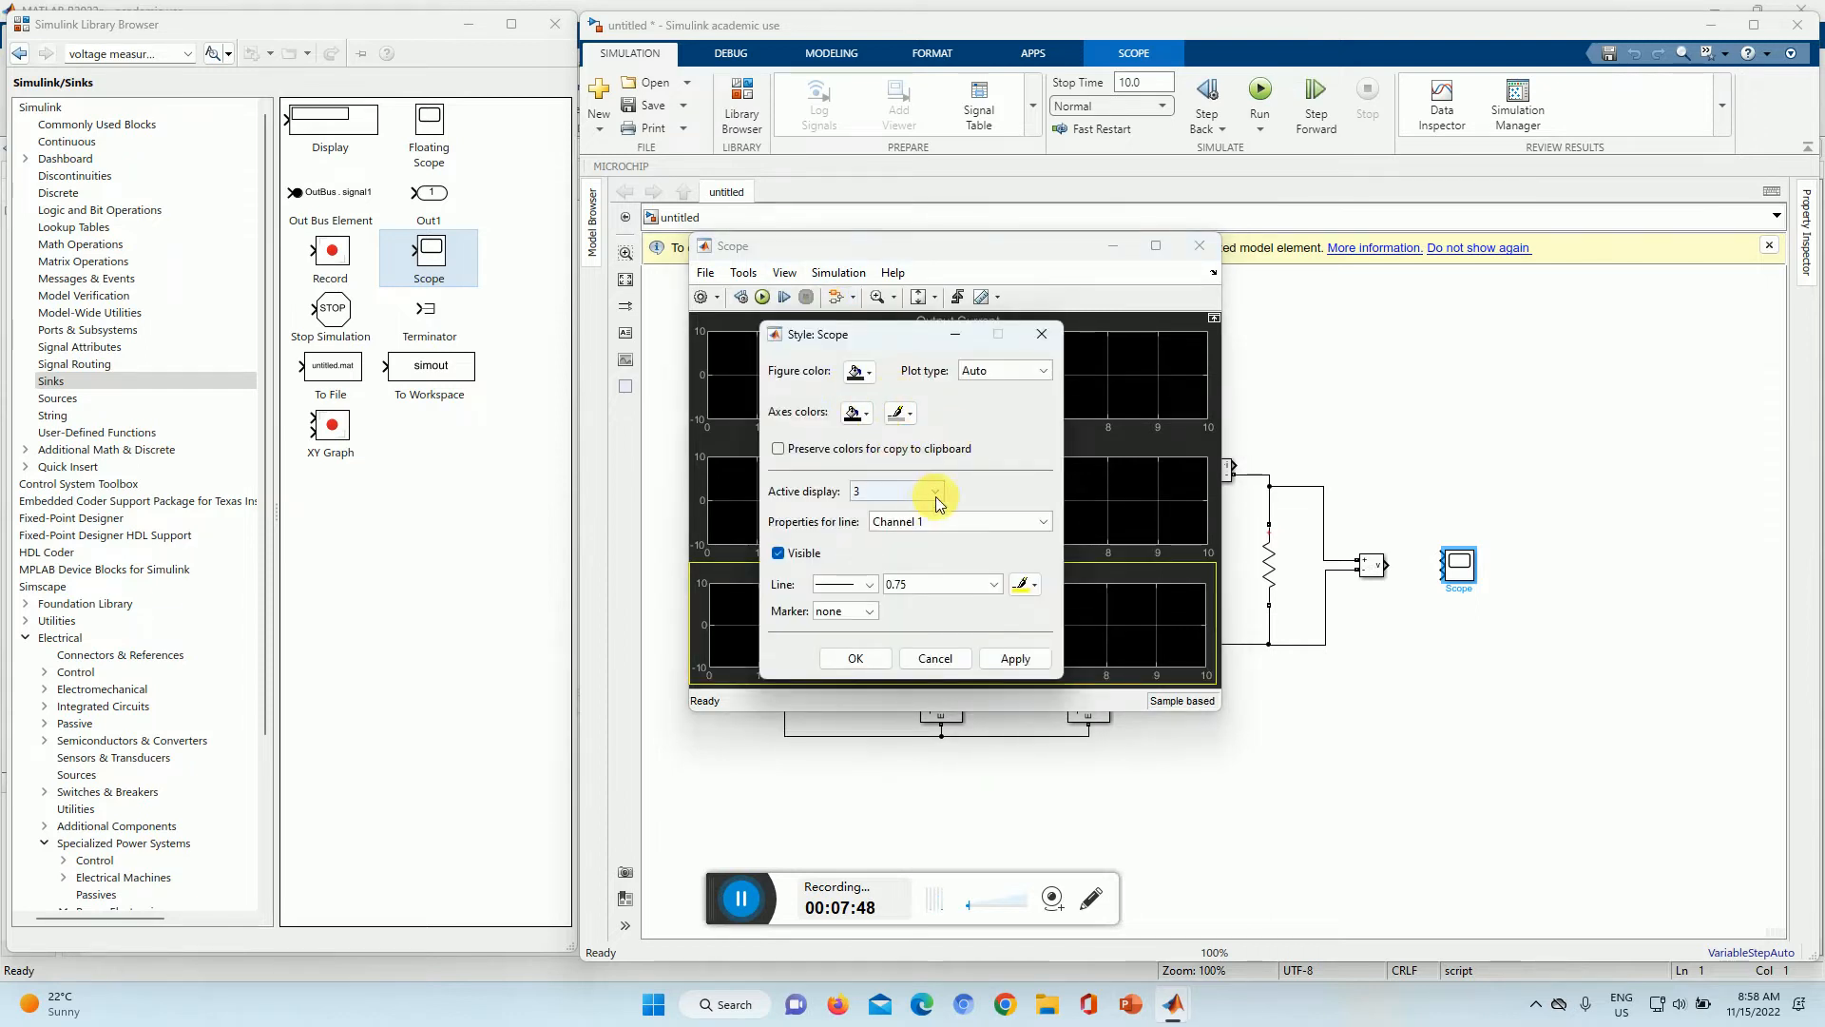
click(861, 371)
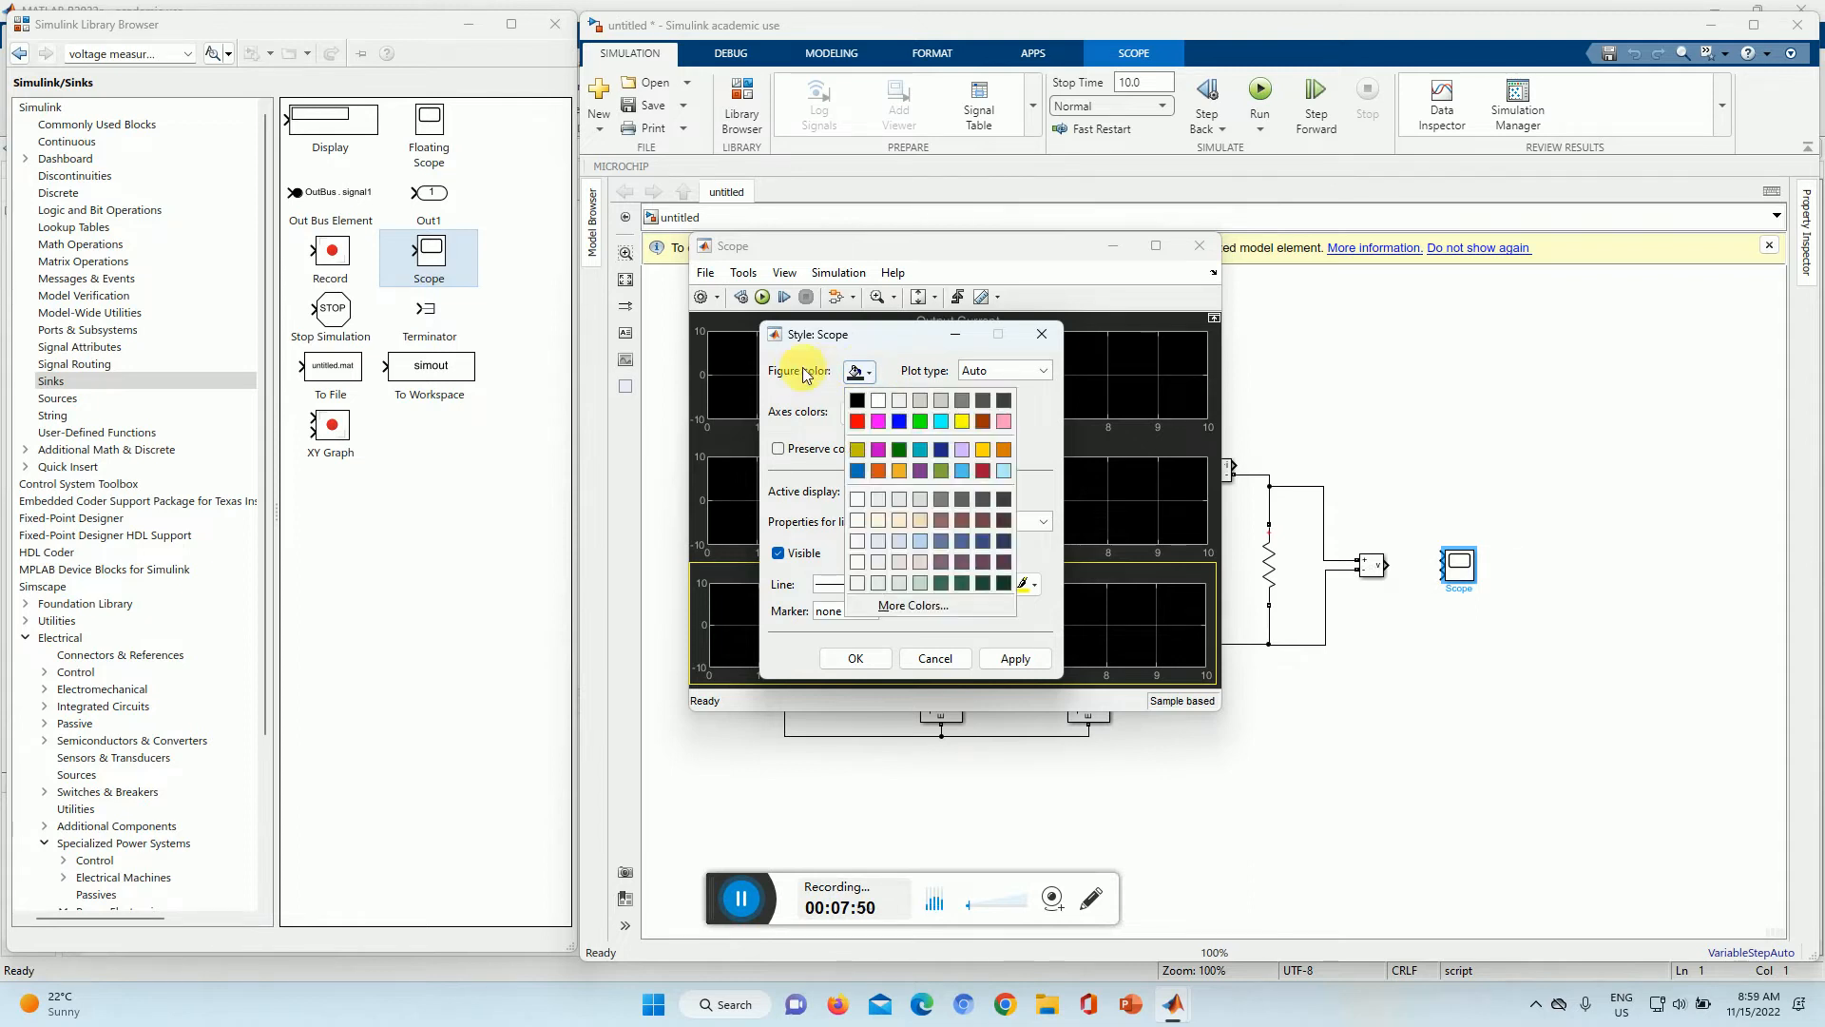
click(880, 403)
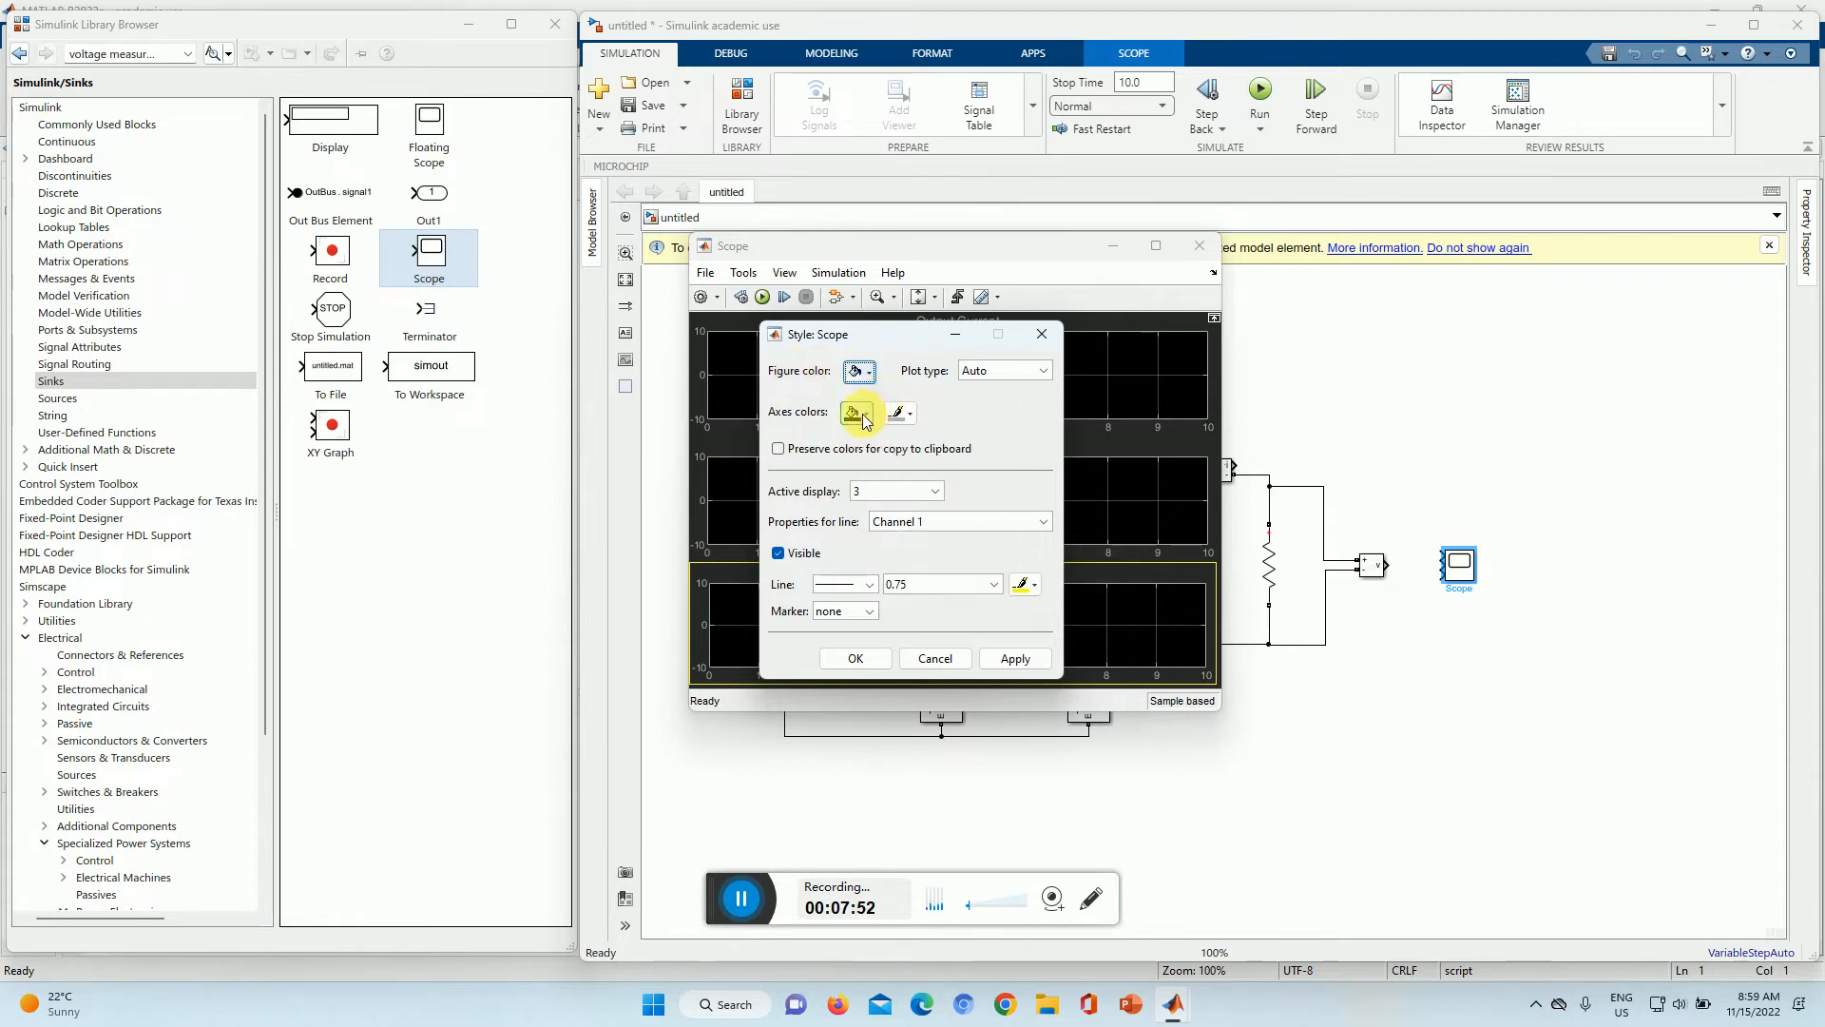
click(856, 413)
click(874, 451)
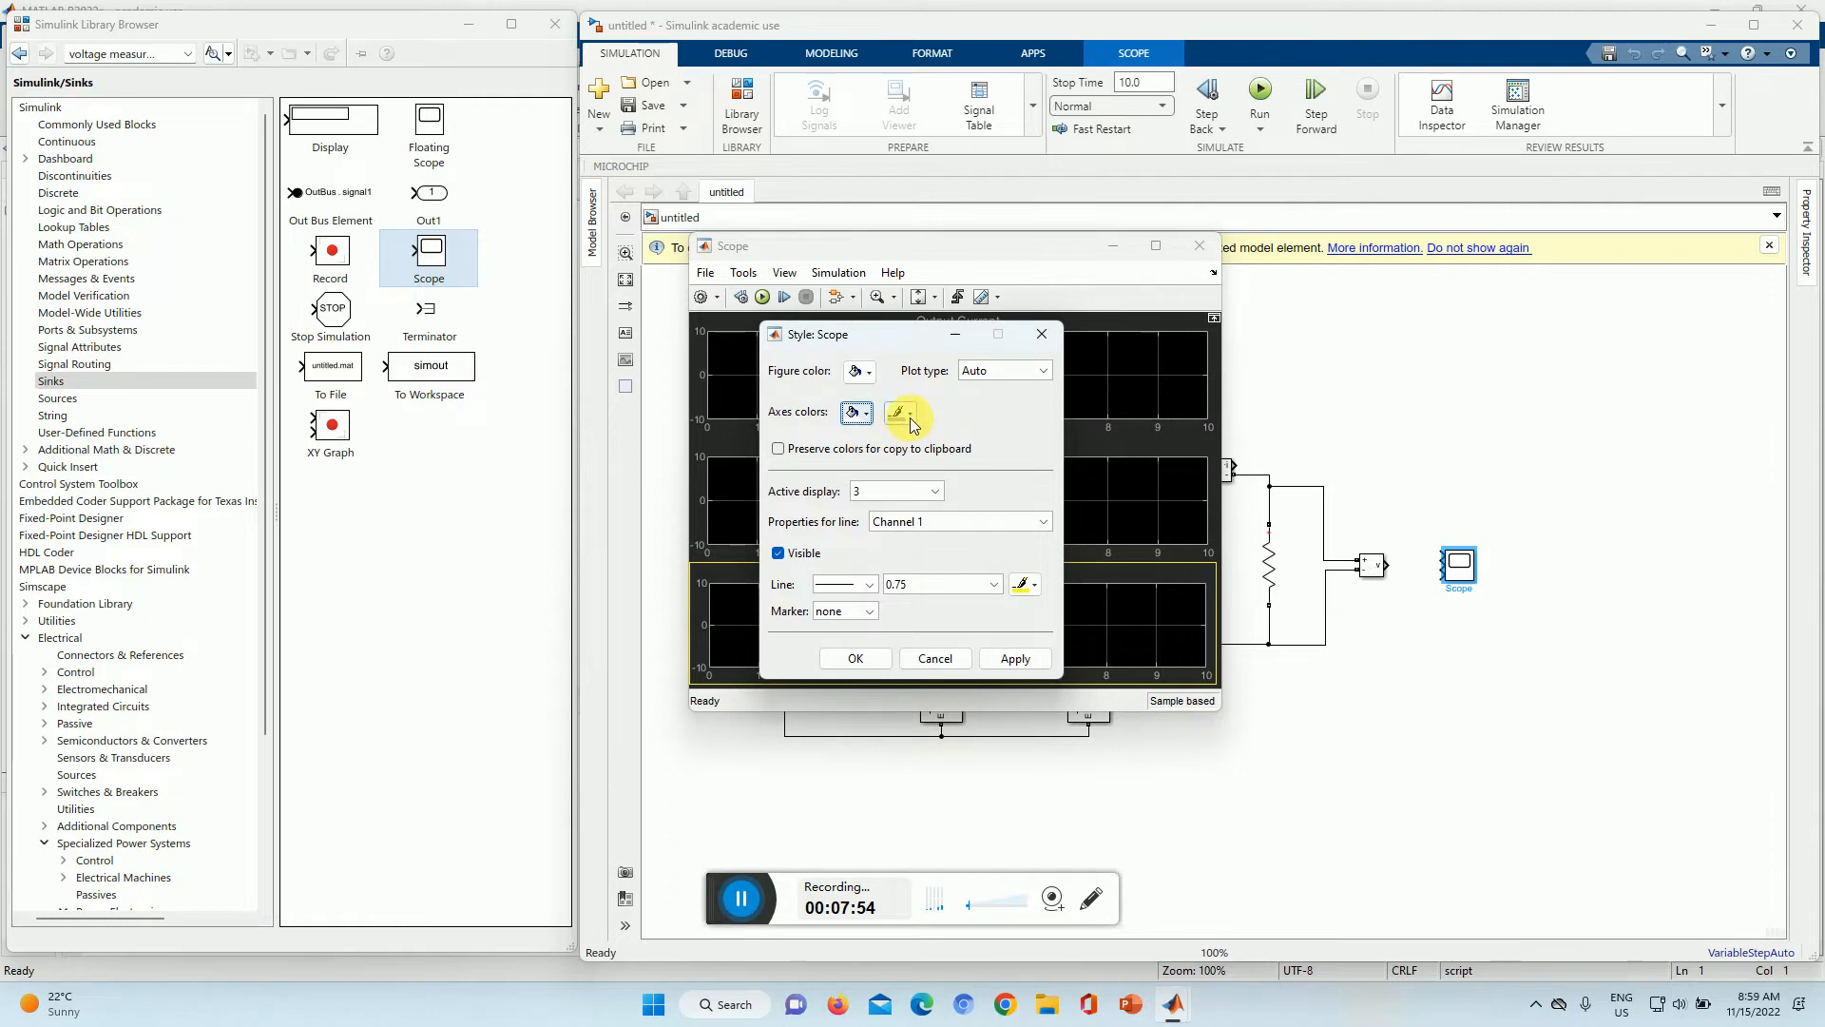
click(904, 413)
click(896, 445)
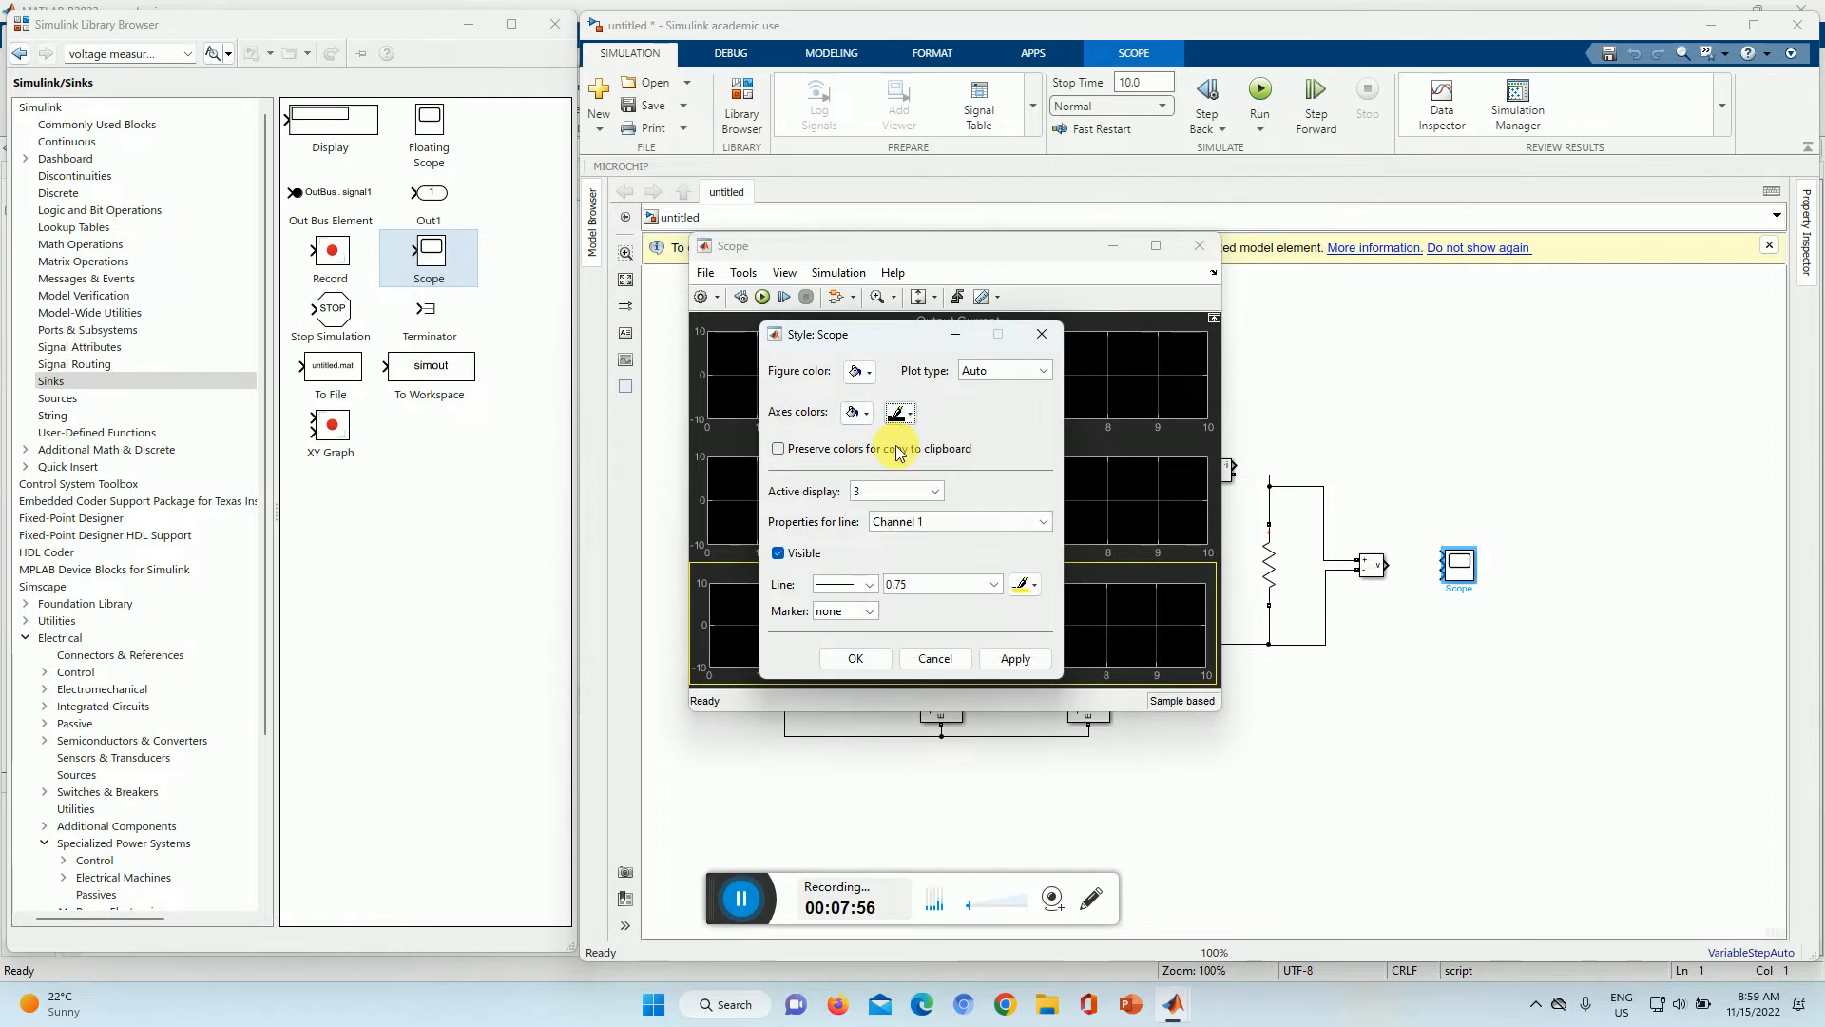
click(1014, 662)
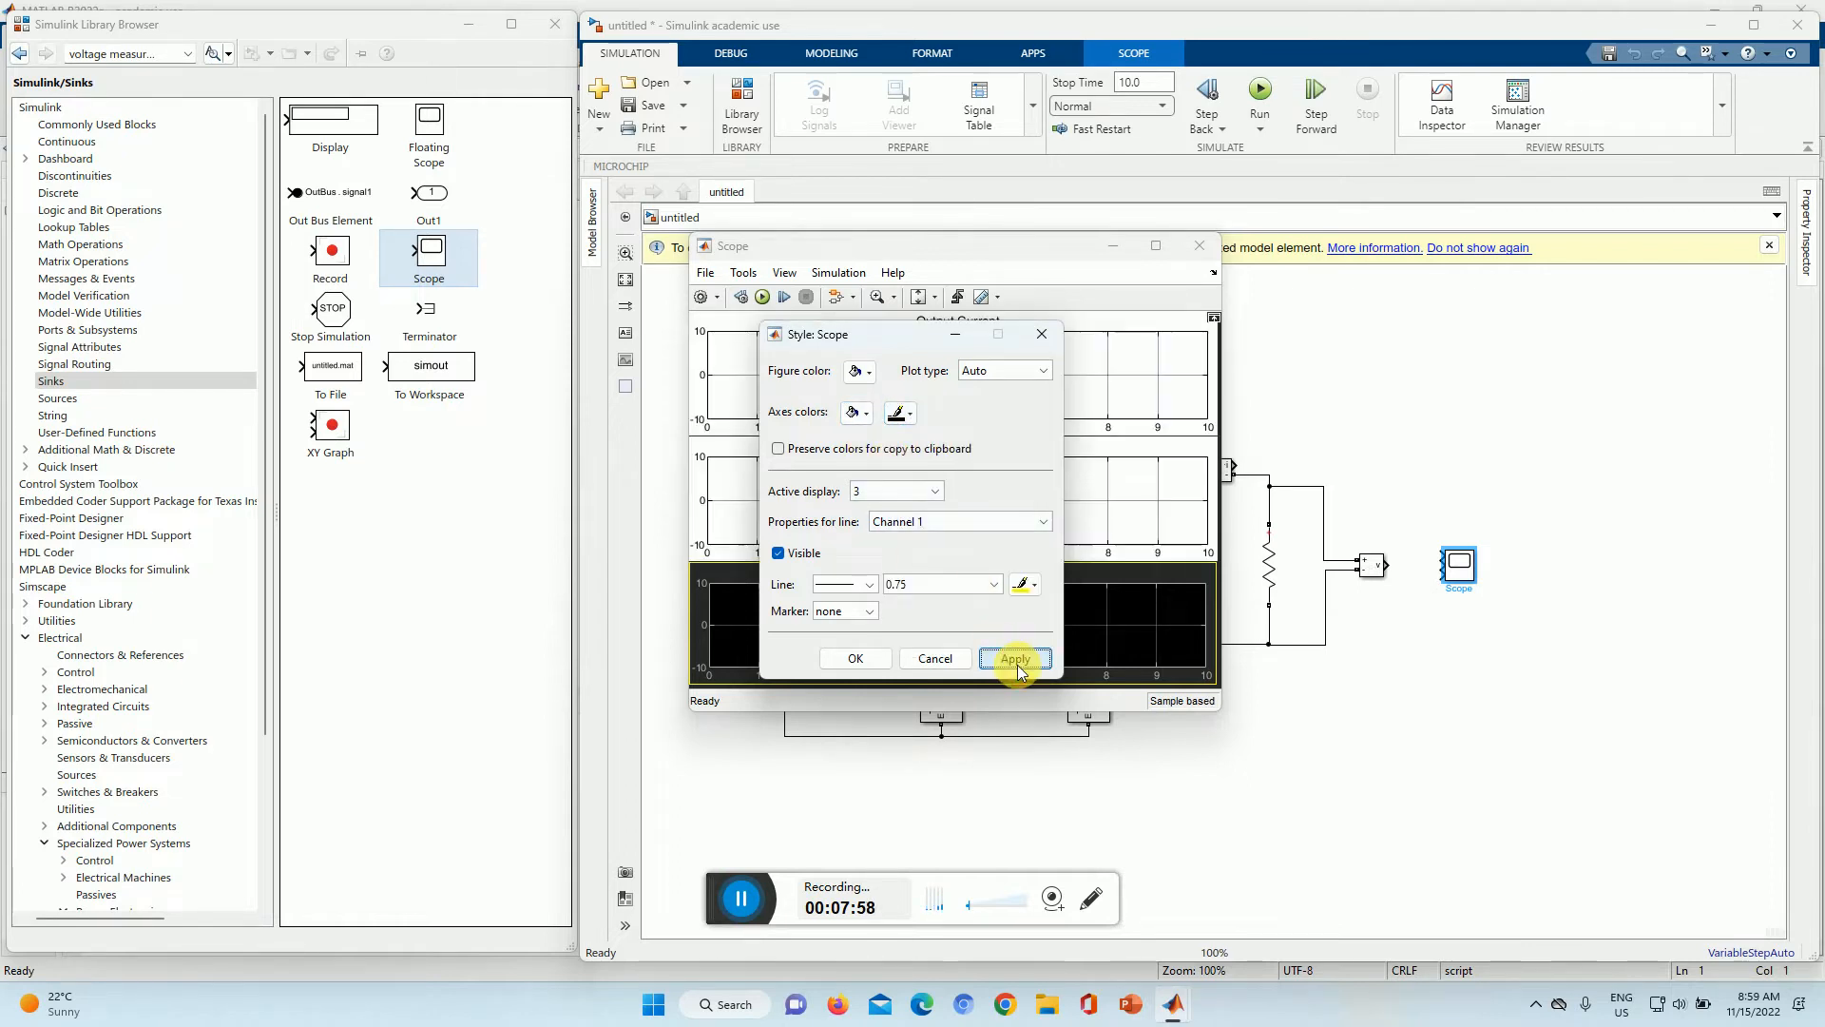
Step: Set the Channel 1 line of the Scope's Output Current display to width 2.0 and red
drag(917, 343, 1524, 336)
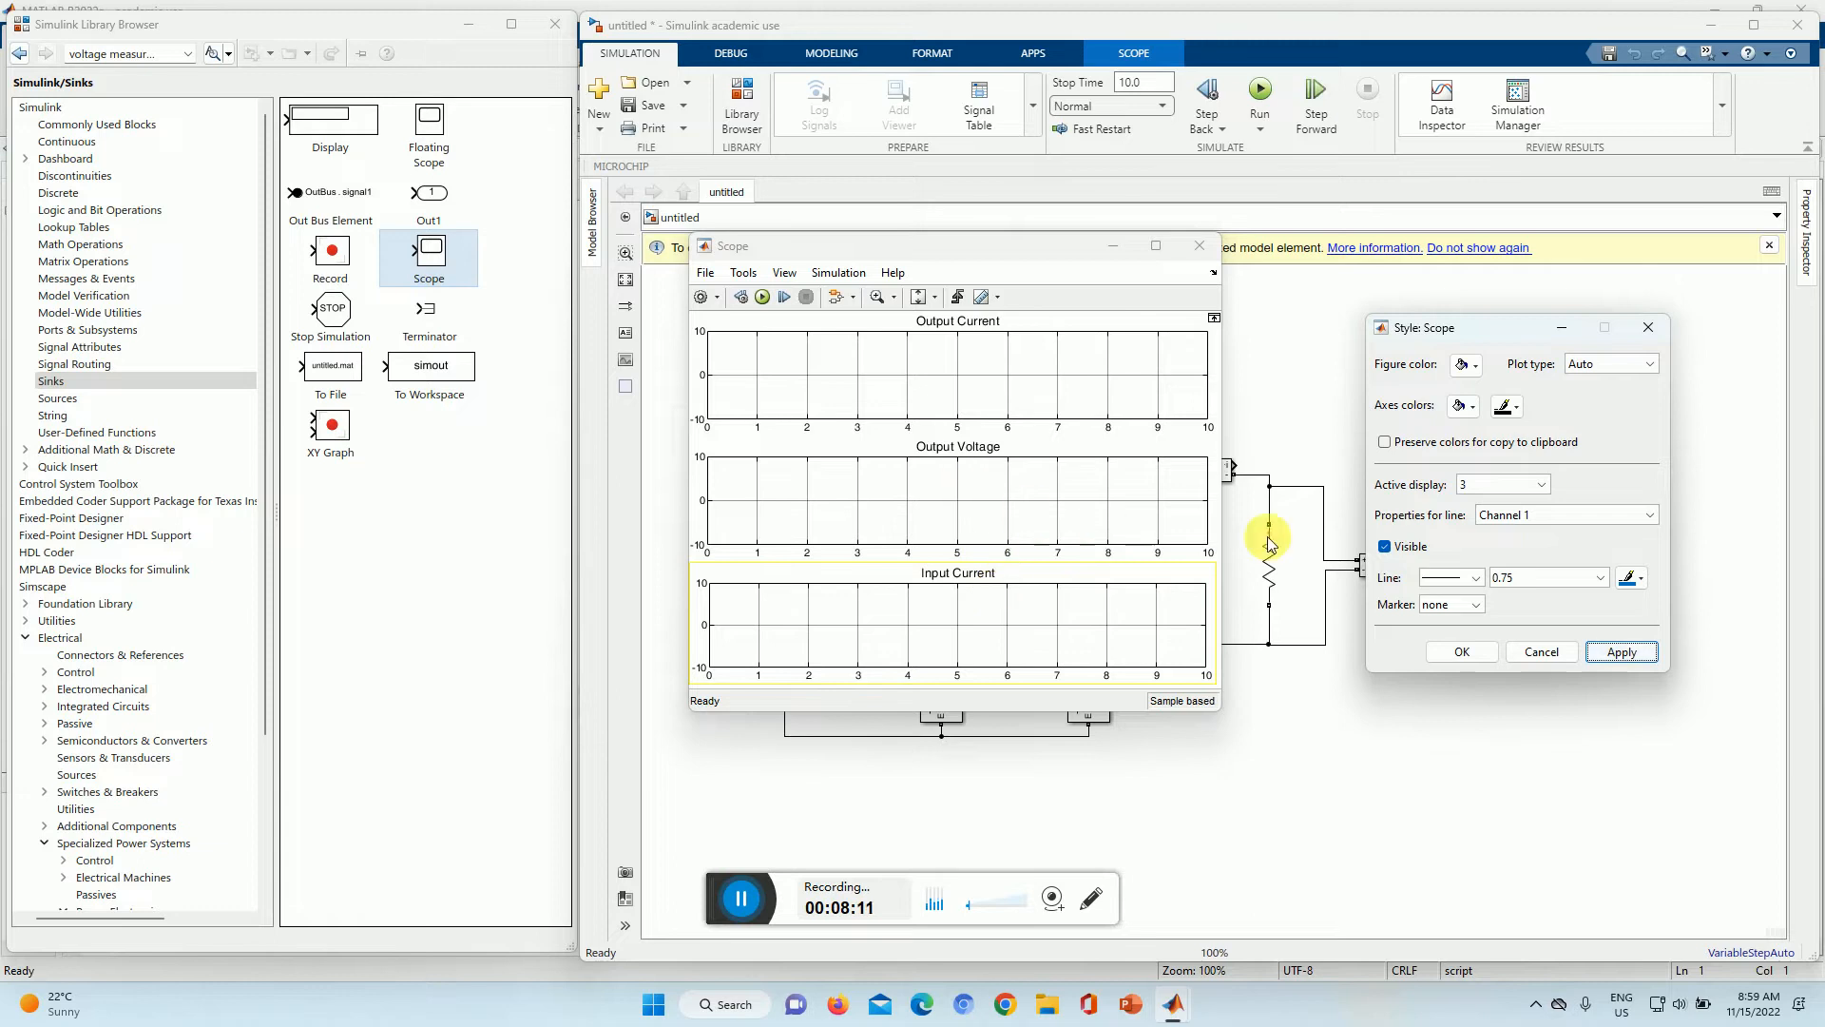
click(1544, 484)
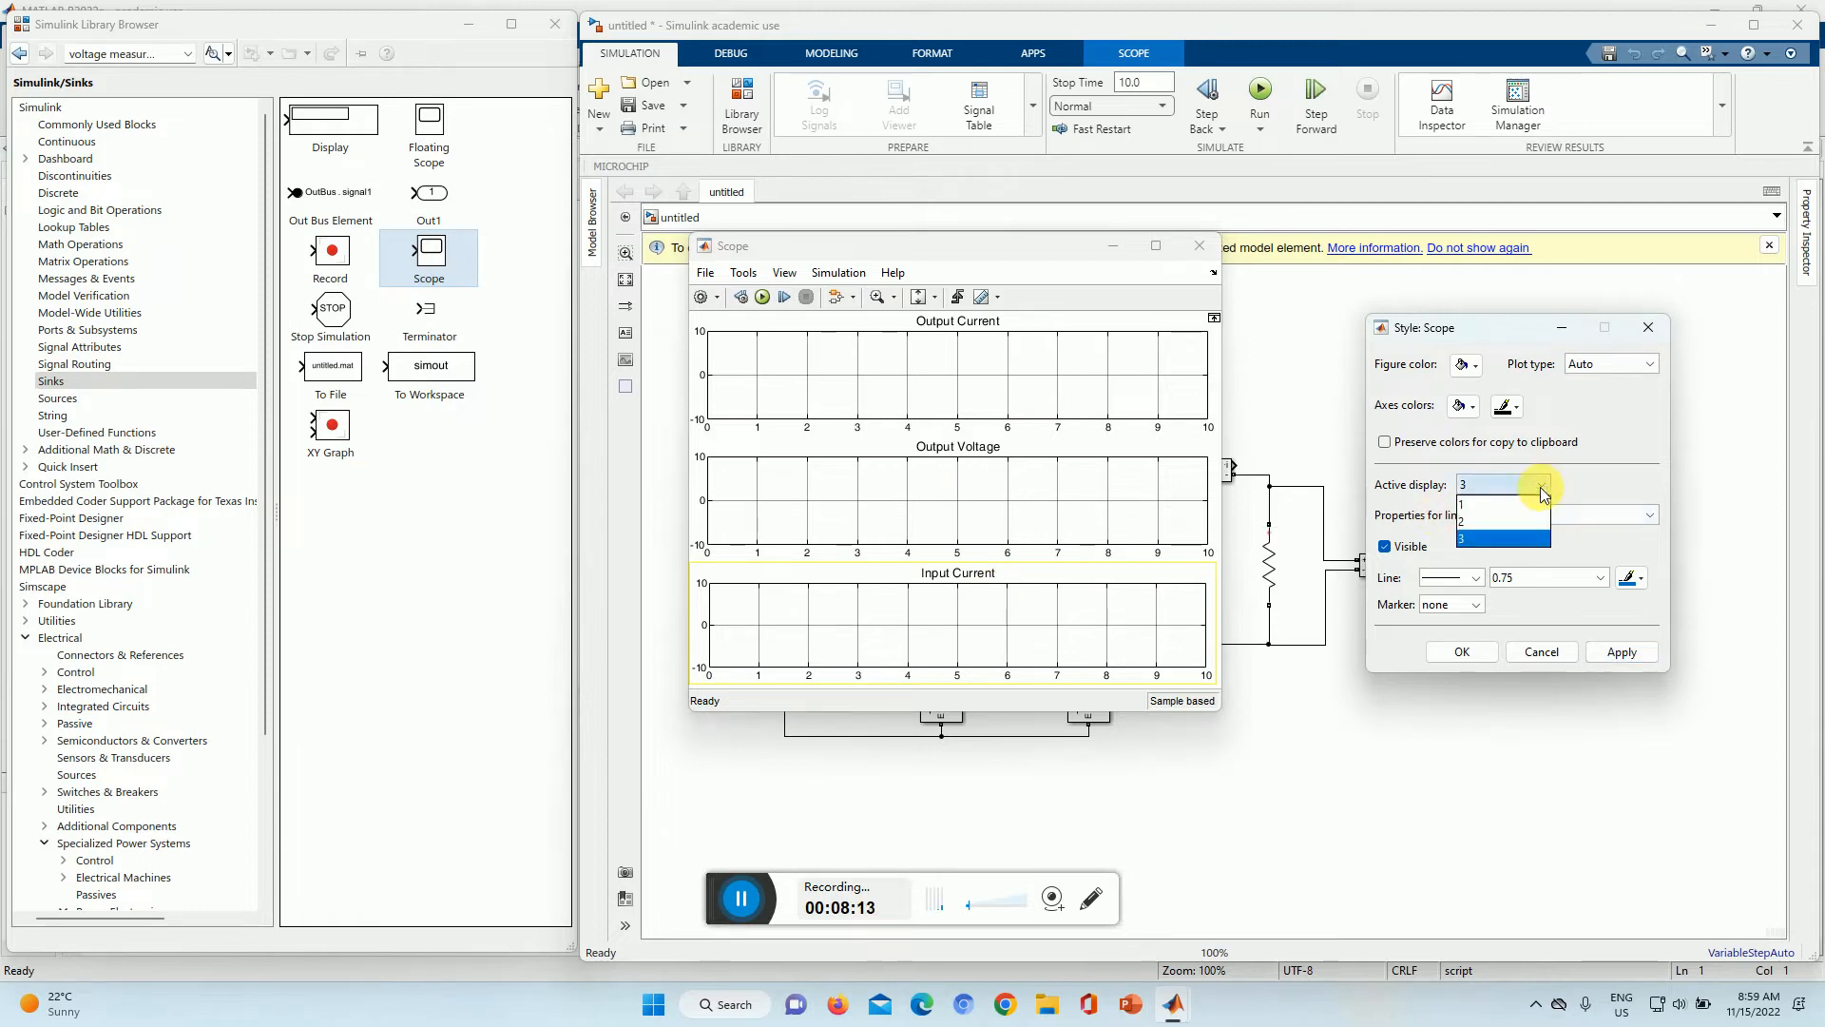
click(1507, 500)
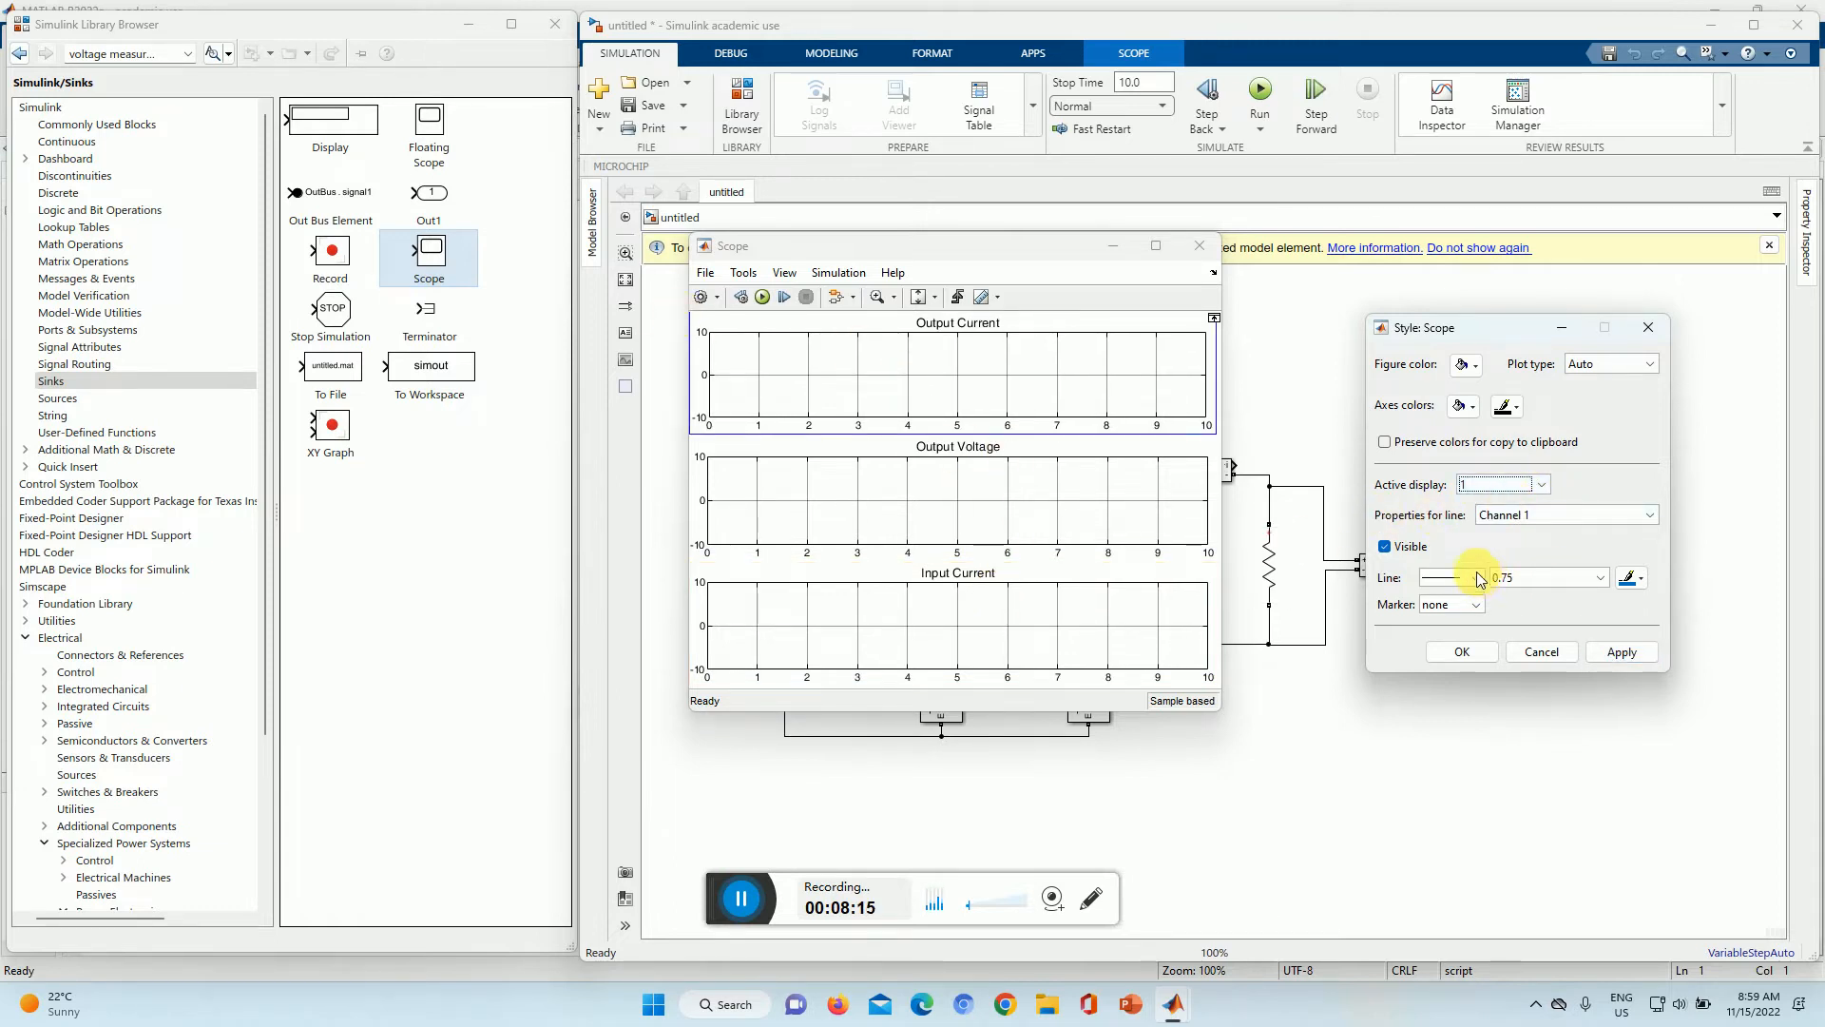
click(1553, 582)
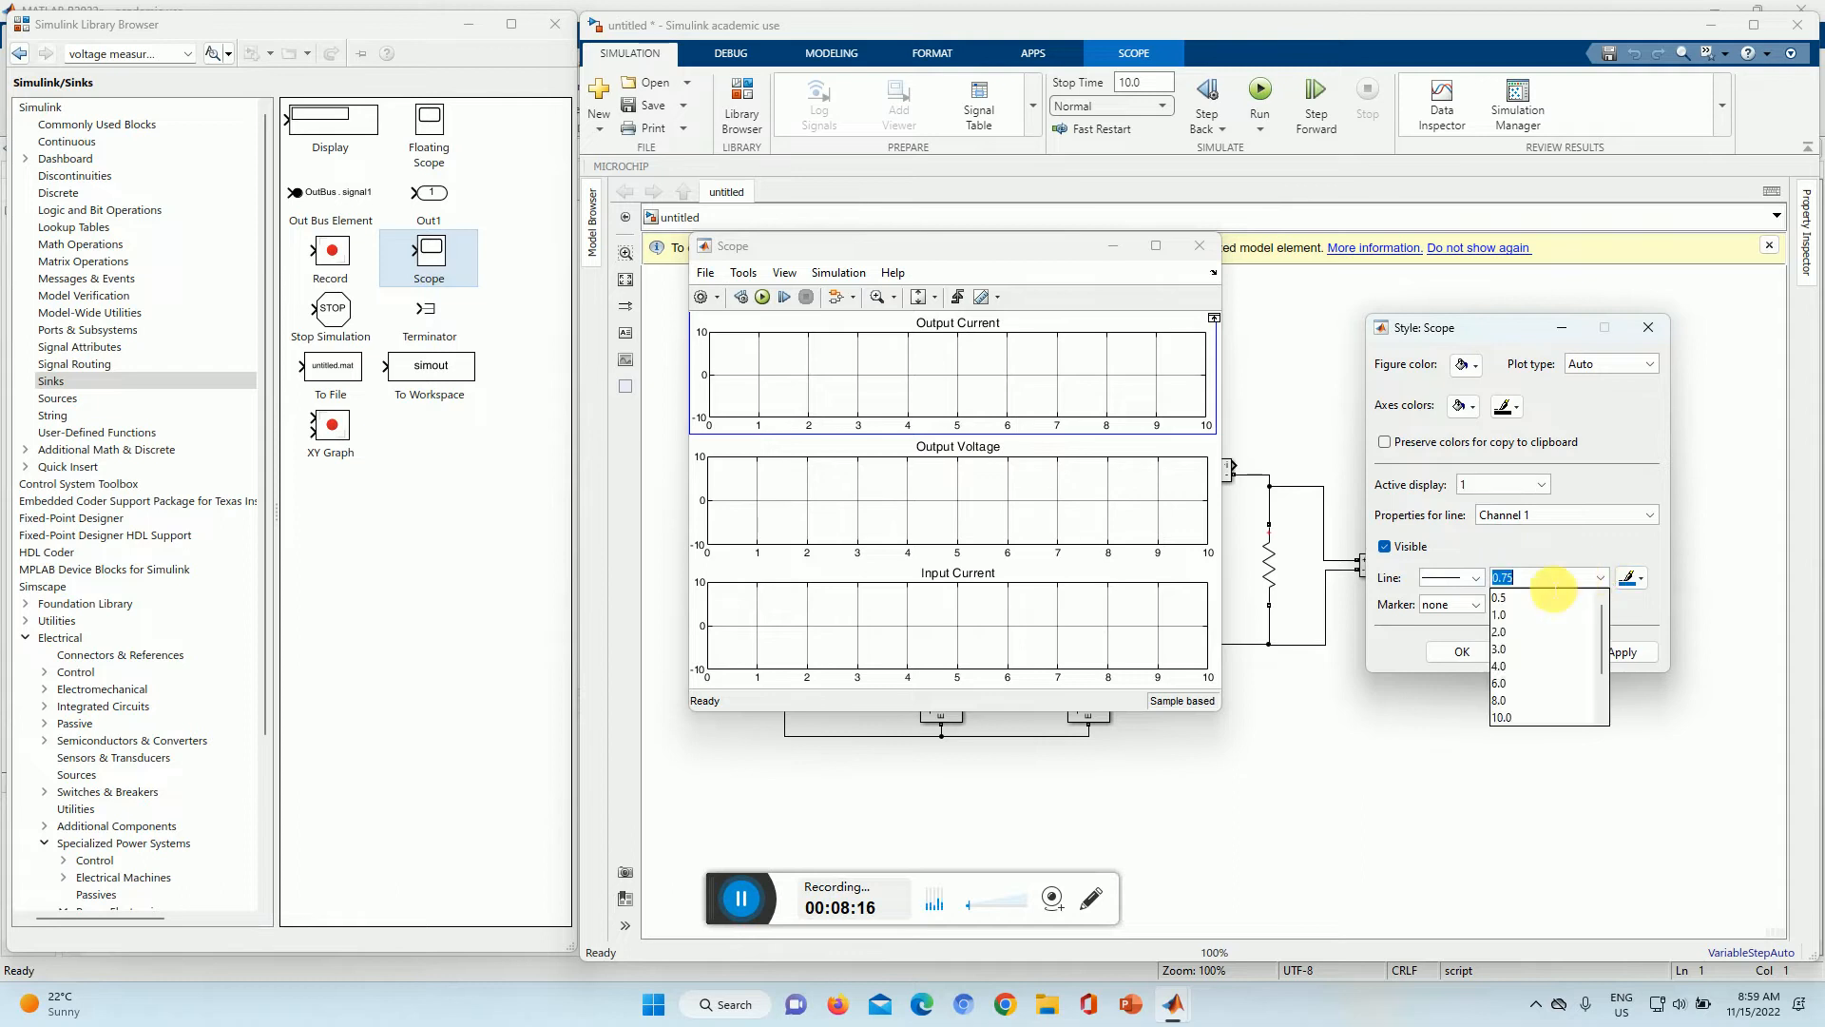
click(1521, 631)
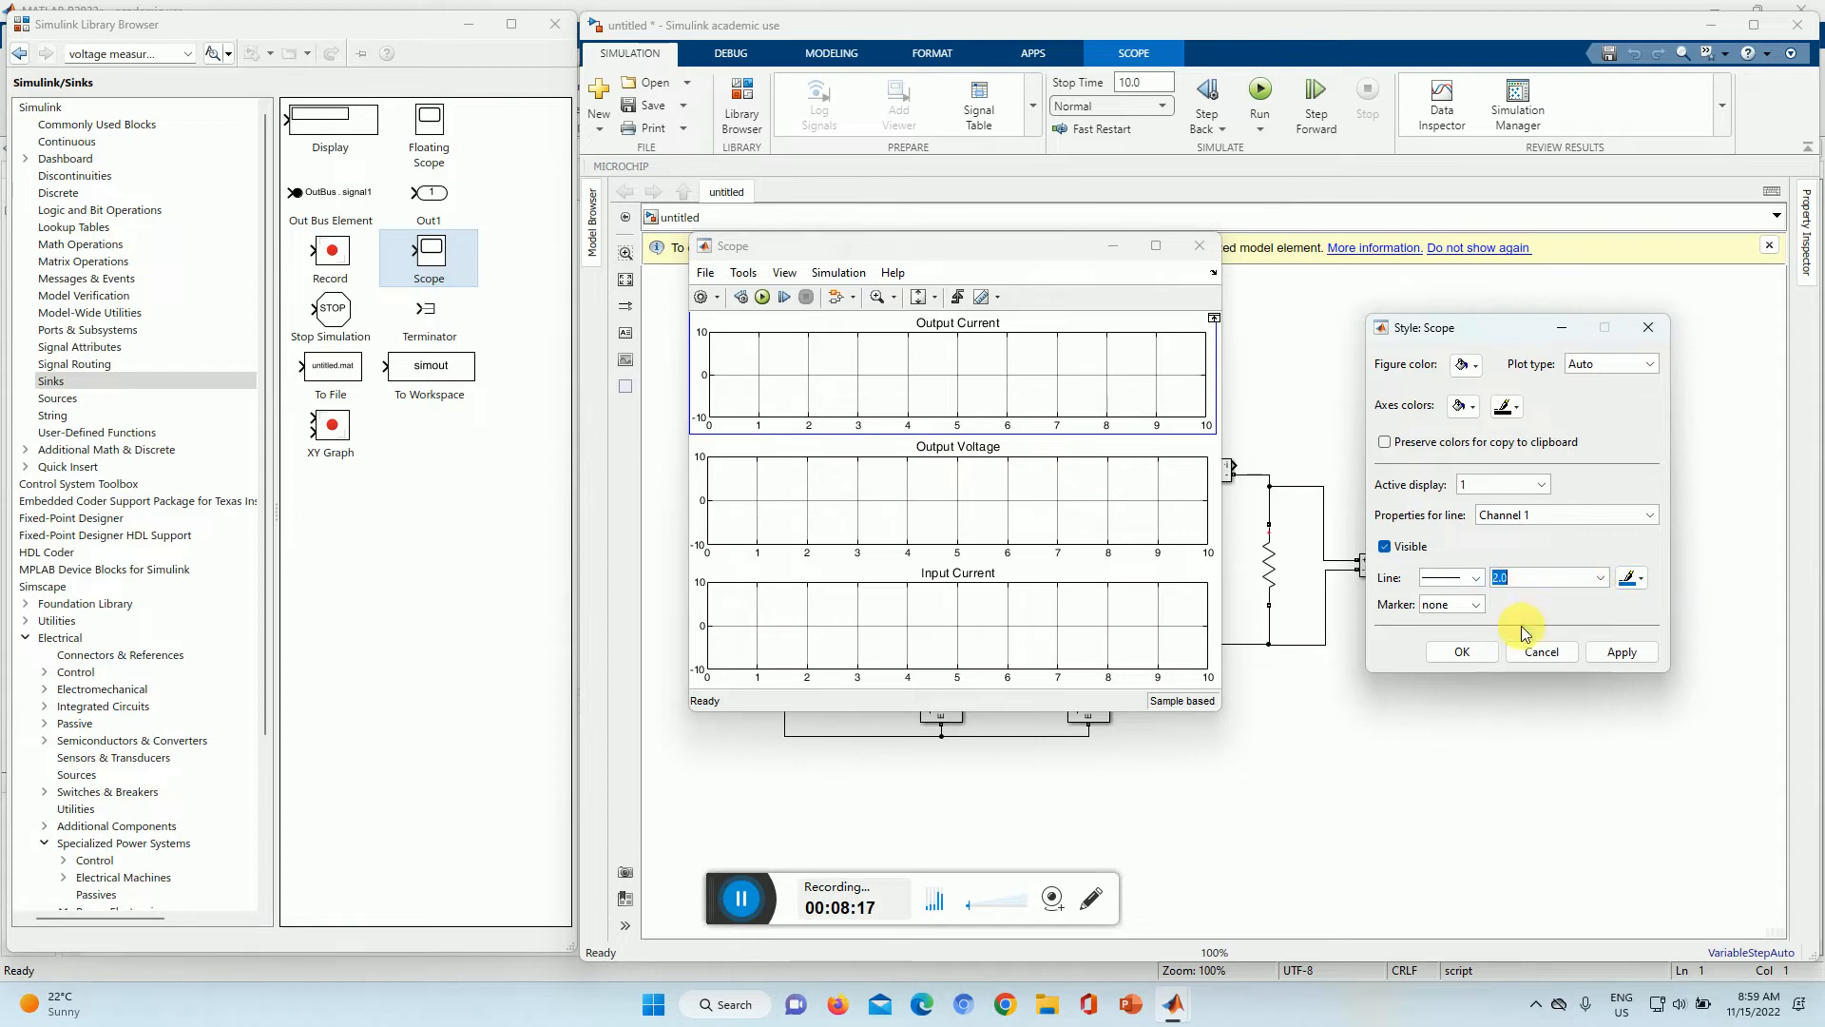
click(1633, 577)
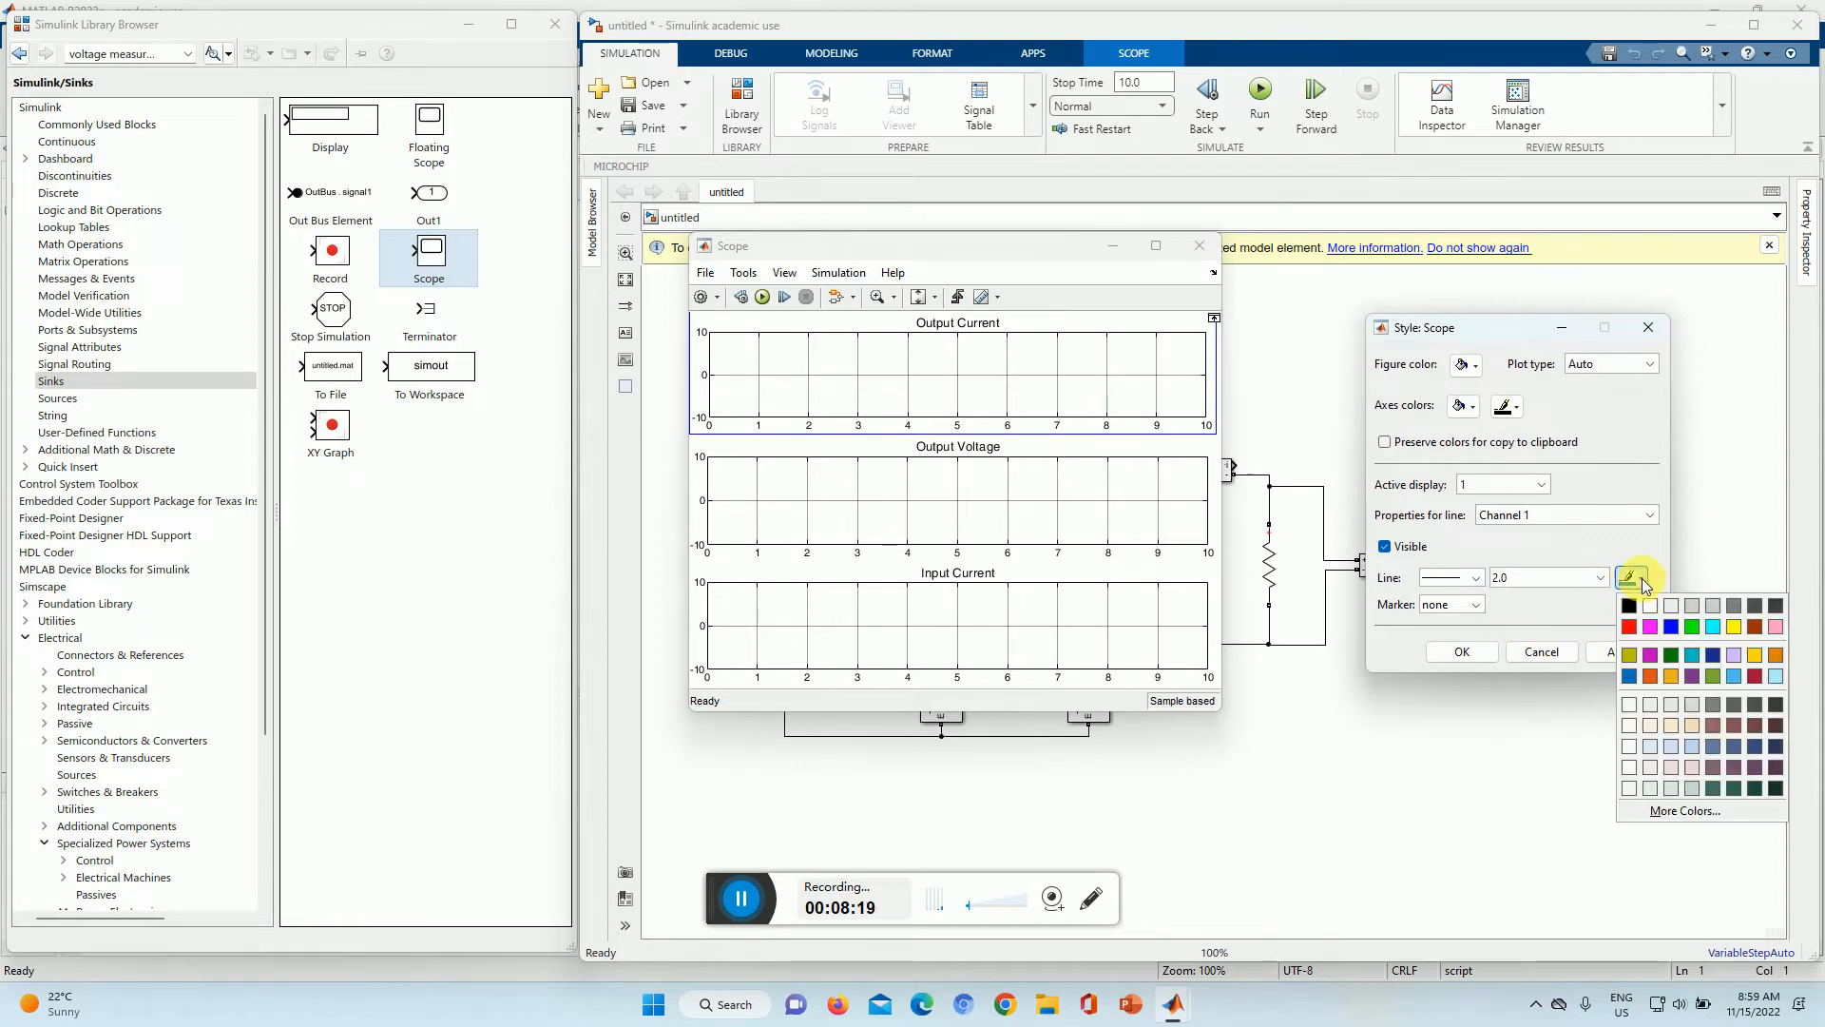
click(1629, 629)
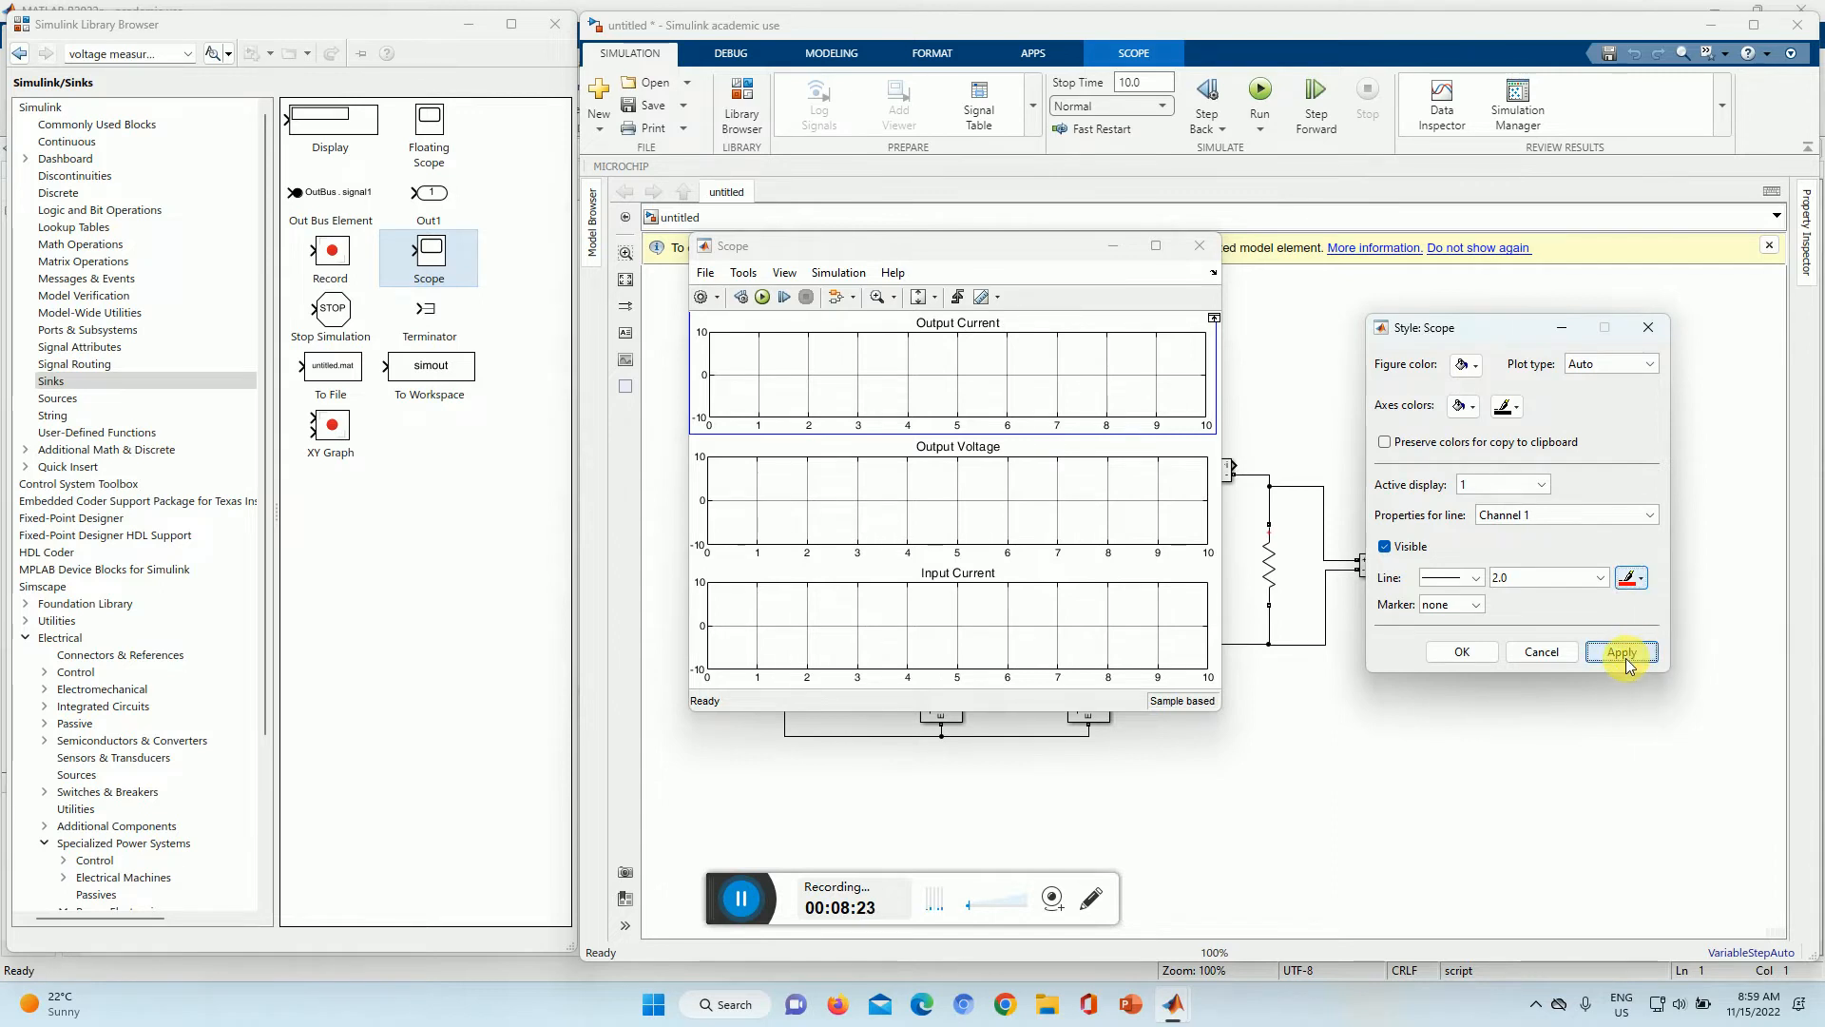
click(1626, 654)
Step: Set the Channel 1 line of the Scope's Output Voltage display to blue and width 2.0
click(1539, 487)
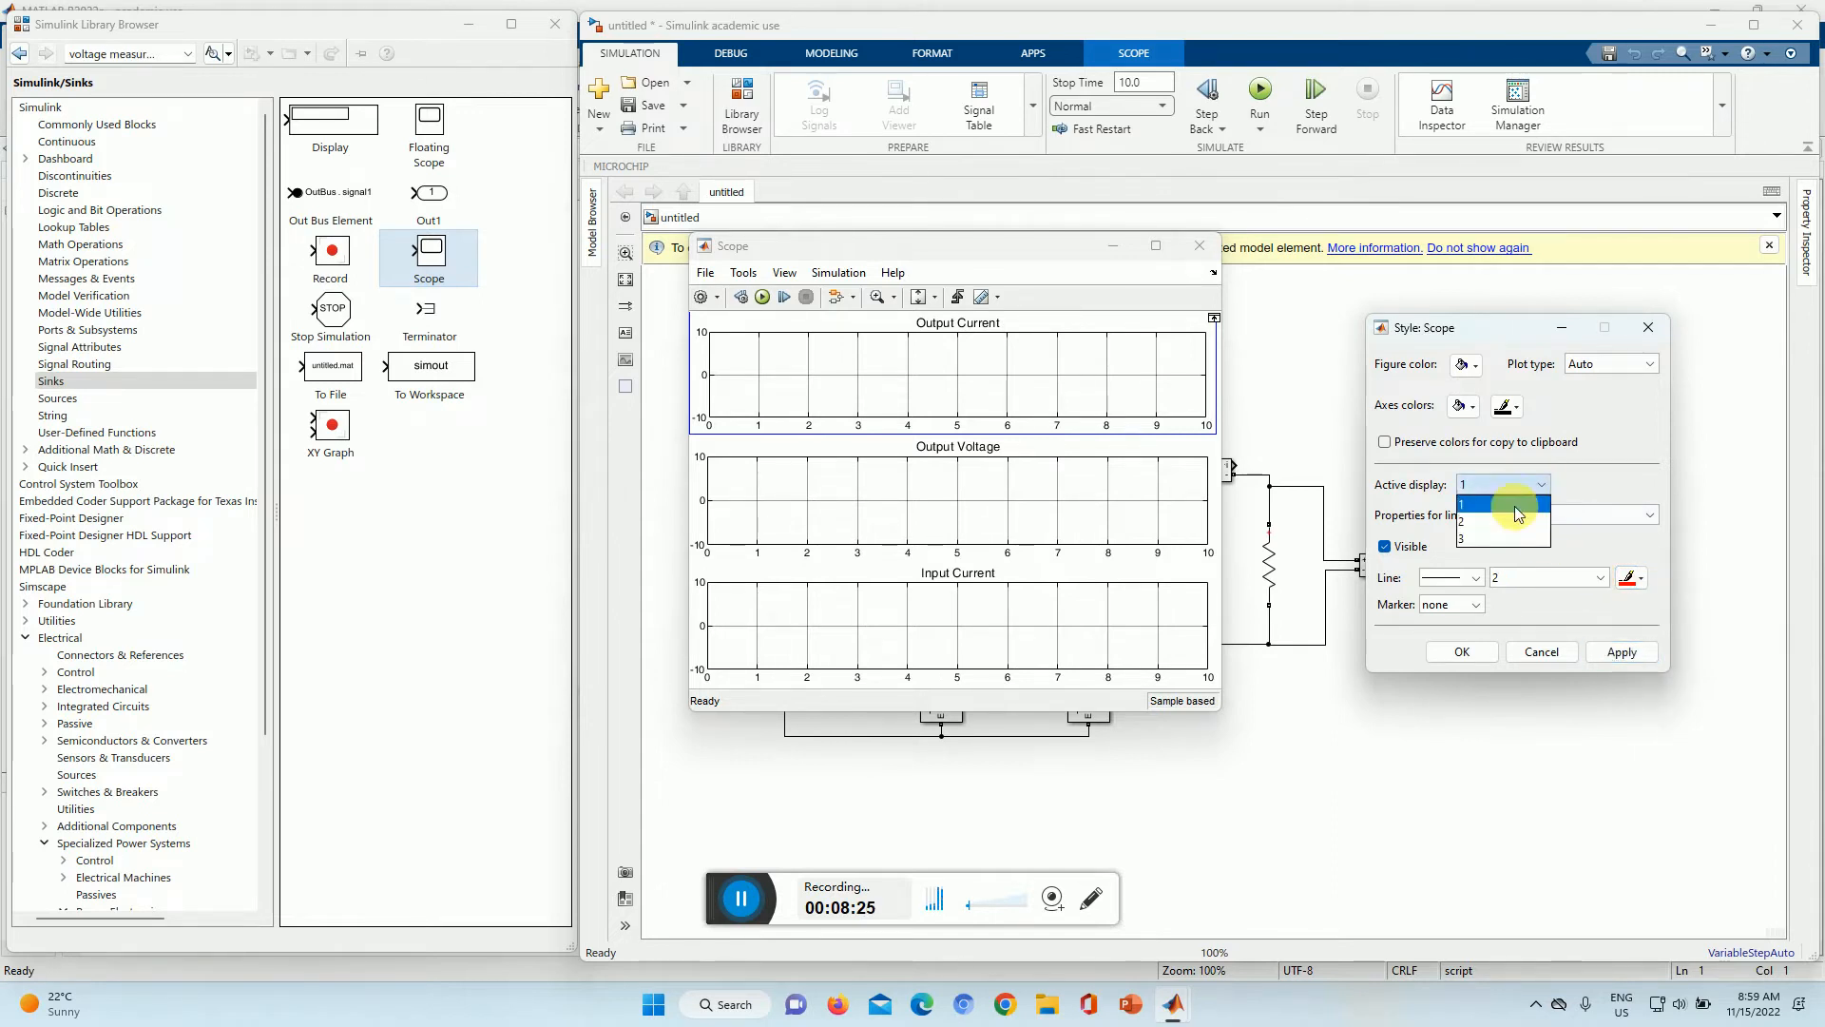
click(1486, 523)
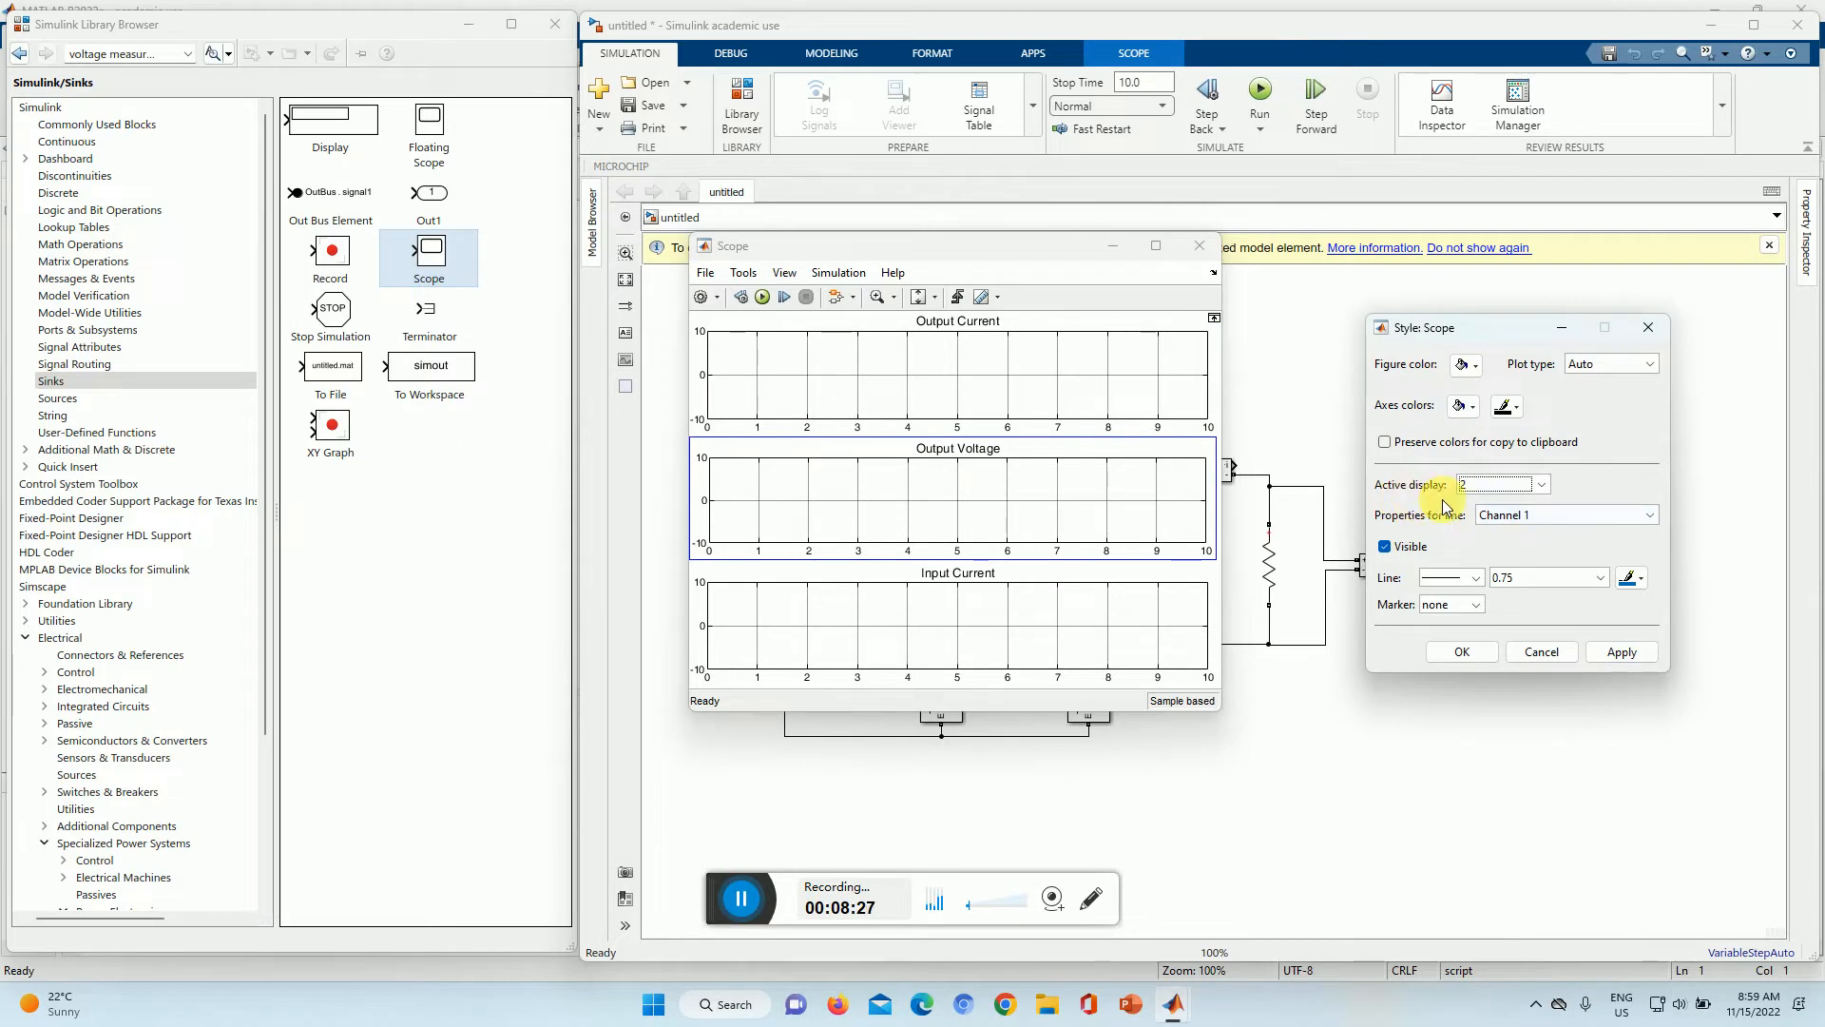
click(1641, 579)
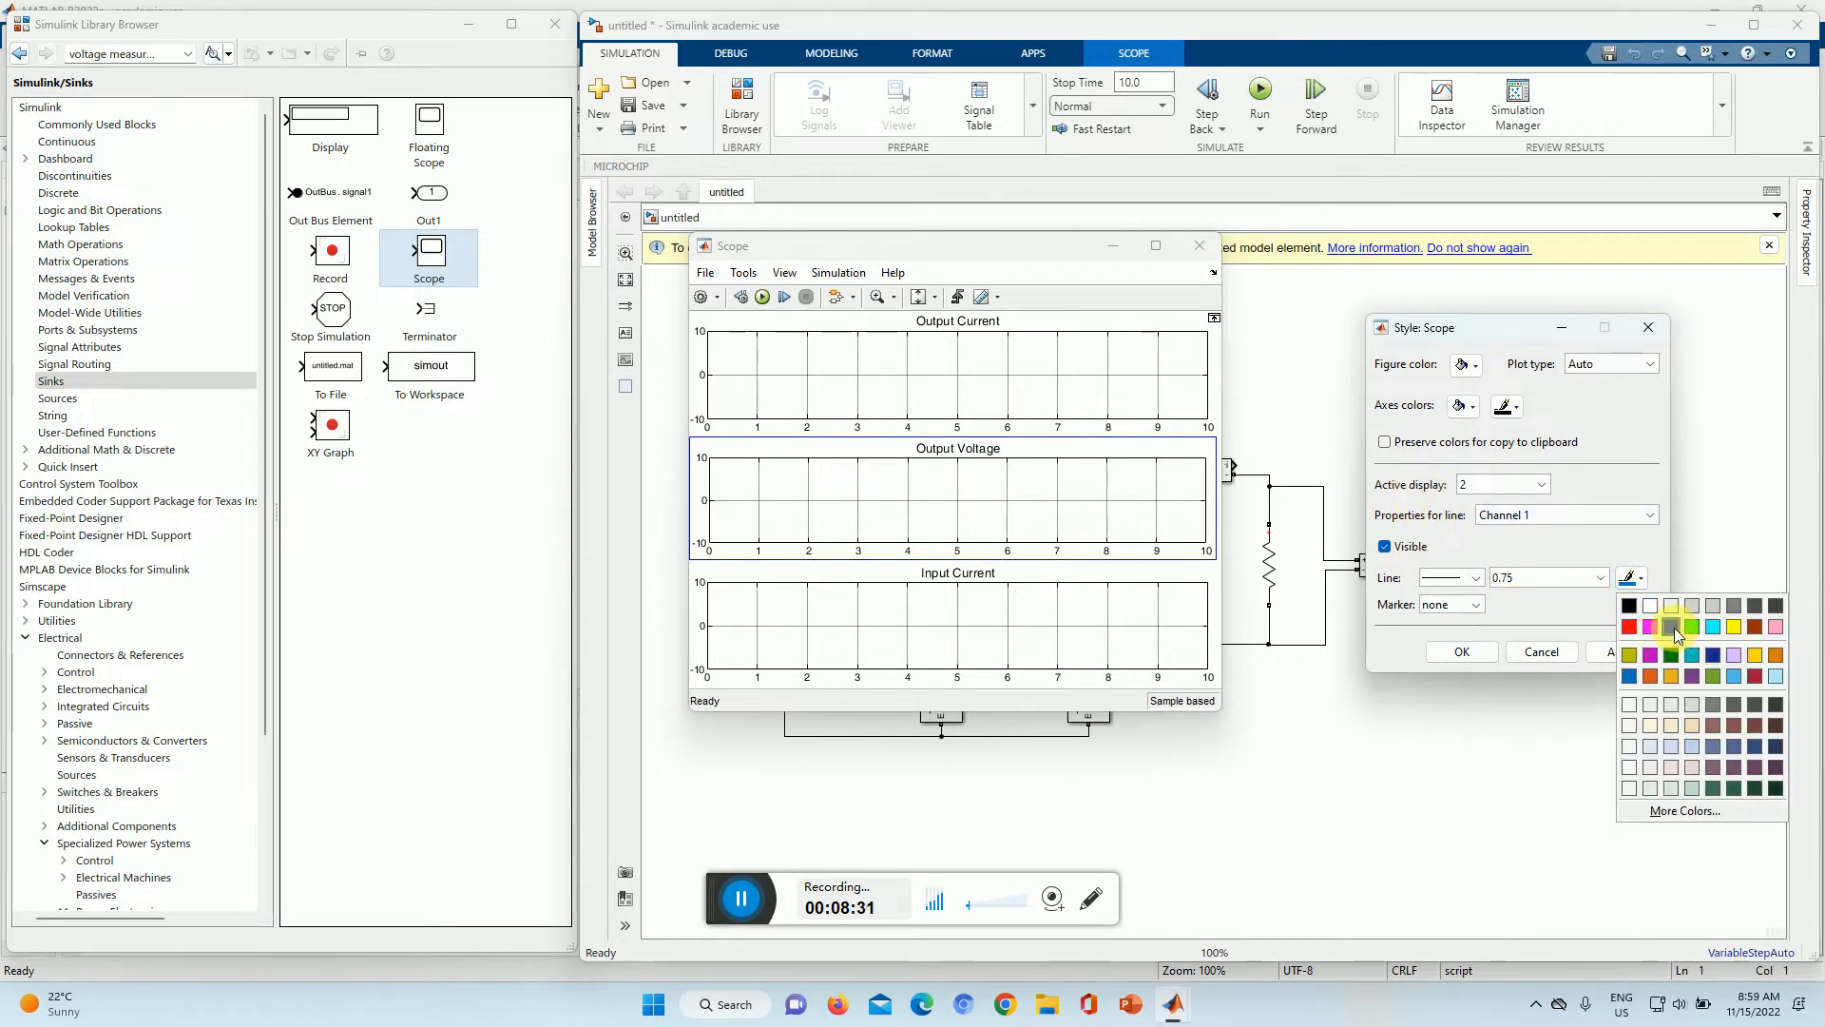
click(1672, 627)
click(1605, 580)
click(1508, 630)
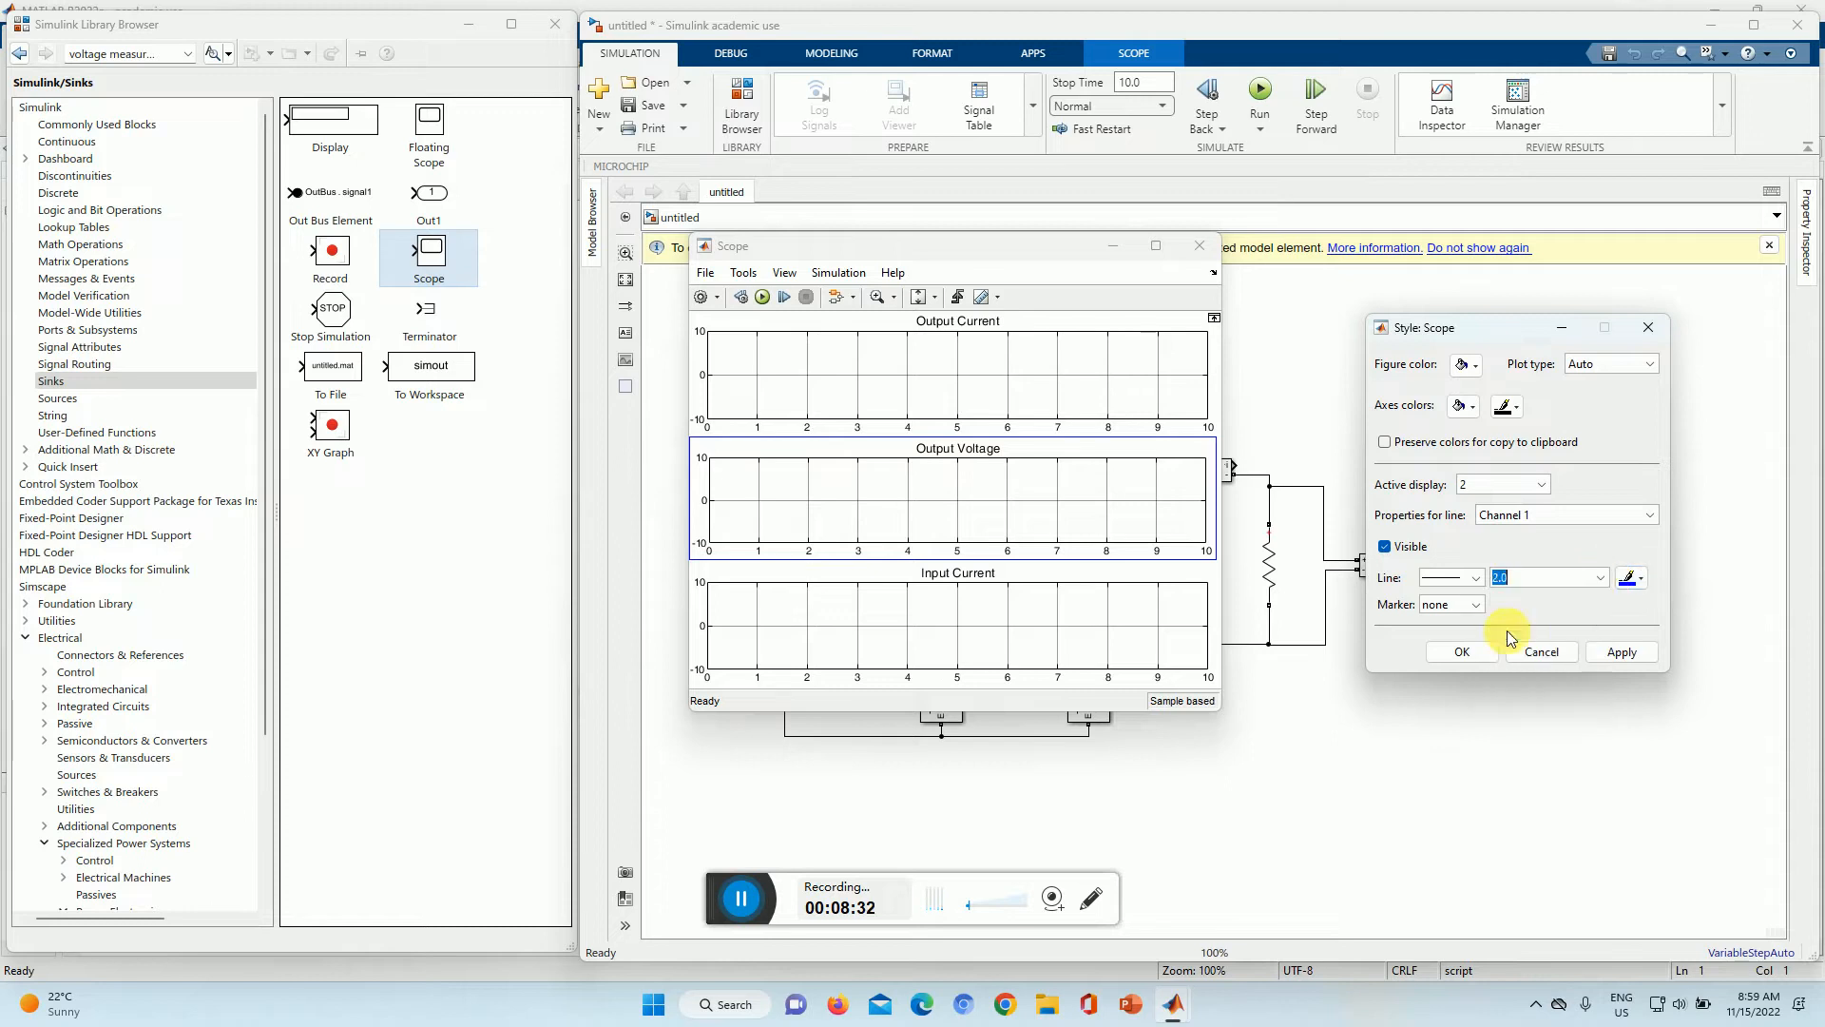
click(1621, 653)
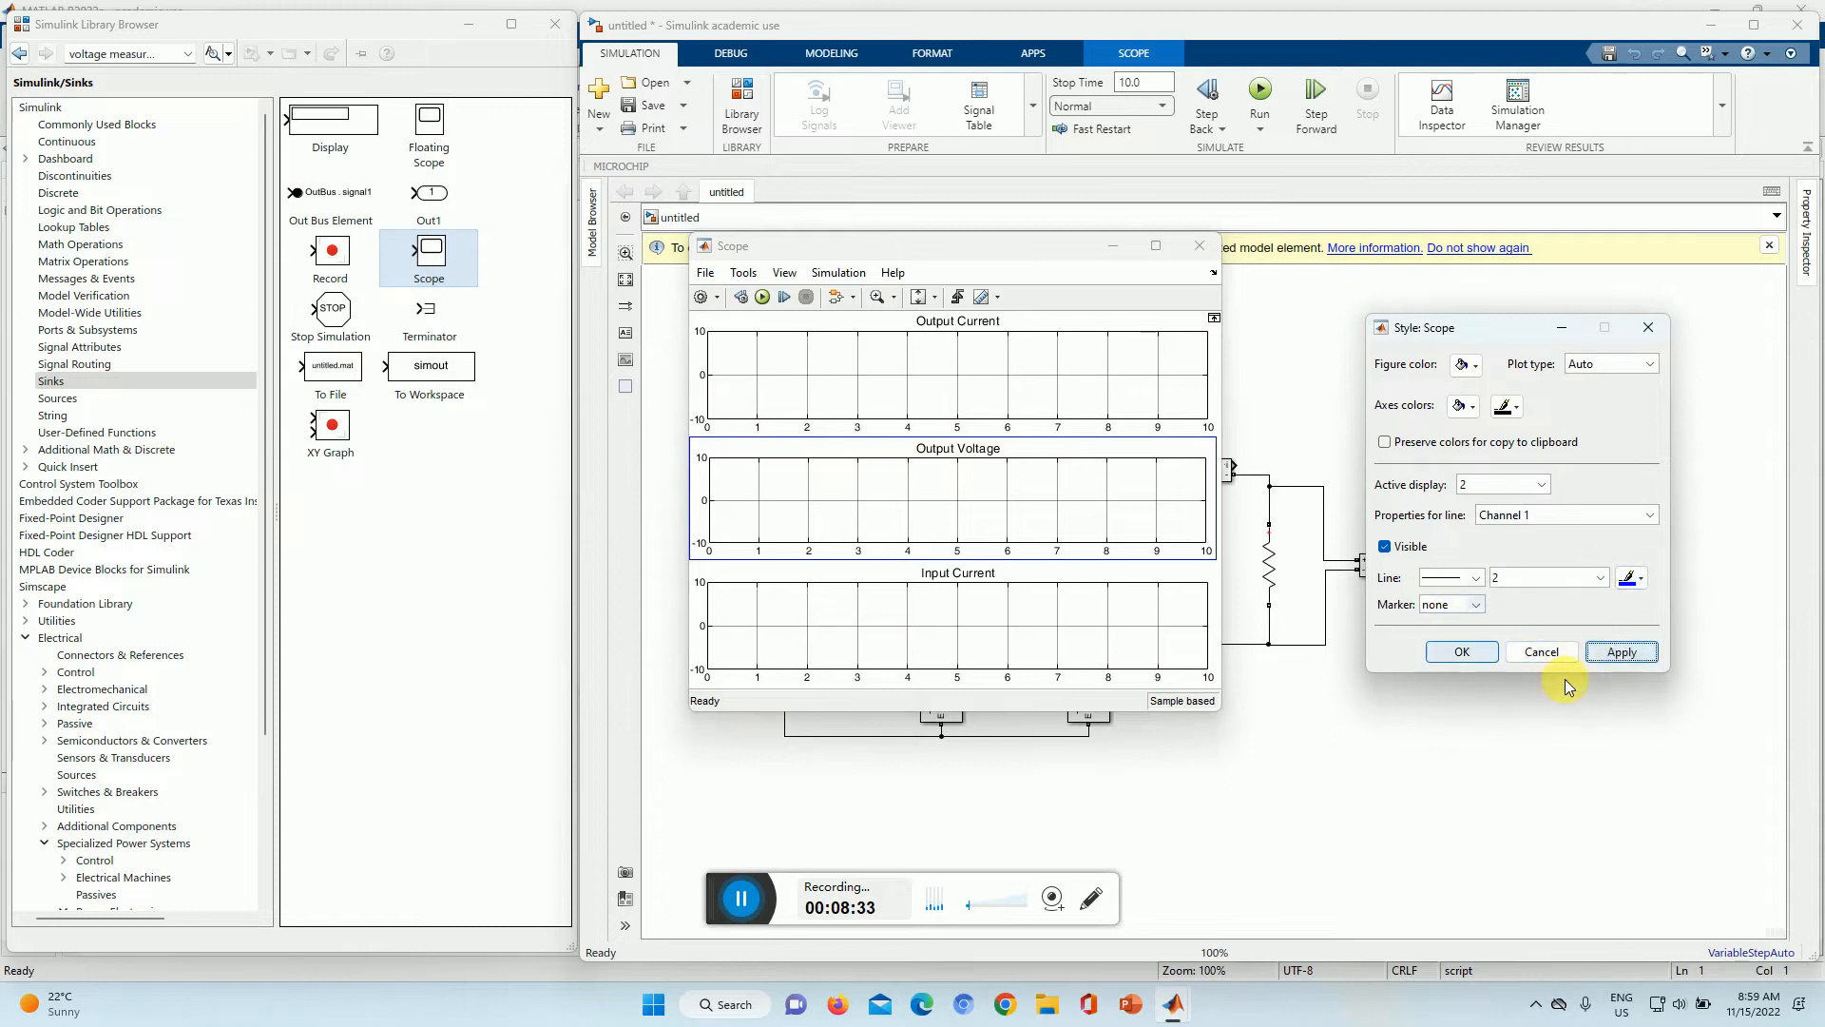
Step: Set the Channel 1 line of the Scope's Input Current display to red and width 2.0, and close the Scope
click(1540, 486)
click(1509, 537)
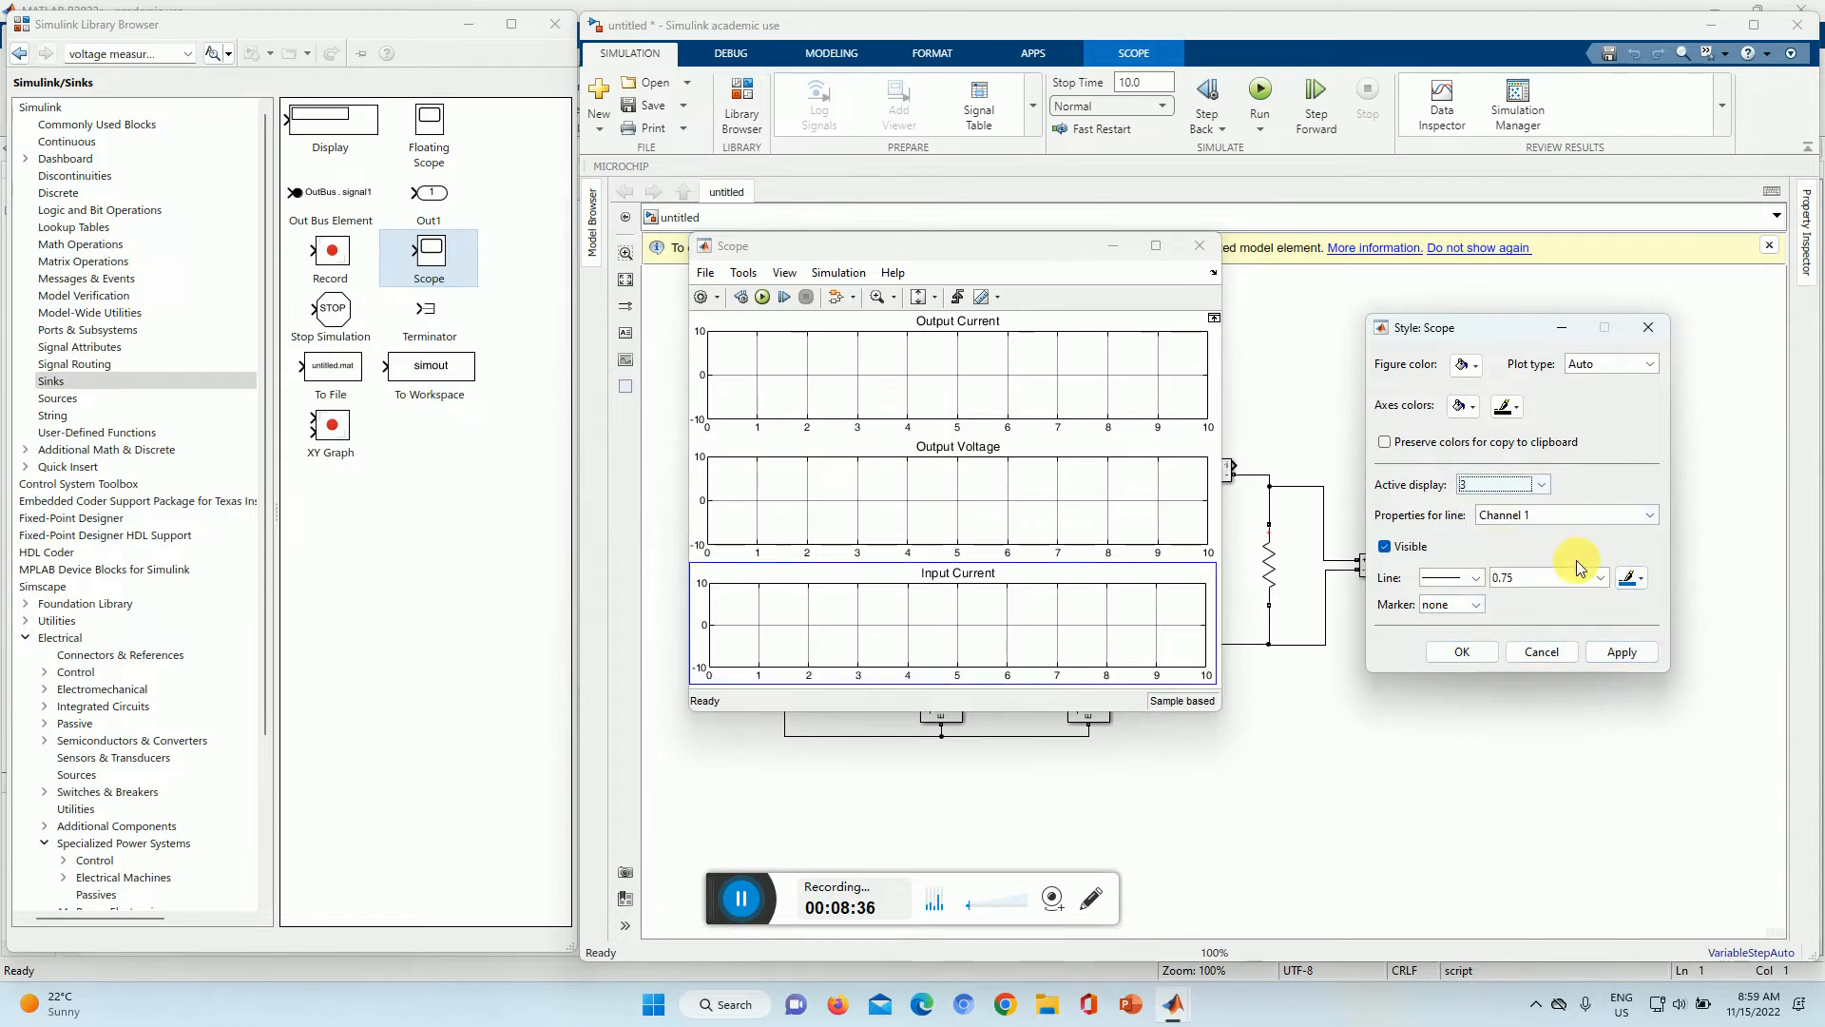
click(1642, 577)
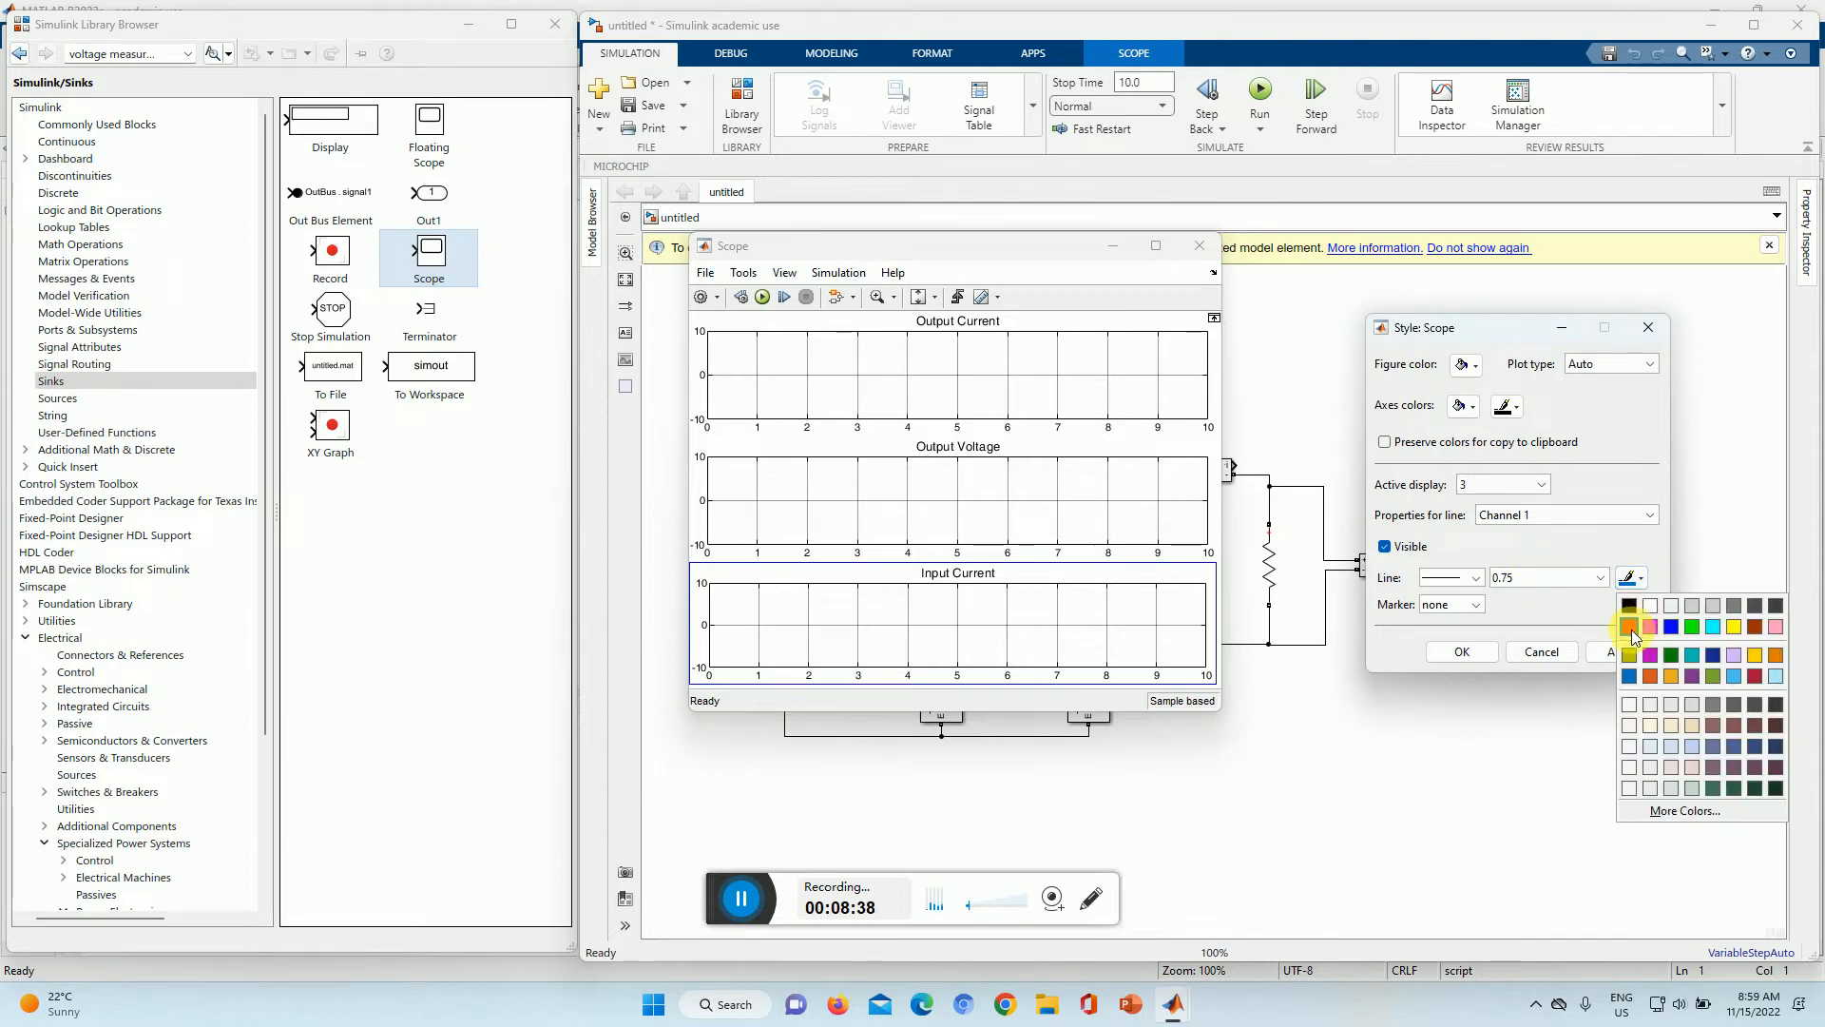
click(1629, 627)
click(1600, 578)
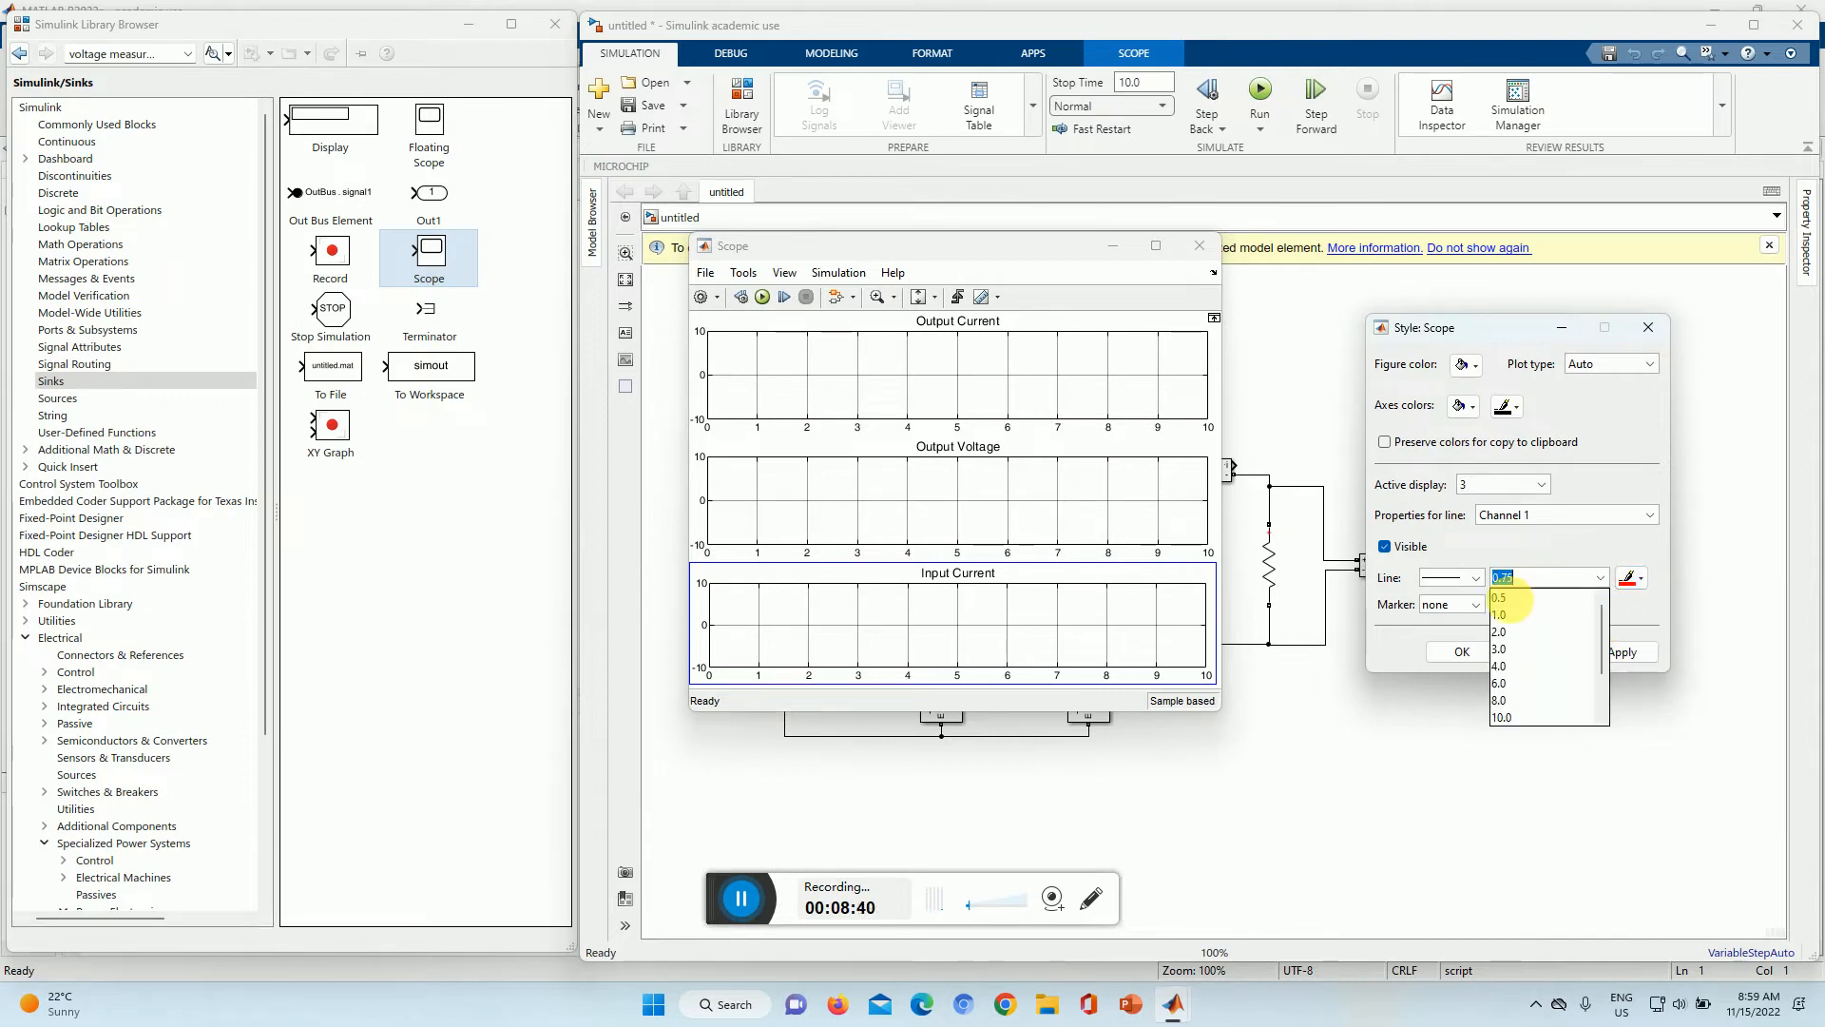
click(1523, 631)
click(1622, 652)
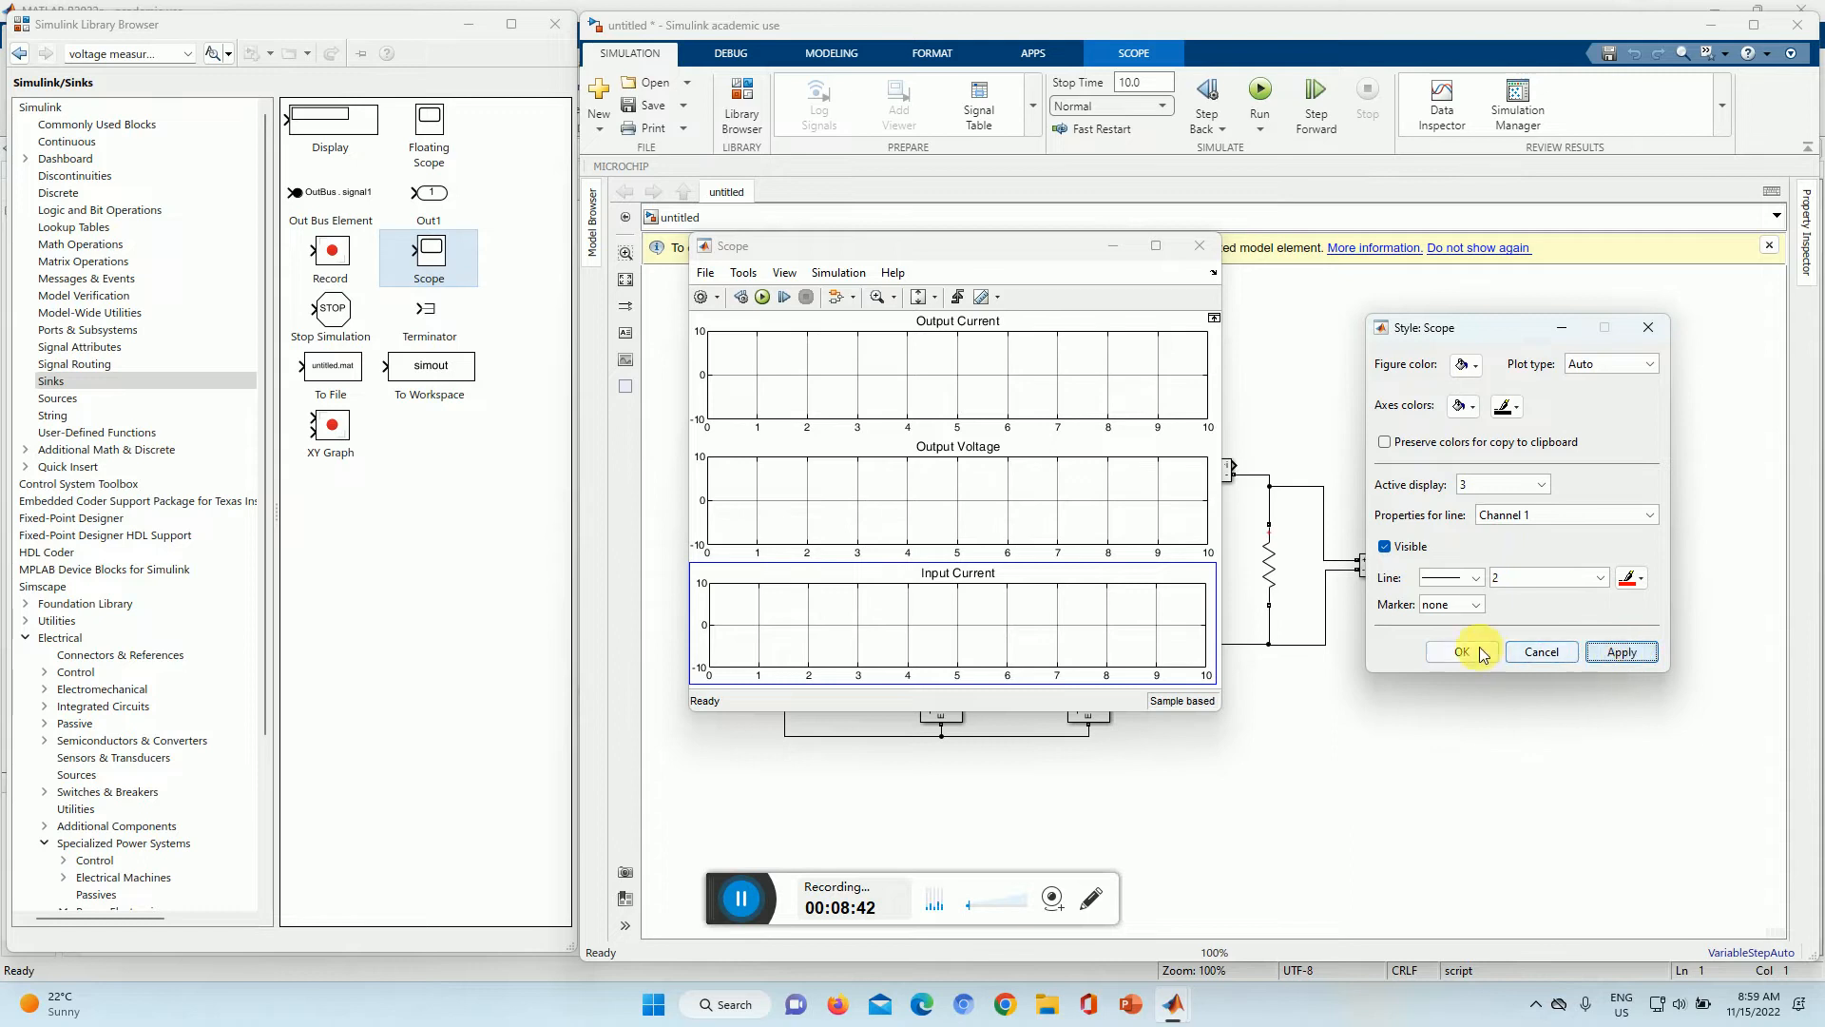
click(1435, 652)
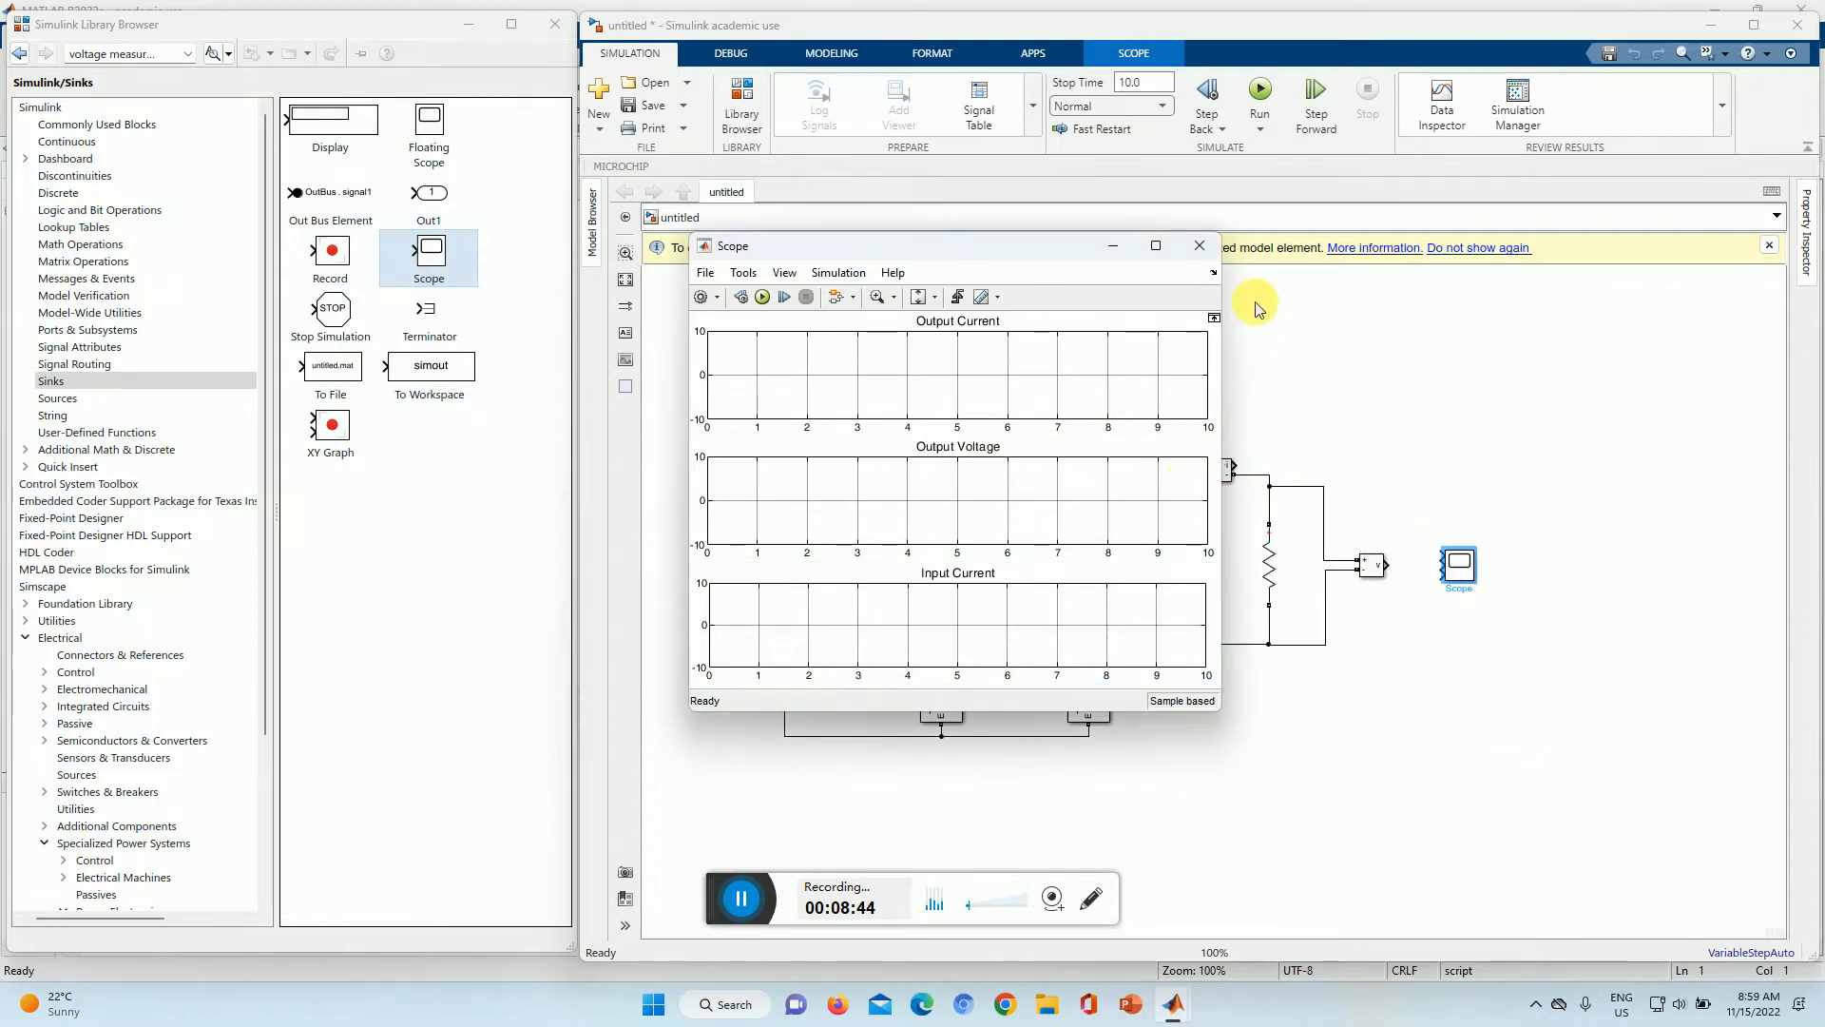
click(1199, 245)
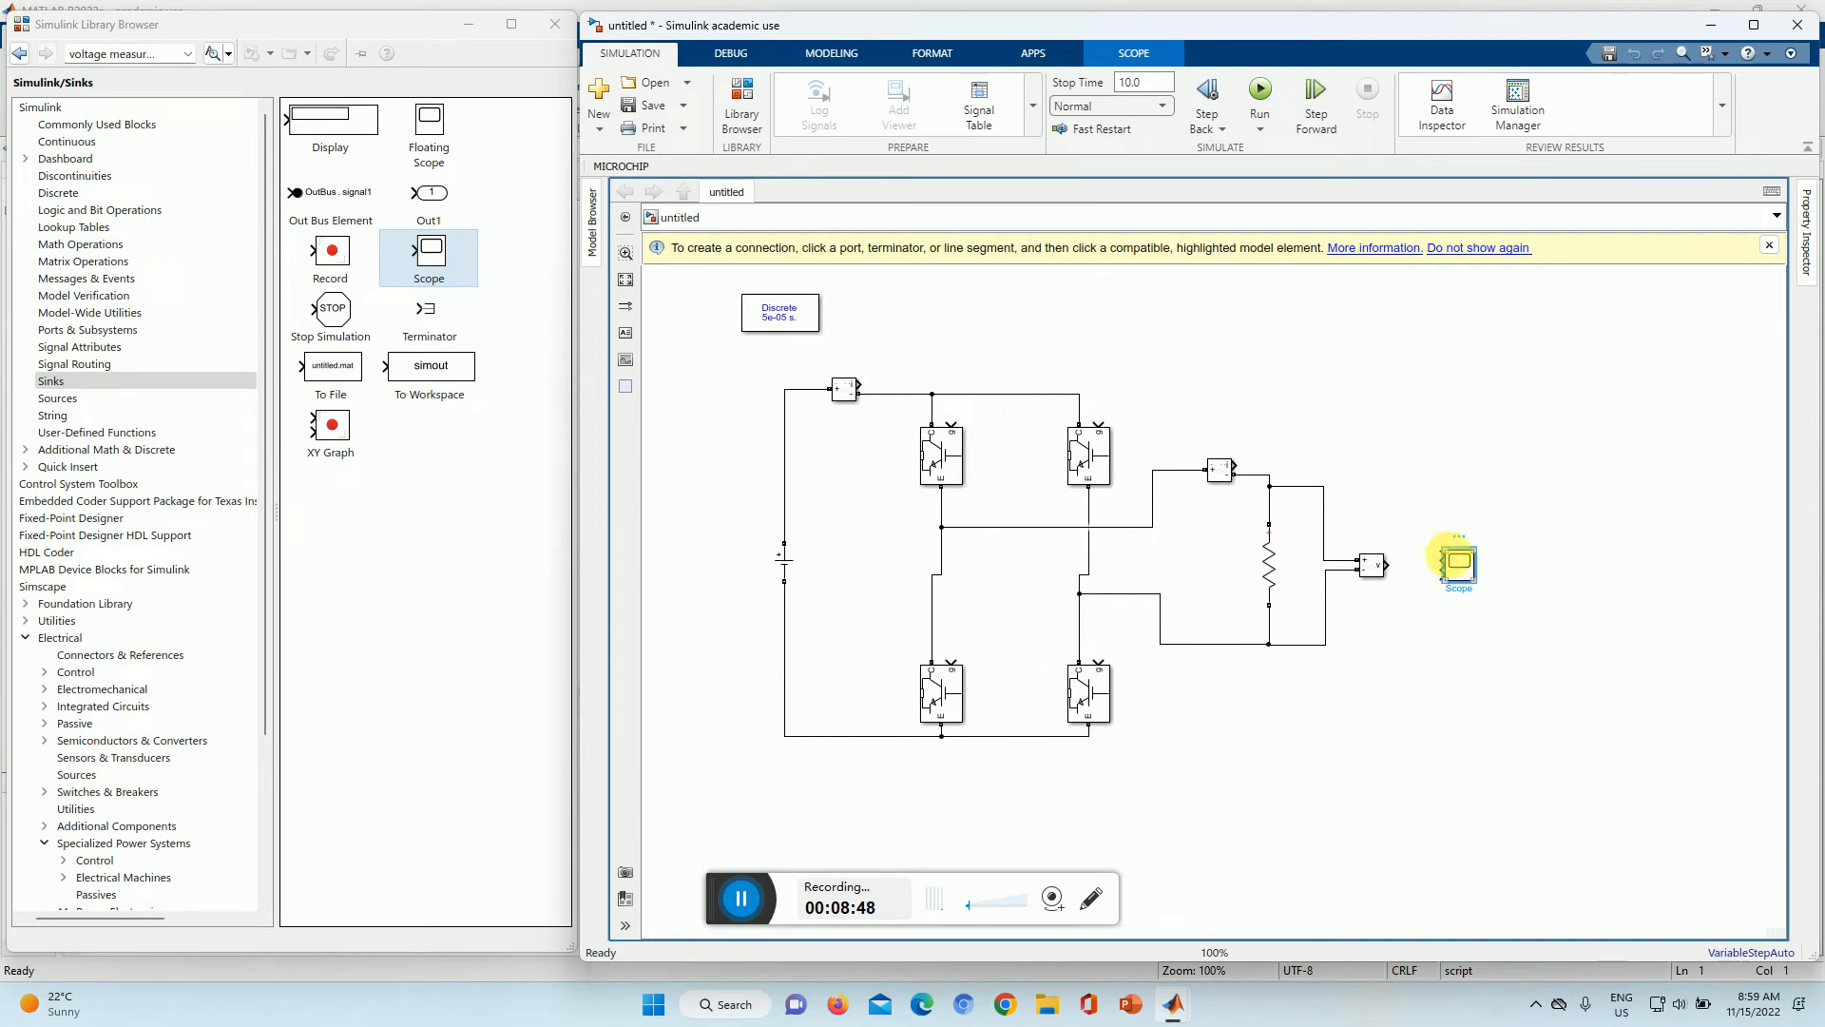
Step: Log the Scope's data to the workspace as ScopeData in Structure With Time format, and close the Scope
double_click(1457, 562)
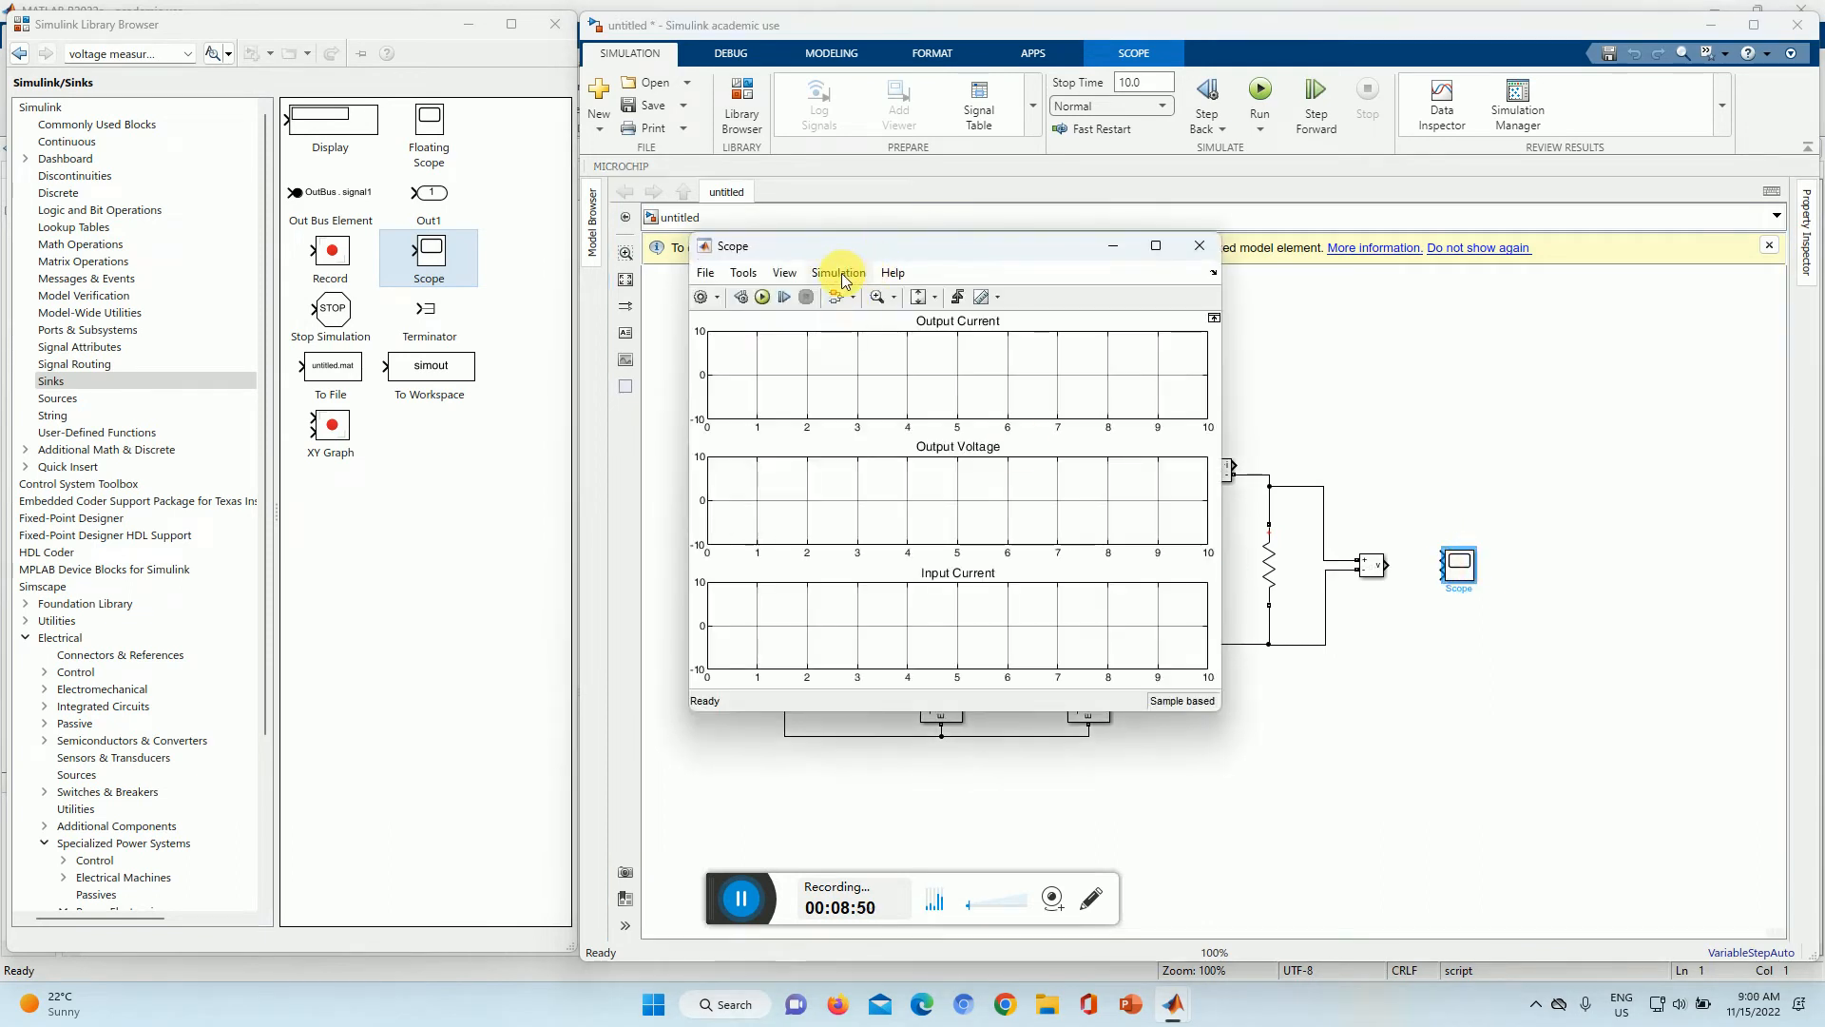
click(841, 272)
mouse_move(784, 273)
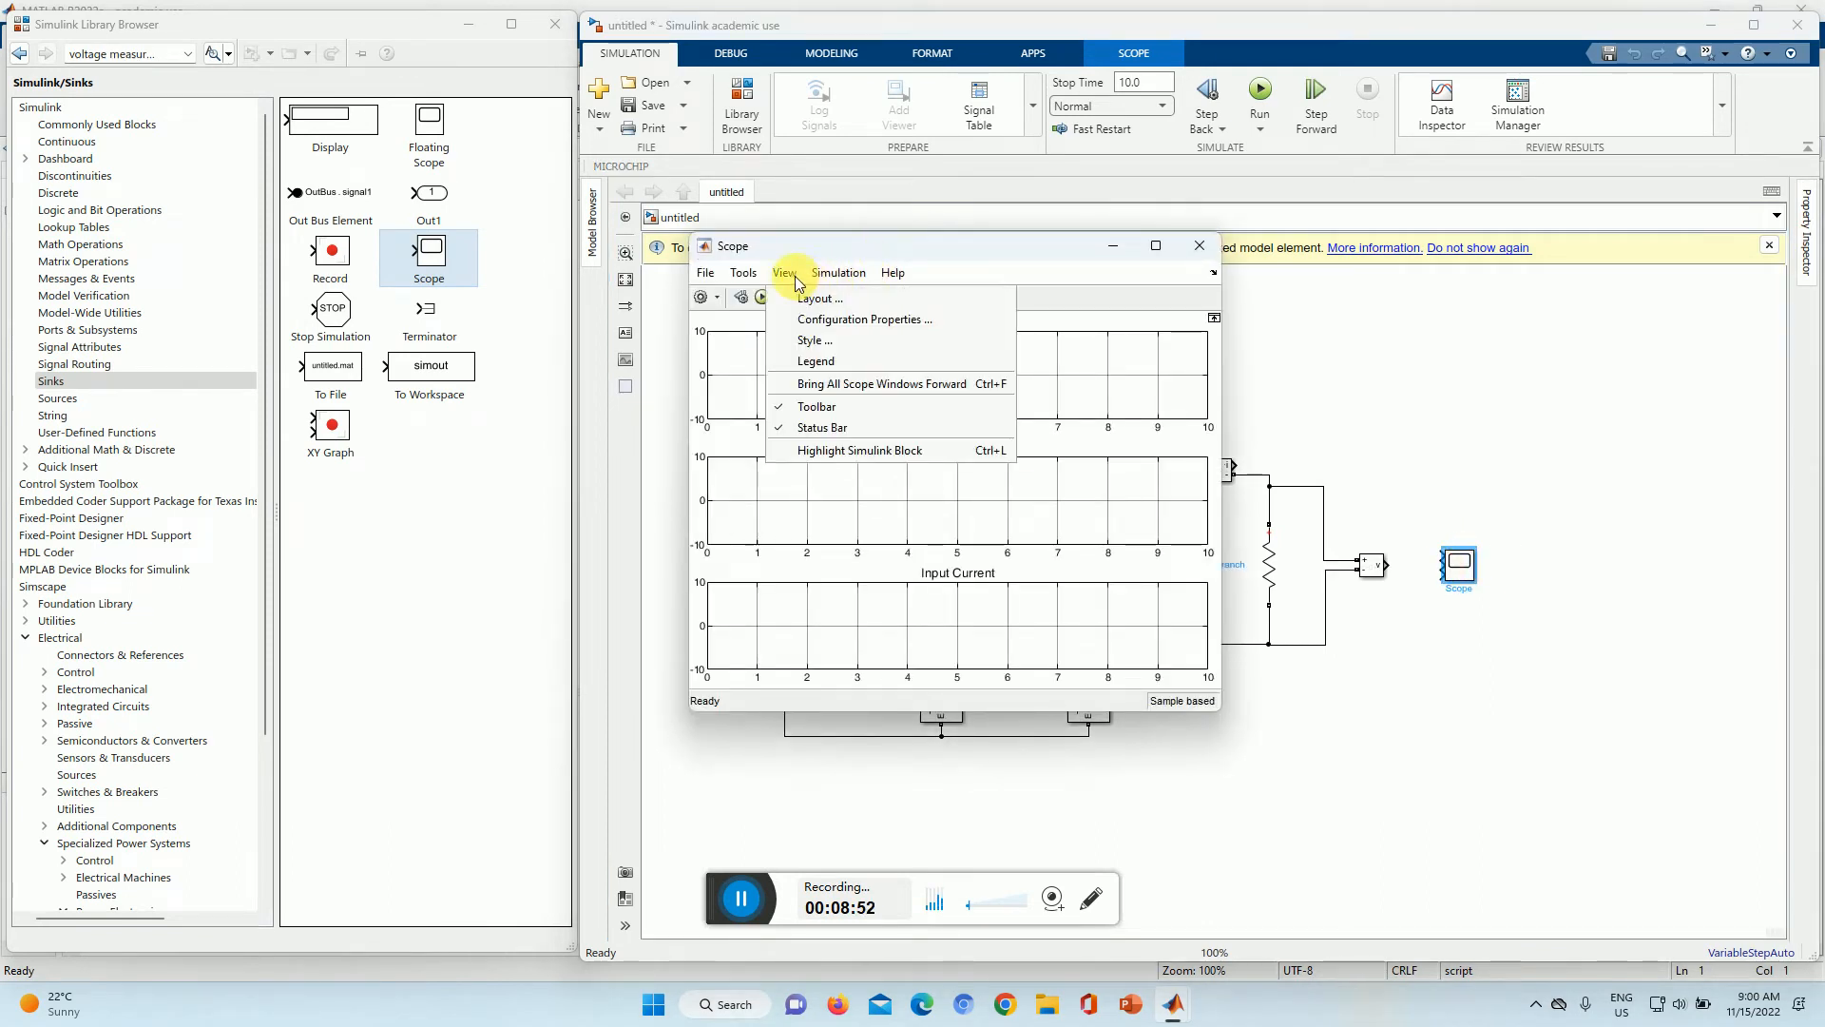
click(822, 320)
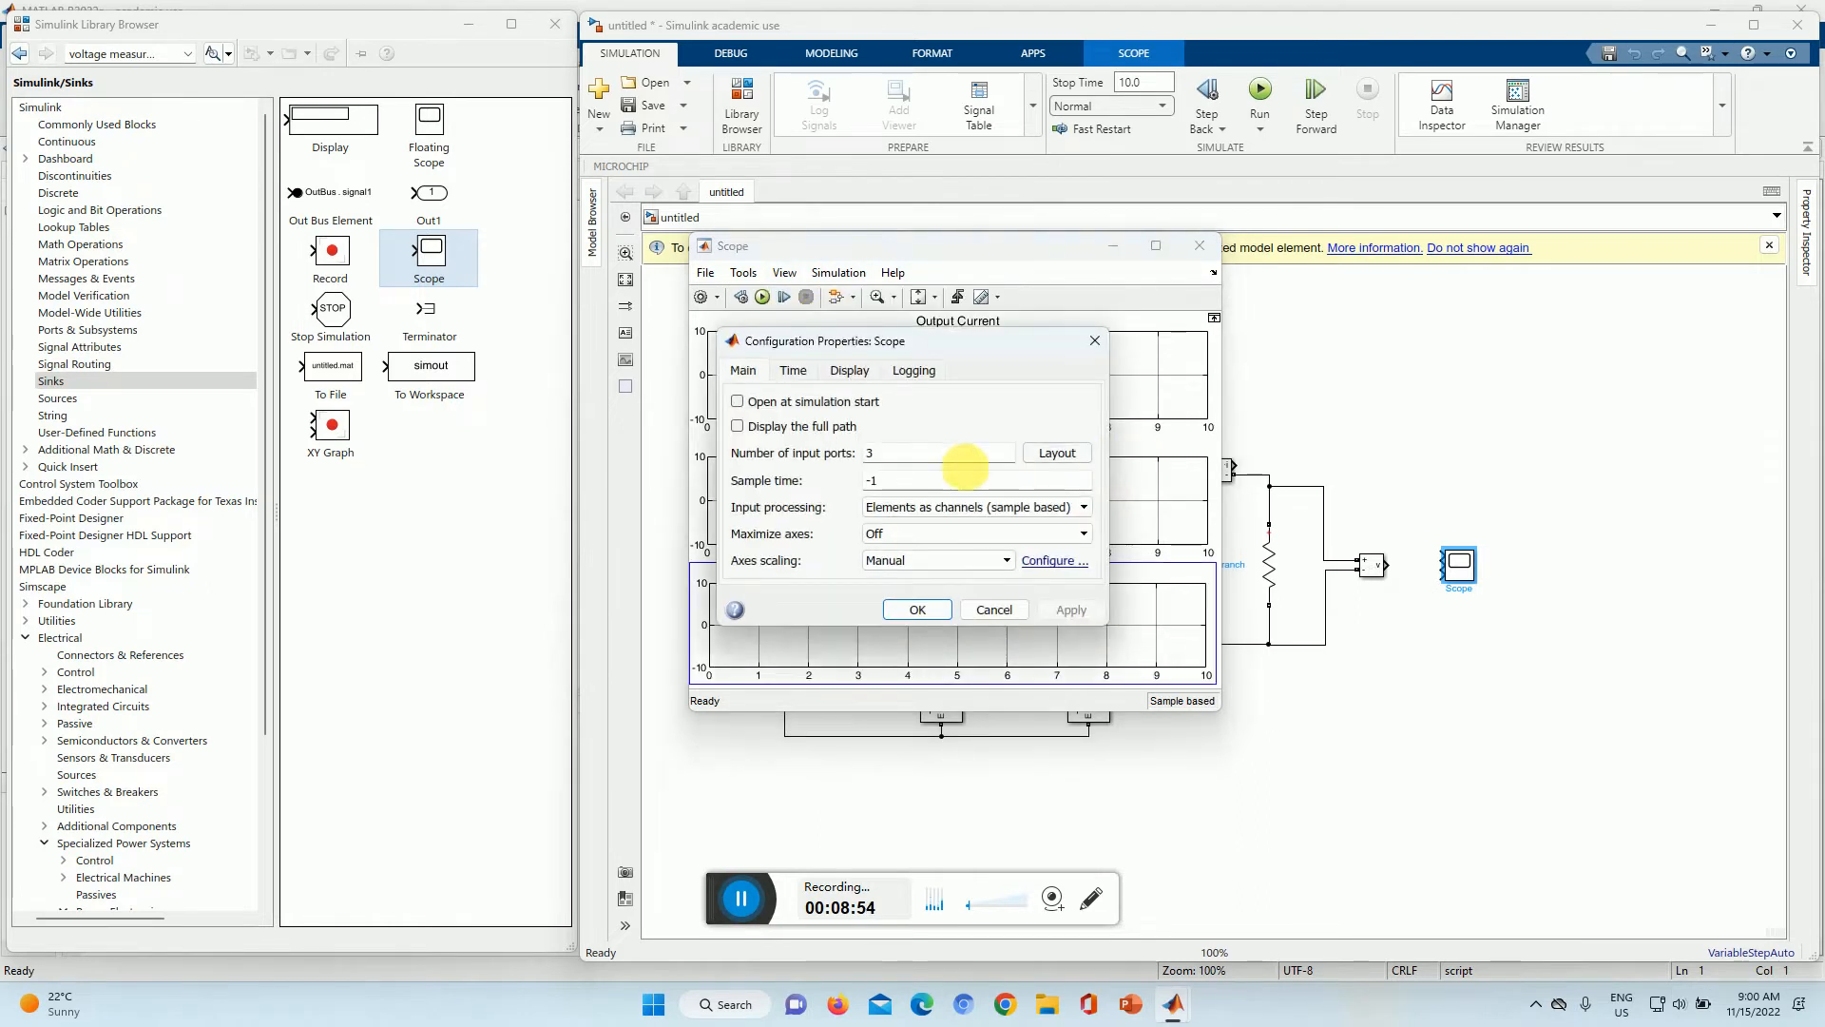
click(914, 373)
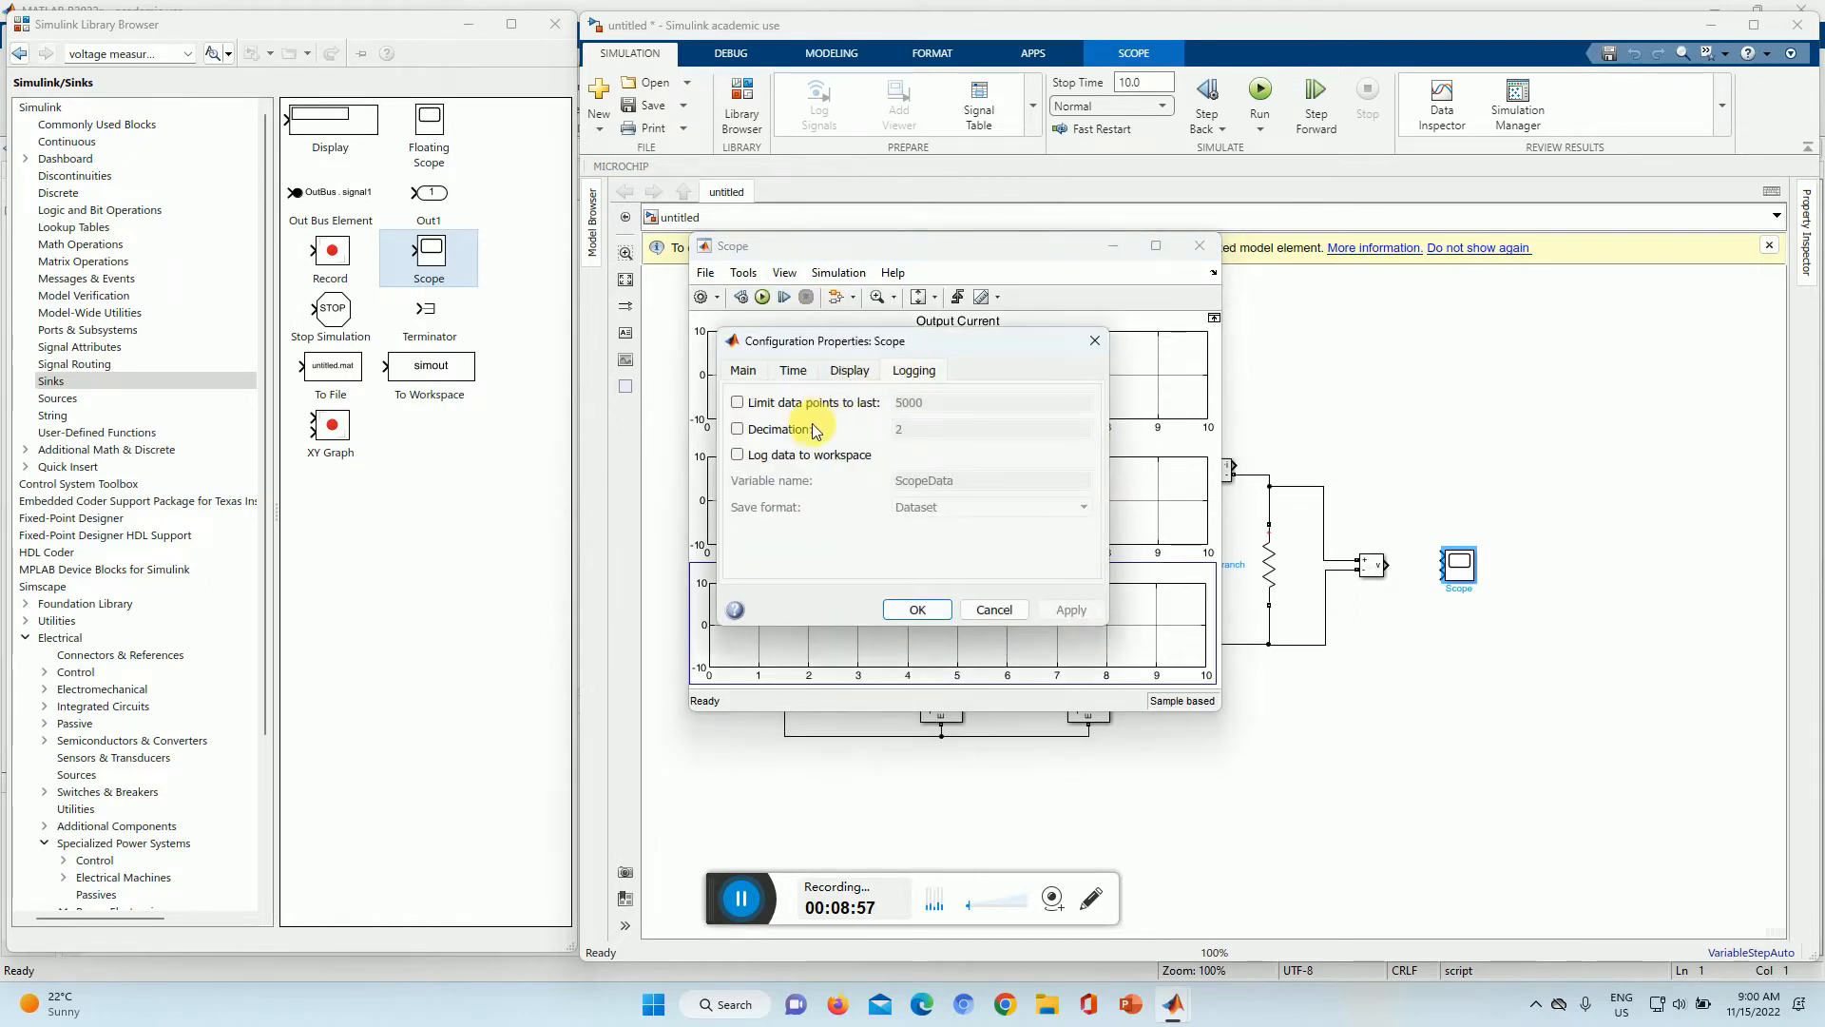
click(738, 456)
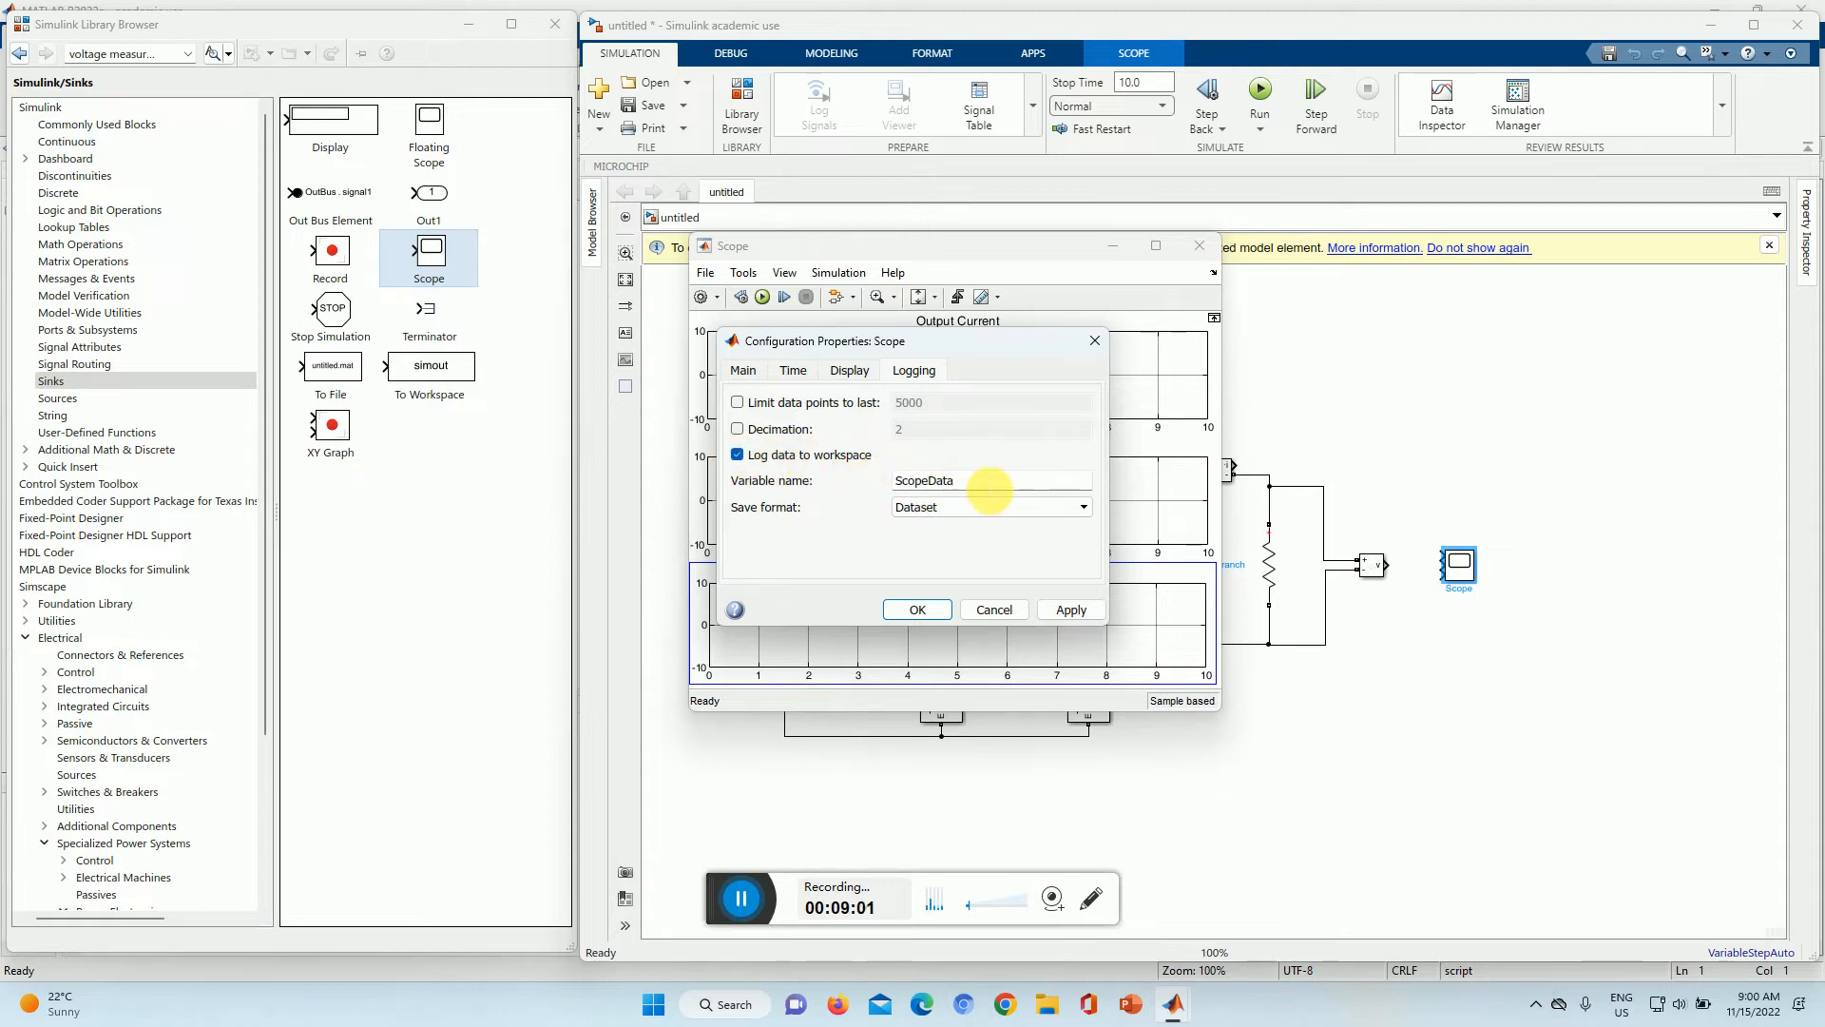
click(968, 510)
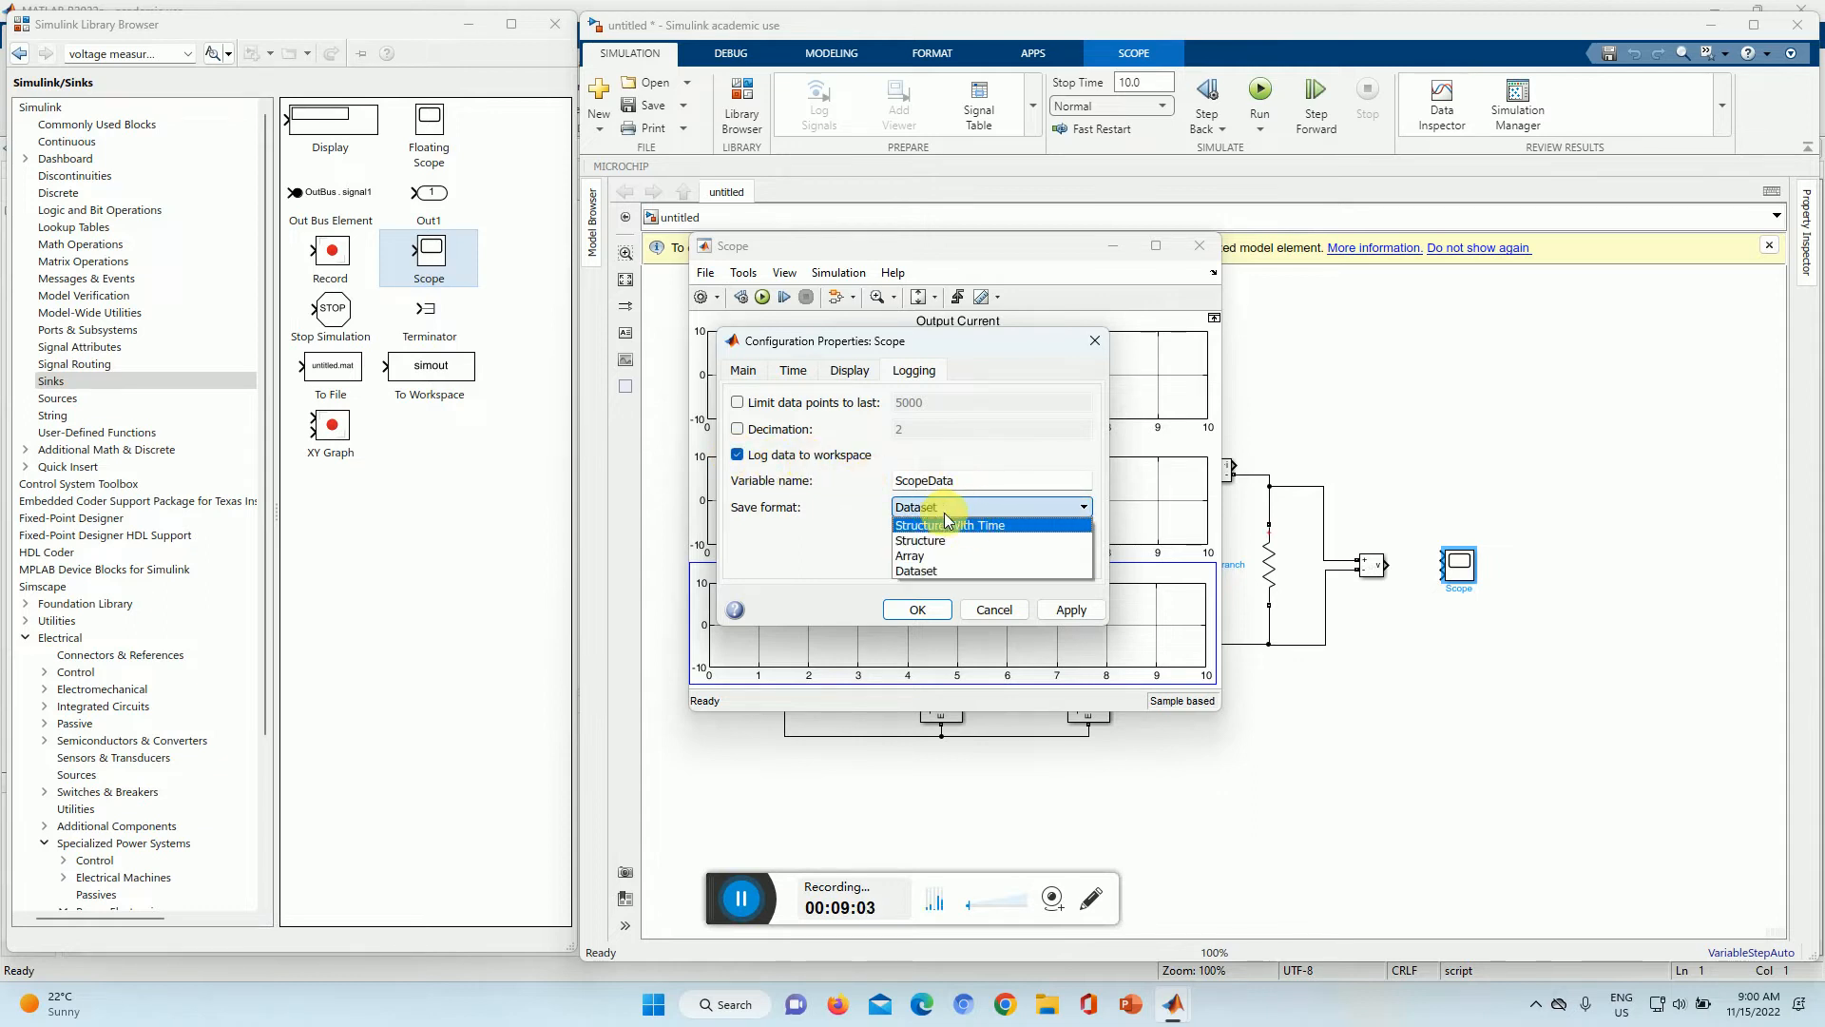
click(968, 528)
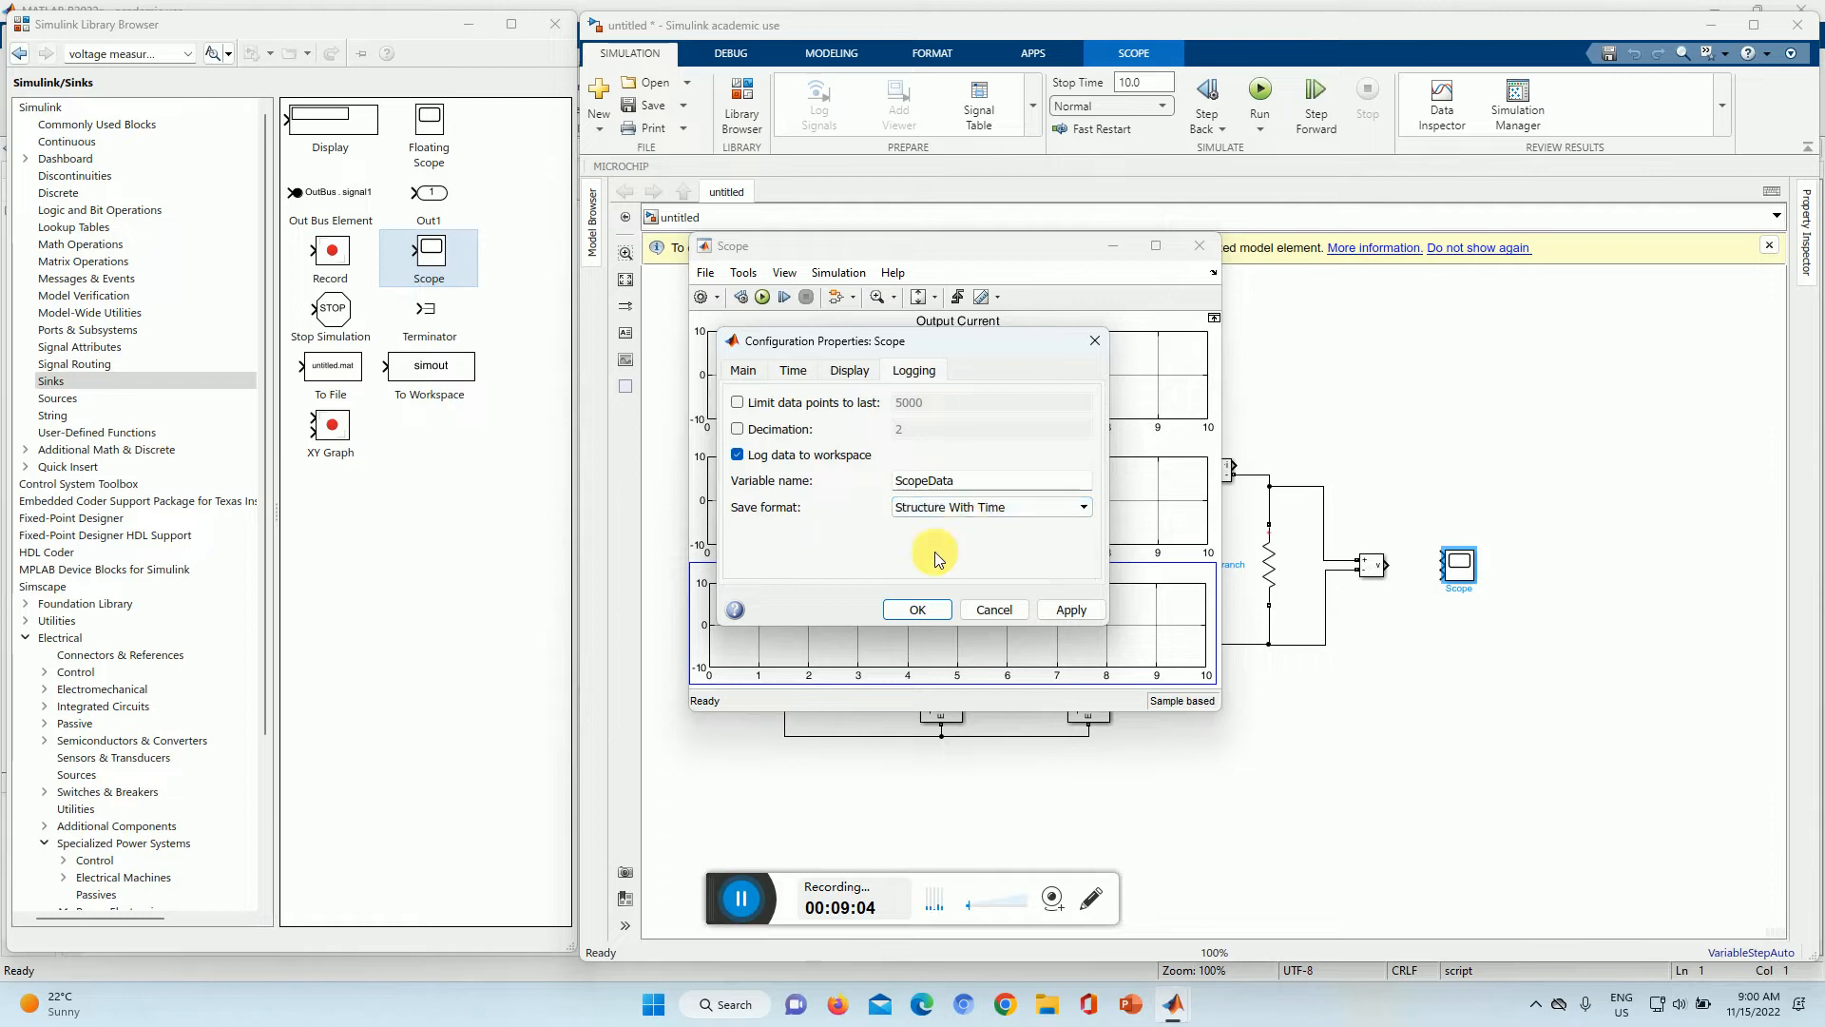
click(1064, 608)
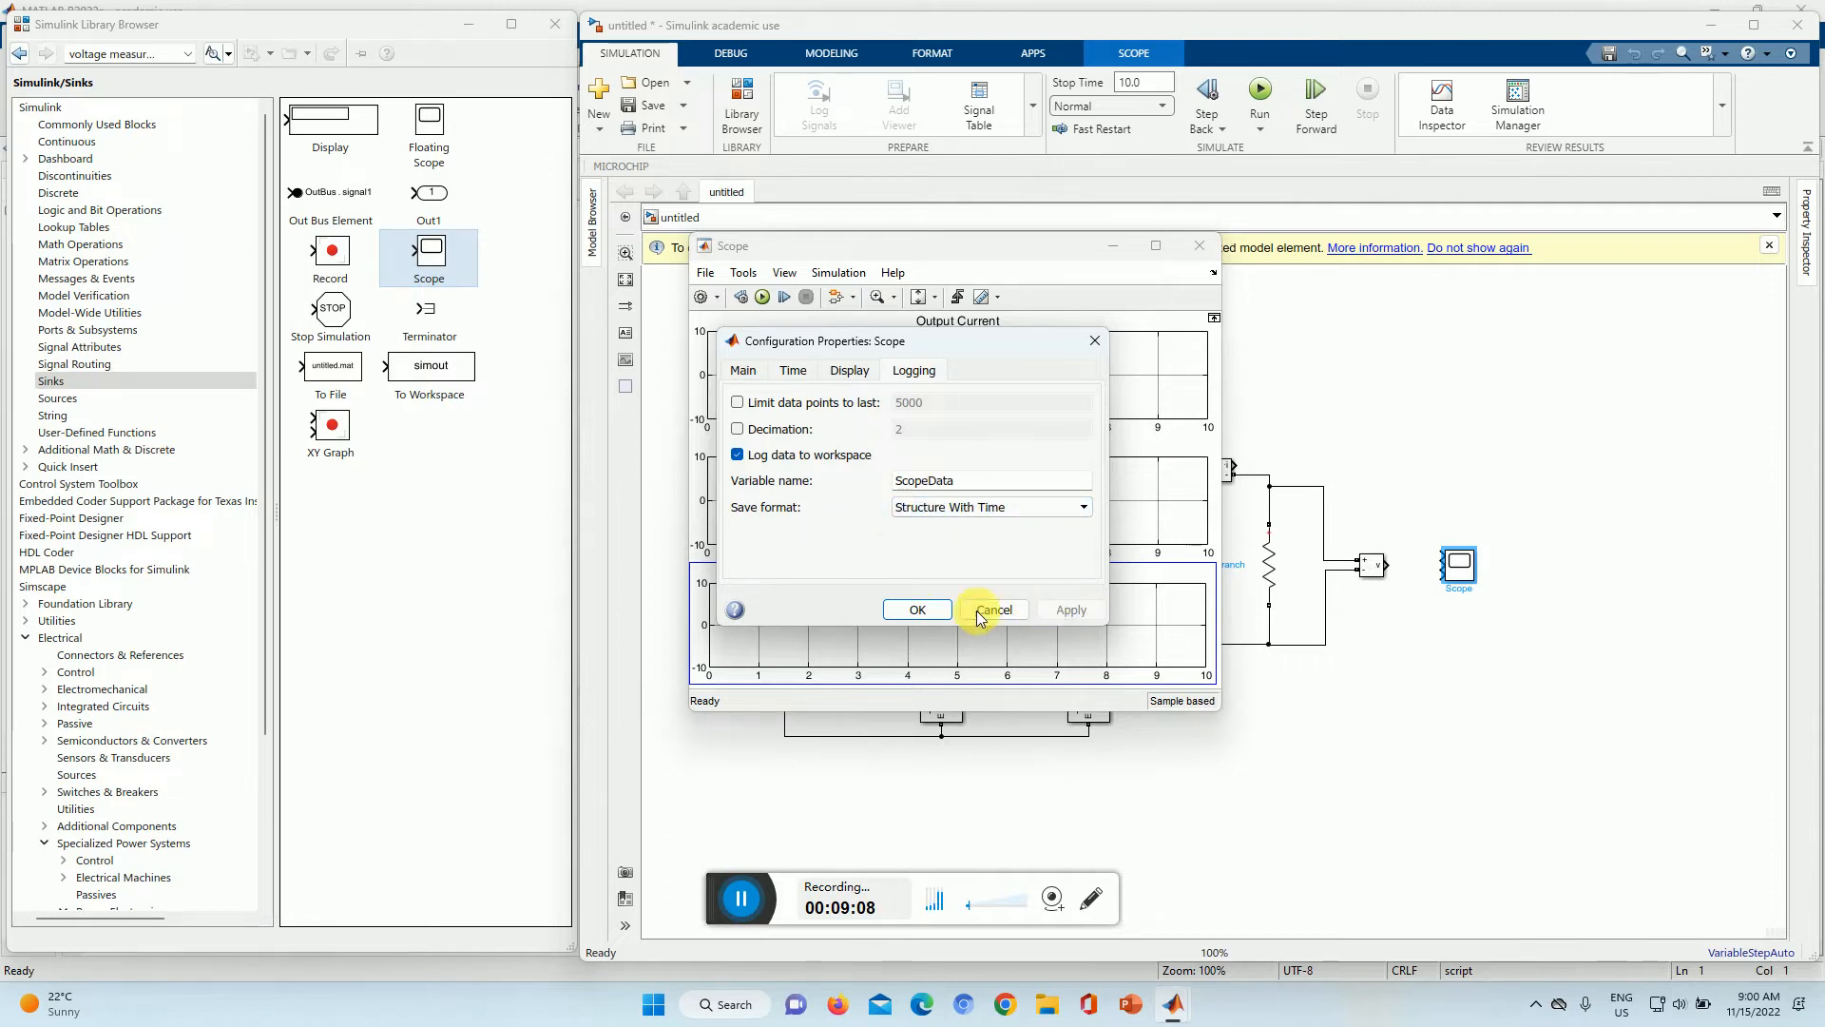
click(917, 610)
drag(1083, 257, 1308, 257)
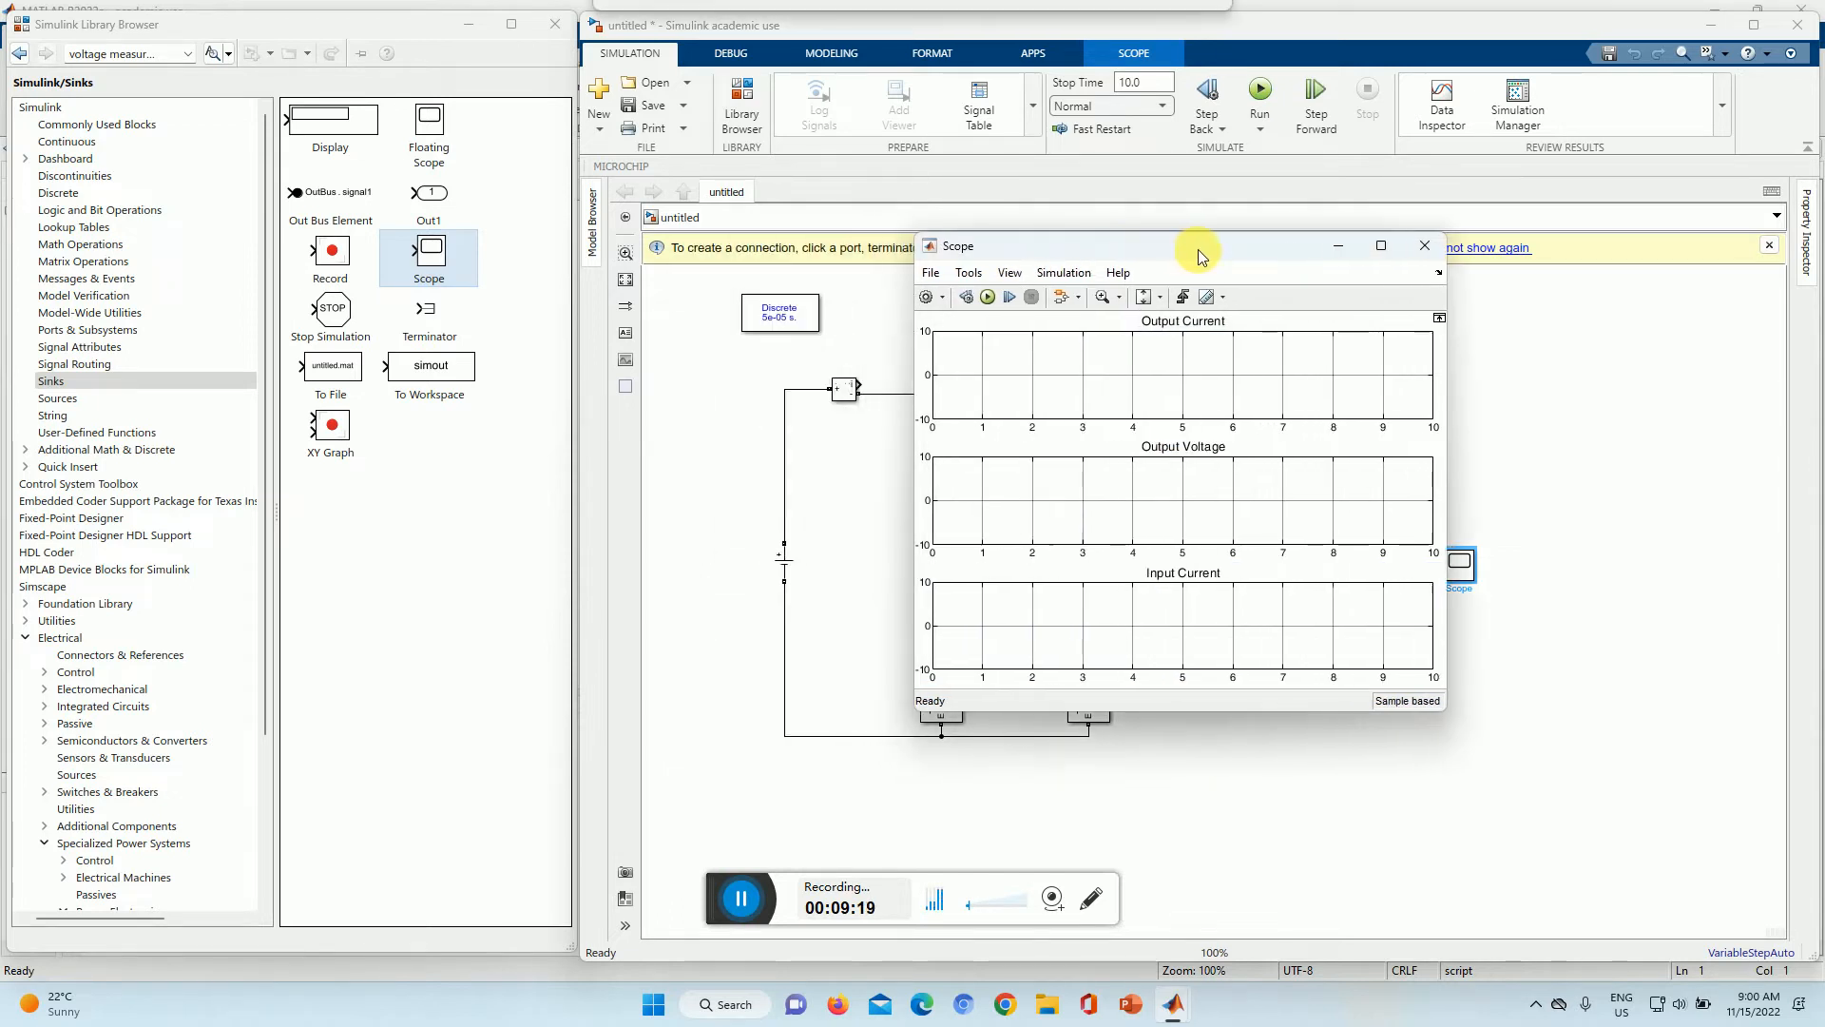
click(773, 323)
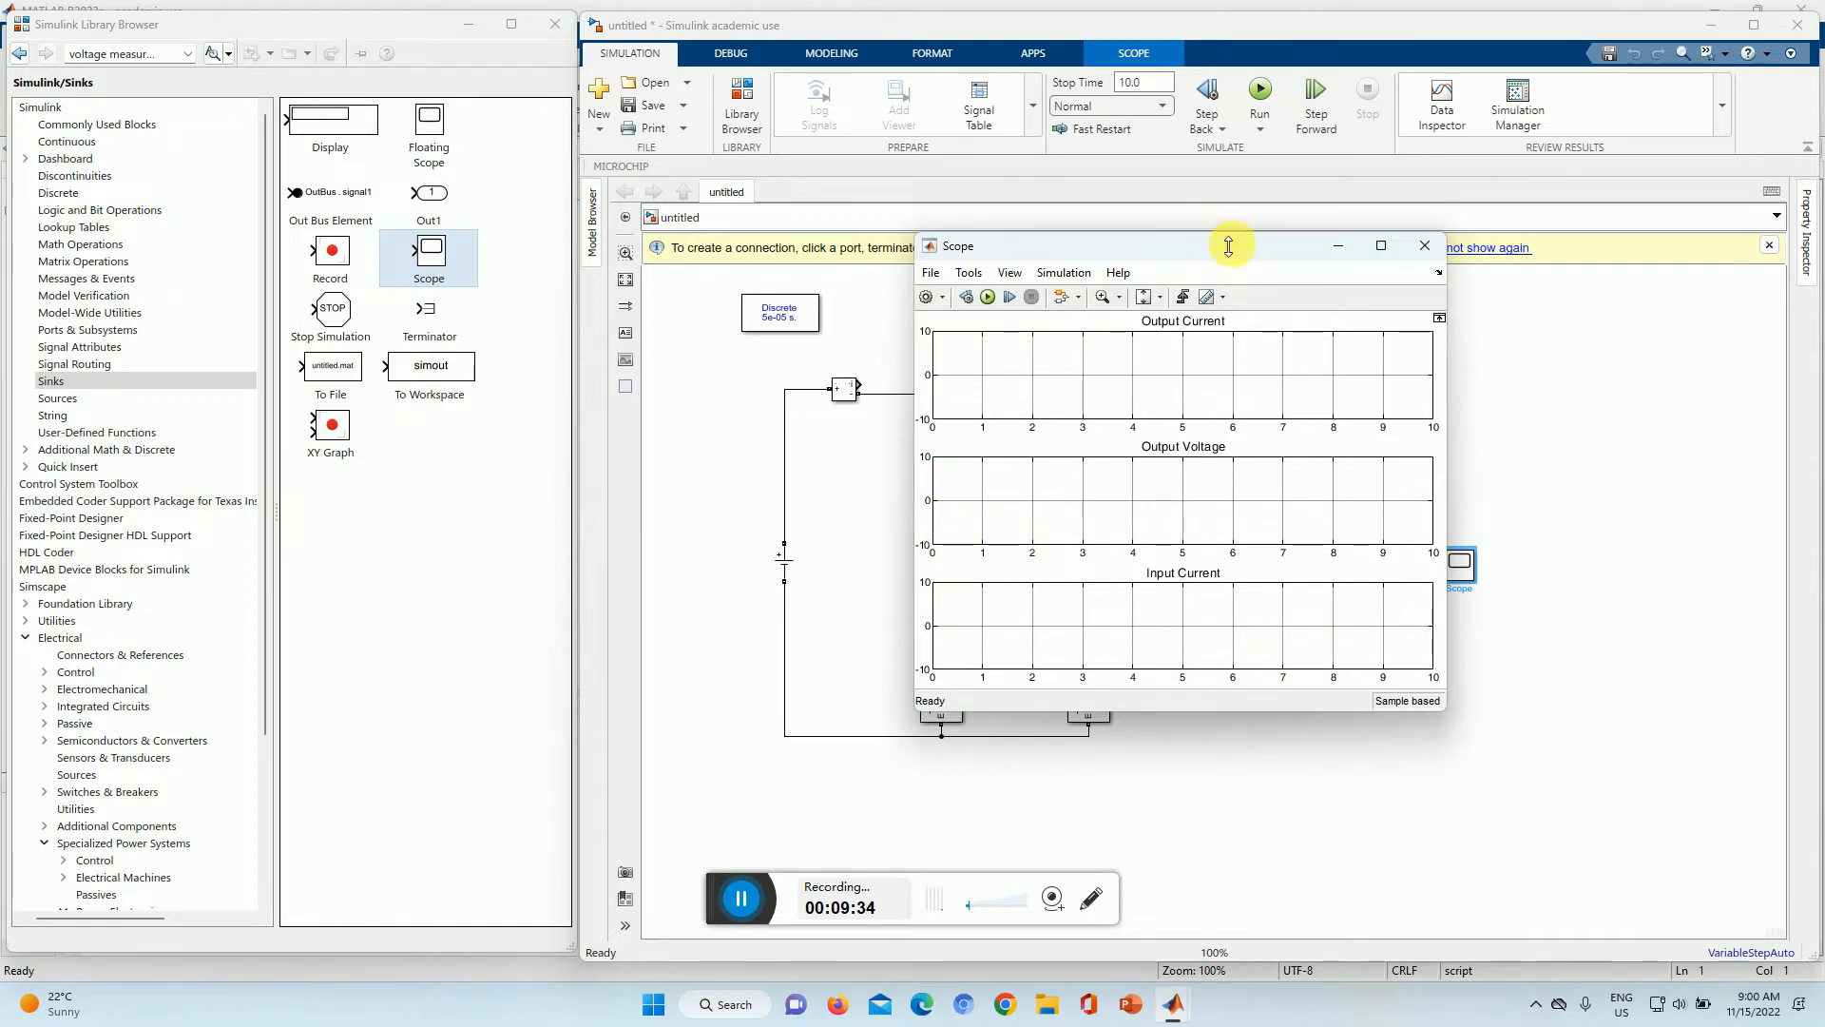
drag(1222, 250, 1326, 236)
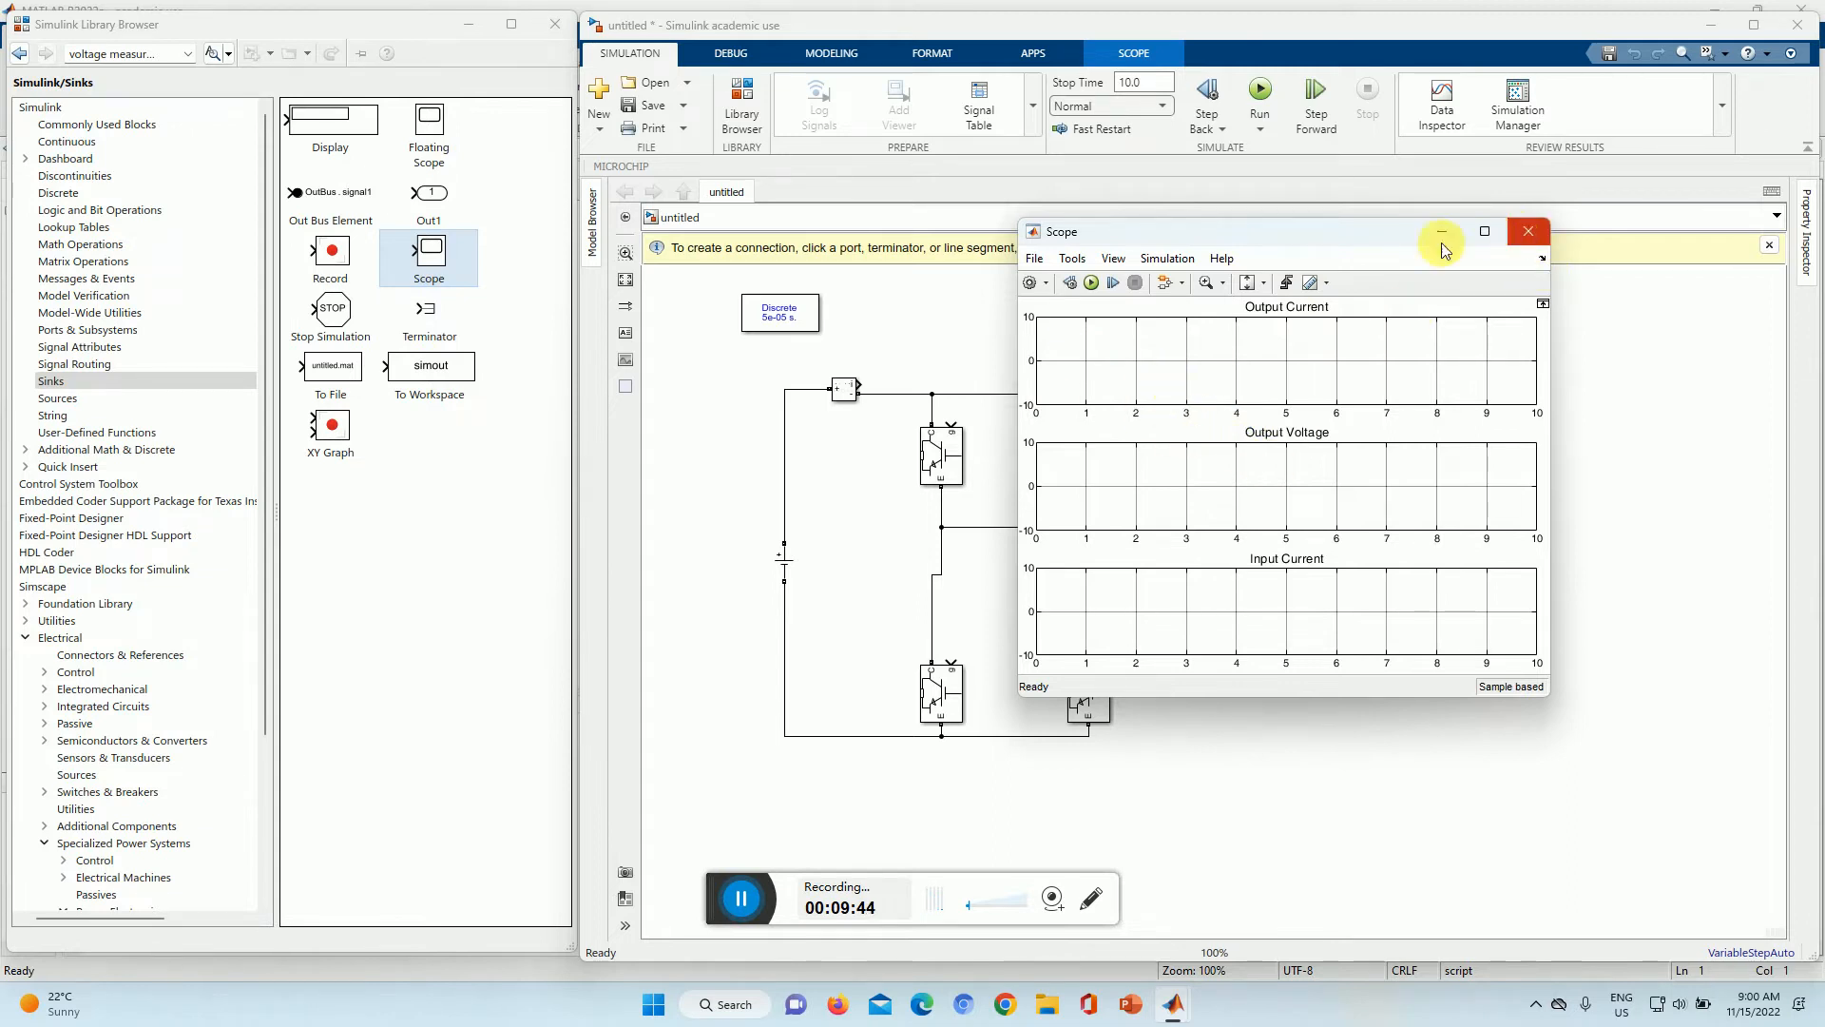
click(1531, 233)
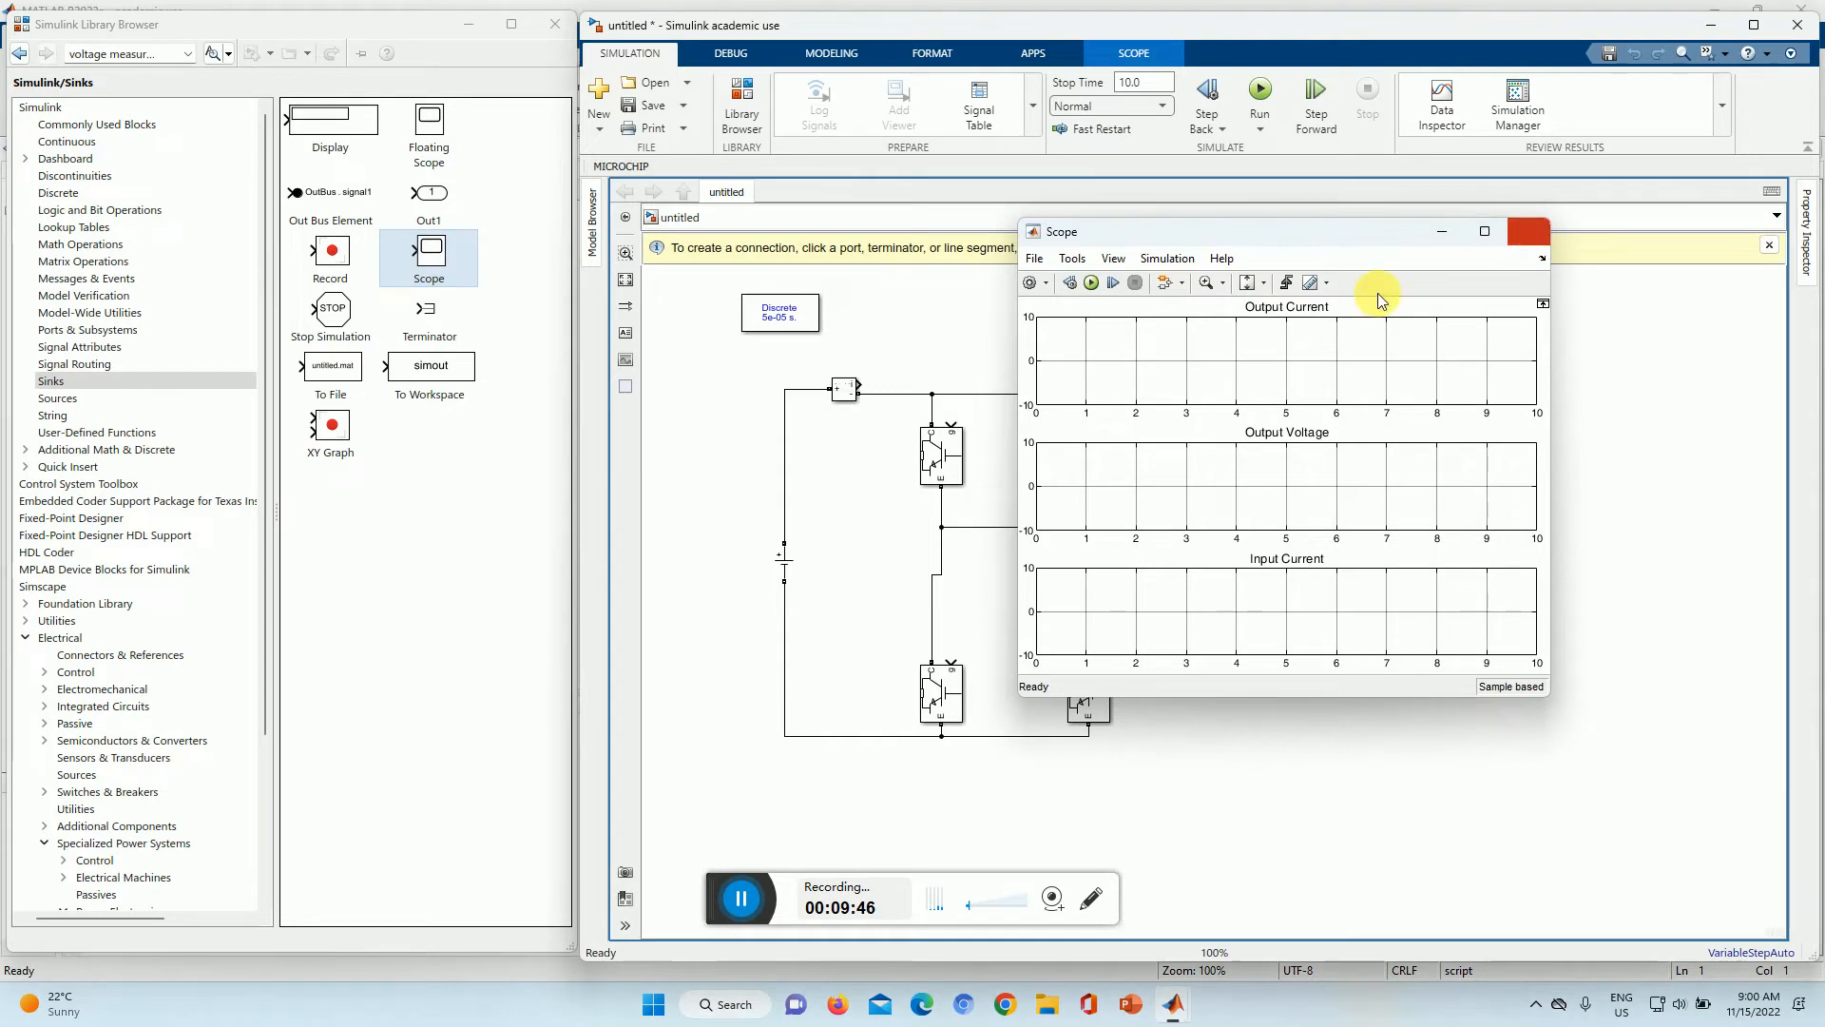
click(843, 388)
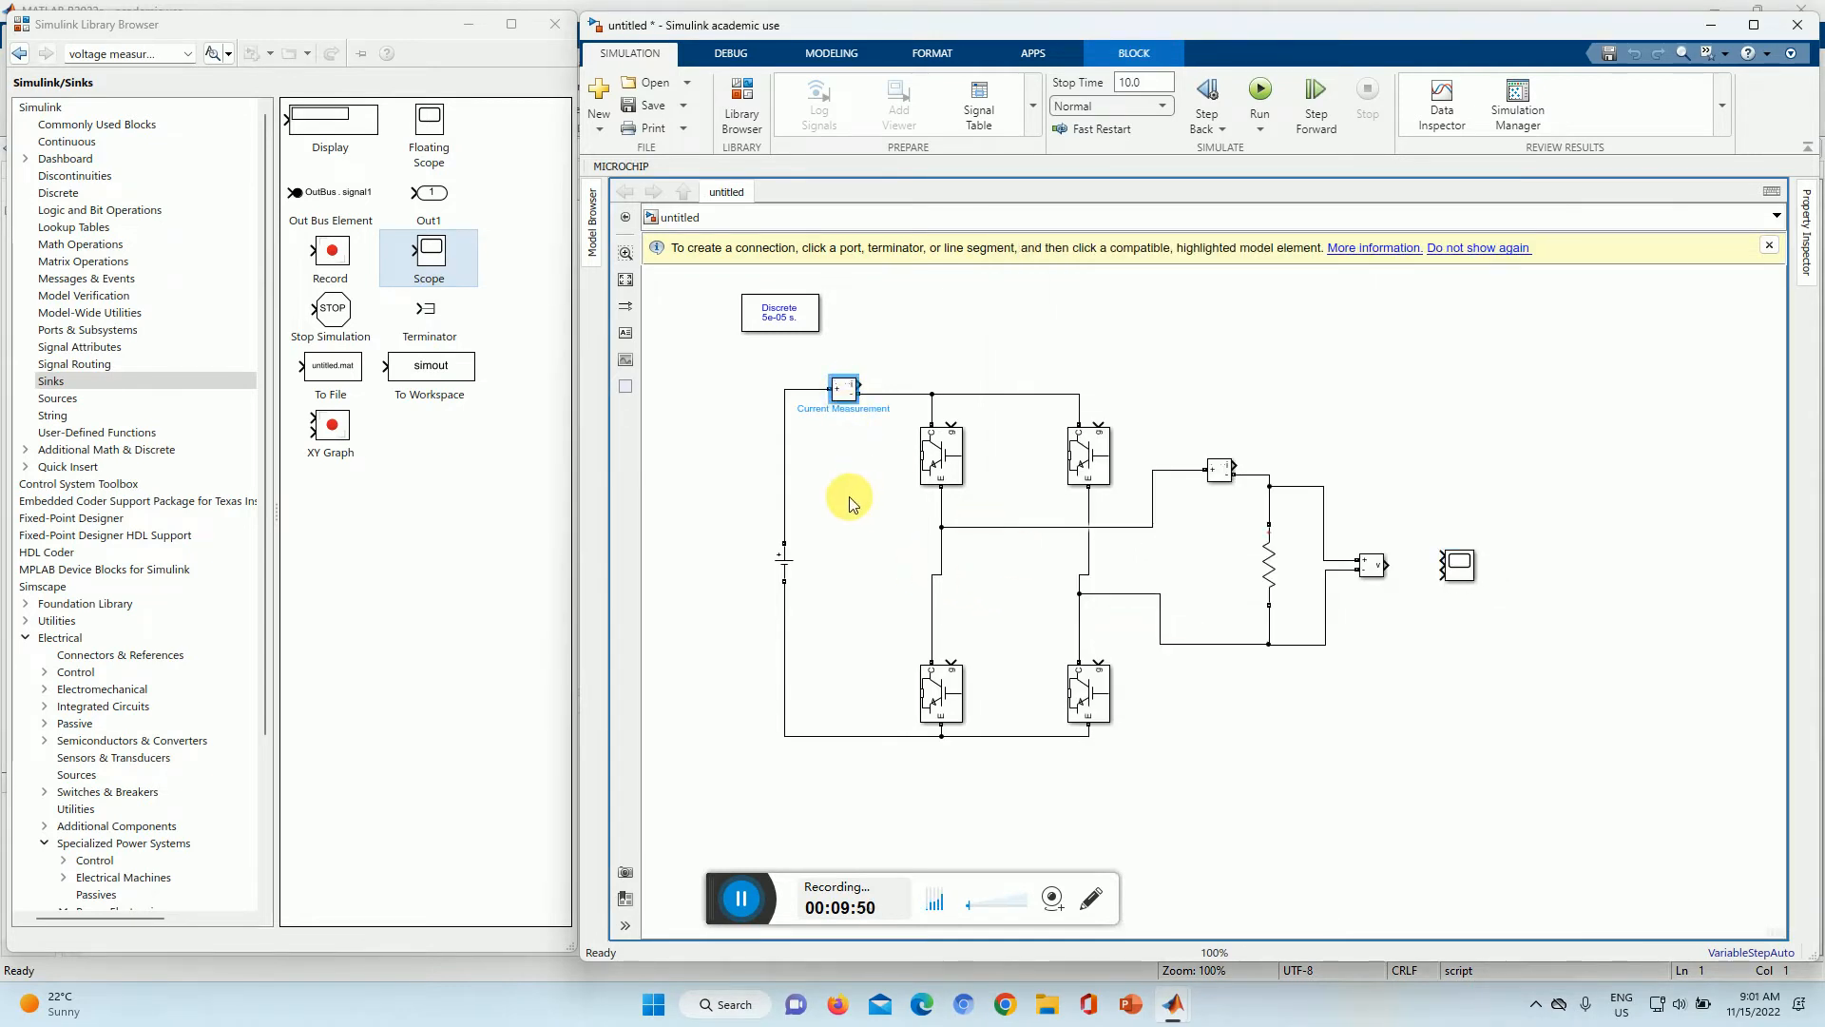
click(1461, 567)
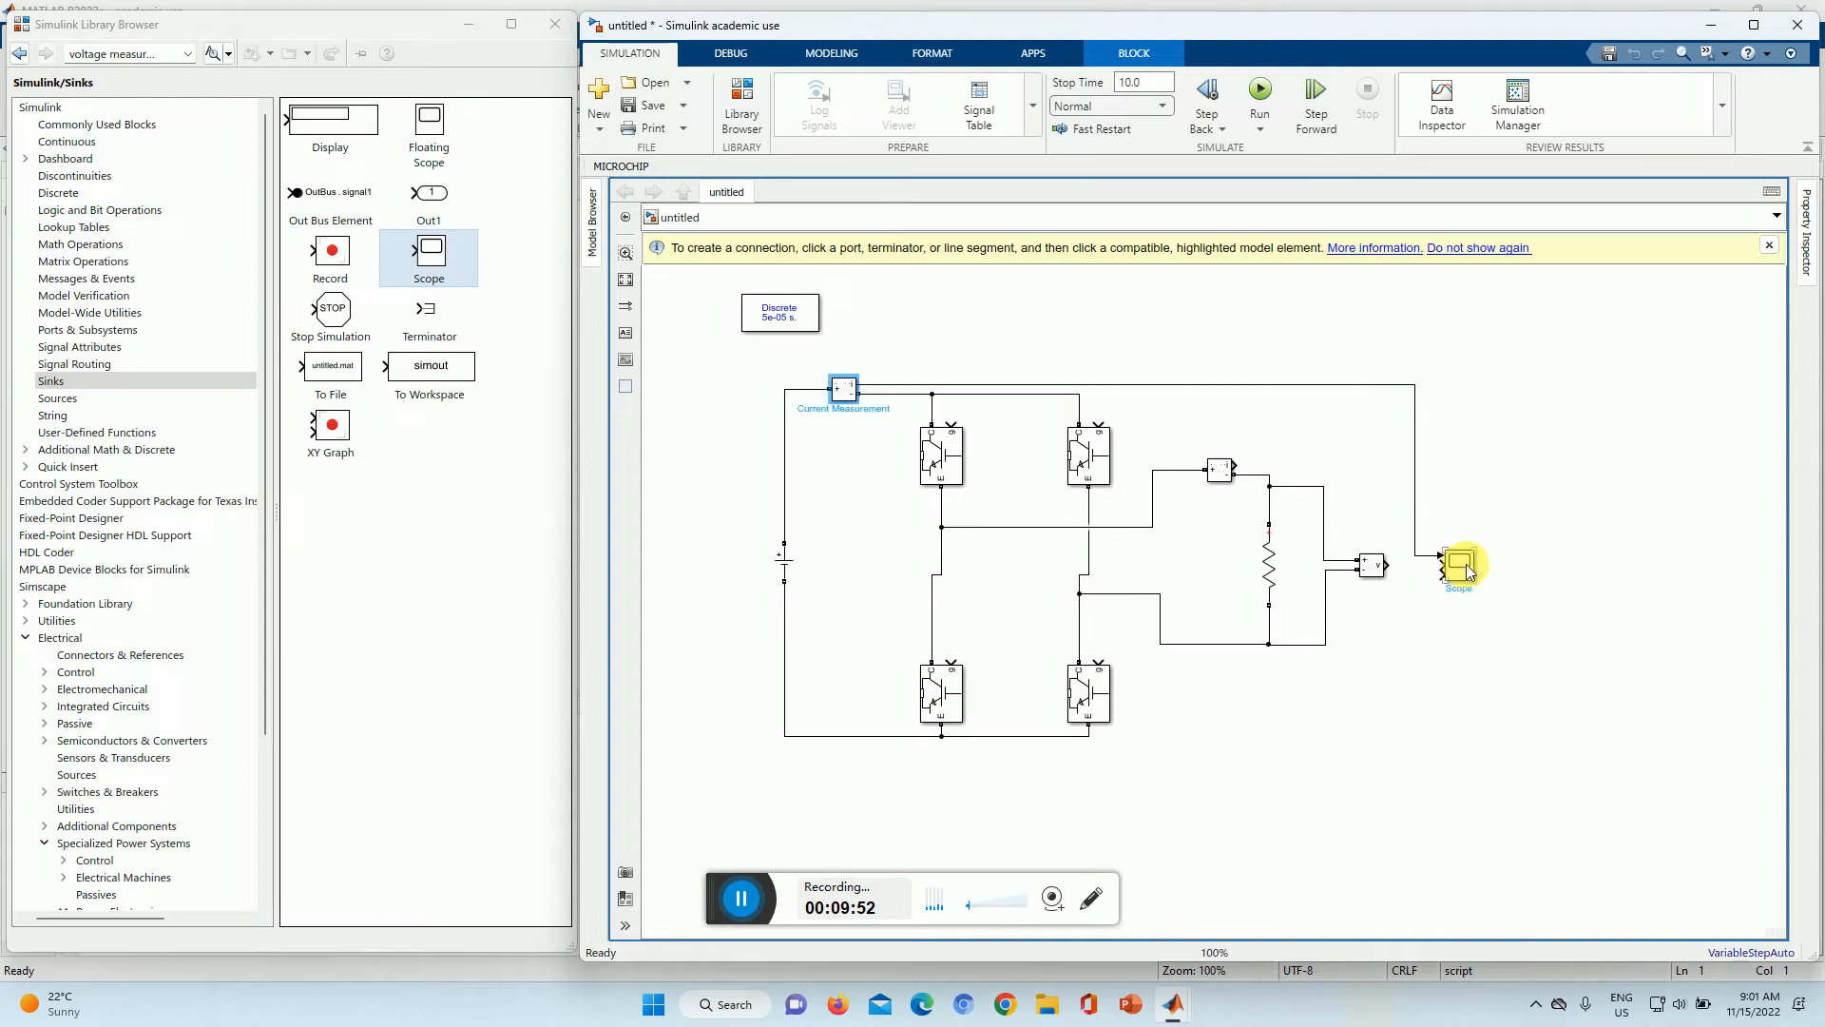
click(1218, 469)
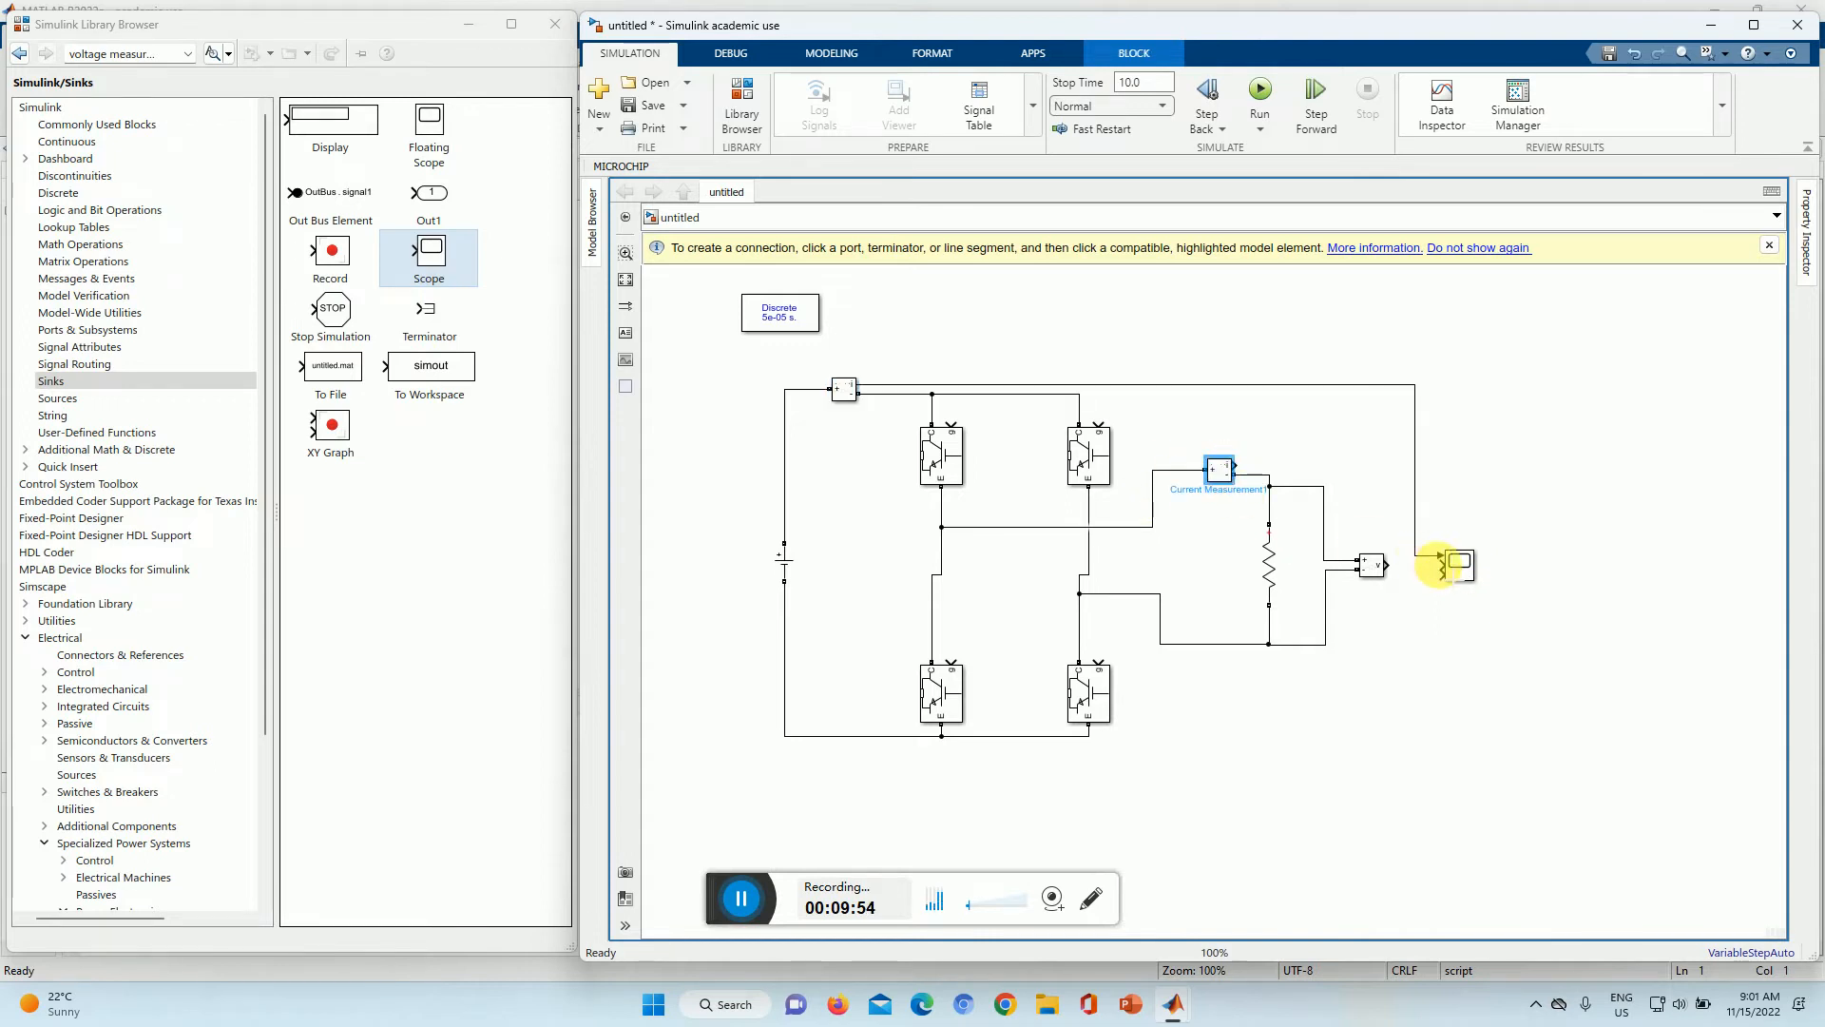
click(1414, 458)
key(Delete)
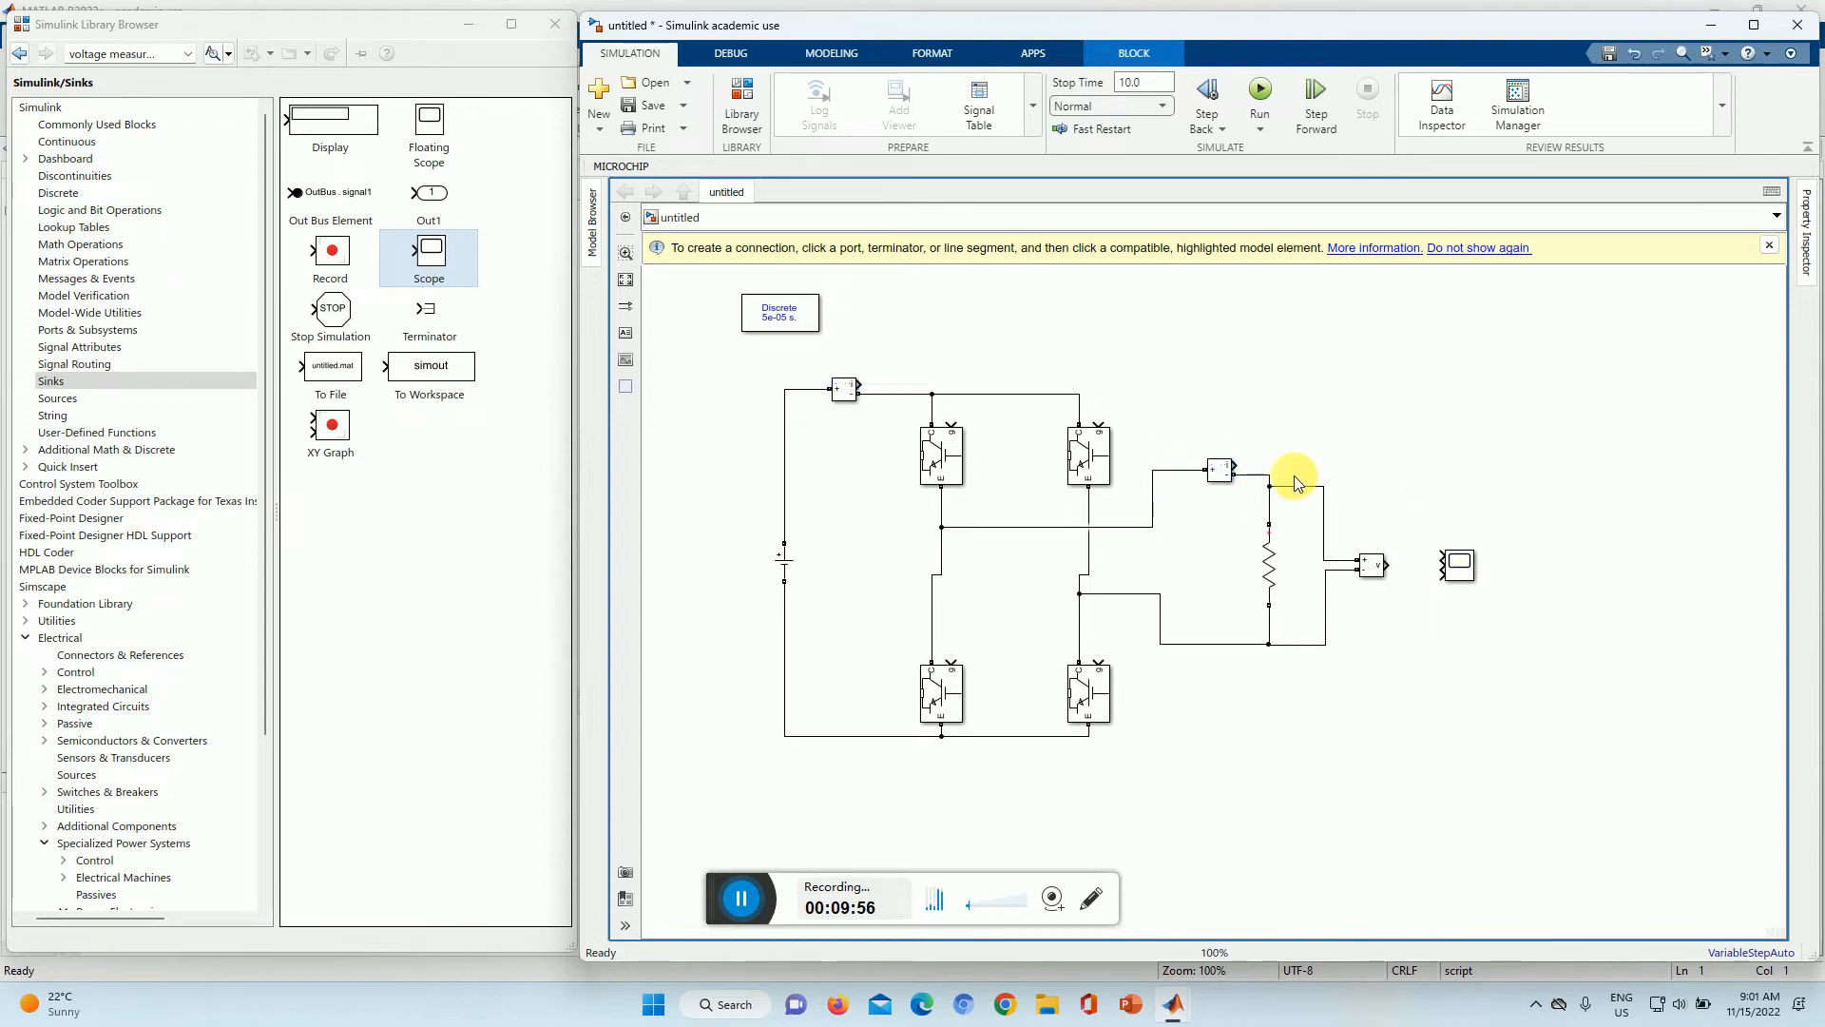
Step: Connect the load current, load voltage and source current measurement outputs to the Scope's first, second and third inputs respectively
click(1233, 468)
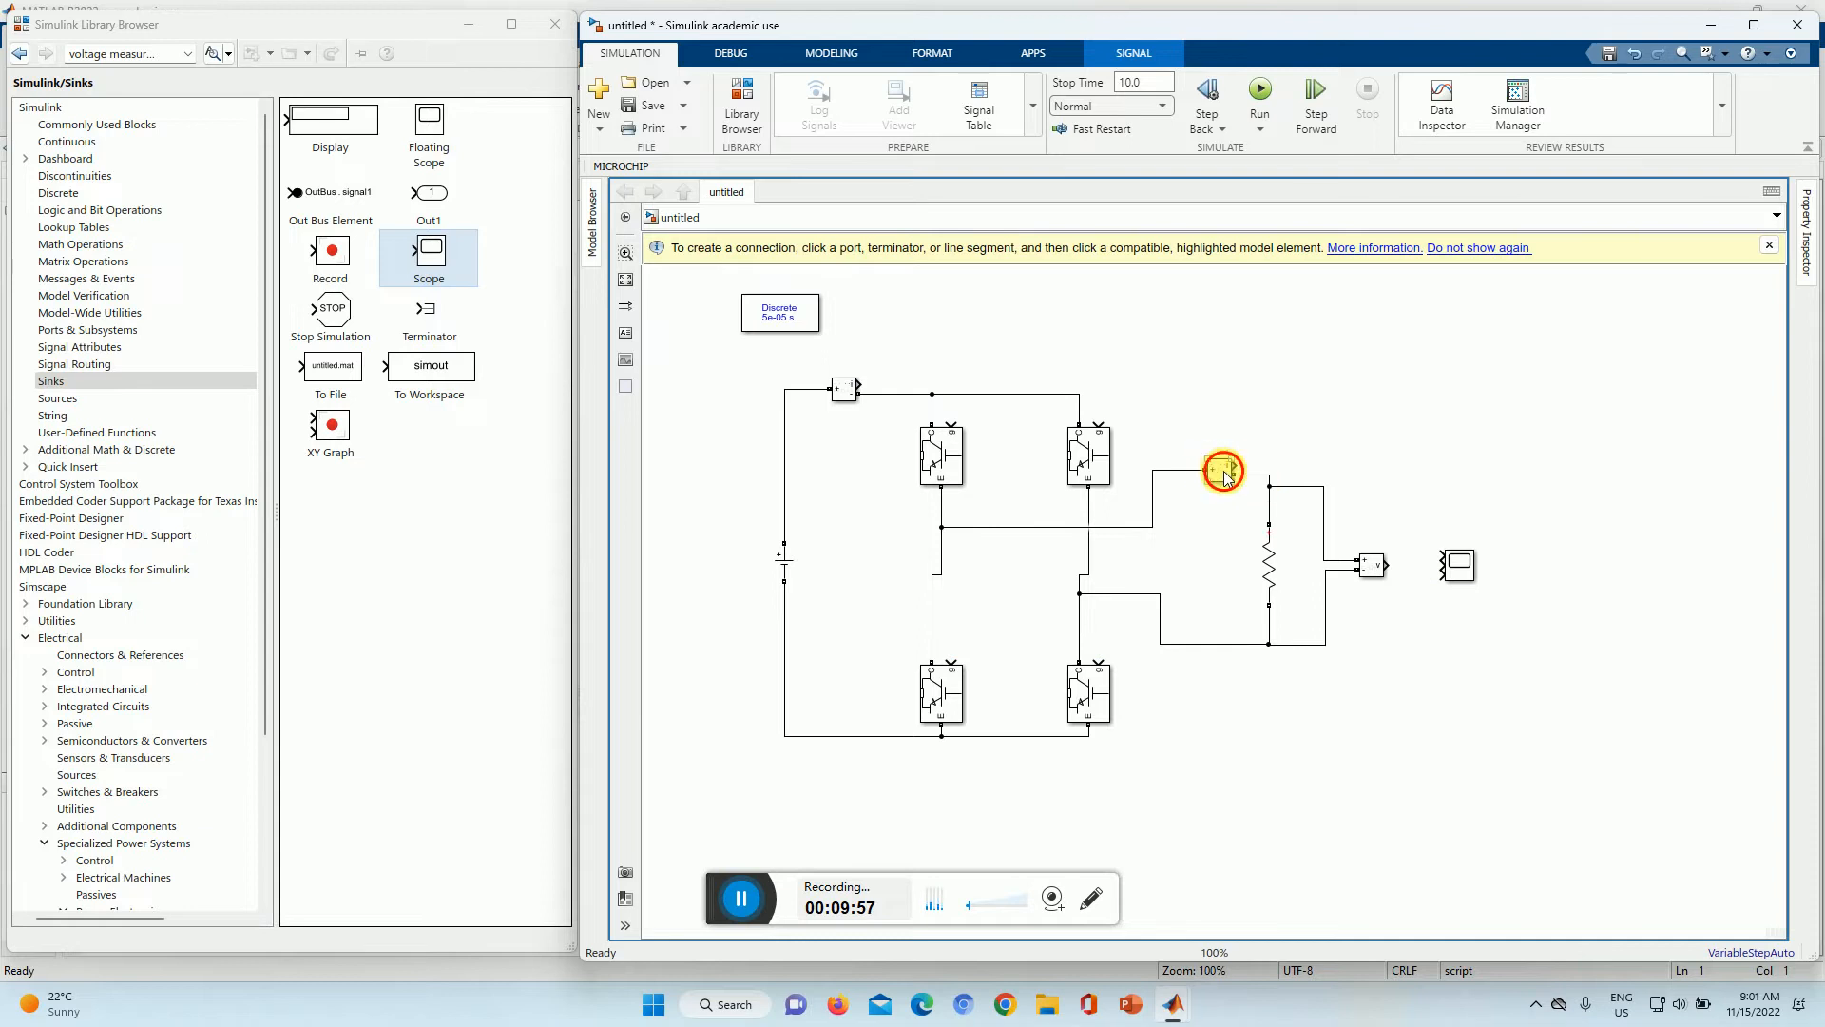
click(1460, 566)
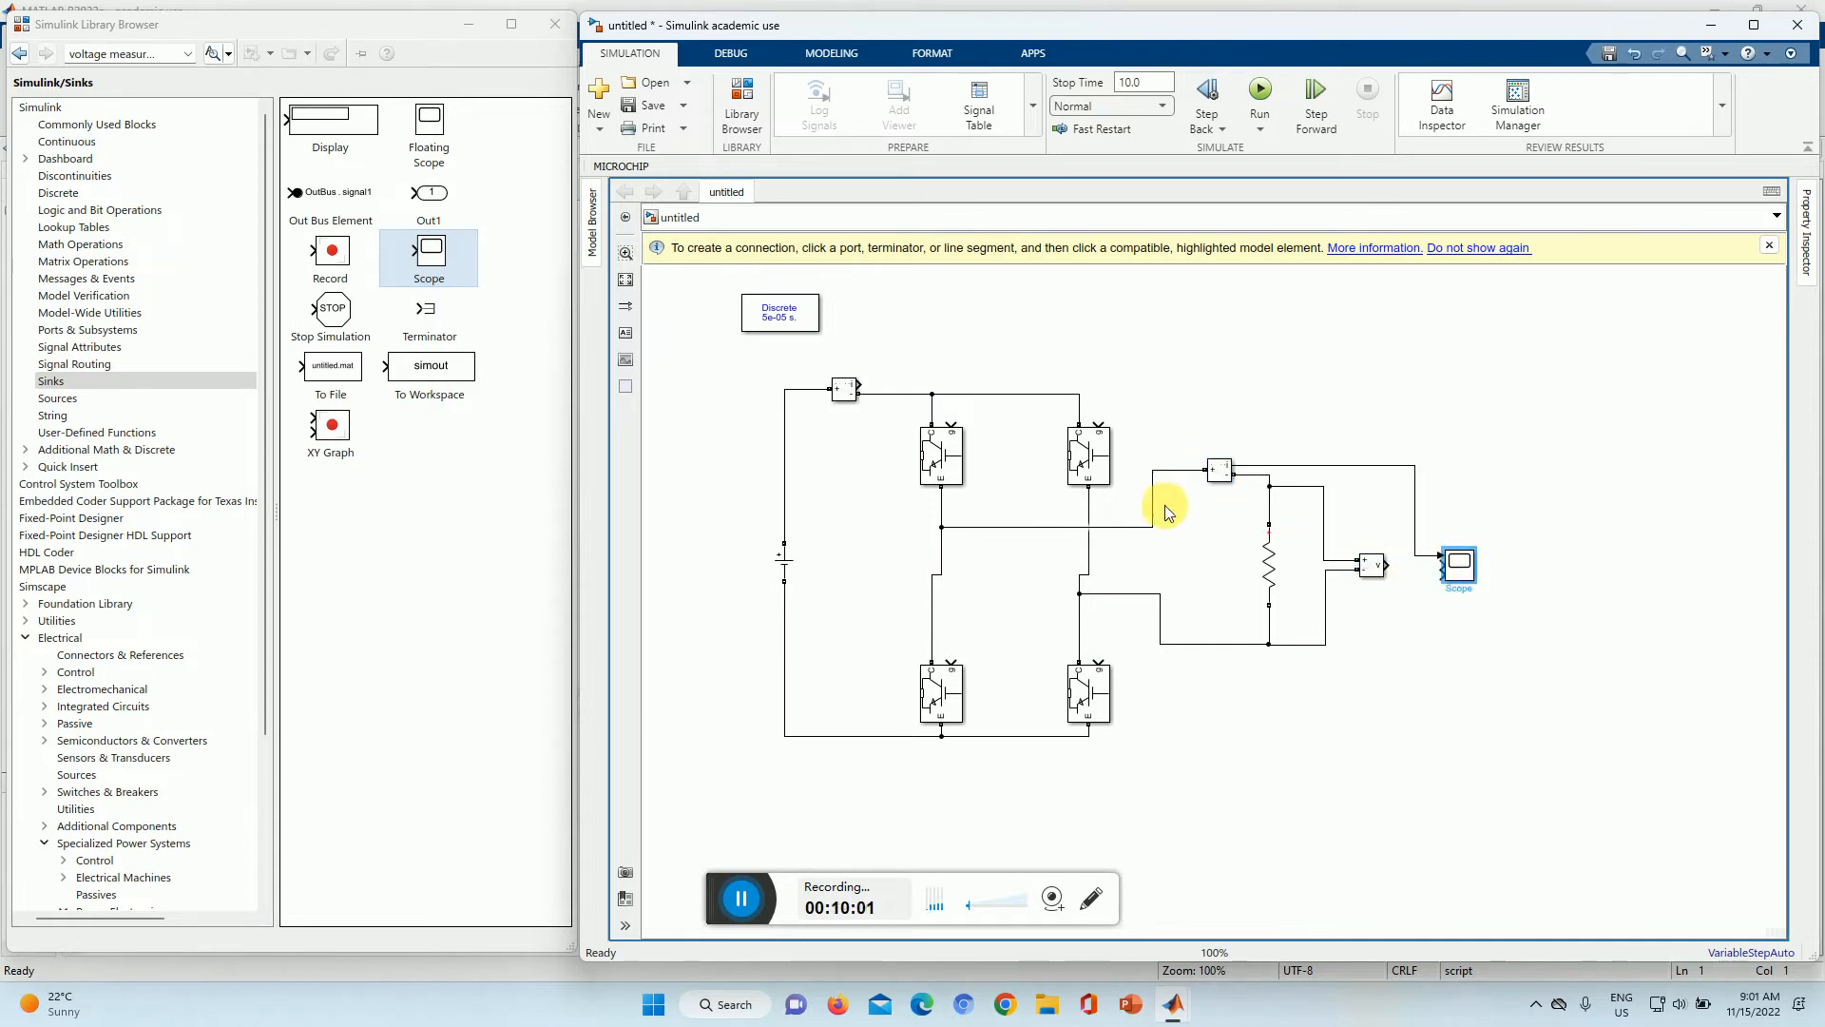
click(1388, 564)
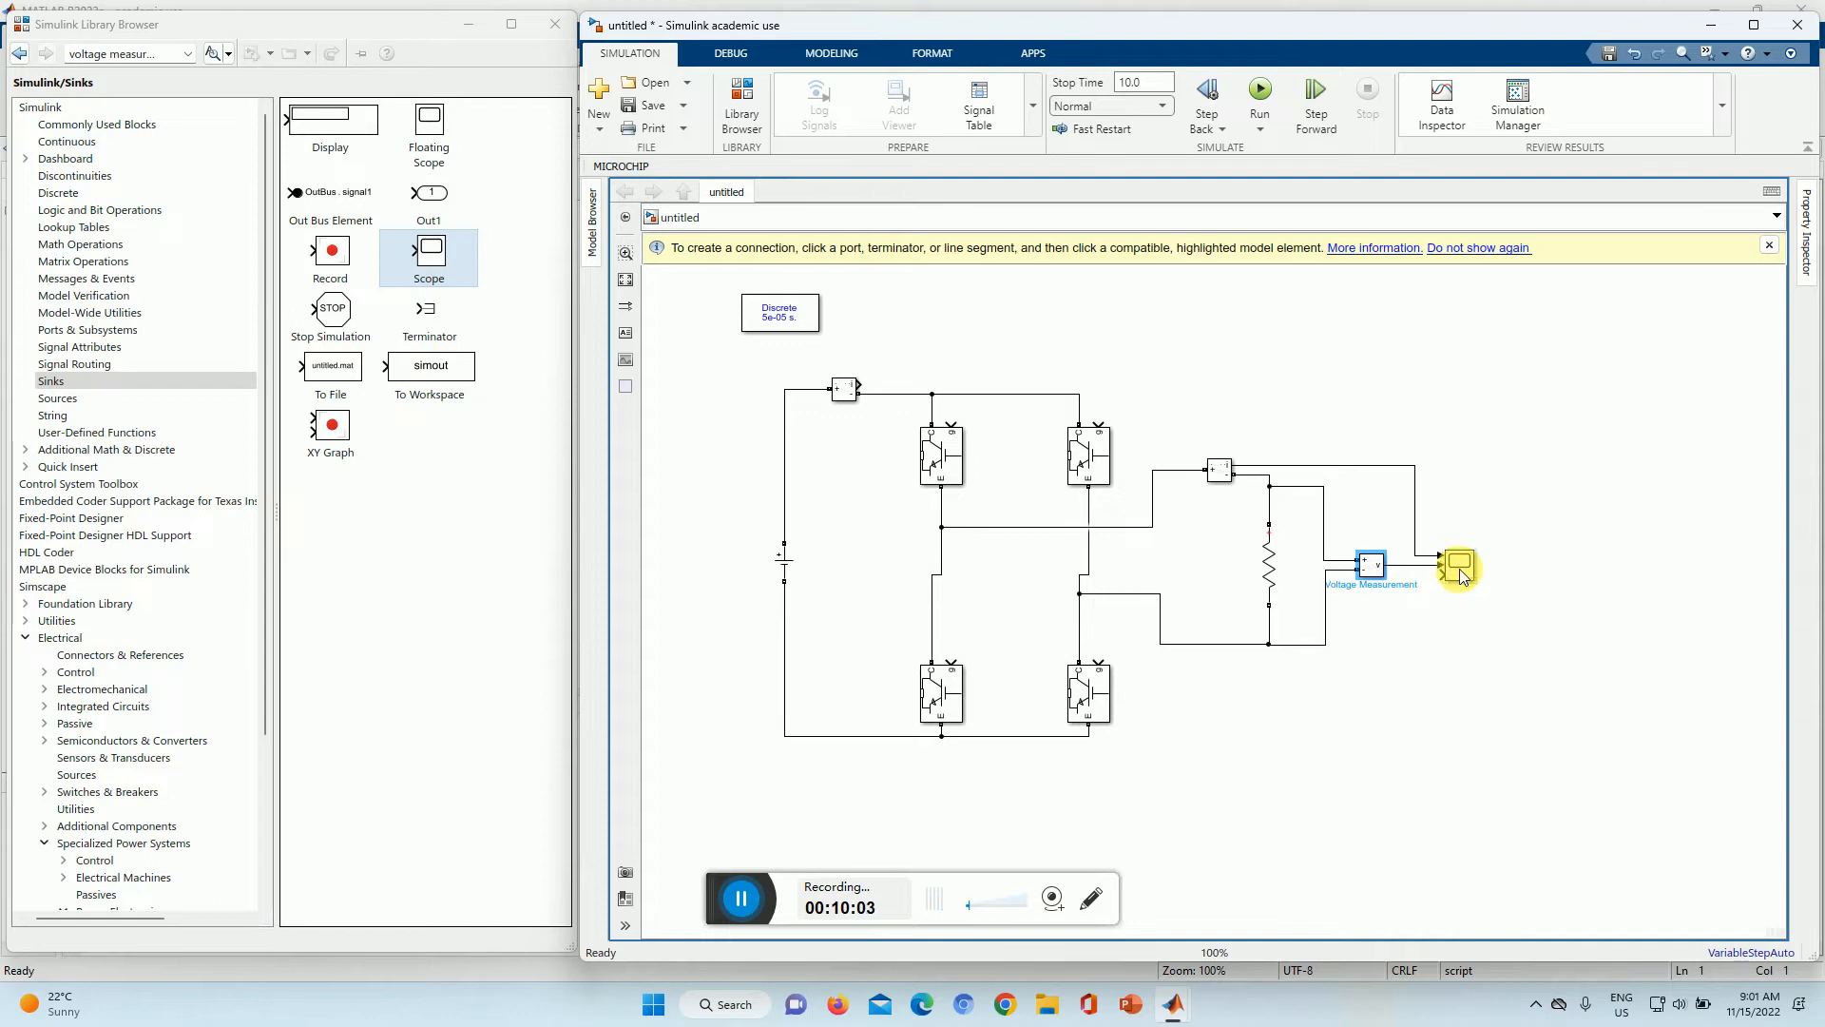
click(843, 389)
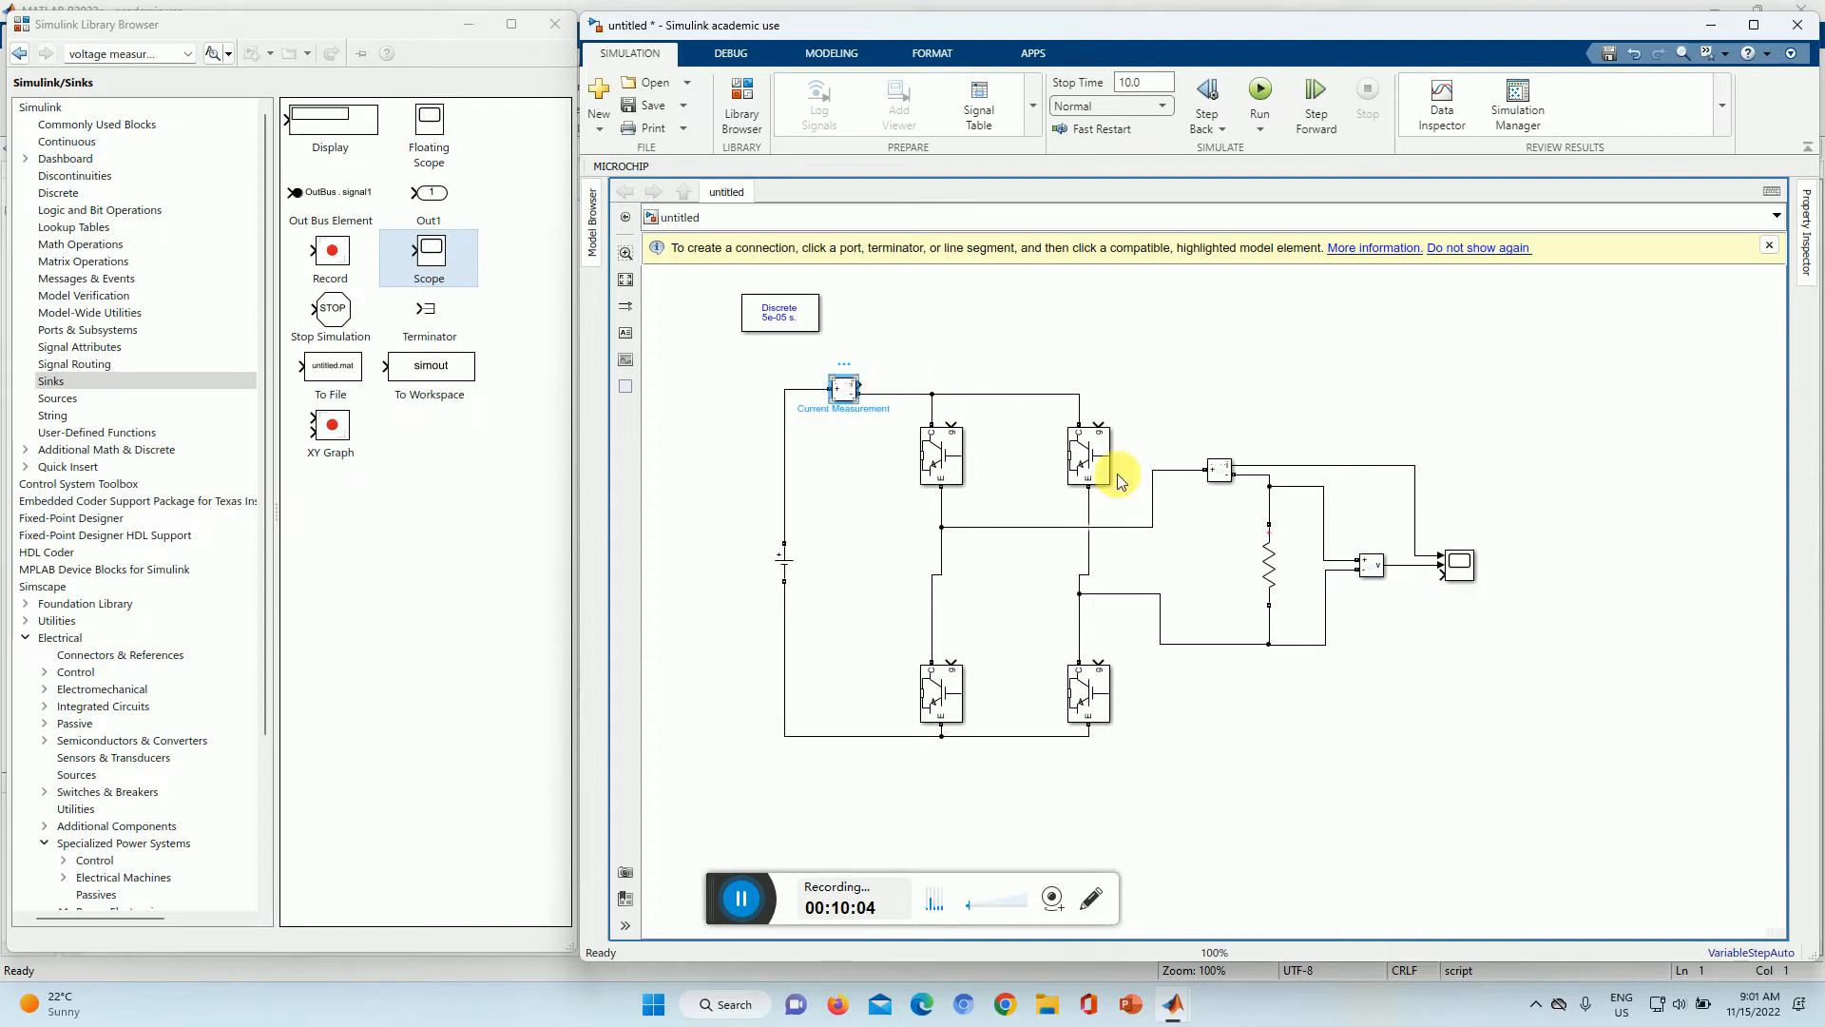
click(1452, 576)
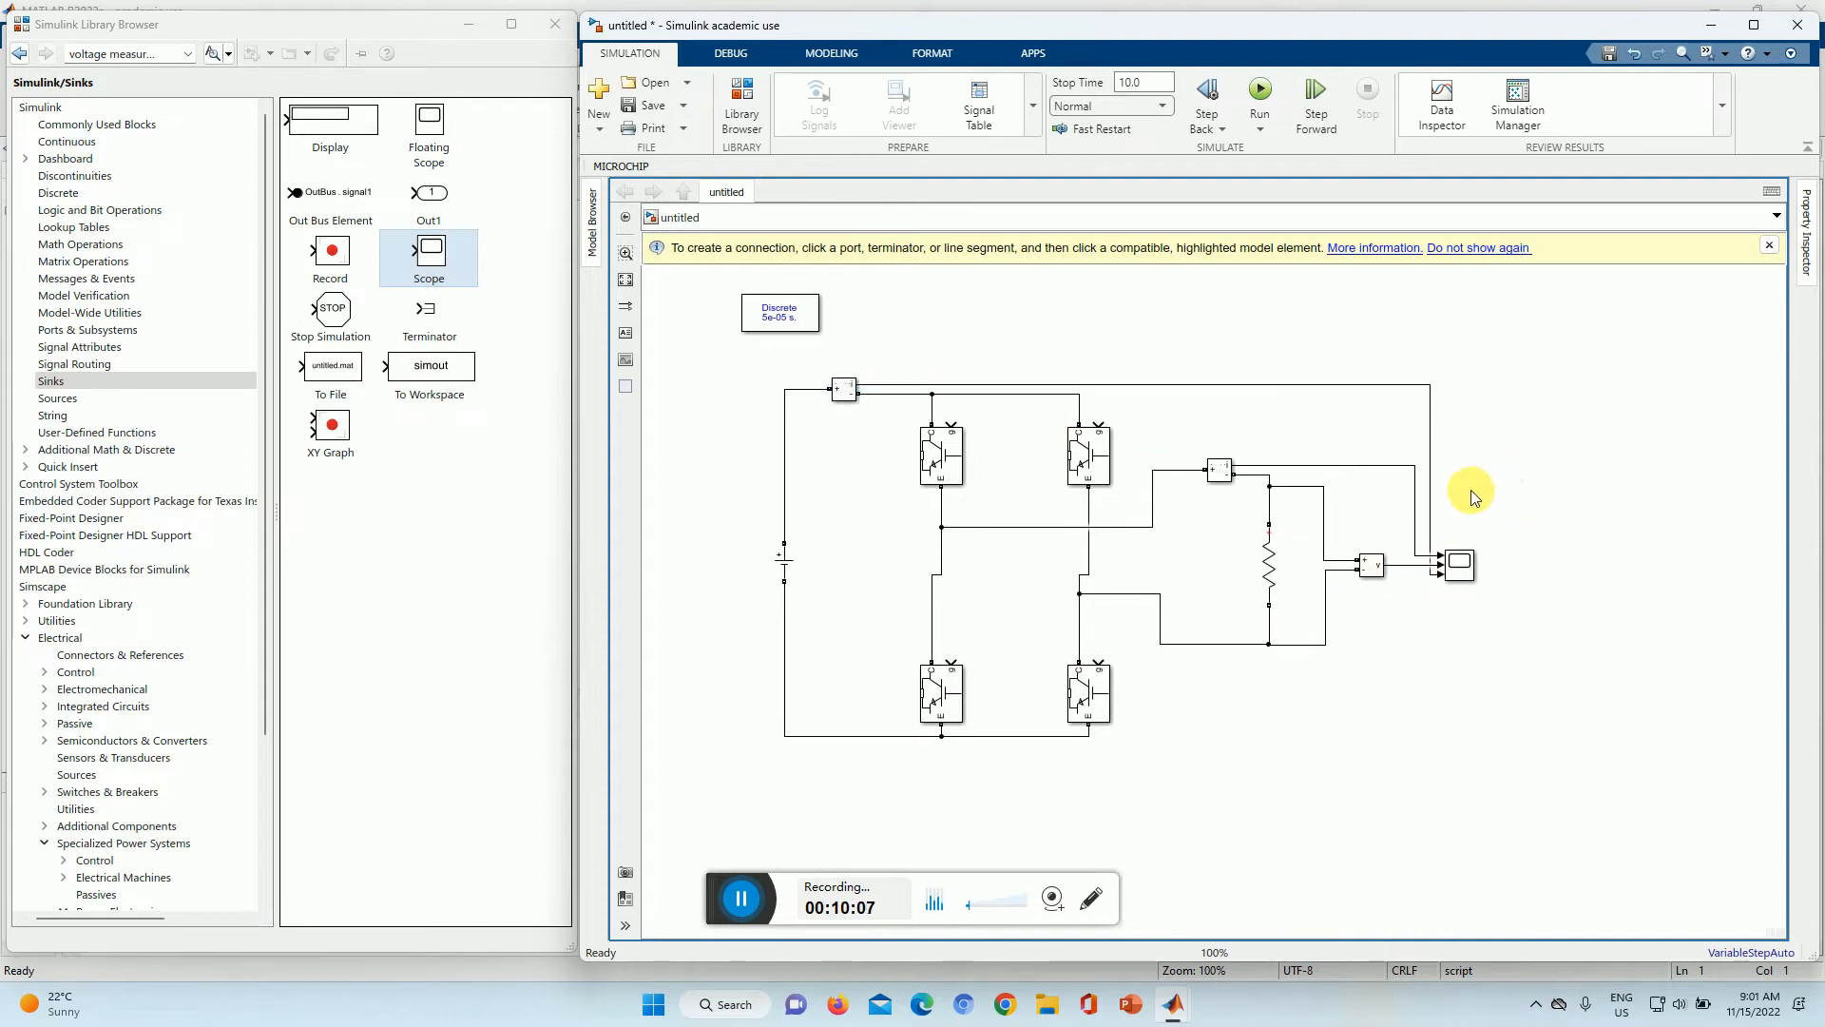
click(1044, 521)
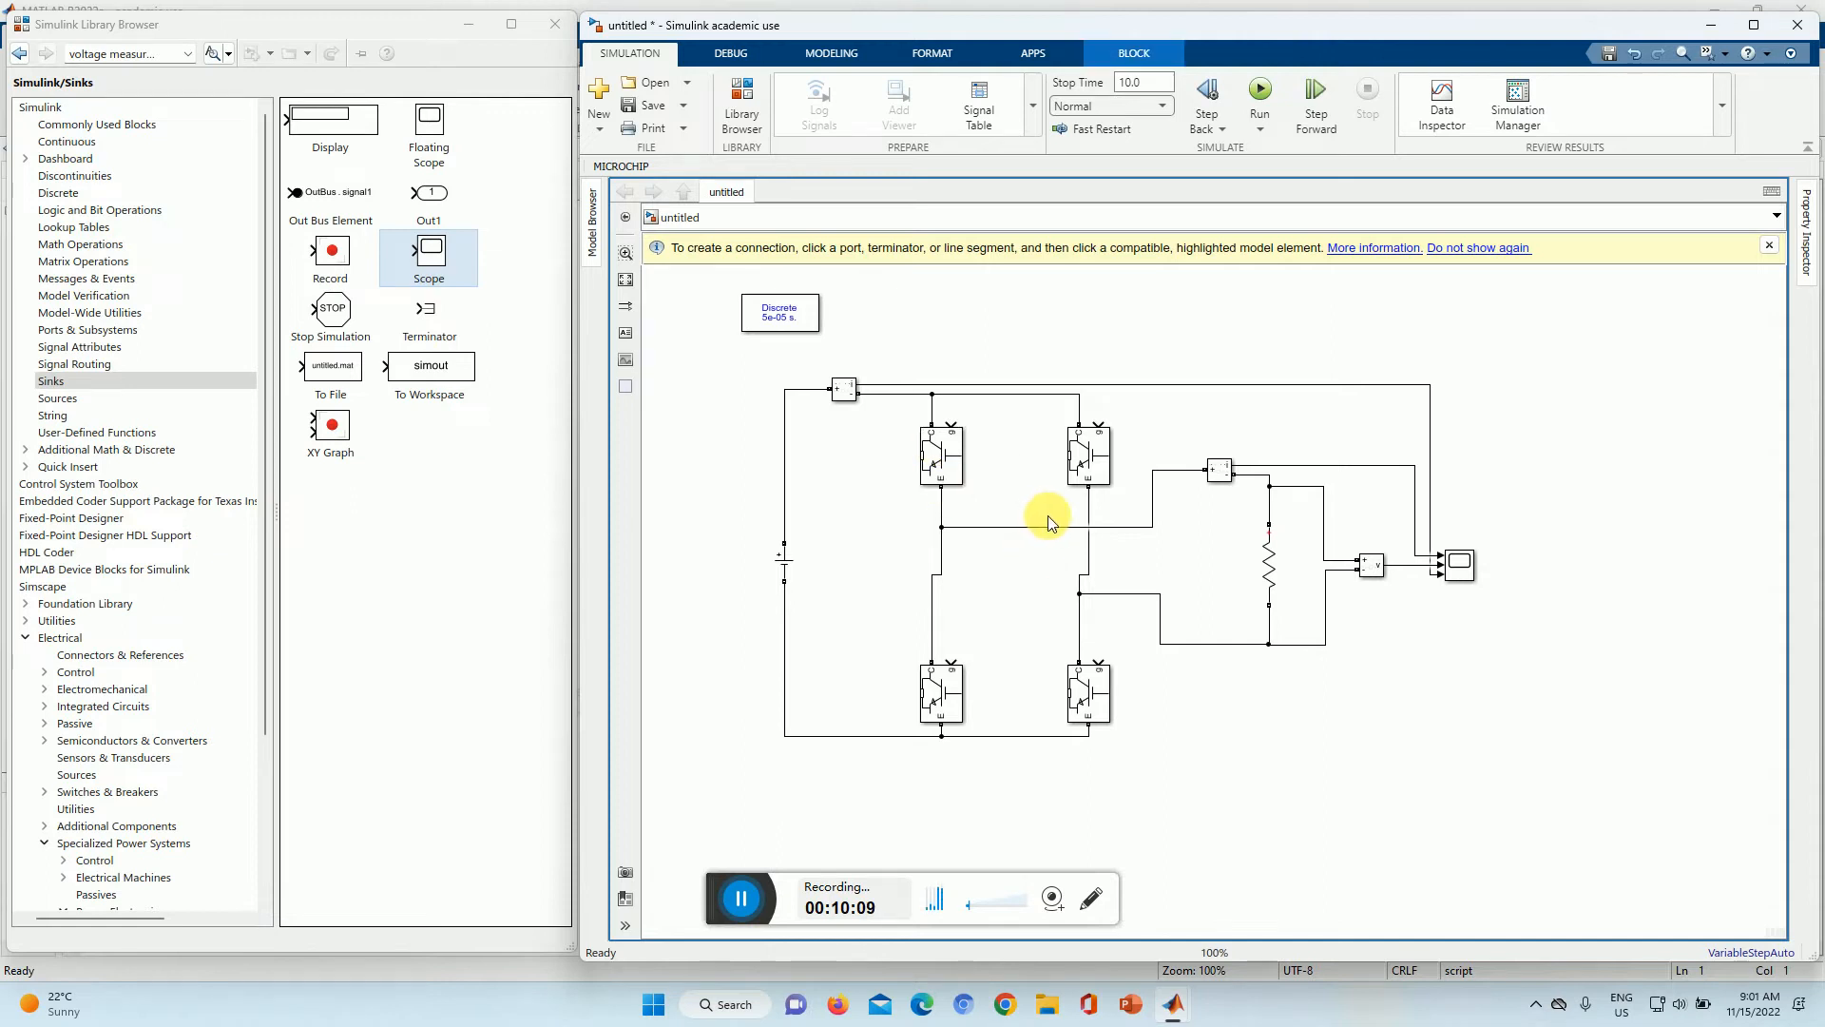
Step: Add a Pulse Generator from the Simulink Sources library beside the Discrete 5e-05 s block
click(86, 380)
click(74, 399)
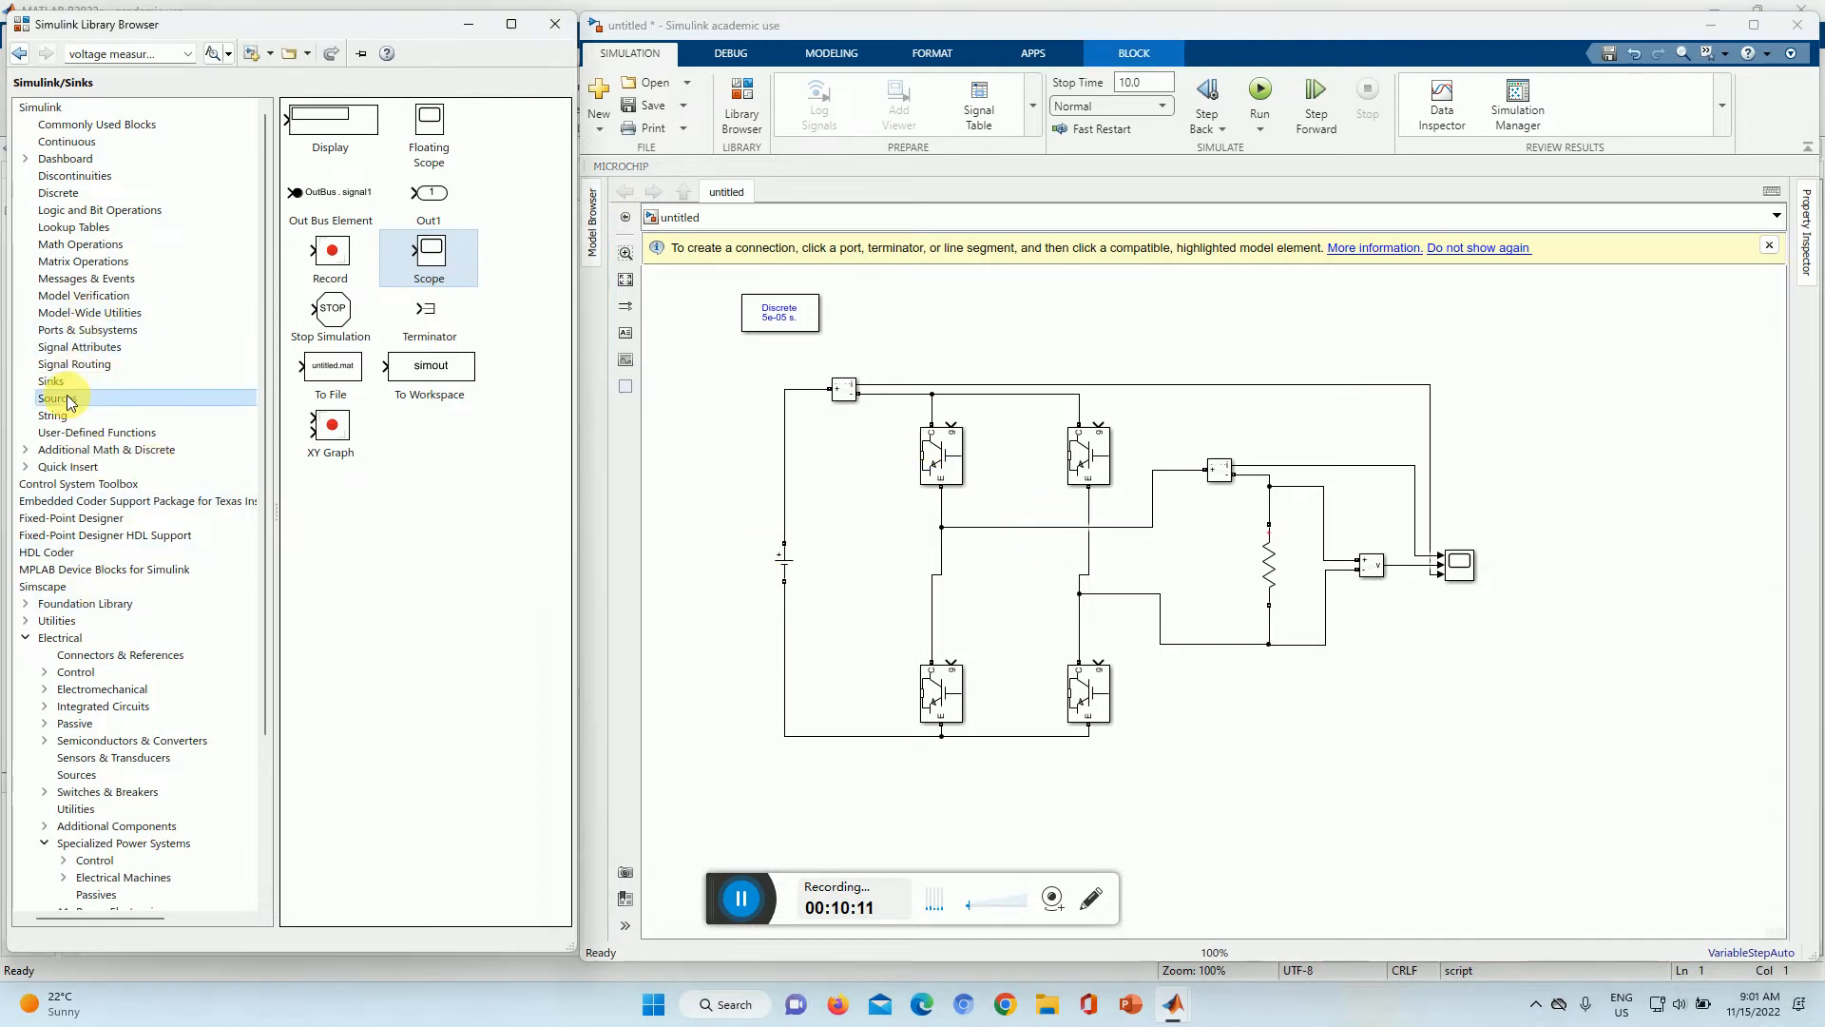
click(344, 597)
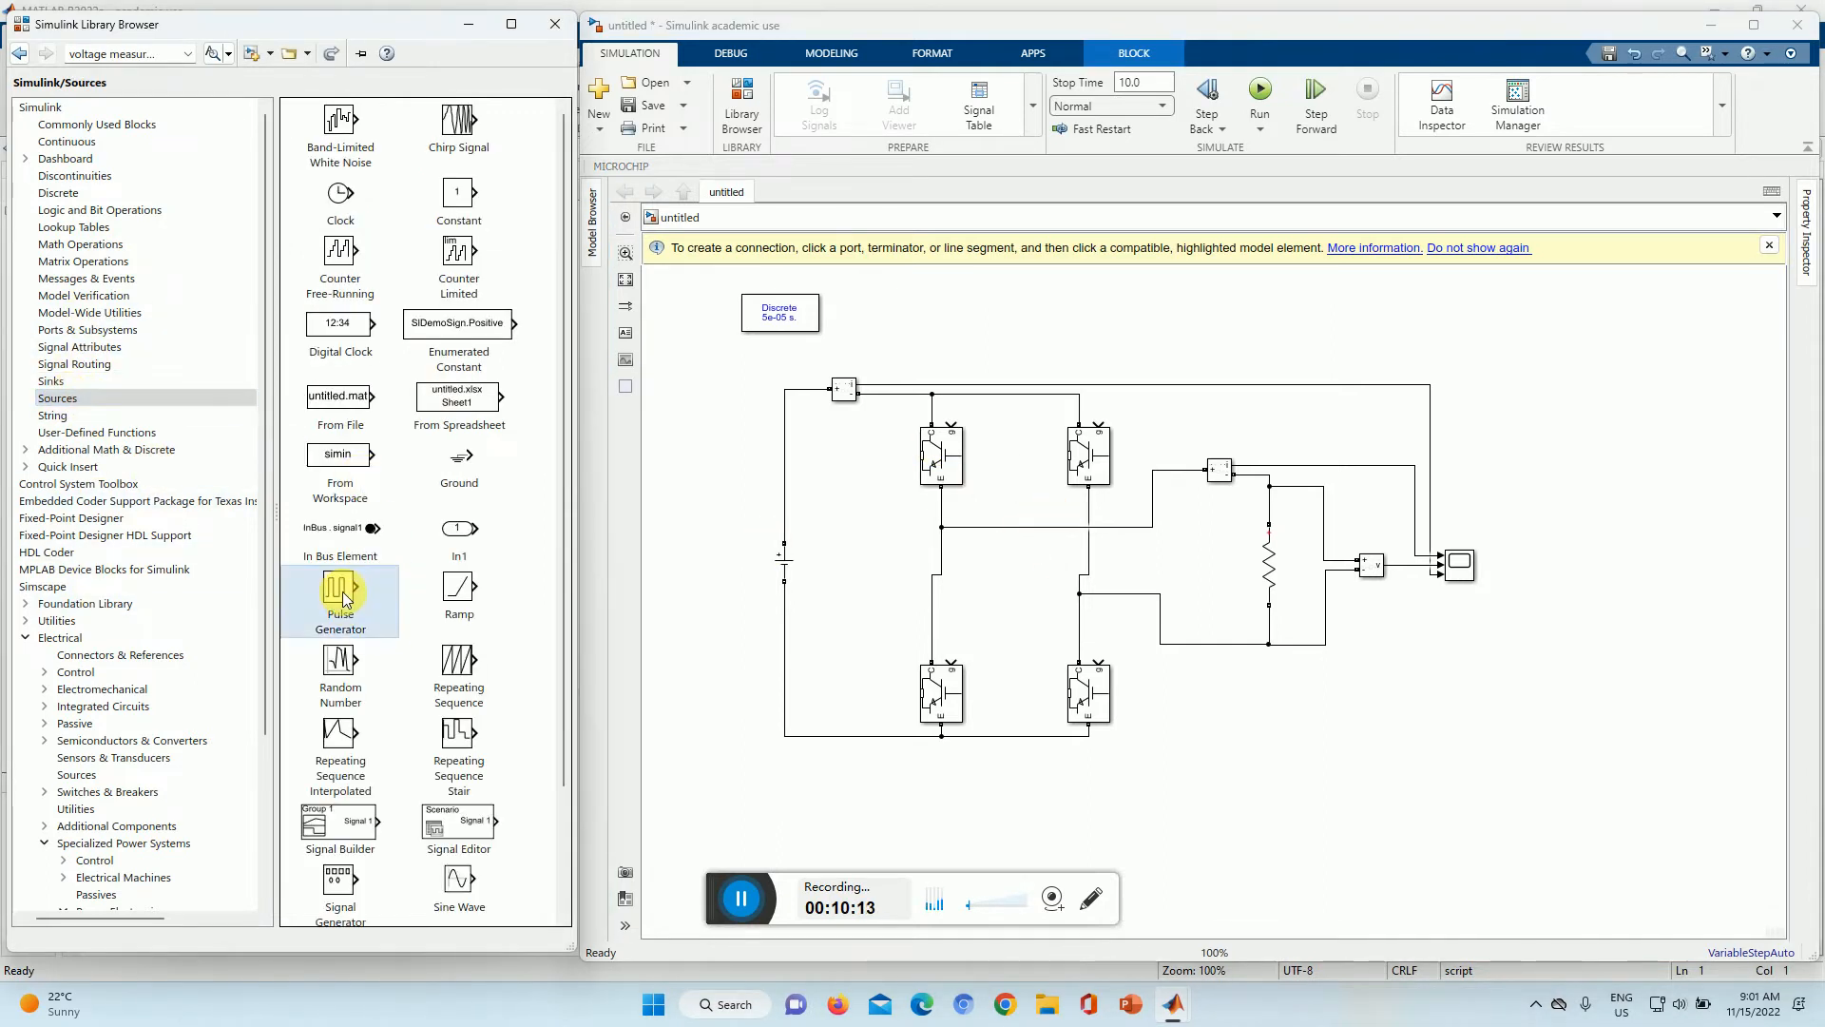
drag(342, 597, 907, 325)
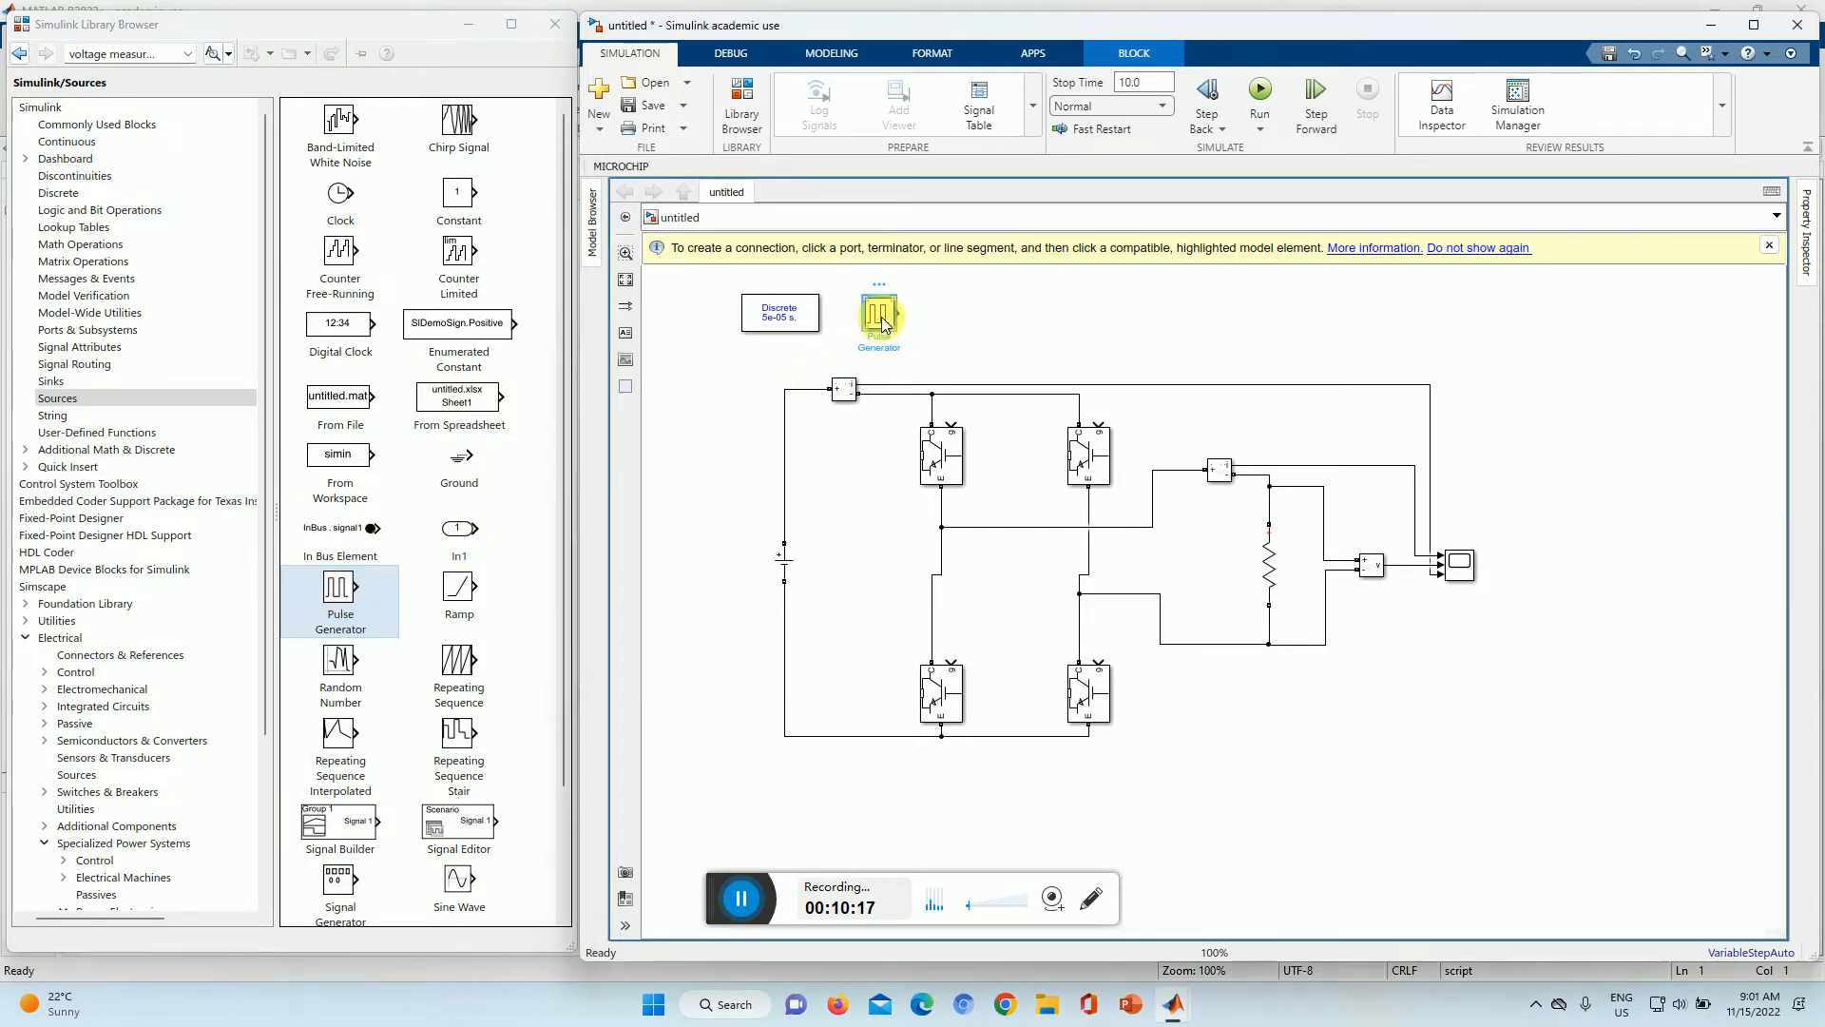
Step: Set the Pulse Generator's period to 0.02 seconds and its pulse width to 0.01
double_click(882, 323)
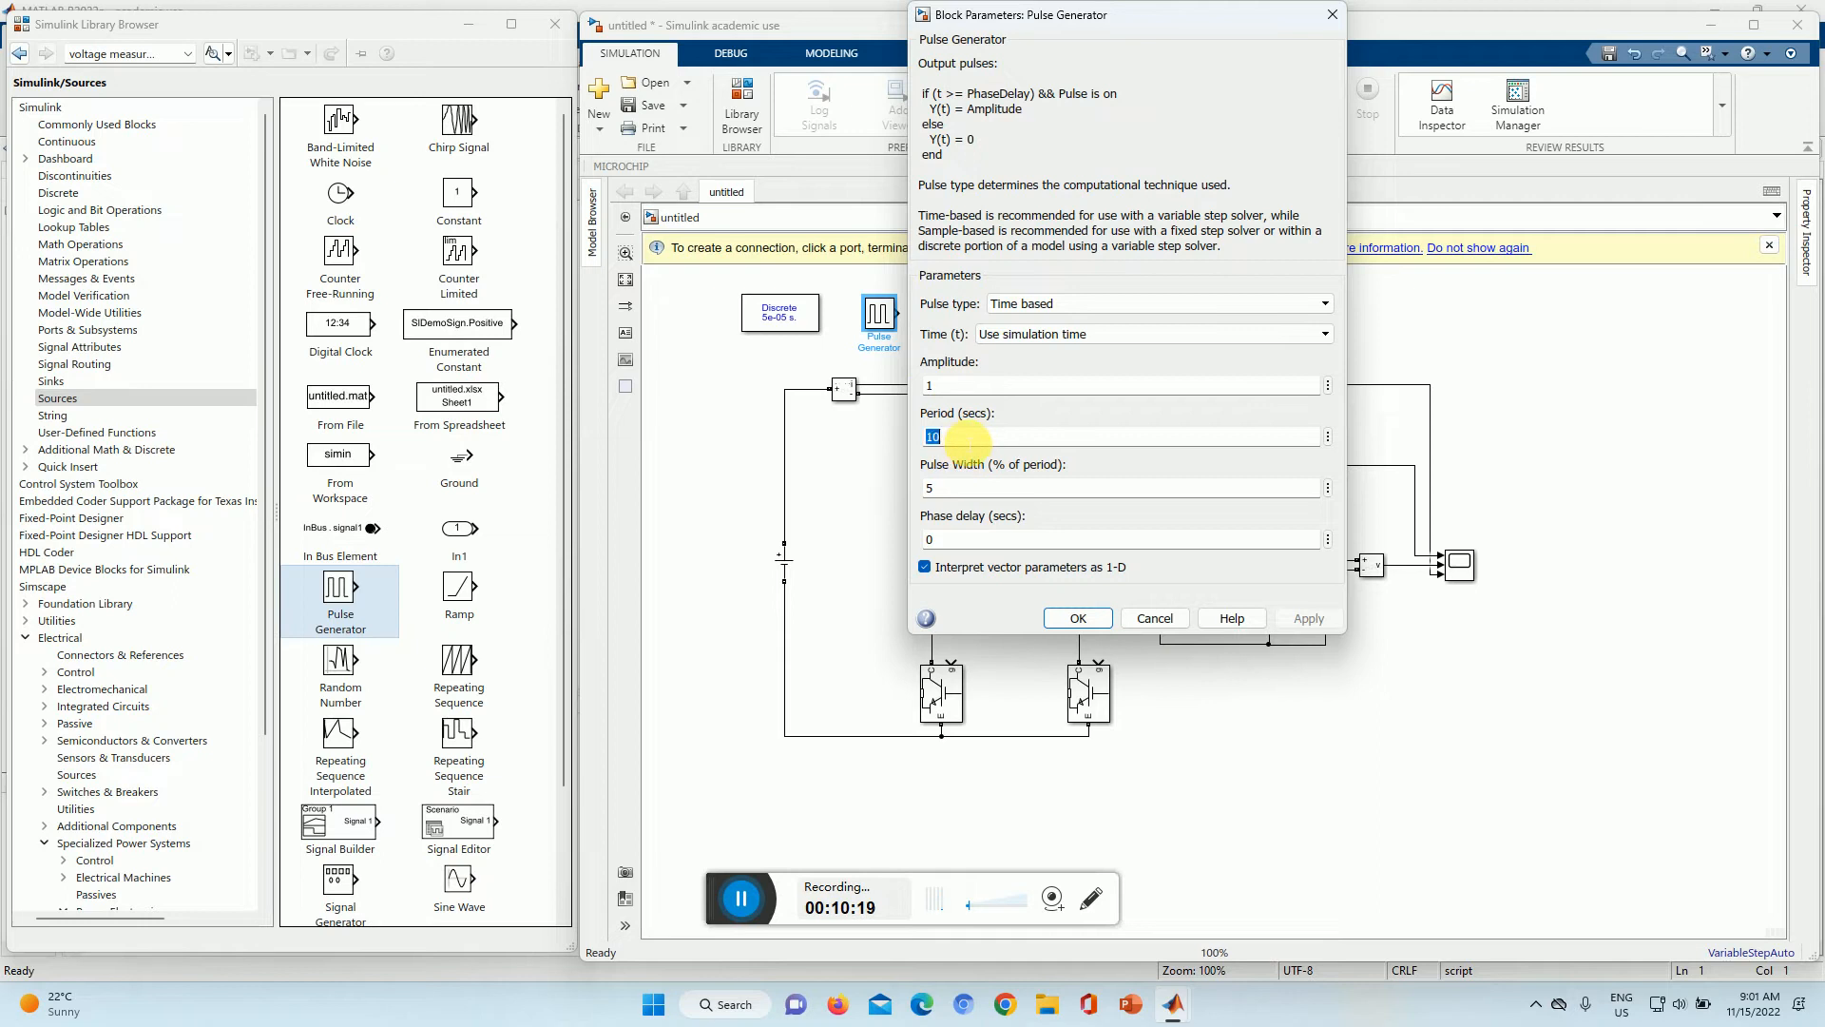
text(02)
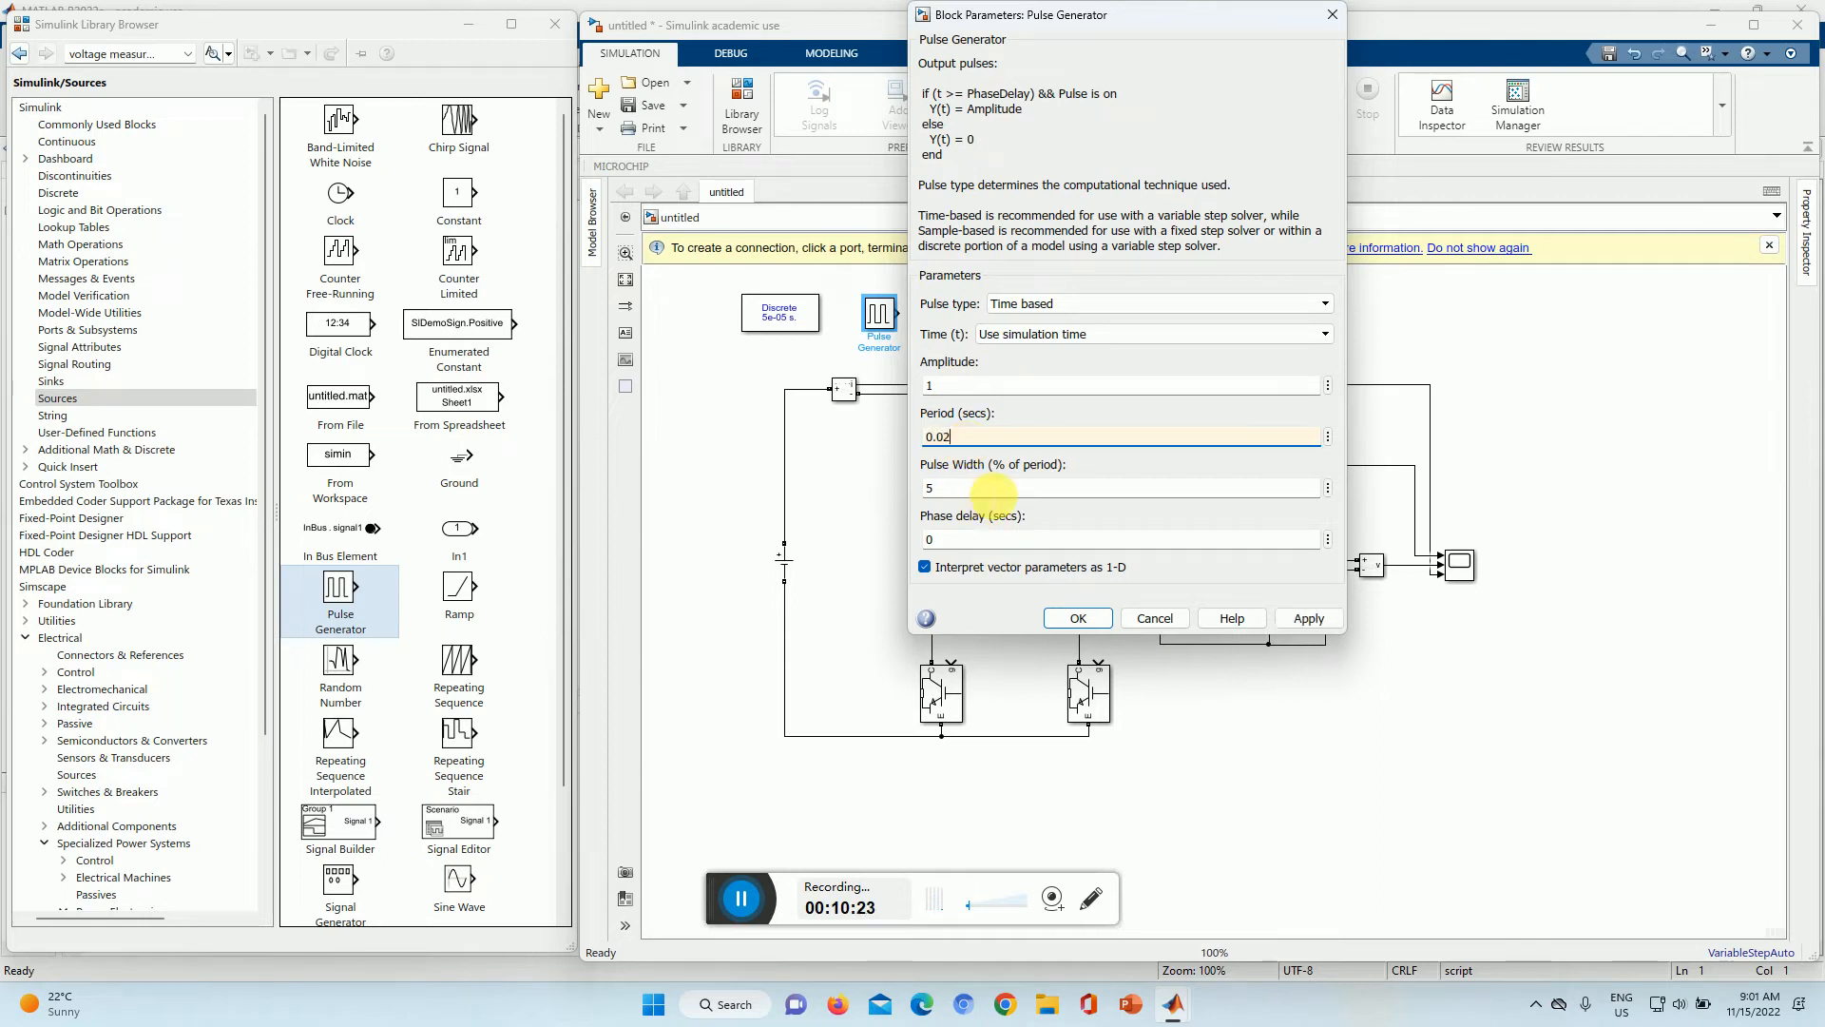
key(Tab)
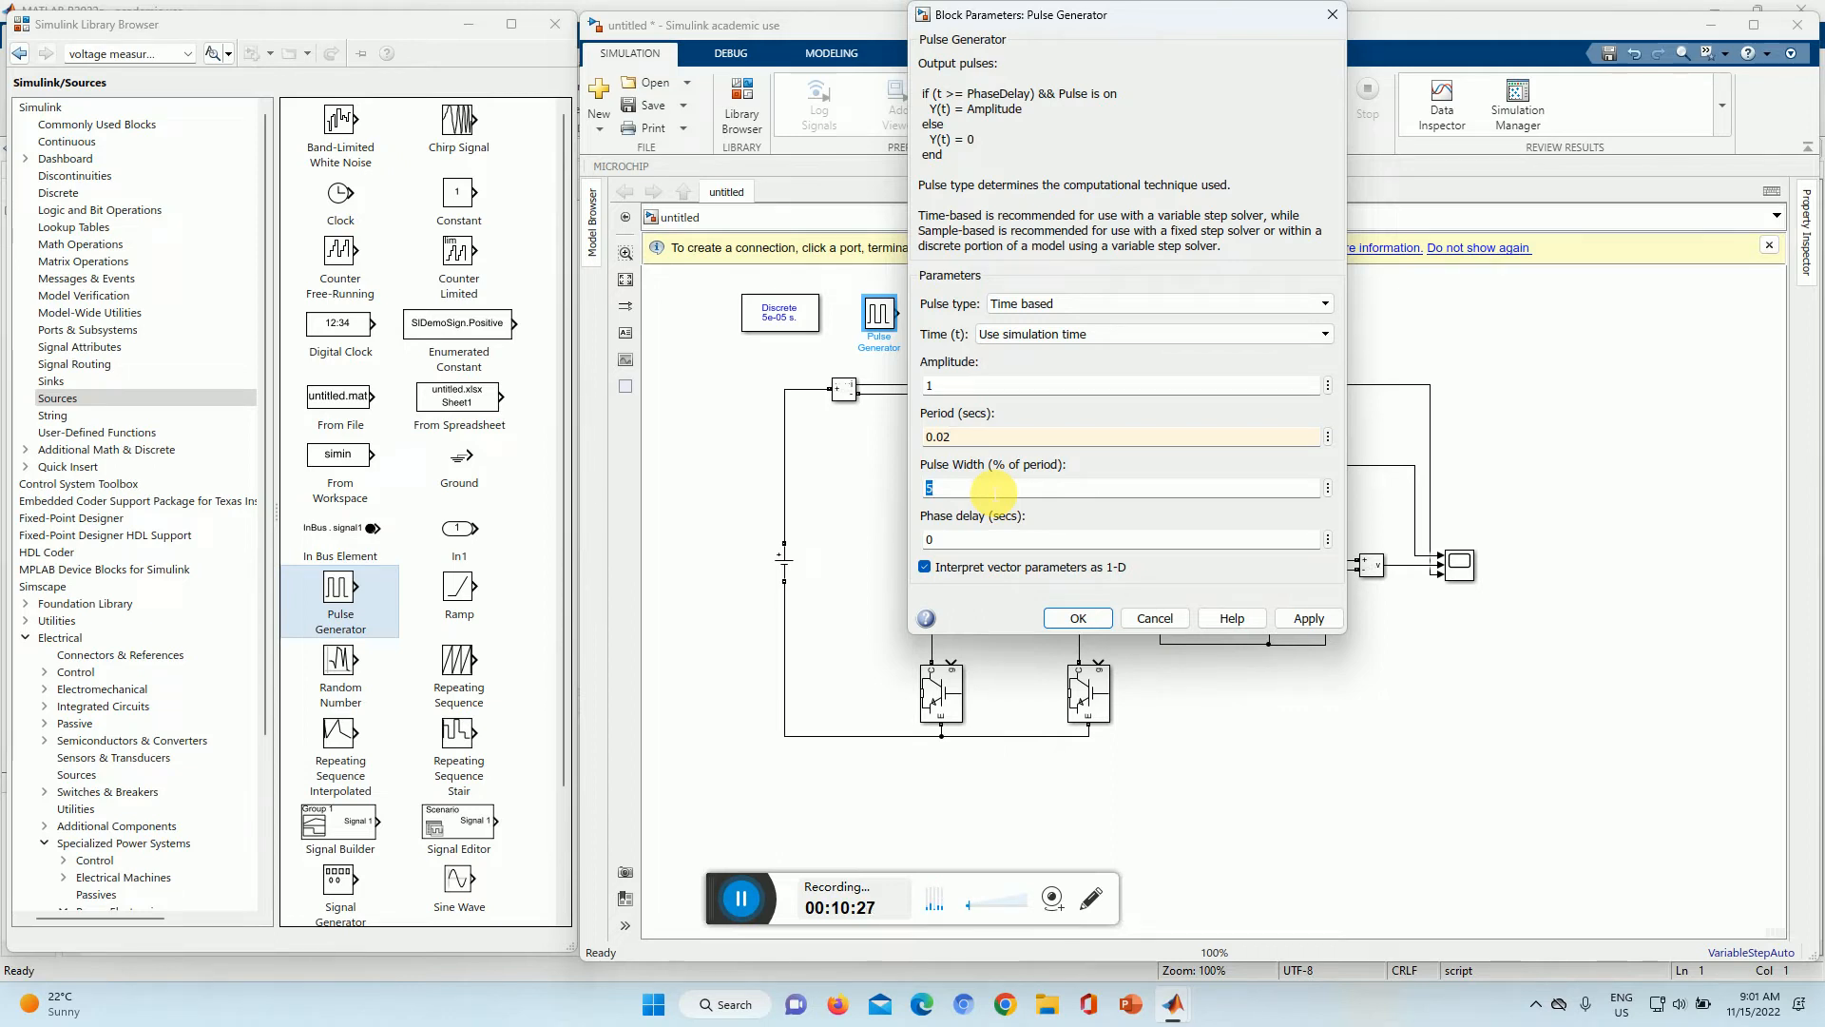
text(0.01)
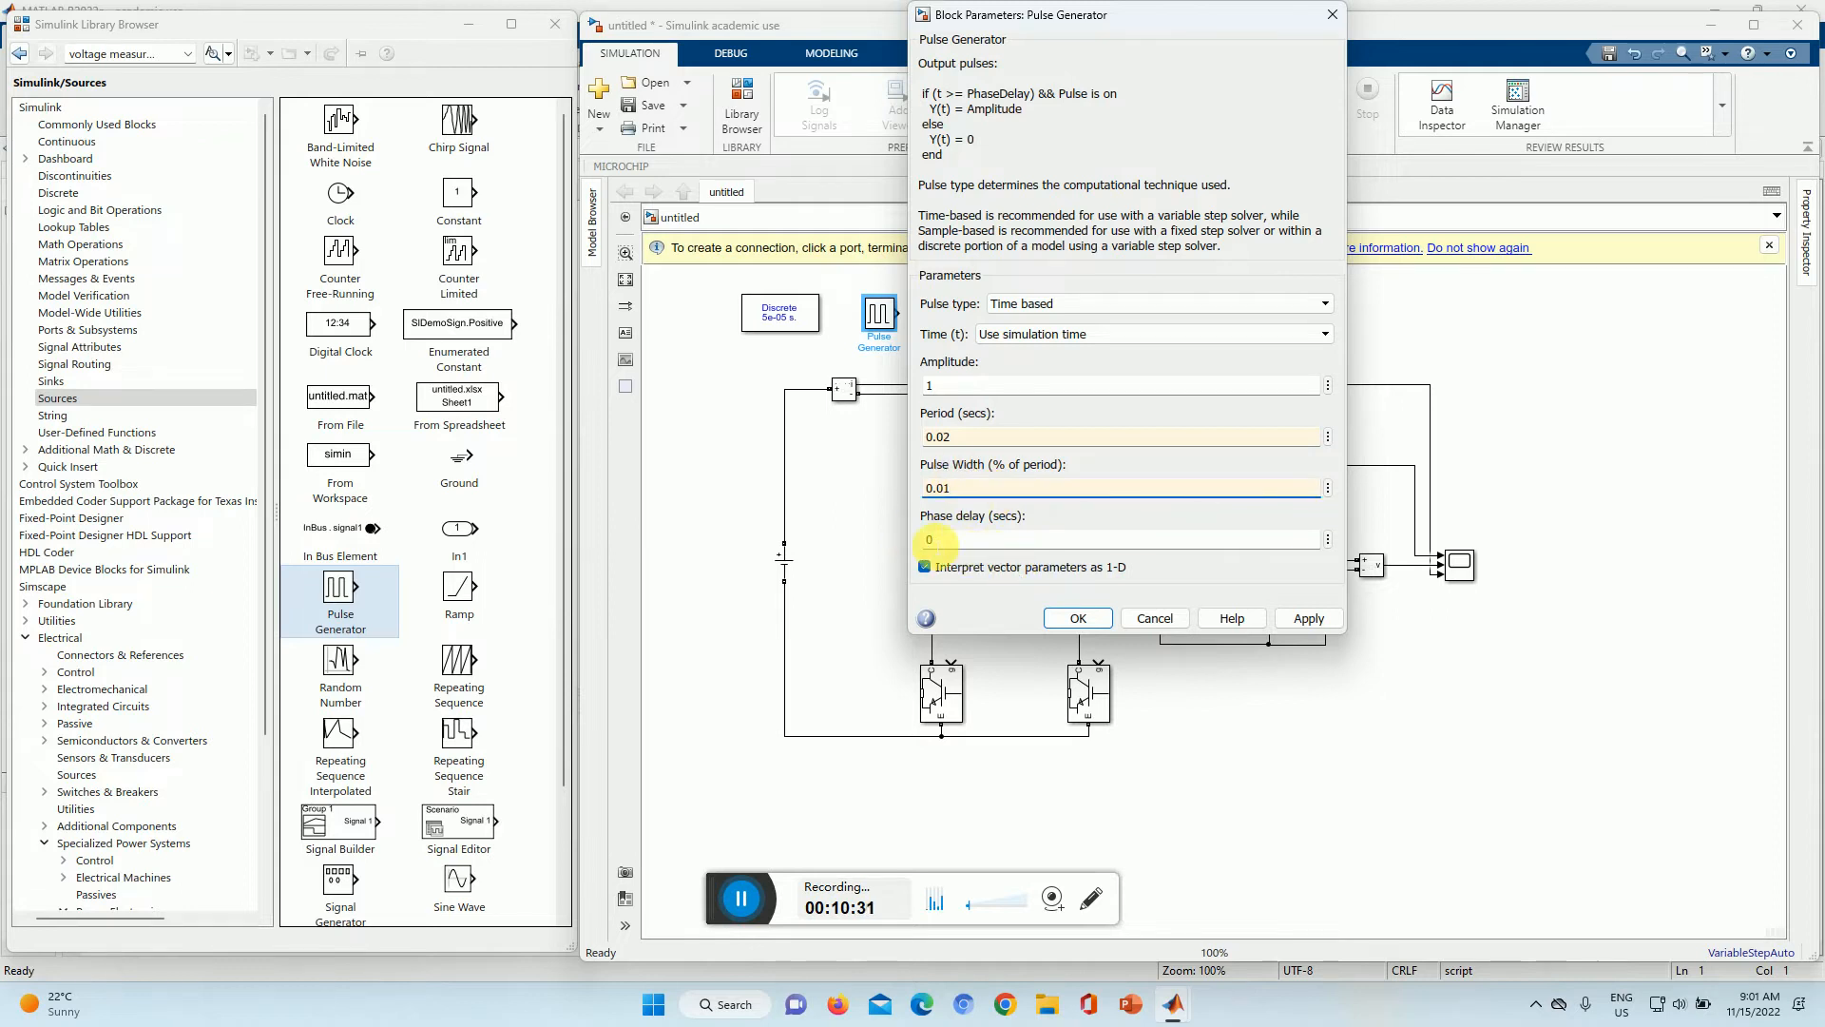
click(1309, 618)
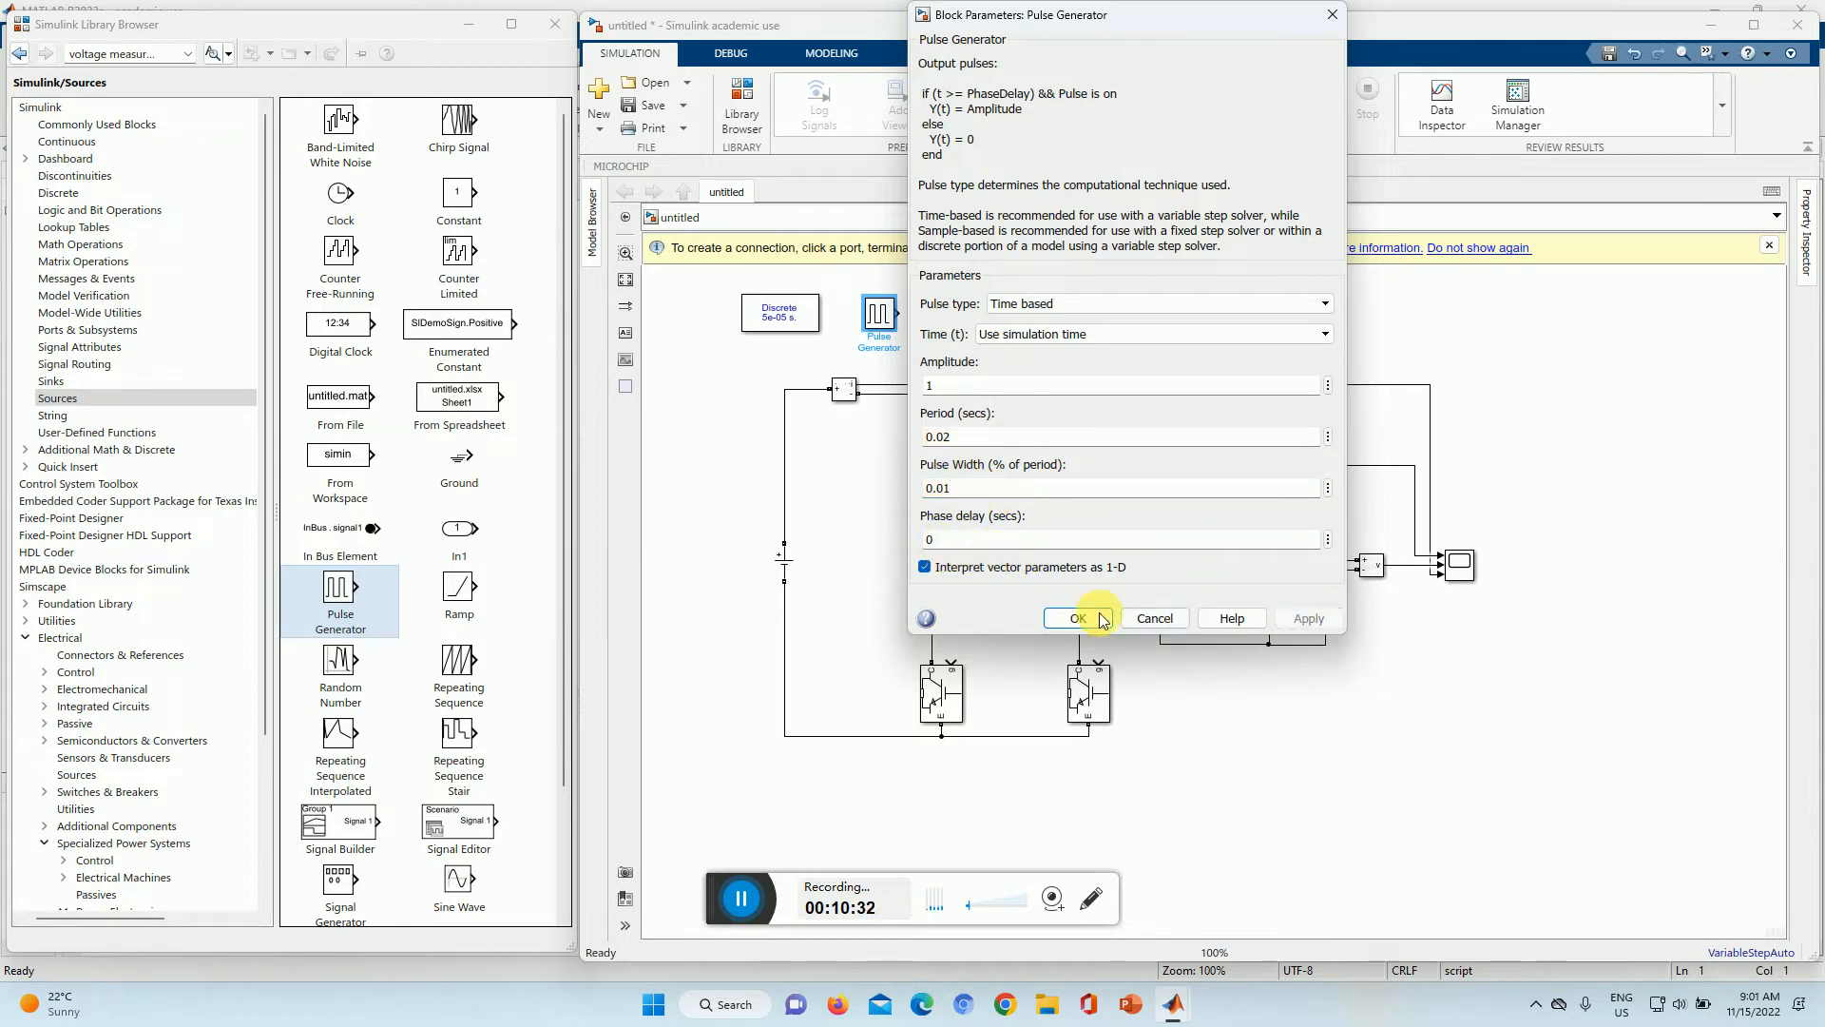
click(1079, 618)
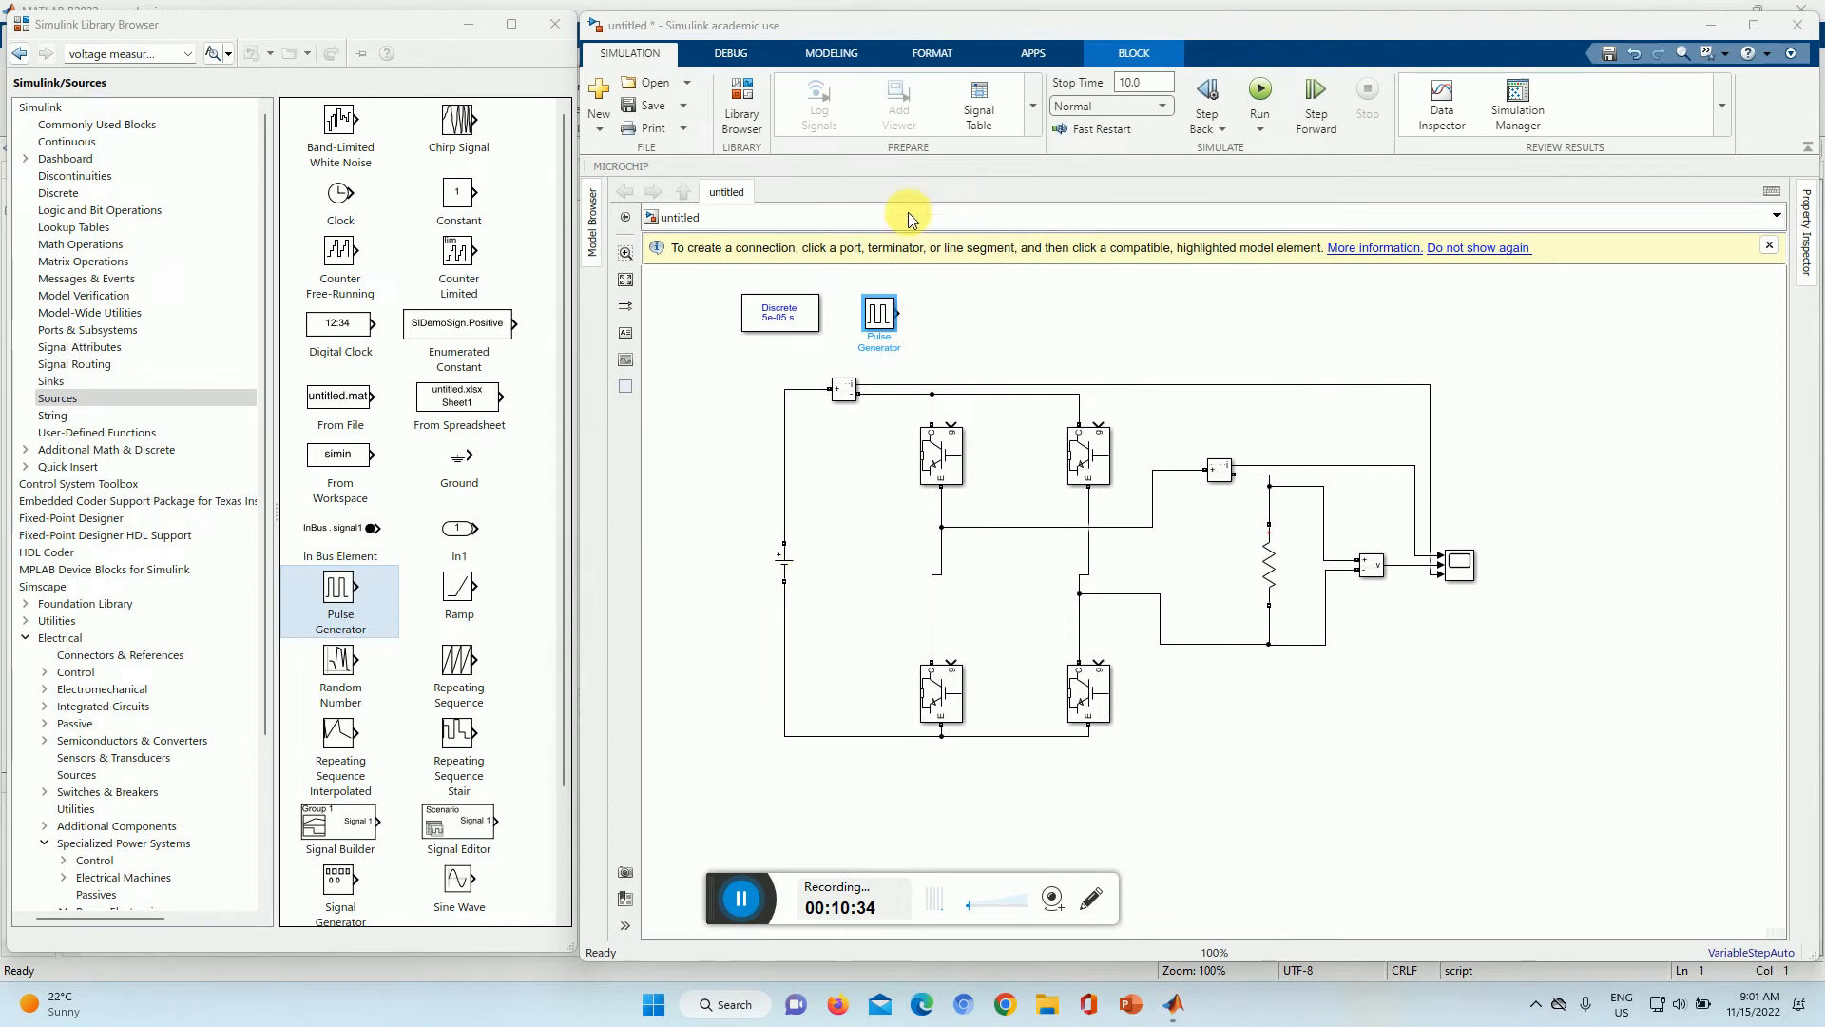
Step: Duplicate the Pulse Generator and place the copy beside the original, above the IGBT bridge
click(882, 314)
key(ctrl+c)
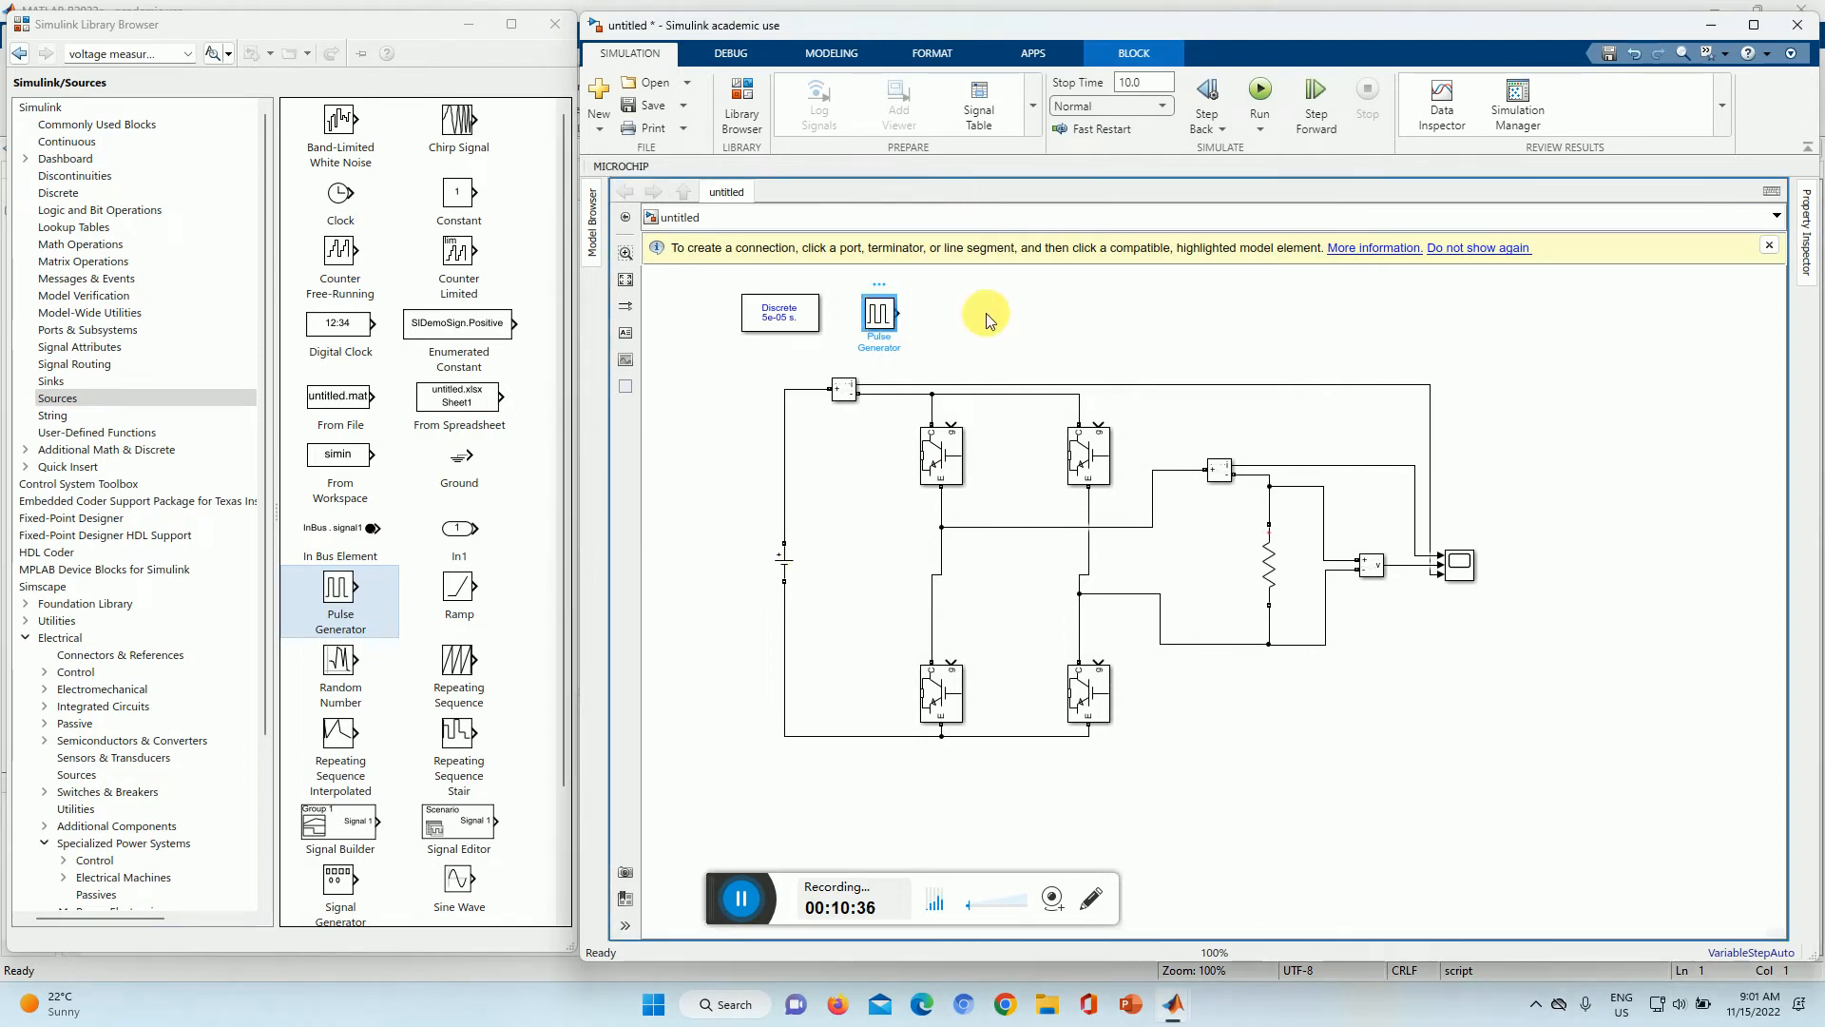
click(997, 306)
key(ctrl+v)
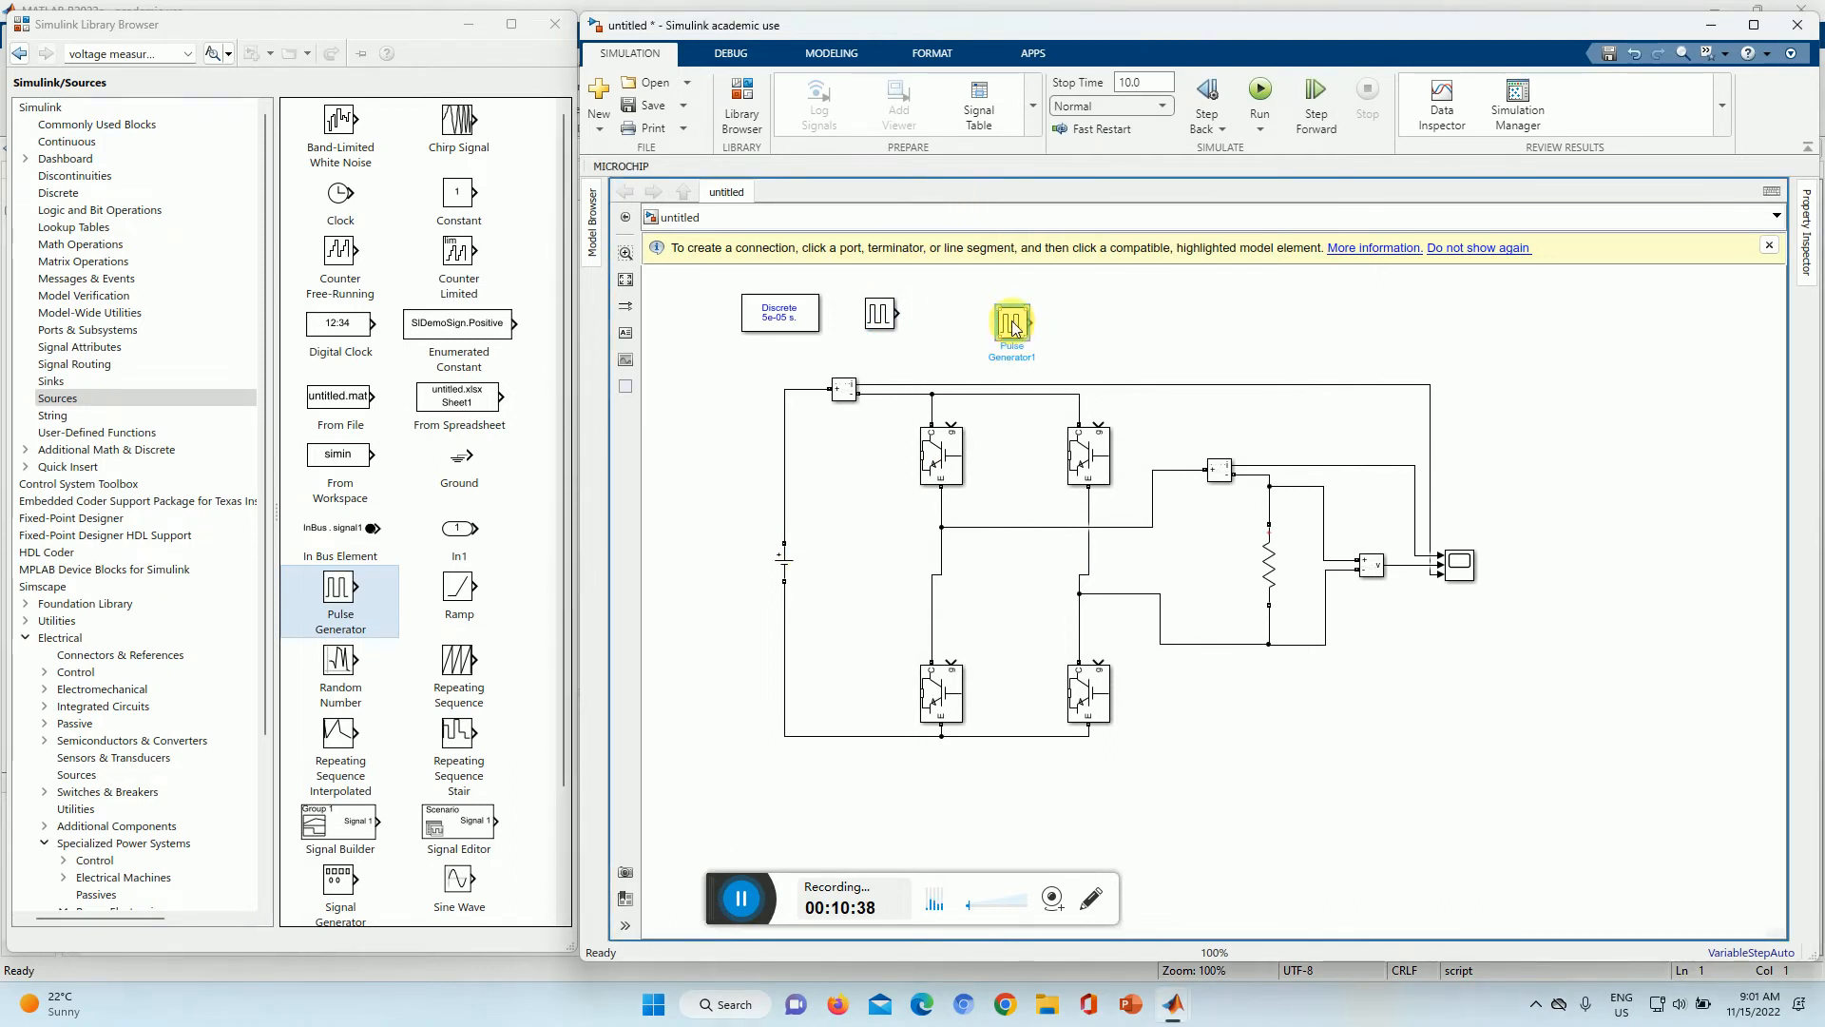
Step: Set the copied Pulse Generator's phase delay to 0.01 seconds
double_click(1009, 319)
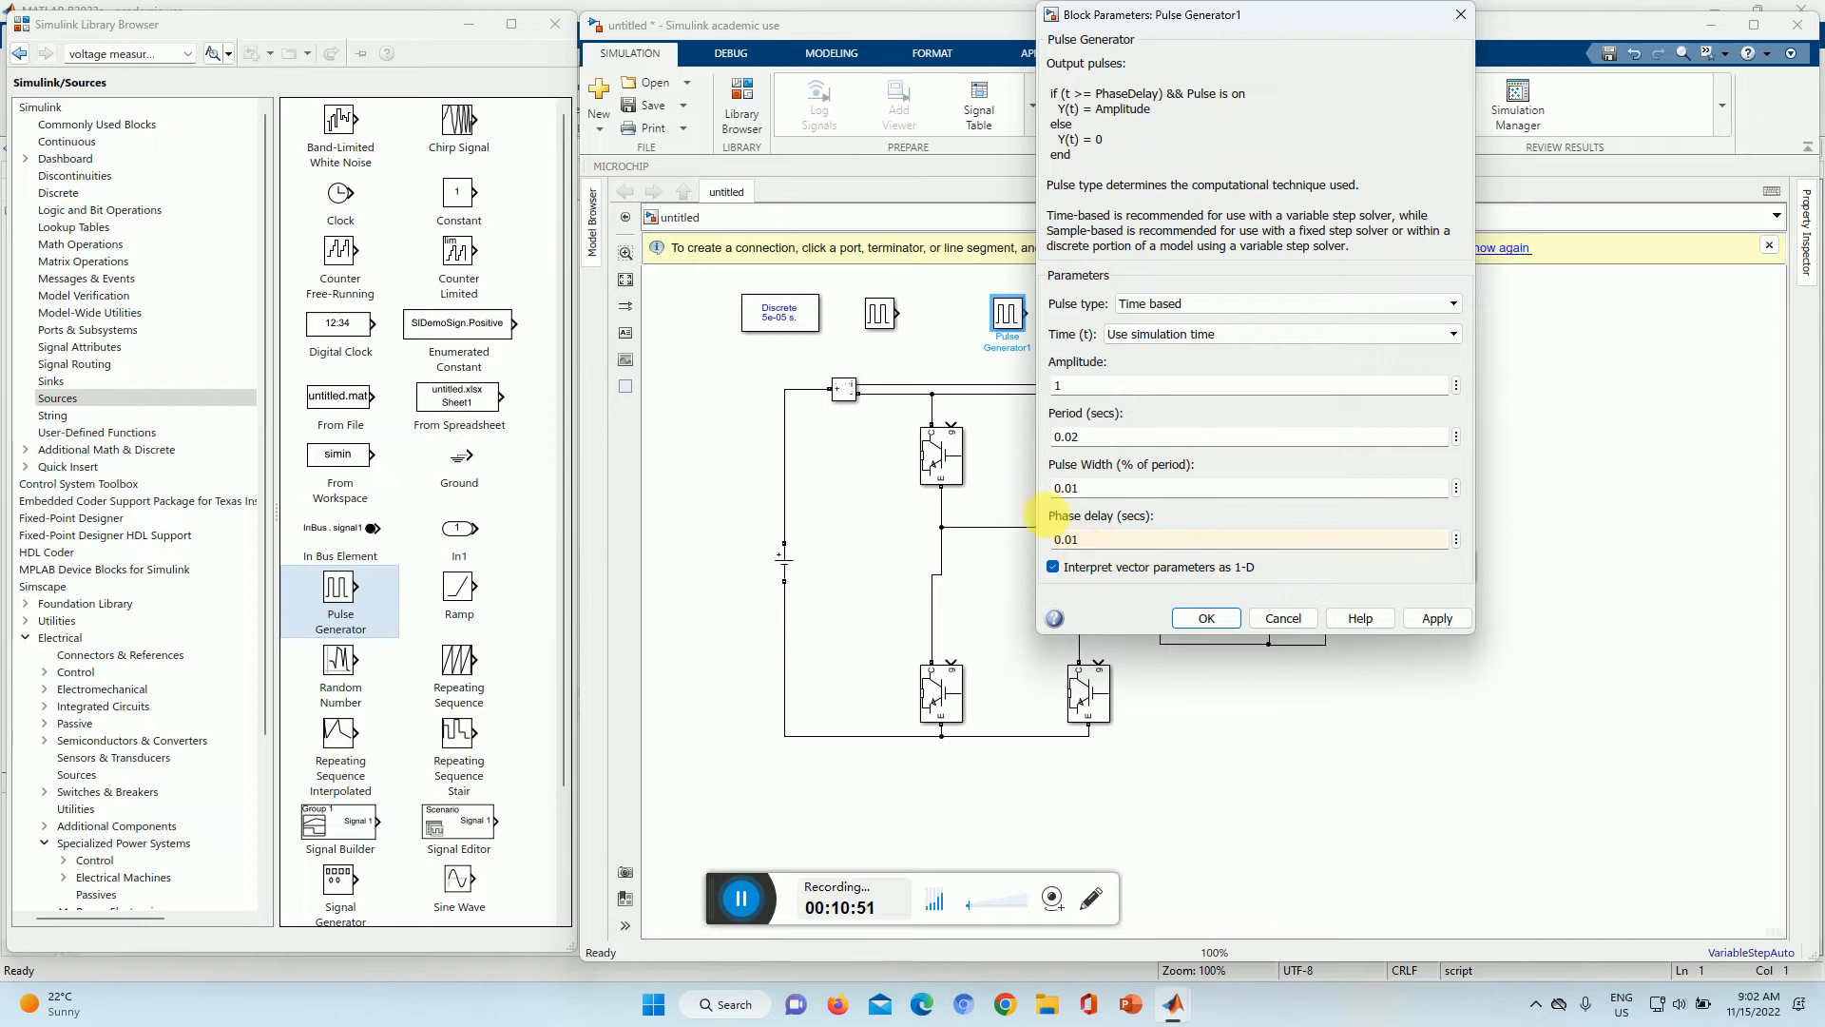
click(1062, 538)
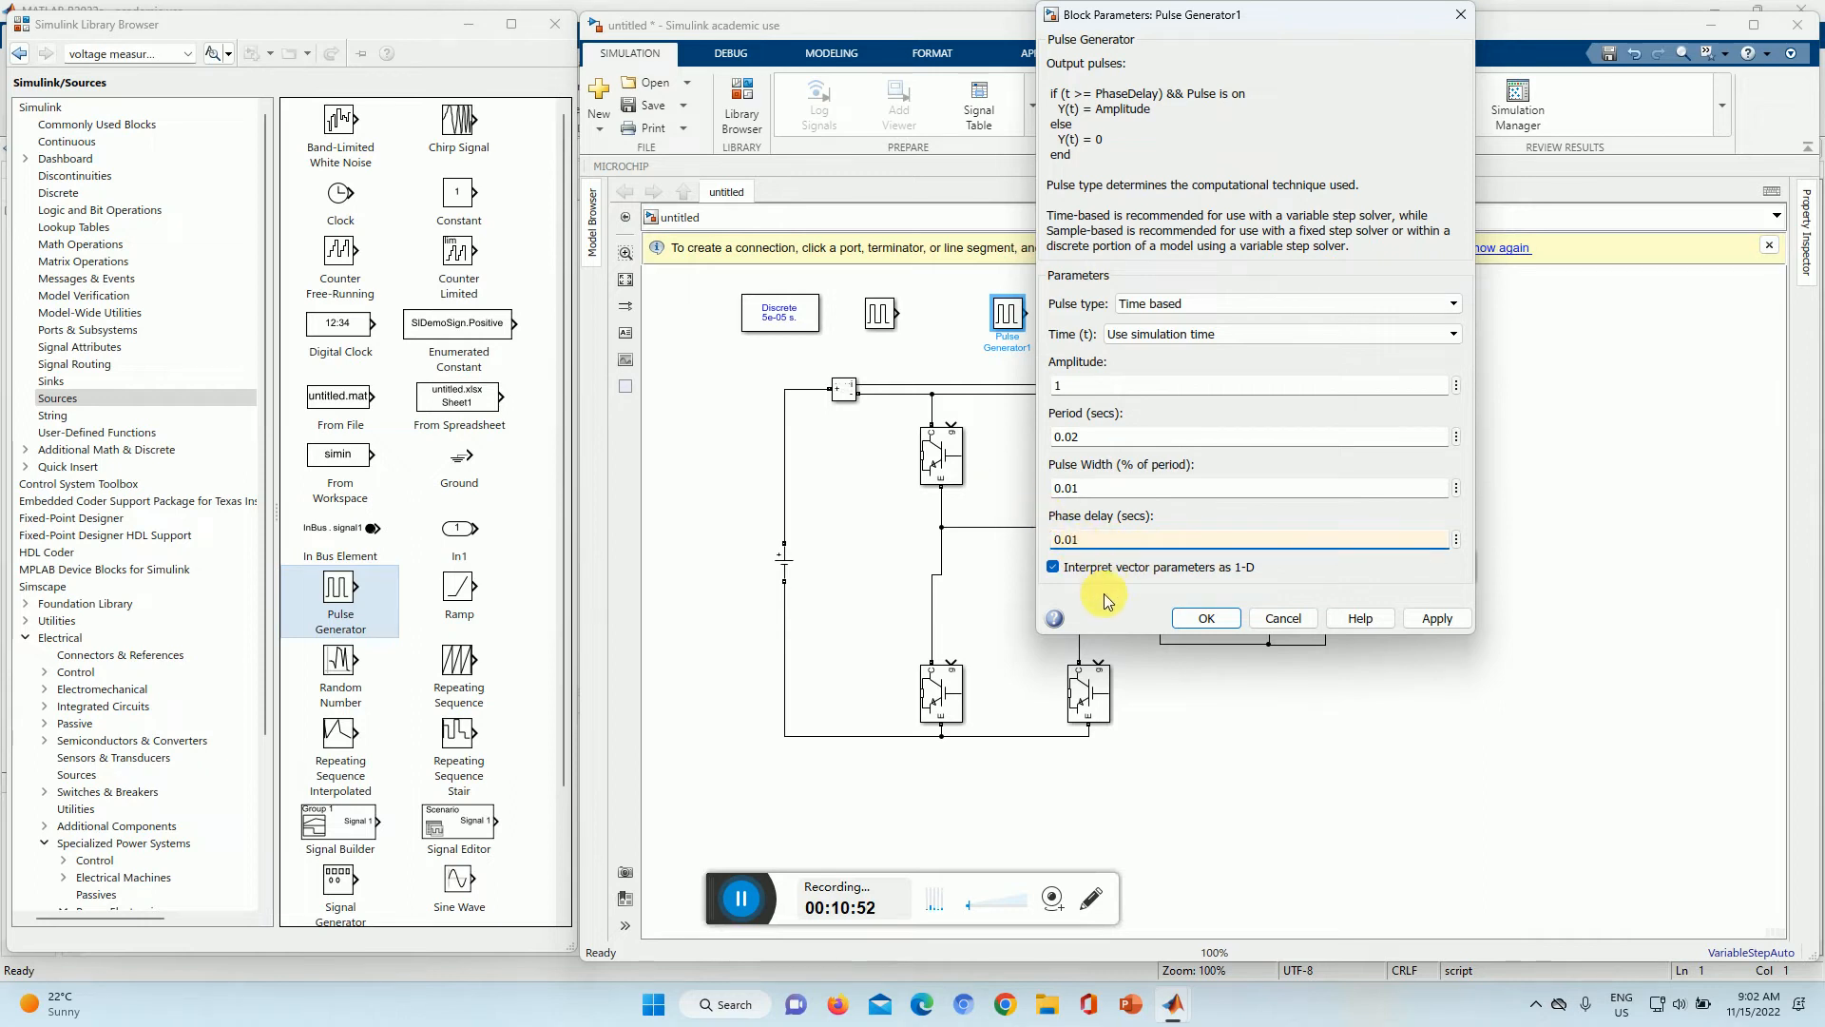
click(1438, 619)
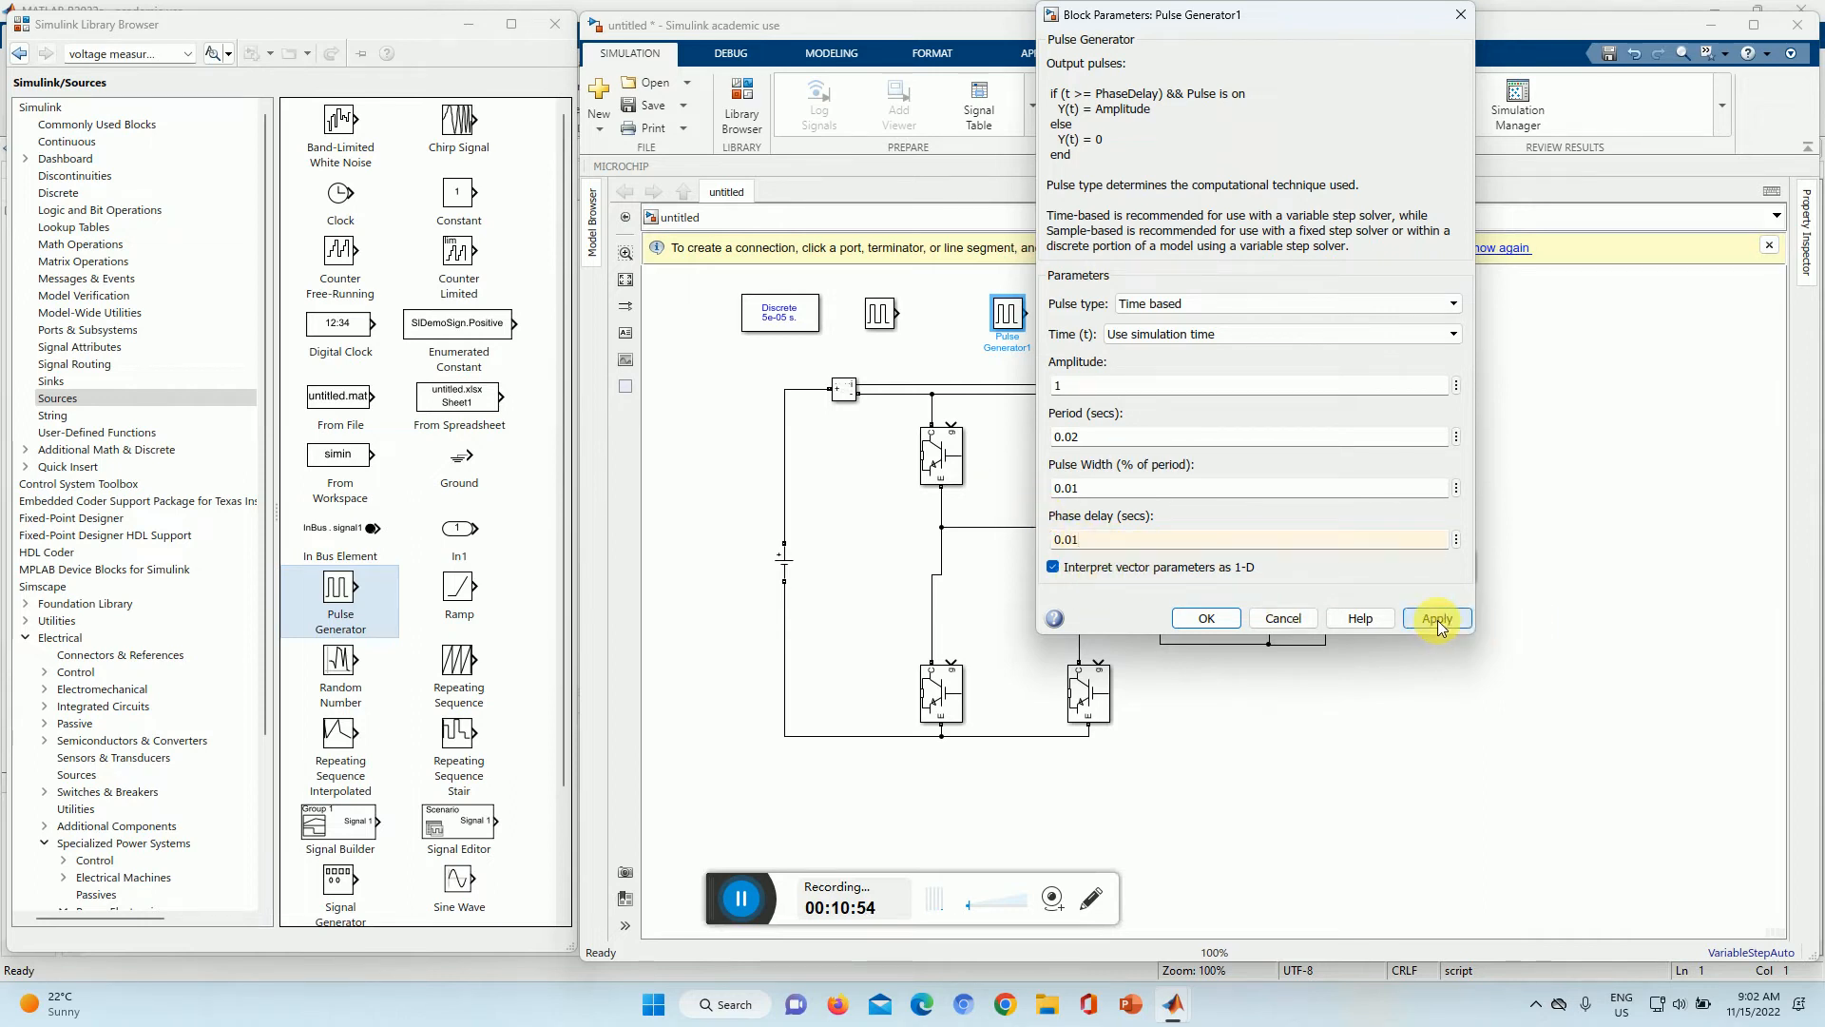
click(1197, 619)
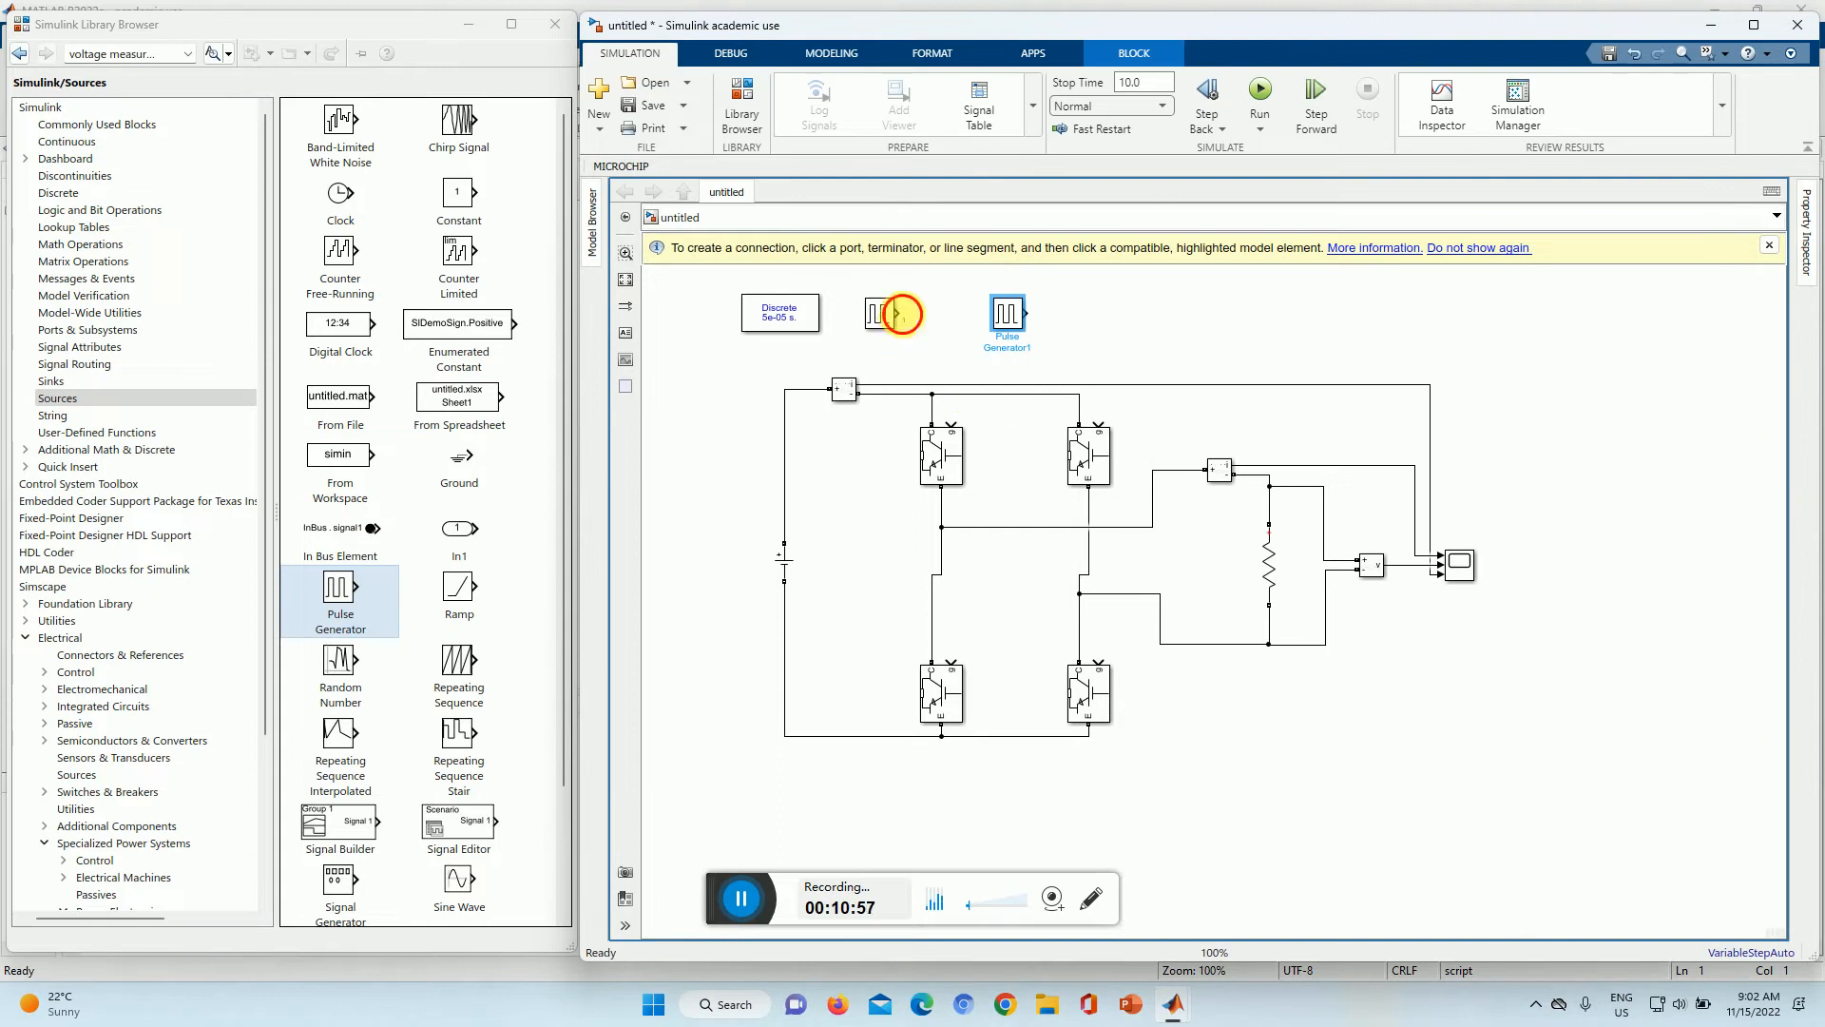
Step: Wire the first Pulse Generator to the upper-left and lower-right IGBT gates, and the delayed one to the upper-right and lower-left gates
drag(896, 312, 951, 418)
click(1089, 689)
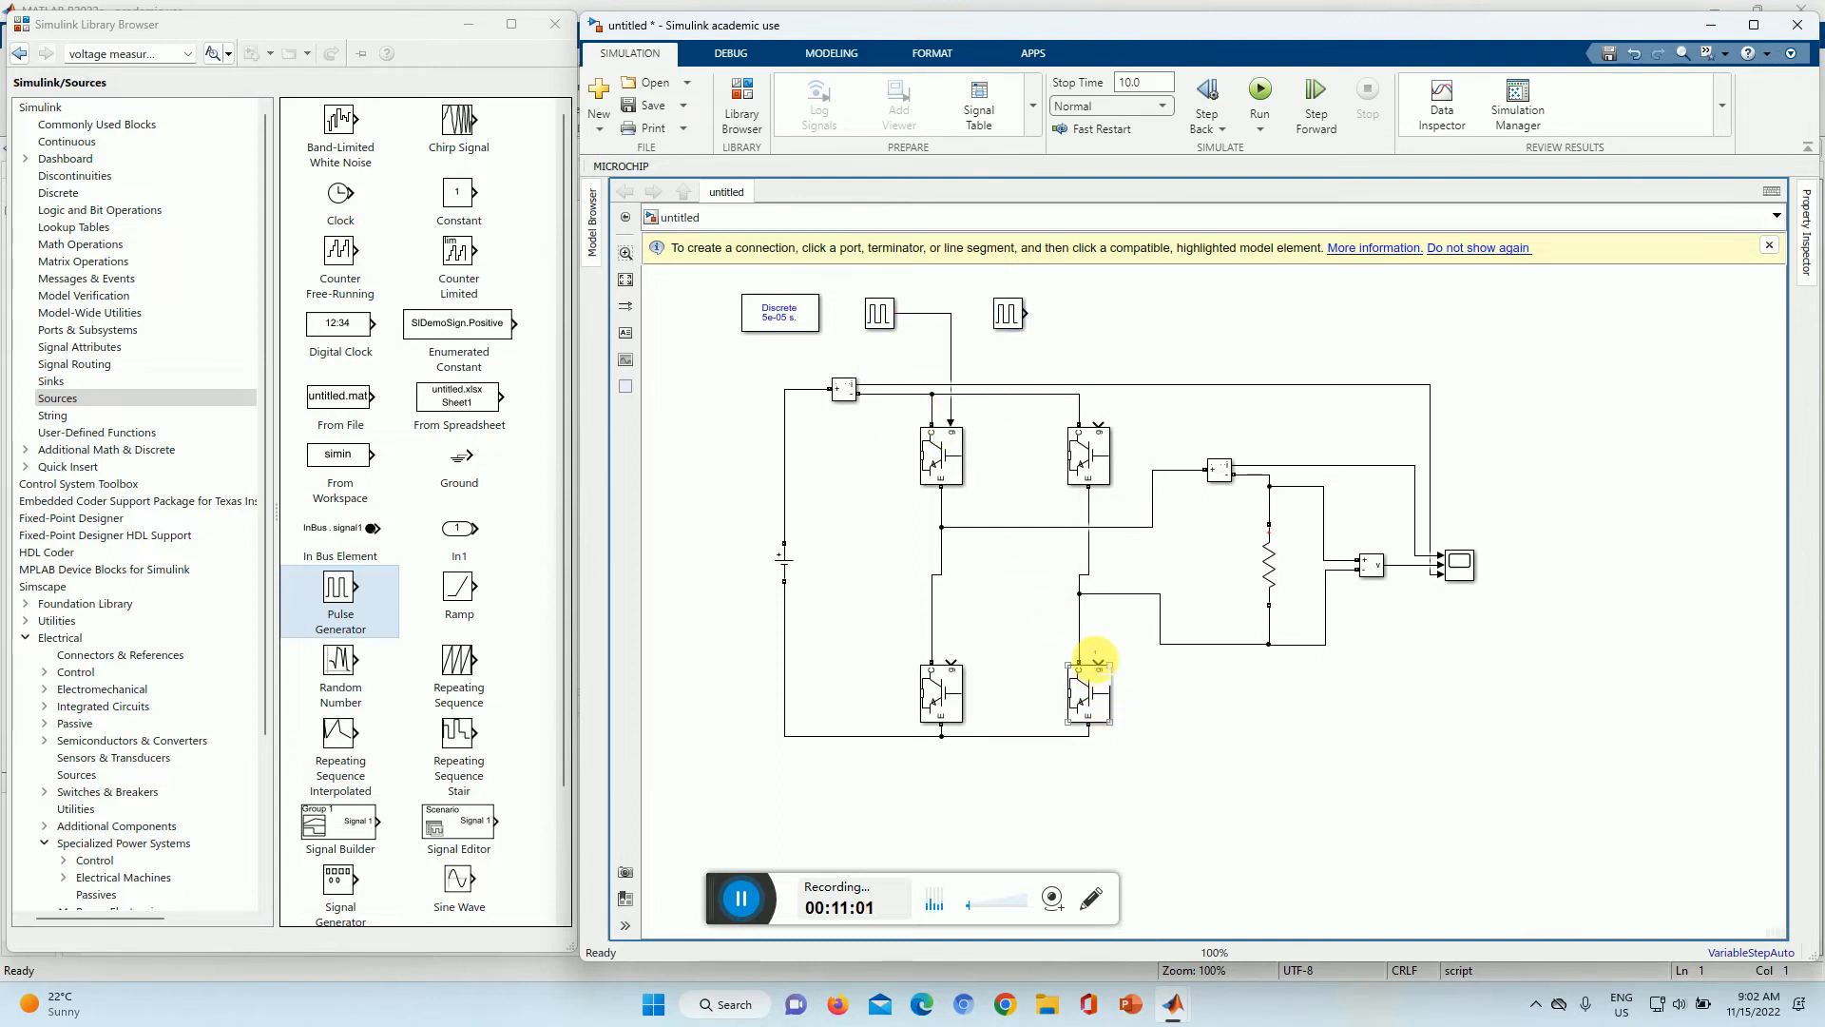
drag(1098, 659, 952, 364)
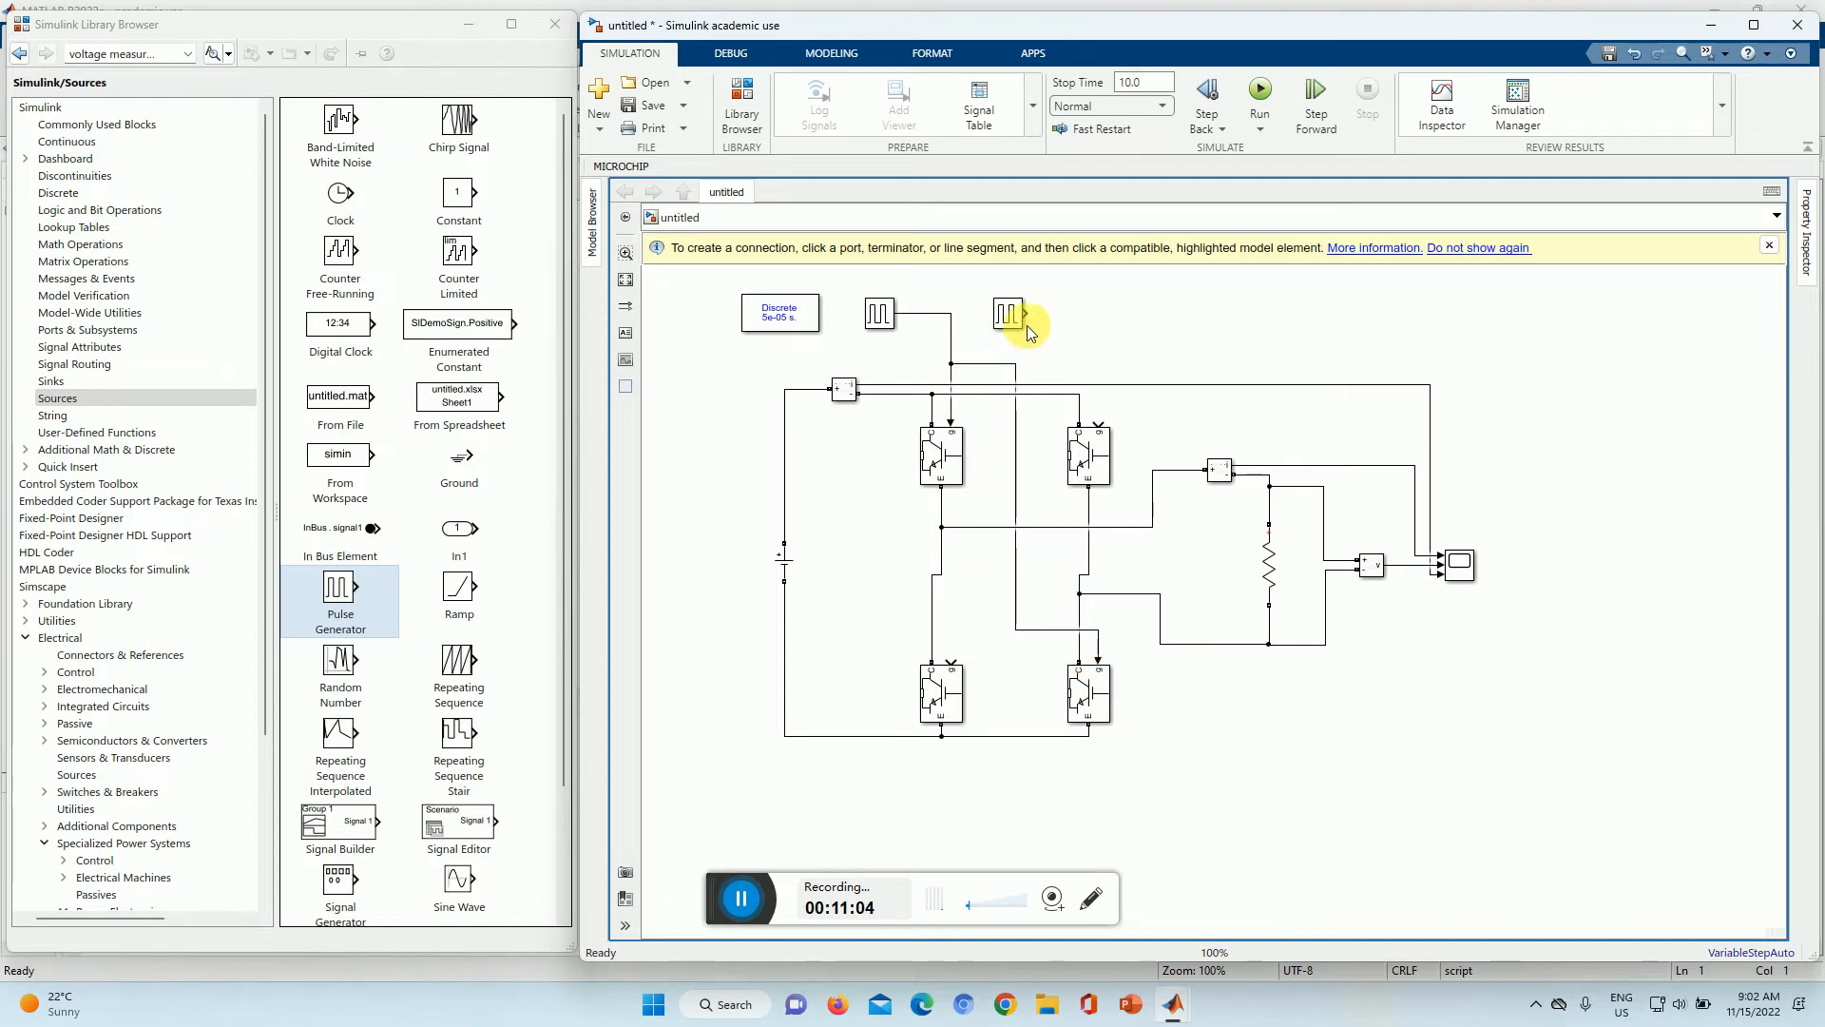
drag(1027, 315, 1100, 421)
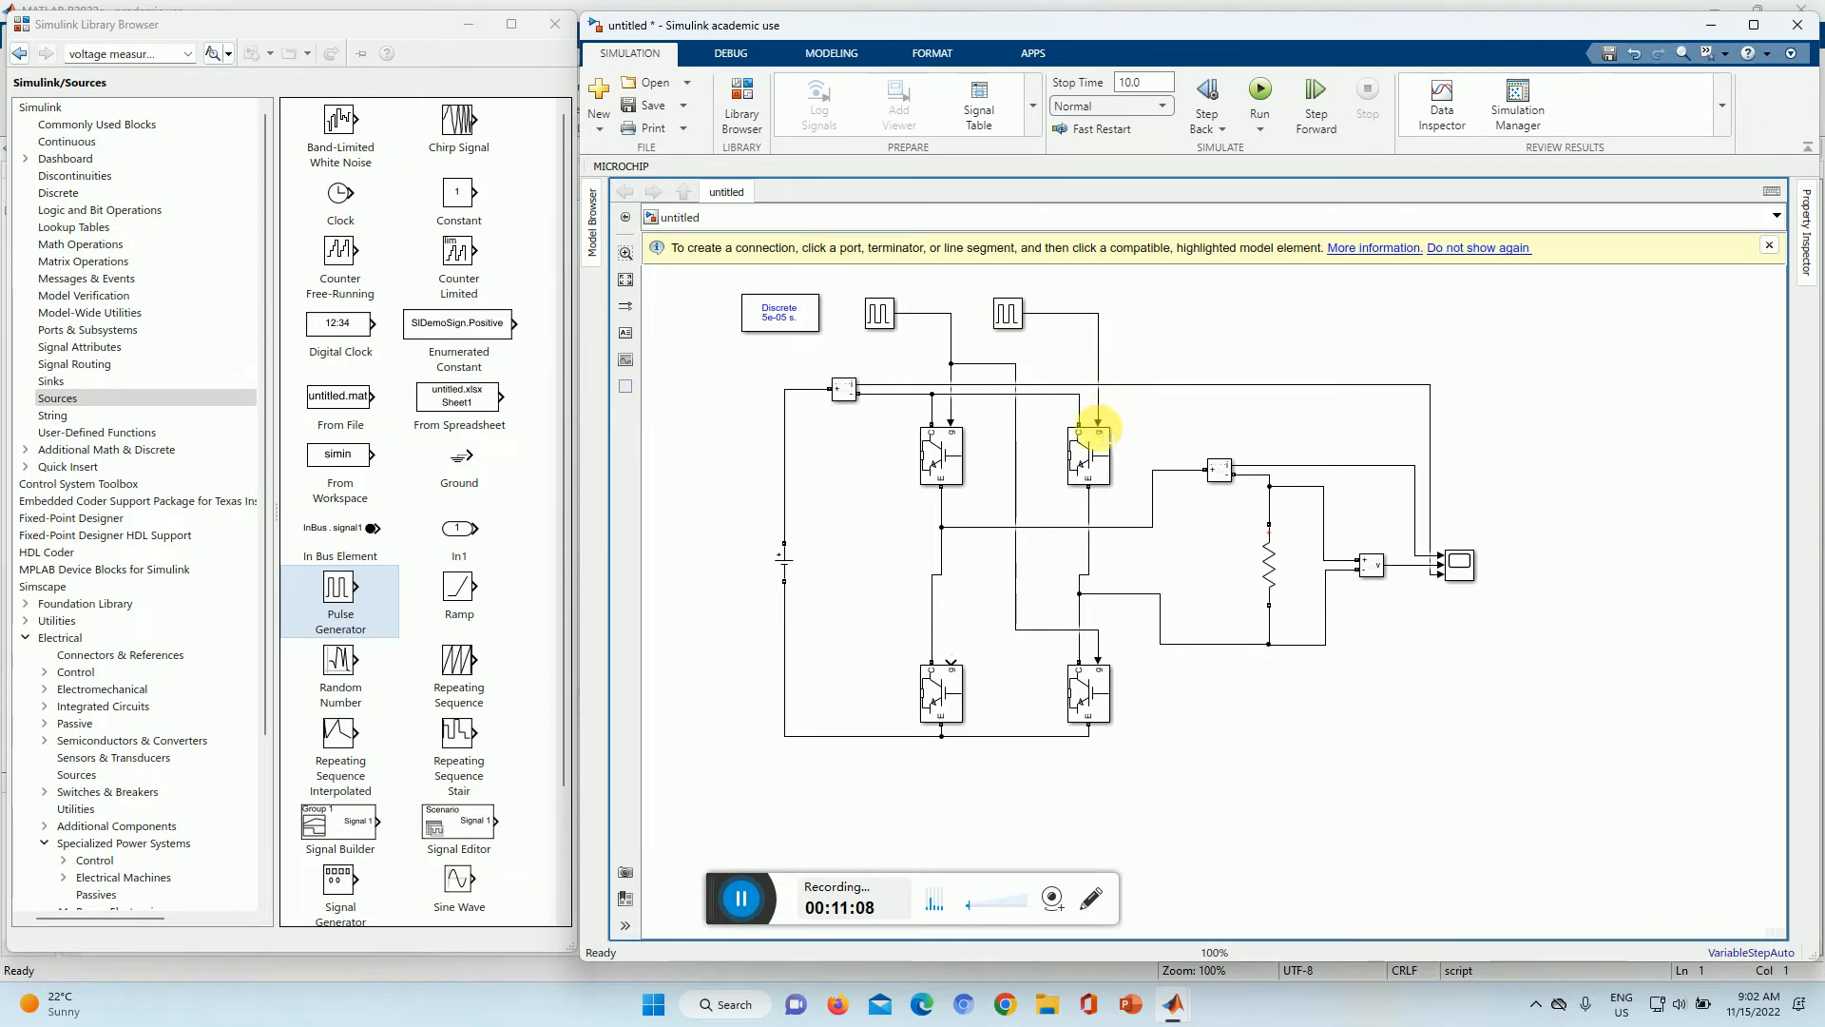
drag(951, 660, 1099, 392)
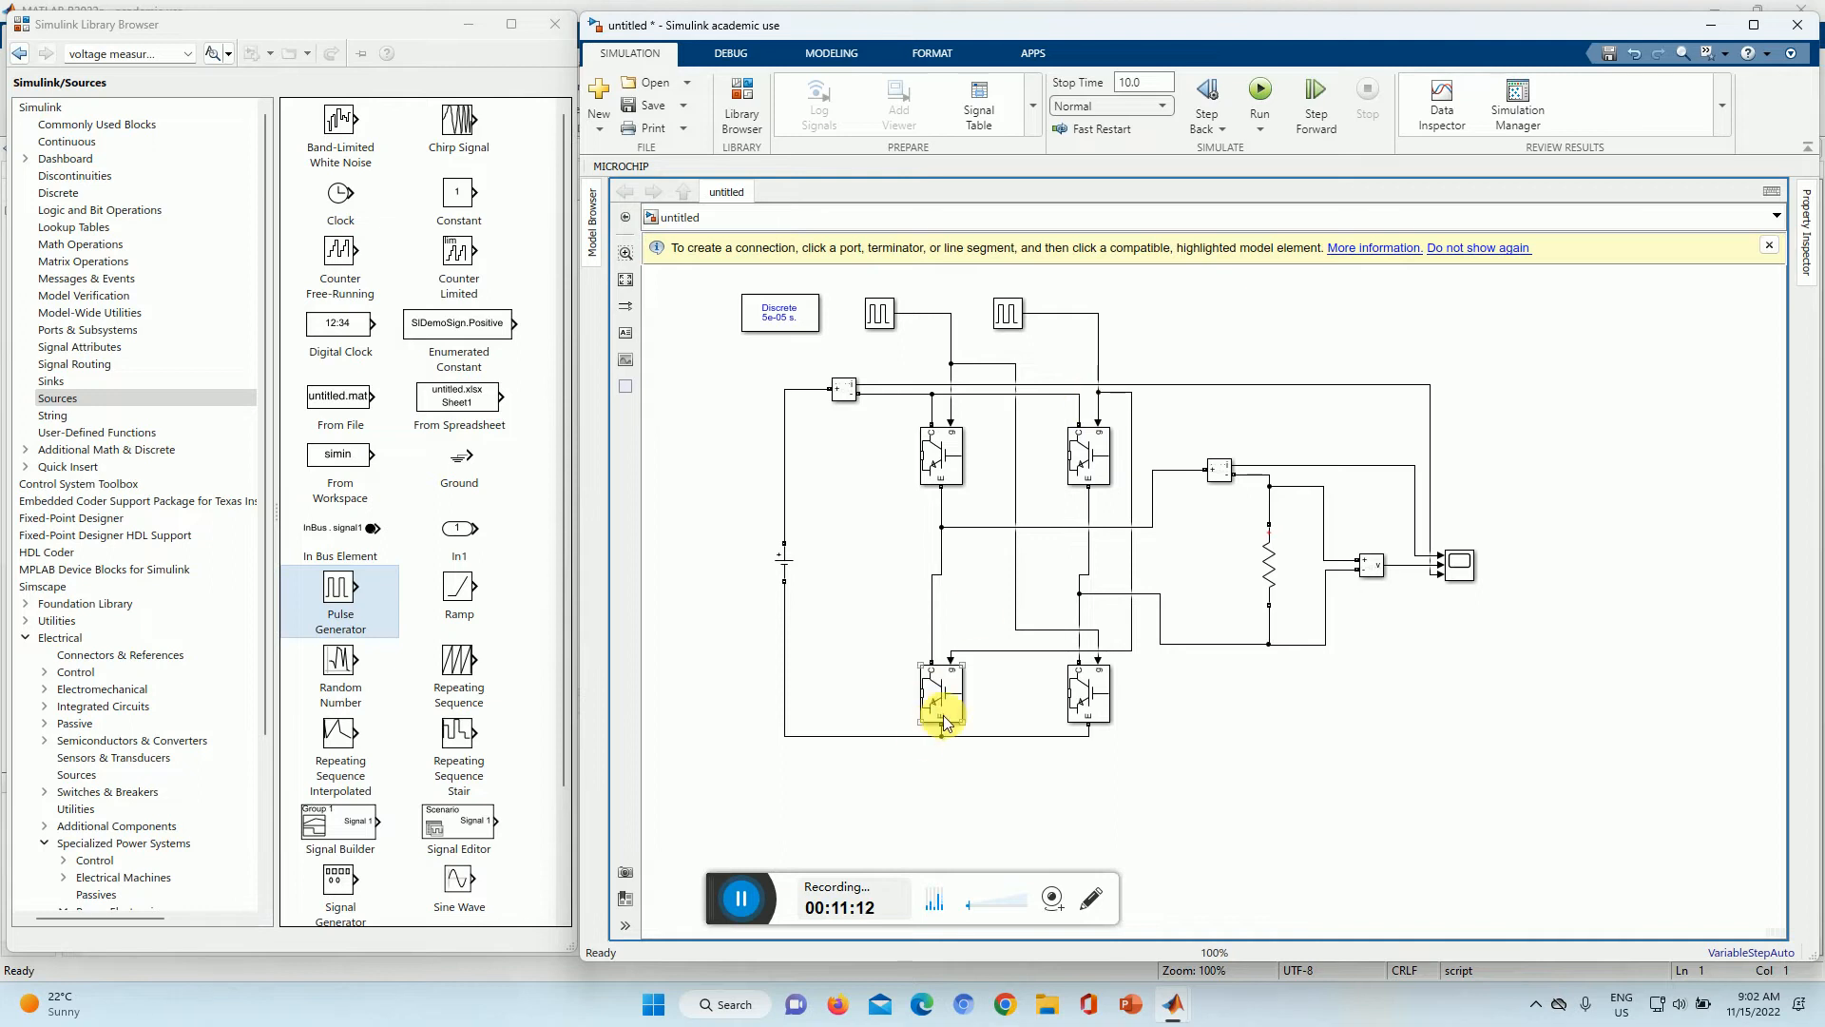
click(946, 462)
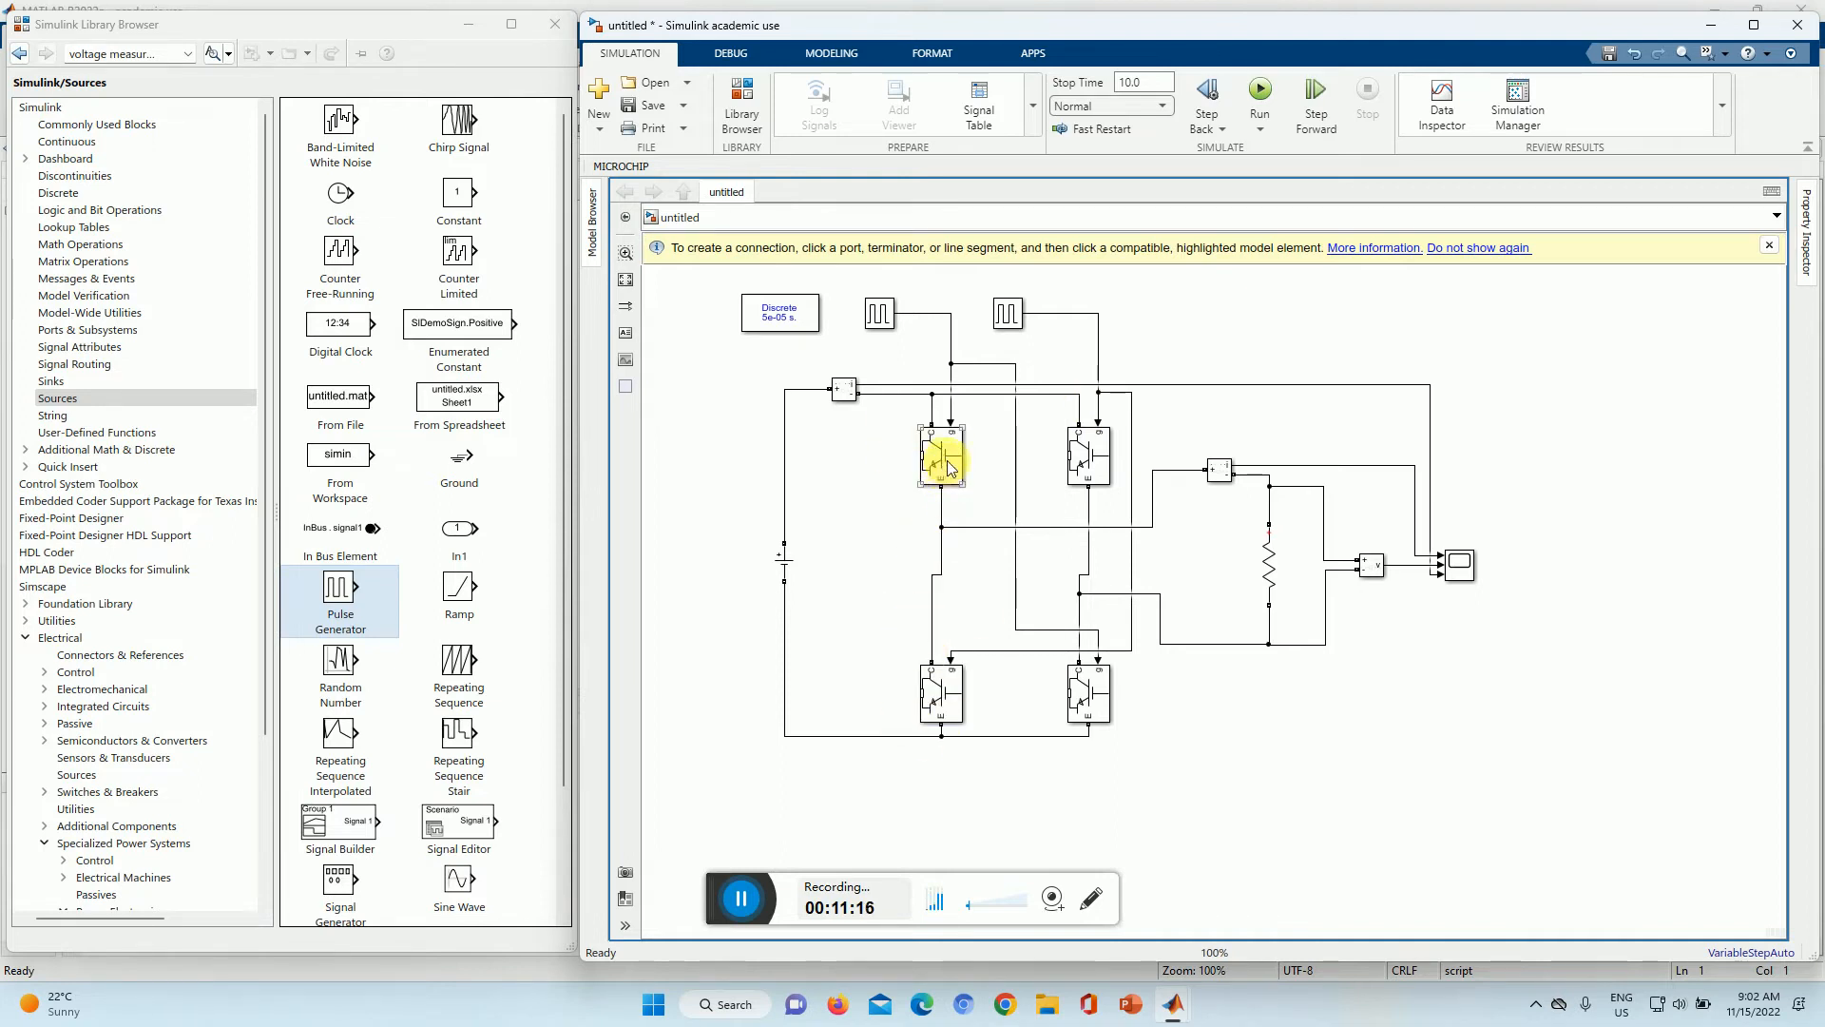
click(951, 702)
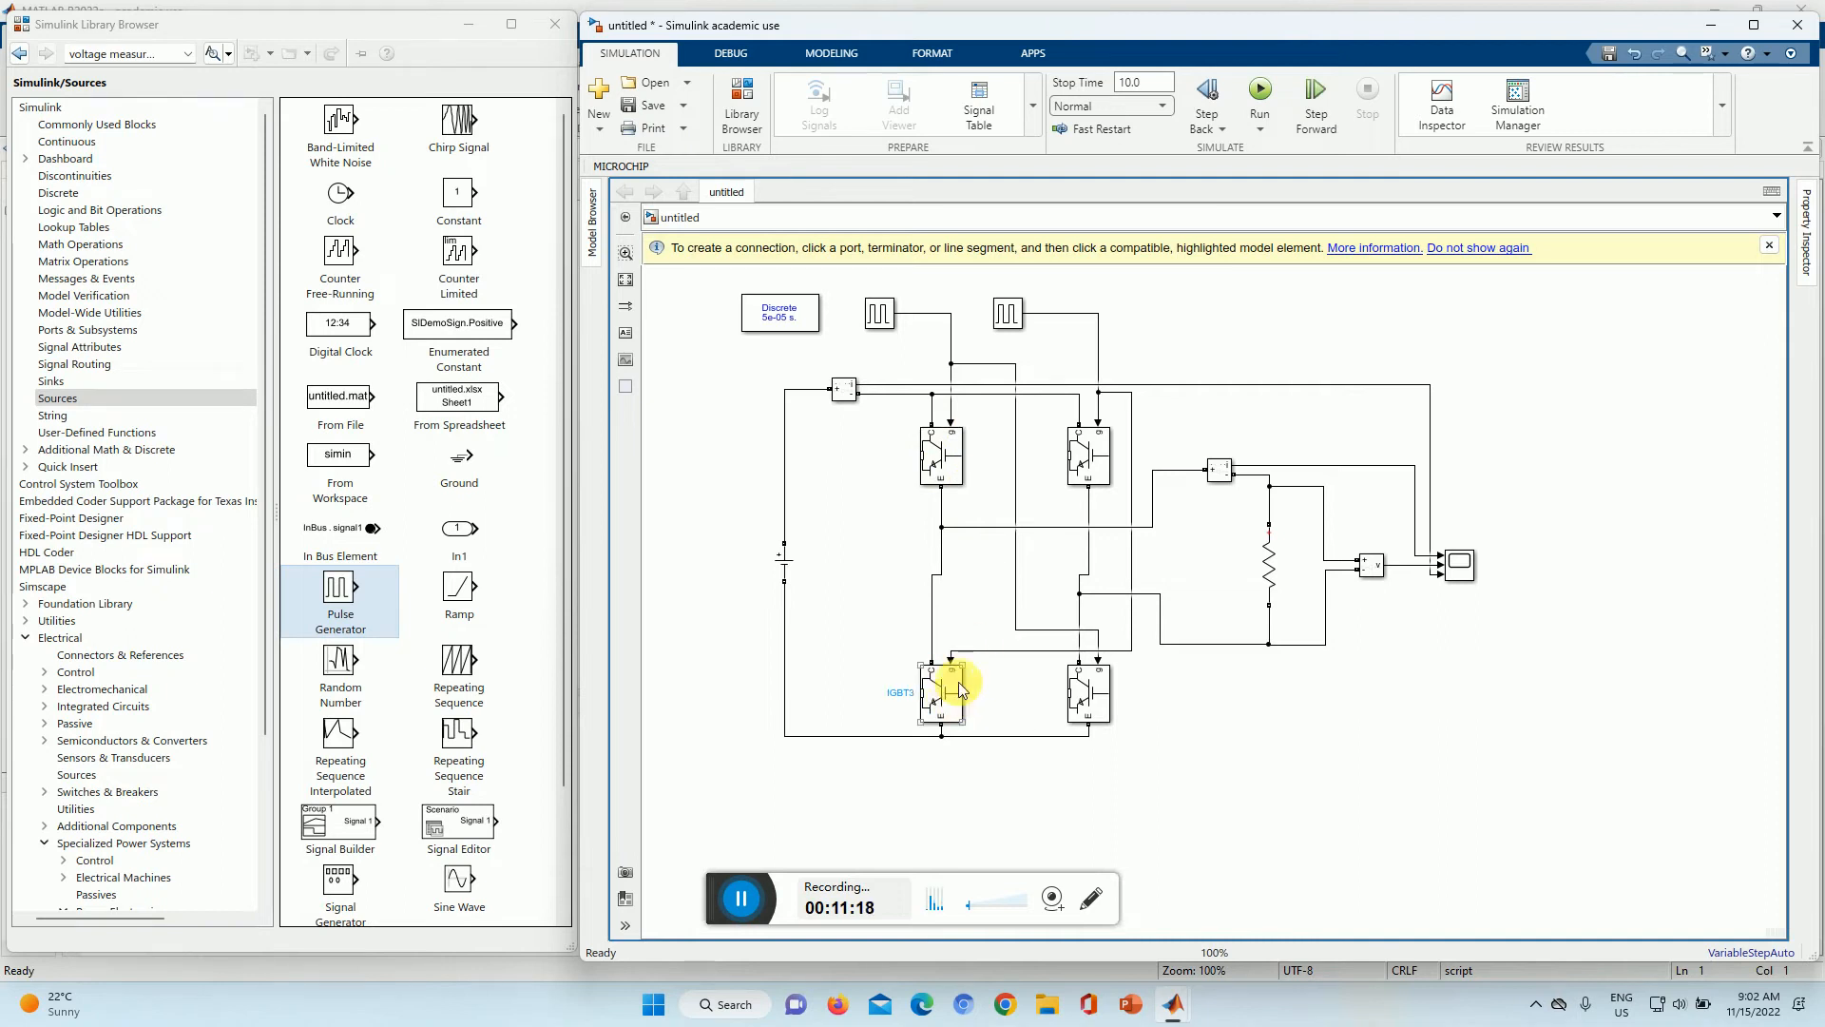
click(940, 737)
click(914, 449)
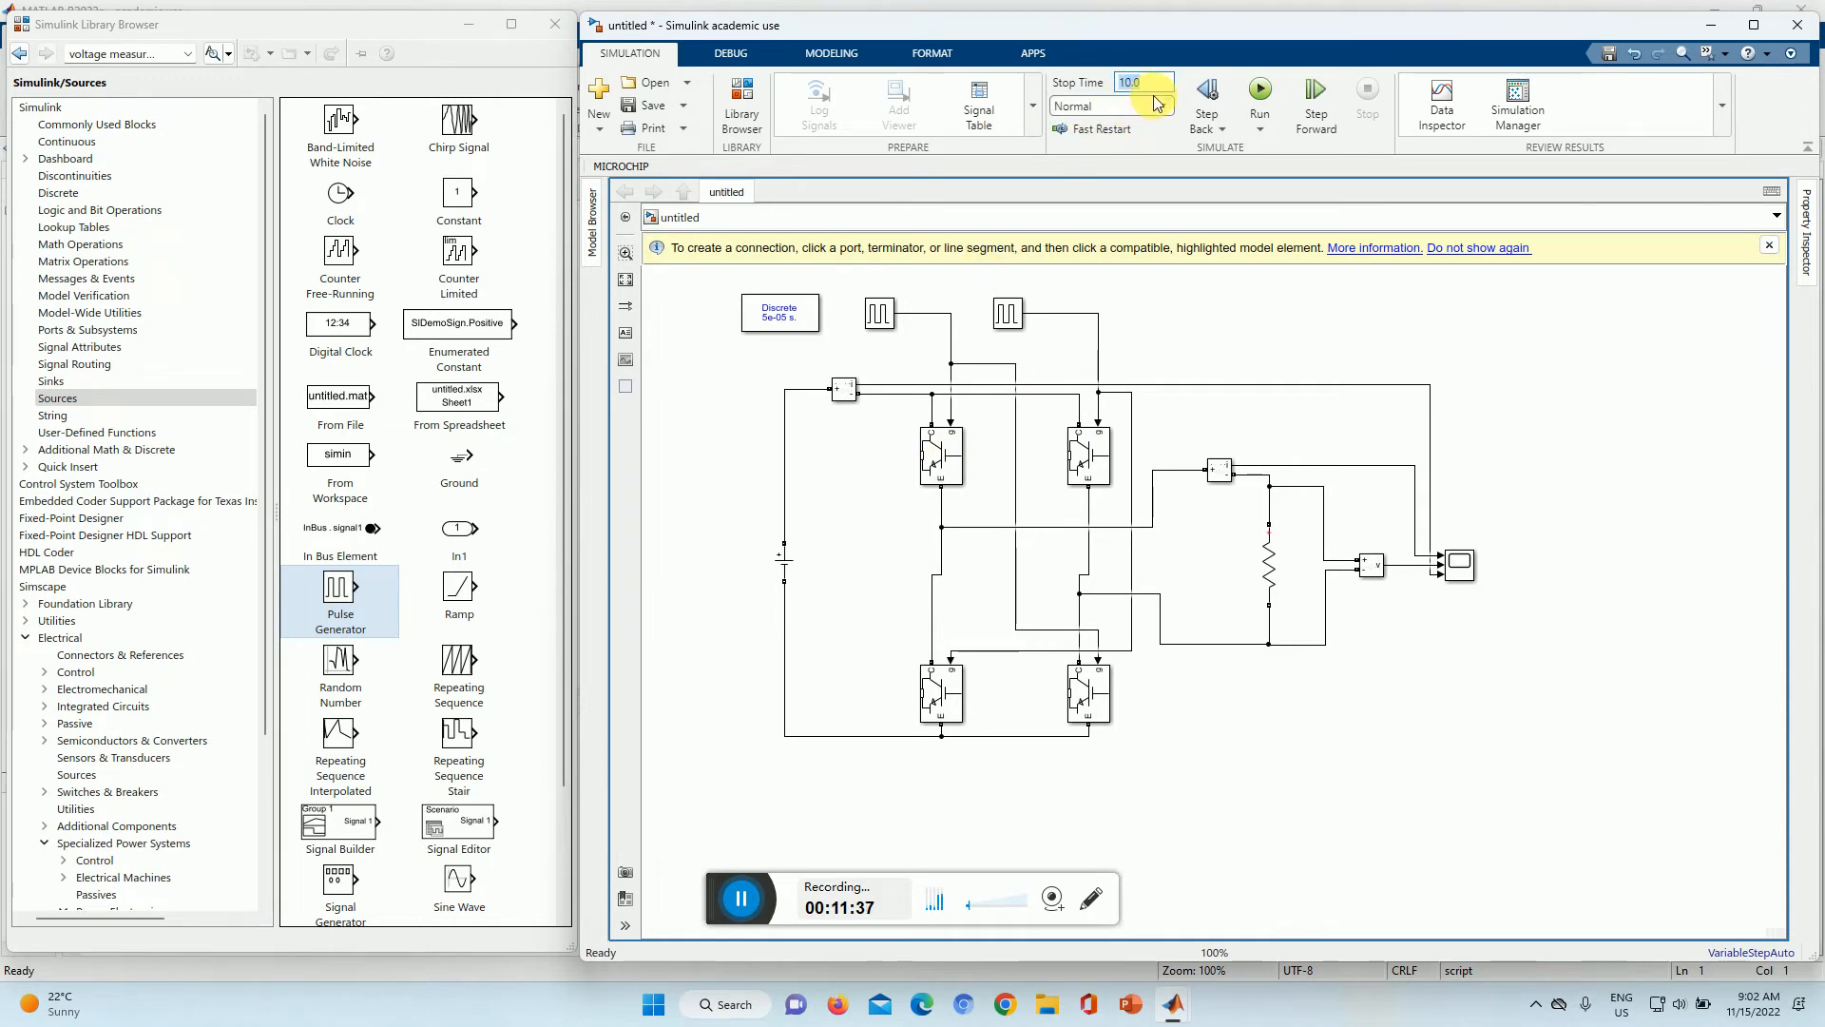
Step: Set the simulation stop time to 0.1 and run the model, dismissing the connection hint banner
text(0.)
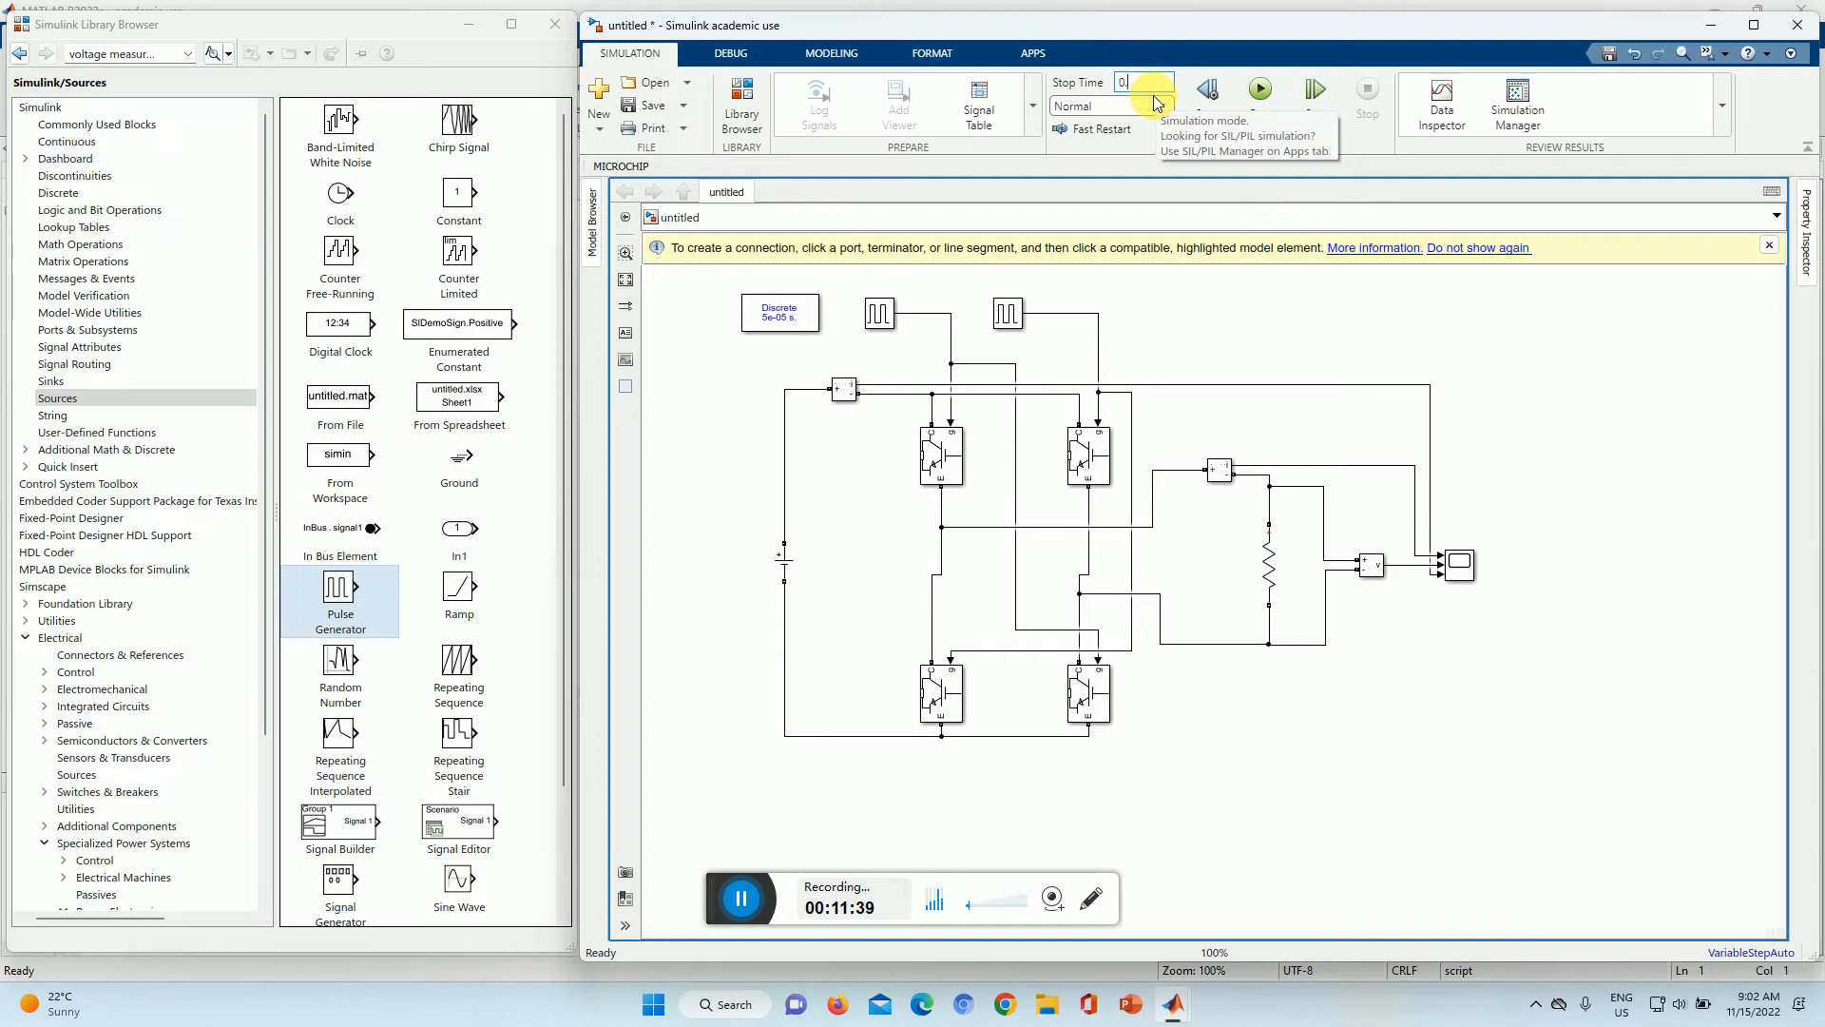
click(1261, 89)
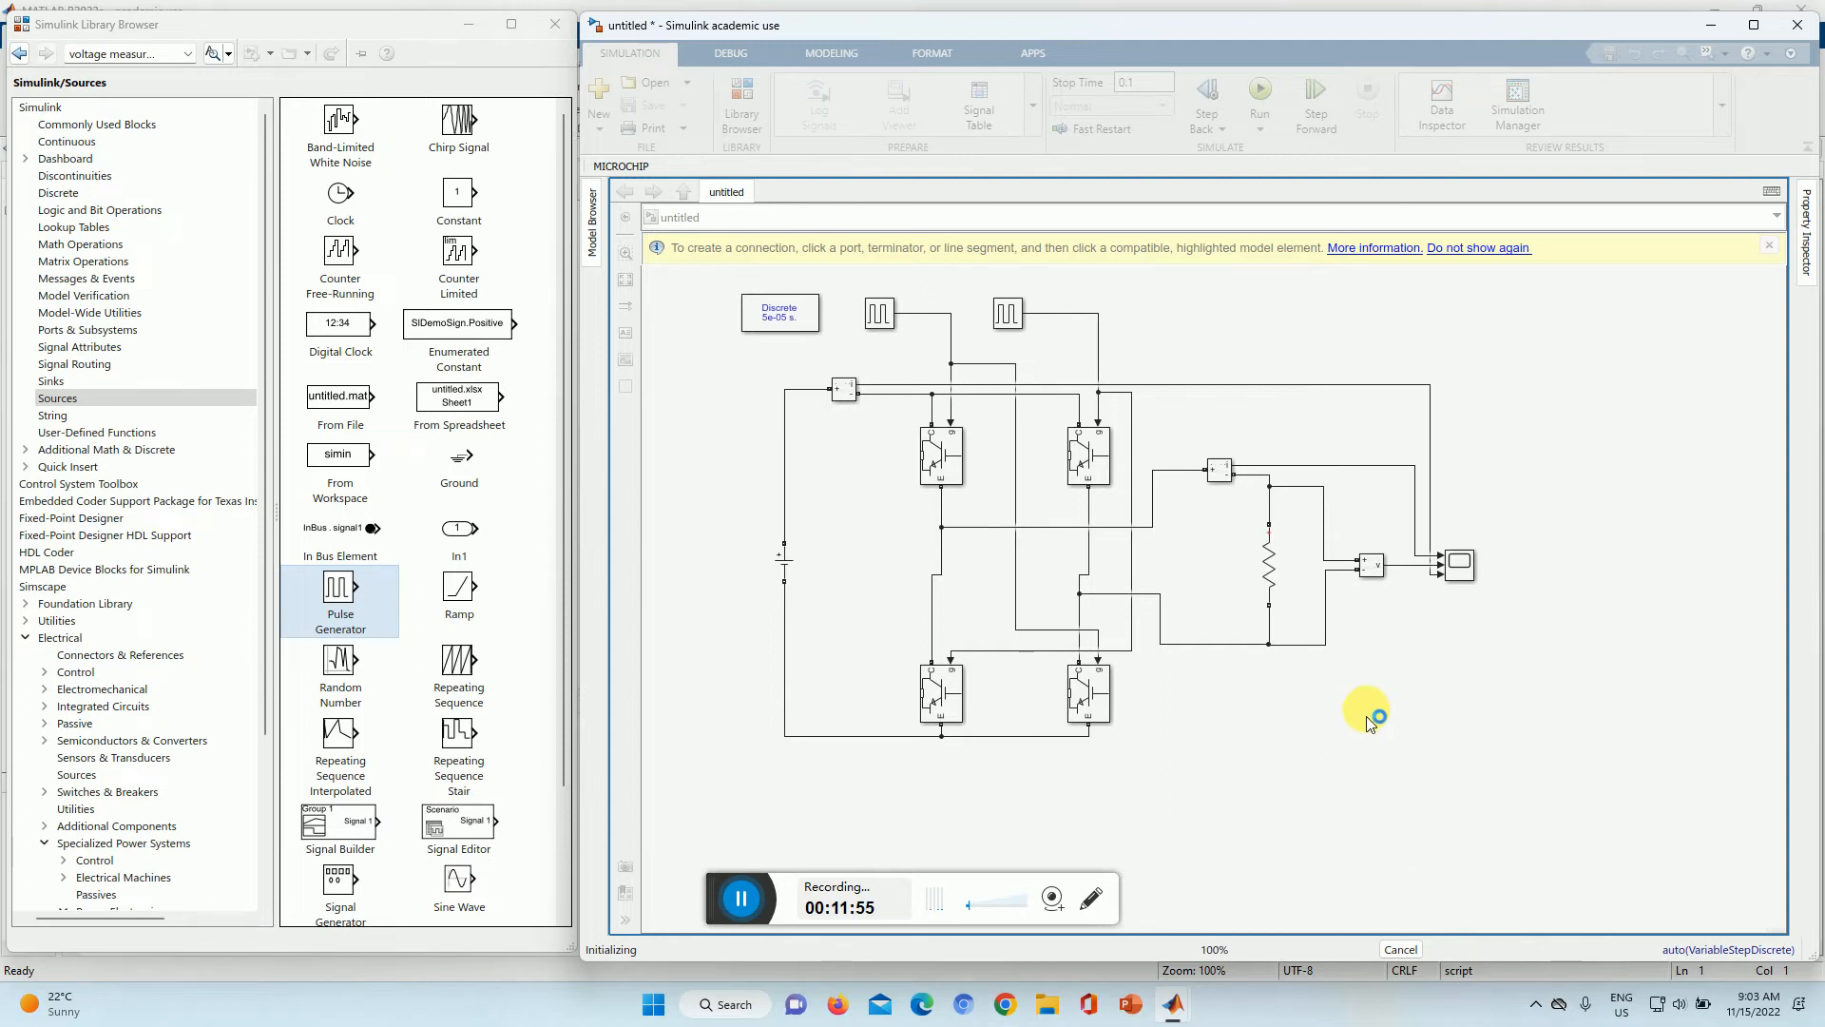
click(1772, 249)
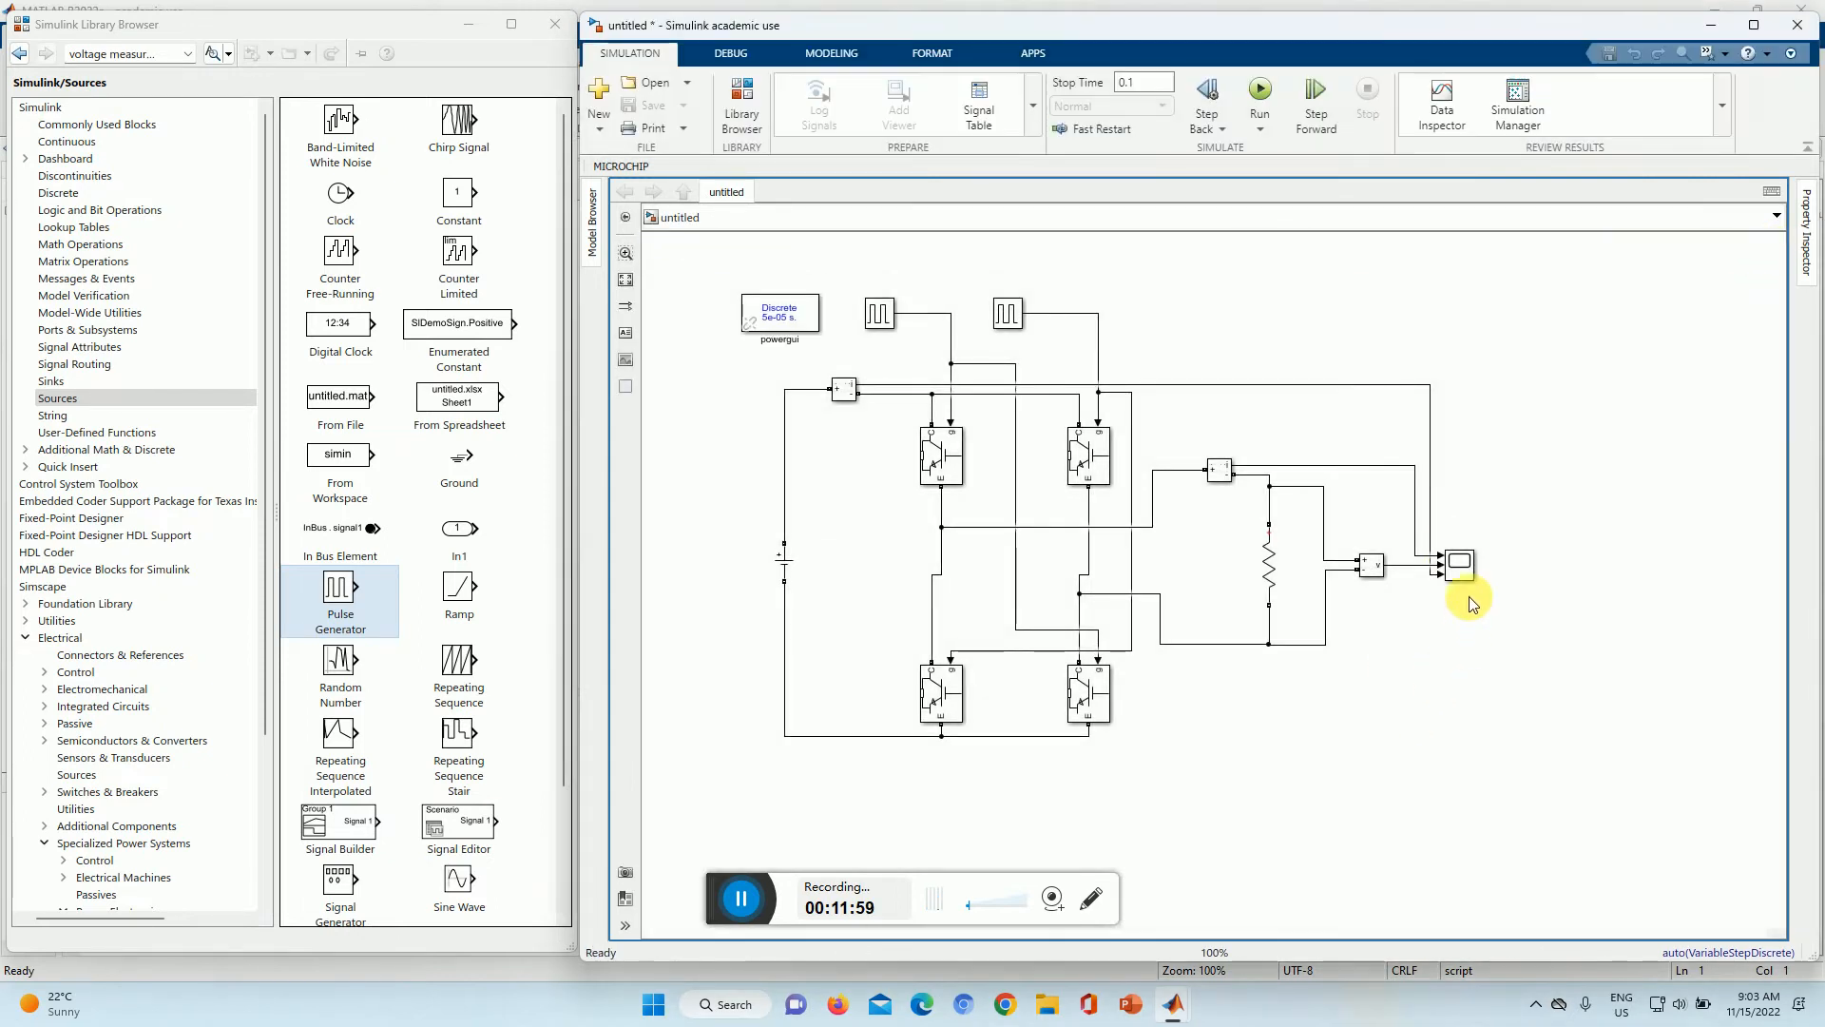
Step: Open the Scope to examine the output current, output voltage and input current waveforms, moving its window clear of the circuit
click(1463, 567)
double_click(1465, 568)
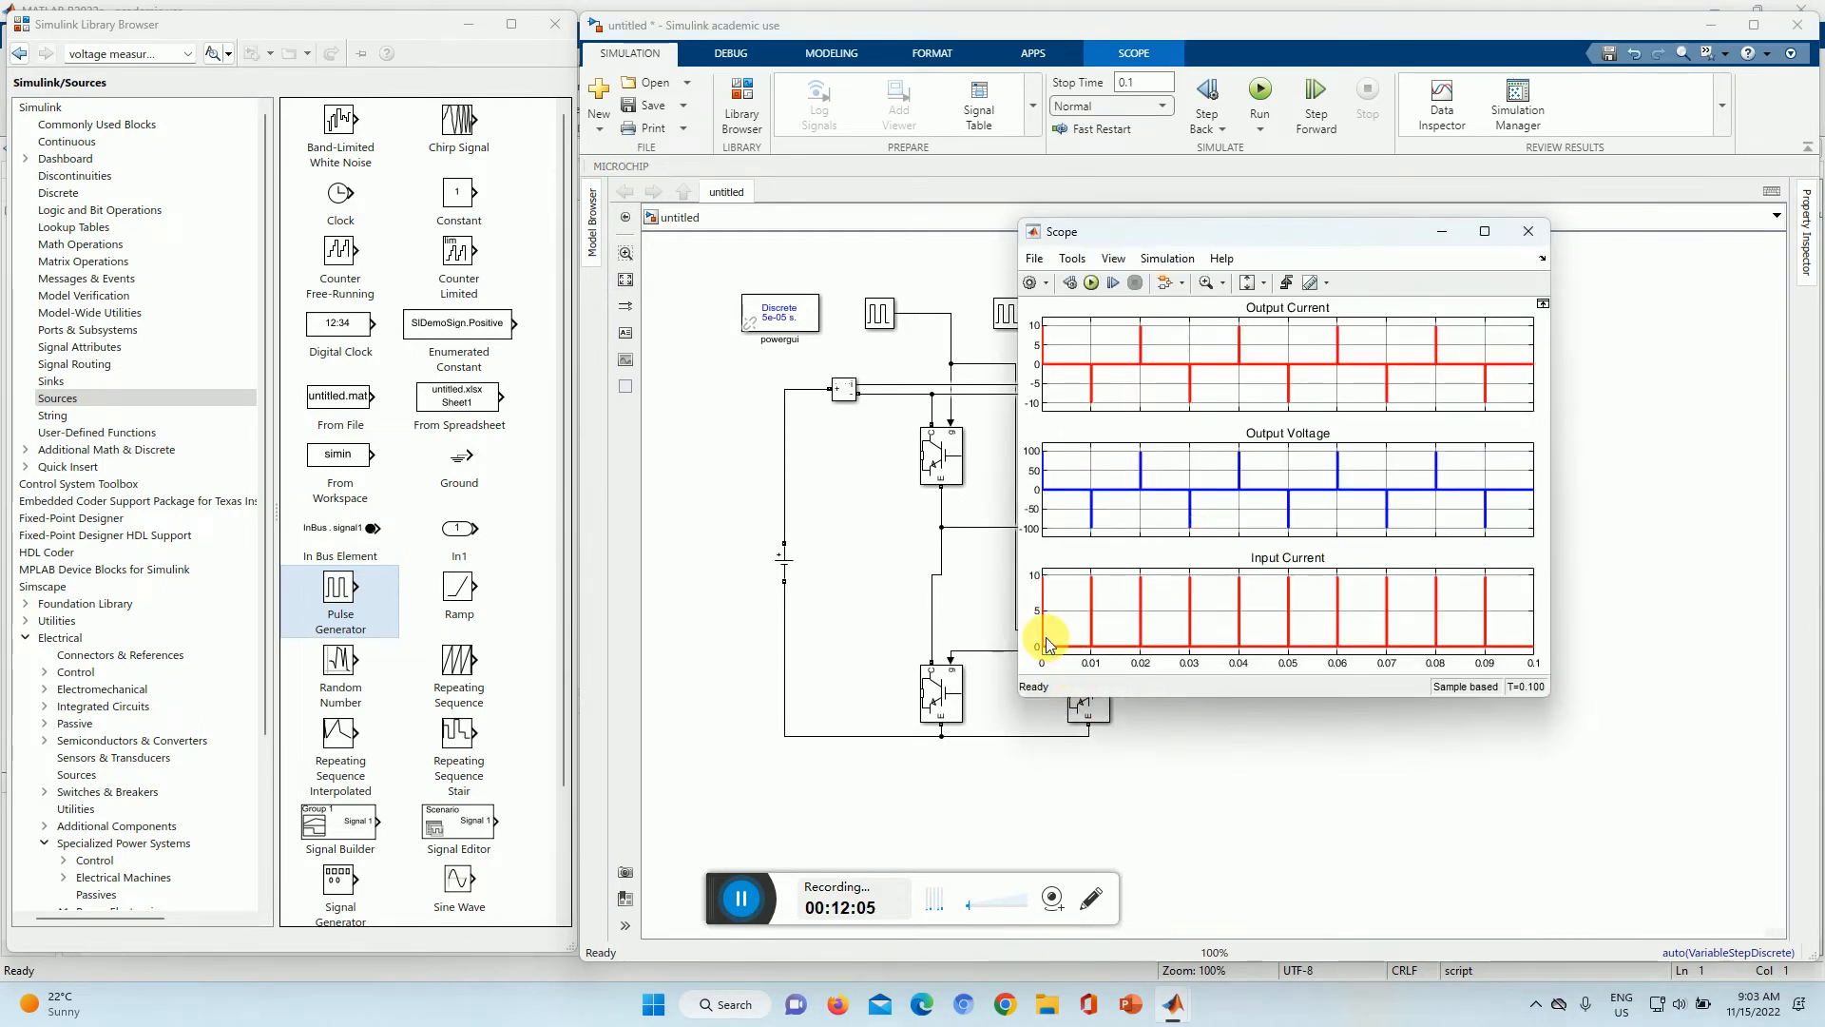
drag(1245, 242, 1439, 270)
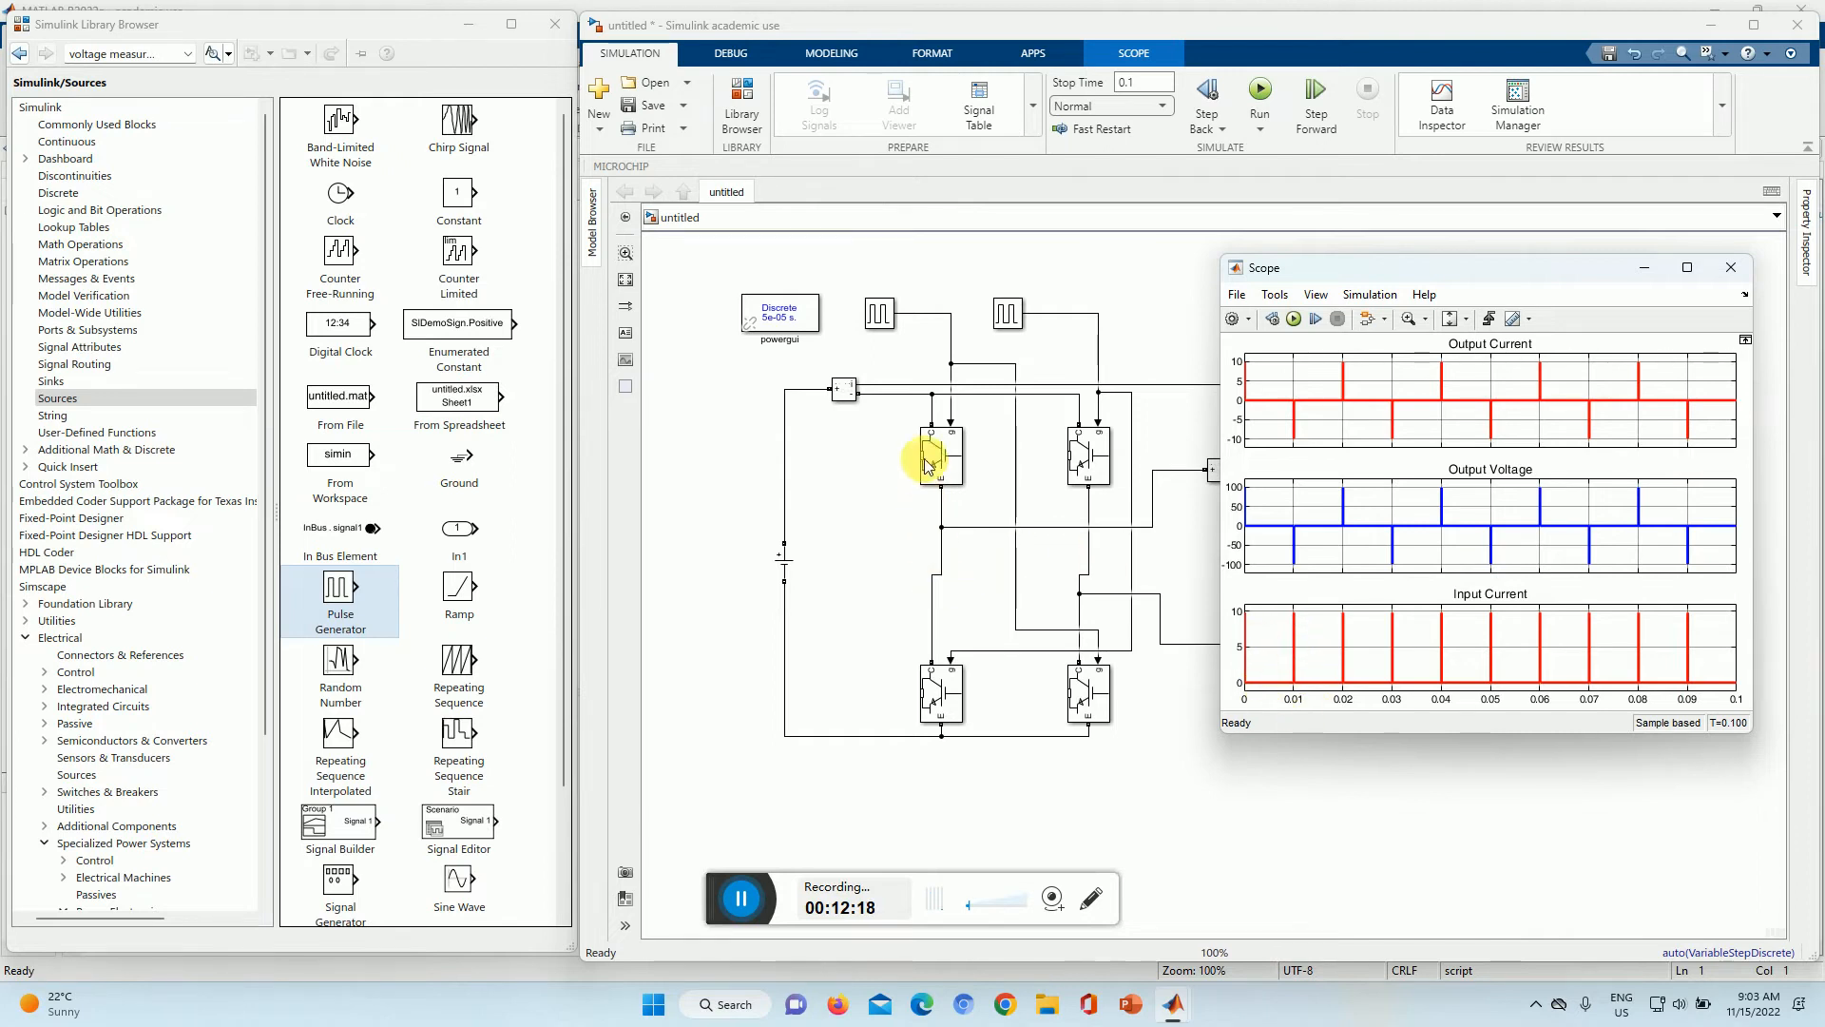
click(944, 479)
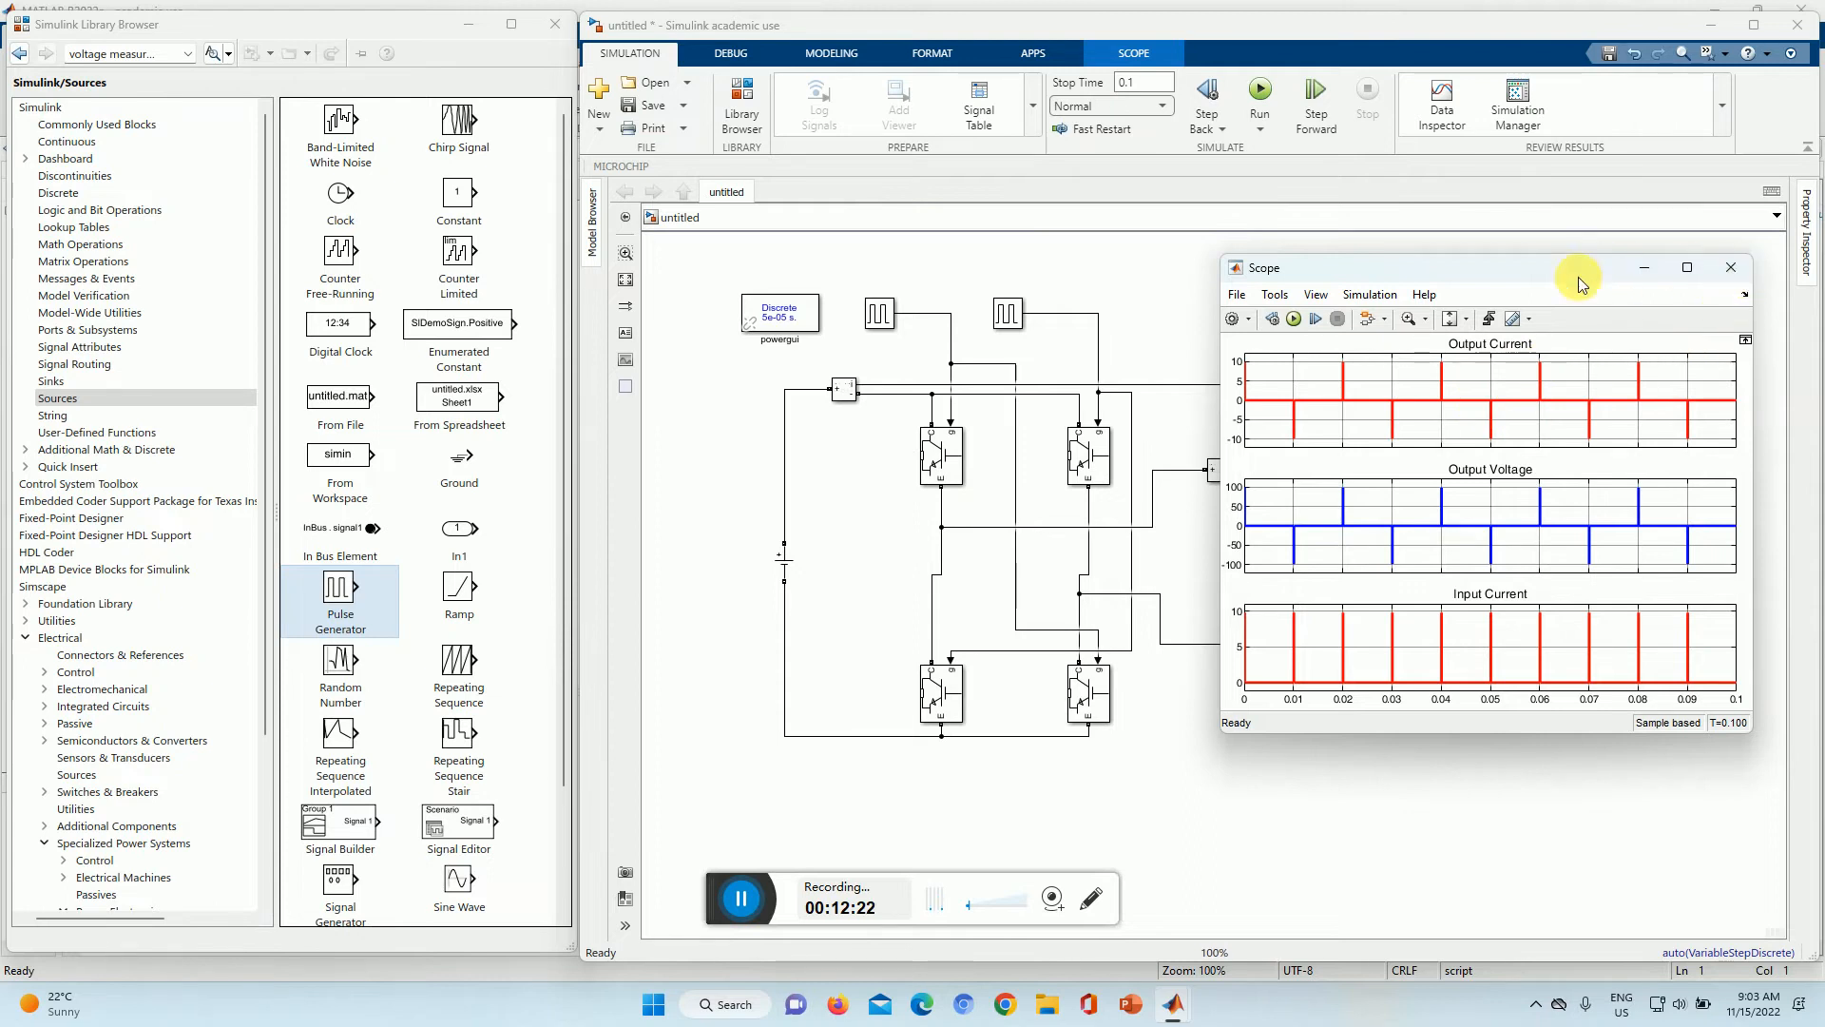
drag(1584, 270, 537, 341)
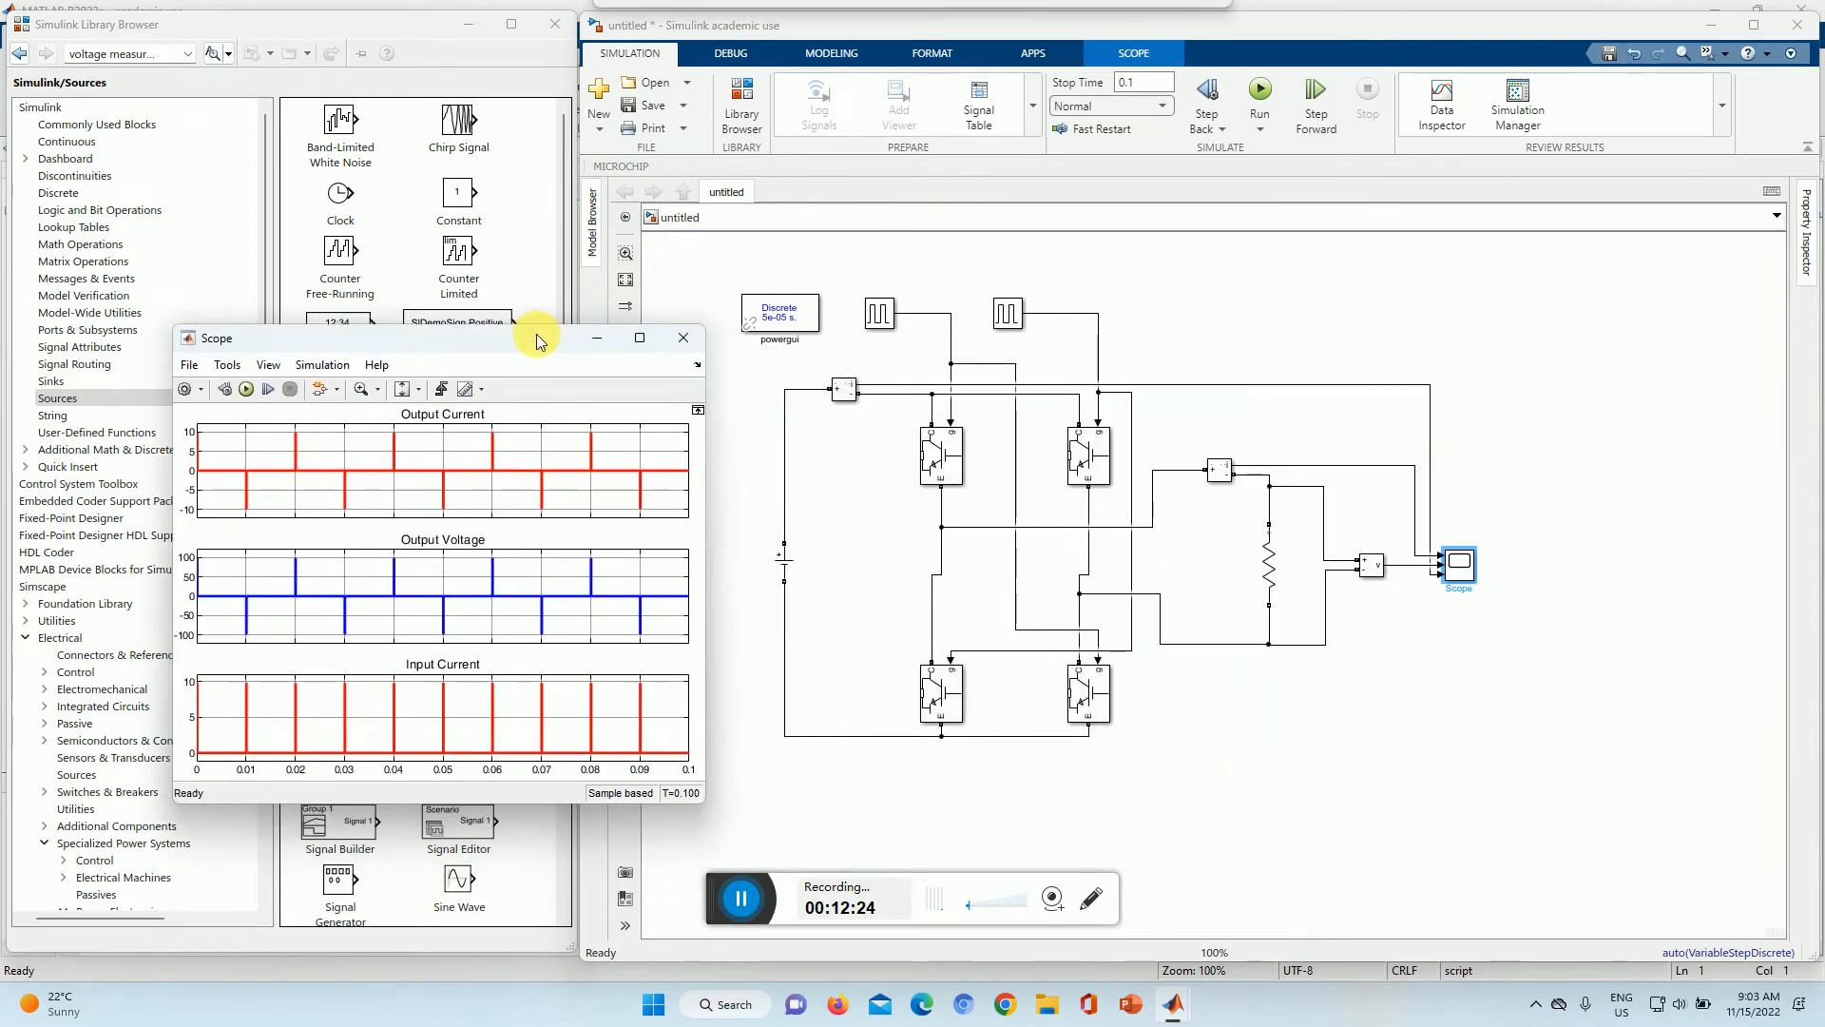
click(748, 898)
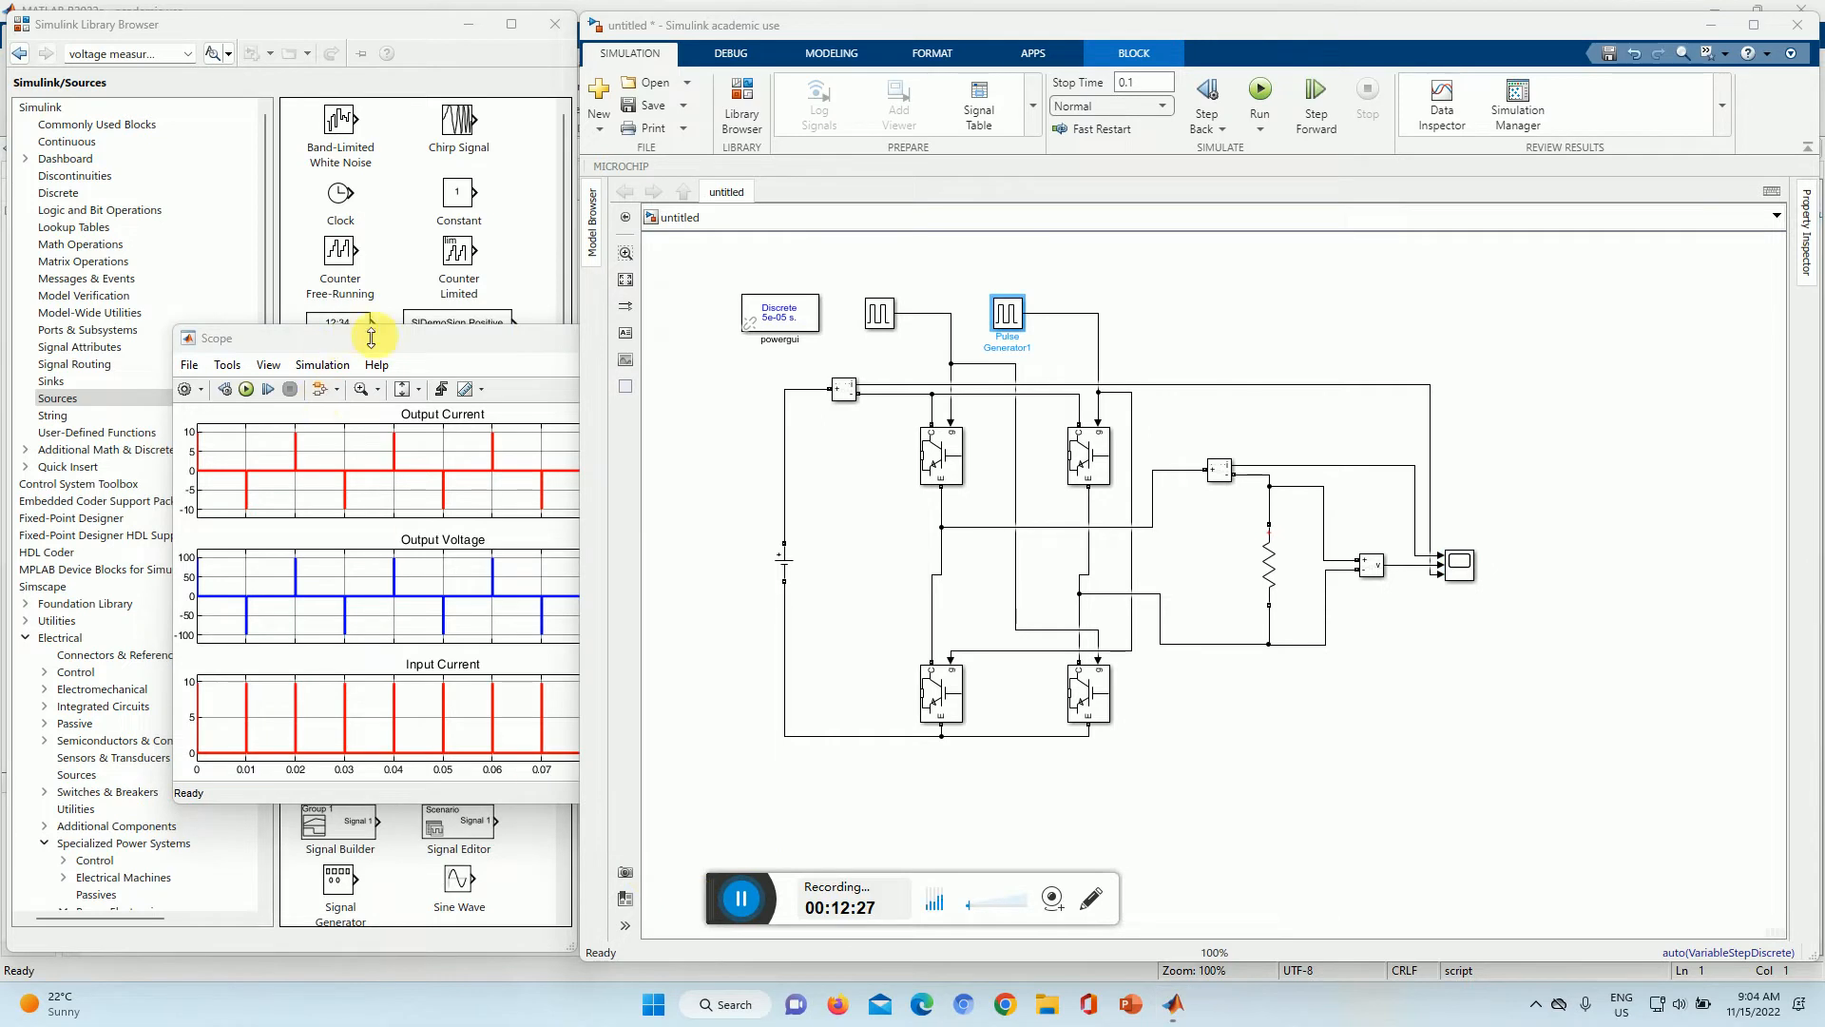
drag(401, 344, 325, 267)
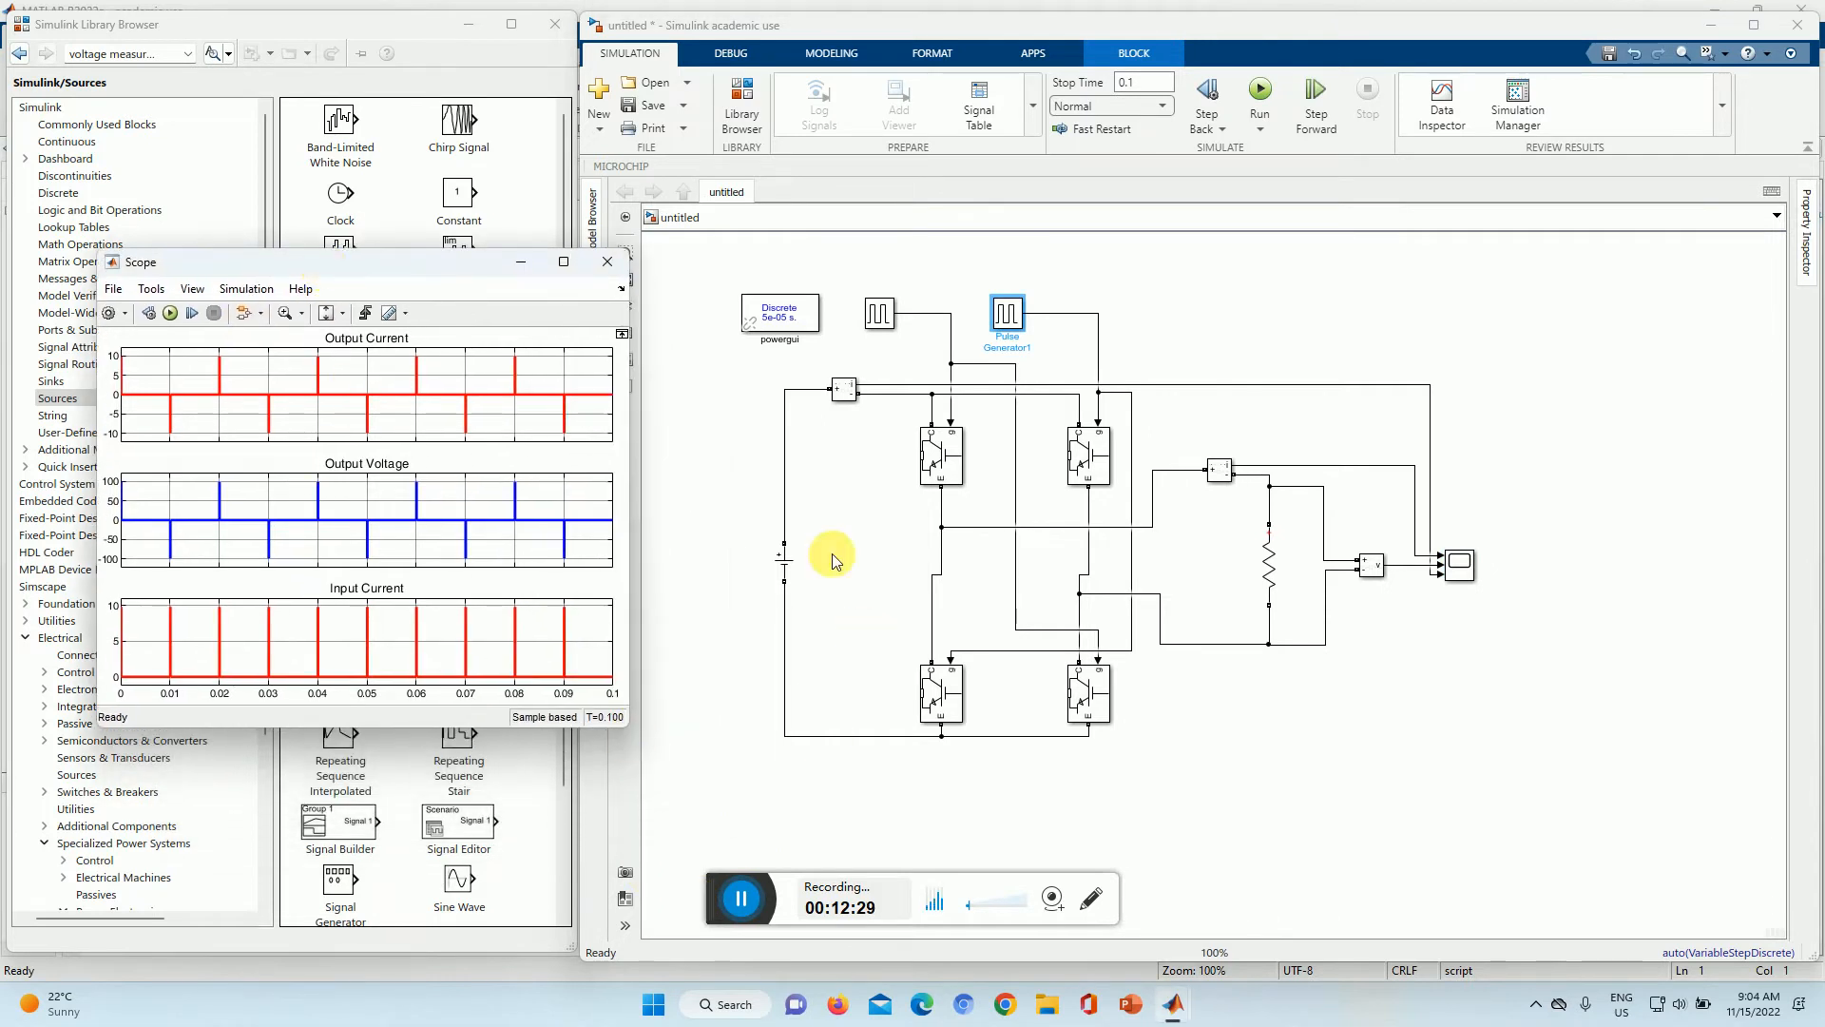
Step: Set the first Pulse Generator's pulse width to 50 % of the period
click(882, 317)
double_click(882, 316)
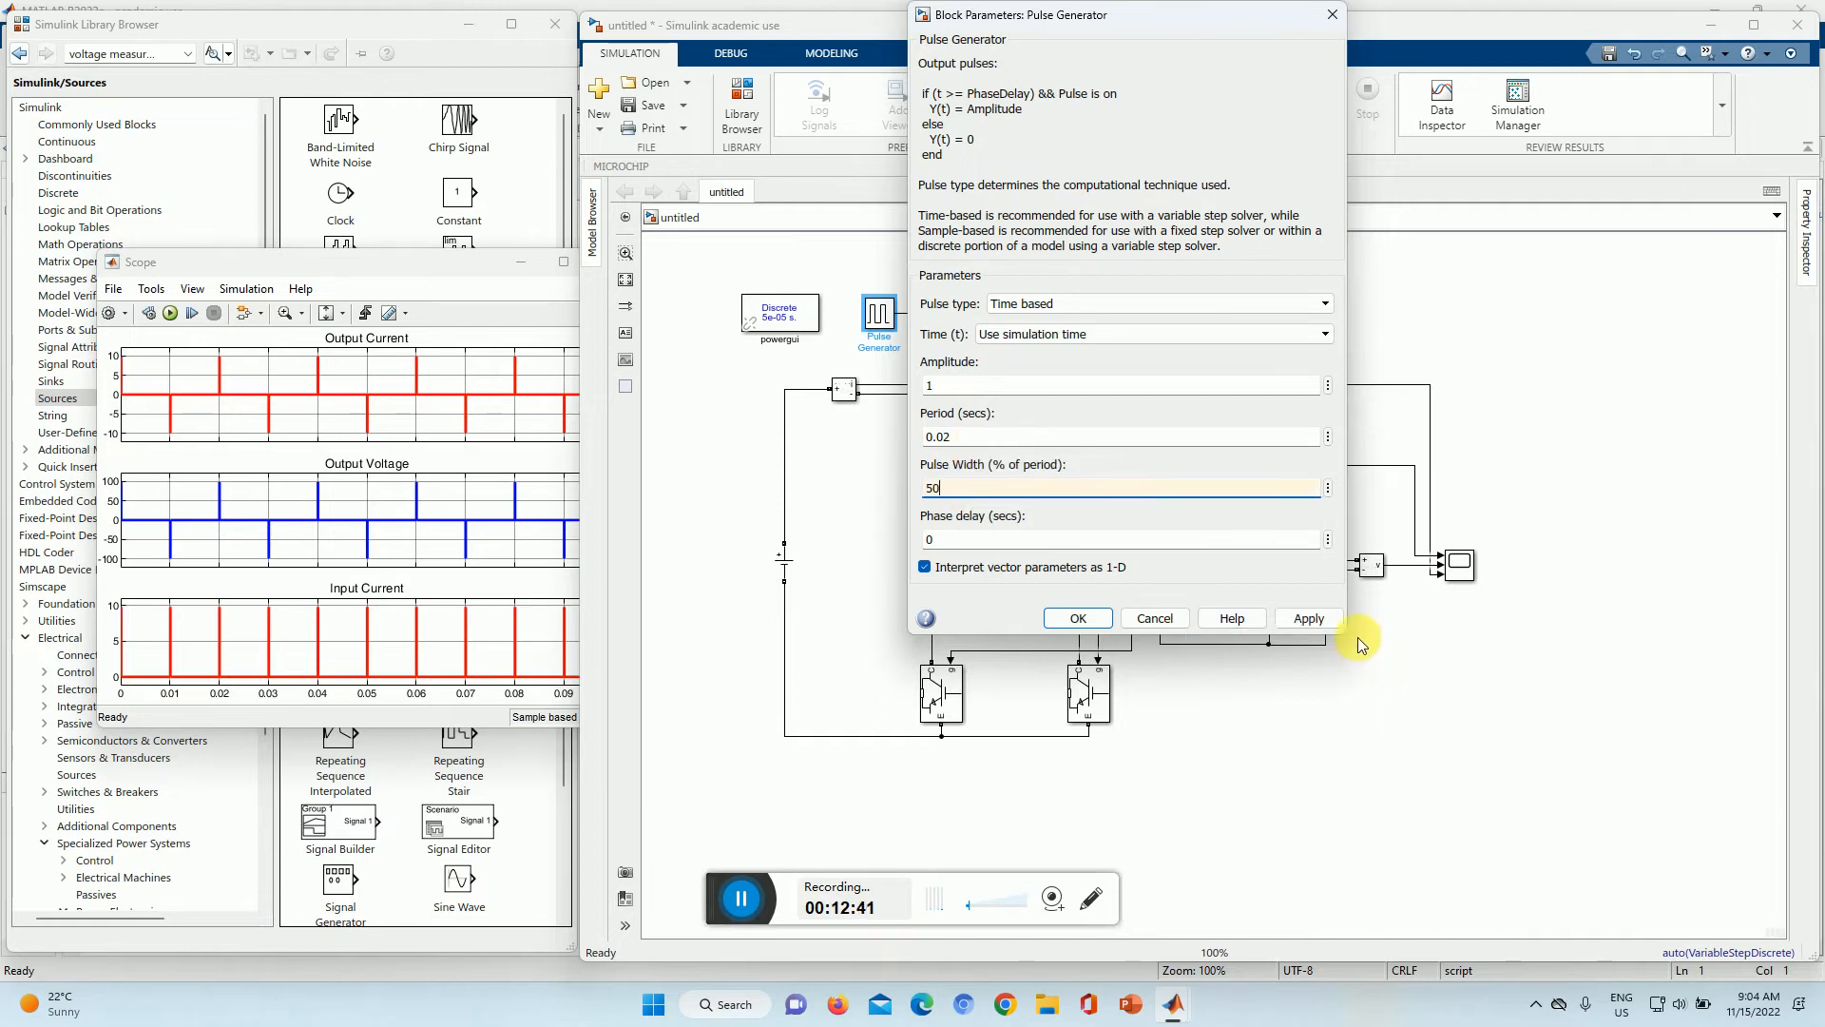
click(1085, 620)
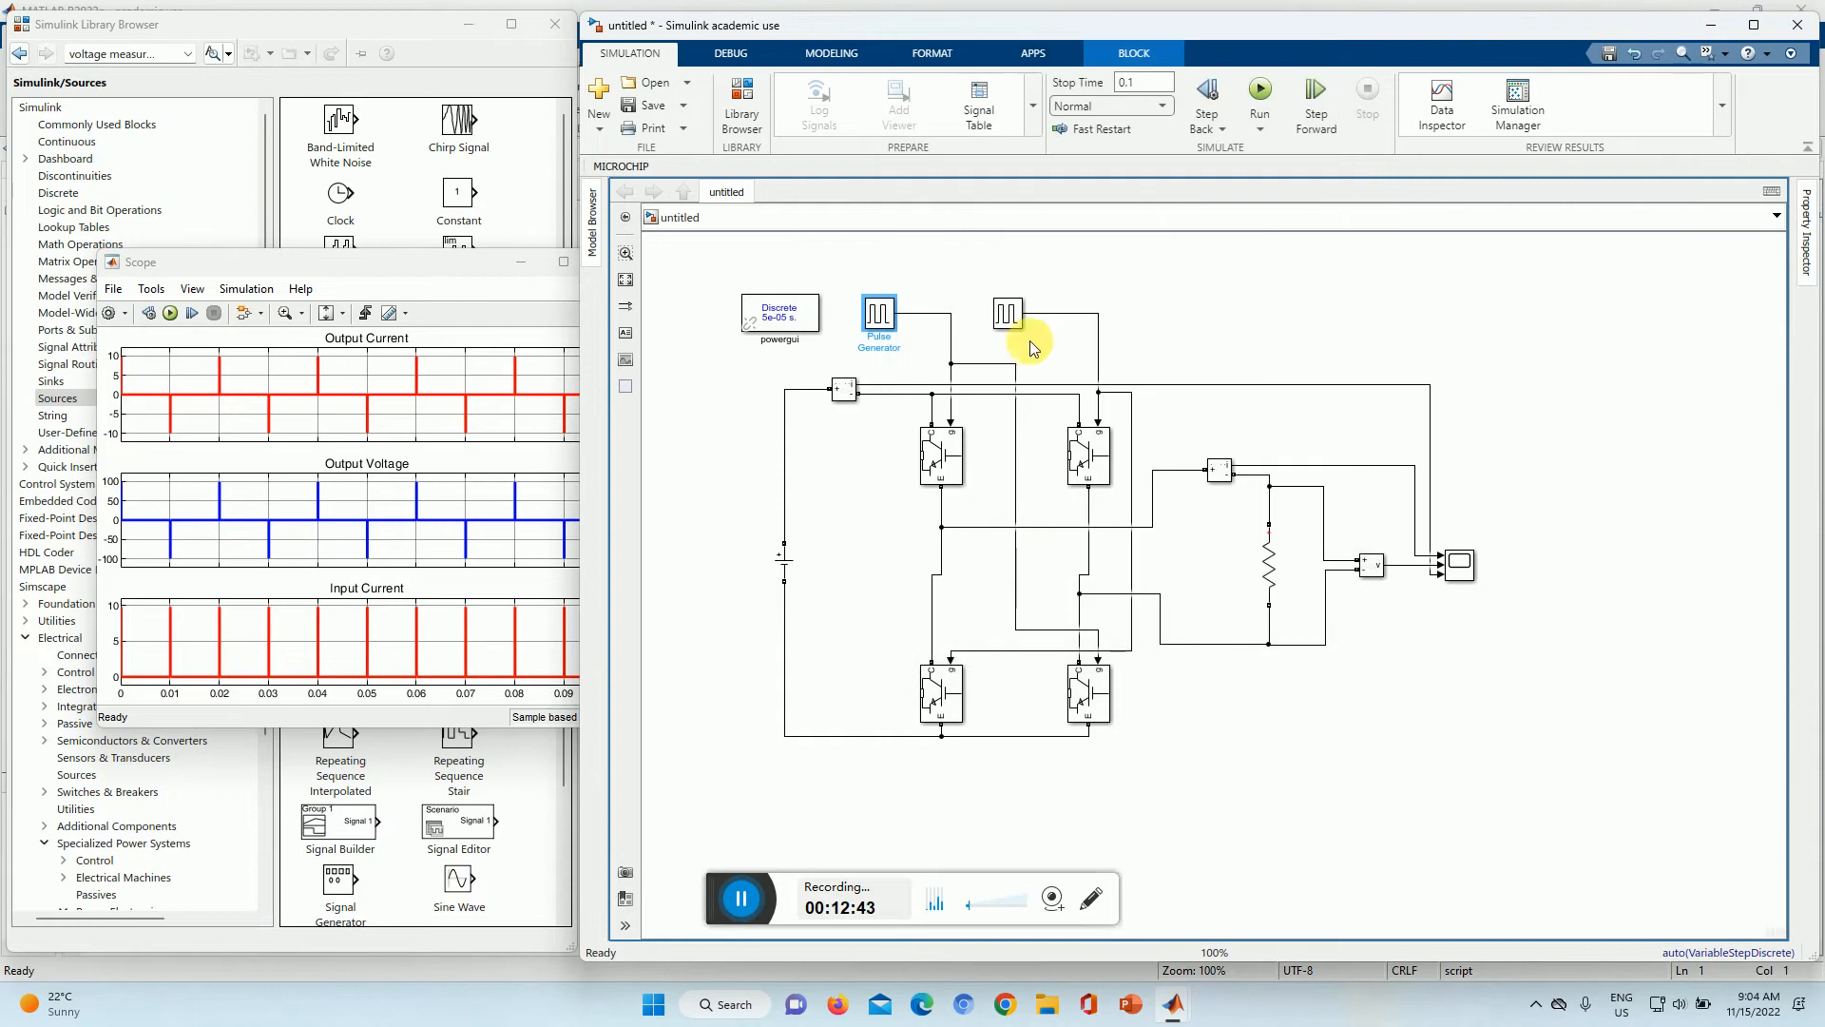
Step: Set the delayed Pulse Generator's pulse width to 50 % of the period
double_click(1003, 316)
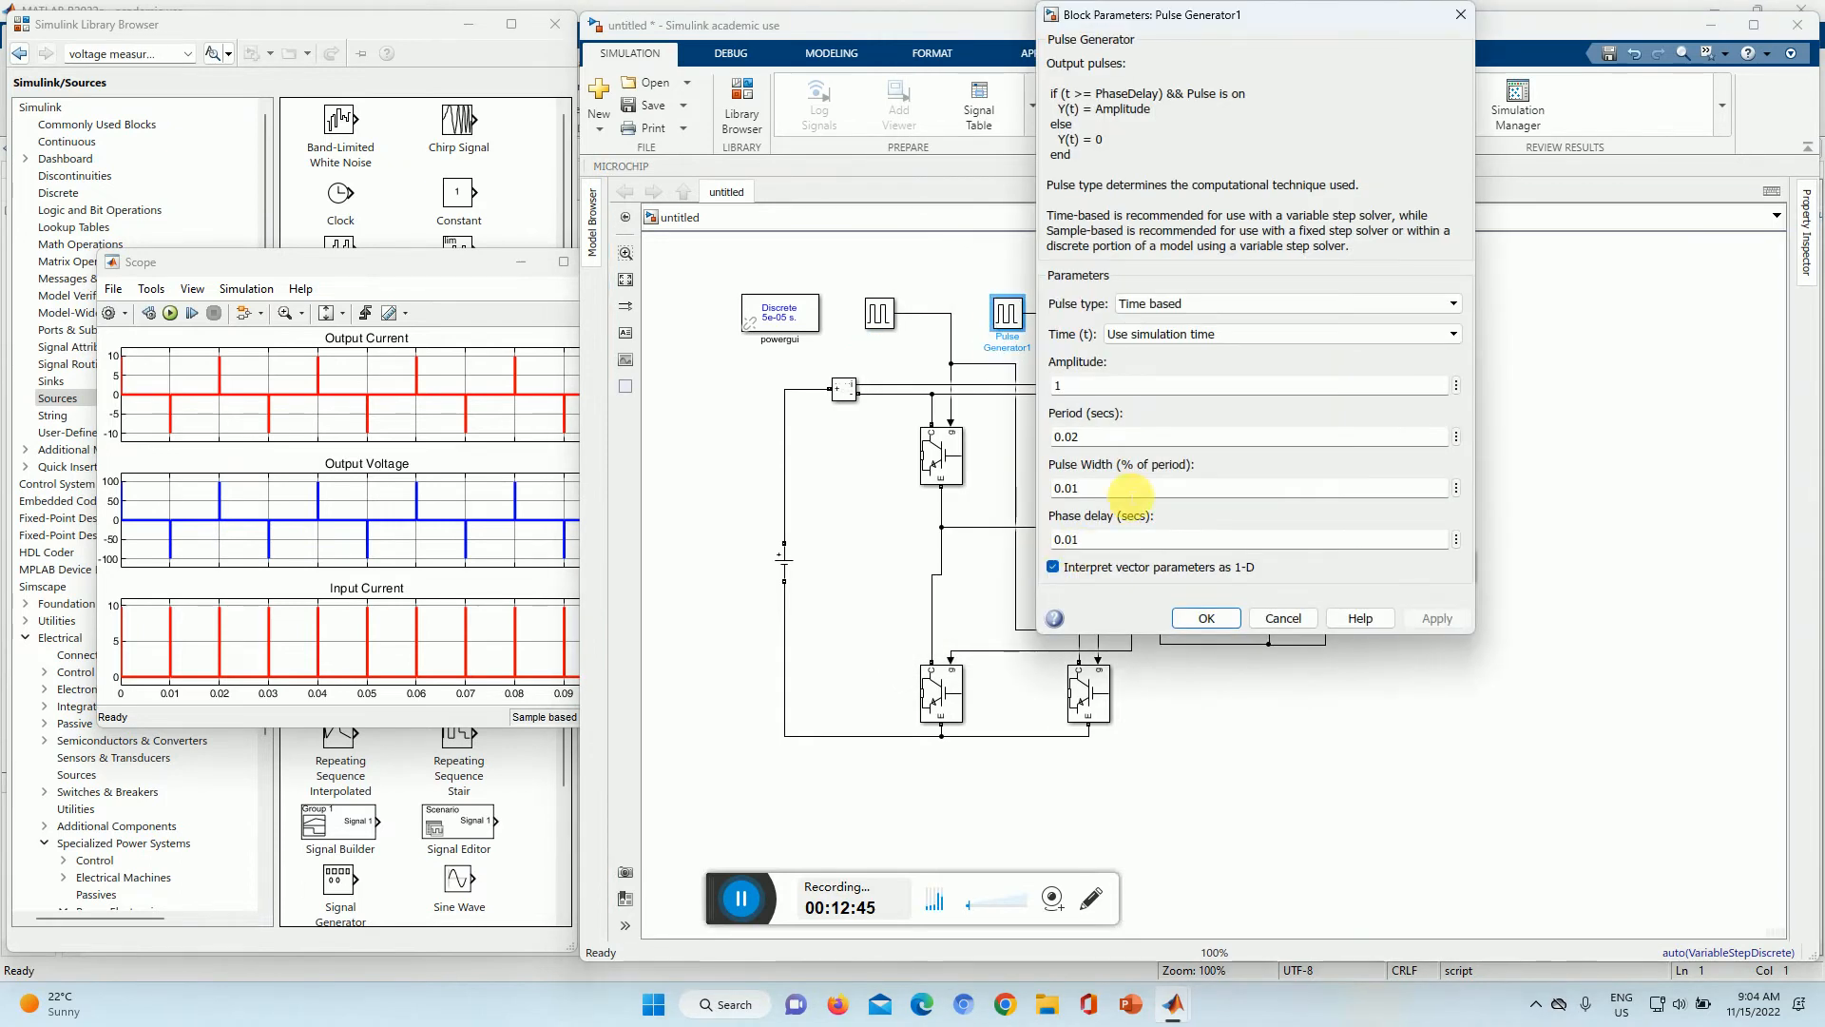
click(1101, 490)
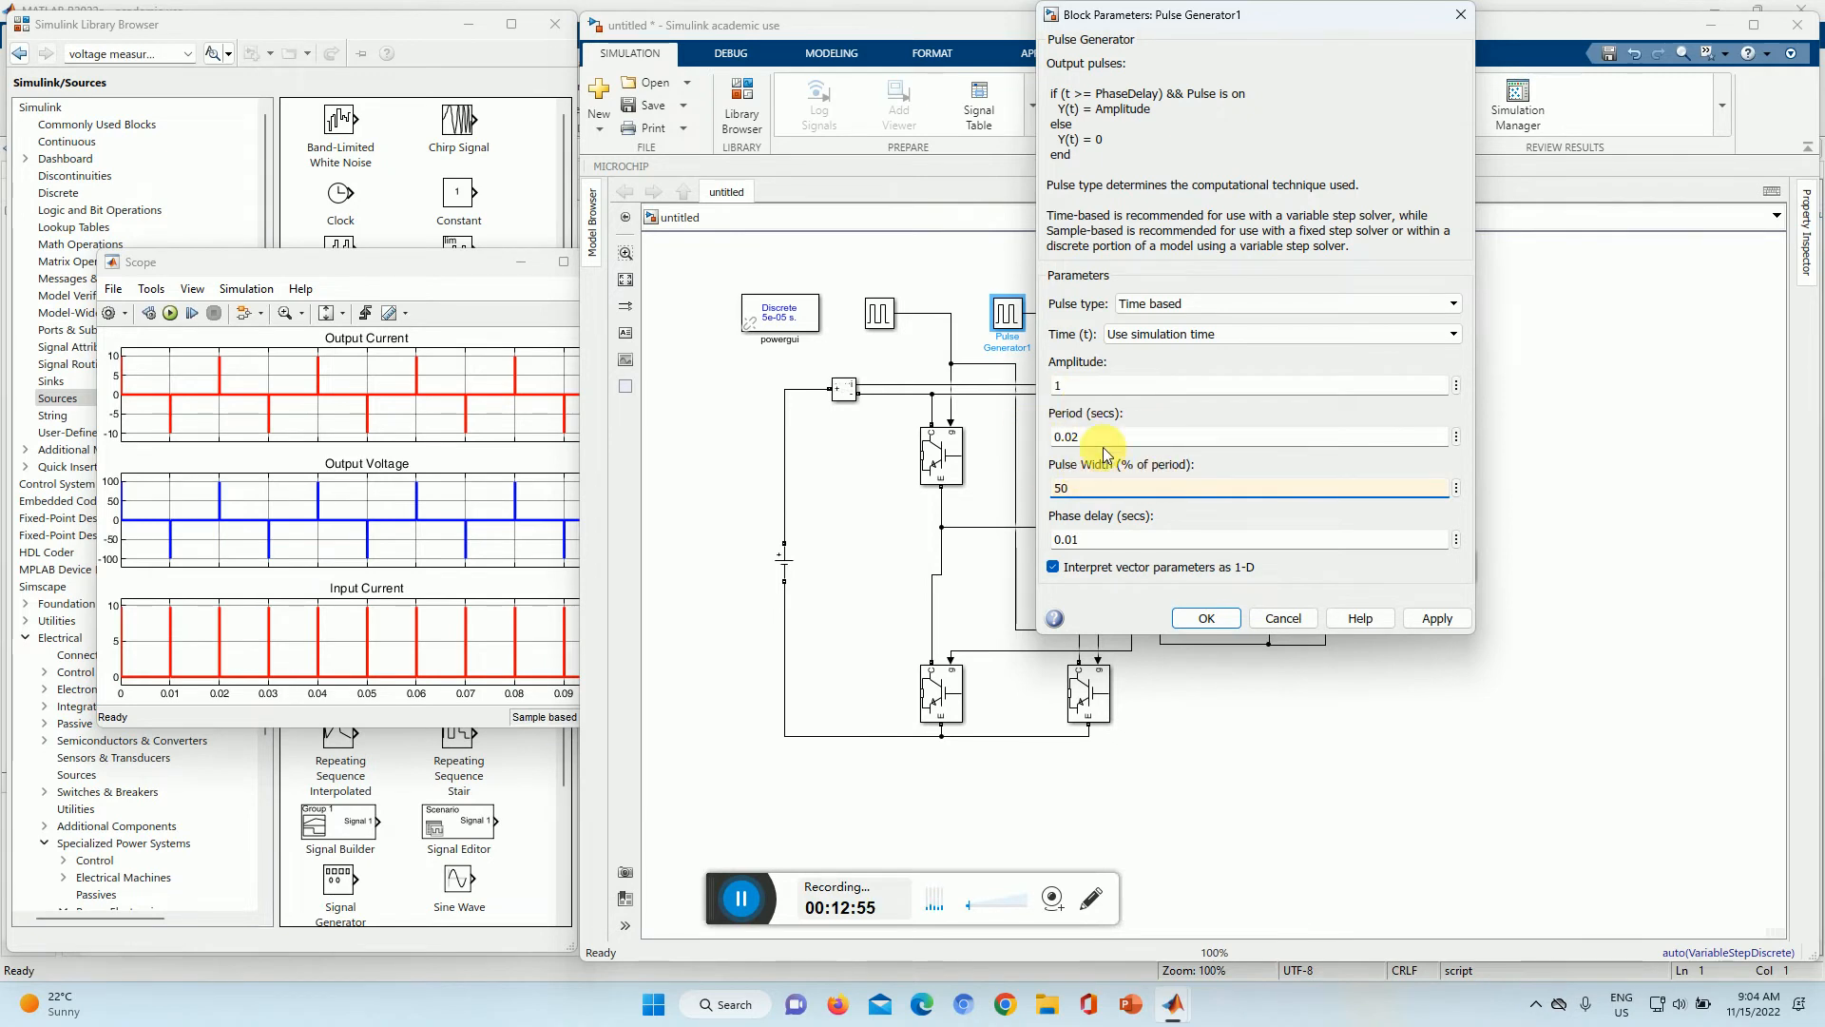
click(1438, 618)
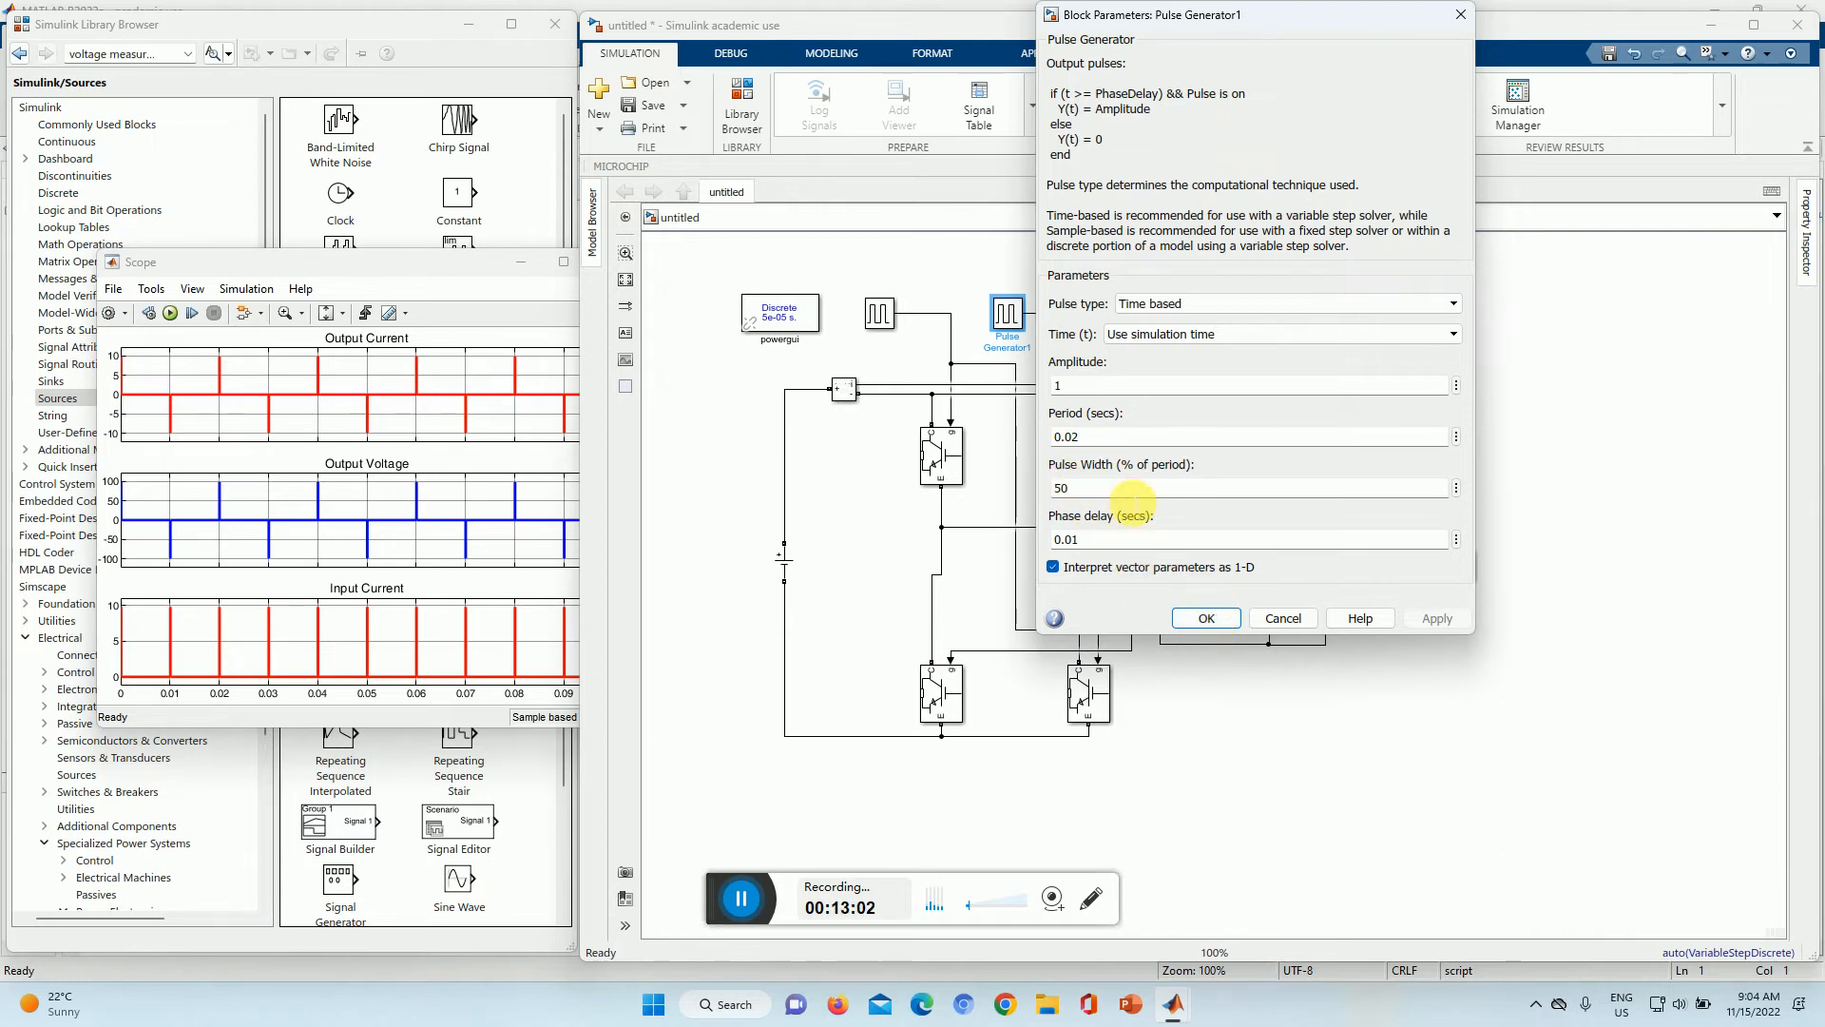
click(1207, 619)
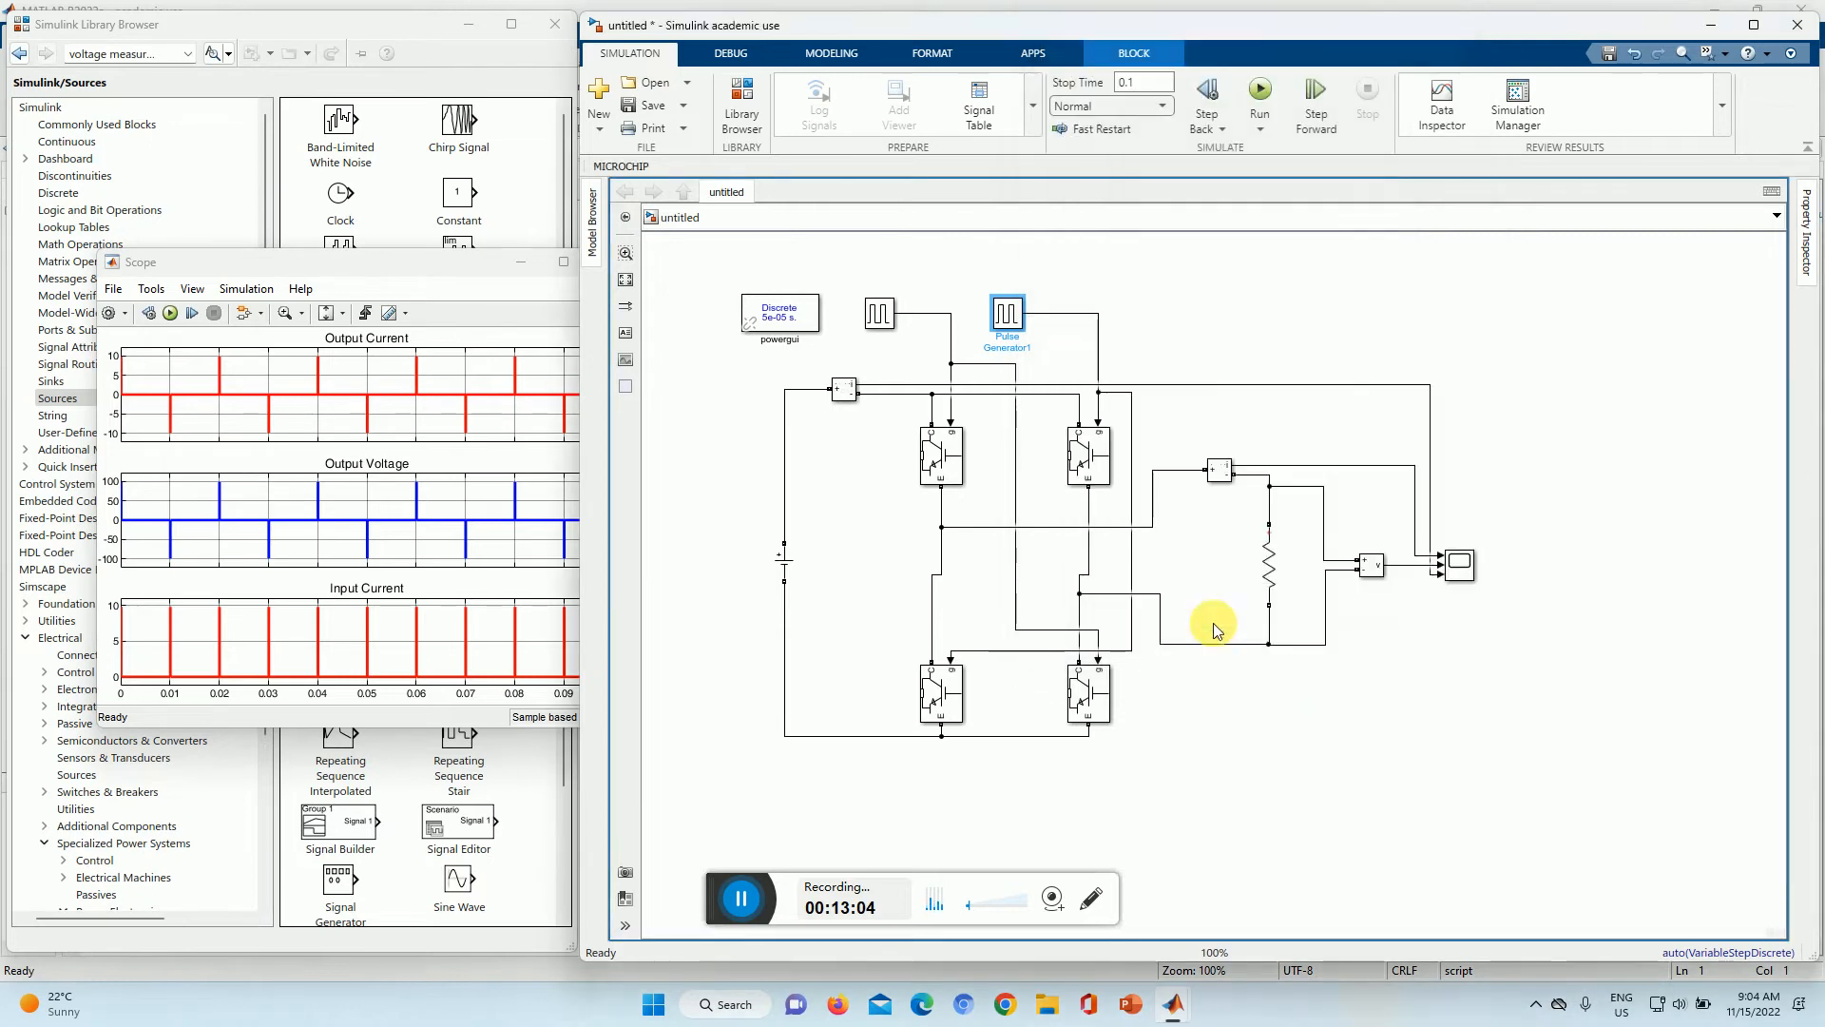
Step: Rerun the simulation and enlarge the Scope window to inspect the three updated waveforms
click(1265, 95)
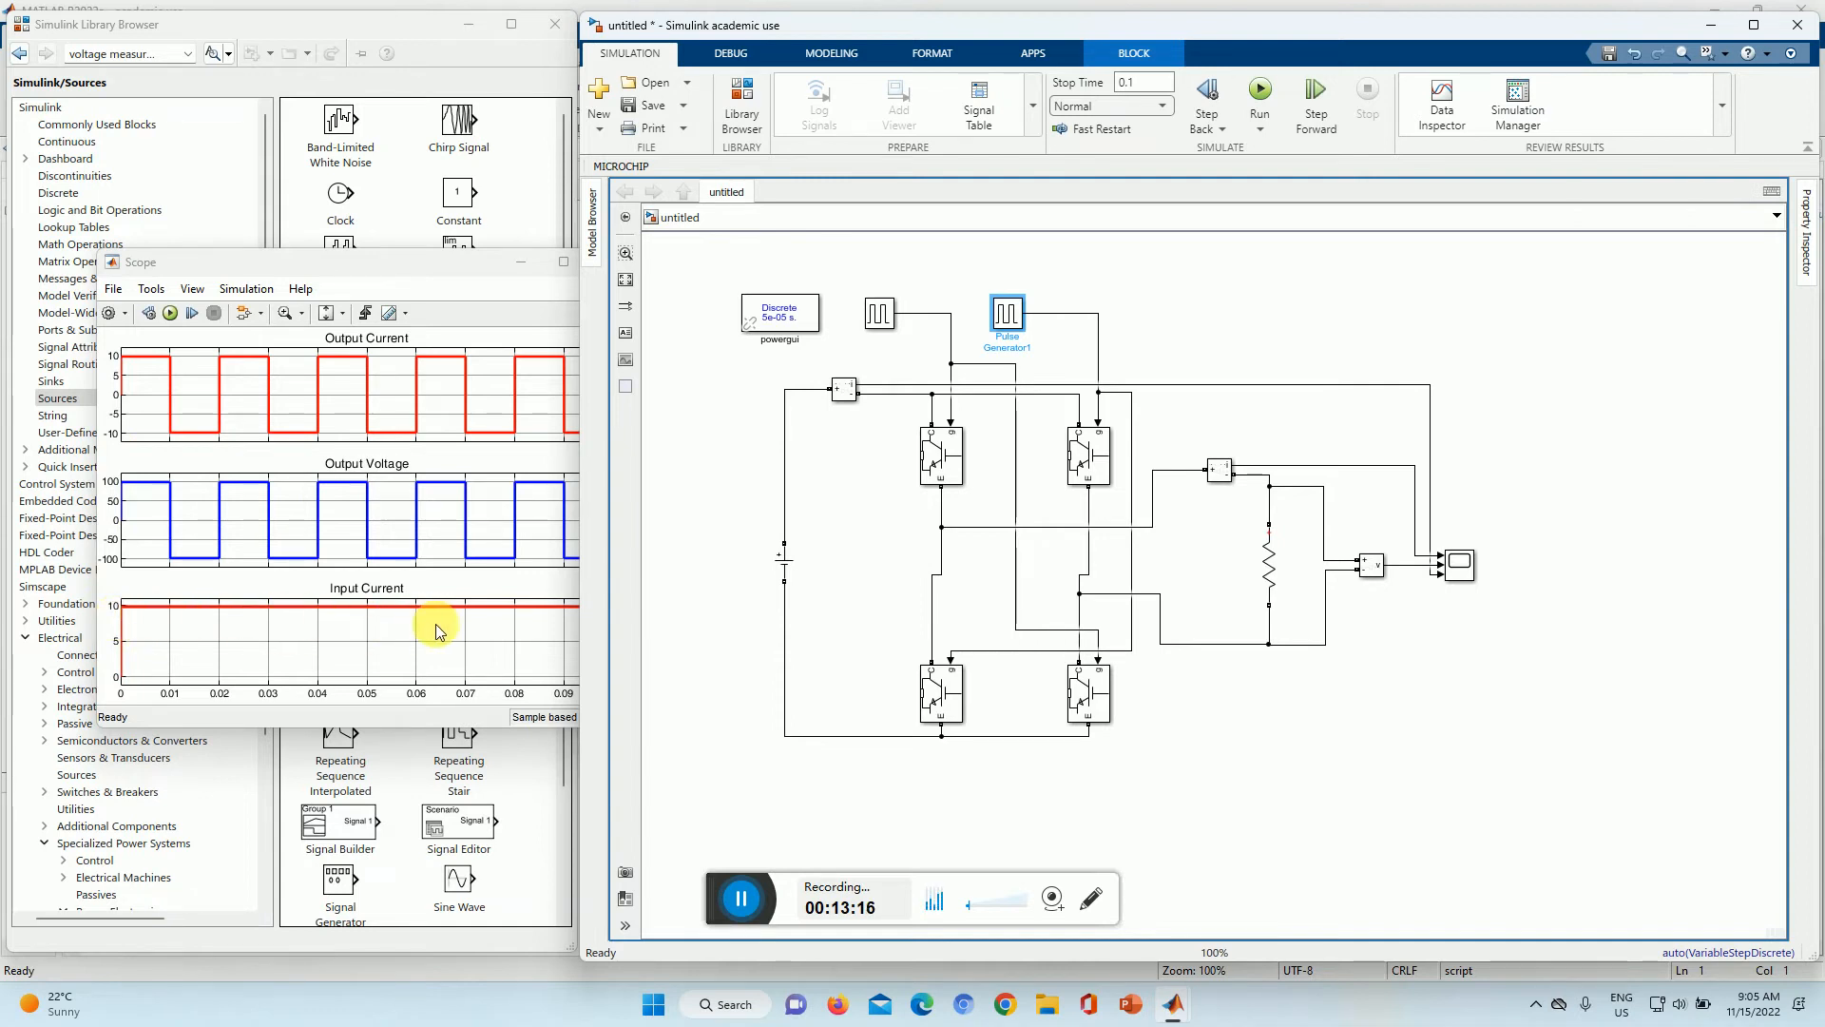
drag(434, 255, 434, 34)
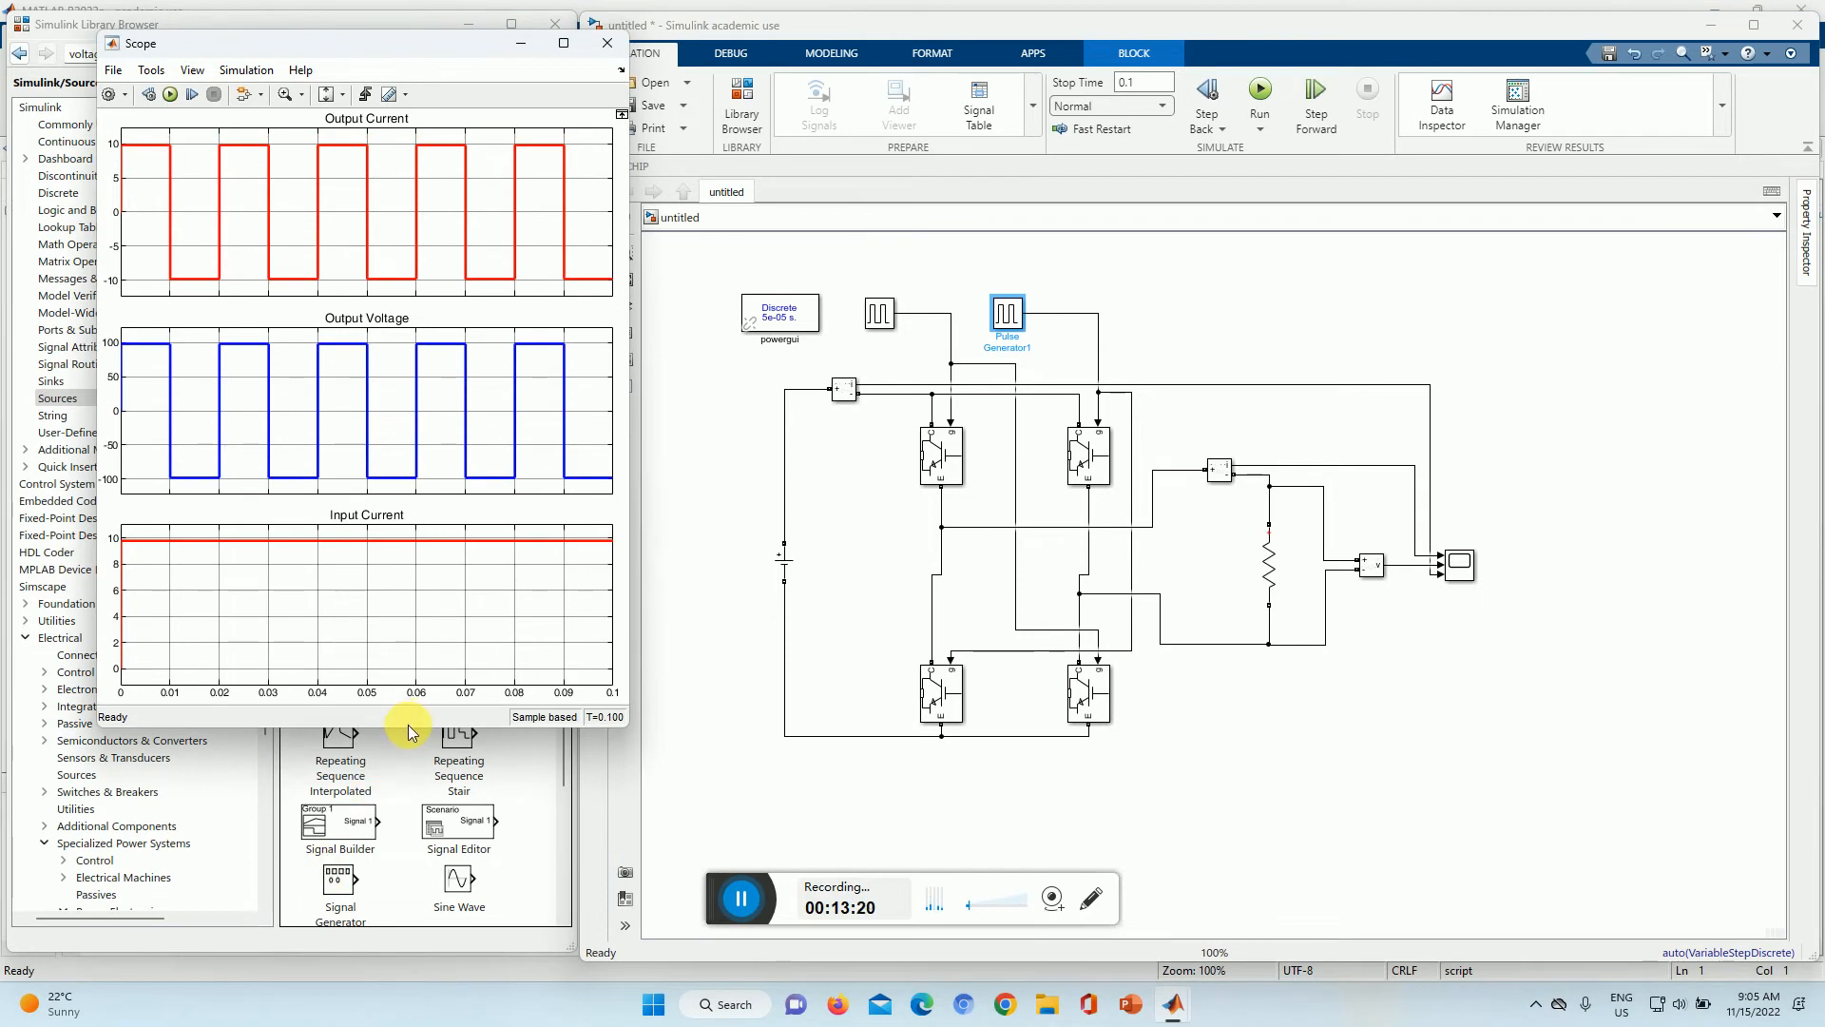
drag(409, 727, 411, 967)
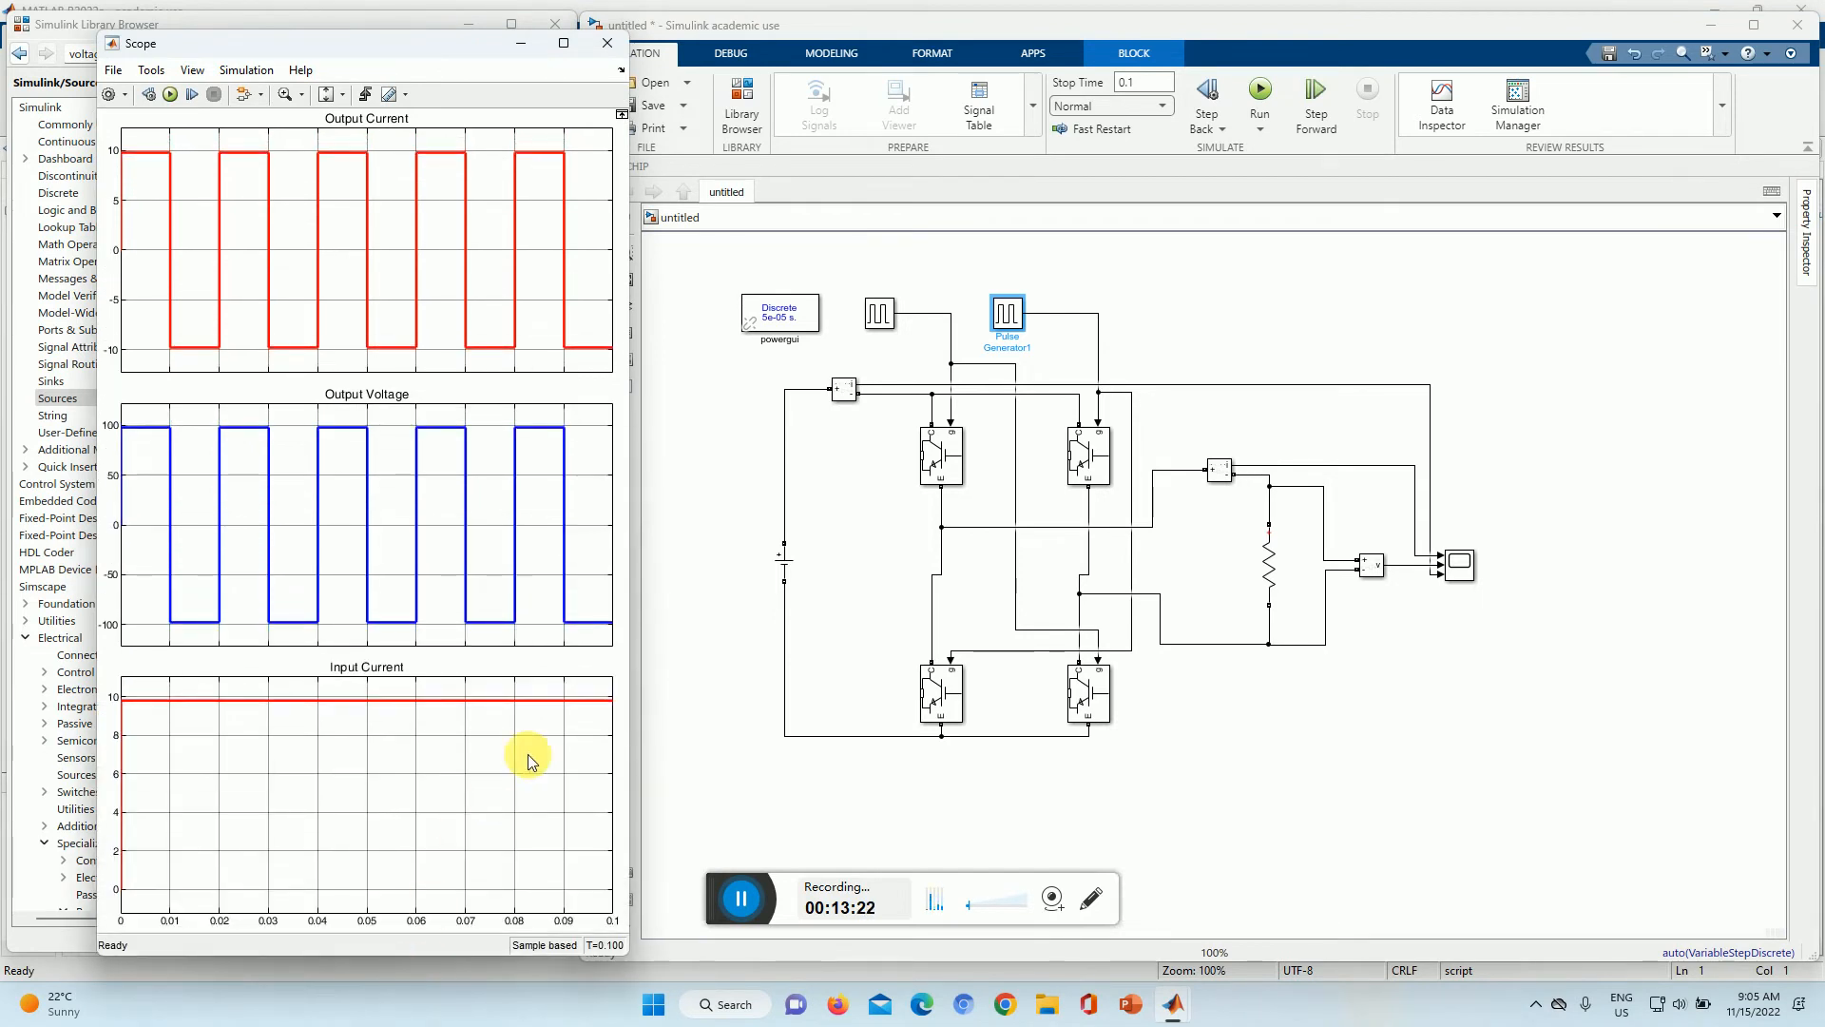
drag(646, 715, 729, 721)
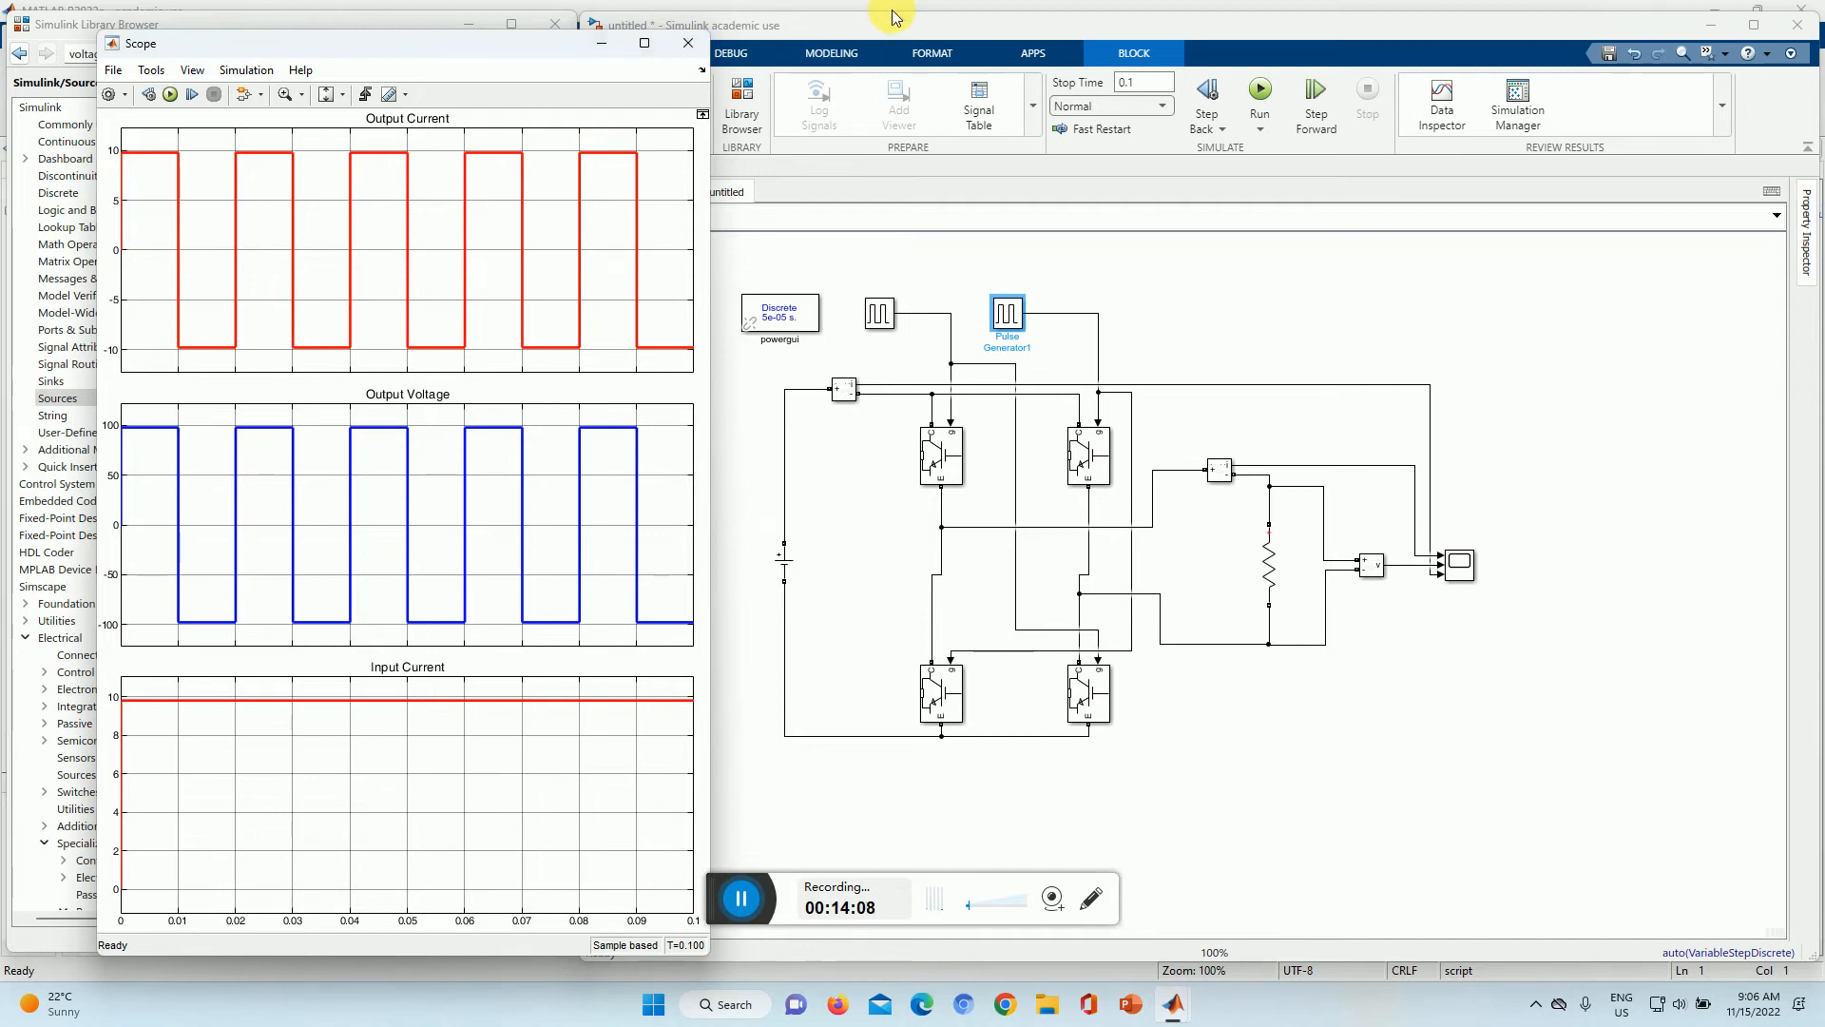
Step: Switch to the MATLAB main window, widen the Workspace, and run p=out.ScopeData to store the logged scope data
mouse_move(1173, 1004)
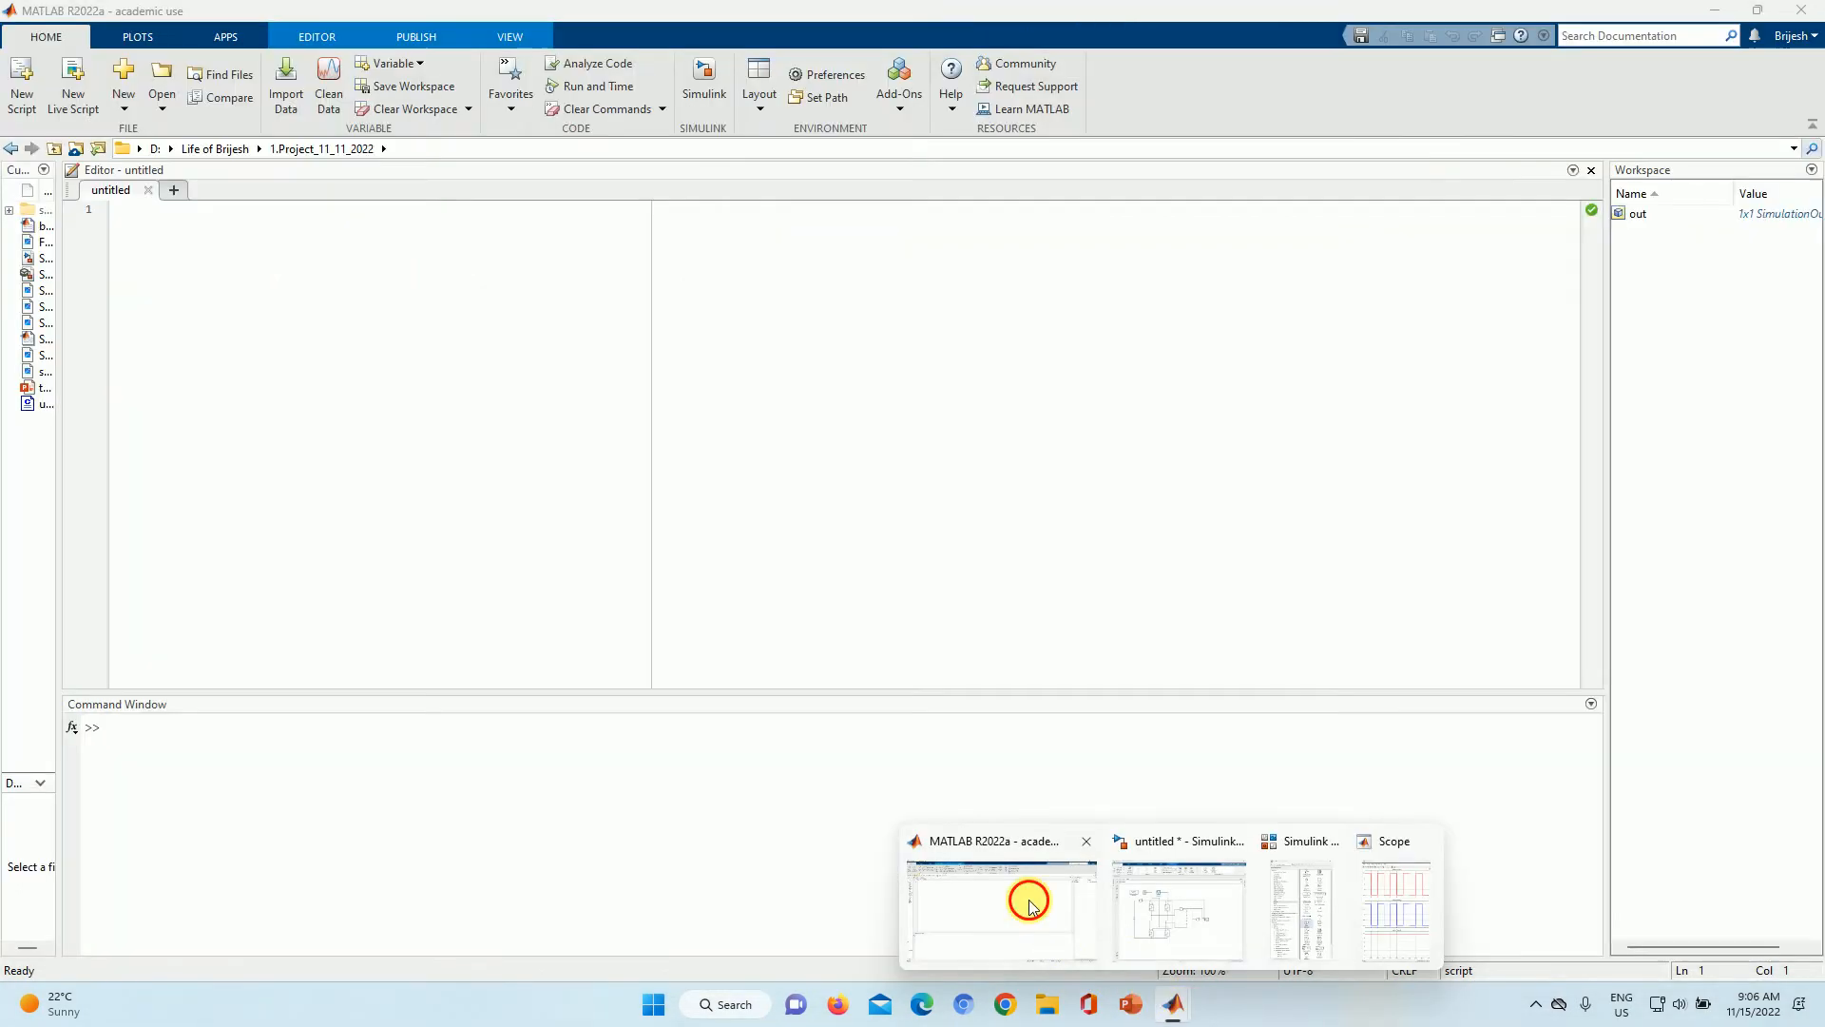
click(1011, 917)
click(149, 752)
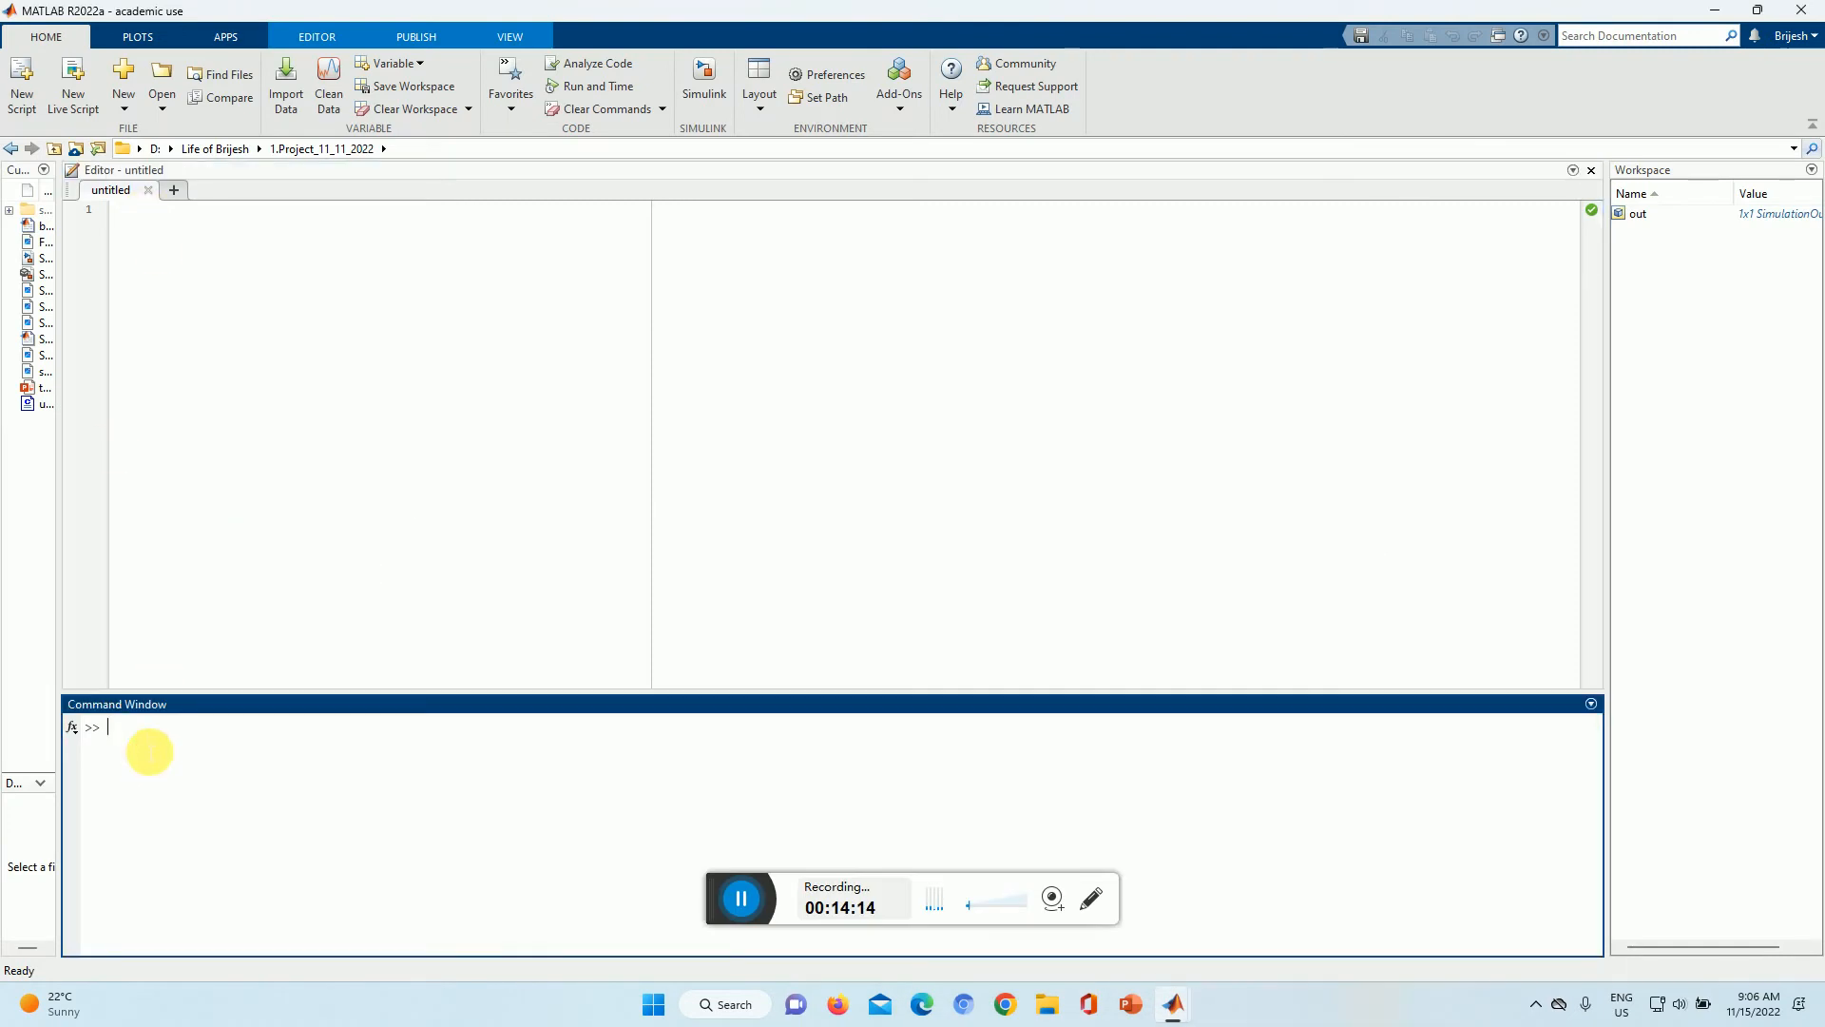
text(p=out)
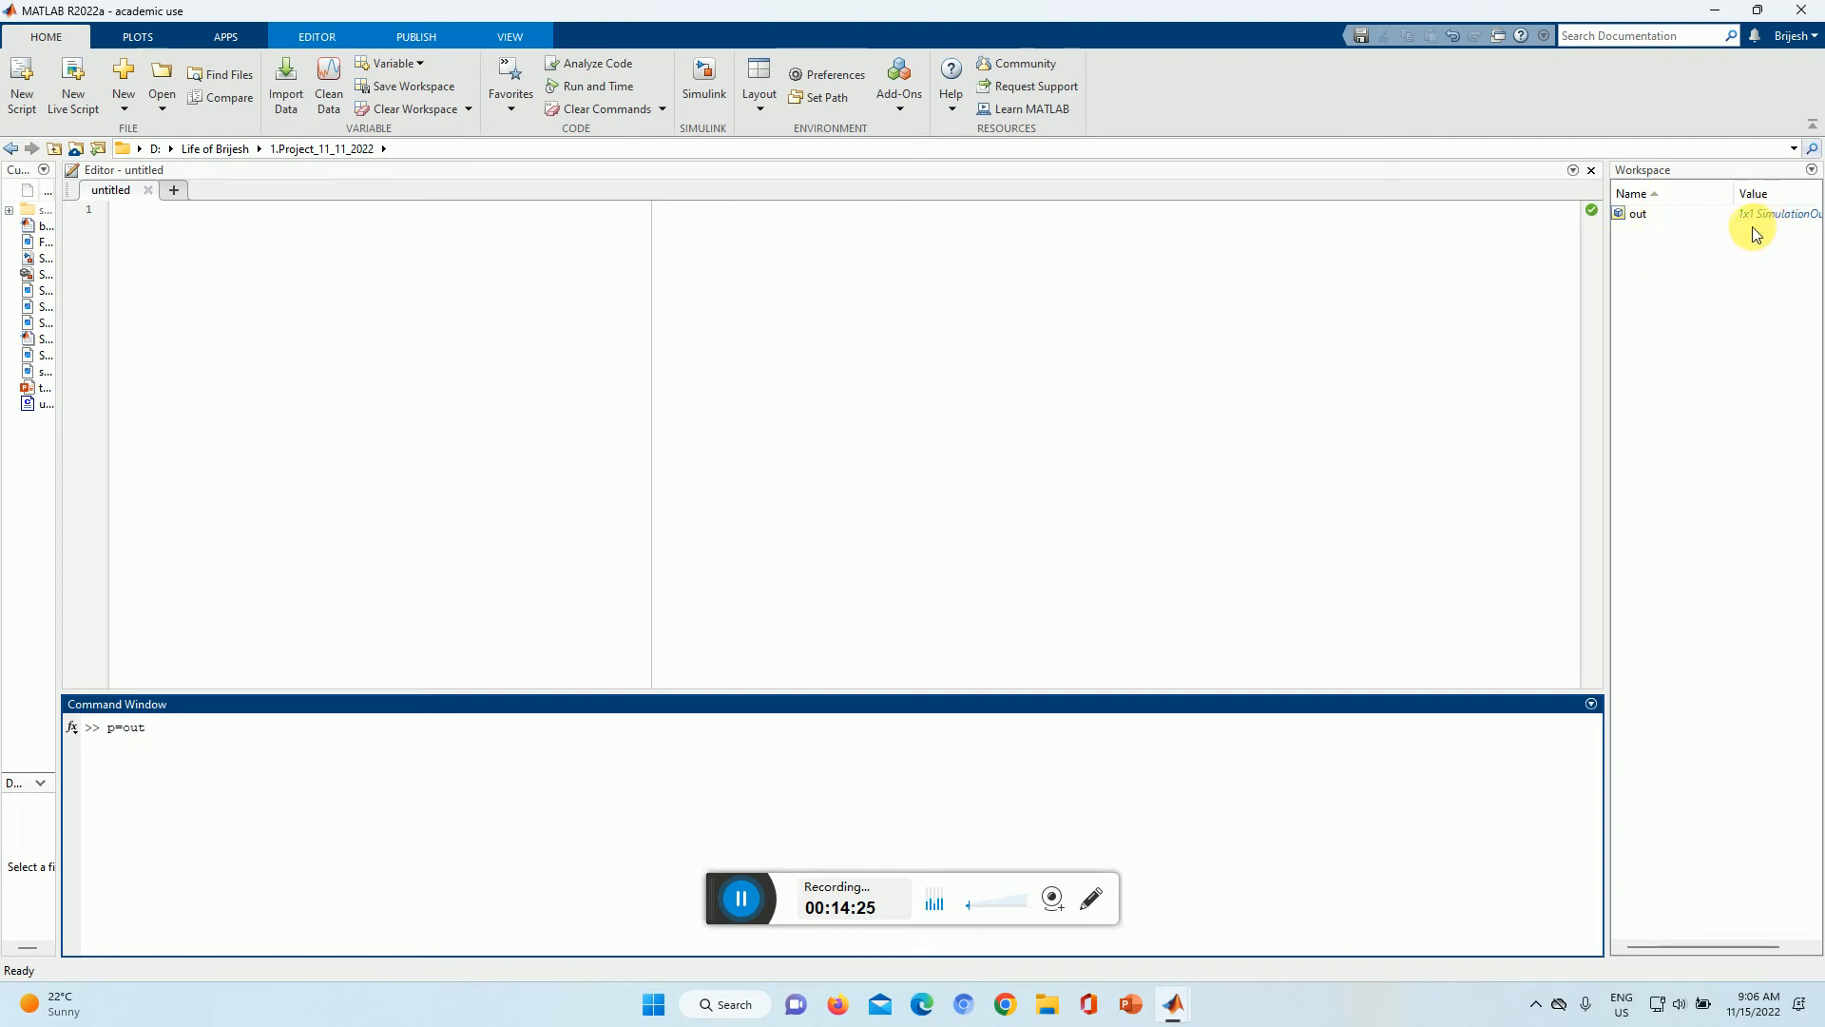
drag(1616, 366, 1441, 373)
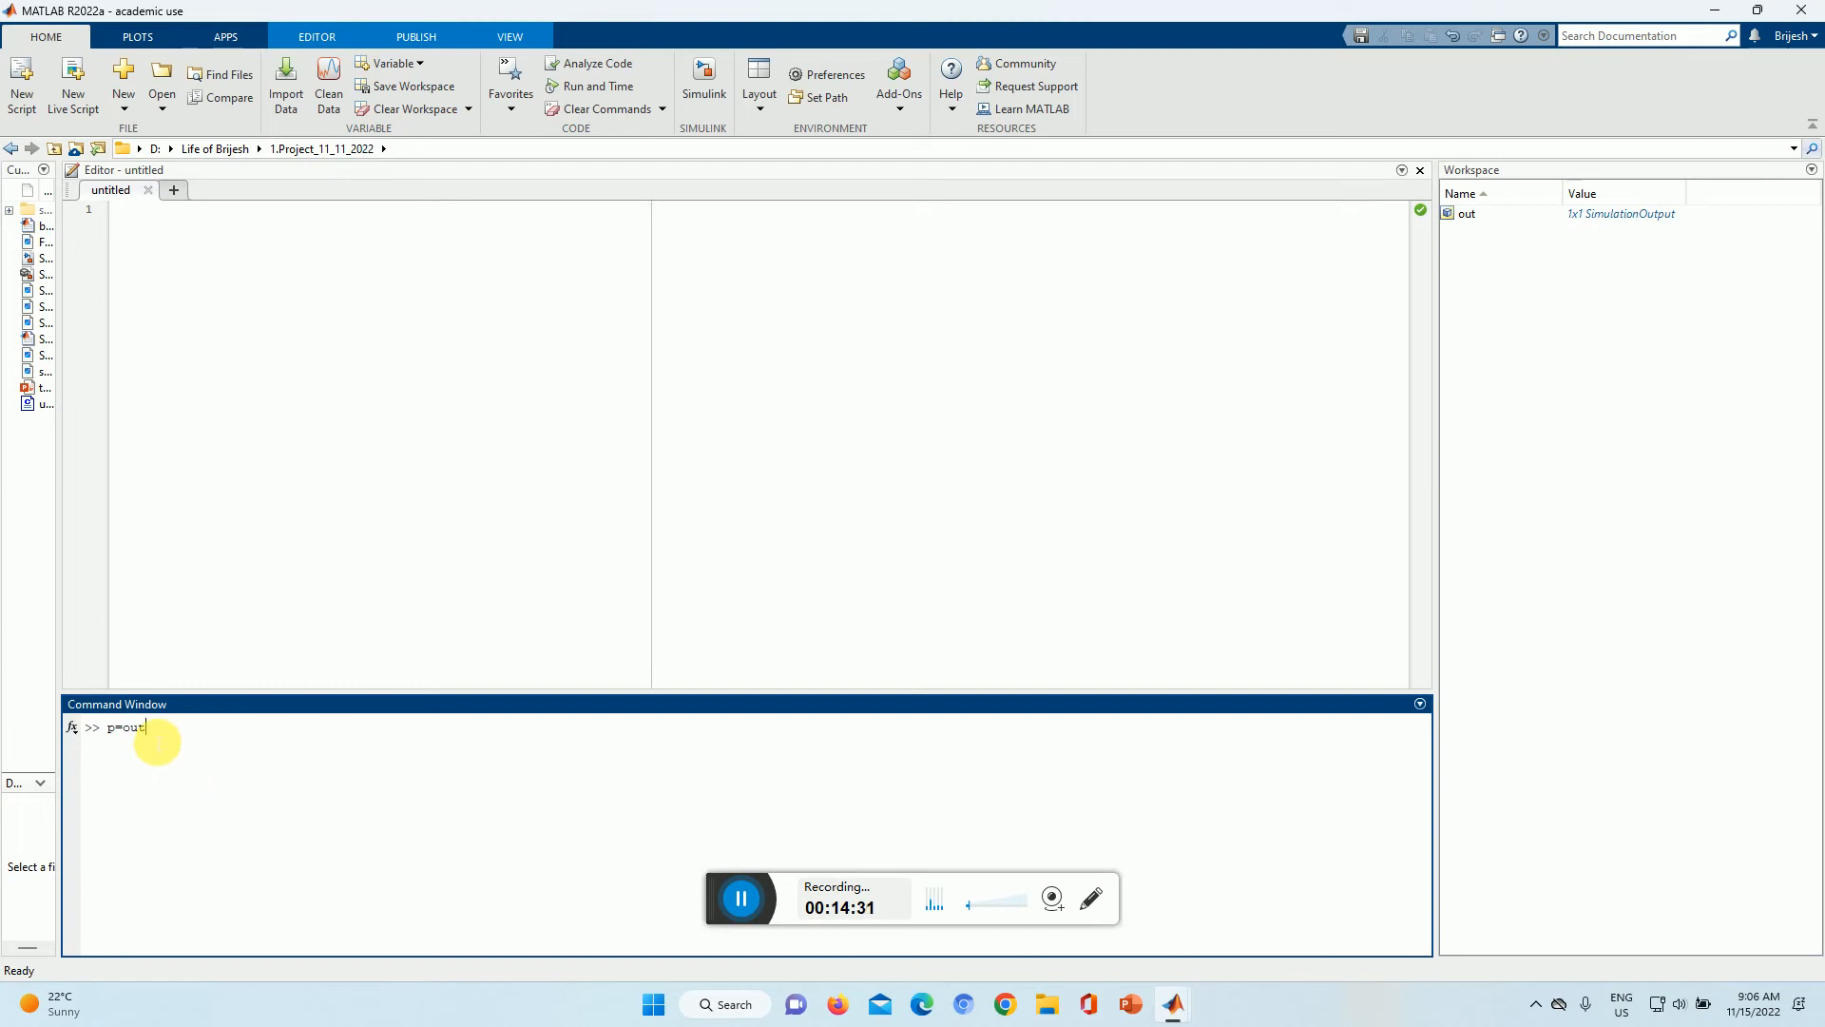
text(peData)
key(Return)
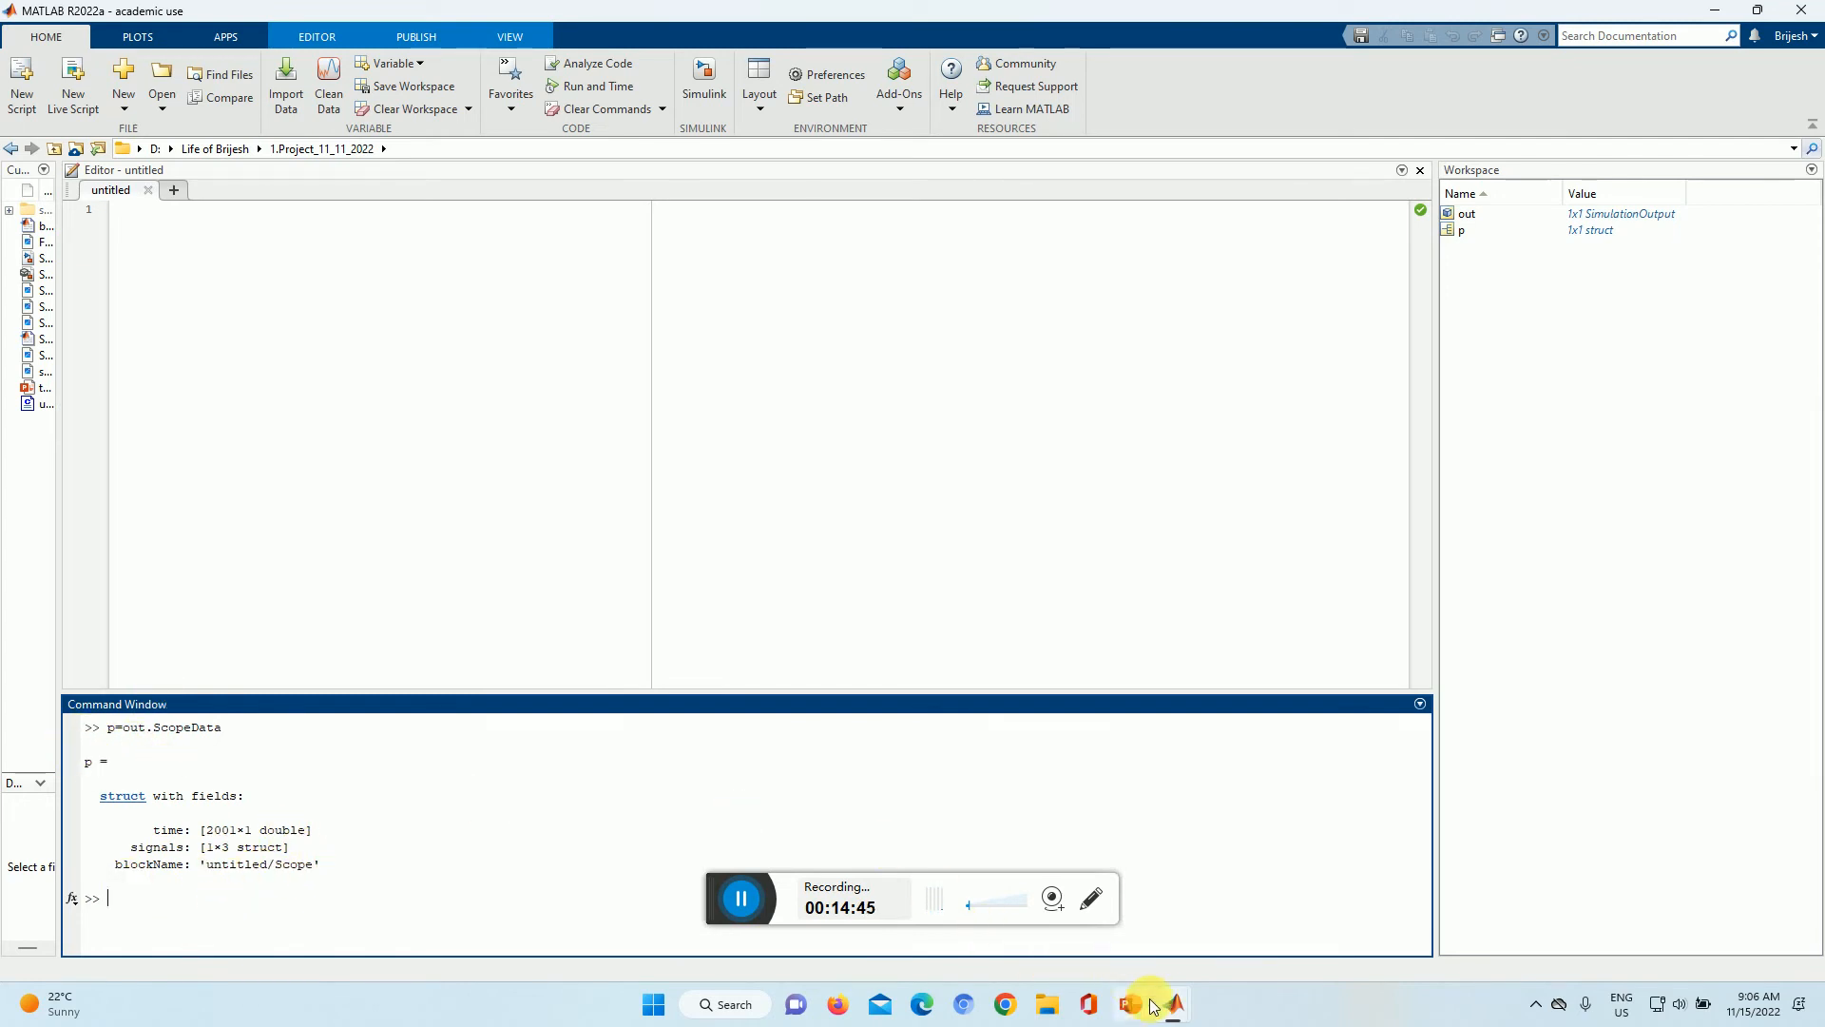
Step: Return to the Simulink model, launch FFT Analysis from the powergui block, and move the FFT Analyzer window clear of the screen edge
mouse_move(1173, 1006)
click(1194, 914)
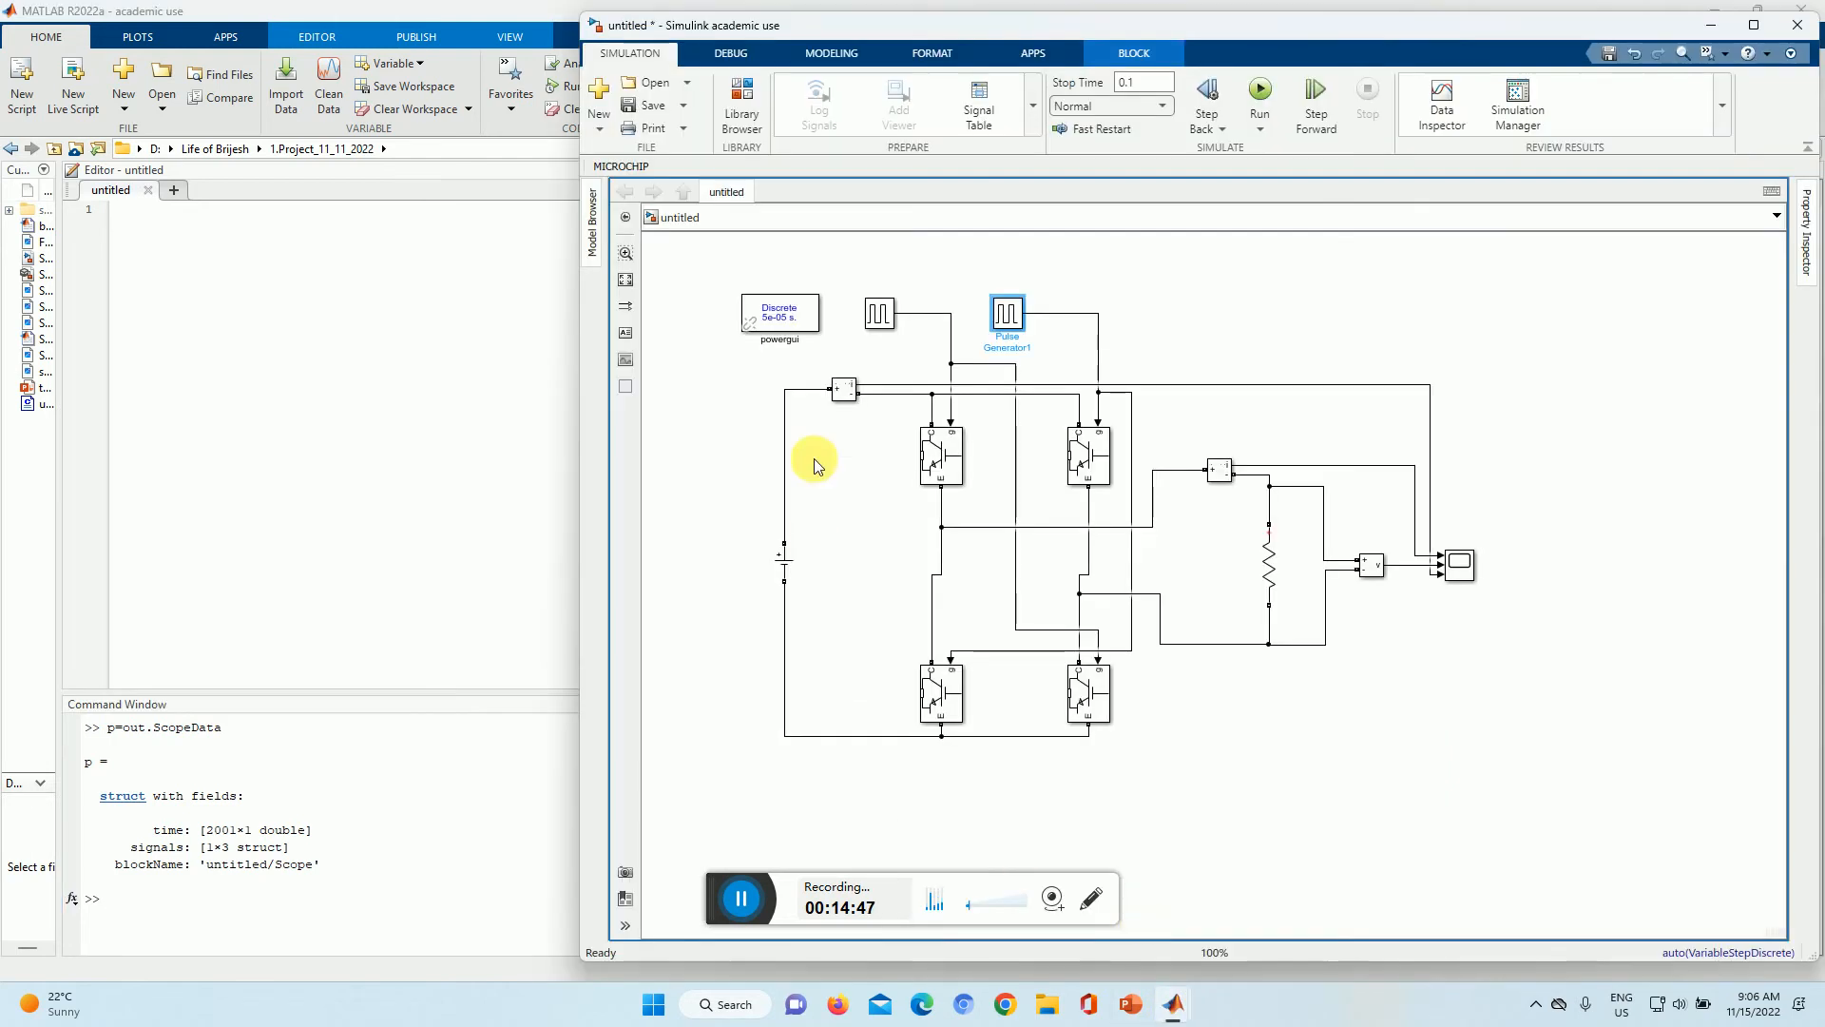
click(796, 323)
double_click(796, 323)
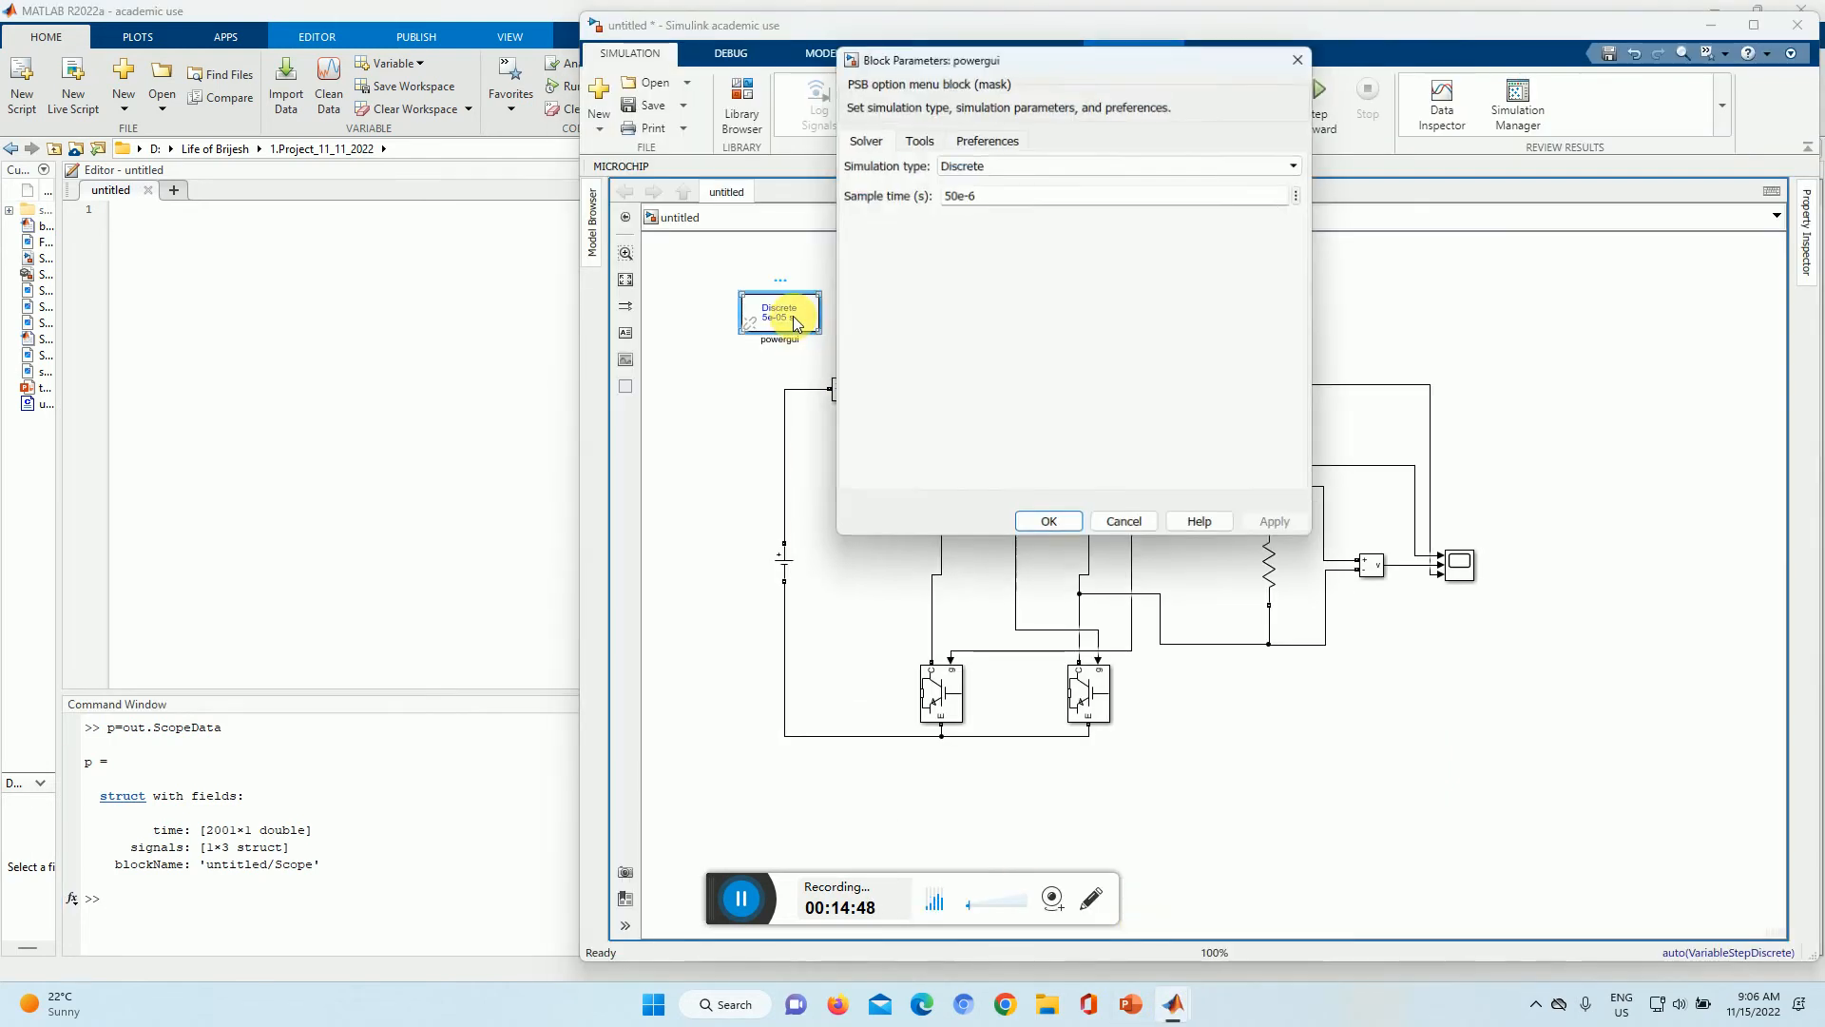
click(936, 144)
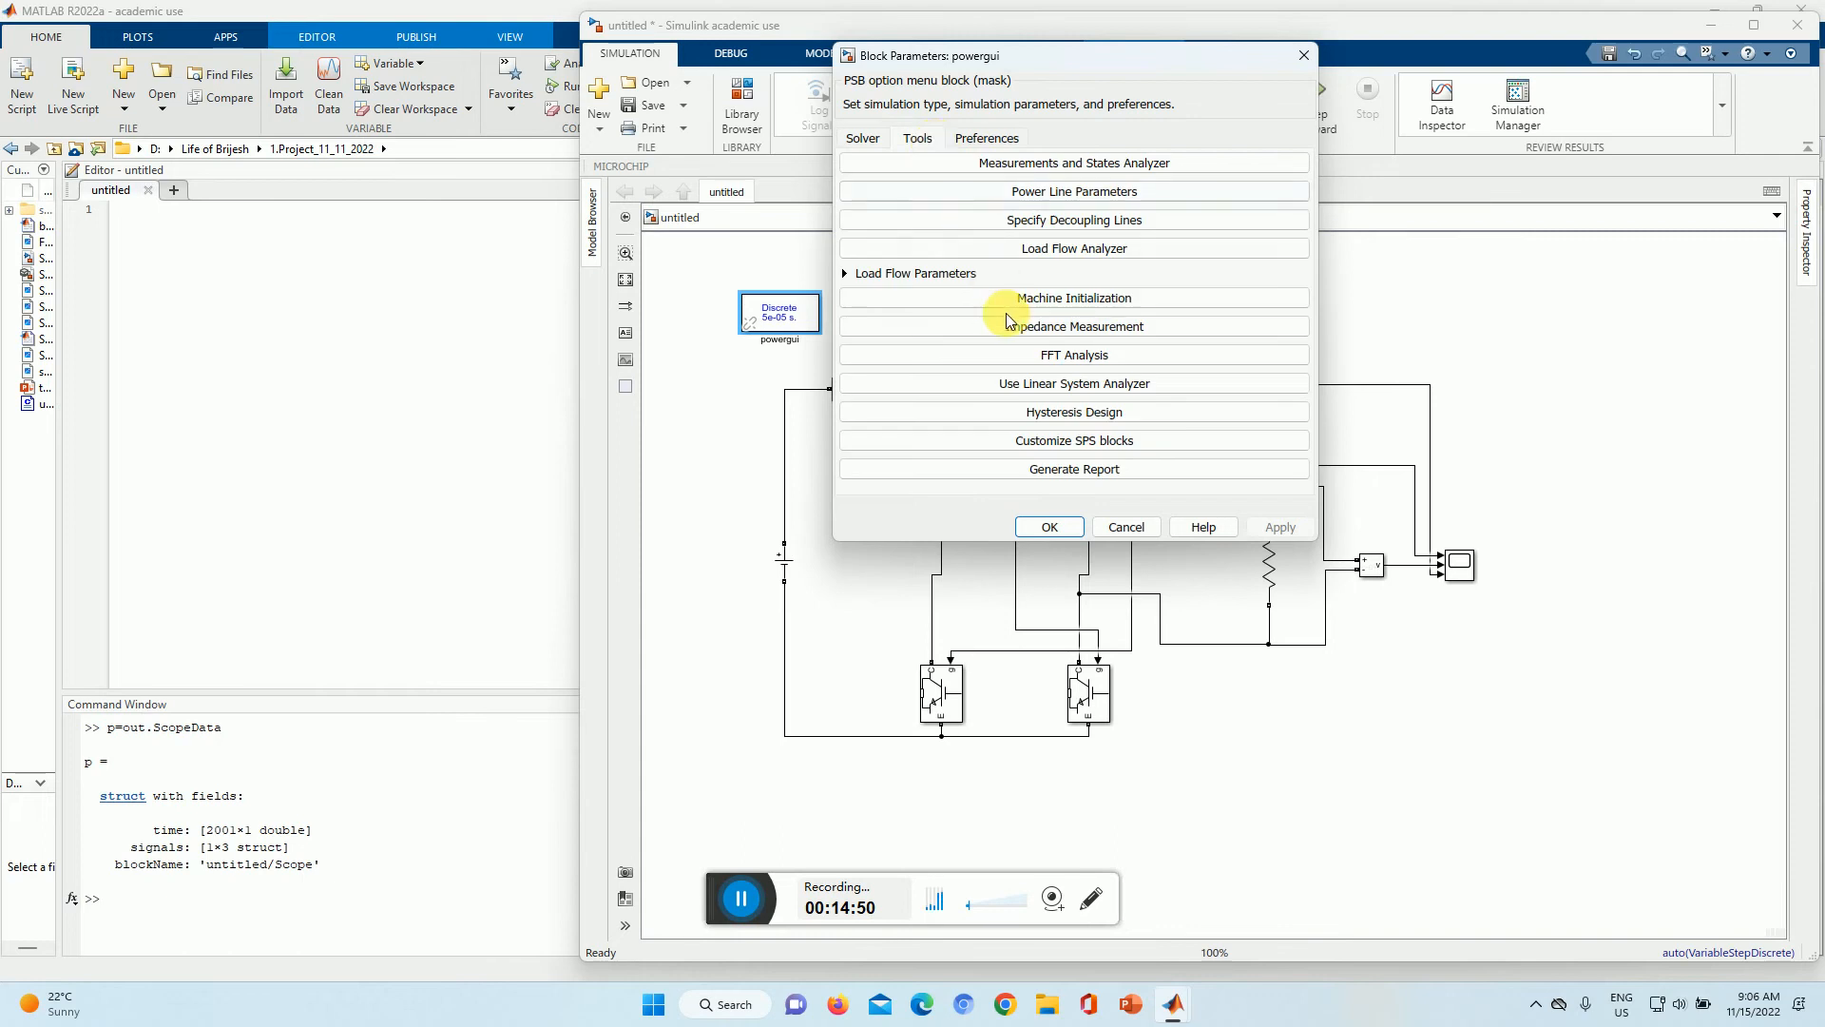
click(1050, 364)
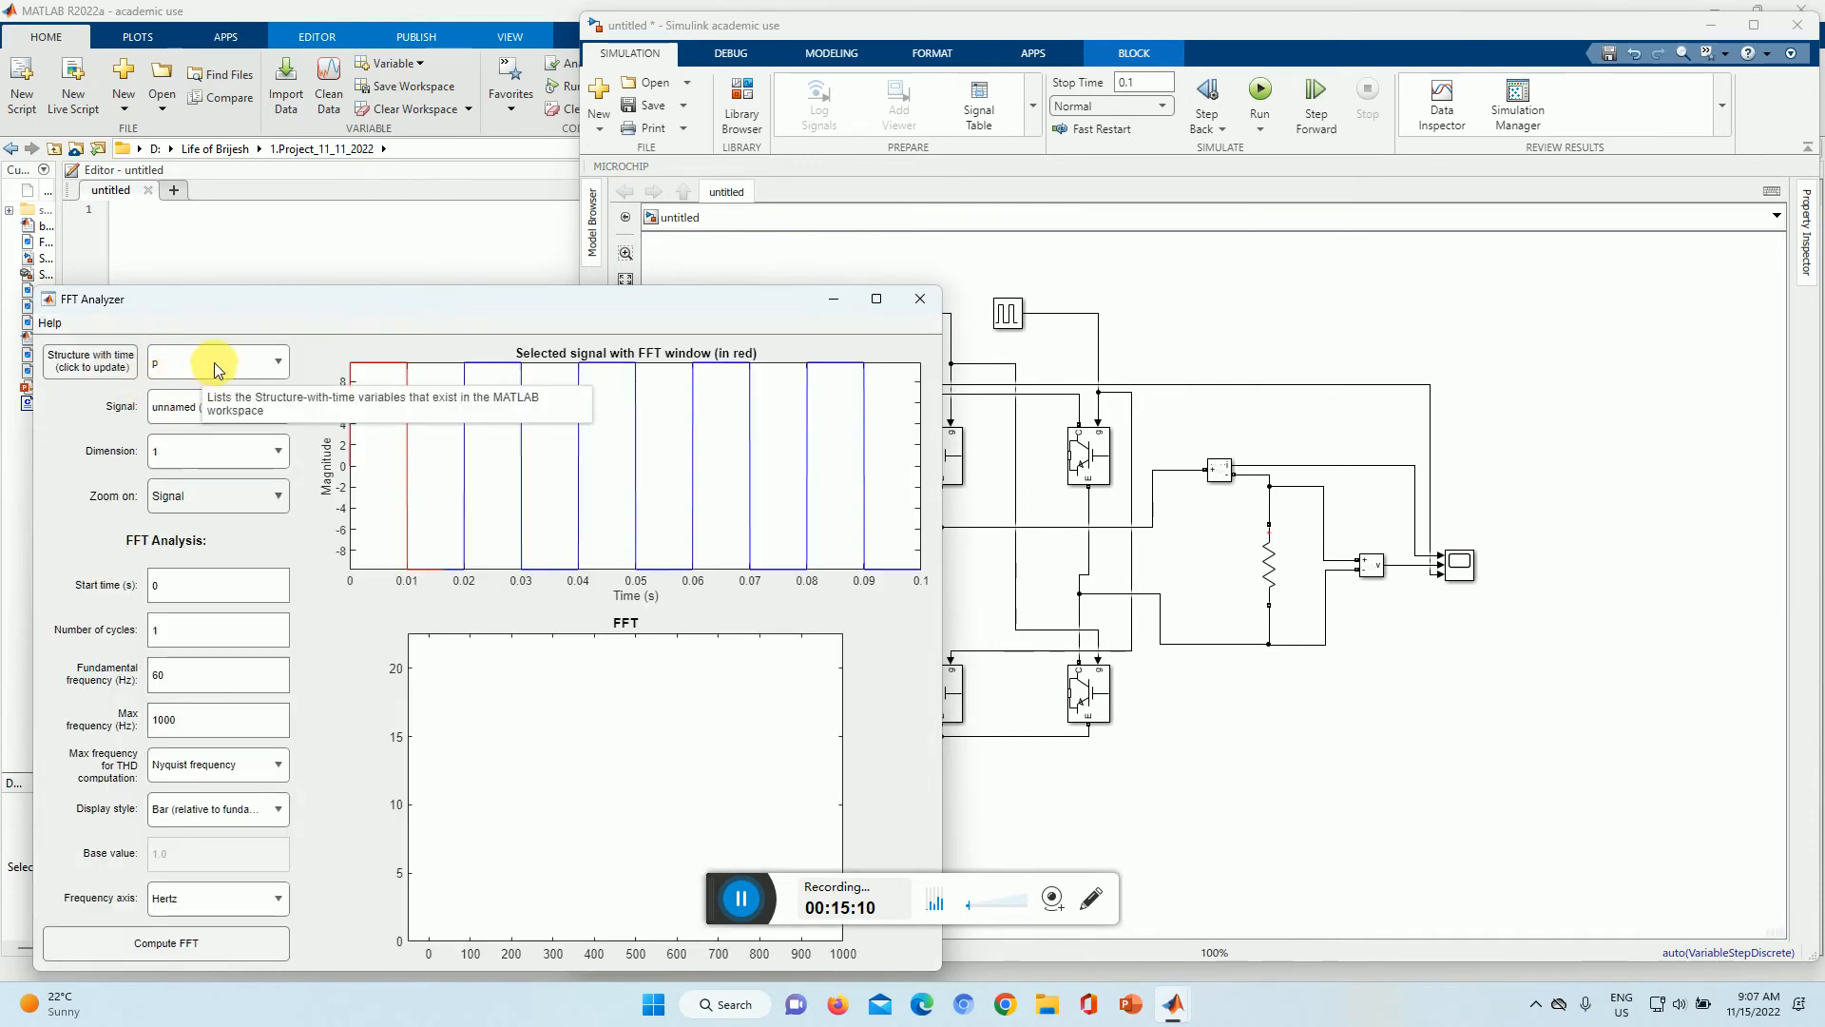
drag(333, 298, 865, 99)
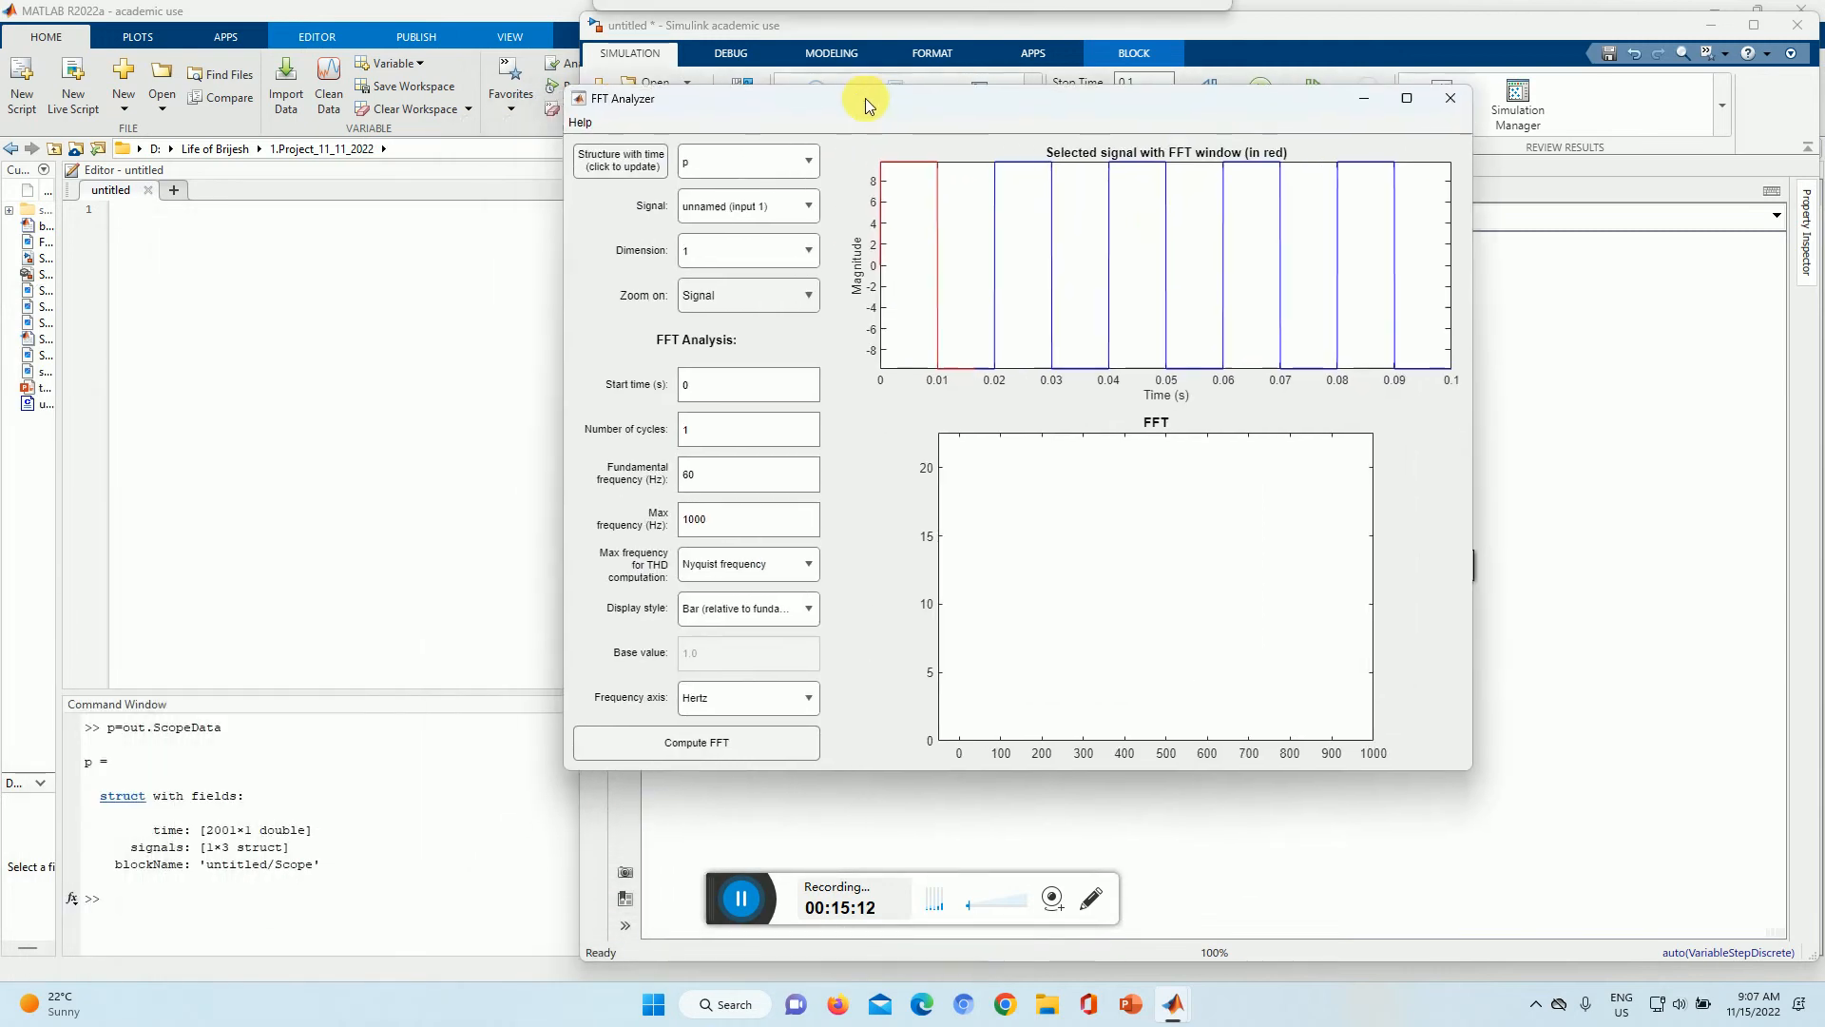
Step: Preview the second and third signals of structure p, and choose unnamed (input 2) for the FFT analysis
click(761, 208)
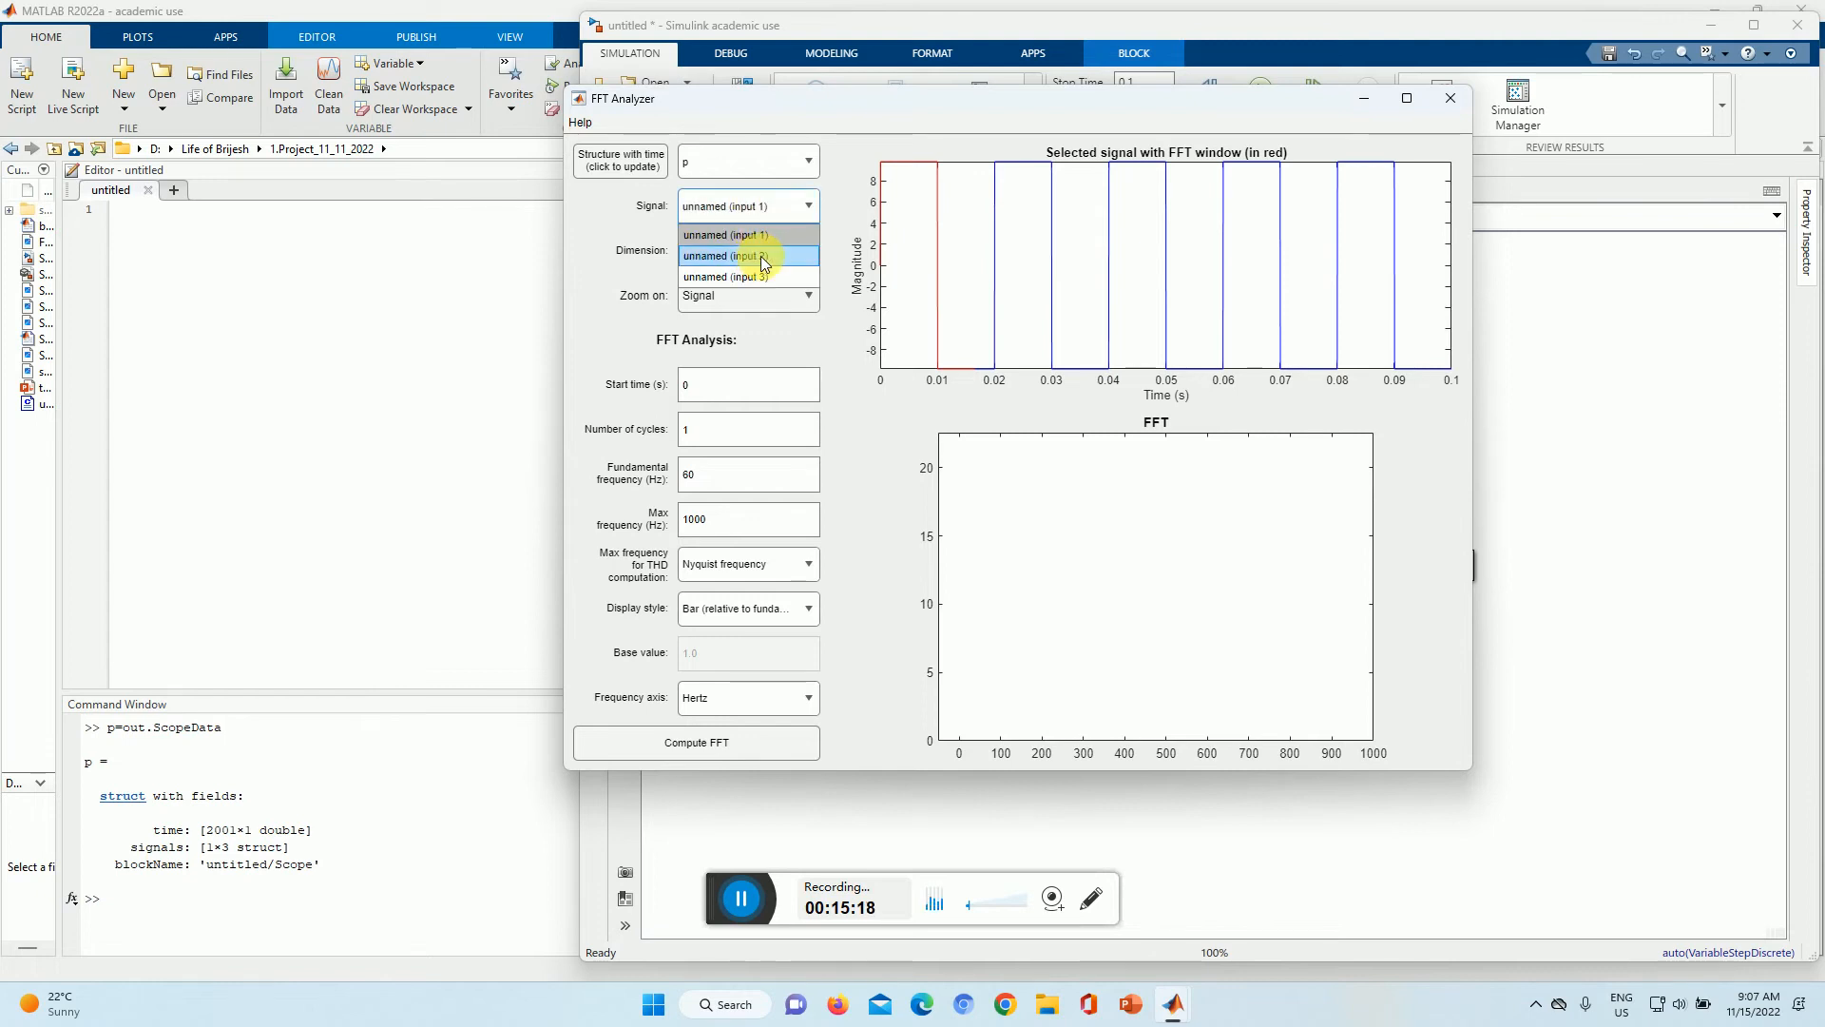
click(761, 255)
click(804, 255)
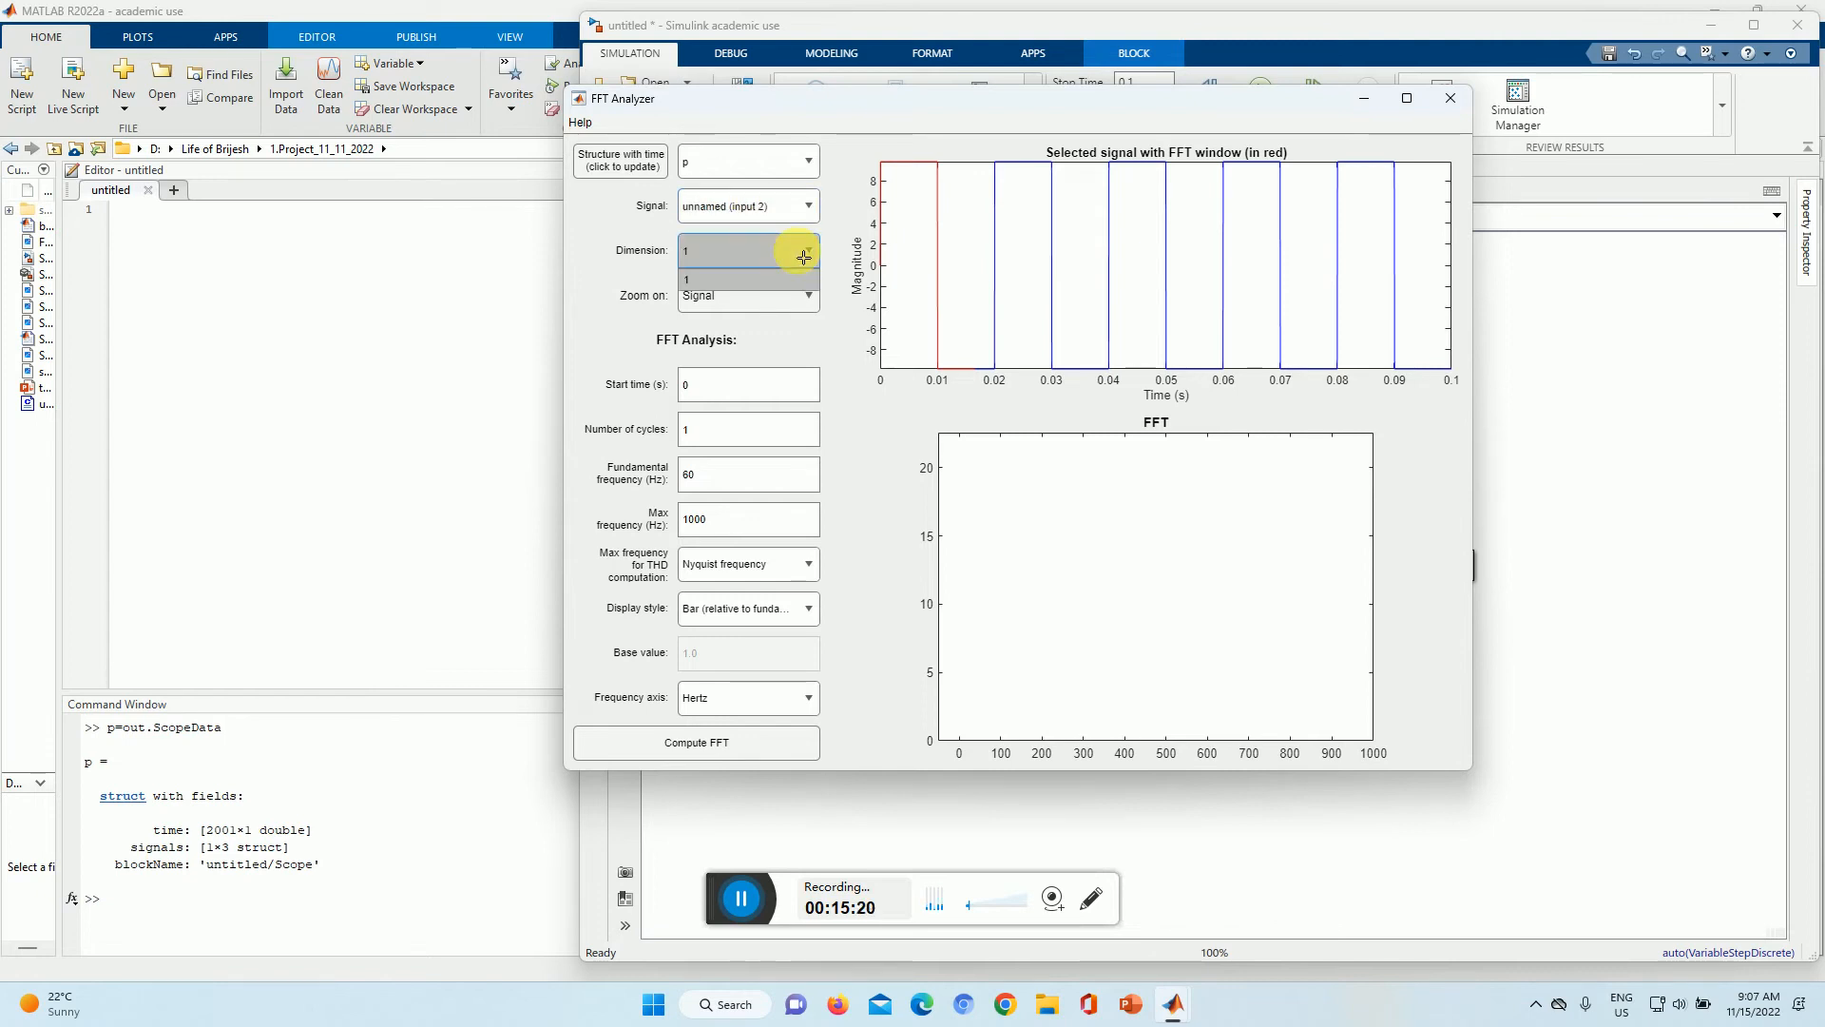
click(800, 209)
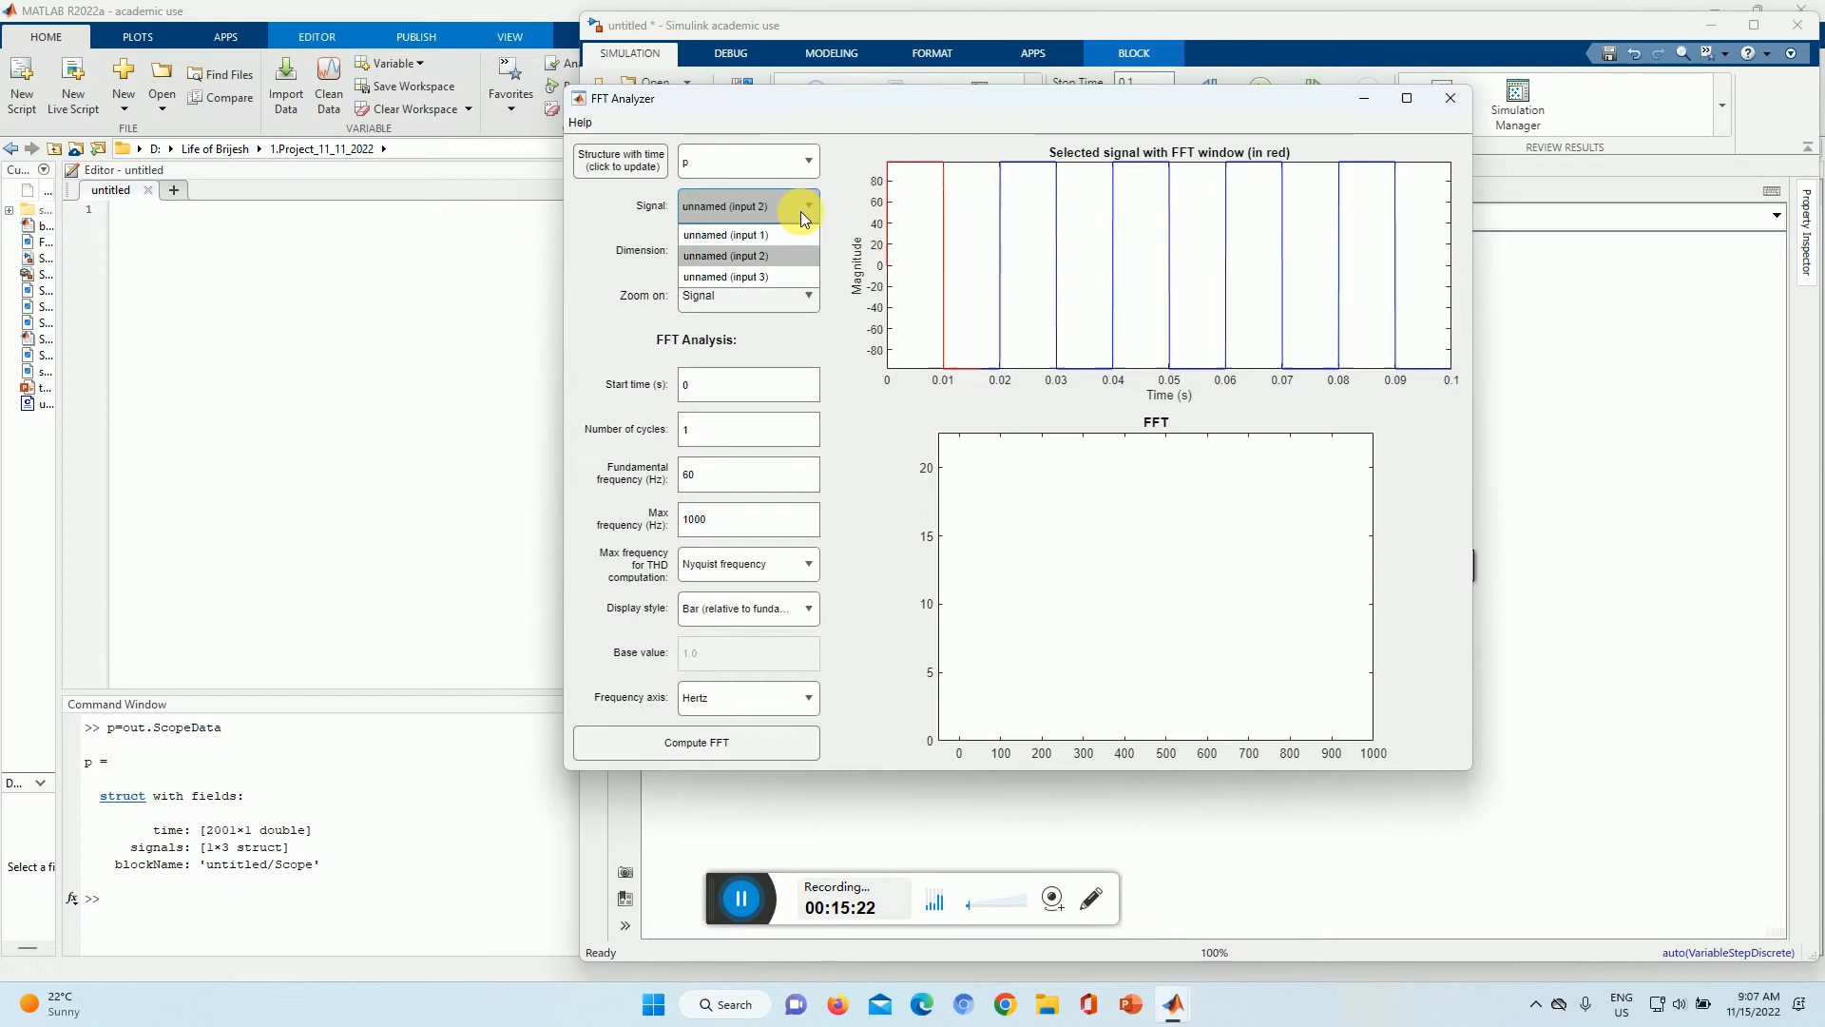
click(778, 277)
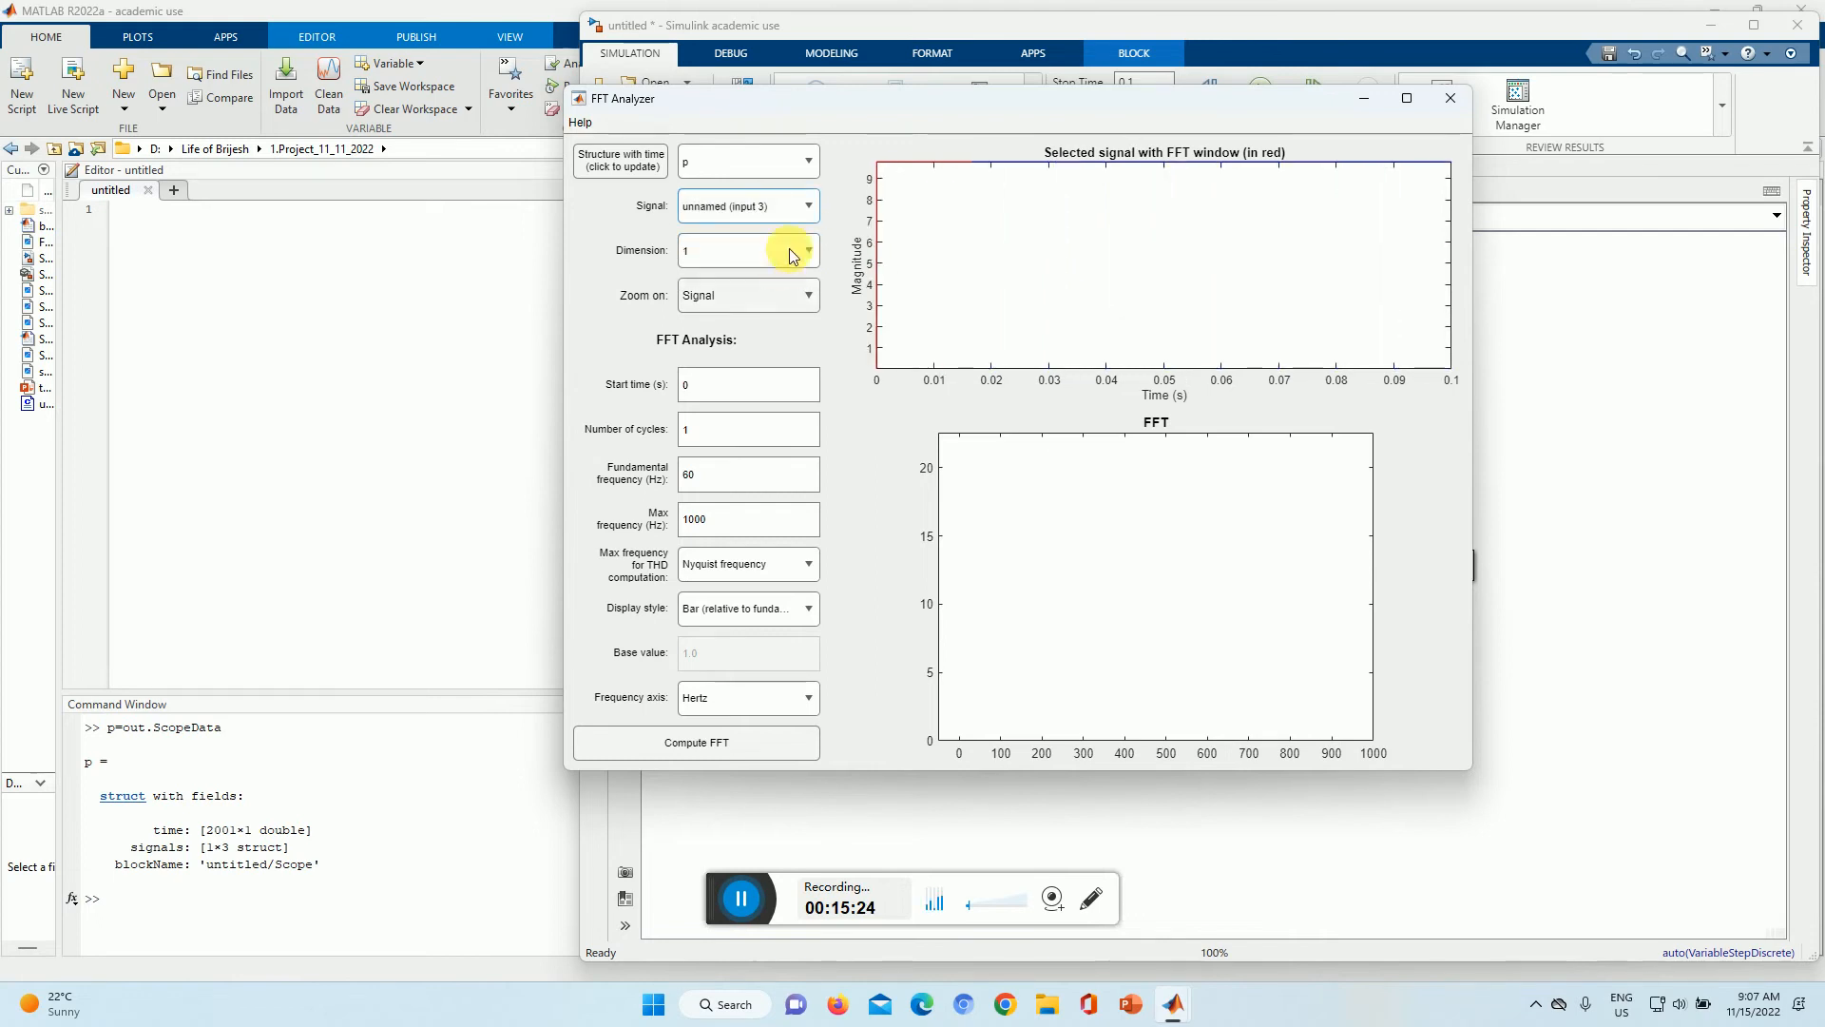
click(797, 209)
click(772, 260)
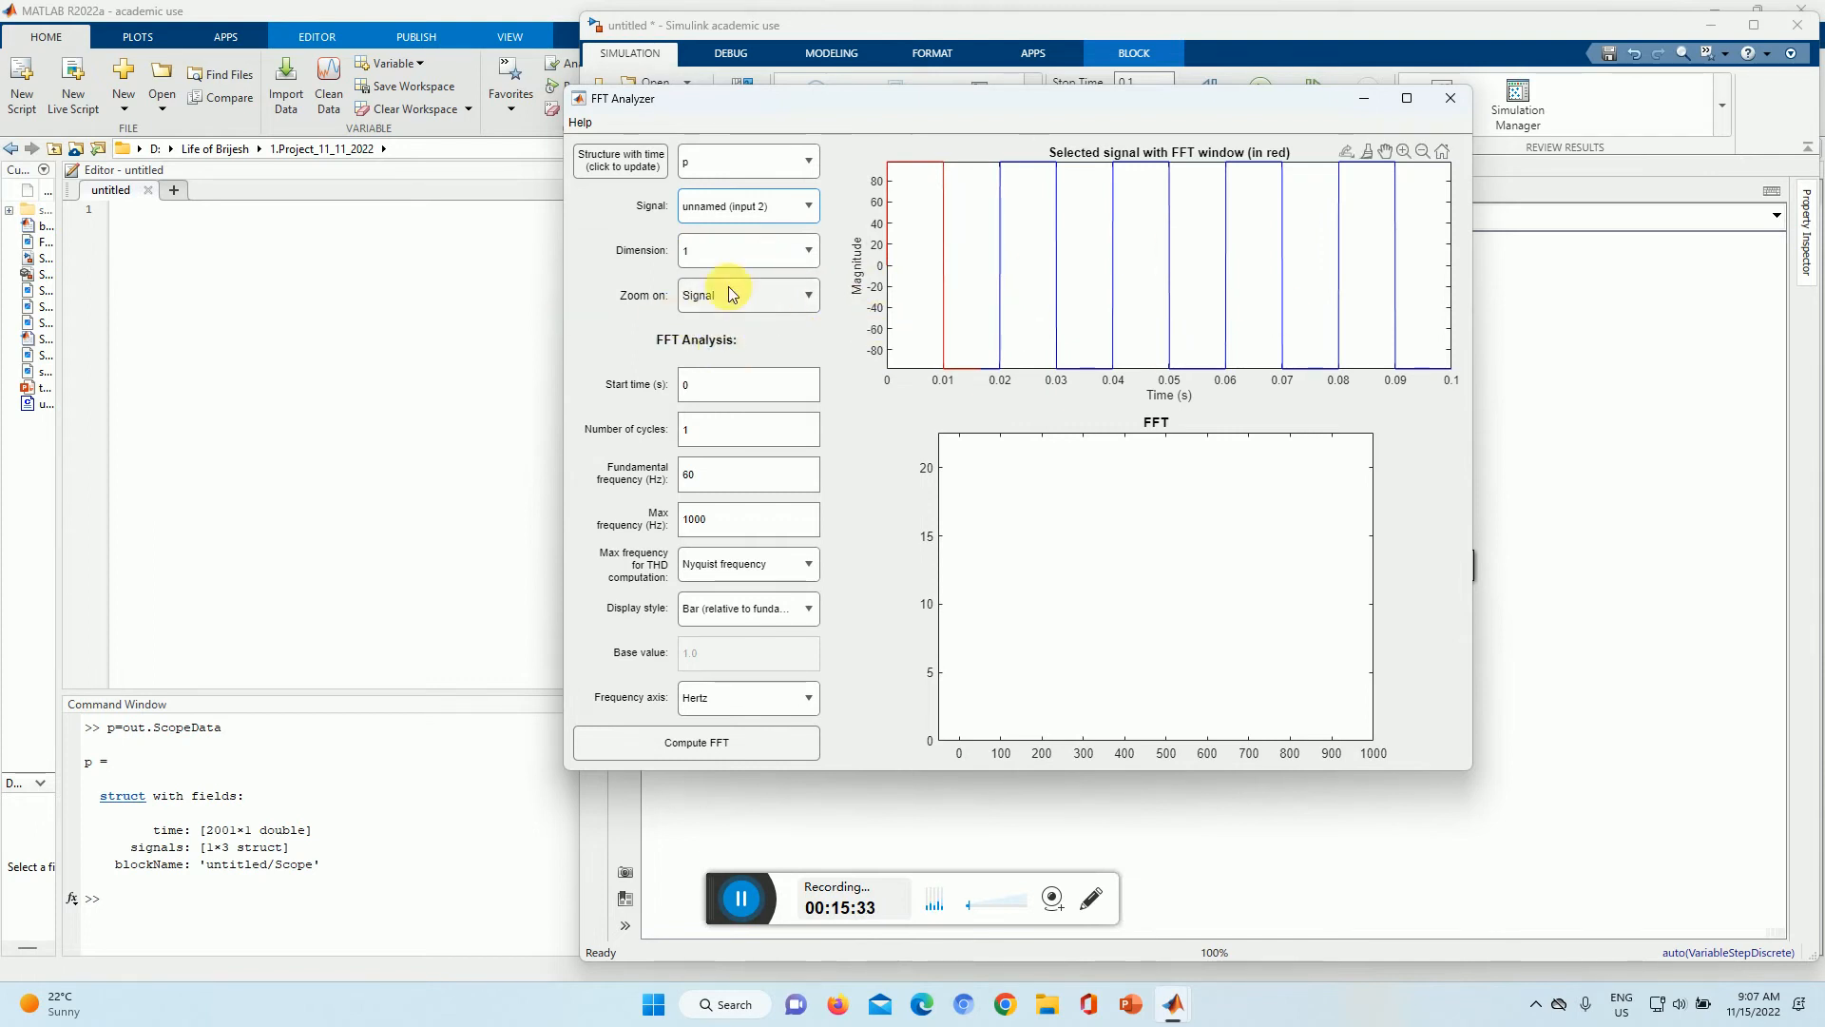
Step: Set the FFT analysis to 5 cycles, a 50 Hz fundamental frequency and a 2000 Hz maximum frequency
click(808, 294)
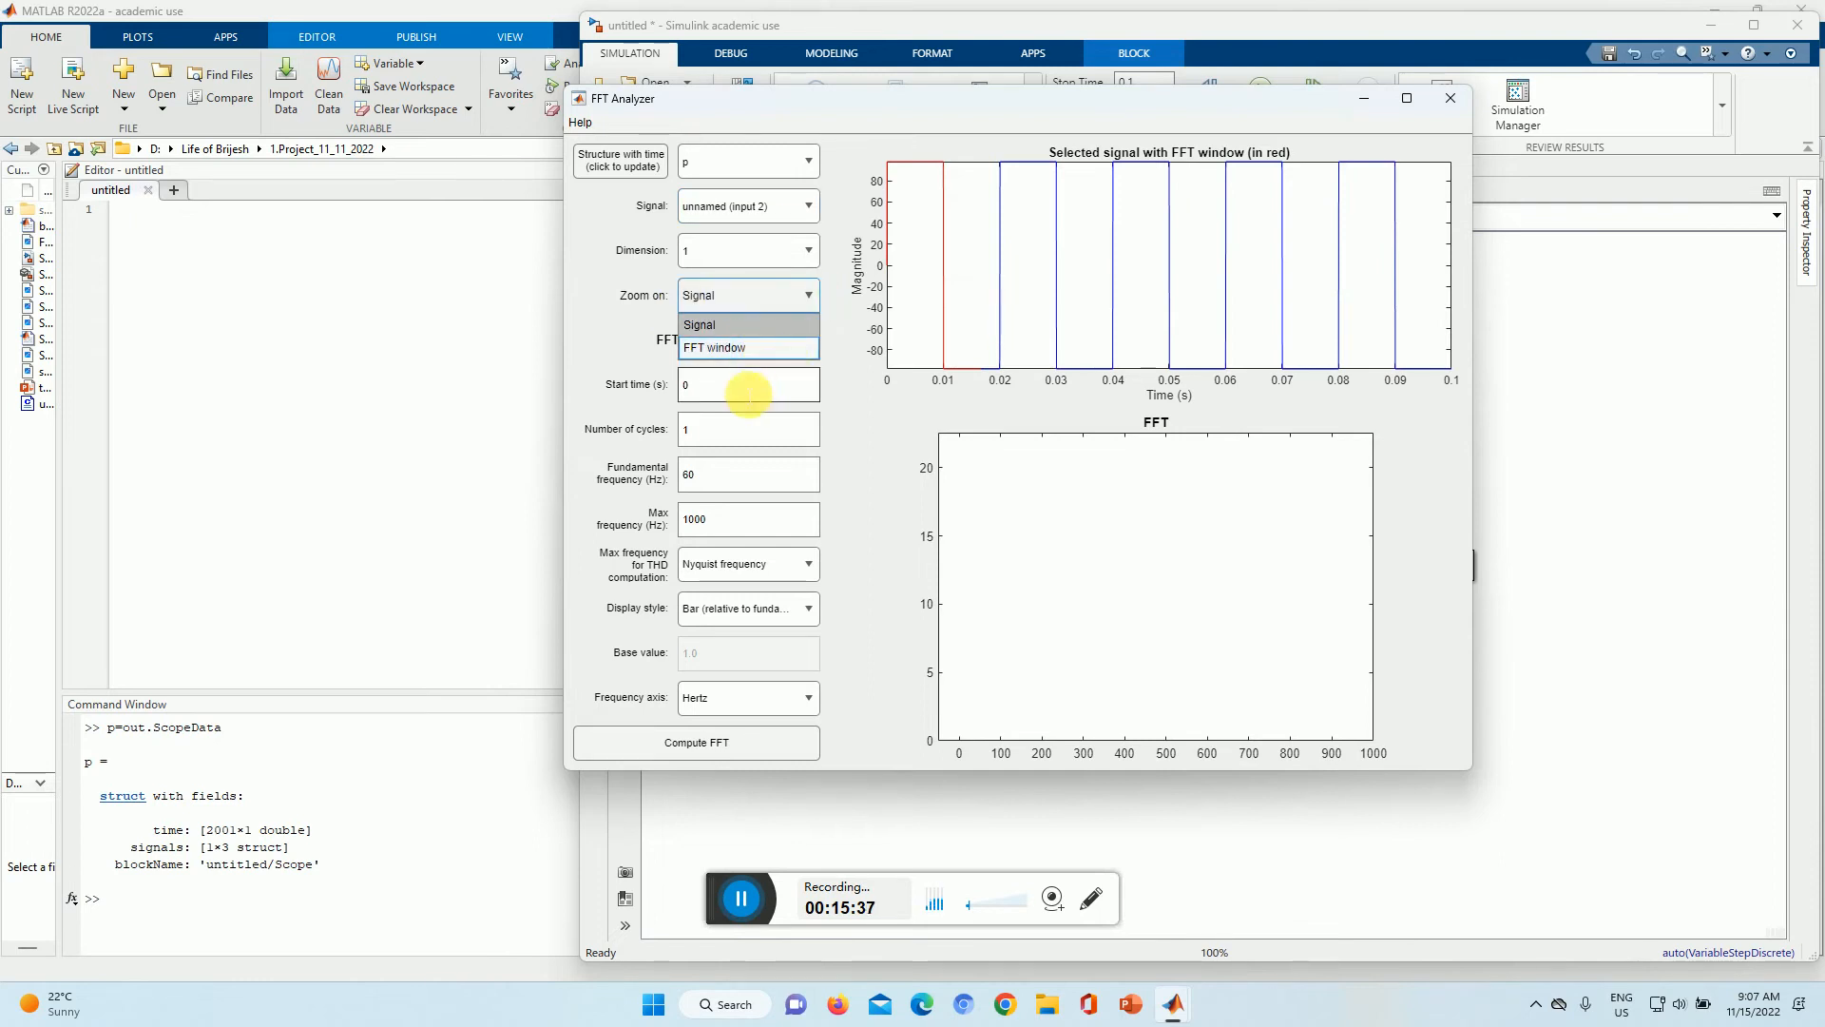
click(719, 390)
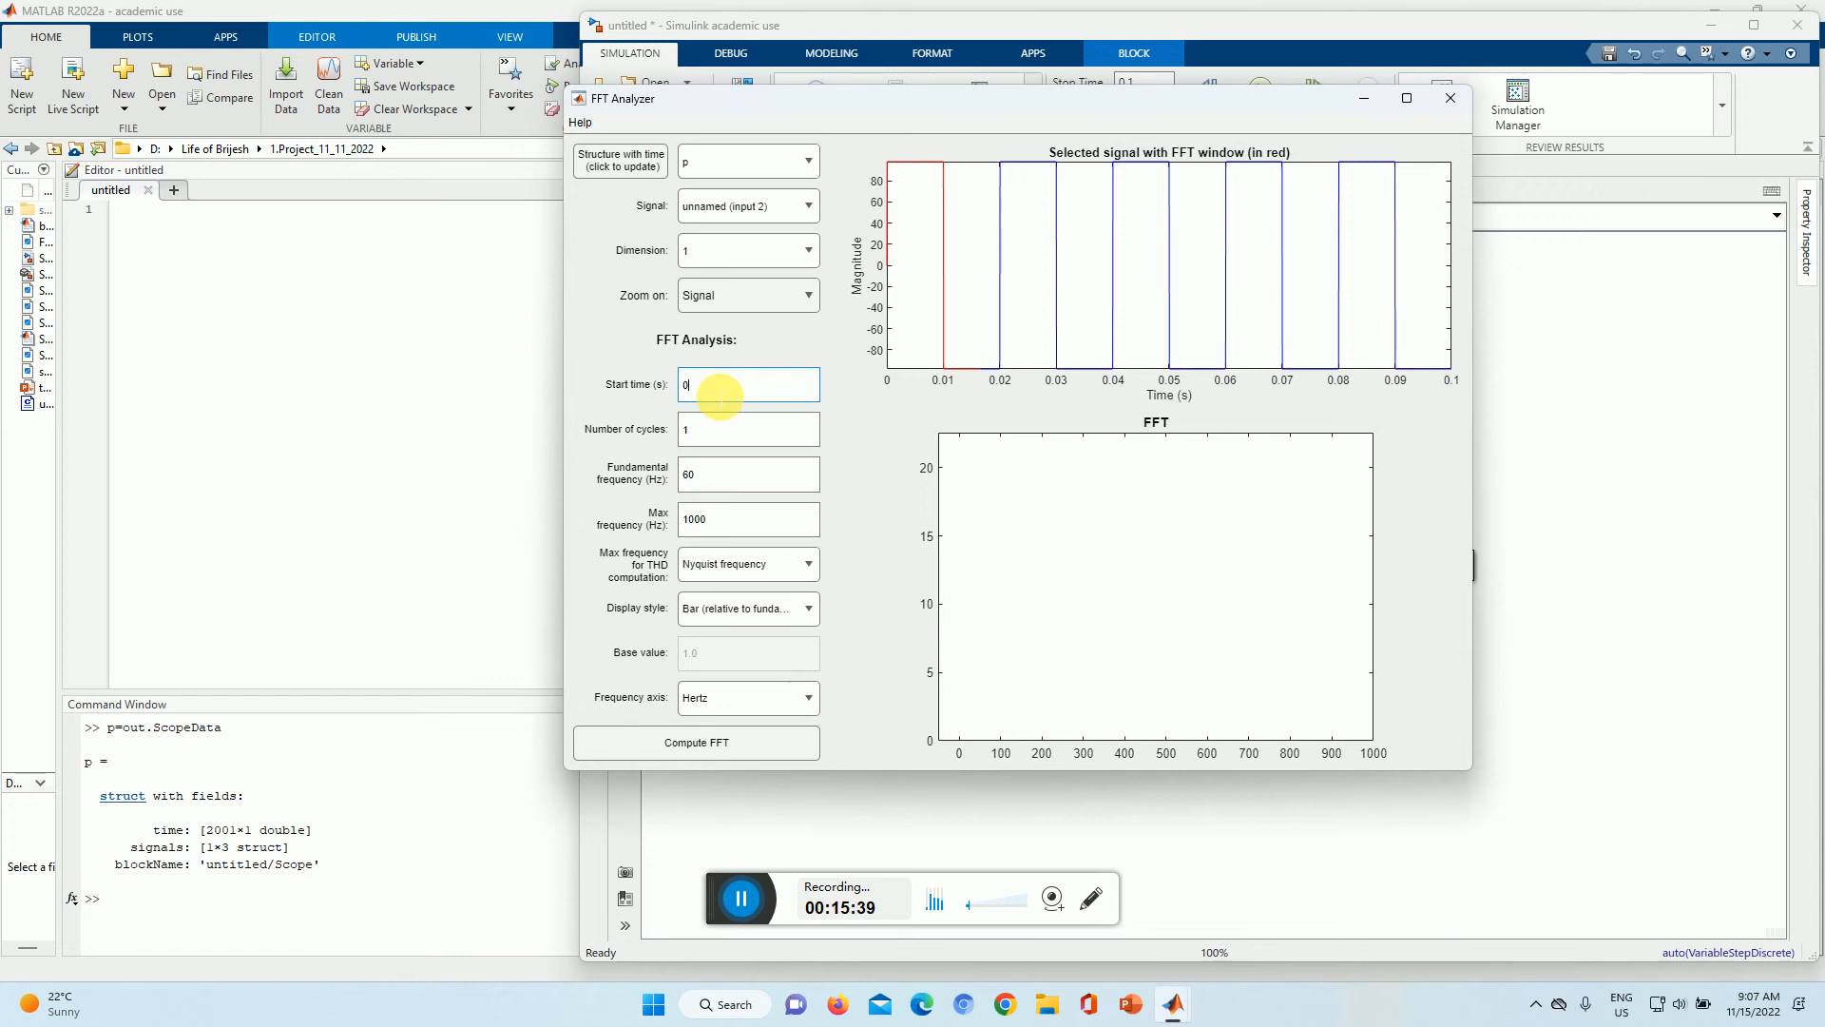
click(703, 433)
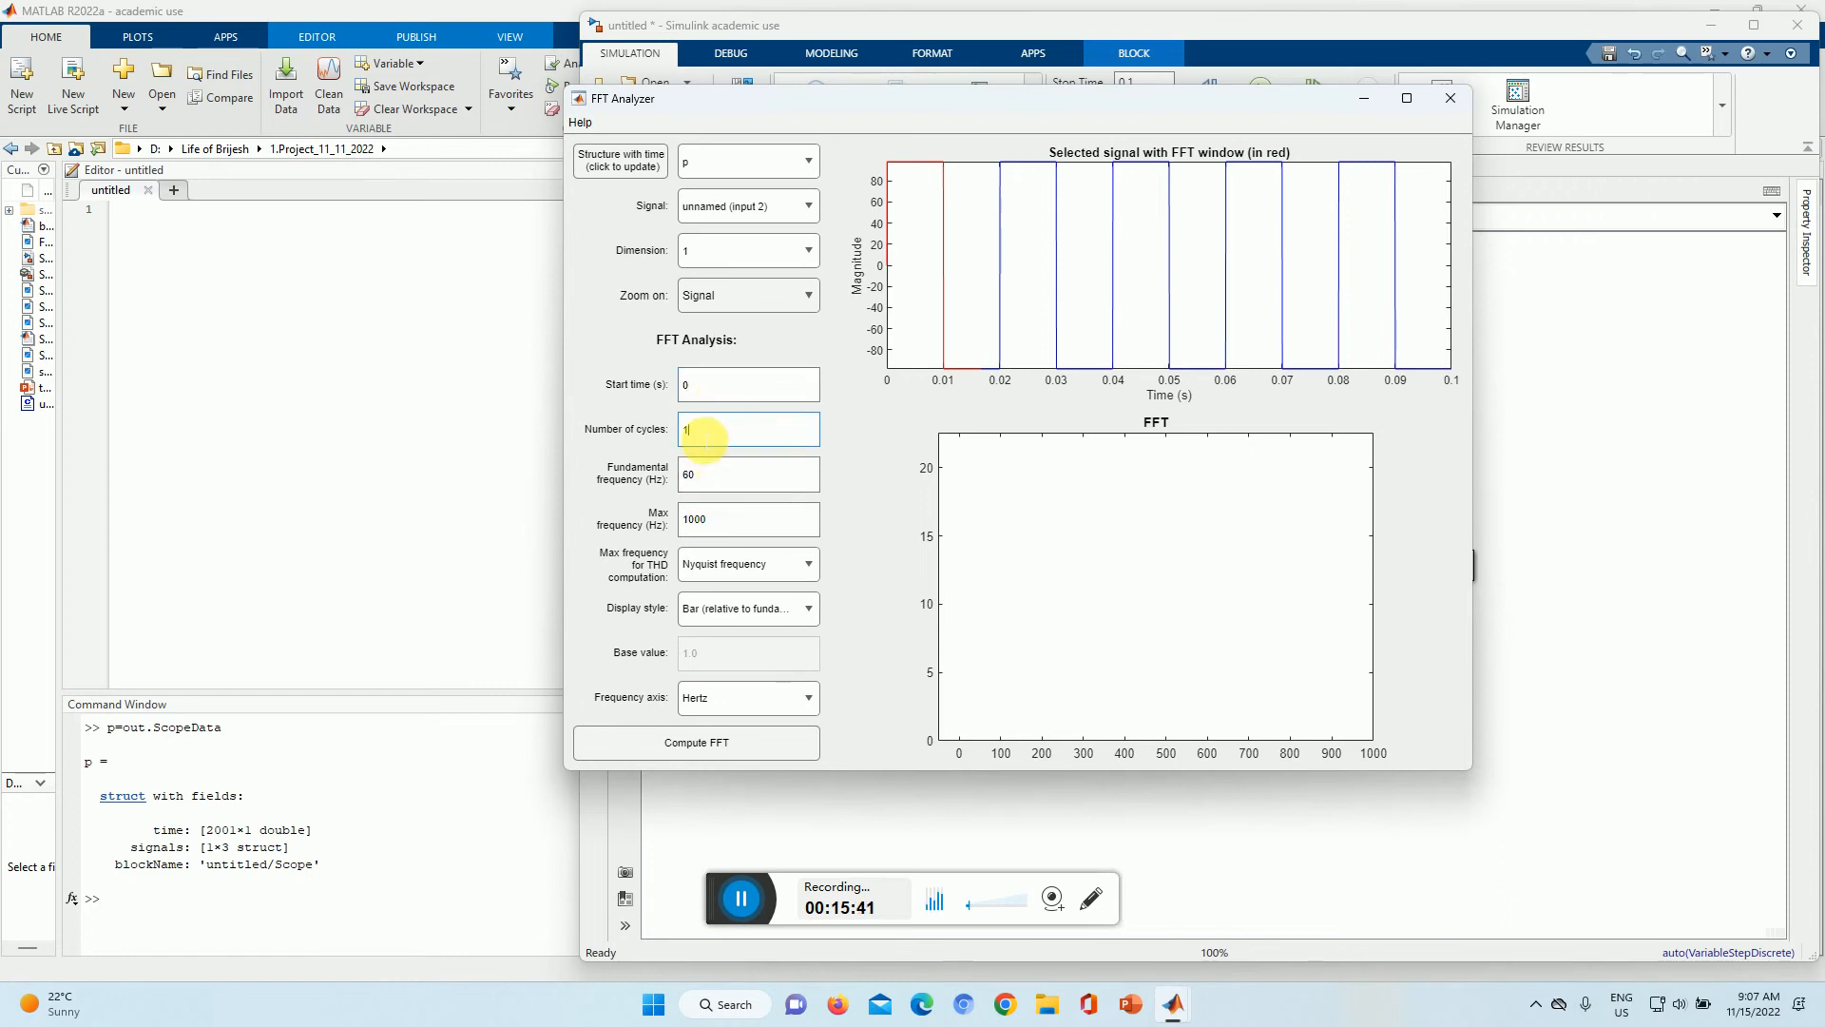
key(BackSpace)
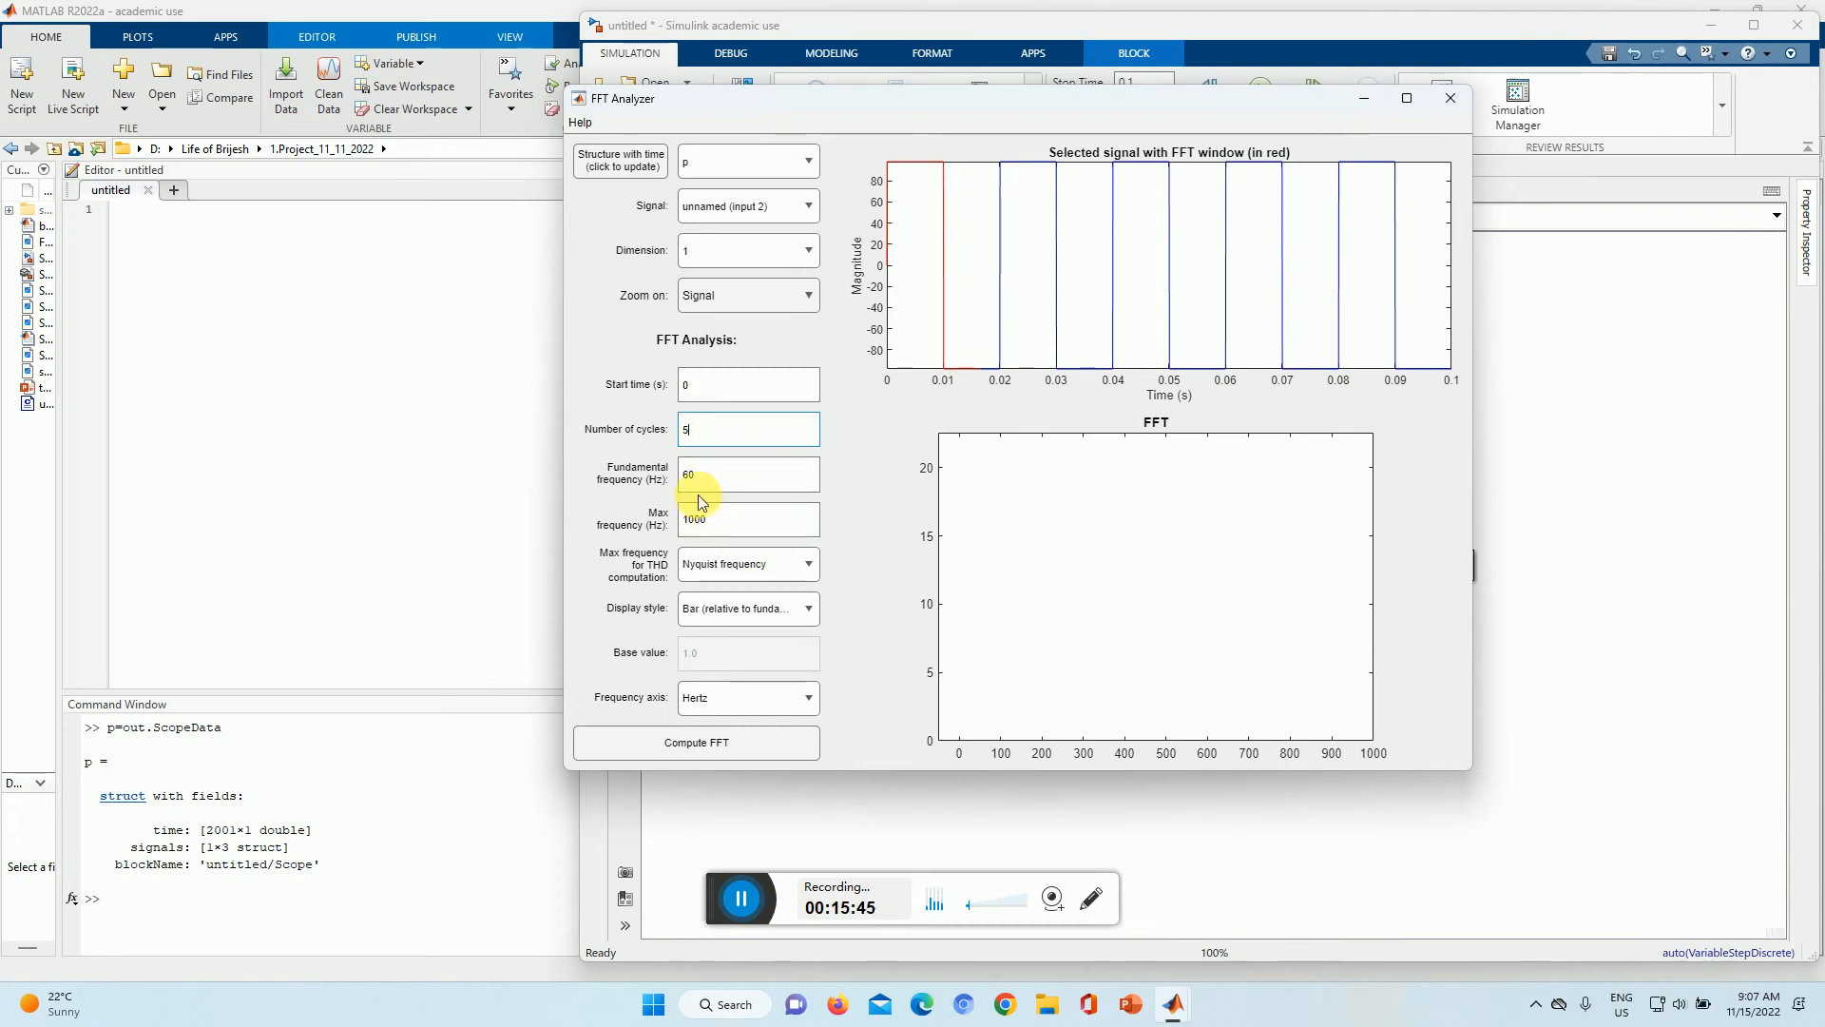
click(698, 477)
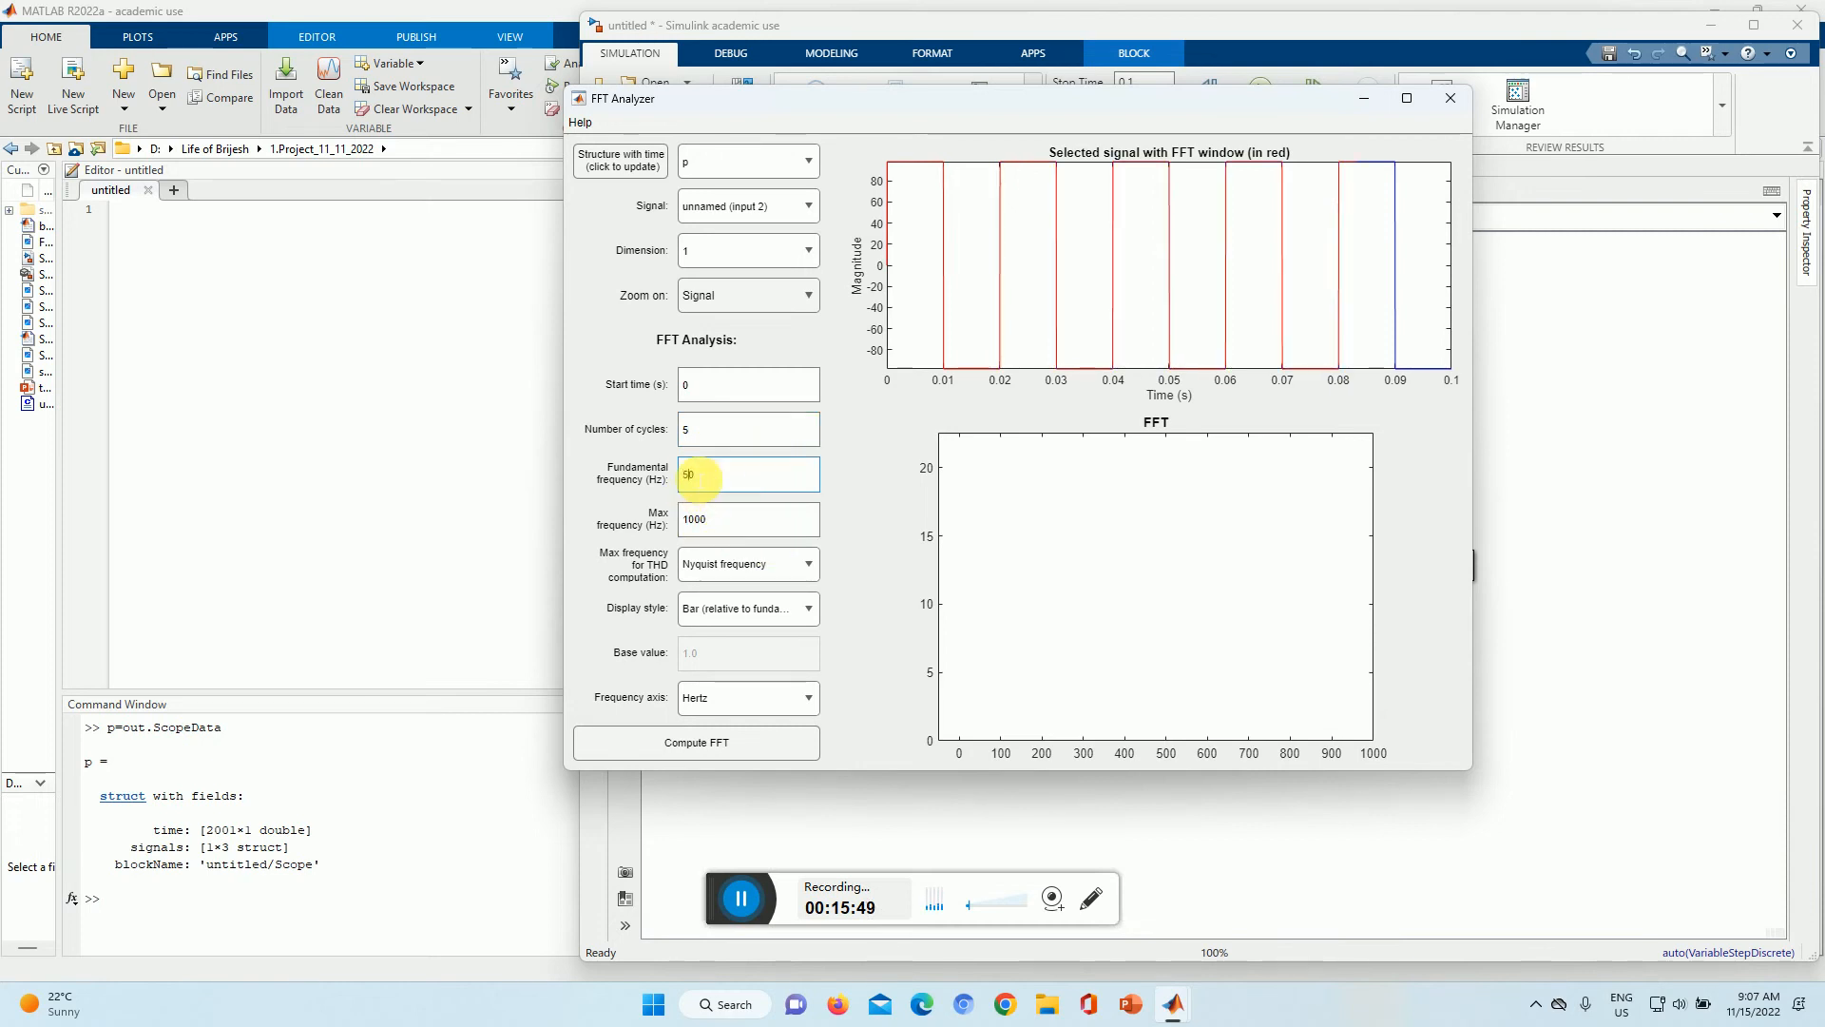
click(695, 520)
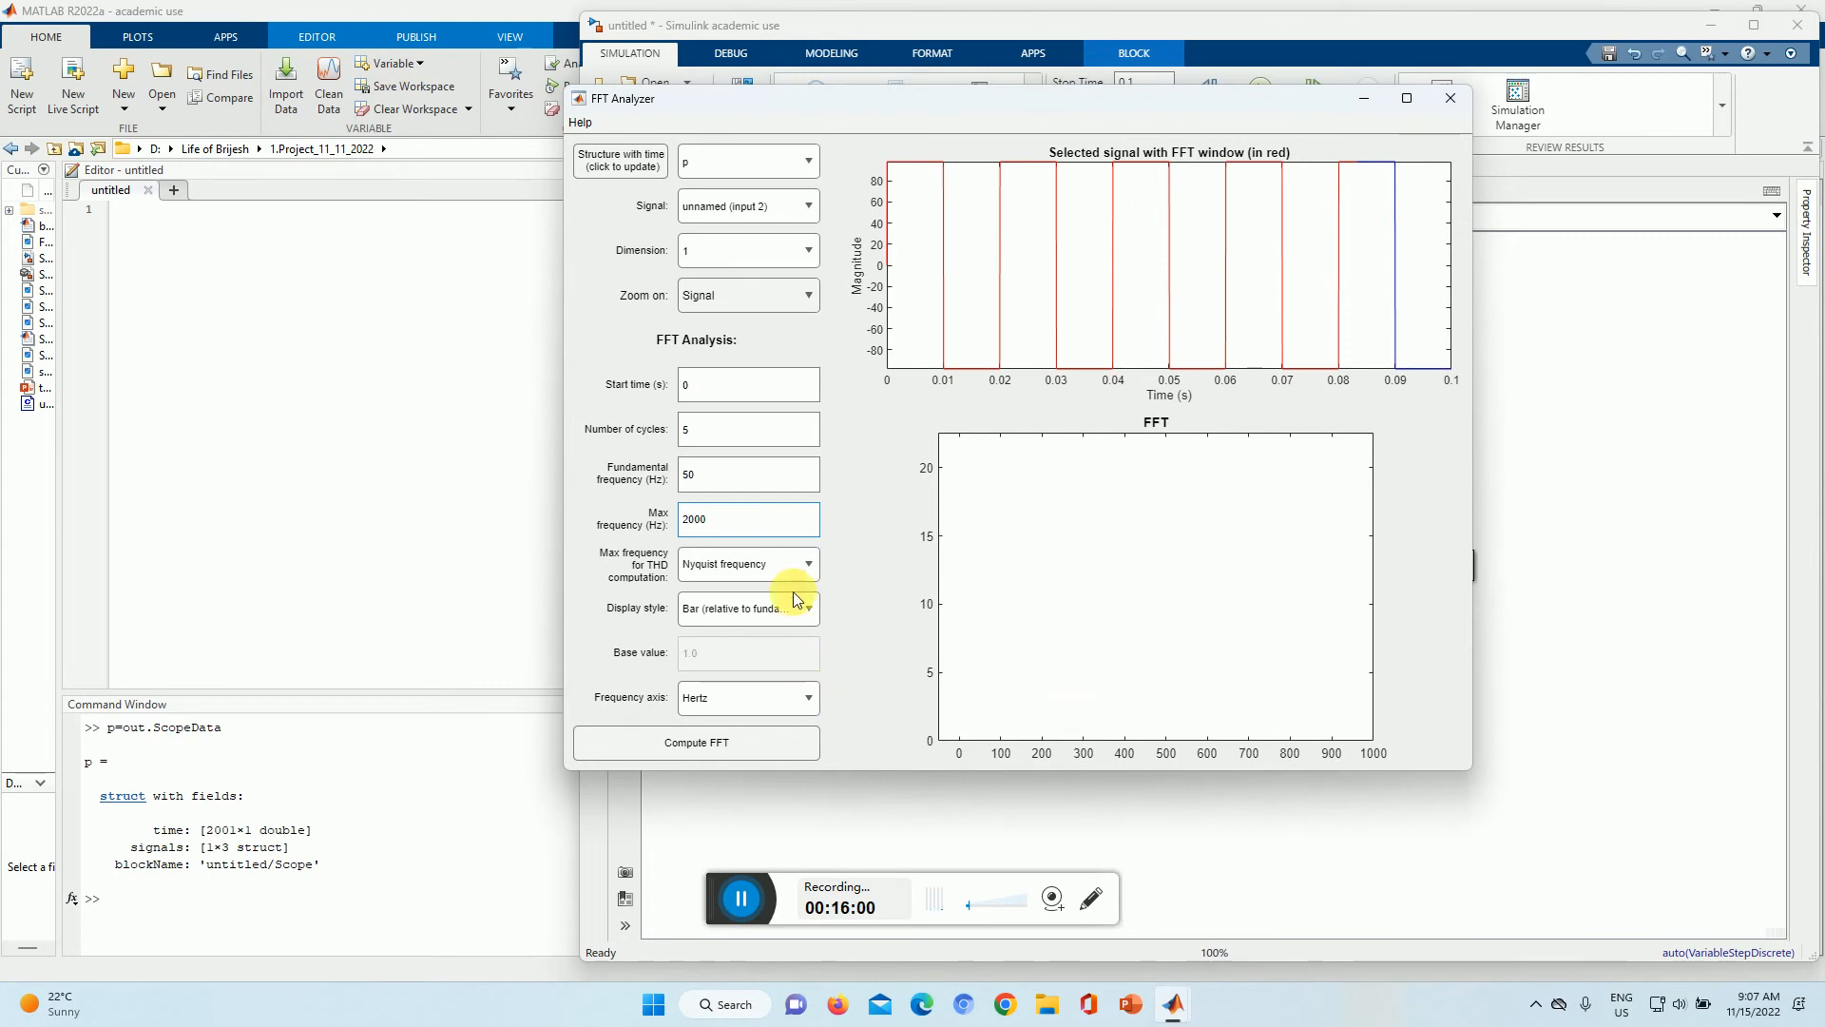
Step: Review the THD frequency and display style options, set the frequency axis to Harmonic order, and compute the FFT
click(800, 565)
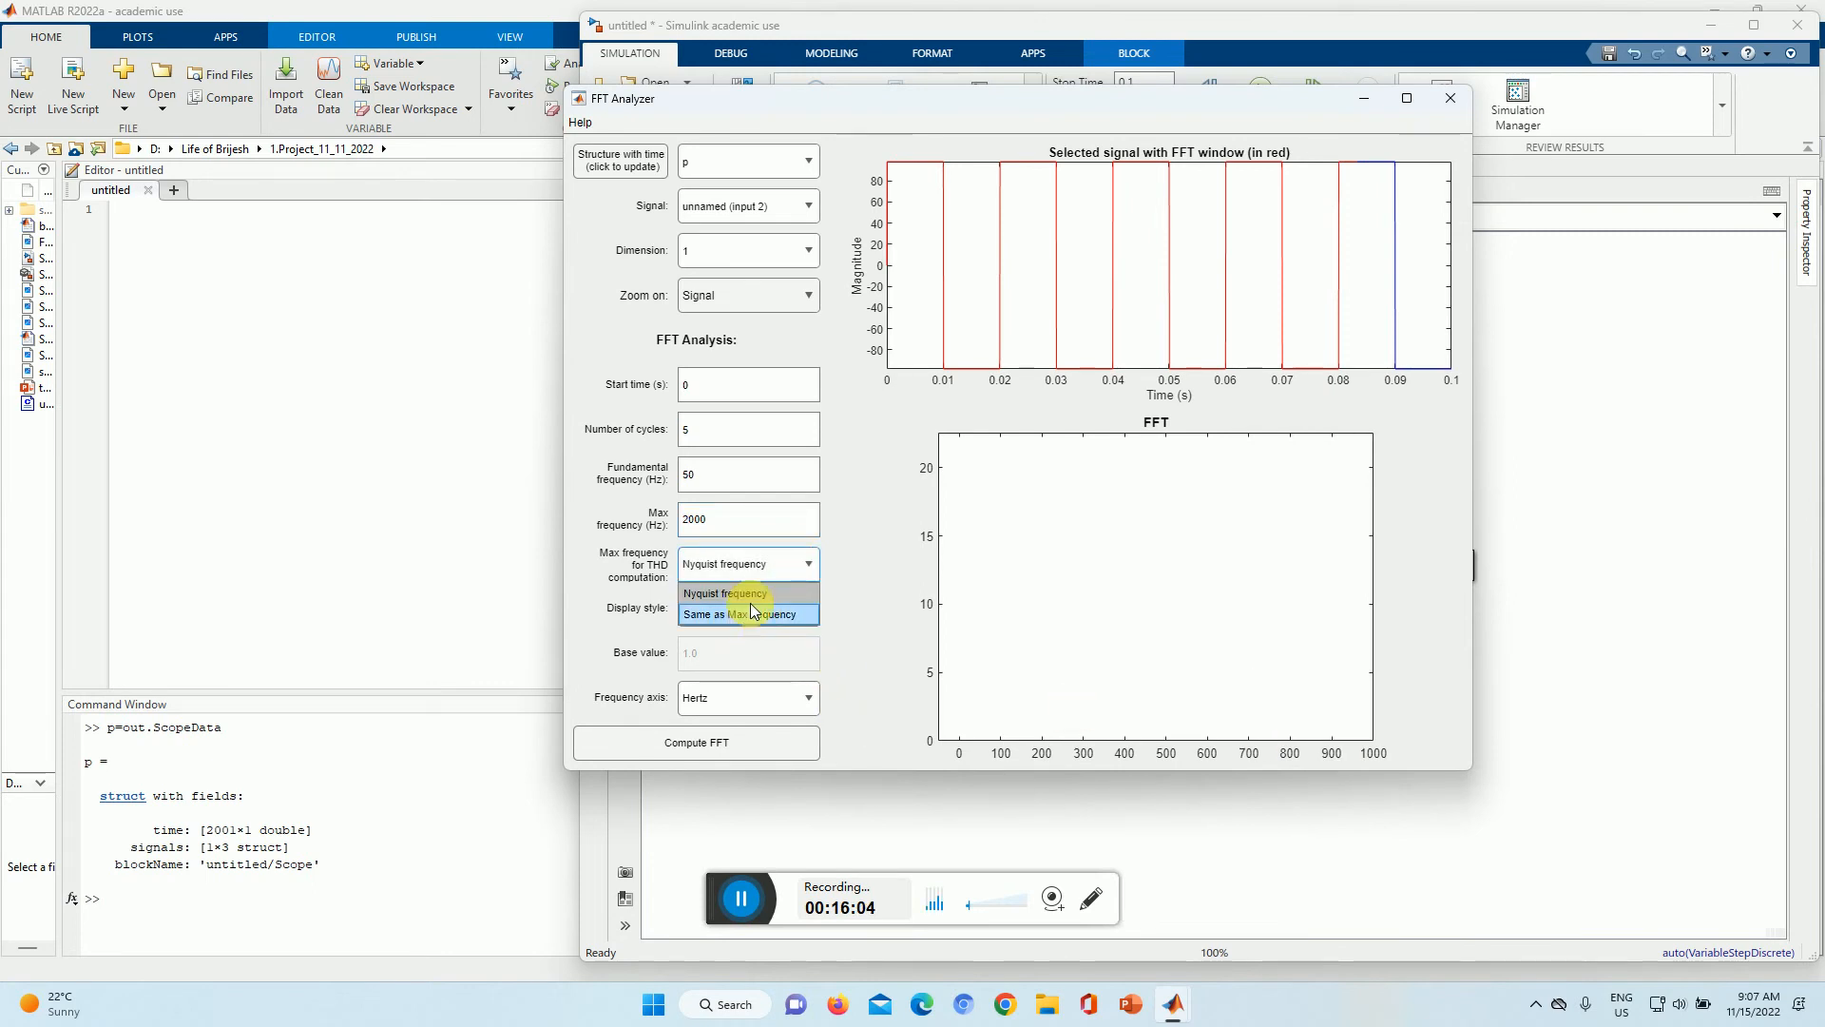
click(863, 561)
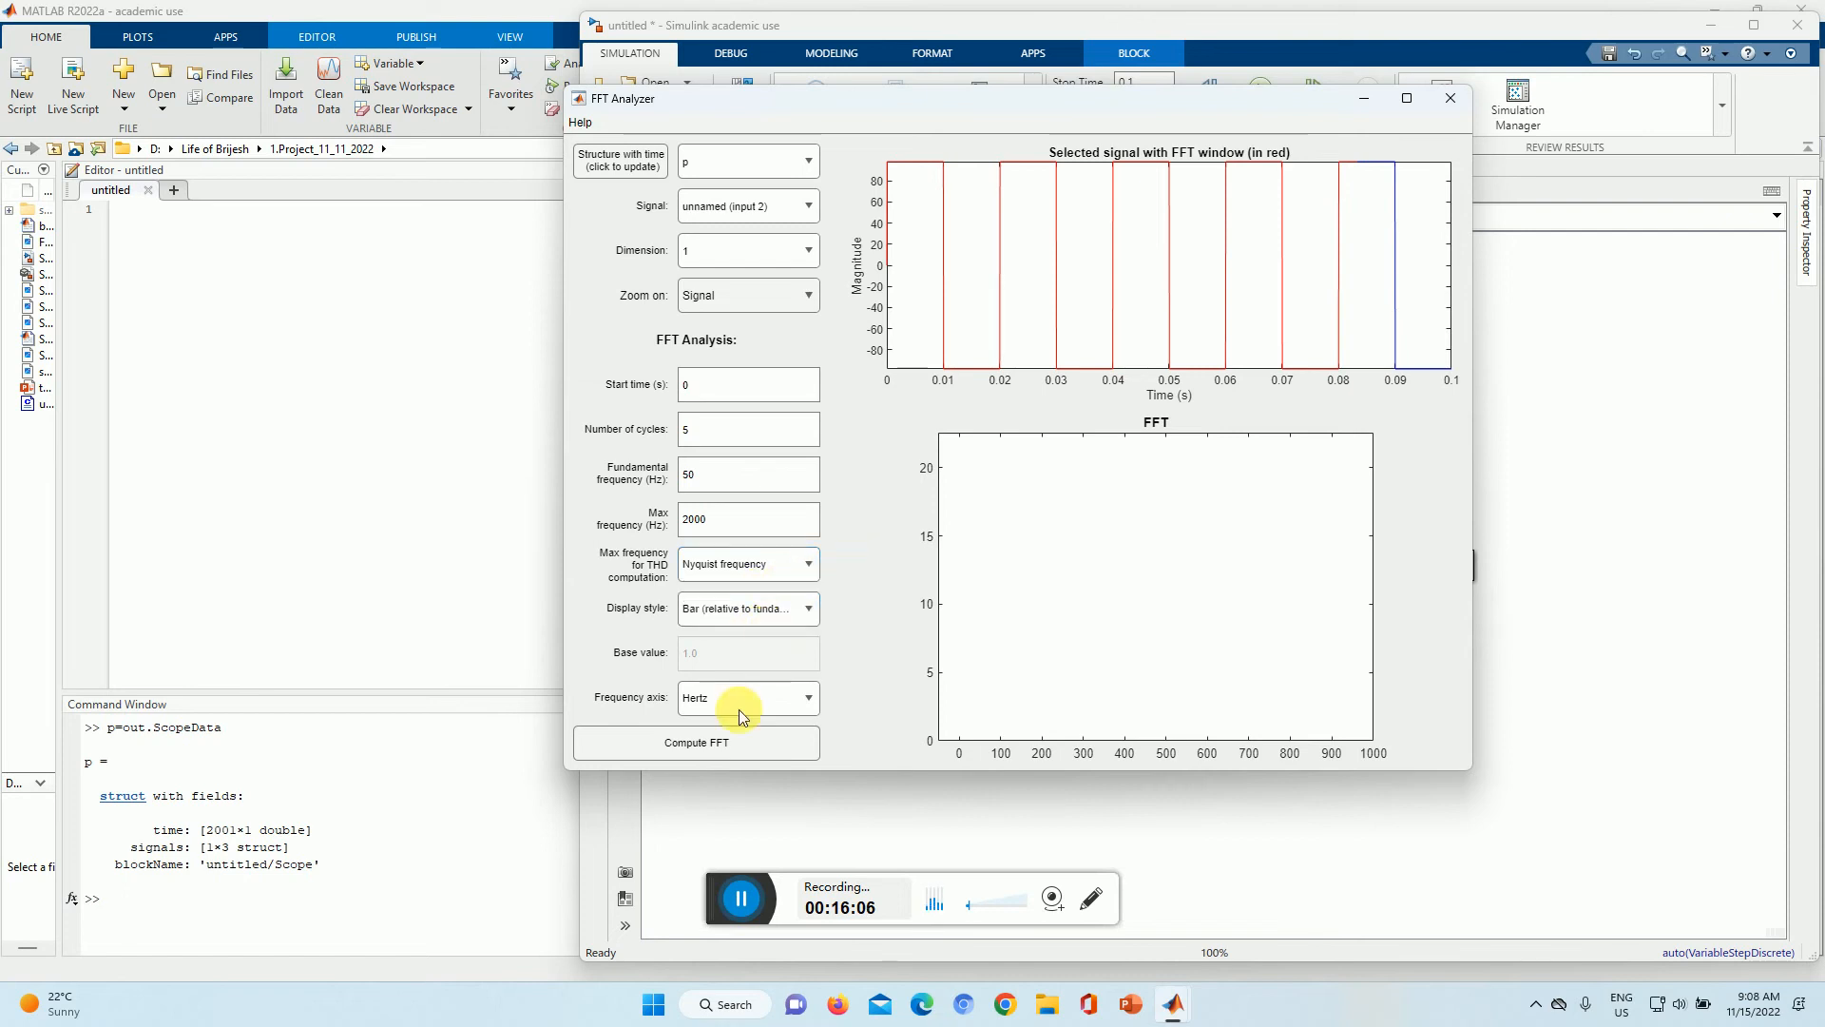
click(775, 626)
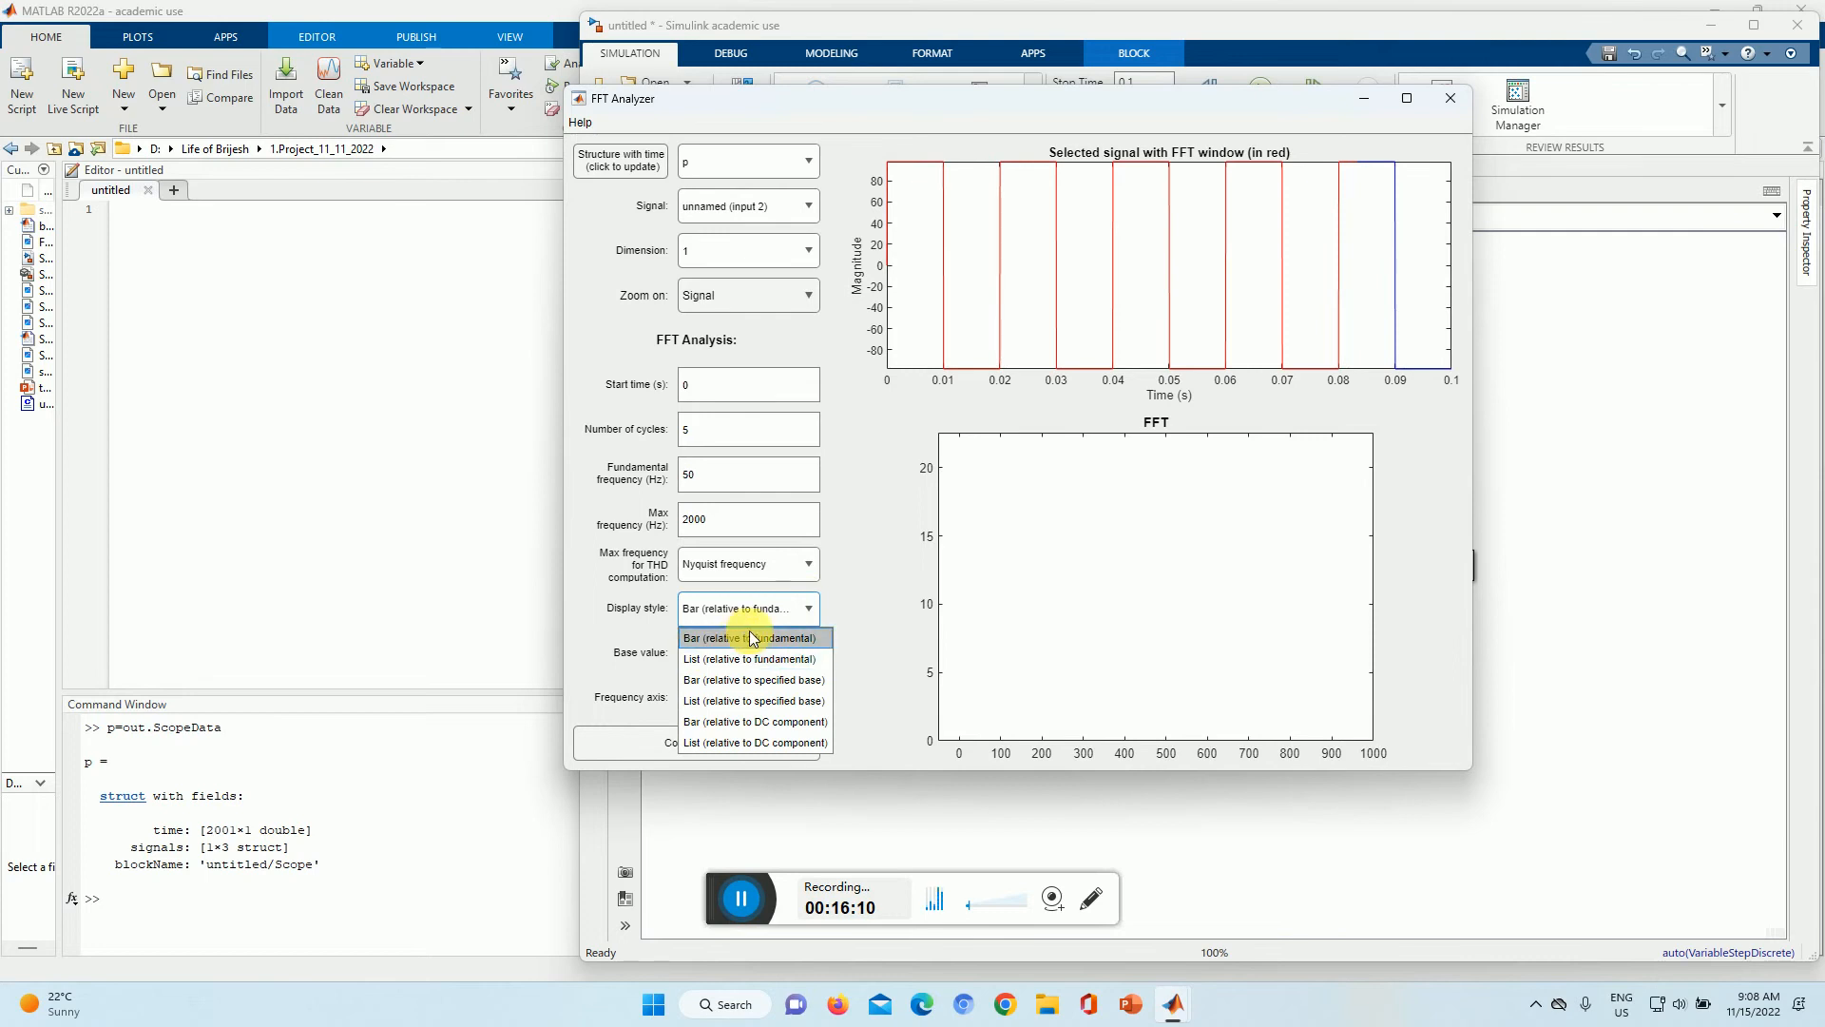
click(867, 568)
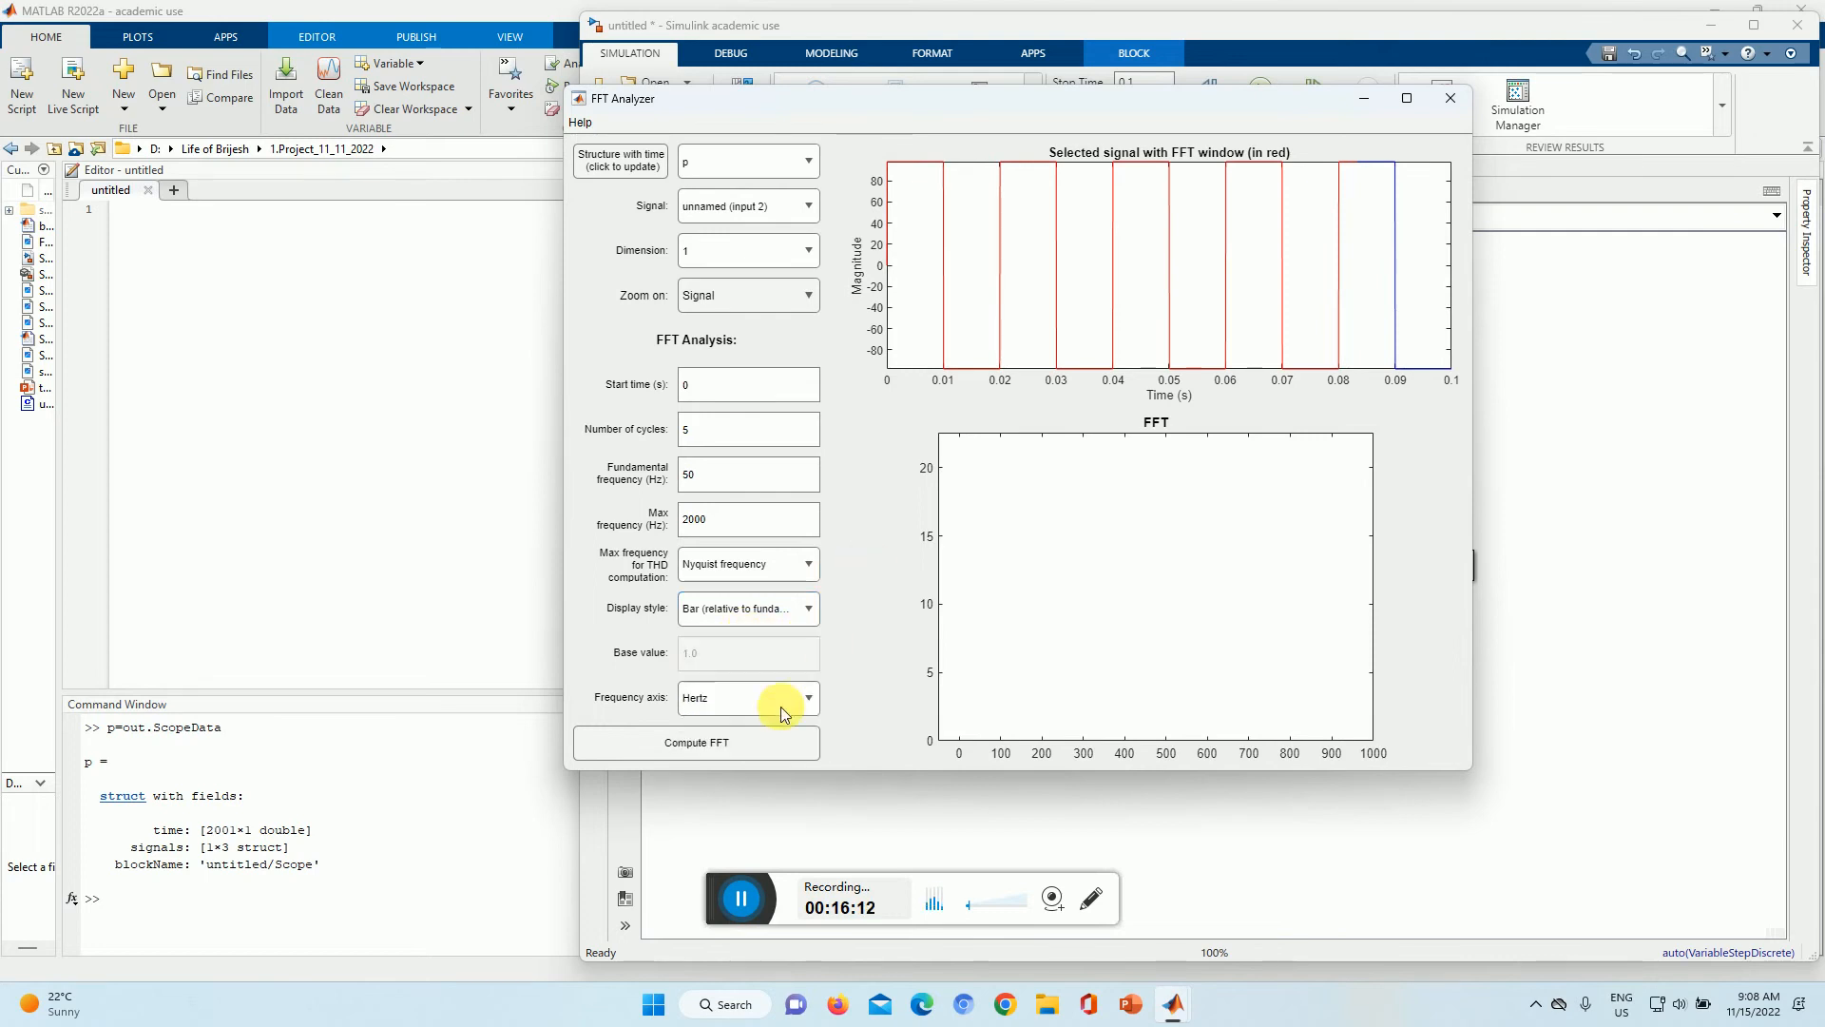
click(797, 700)
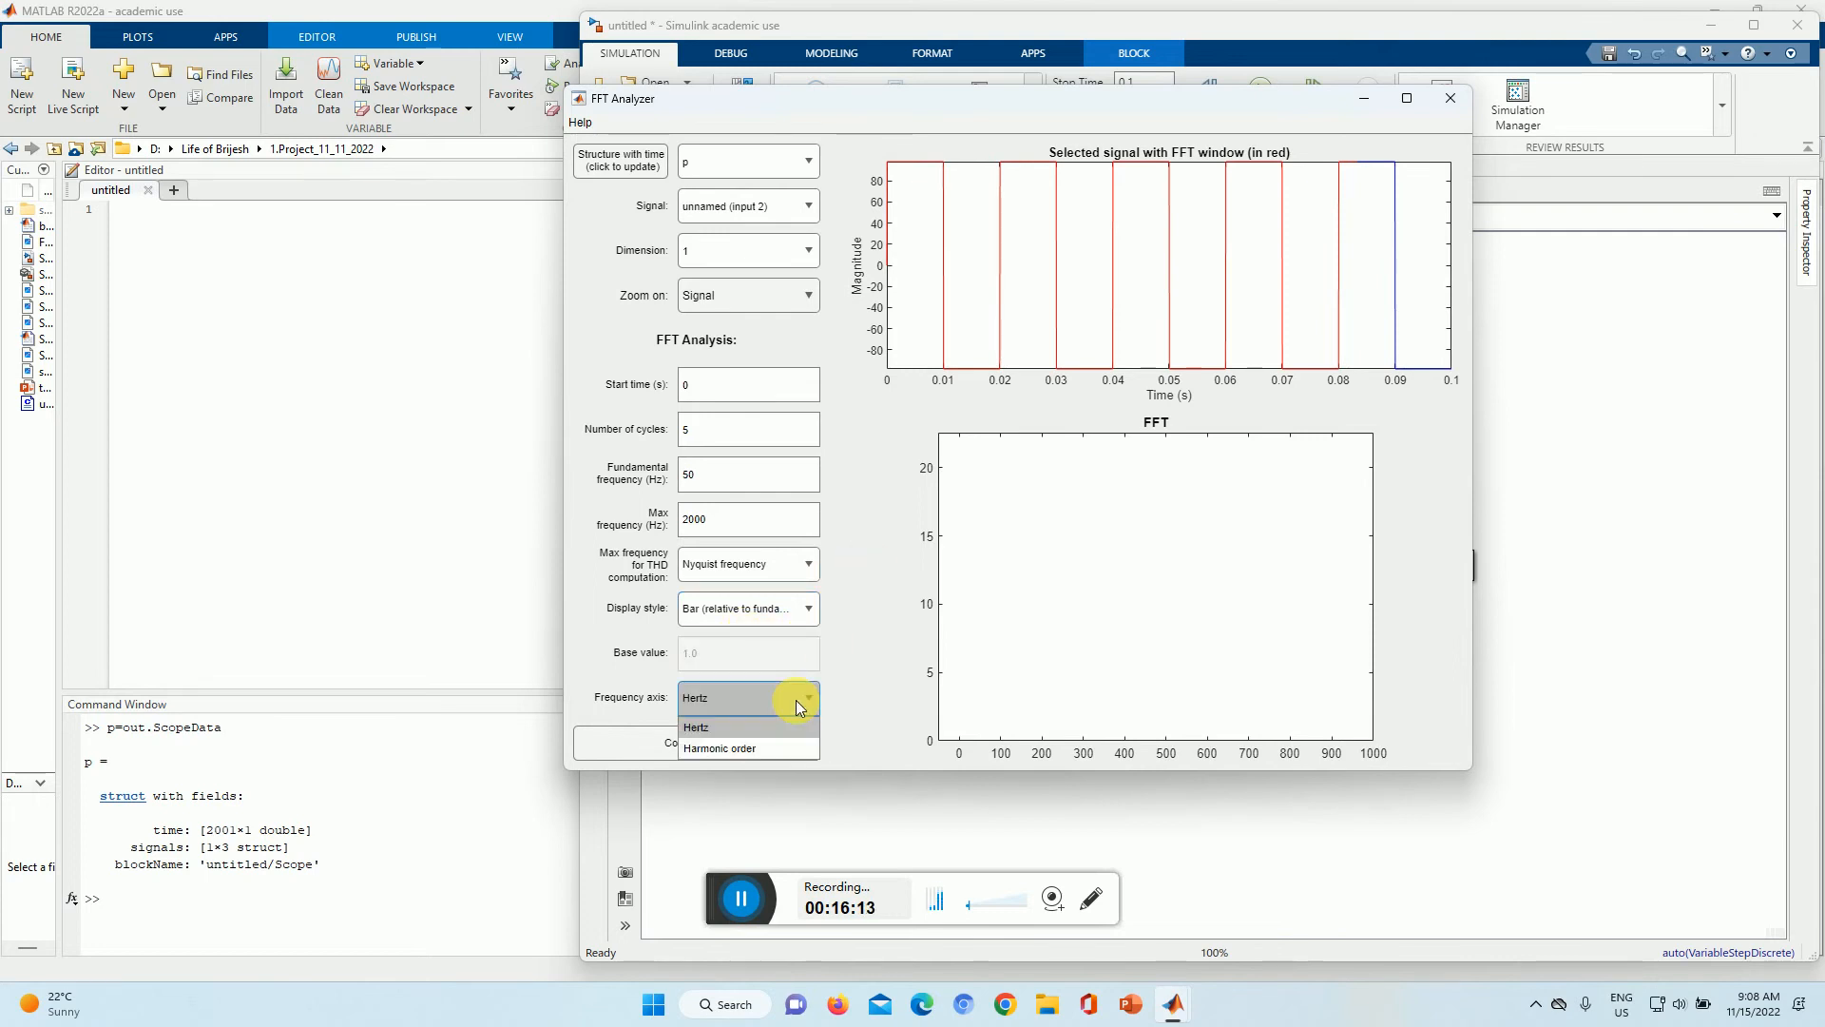
click(744, 747)
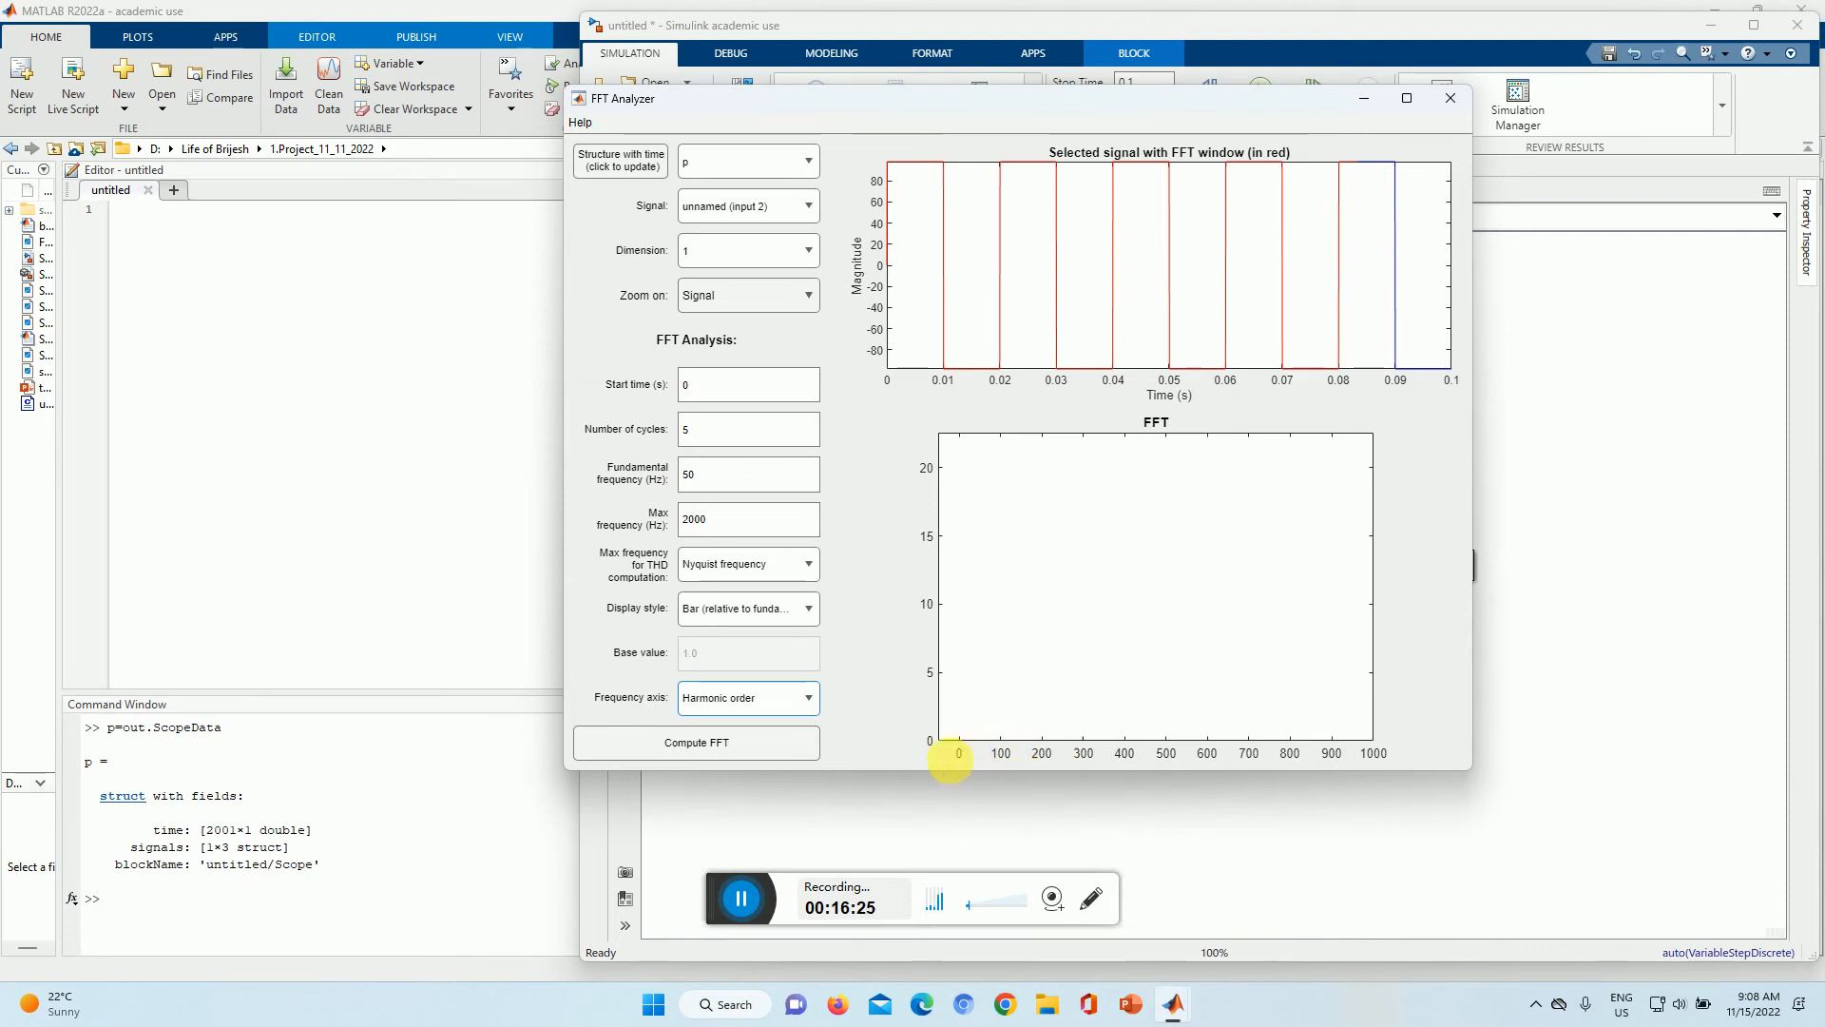
click(761, 741)
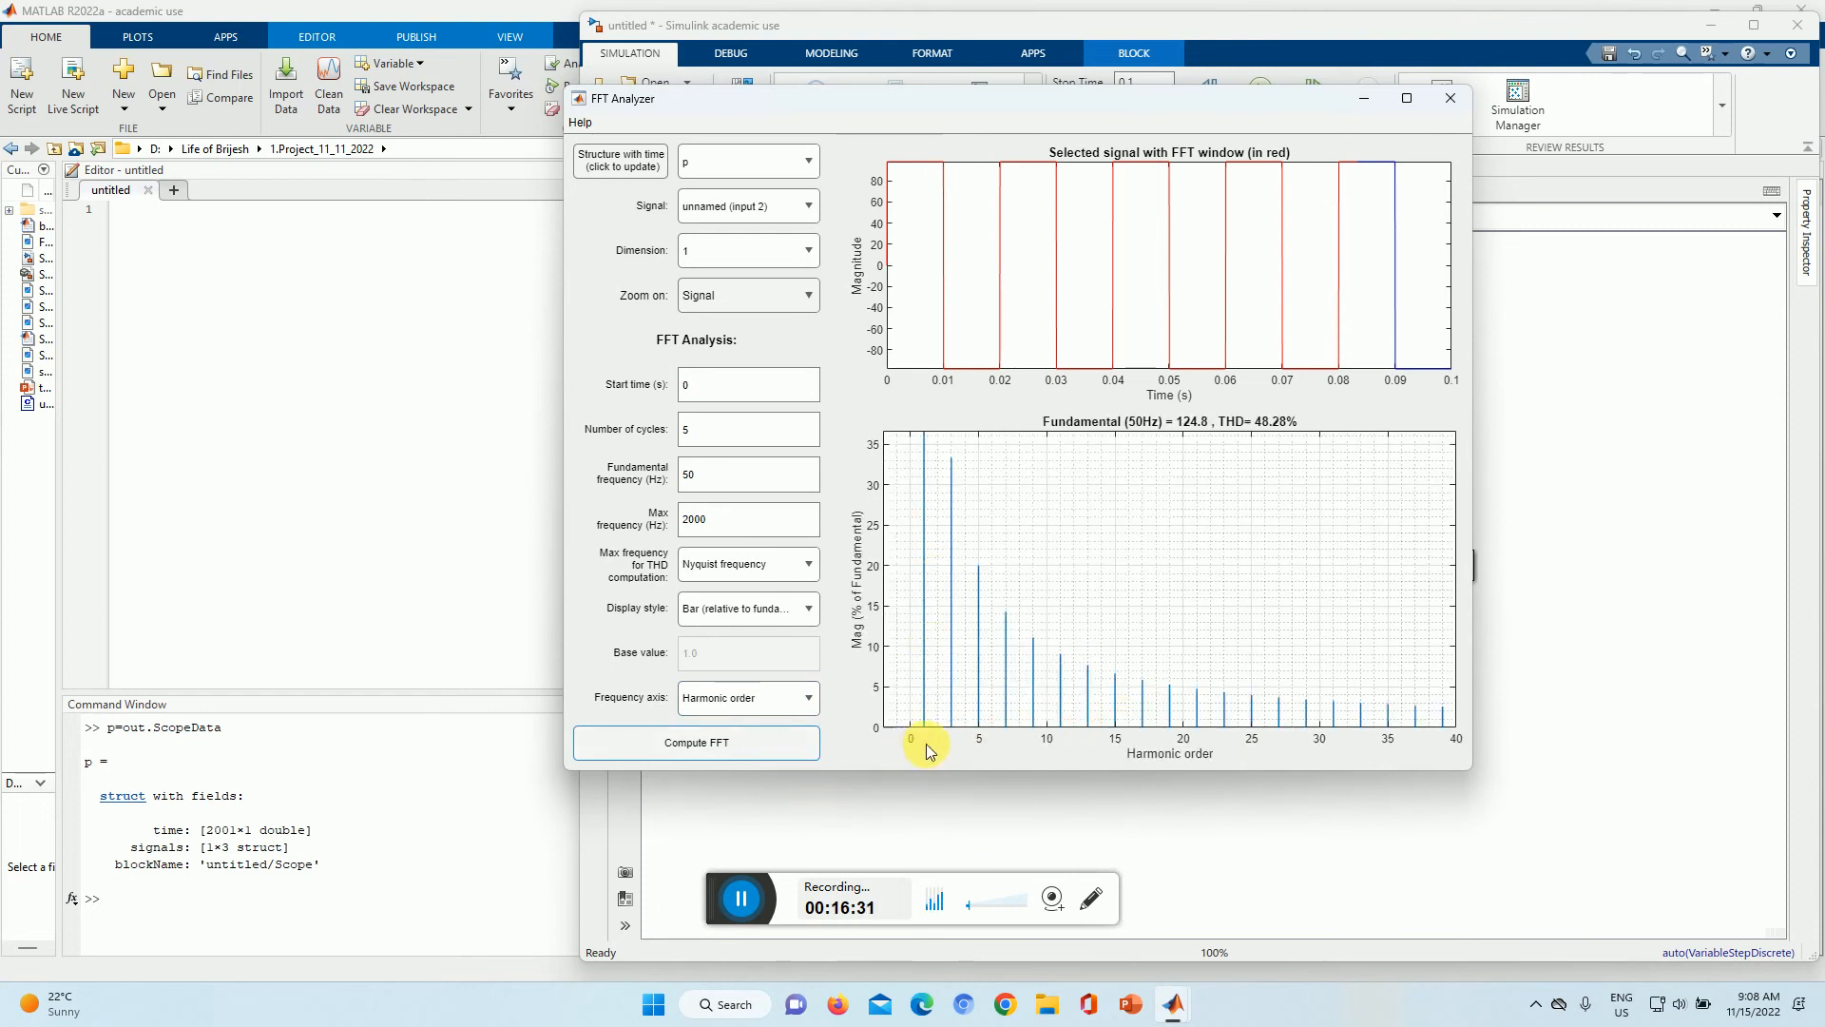
Step: Recompute the FFT on a Hertz axis for comparison, and again by Harmonic order to examine the individual harmonics
click(795, 699)
click(746, 750)
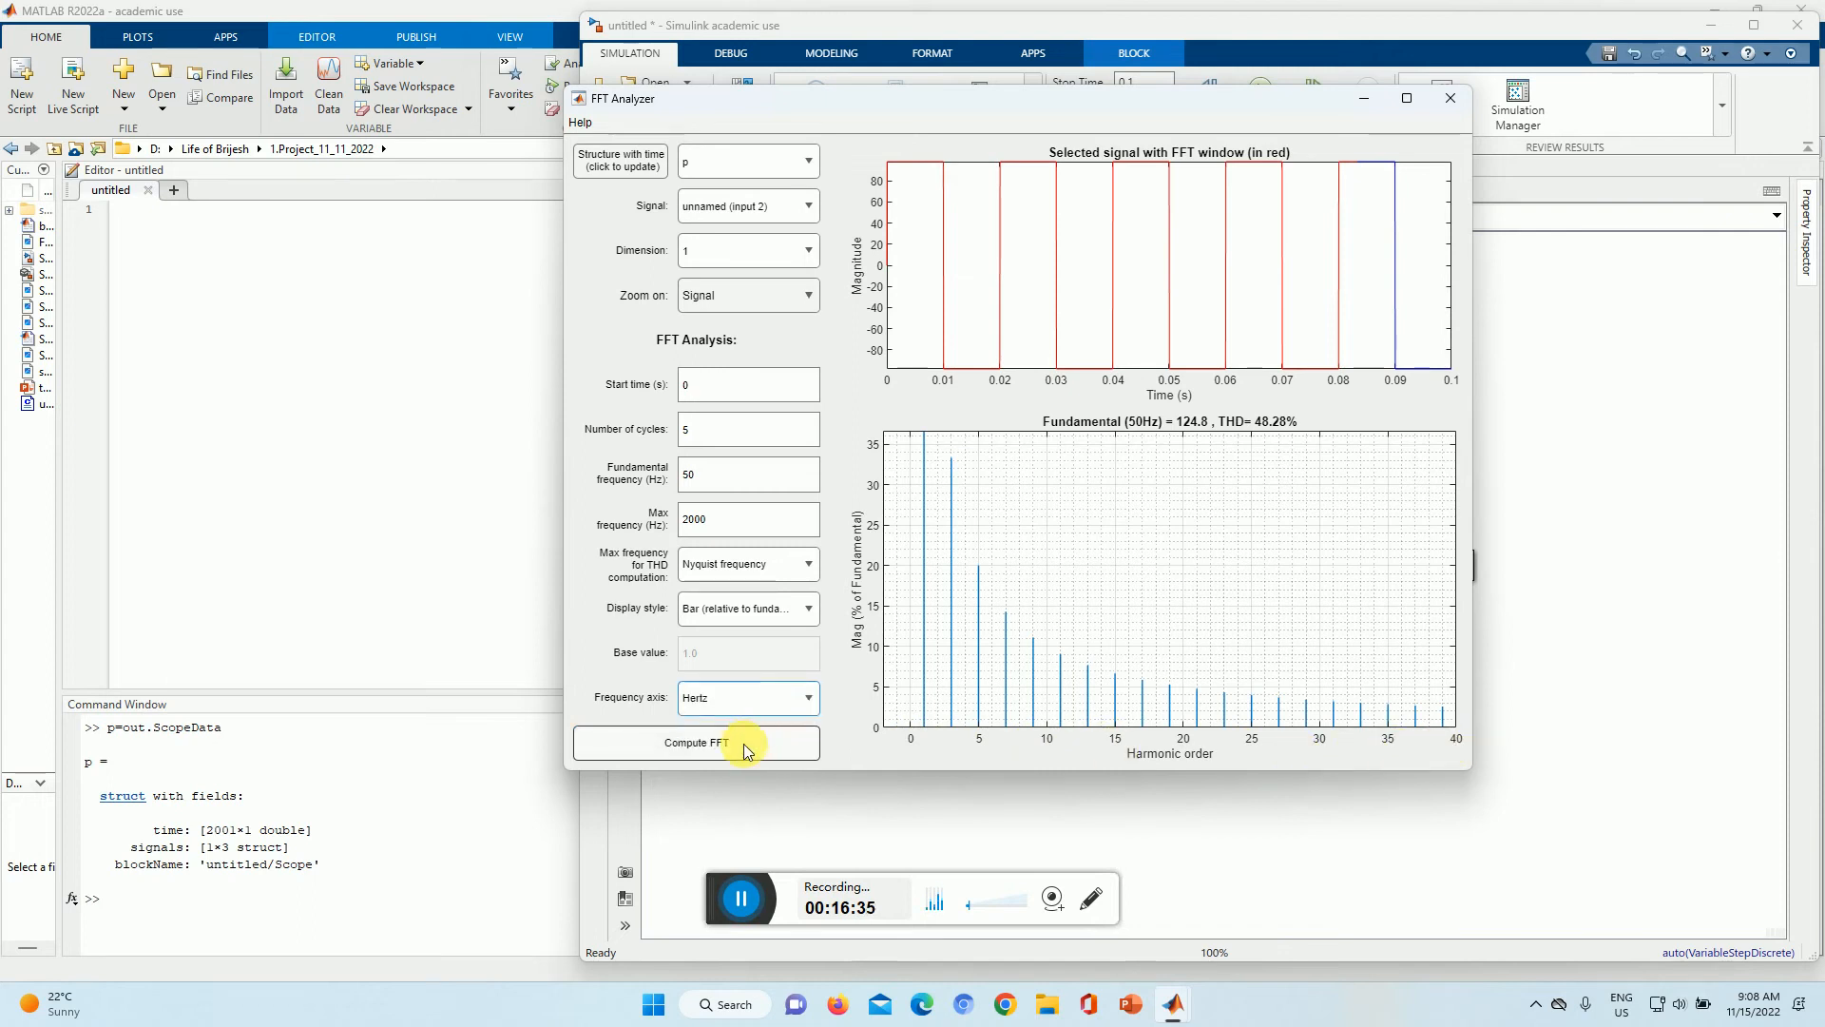
click(745, 750)
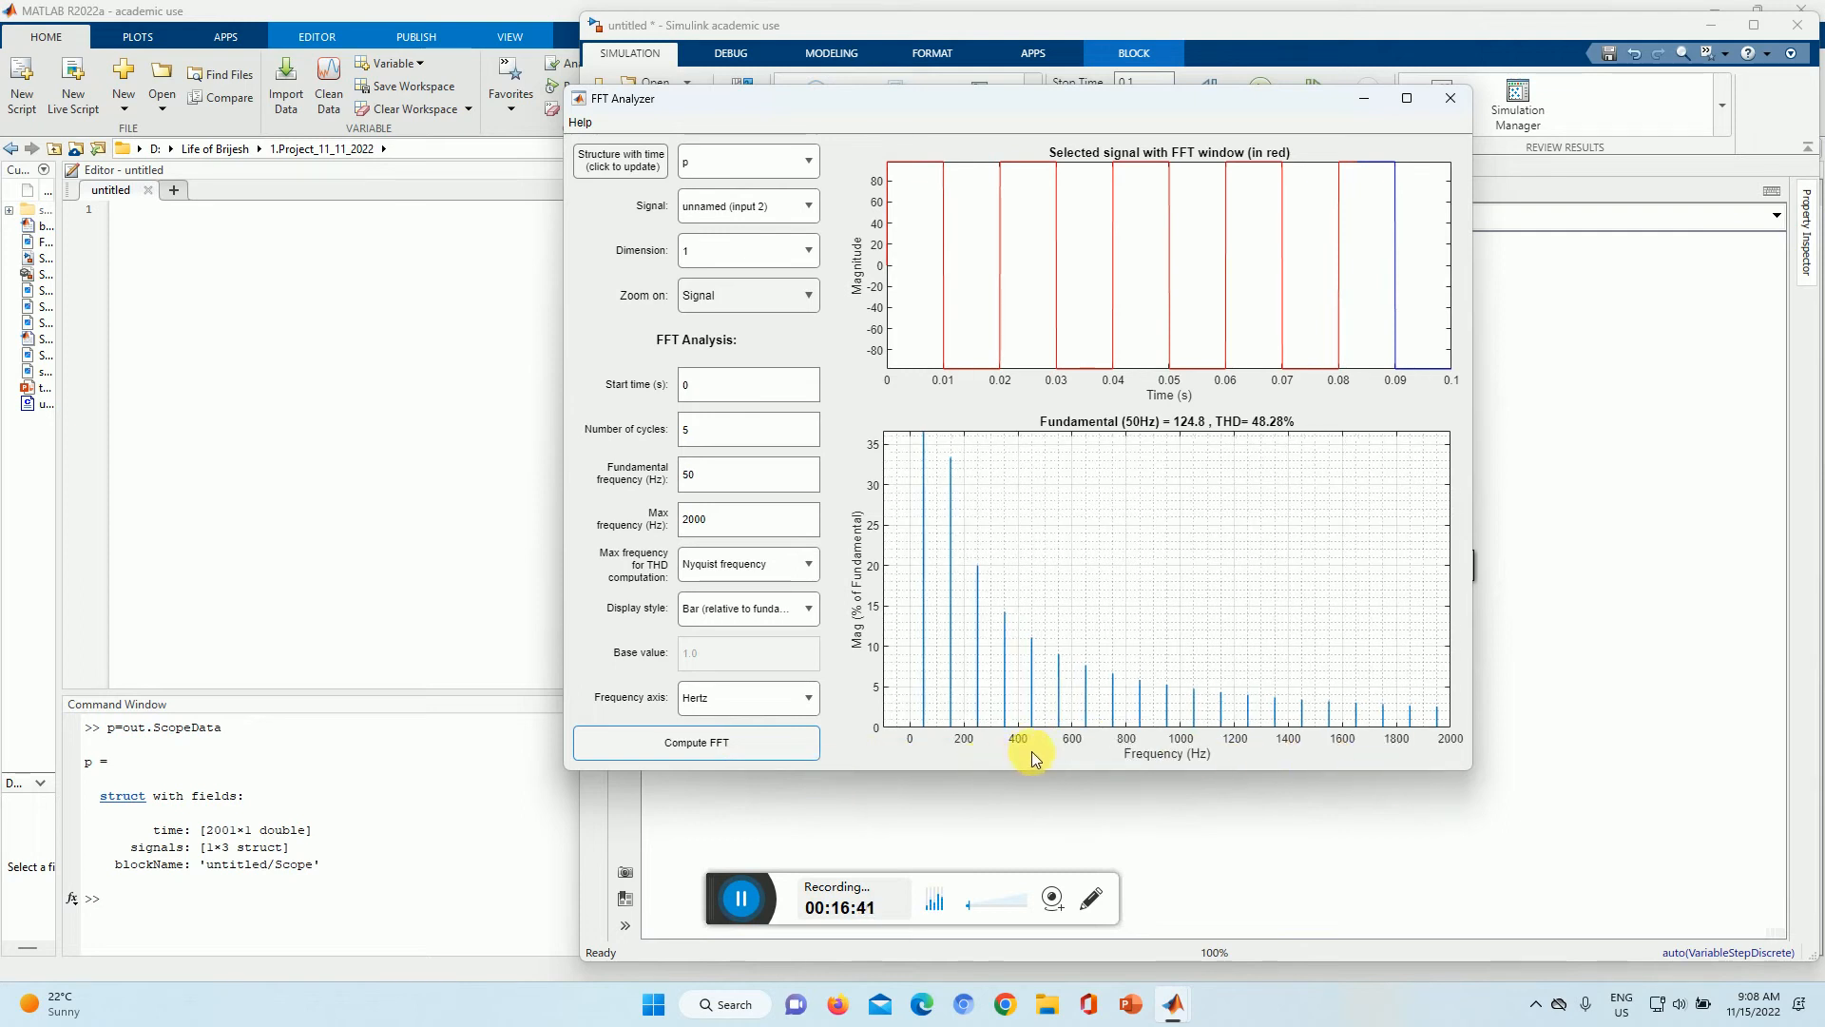
click(744, 698)
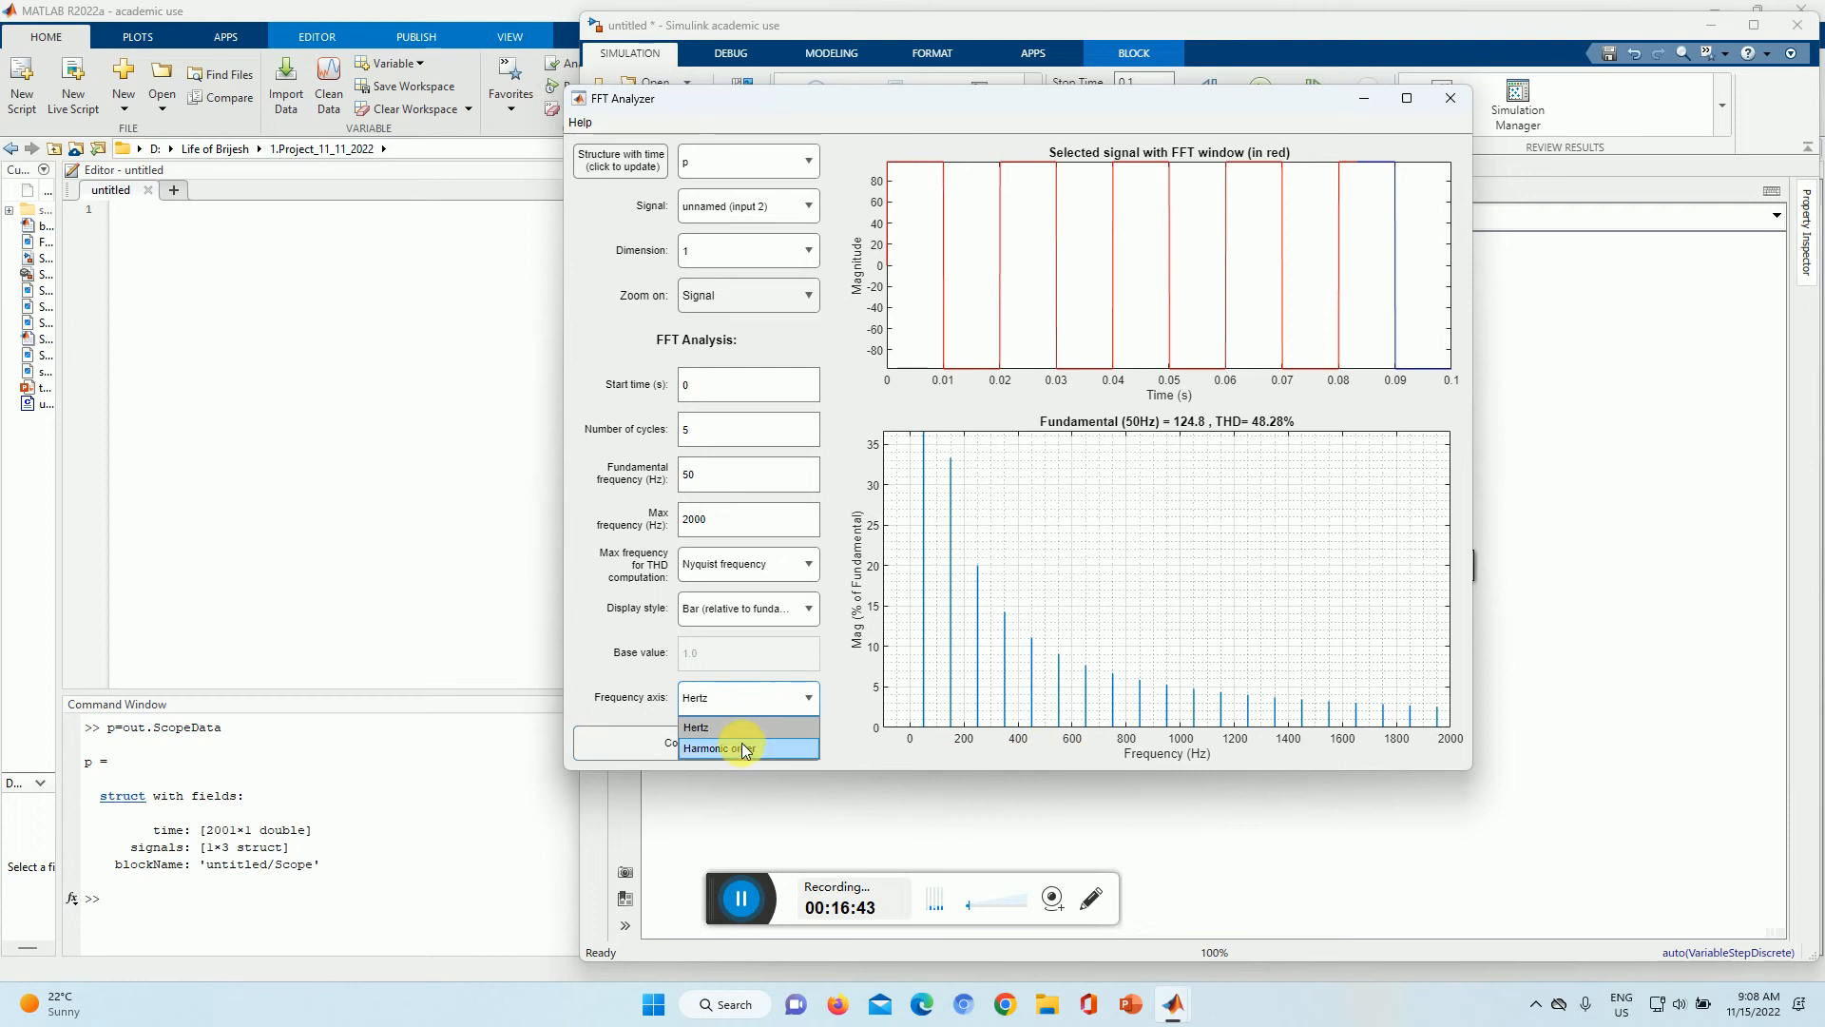
click(742, 743)
click(737, 751)
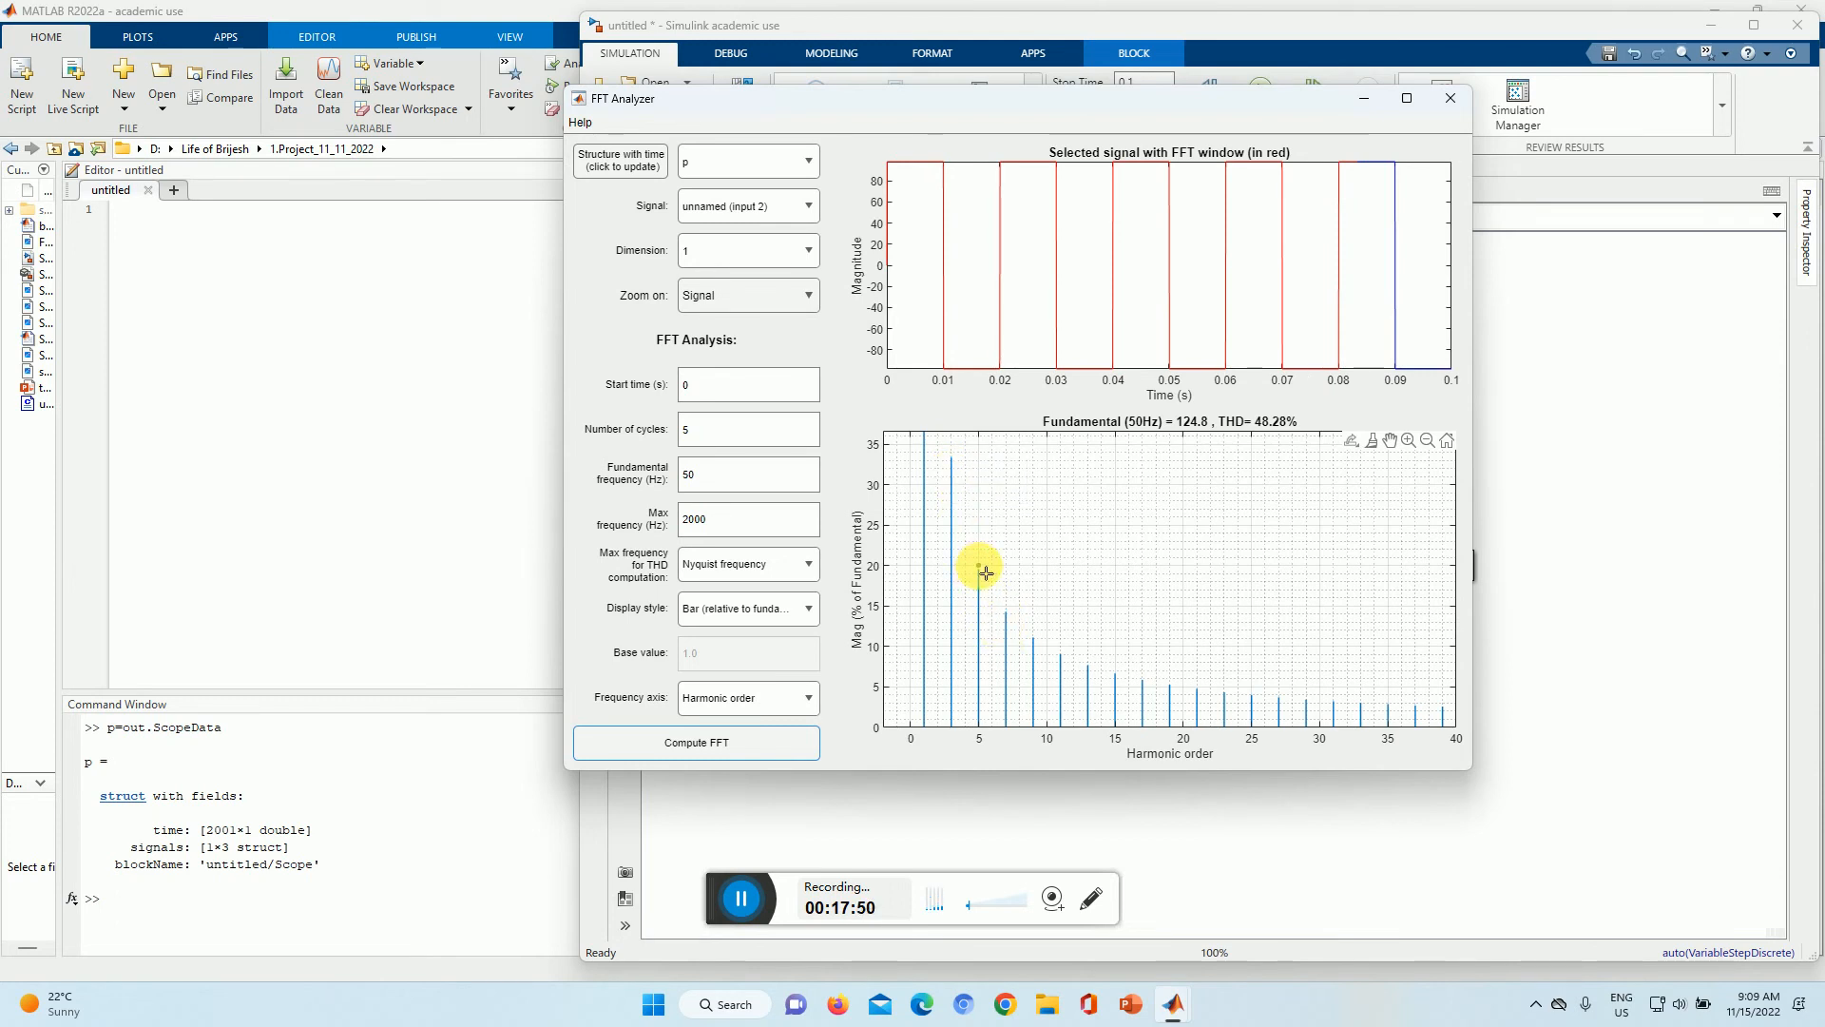
mouse_move(986, 571)
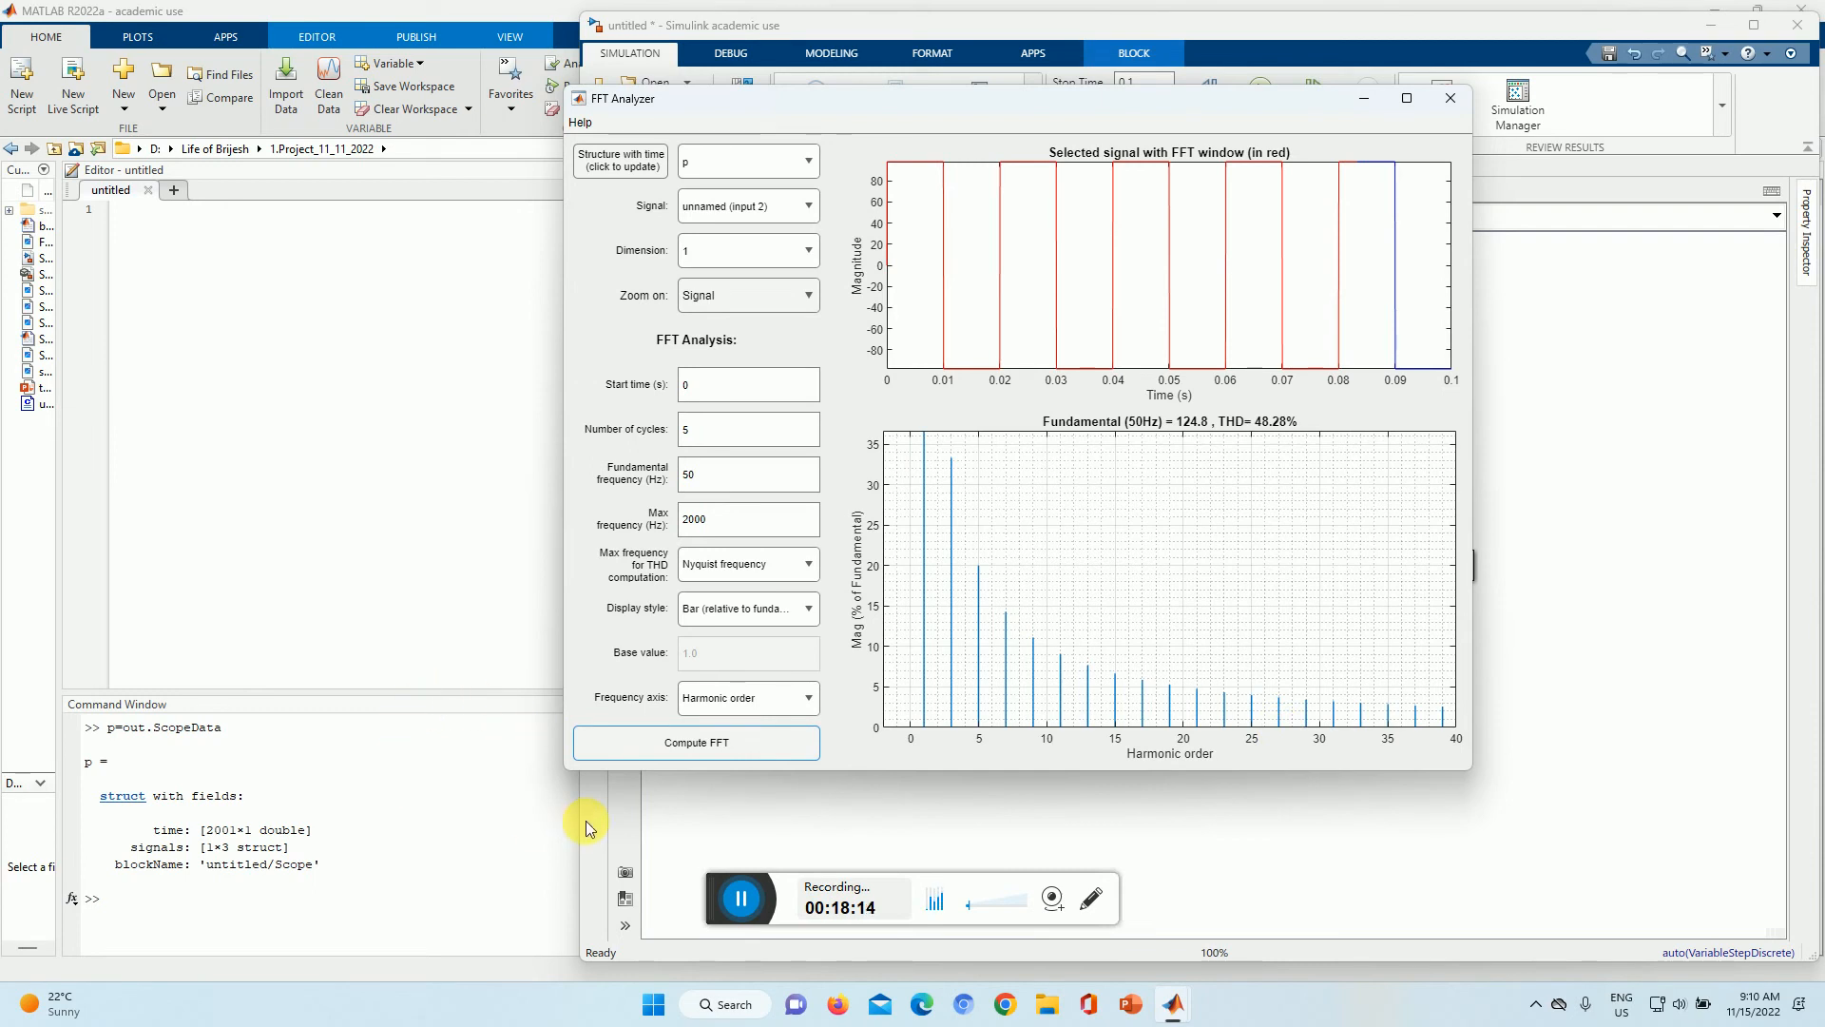
Step: Set the maximum frequency for THD computation to Same as Max frequency and recompute the FFT
click(809, 570)
click(785, 616)
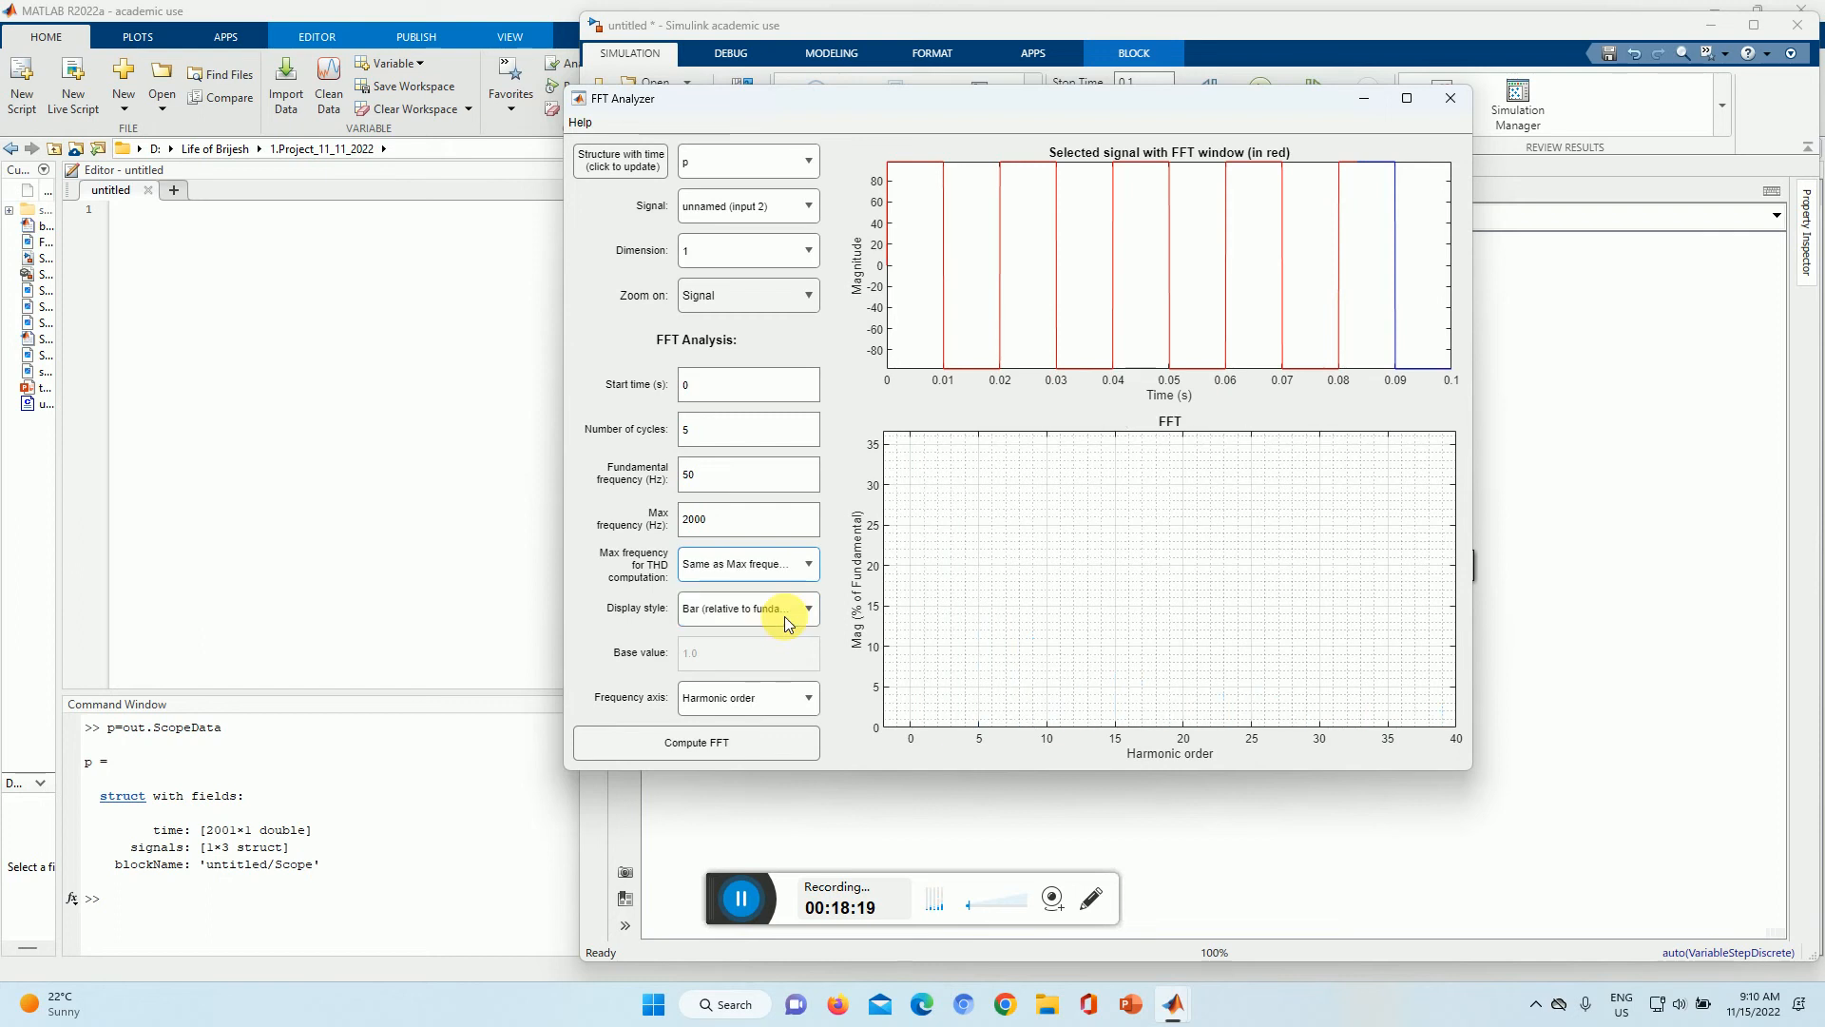
click(740, 748)
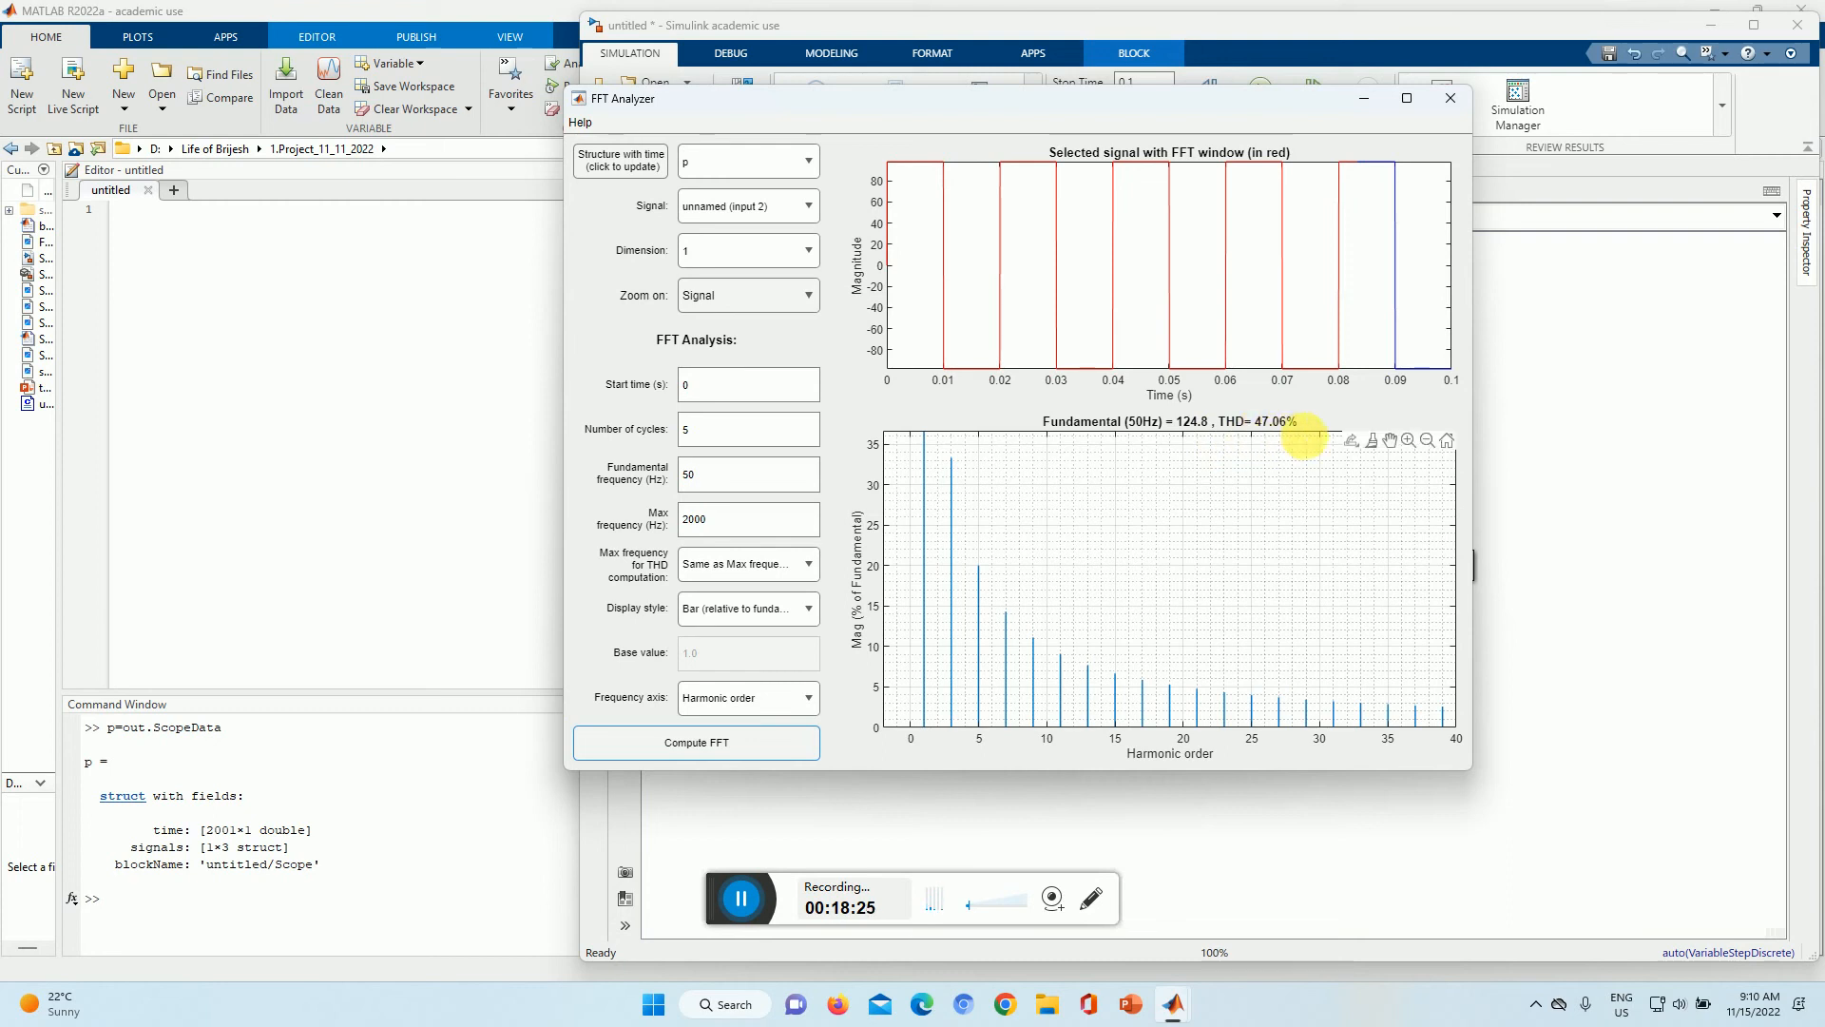
Step: Recompute the FFT with the THD frequency limit at Nyquist frequency and again at Same as Max frequency to compare the THD
click(784, 567)
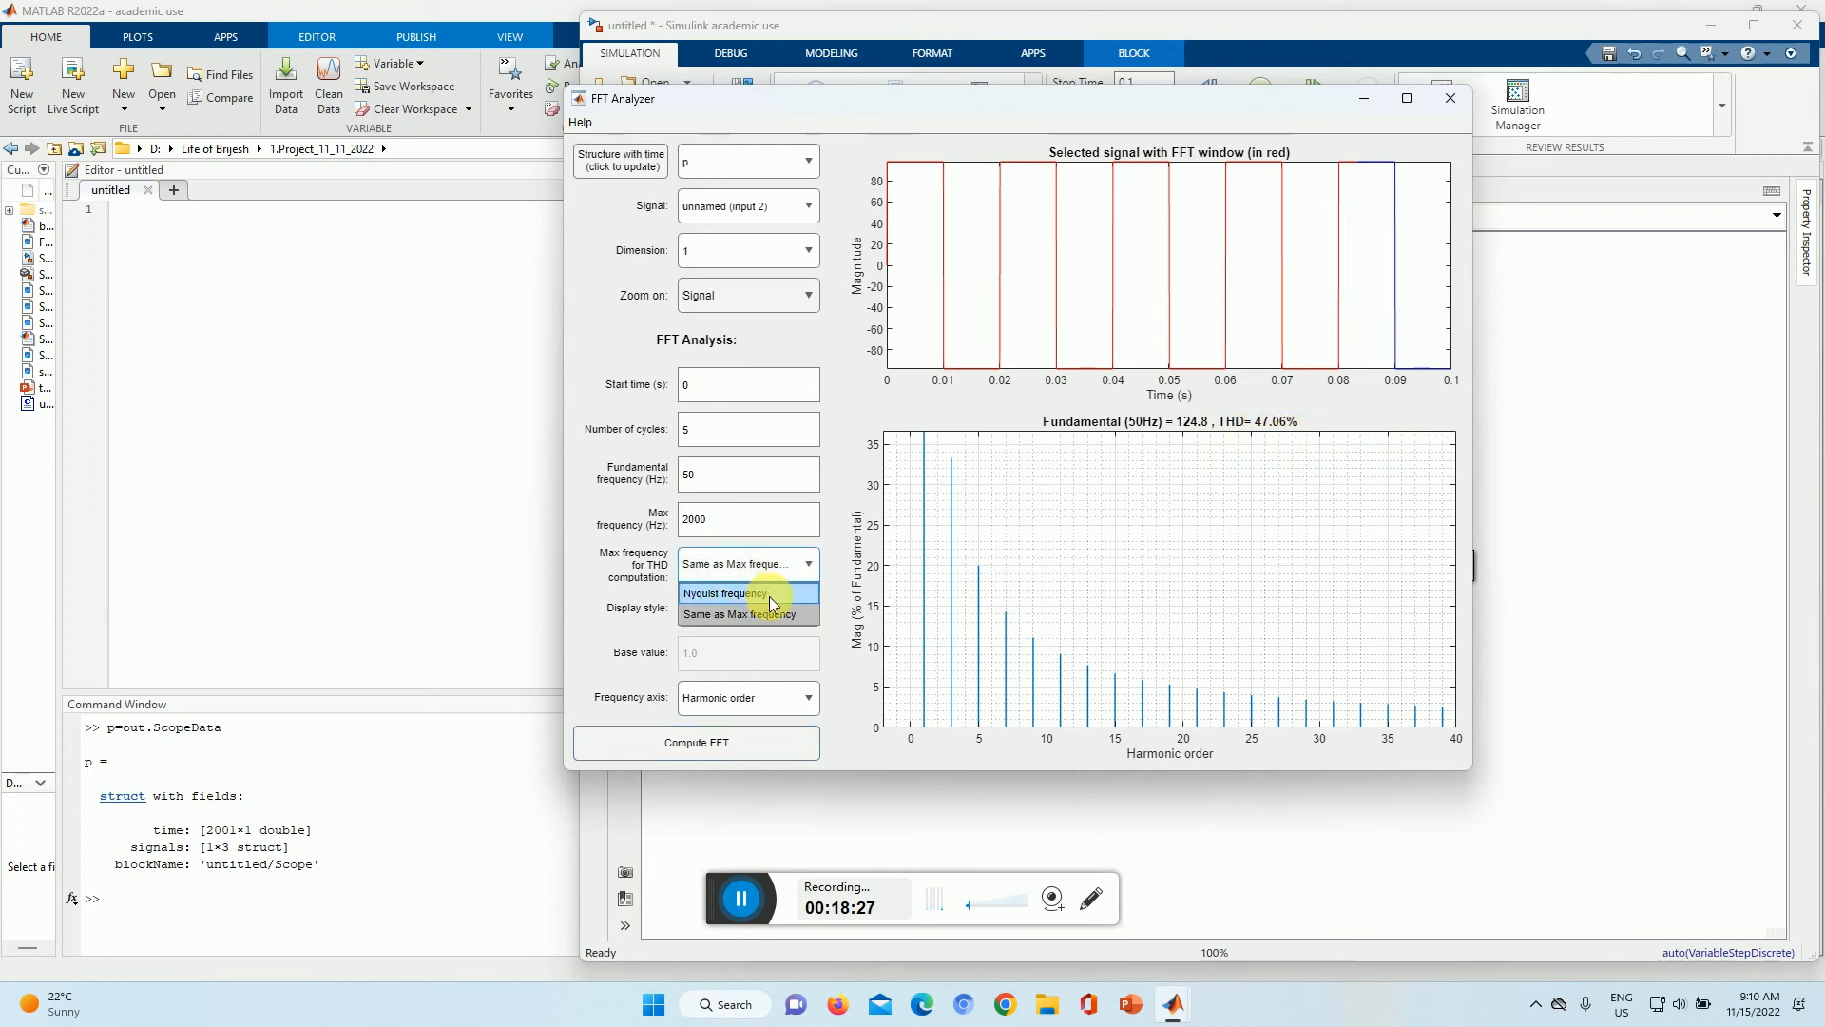
click(768, 594)
click(739, 745)
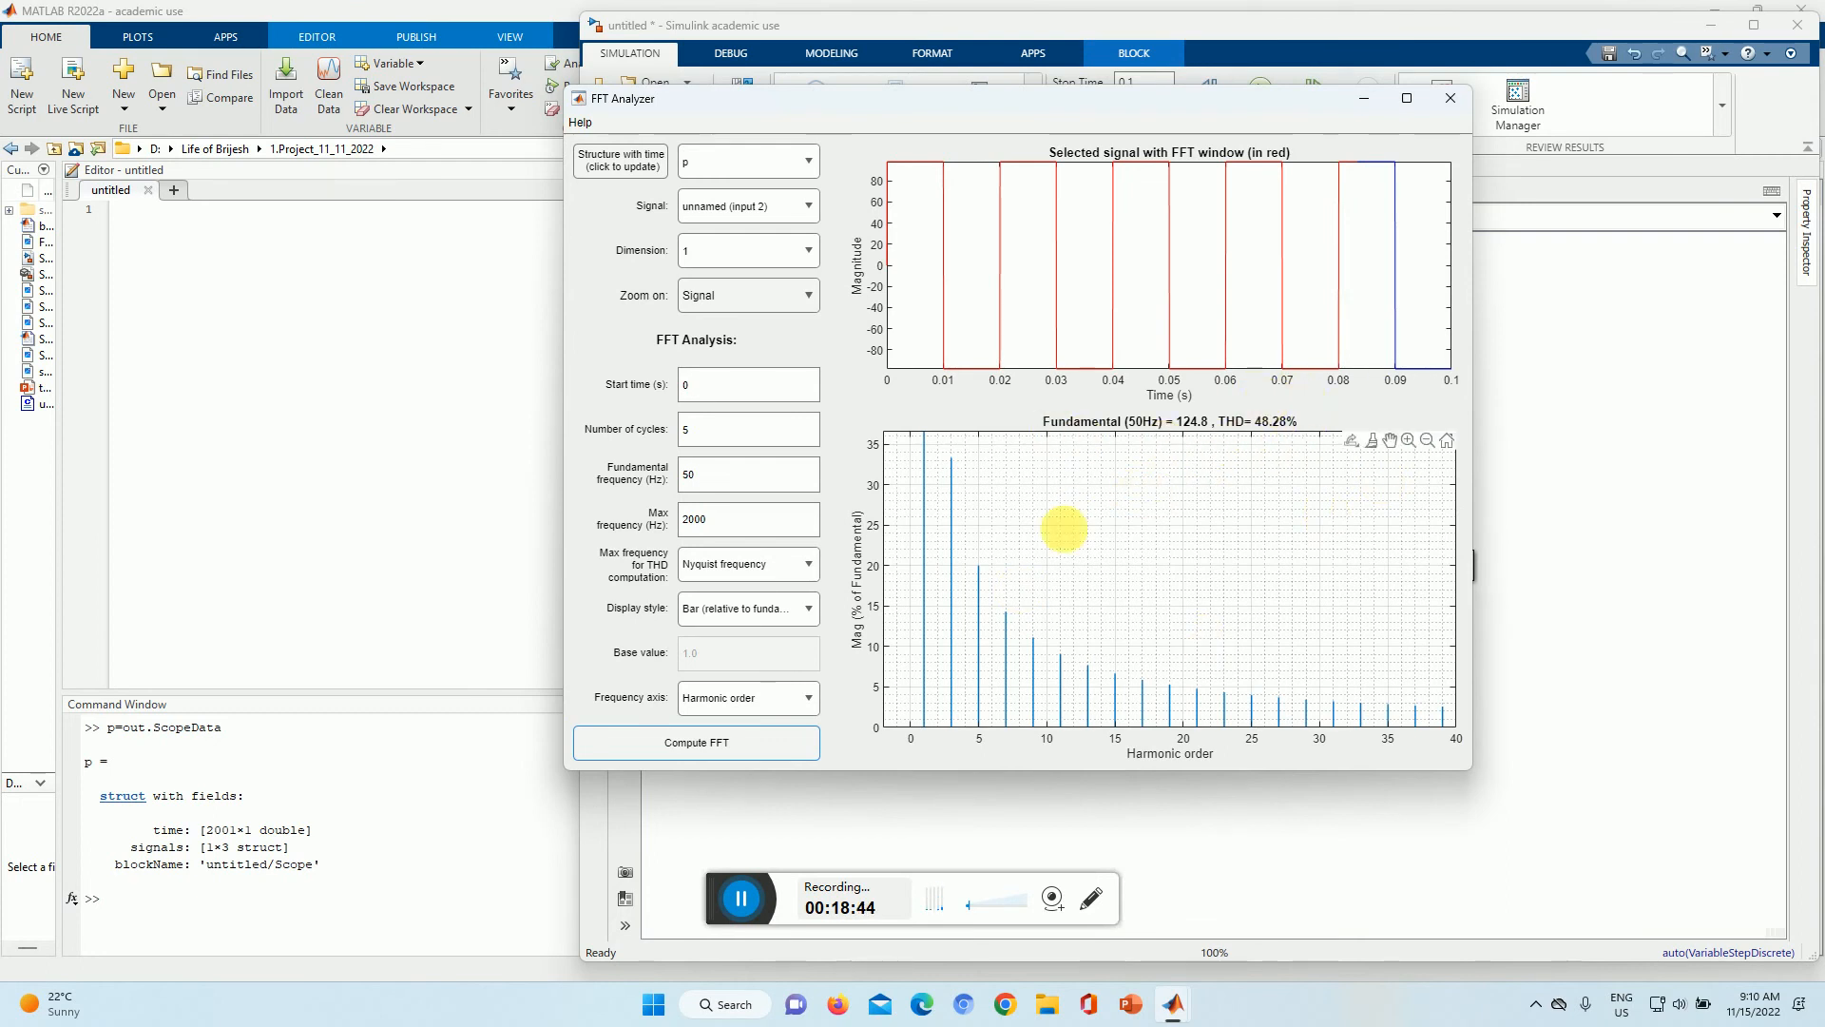
click(785, 564)
click(774, 609)
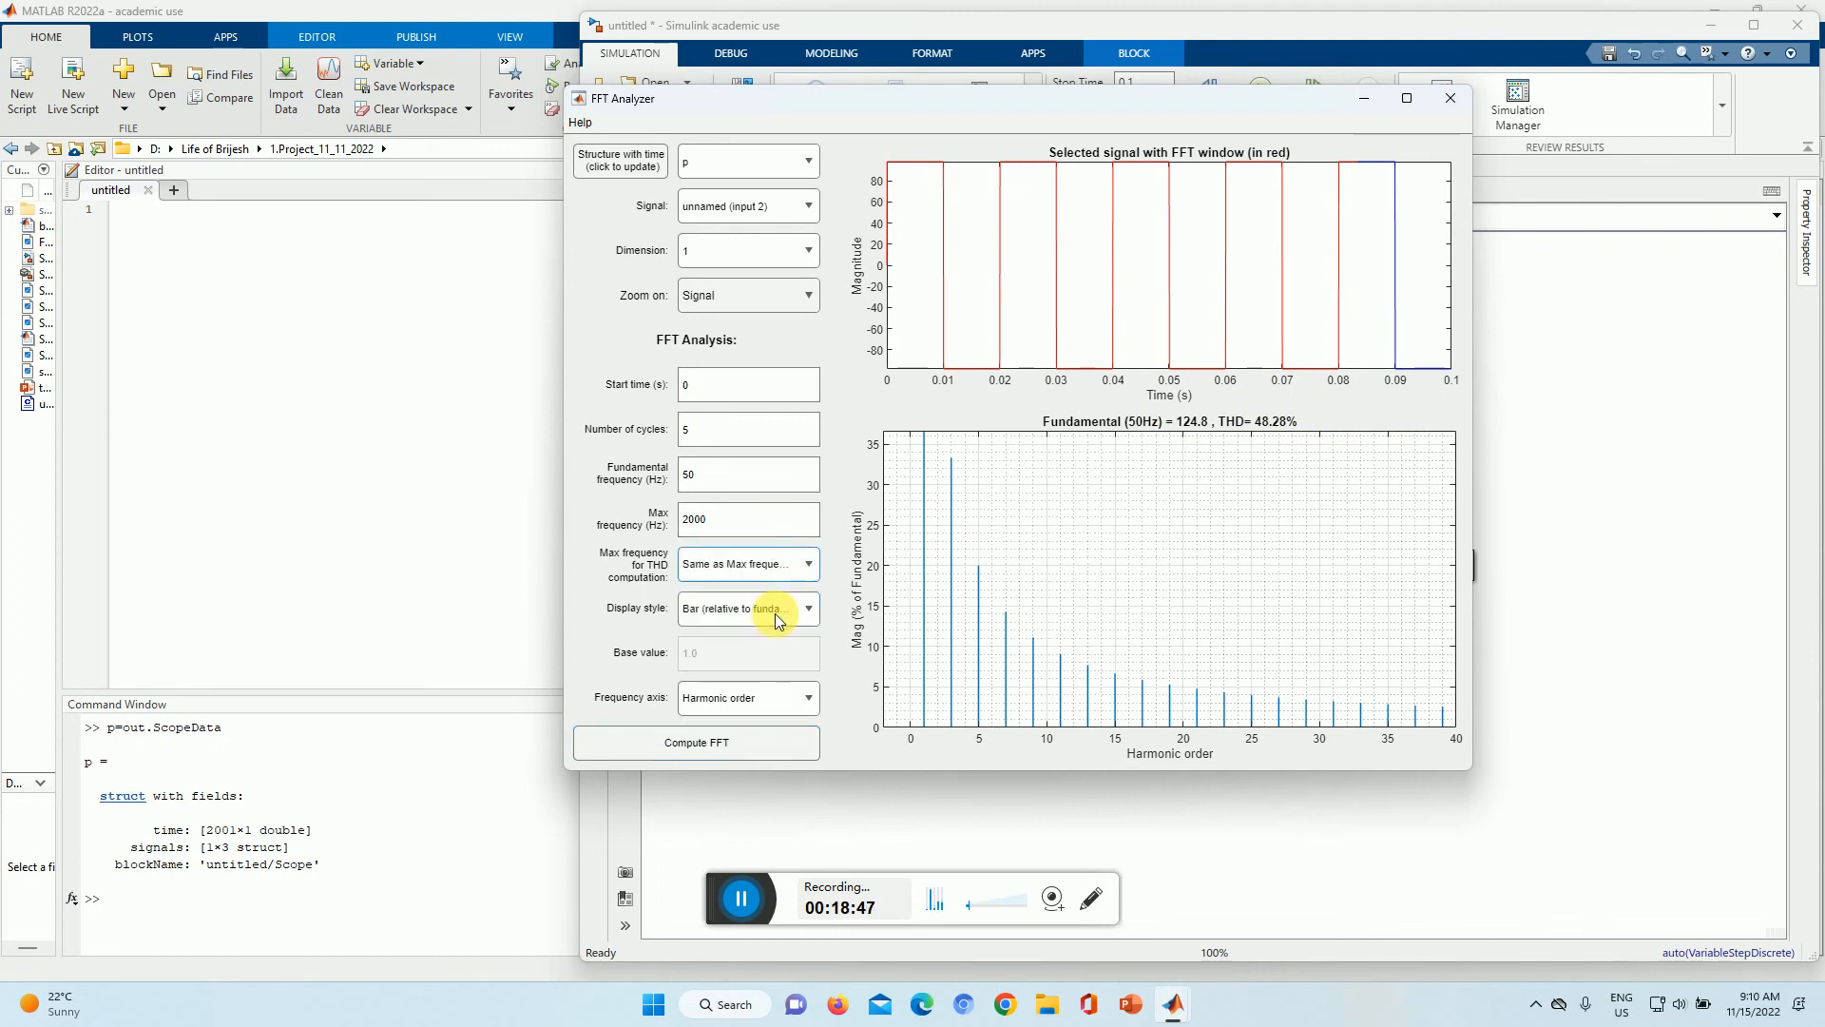
click(740, 737)
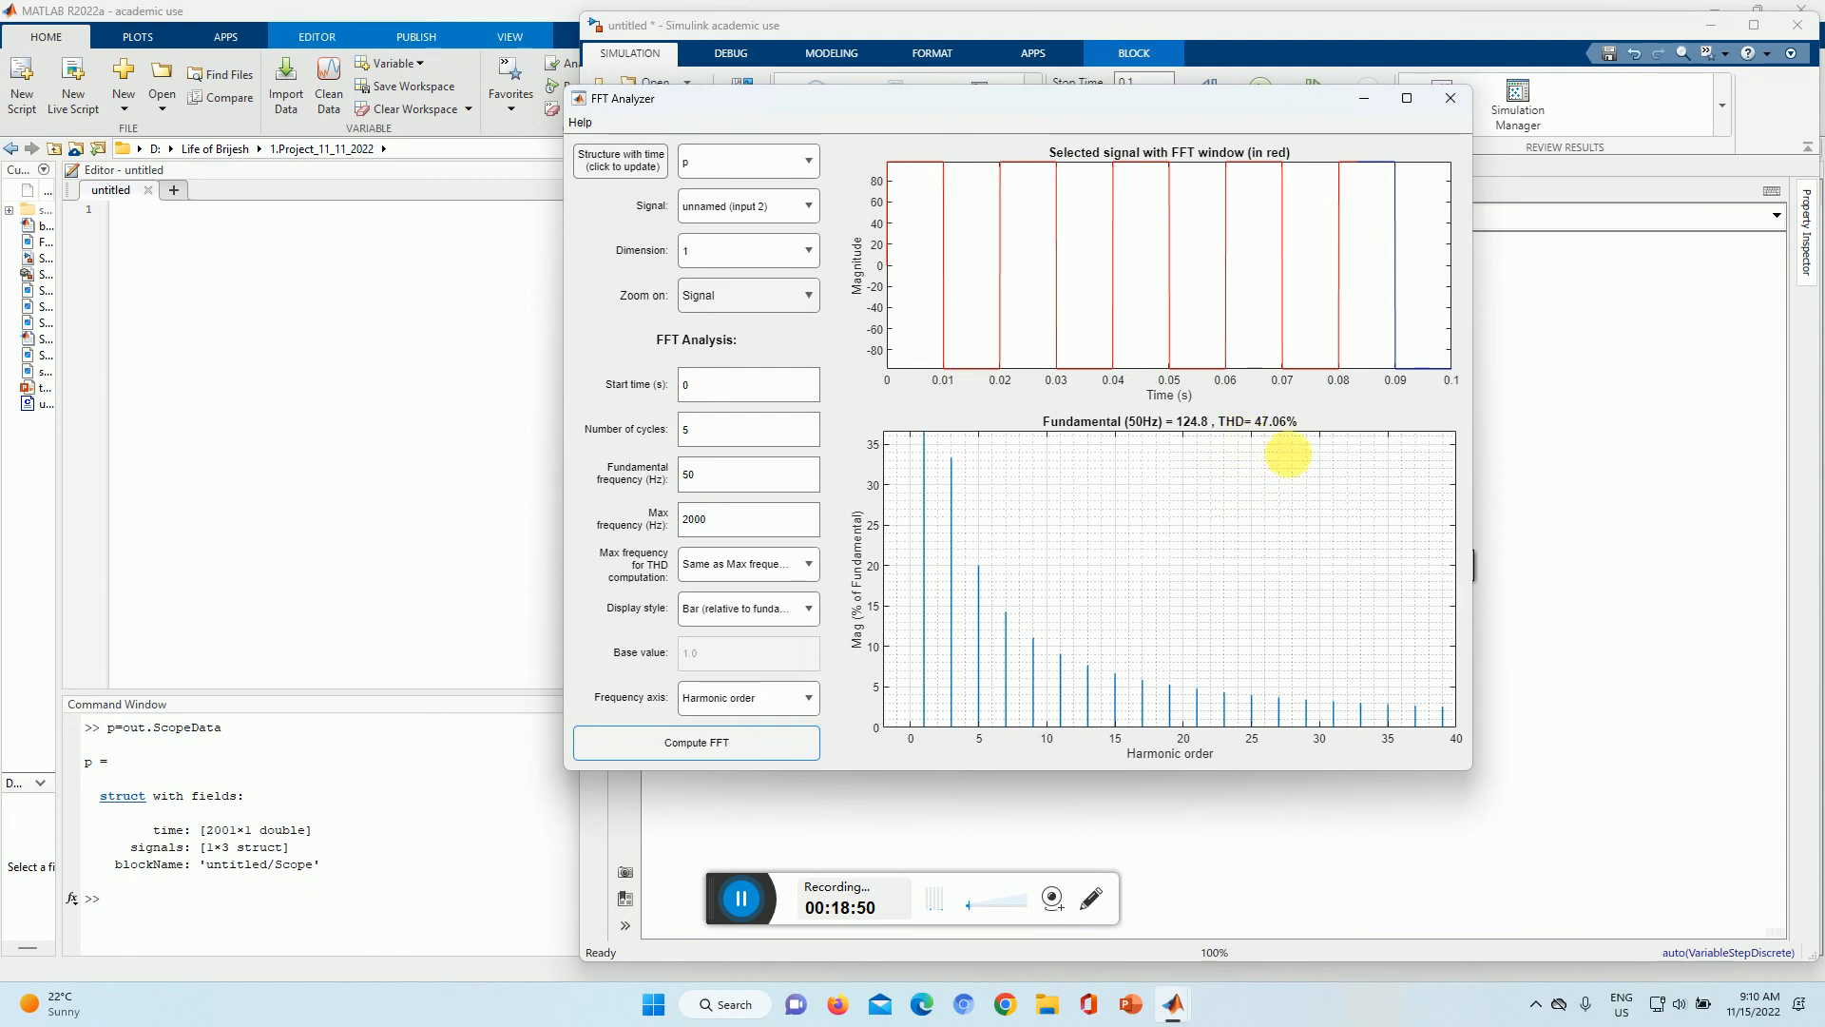
Step: Set the maximum frequency for THD computation to Nyquist frequency and recompute the FFT
click(779, 572)
click(752, 596)
click(762, 742)
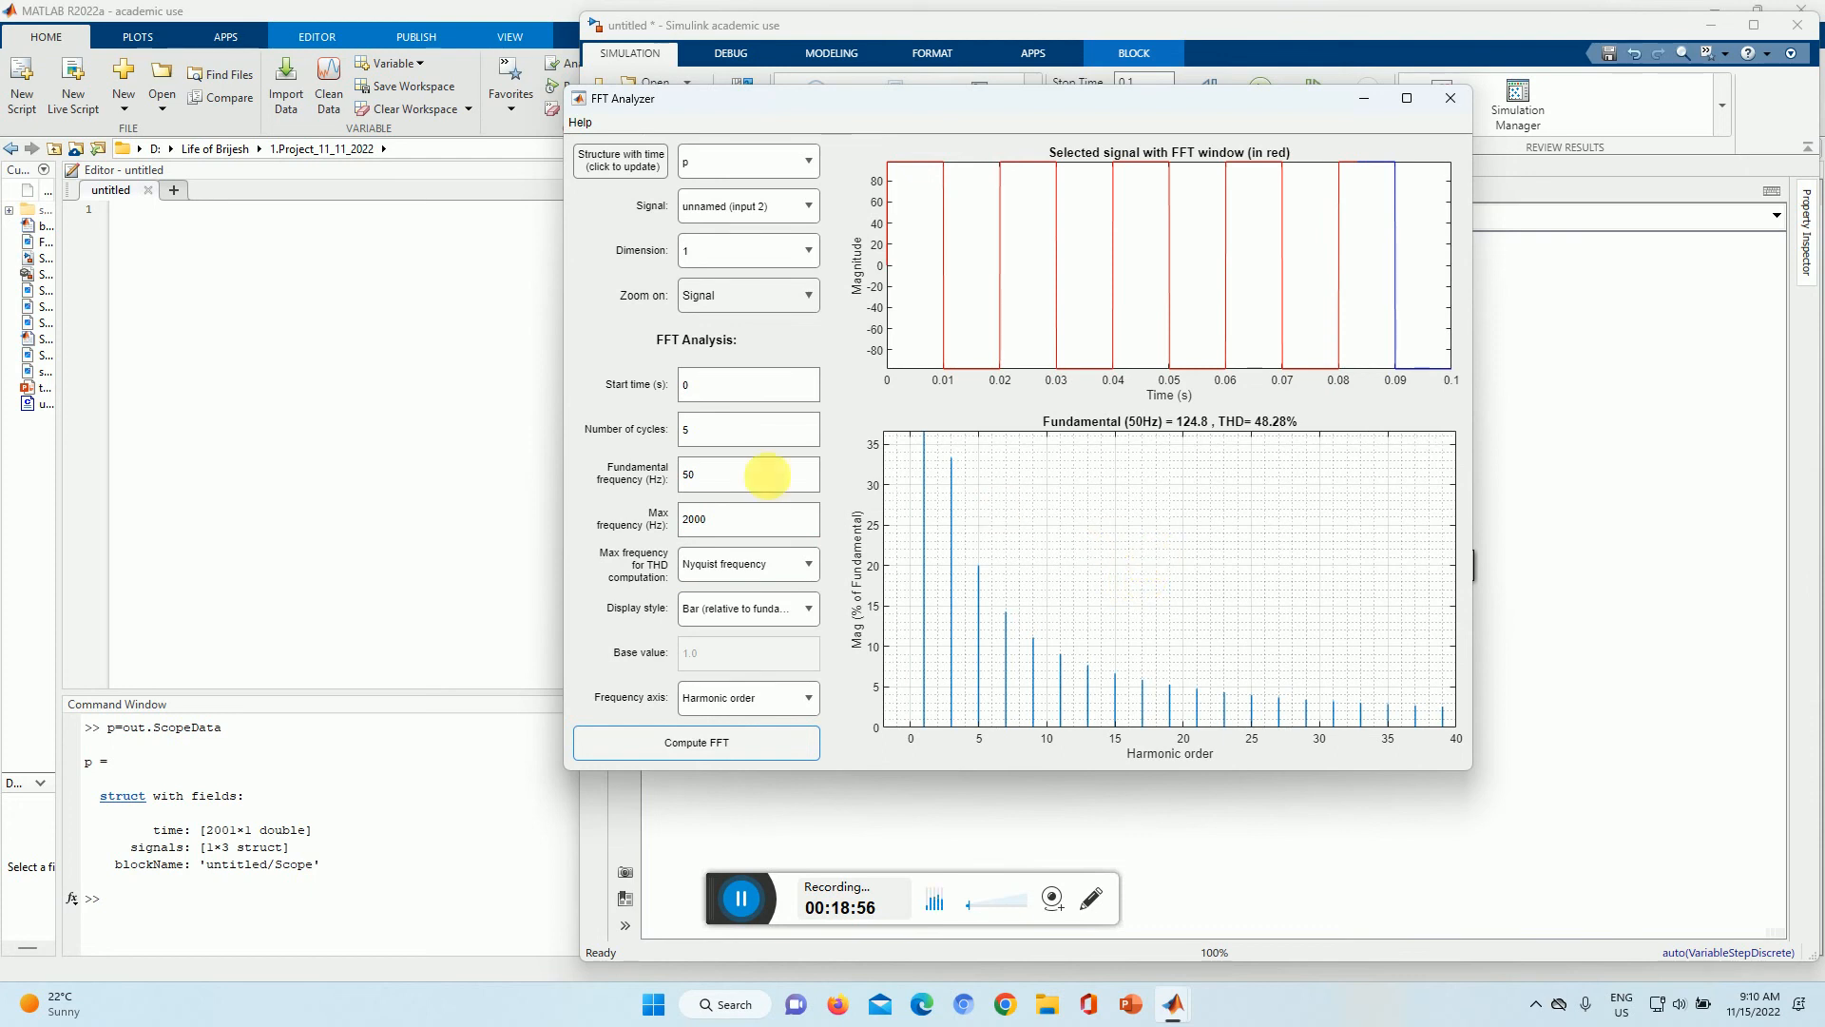
Step: Zoom the signal plot on the FFT window to inspect the analyzed cycles, and return it to the full signal
click(708, 438)
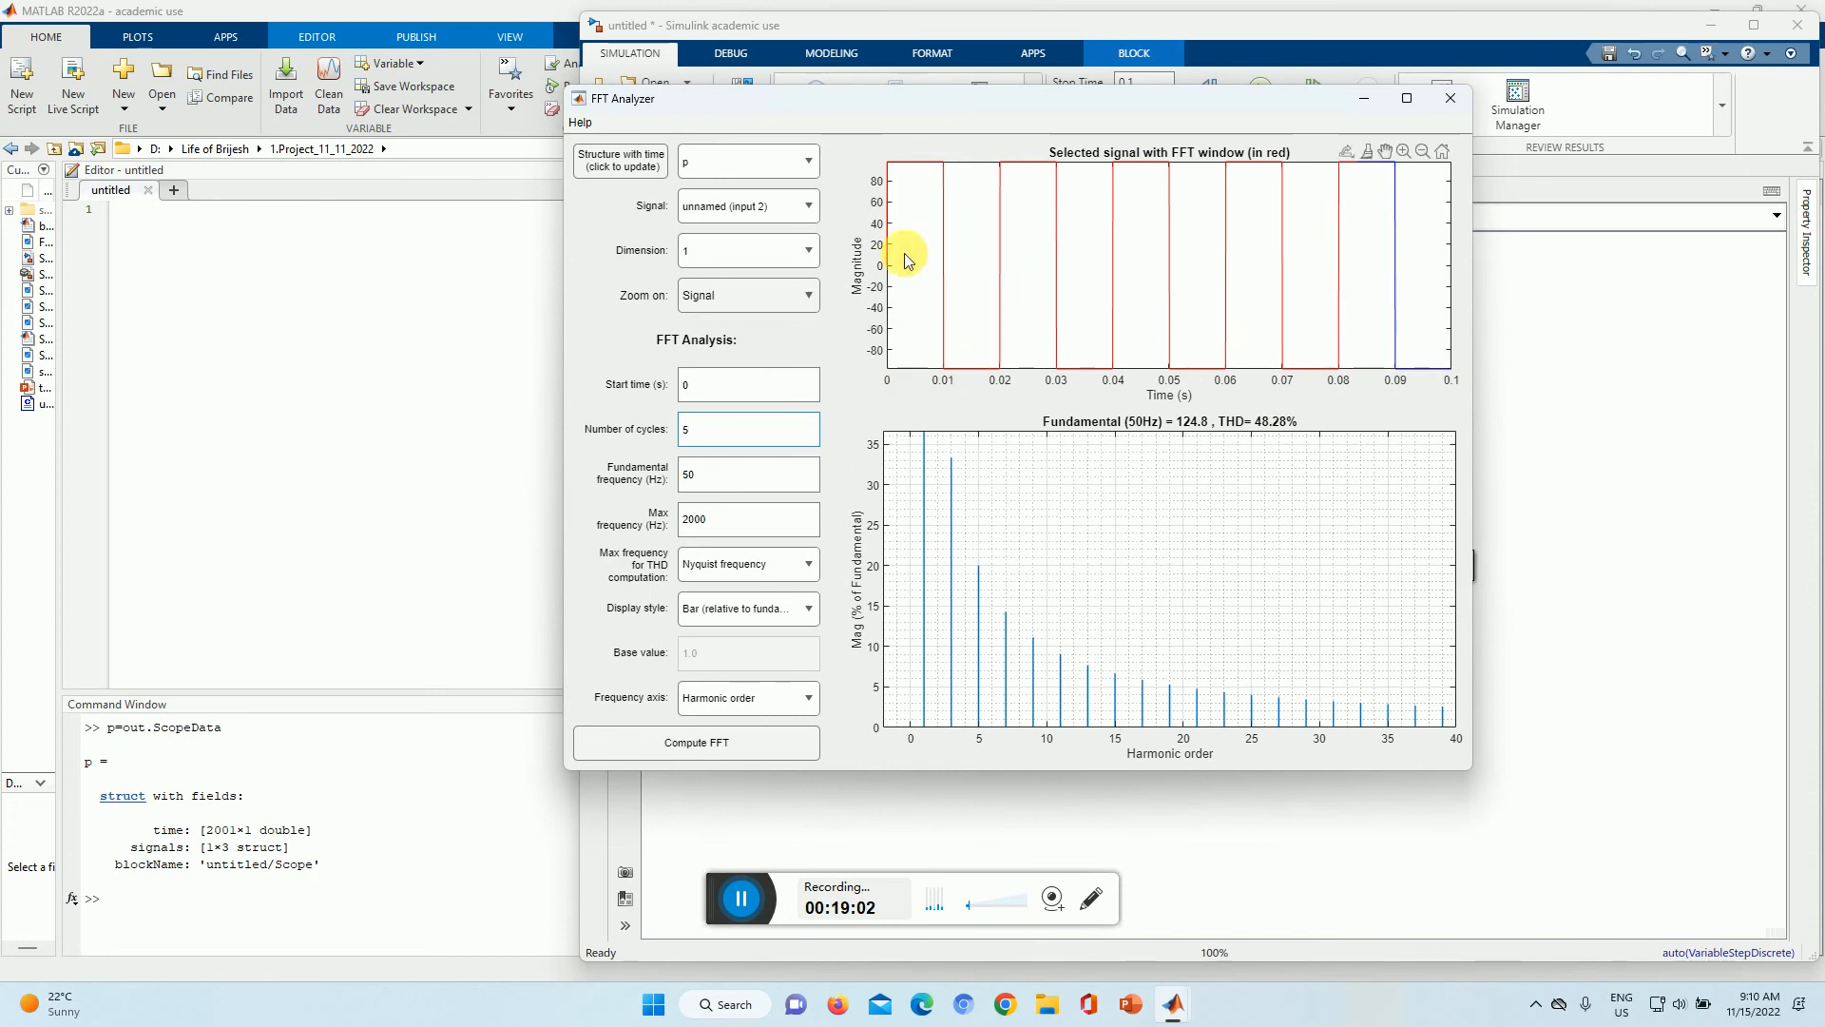
click(753, 299)
click(749, 348)
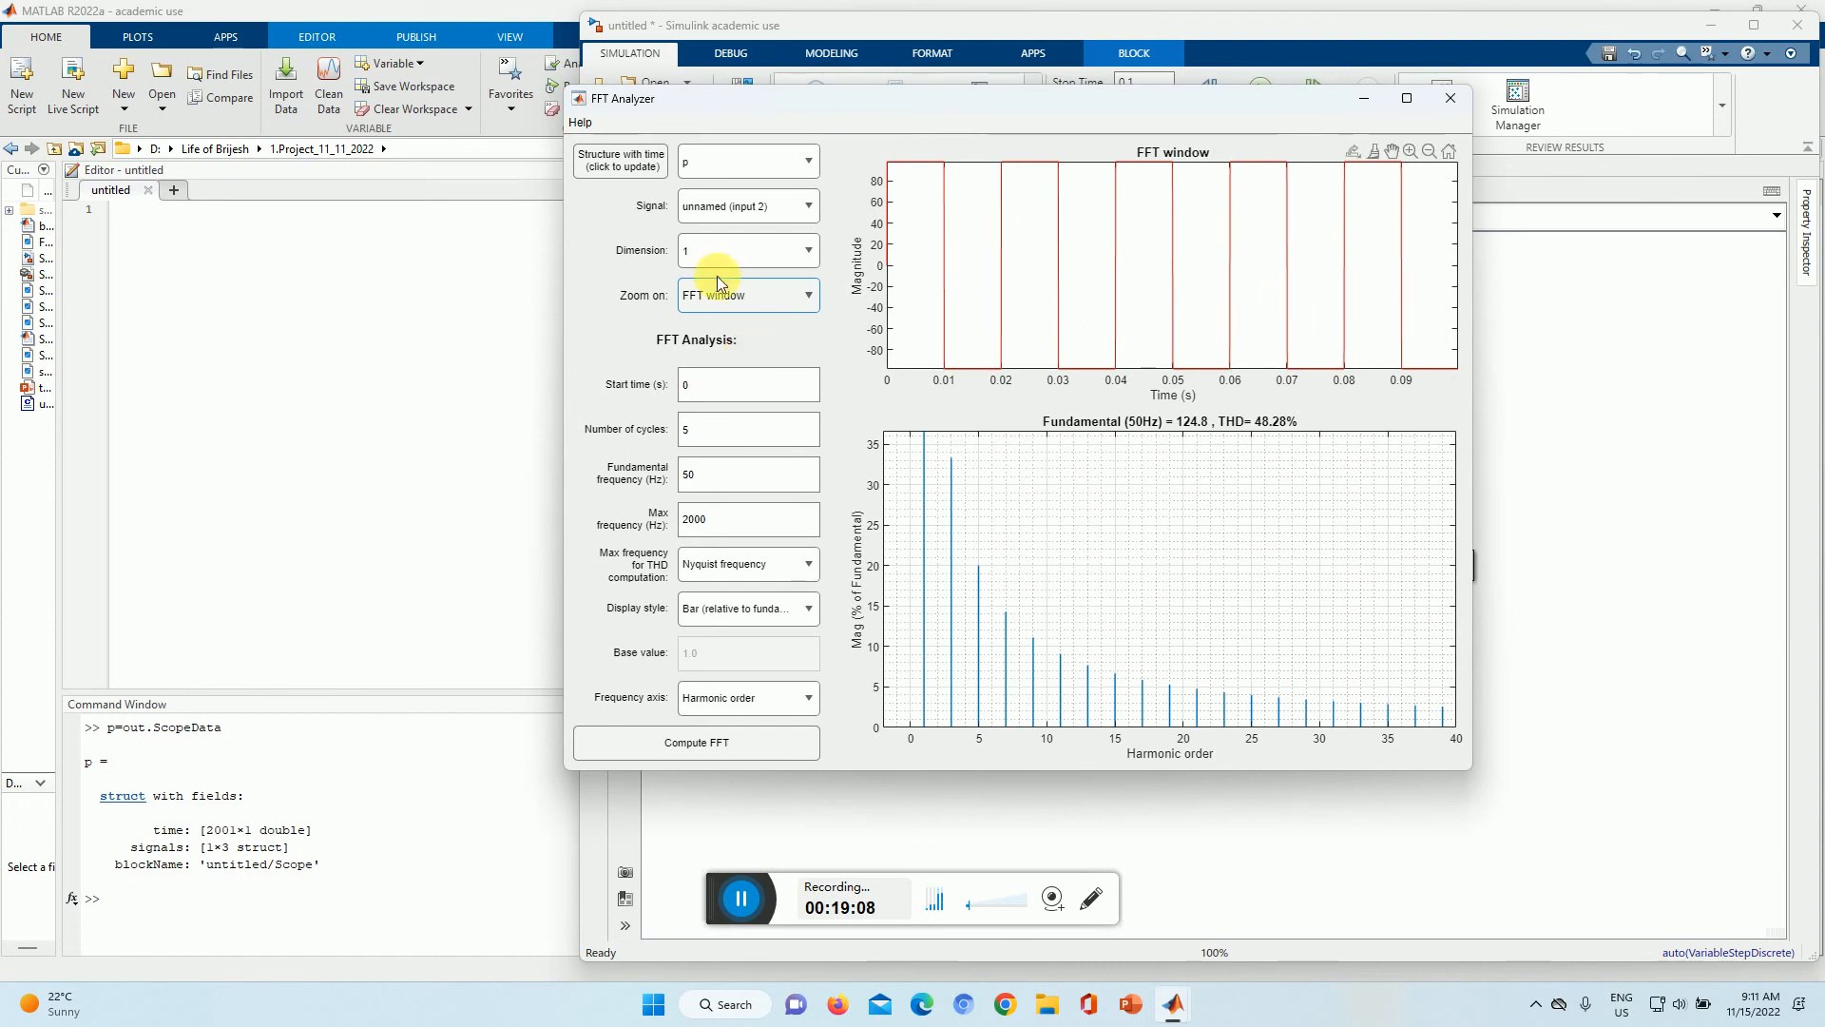
click(751, 300)
click(750, 321)
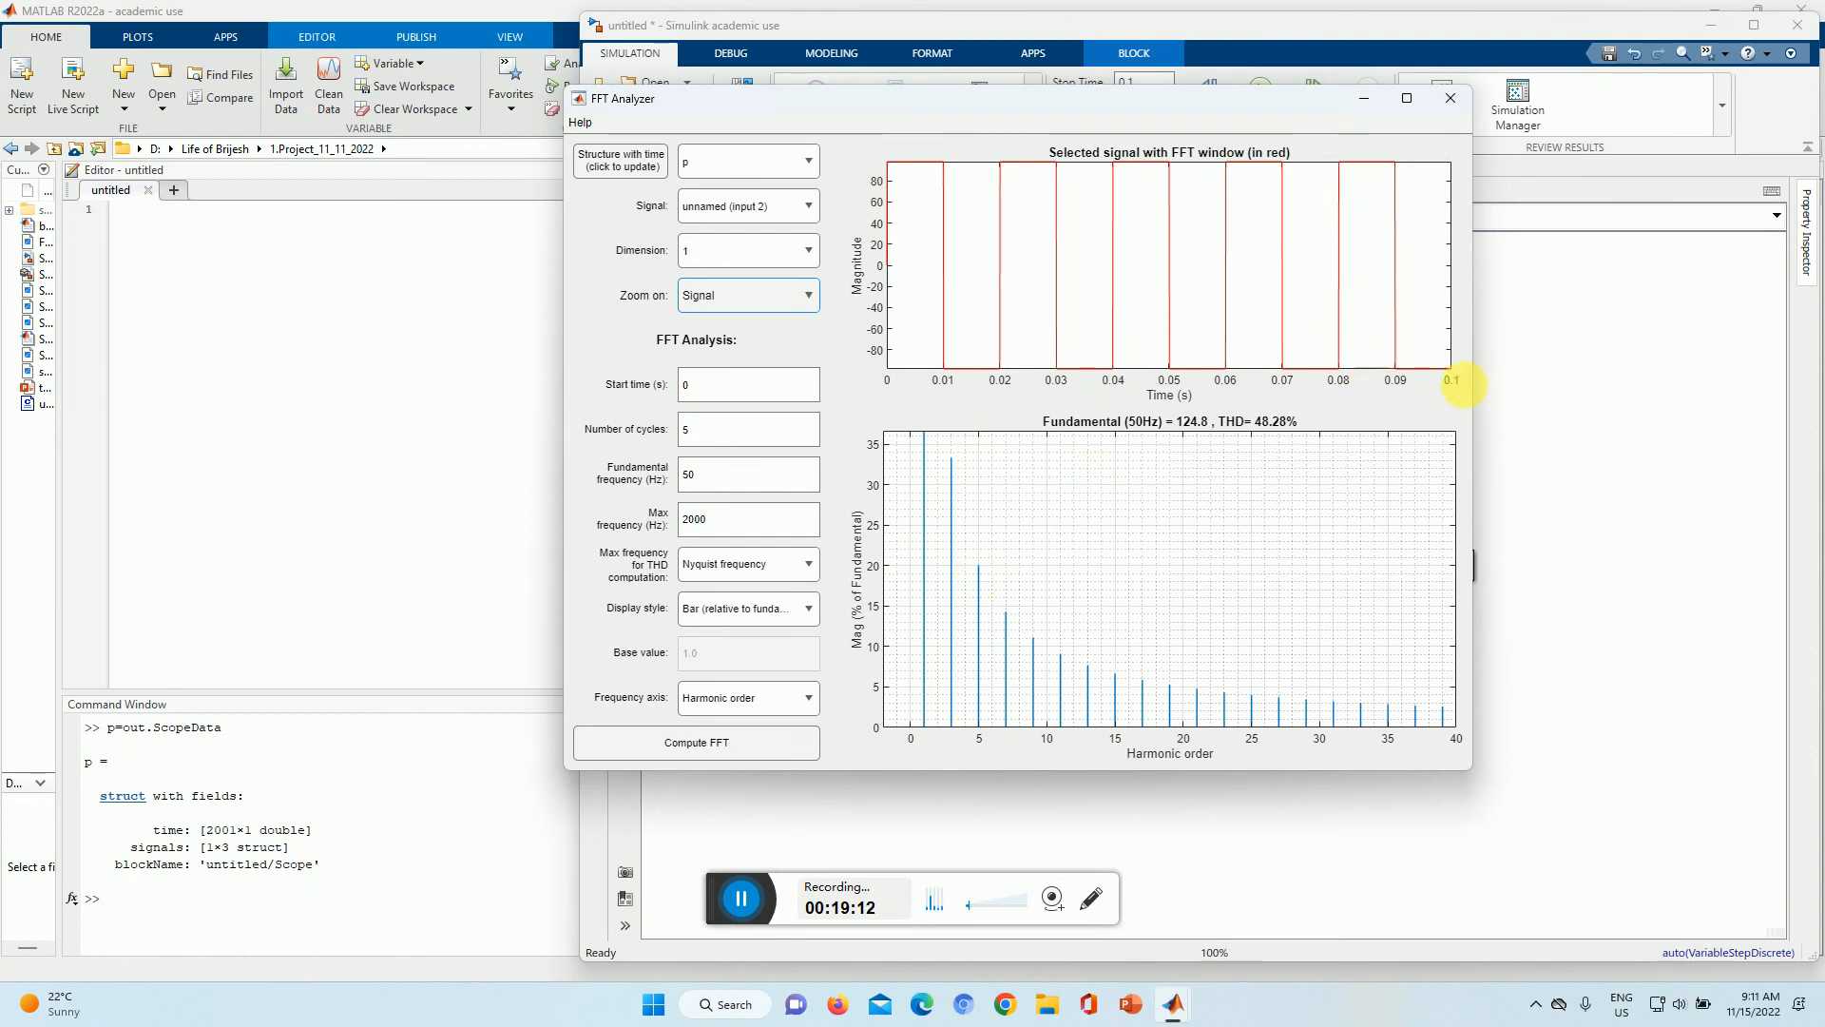
Step: Set the number of cycles to 3, recompute the FFT, and zoom the signal plot on the FFT window
click(701, 433)
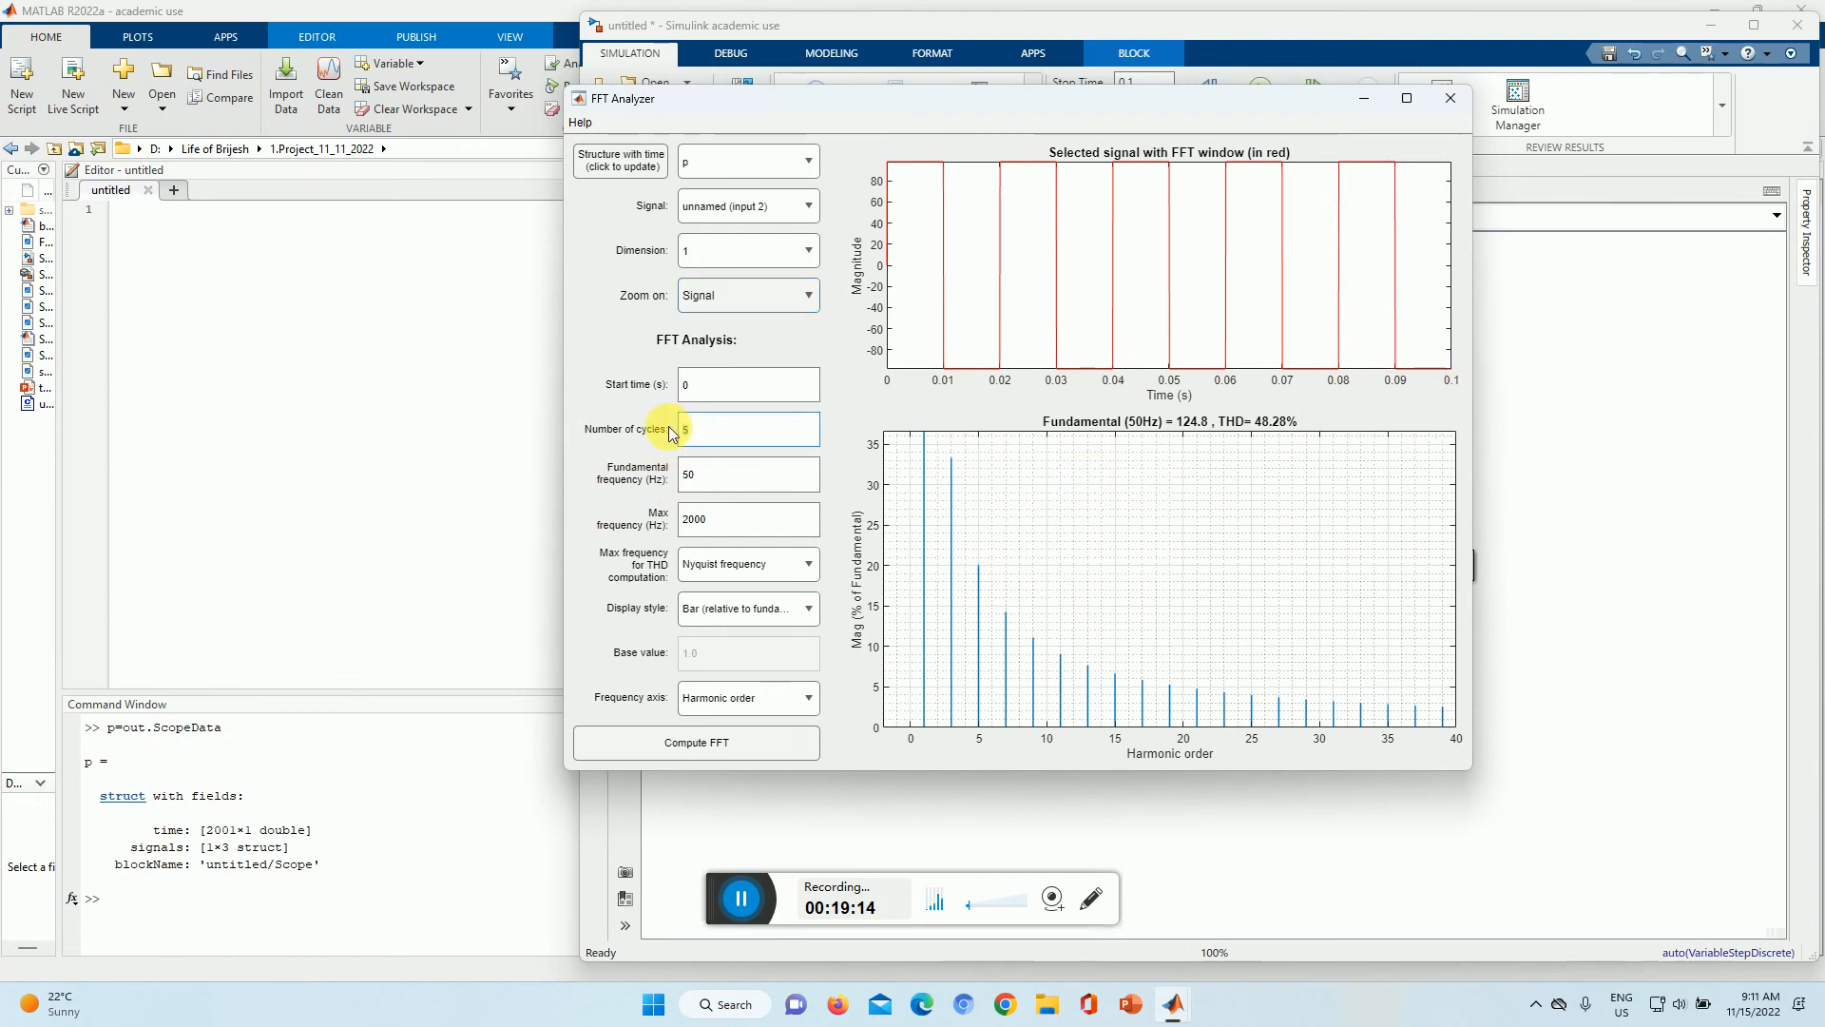
key(BackSpace)
text(3)
click(715, 743)
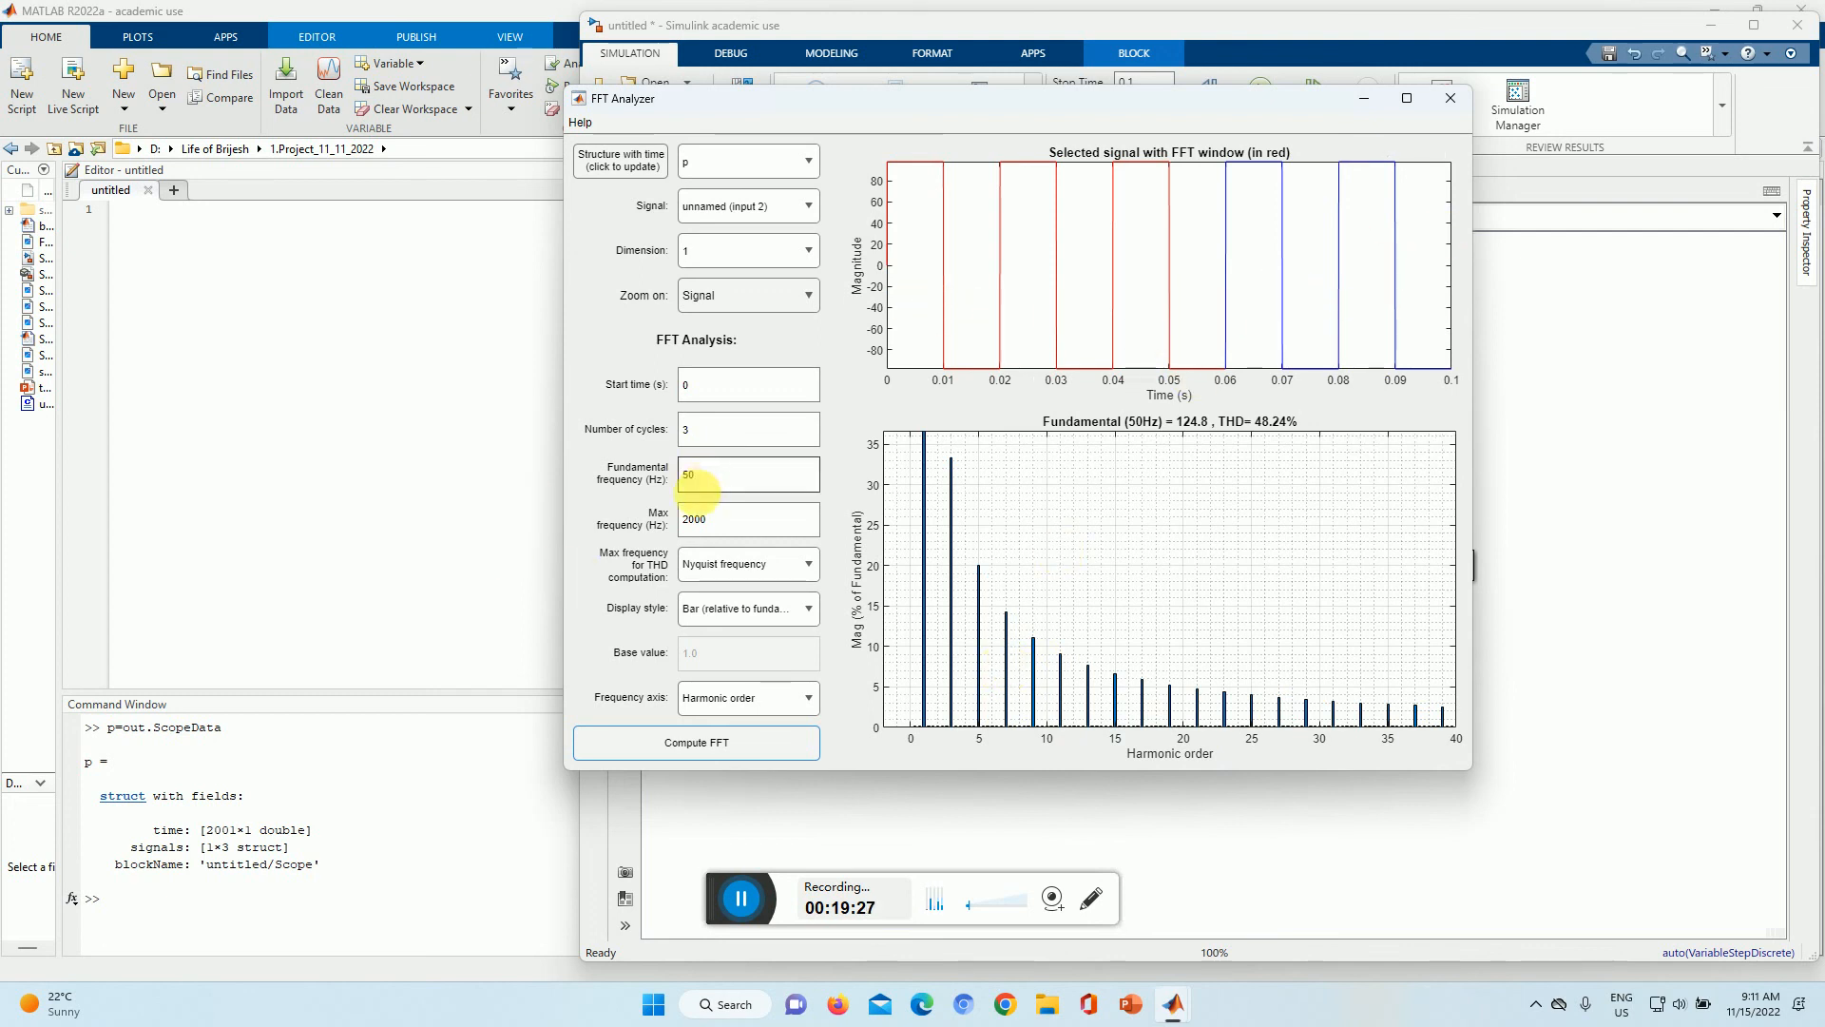
click(741, 295)
click(724, 348)
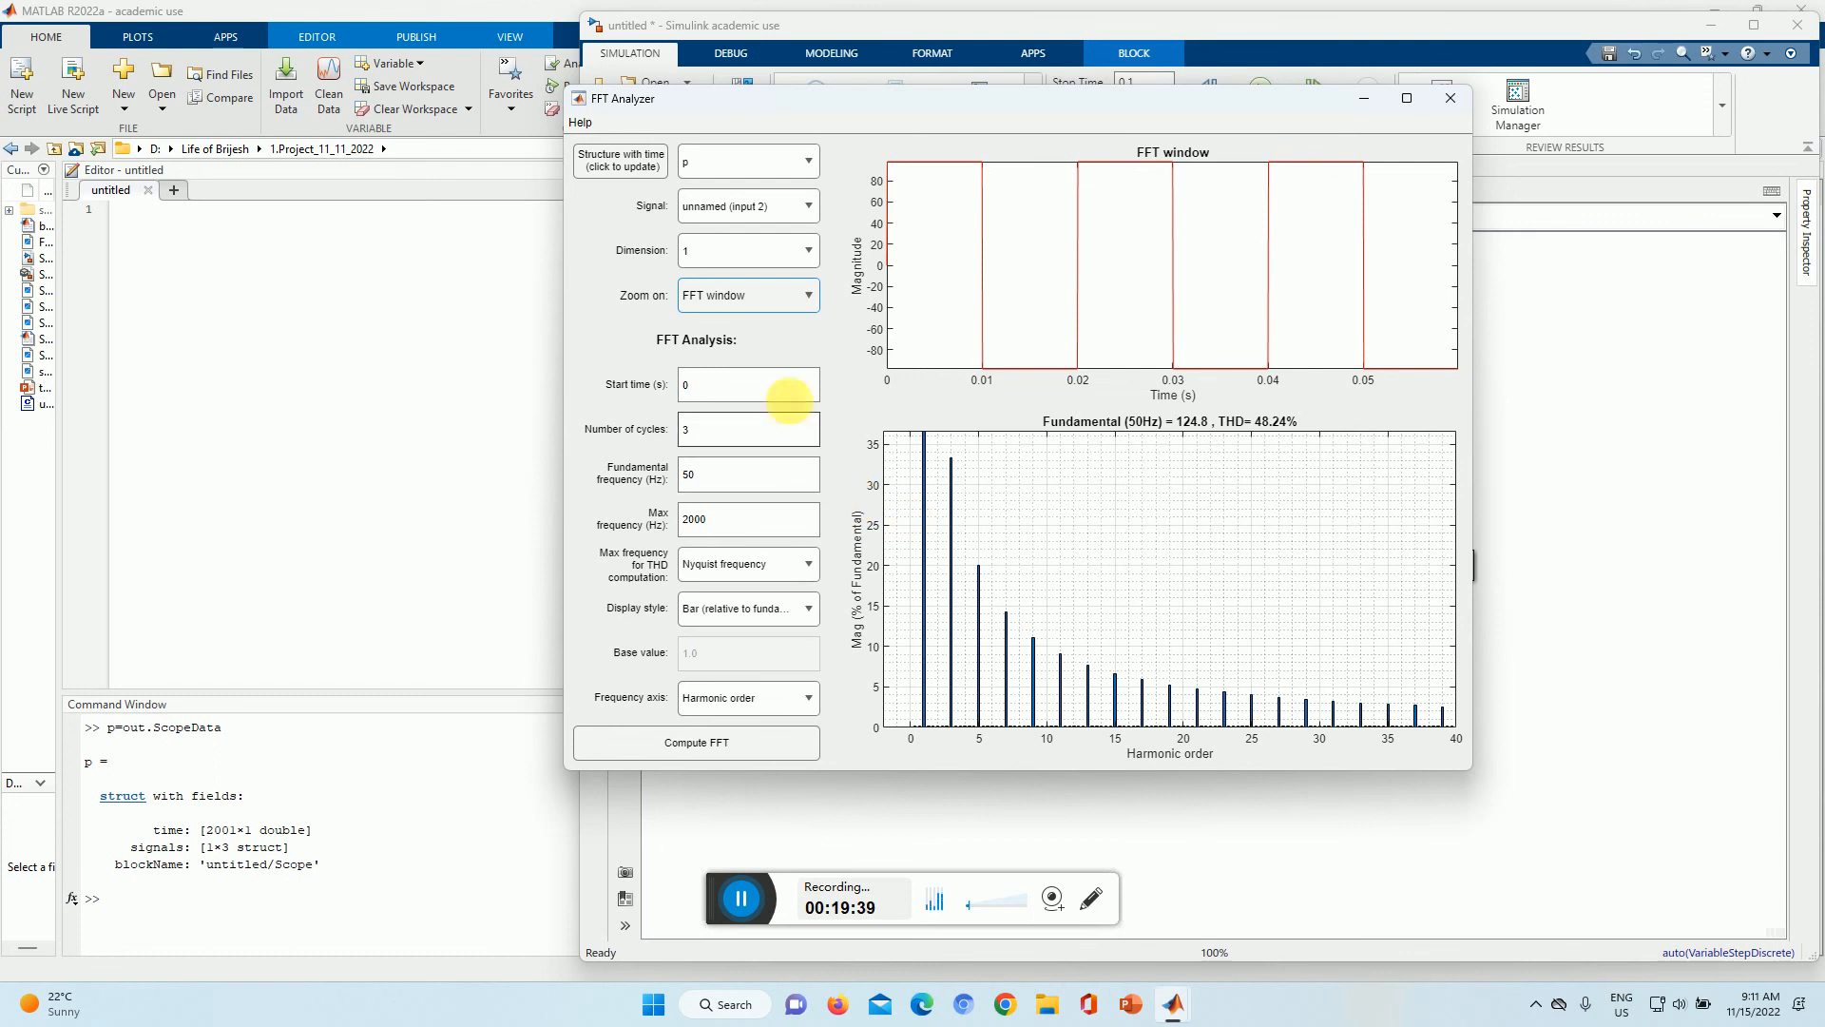
Step: View the input 3 signal, and select the input 1 signal and compute its FFT
click(774, 207)
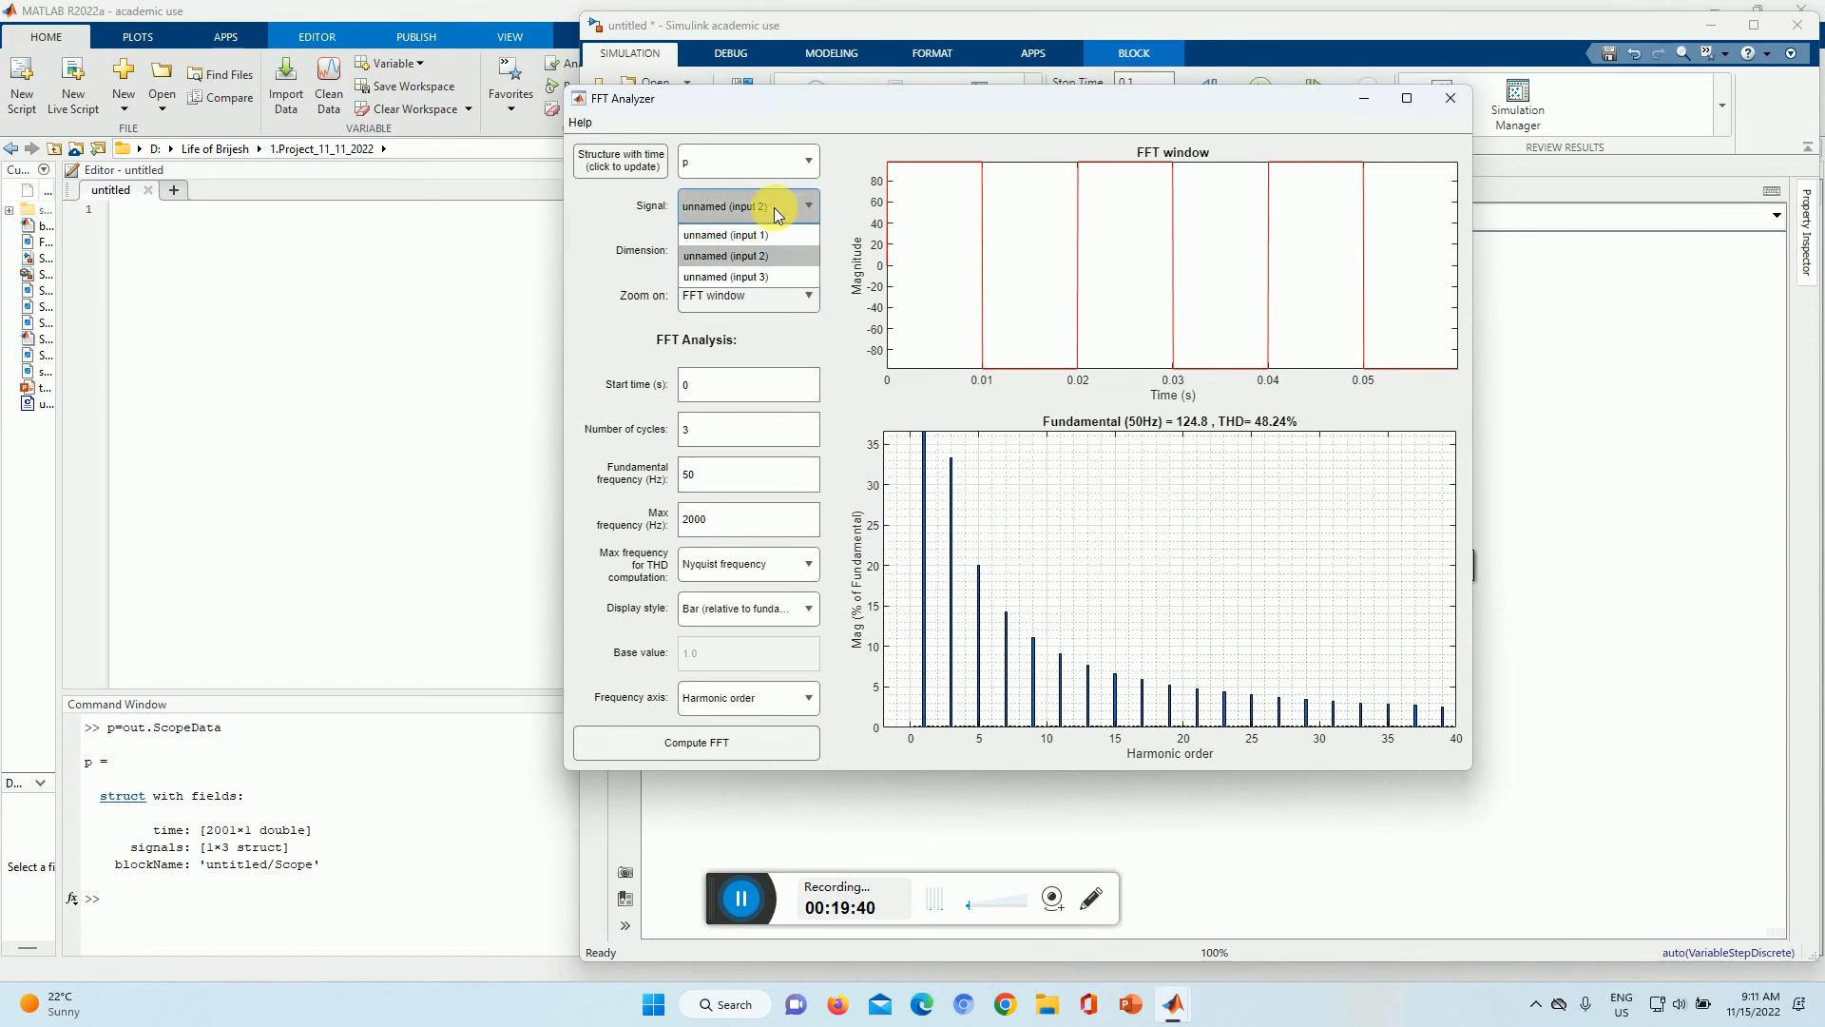
click(771, 277)
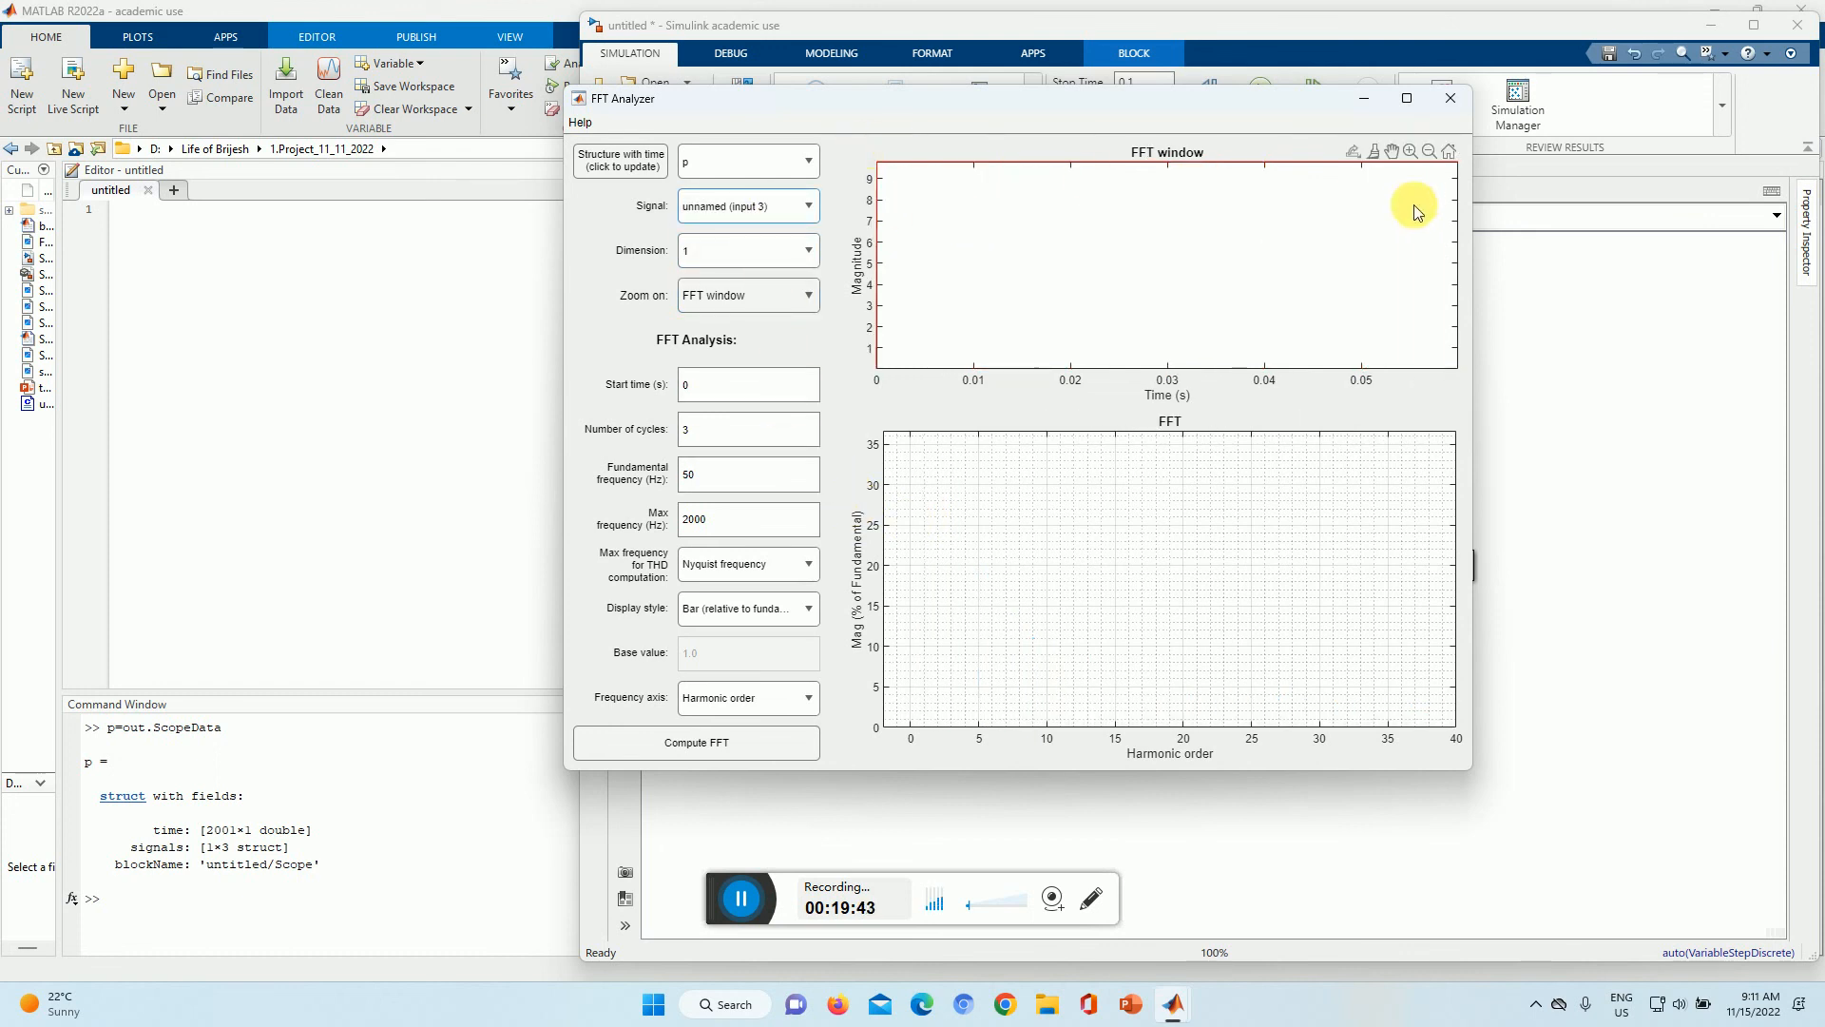
click(775, 208)
click(771, 234)
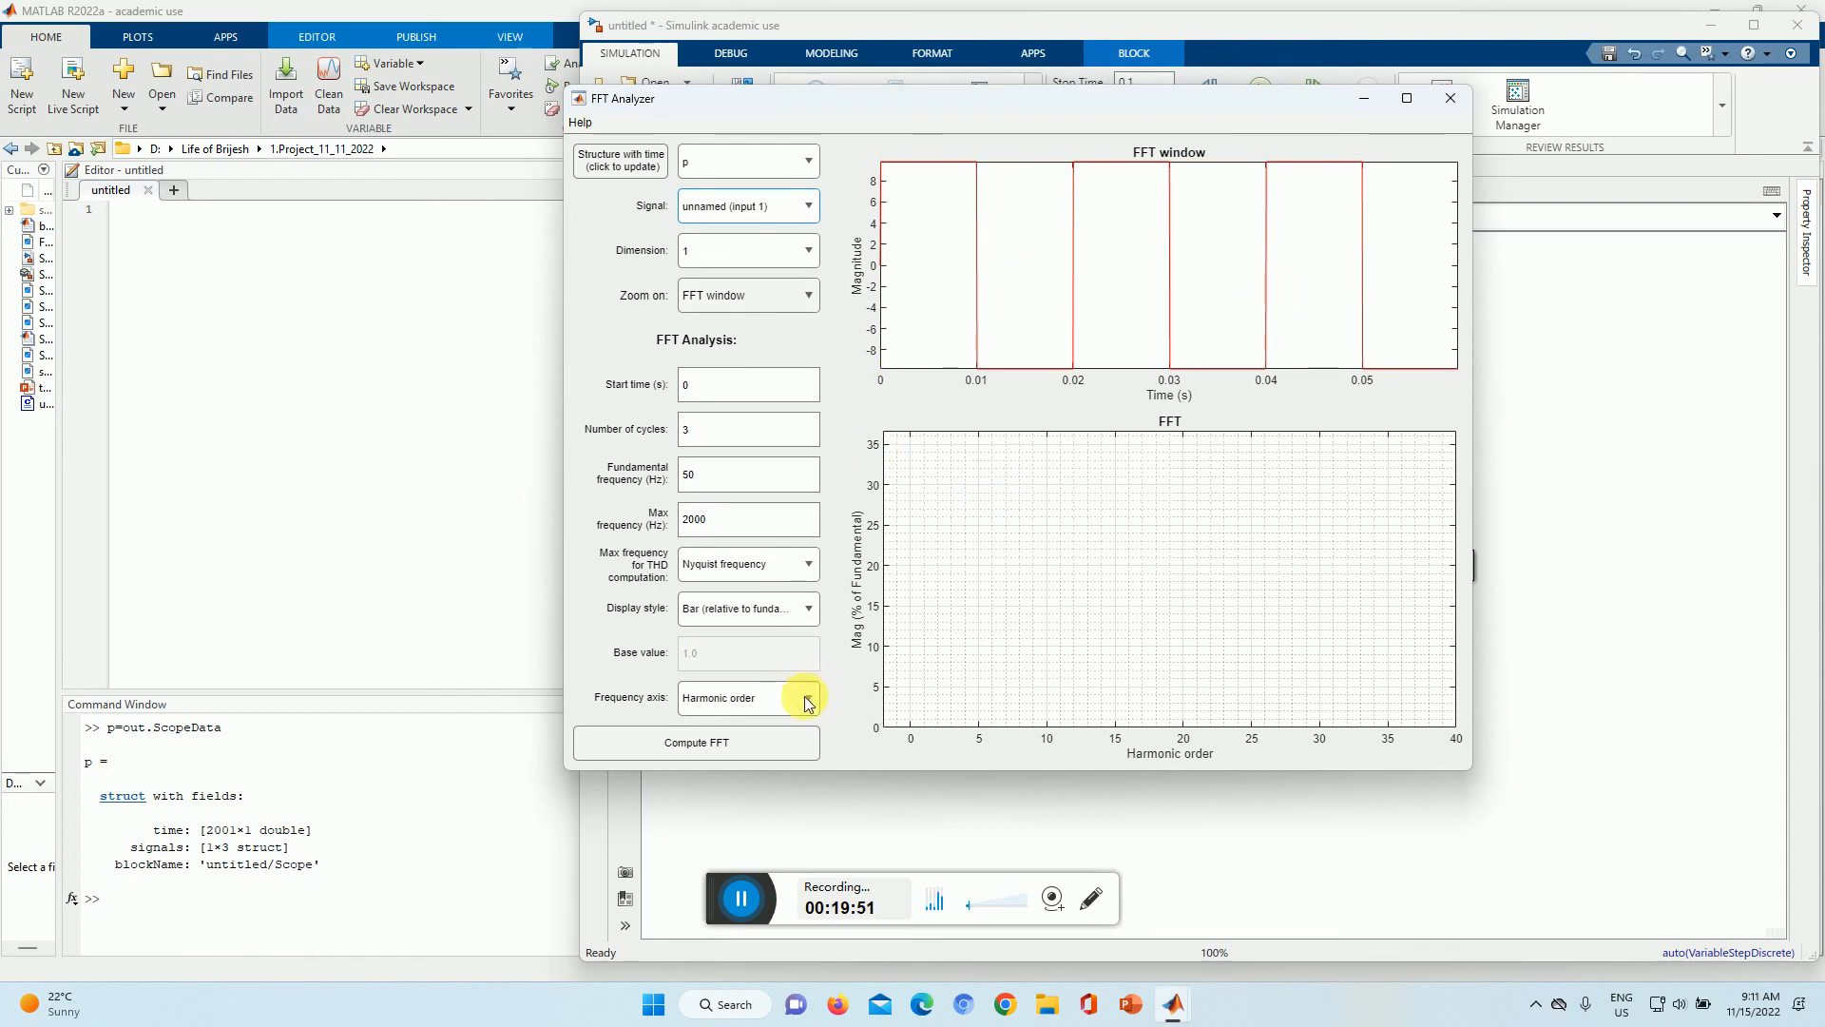
click(735, 744)
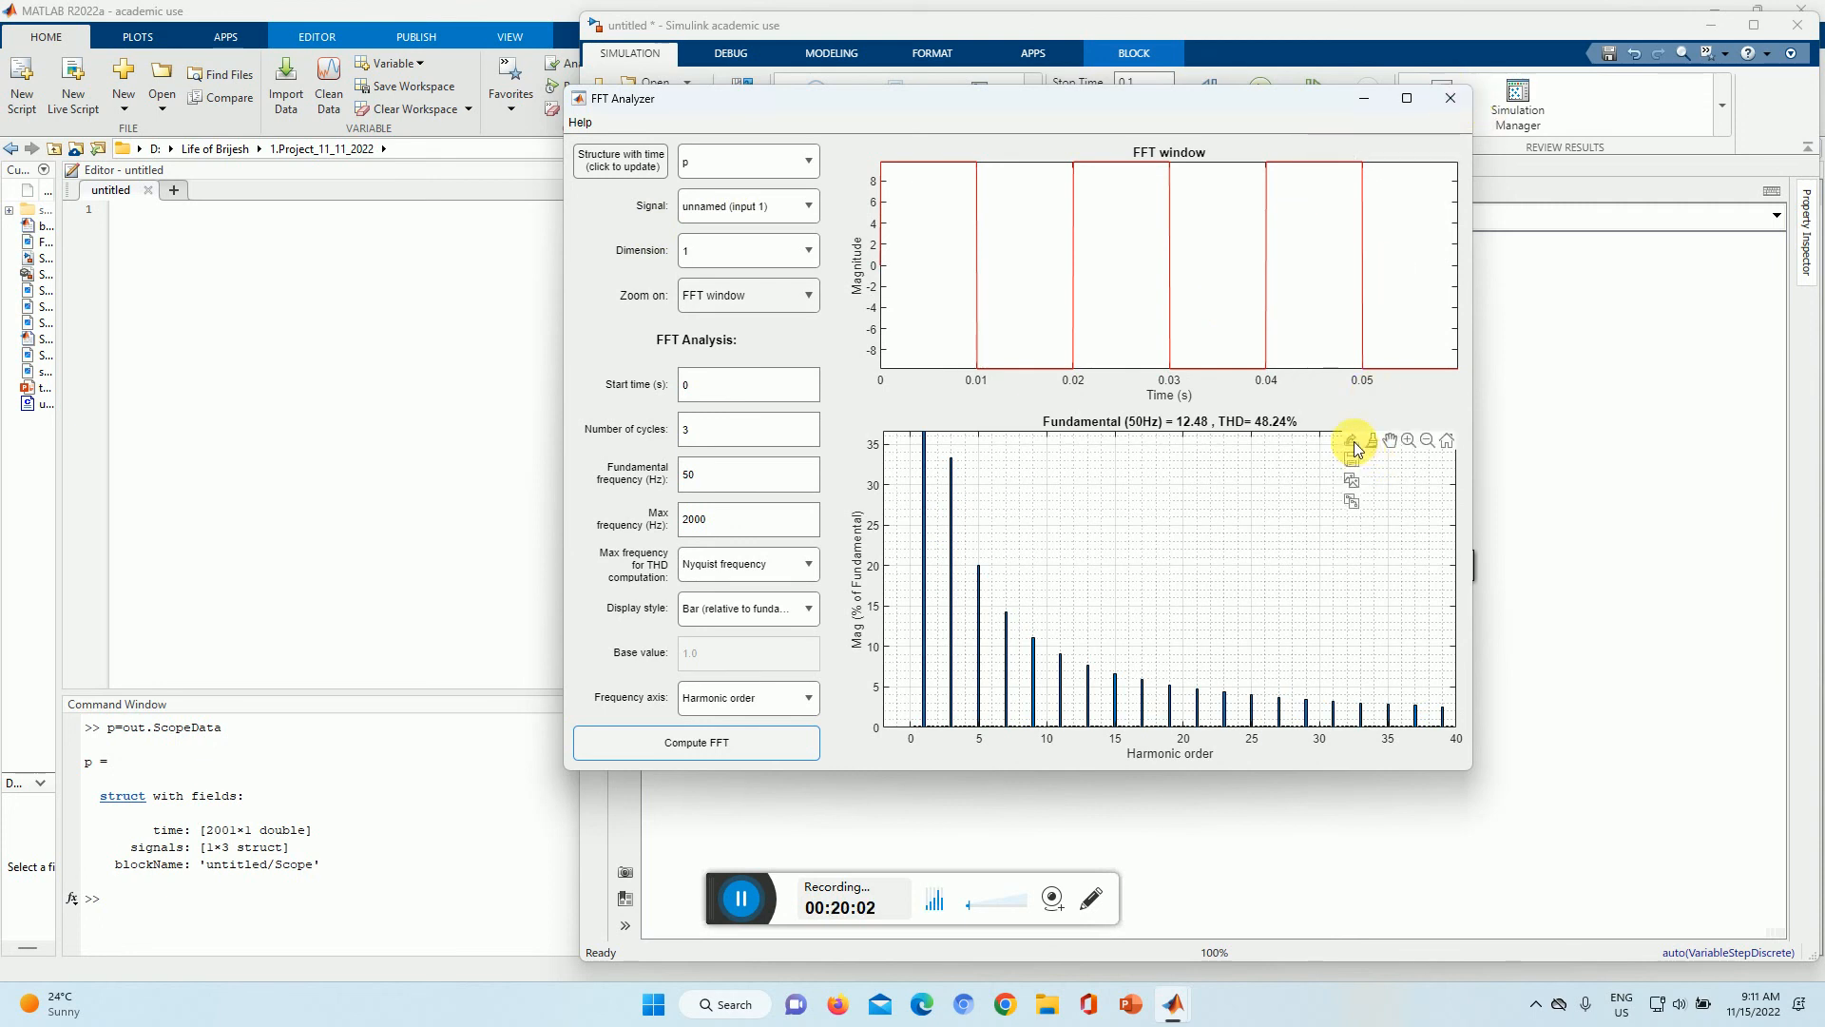
Step: Open the save dialog for exporting the FFT plot as a PNG image, and dismiss it without saving
mouse_move(1352, 441)
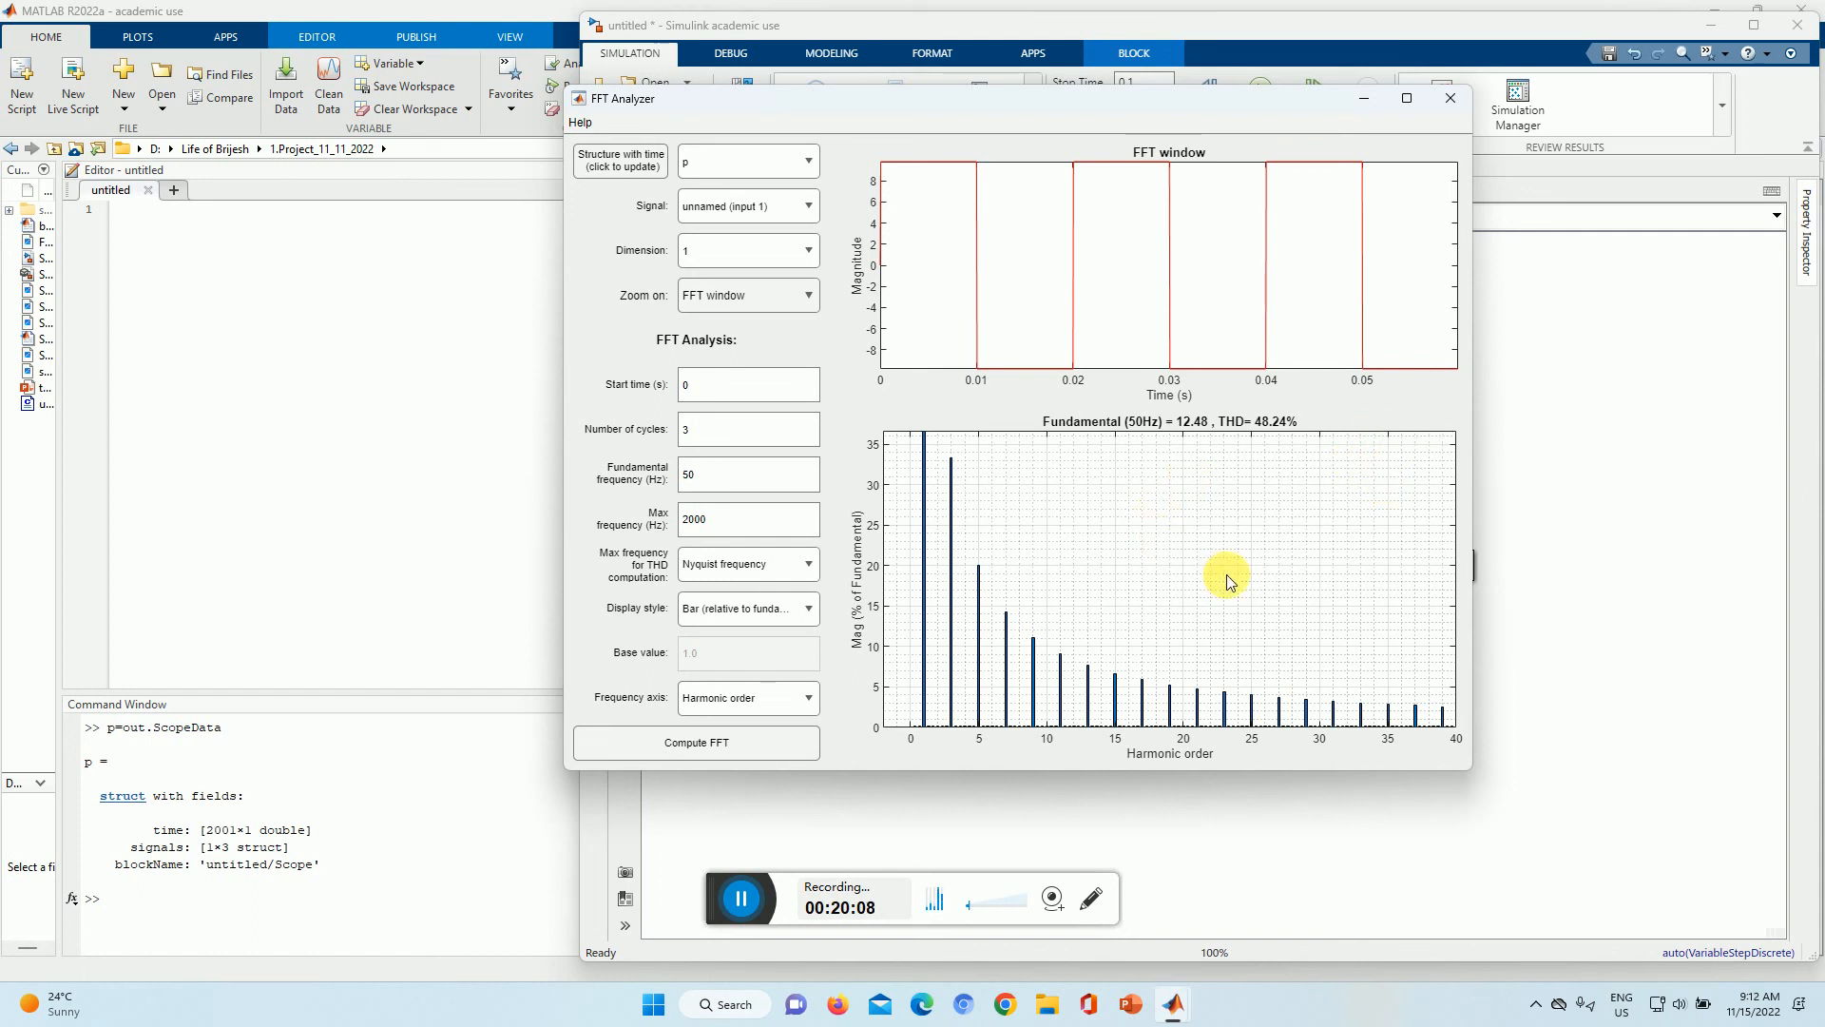
key(ctrl+s)
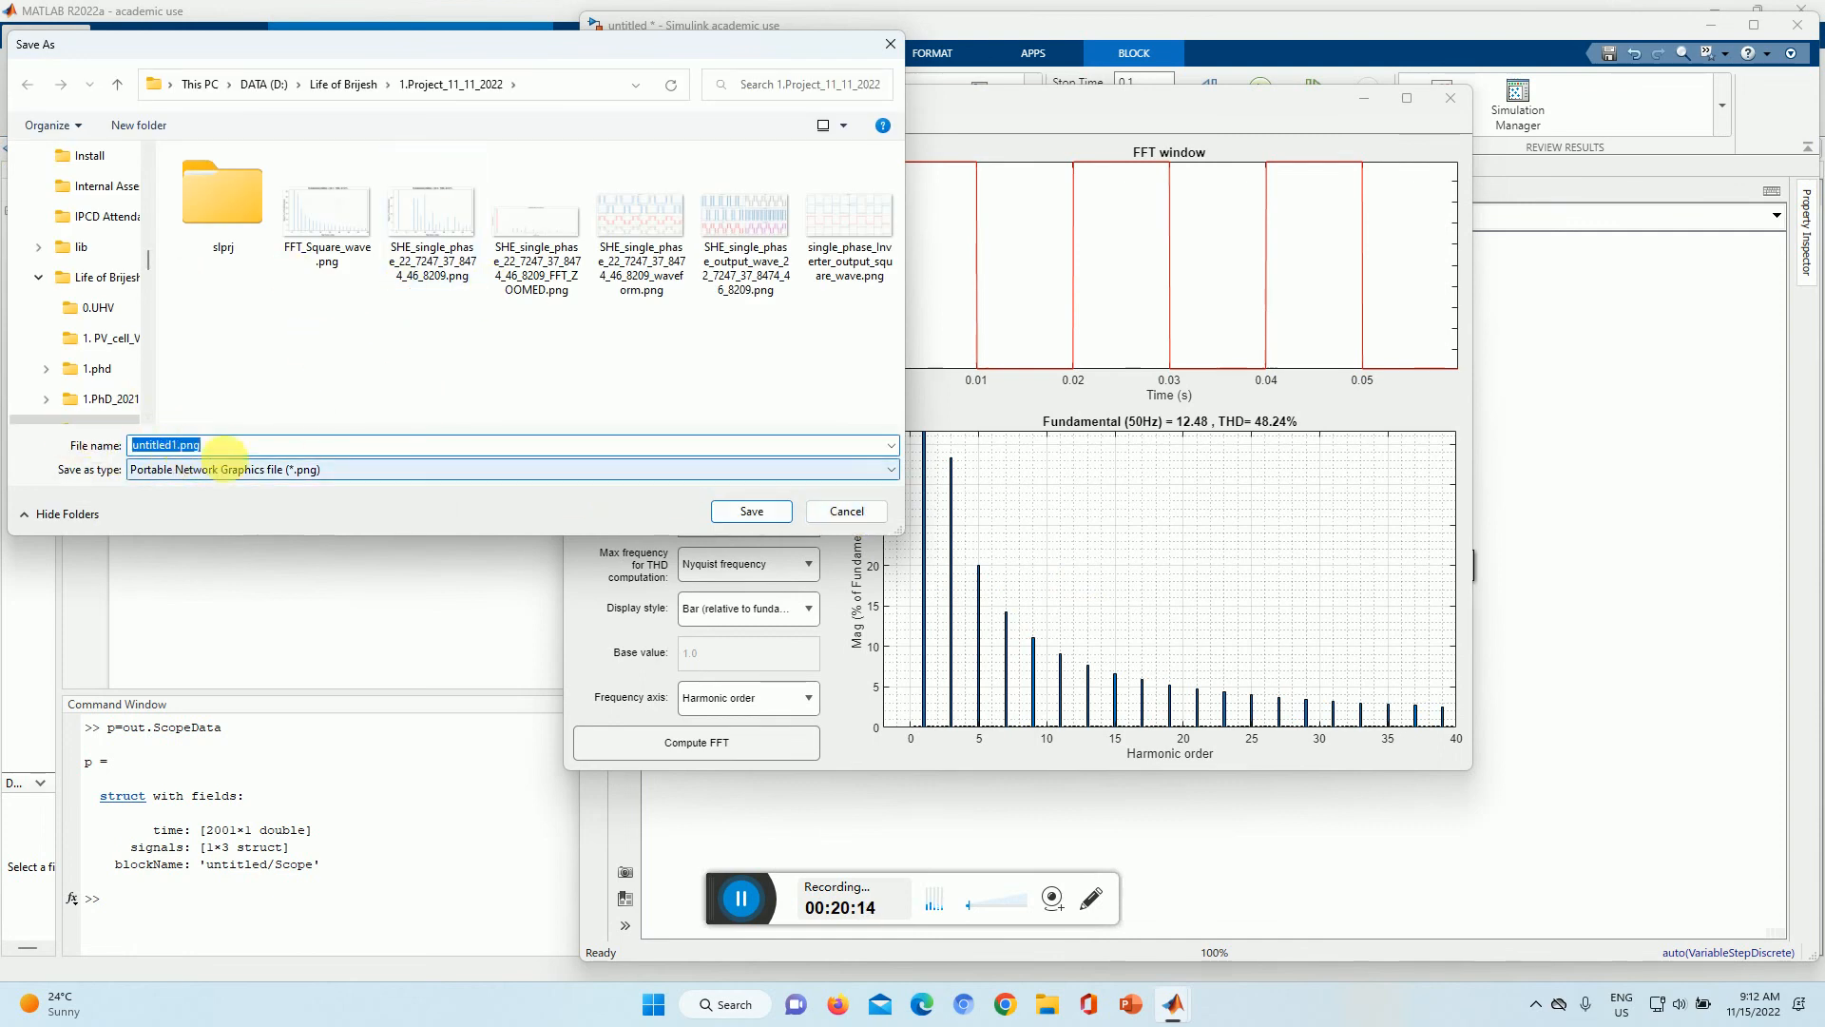
click(845, 513)
Step: Switch to the Scope window and print its current and voltage waveforms to a MATLAB figure
mouse_move(1176, 1012)
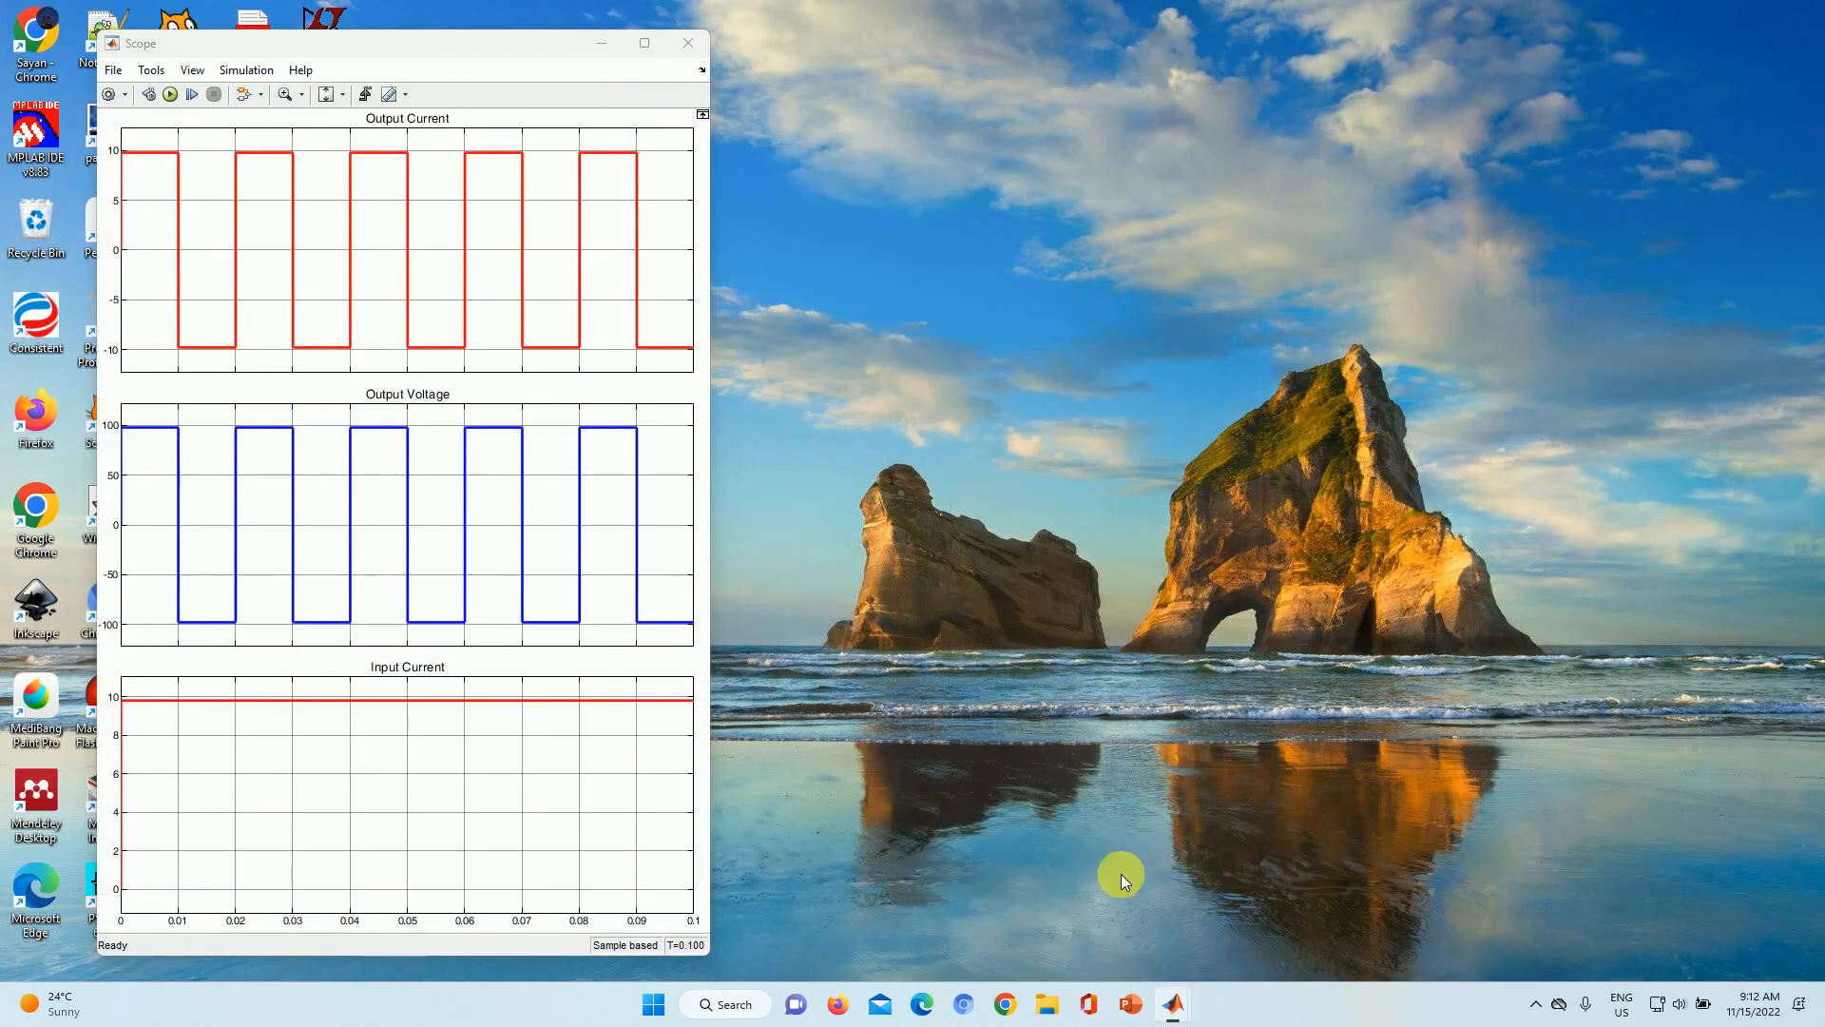
click(1121, 874)
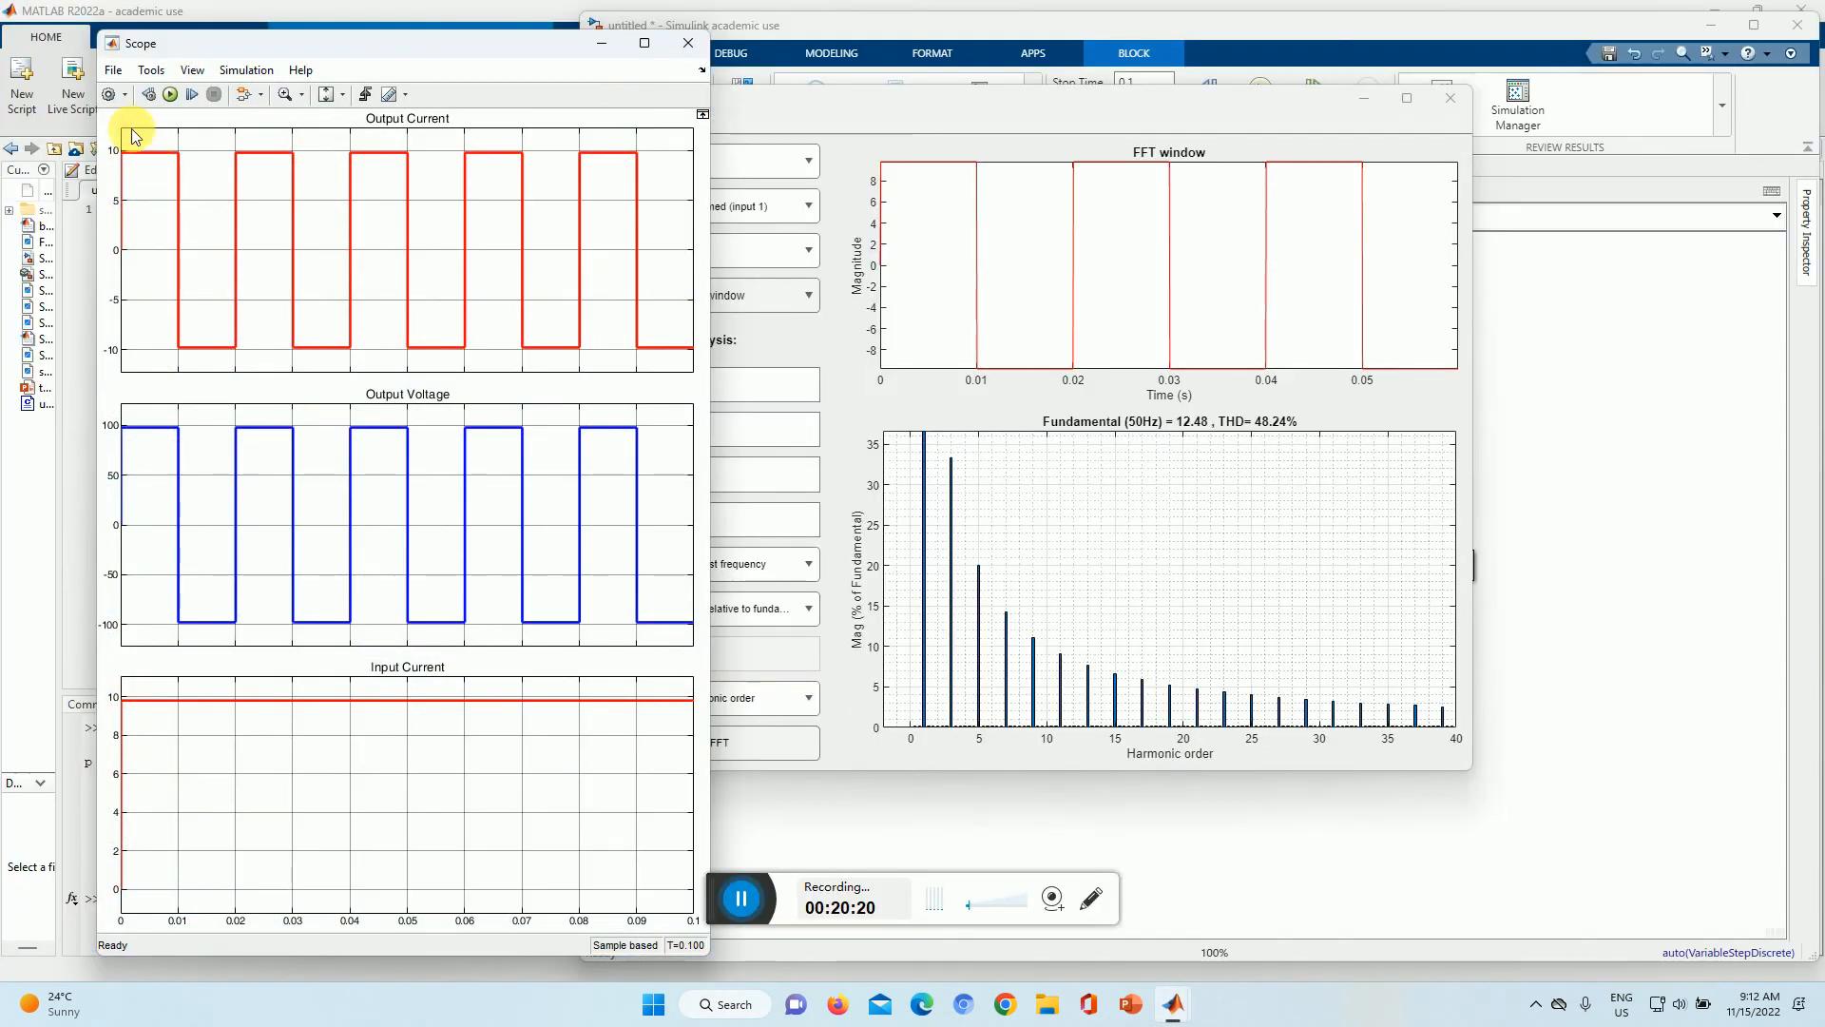
click(114, 71)
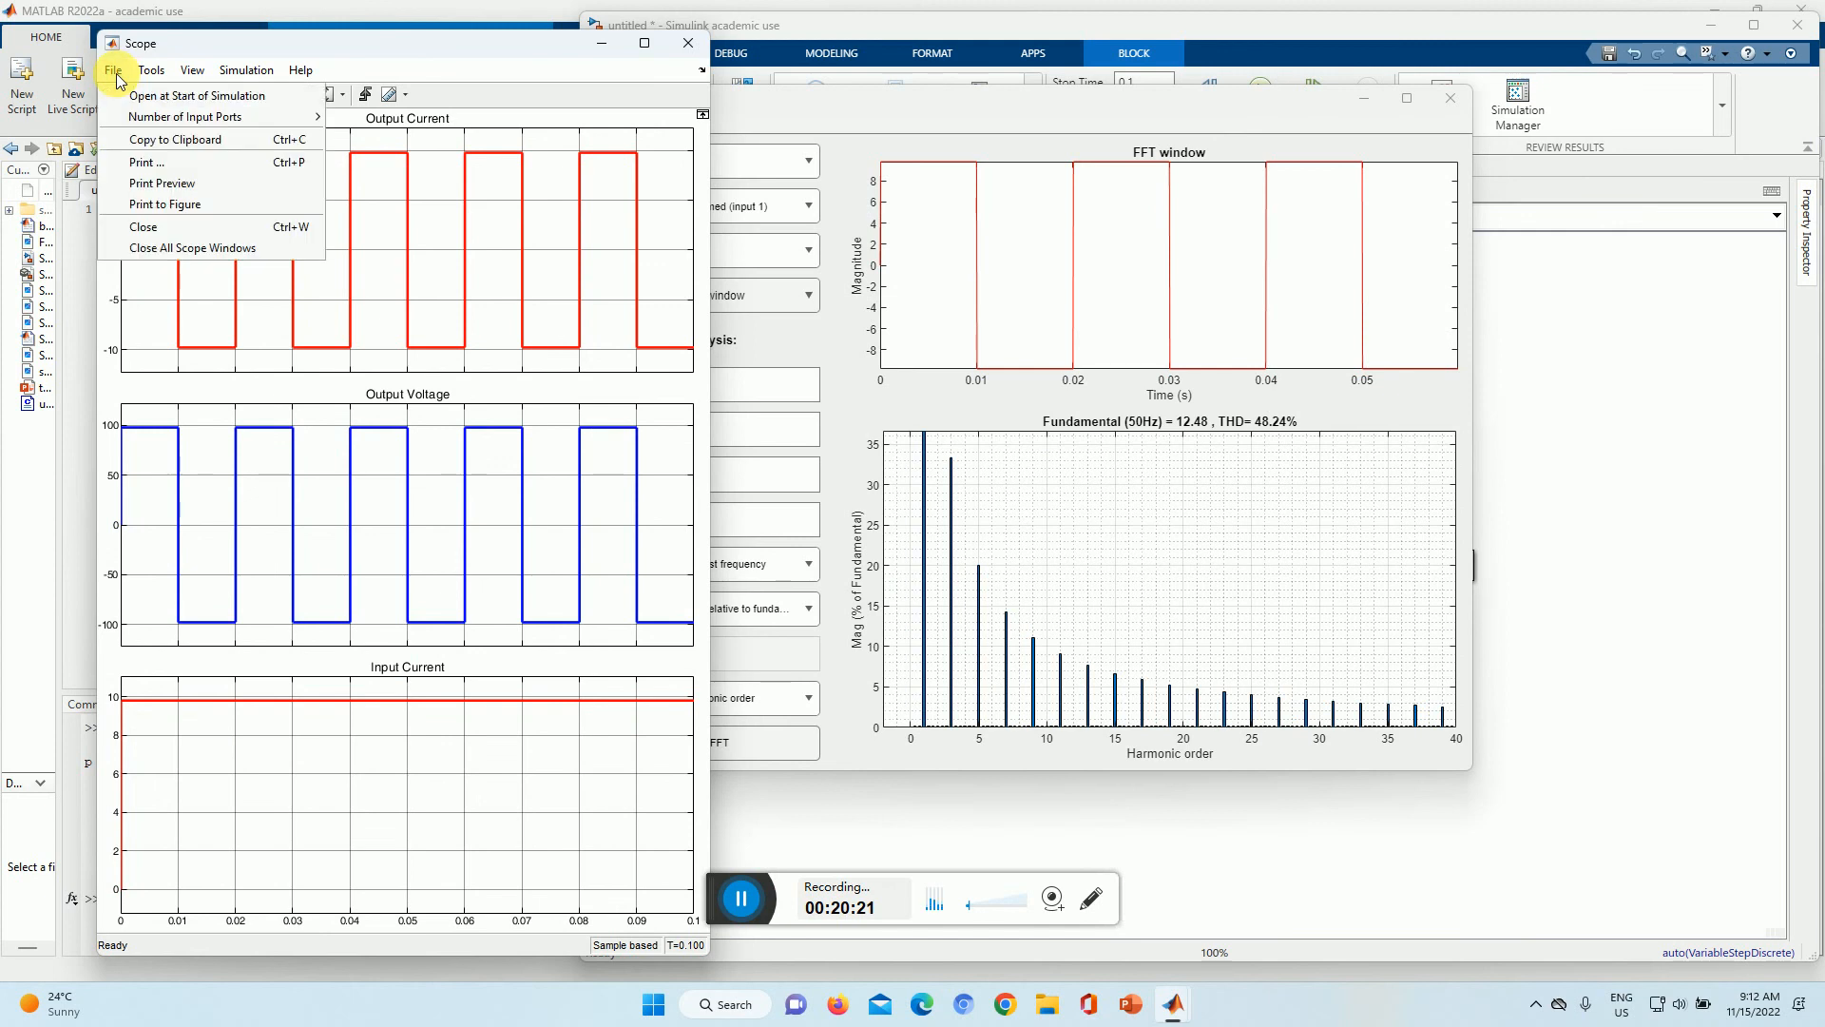
click(167, 204)
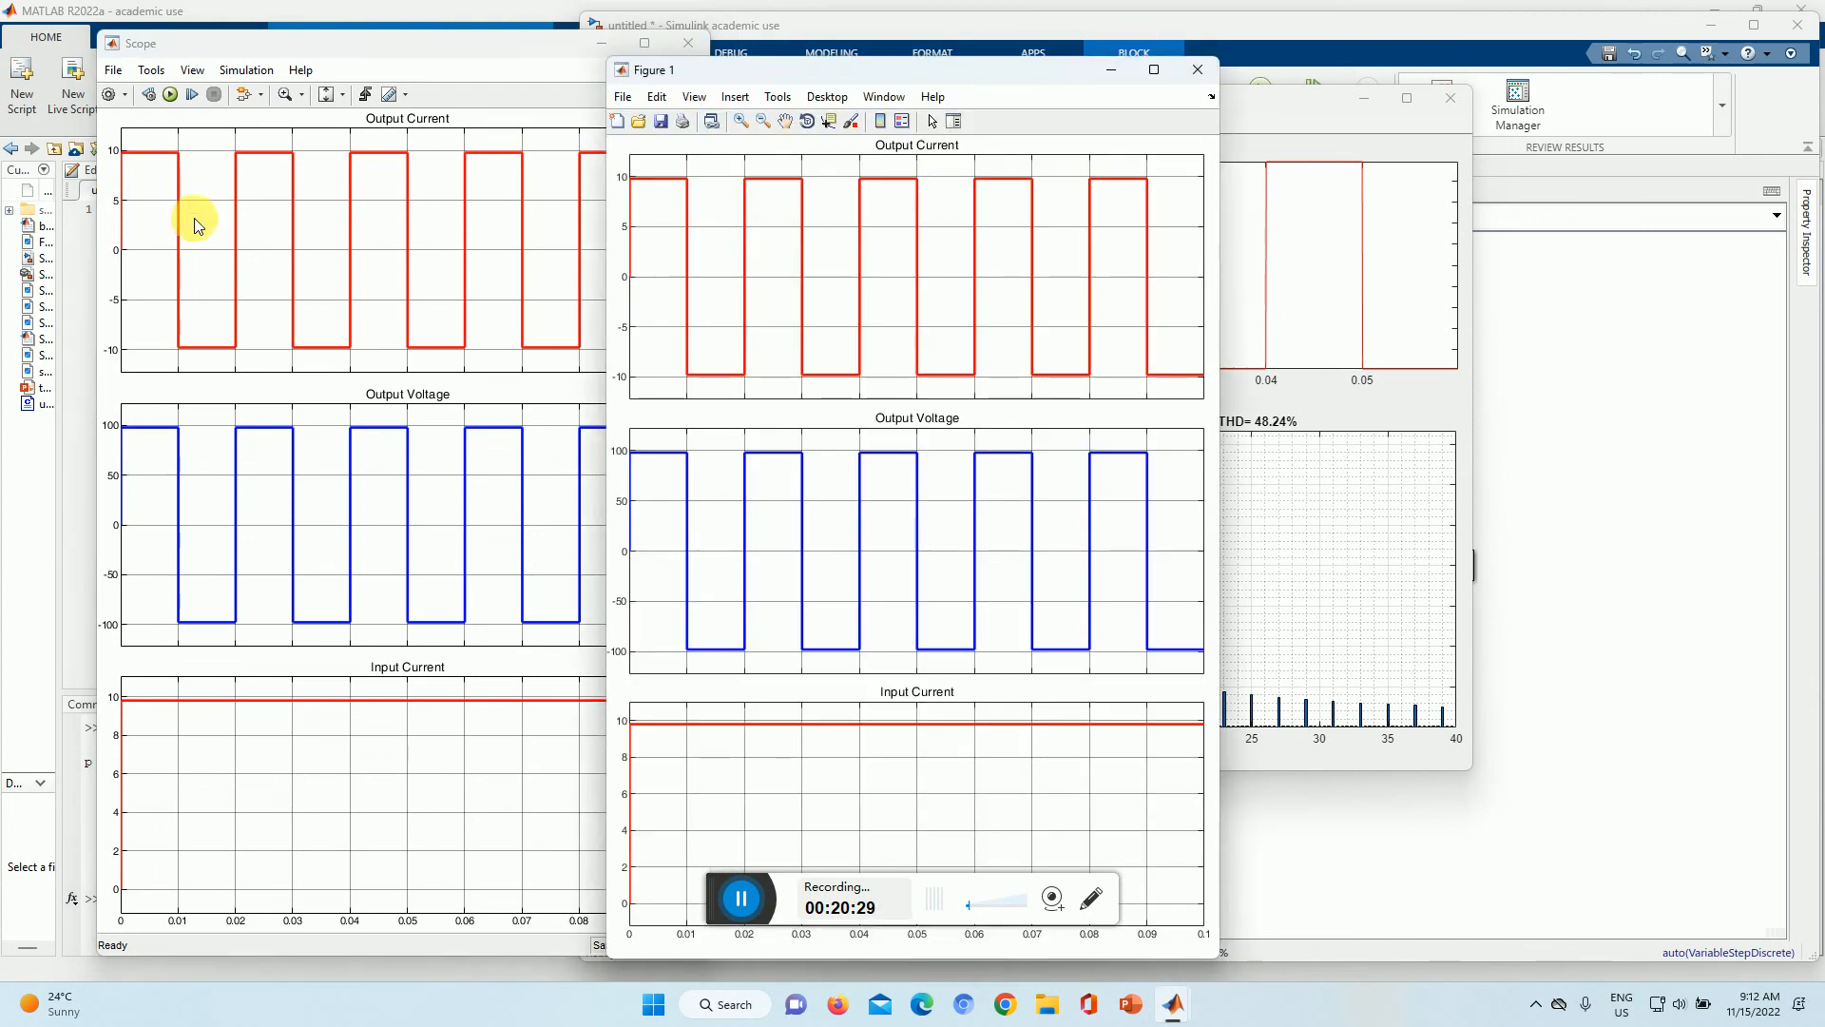
Step: Review the file formats available for saving the waveform figure, and close the save dialog without saving
click(624, 96)
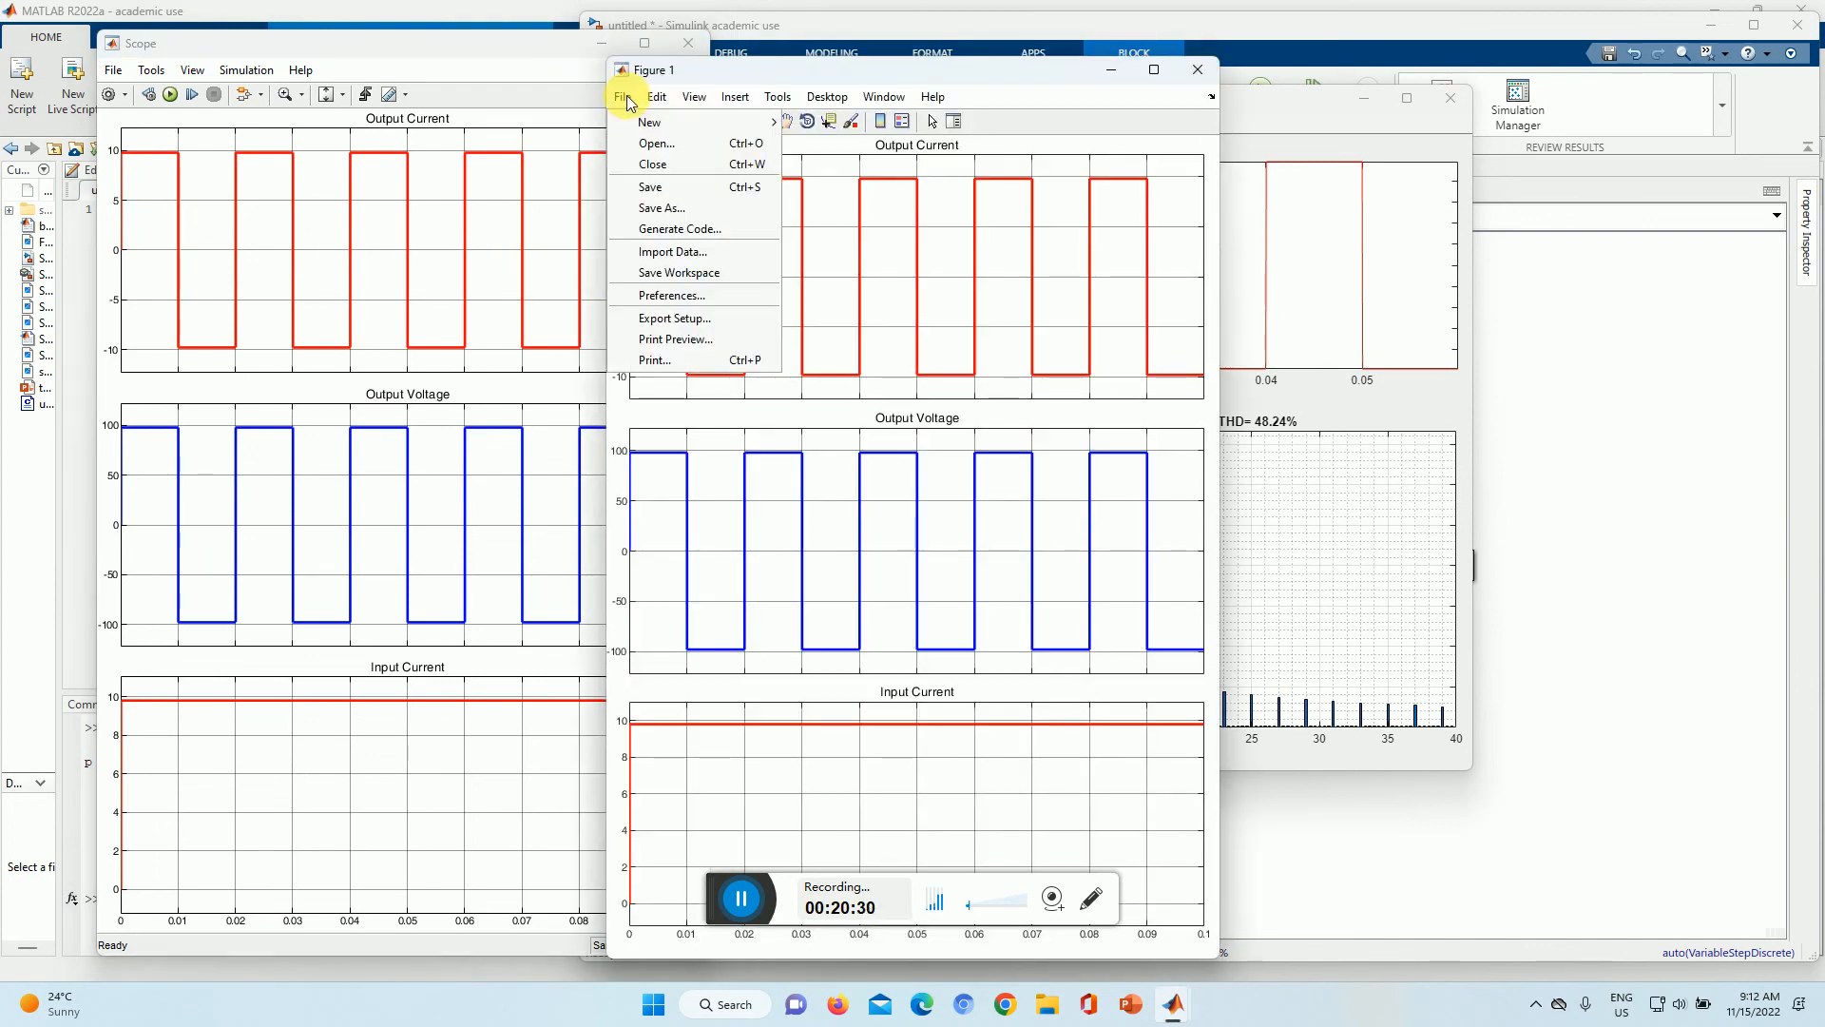
click(671, 209)
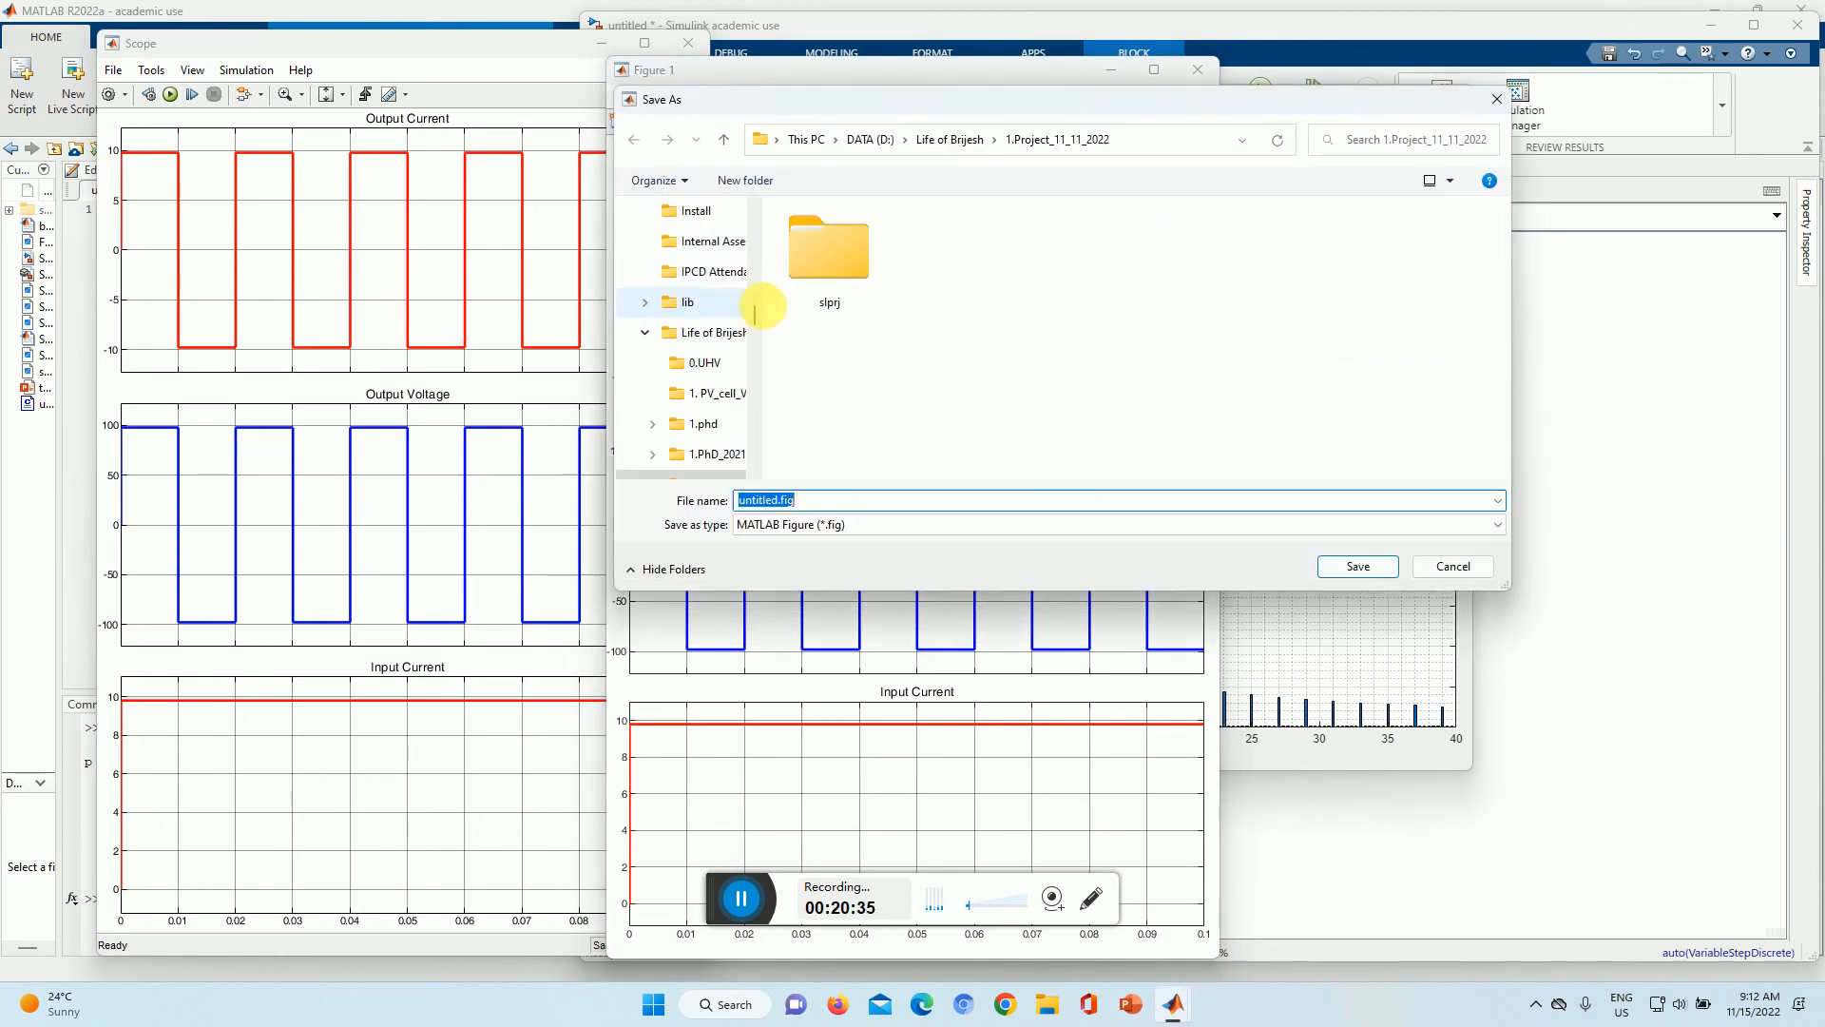
click(779, 524)
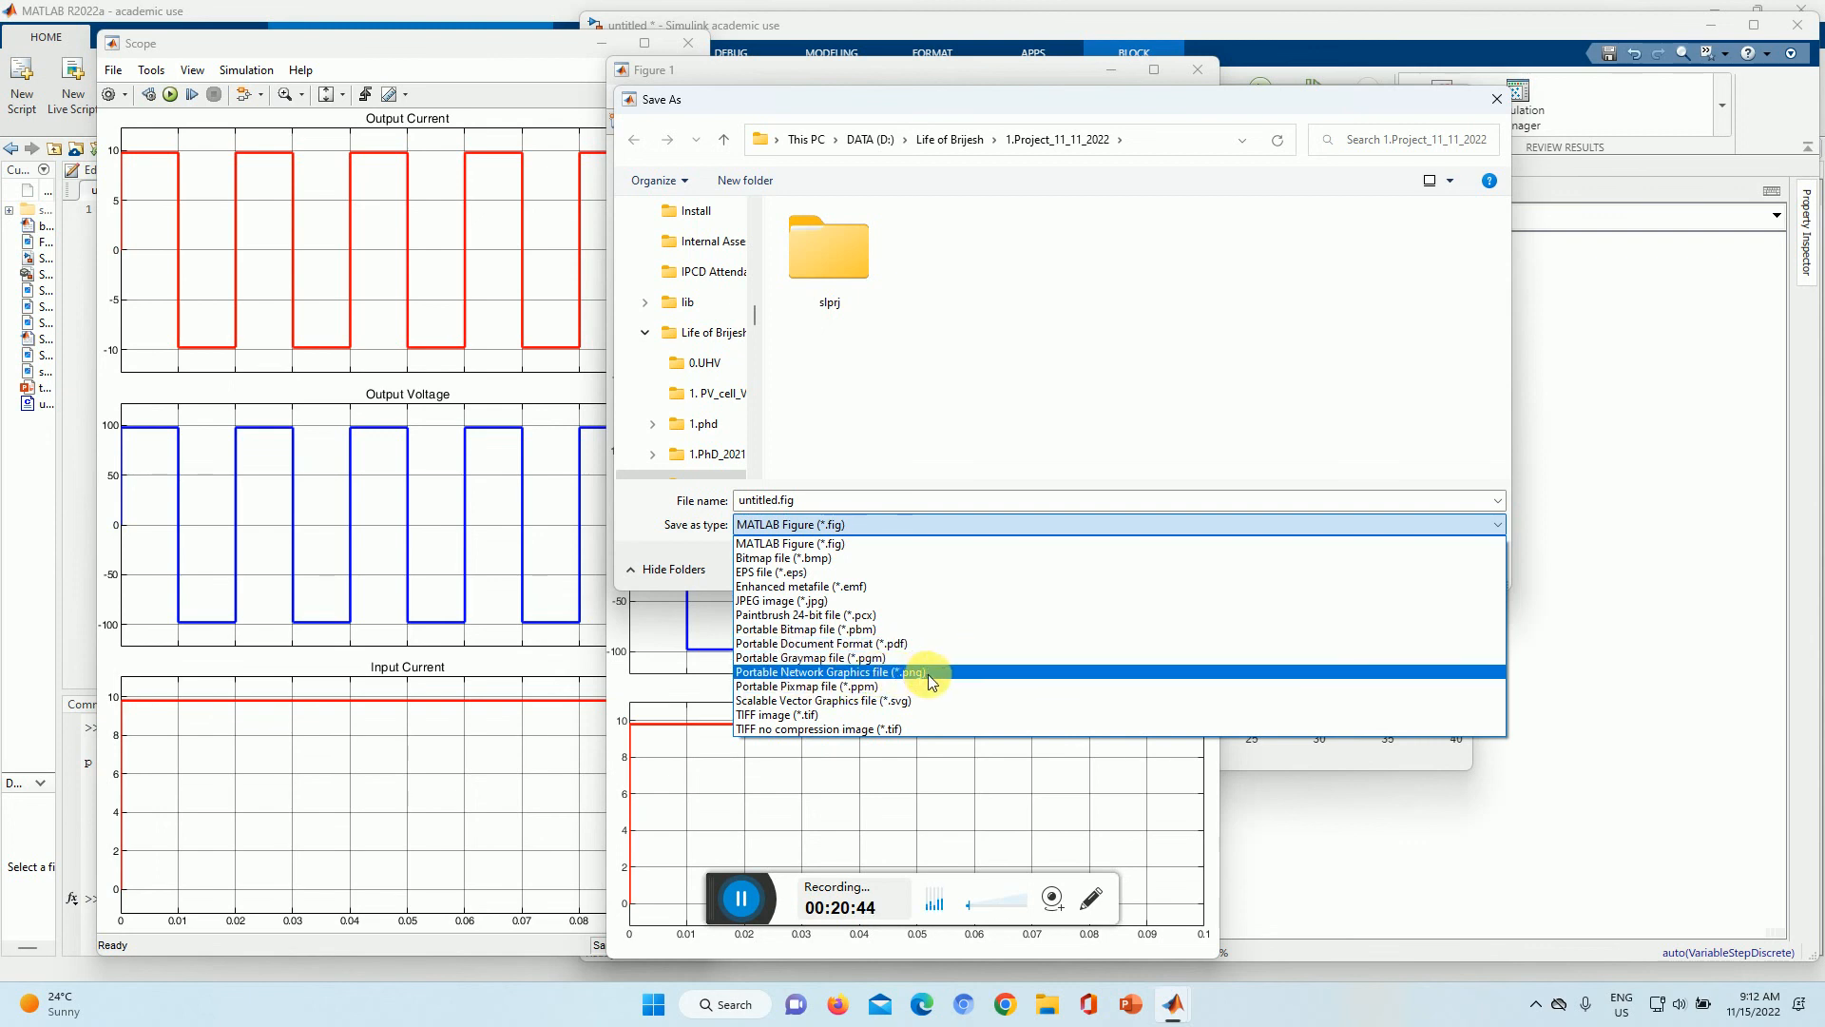
click(983, 443)
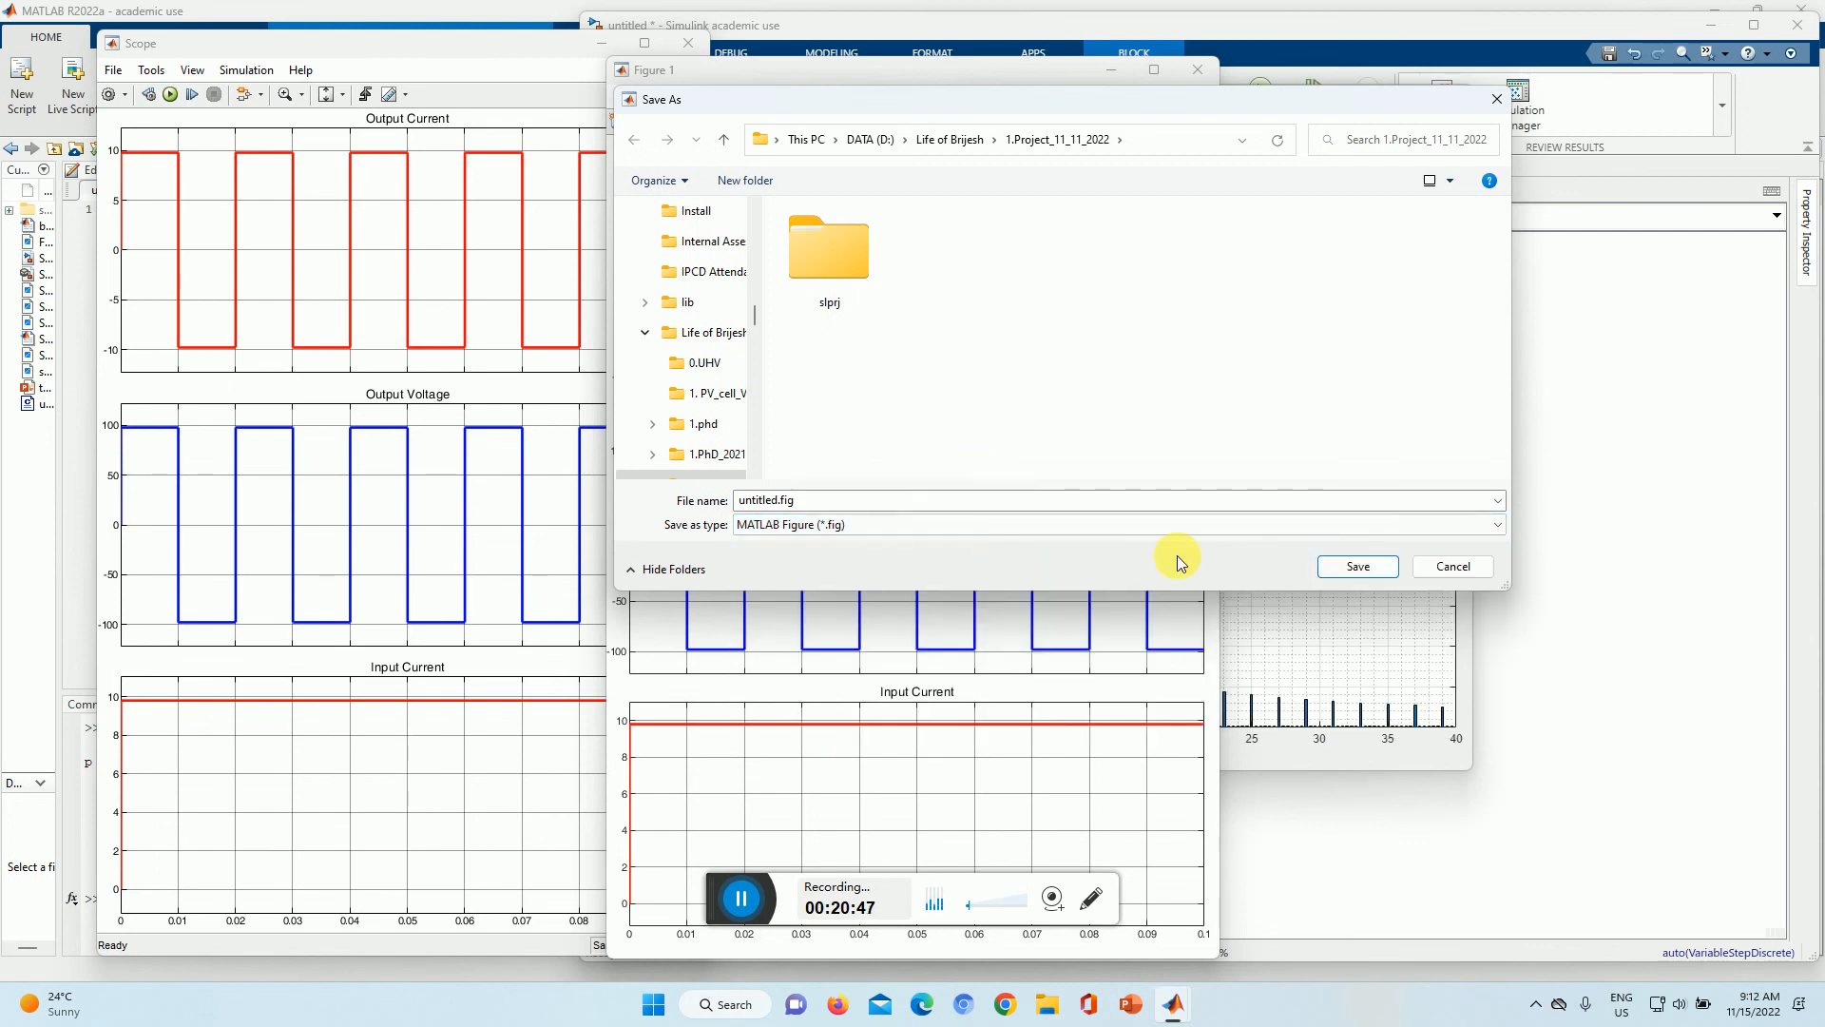
click(1467, 573)
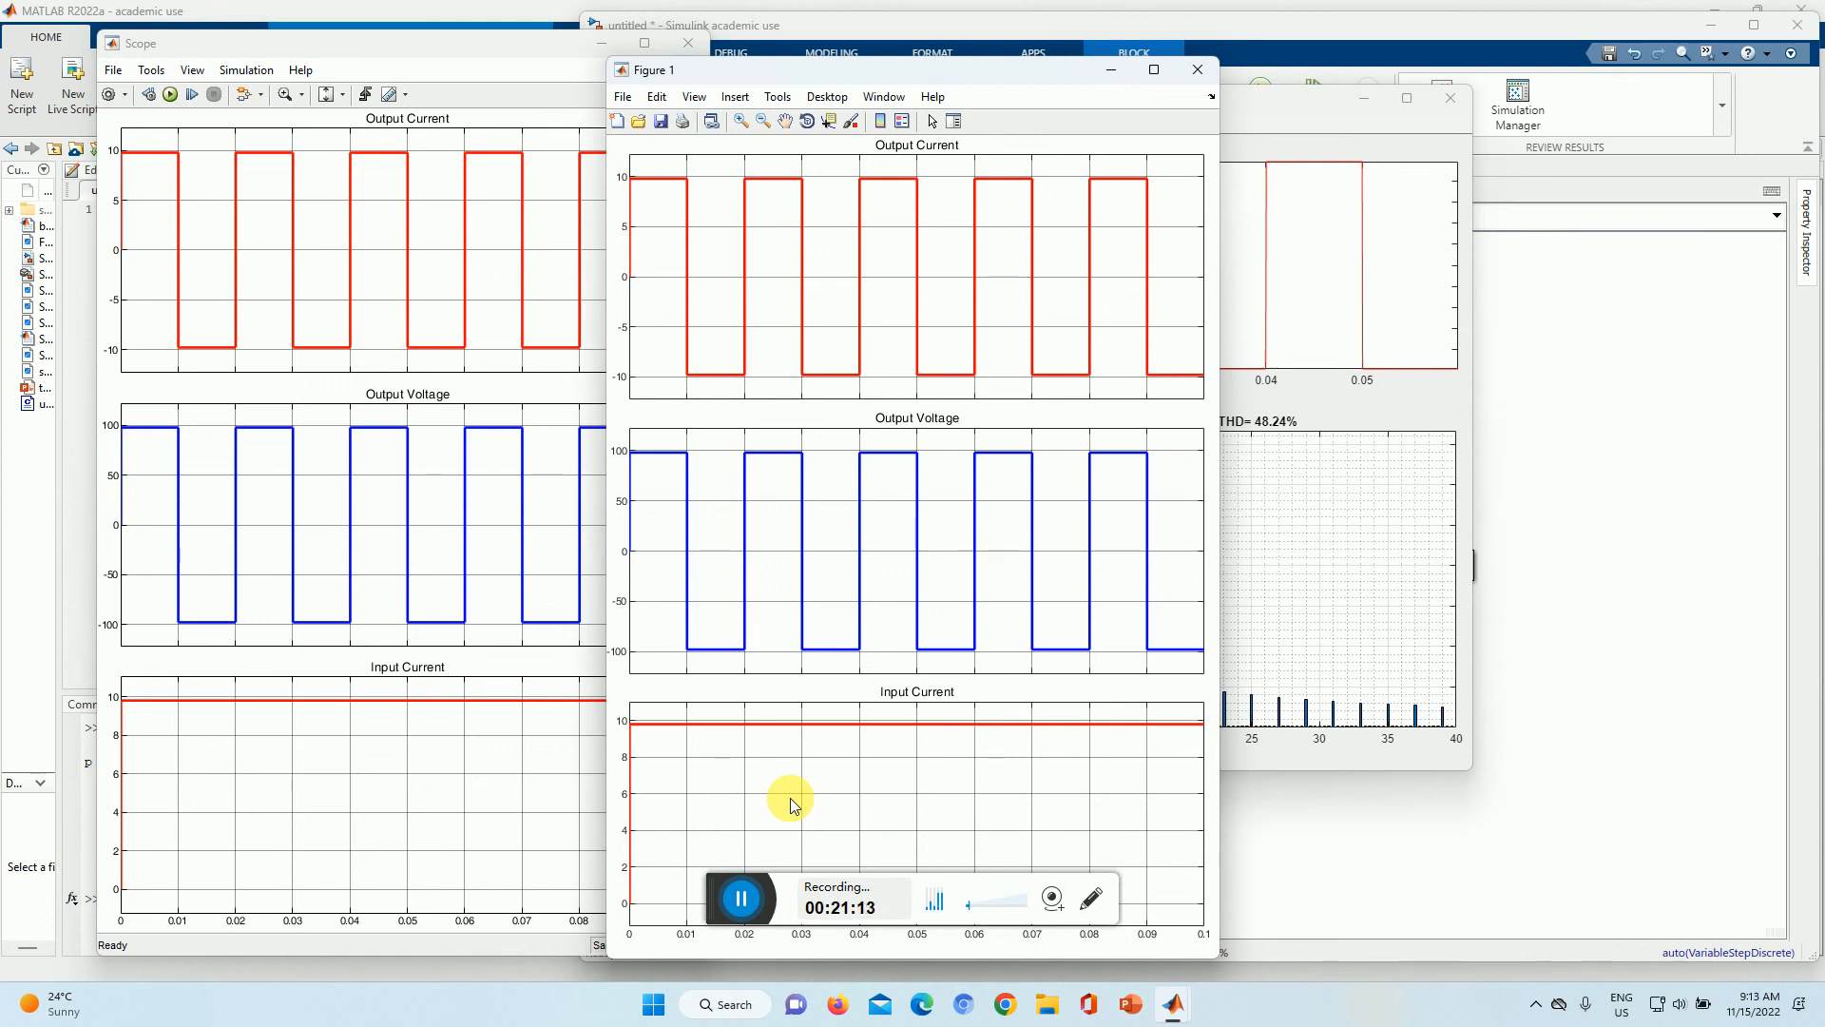
click(742, 898)
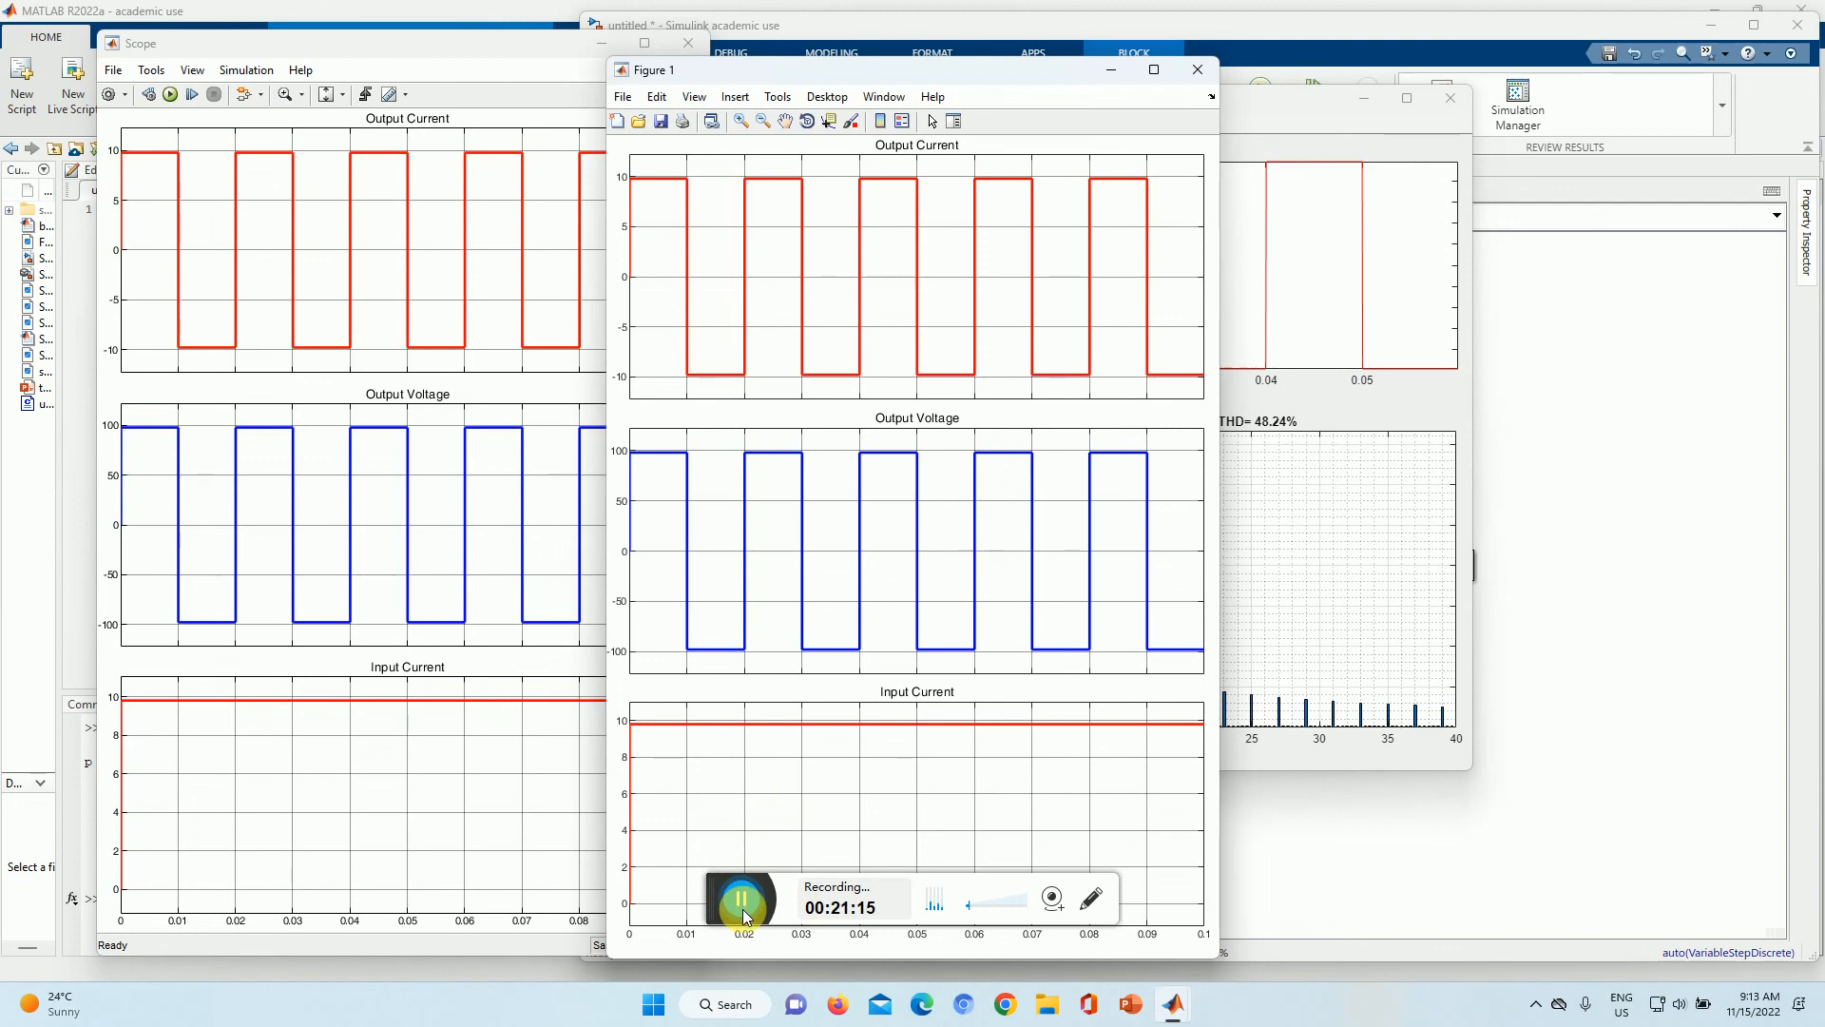